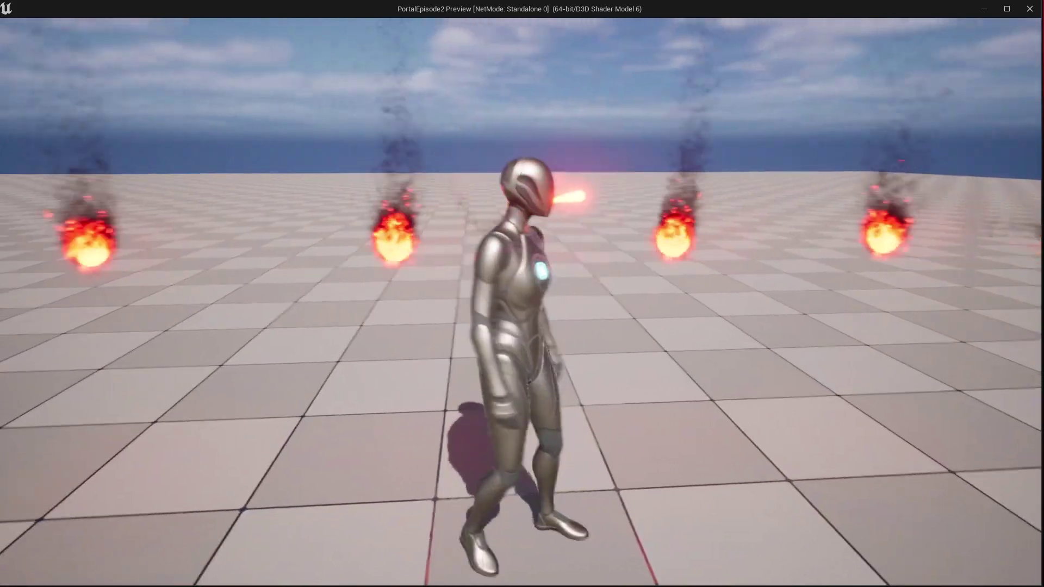
Run the character around the level in the preview to look at the fireball effects from different sides
key("d")
key("w")
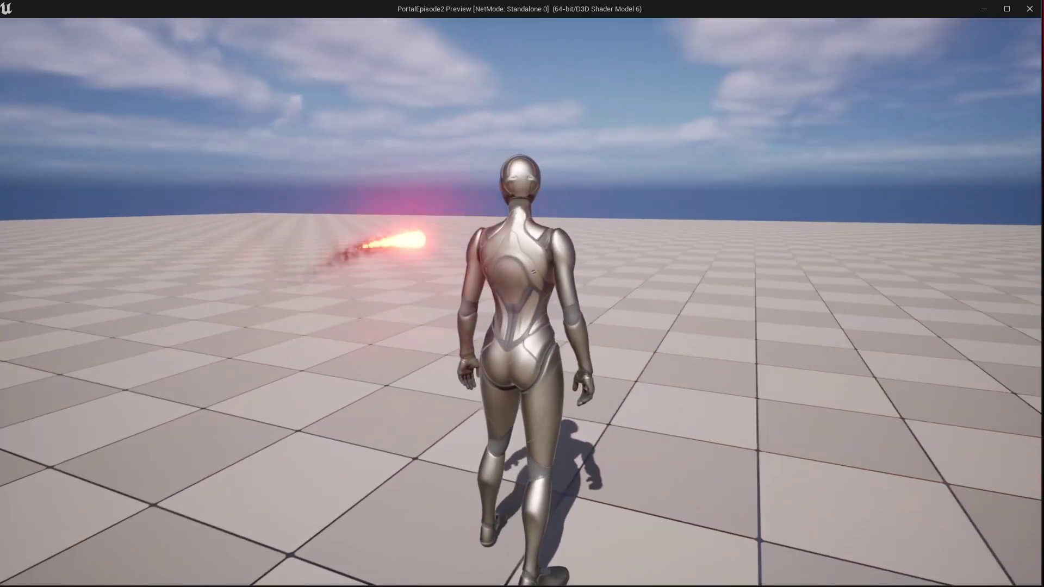
key("a")
key("s")
key("a")
key("s")
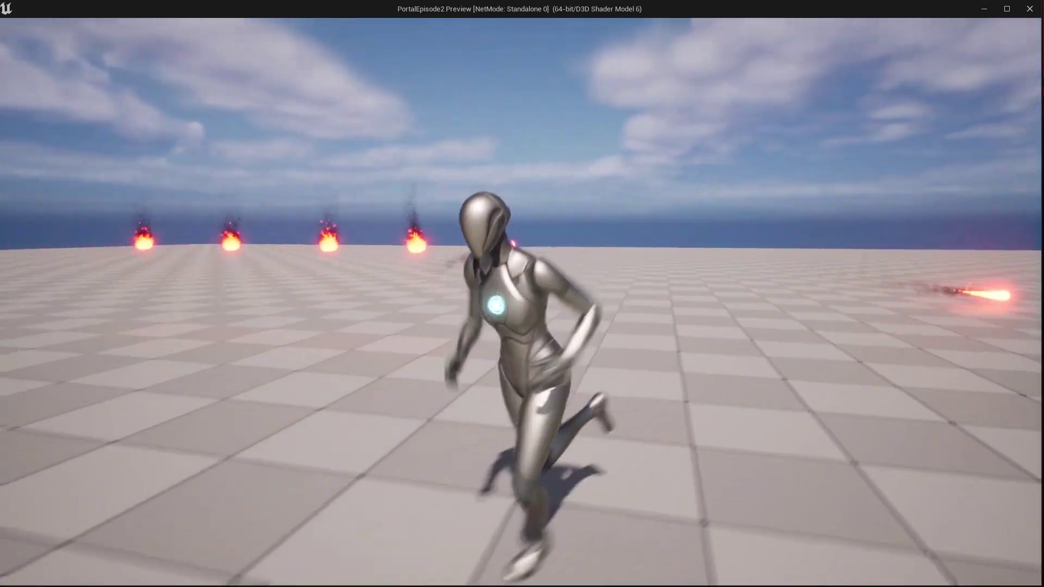
key("a")
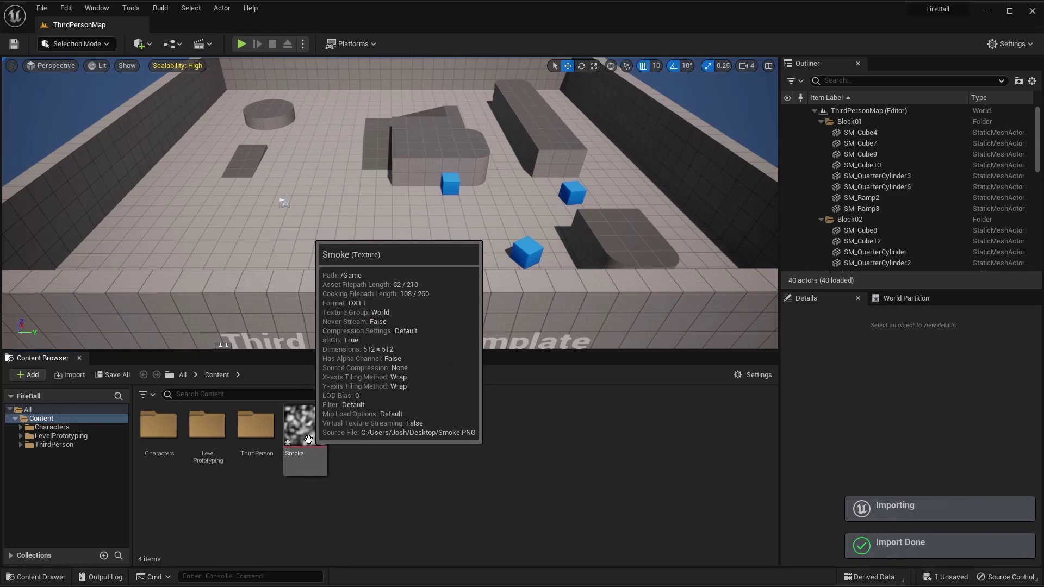
Open the imported Smoke texture to examine its black-and-white noise pattern, and close its editor
left_click(308, 439)
double_click(308, 439)
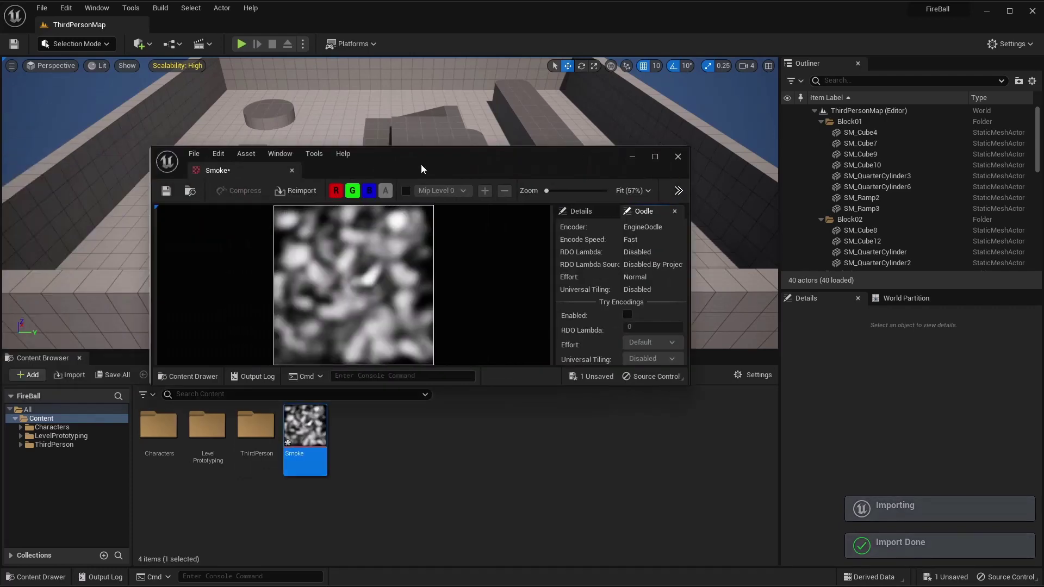
left_click_drag(421, 164, 439, 89)
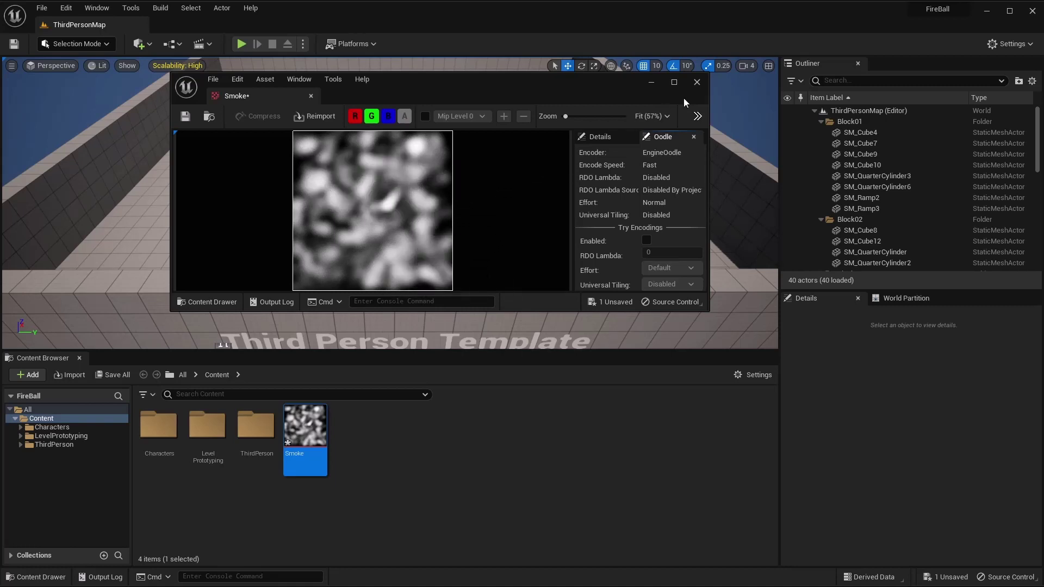
left_click(697, 83)
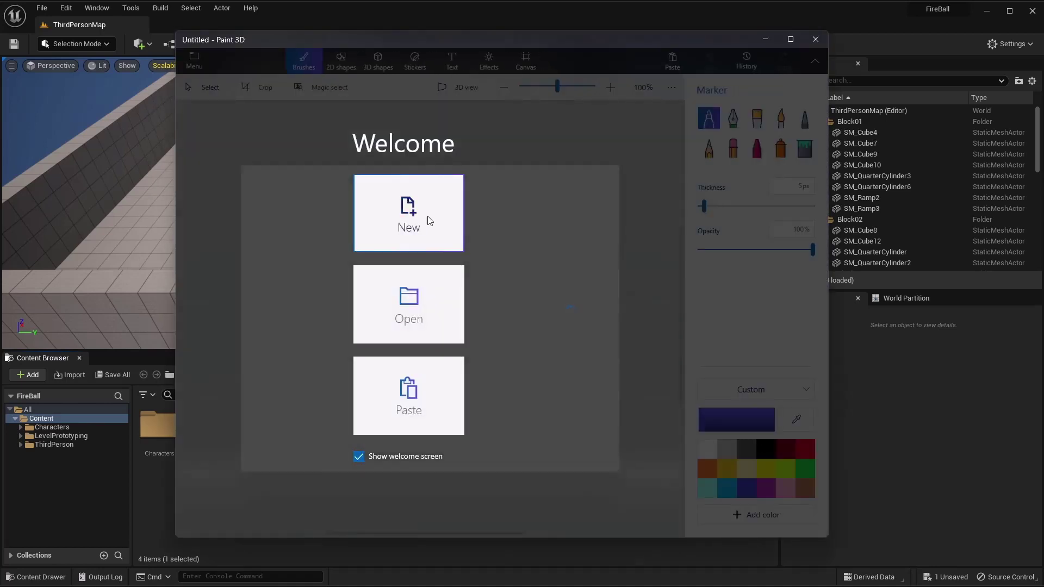
In Paint 3D, create a new drawing and resize its canvas to 512 by 512 px
left_click(427, 220)
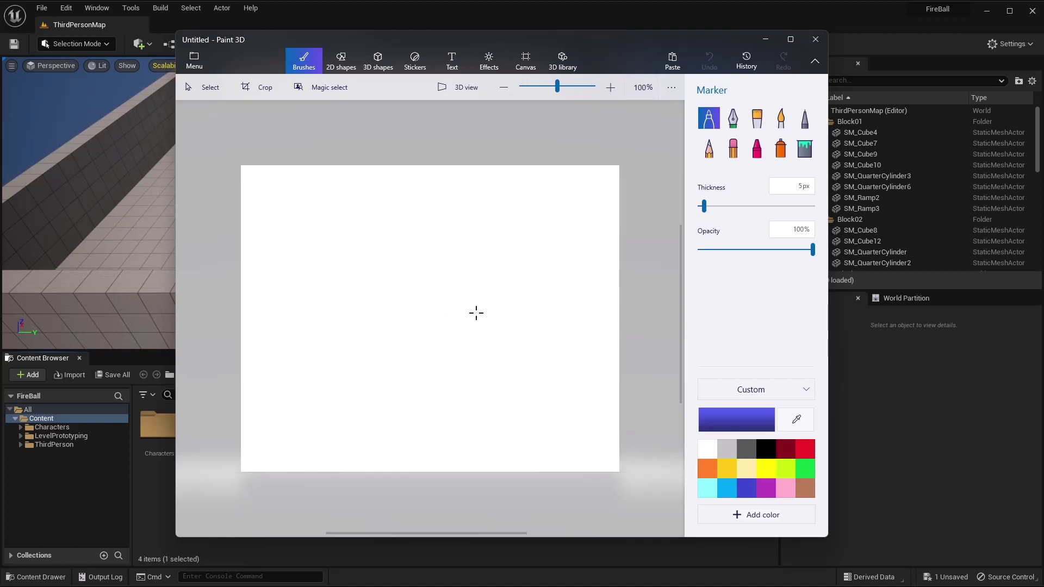
left_click(526, 61)
left_click(724, 229)
type("5")
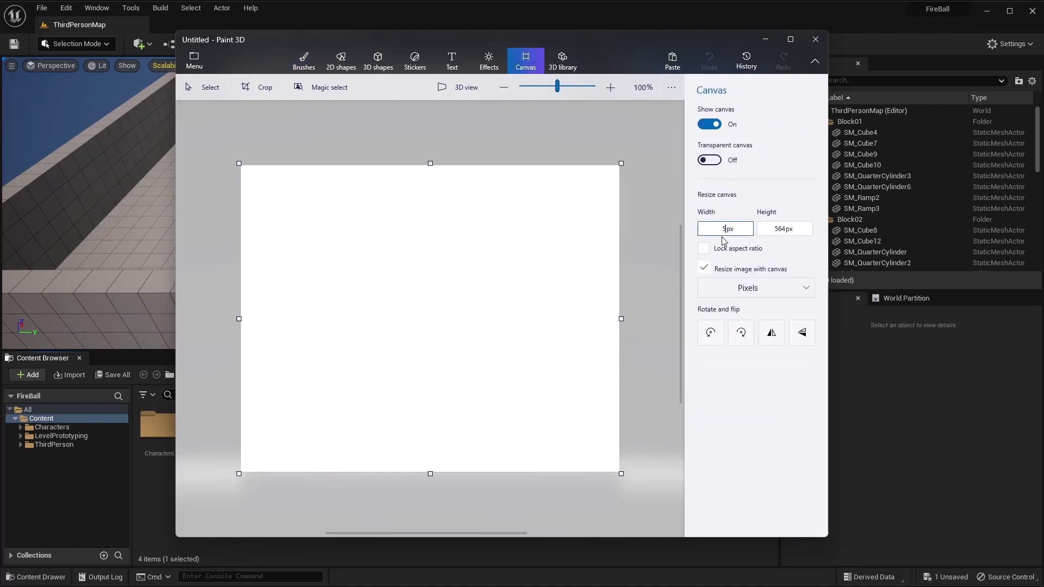
type("12")
key("Tab")
key("Return")
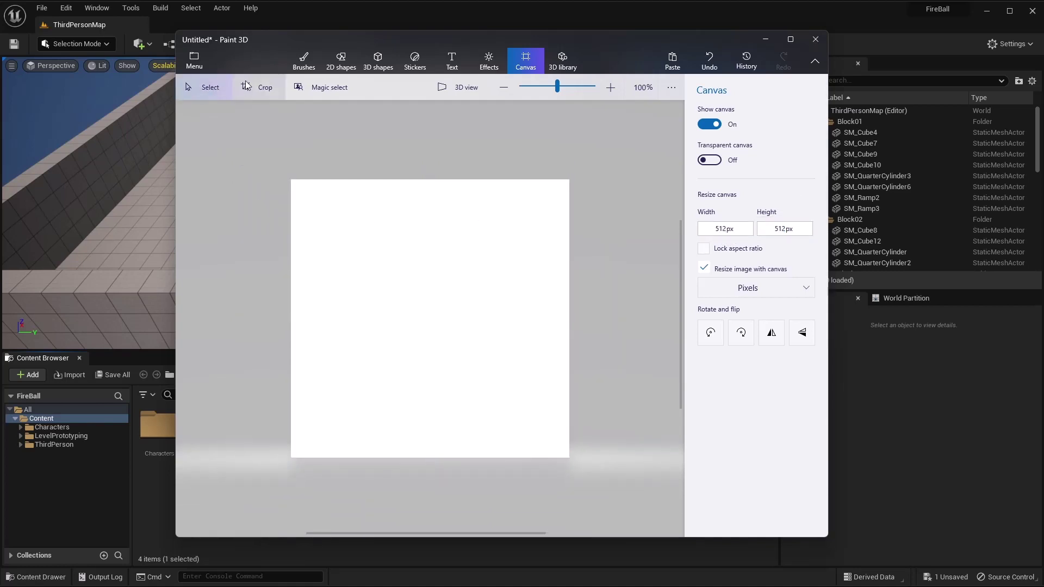
Fill the whole canvas with black using the Fill tool
left_click(302, 60)
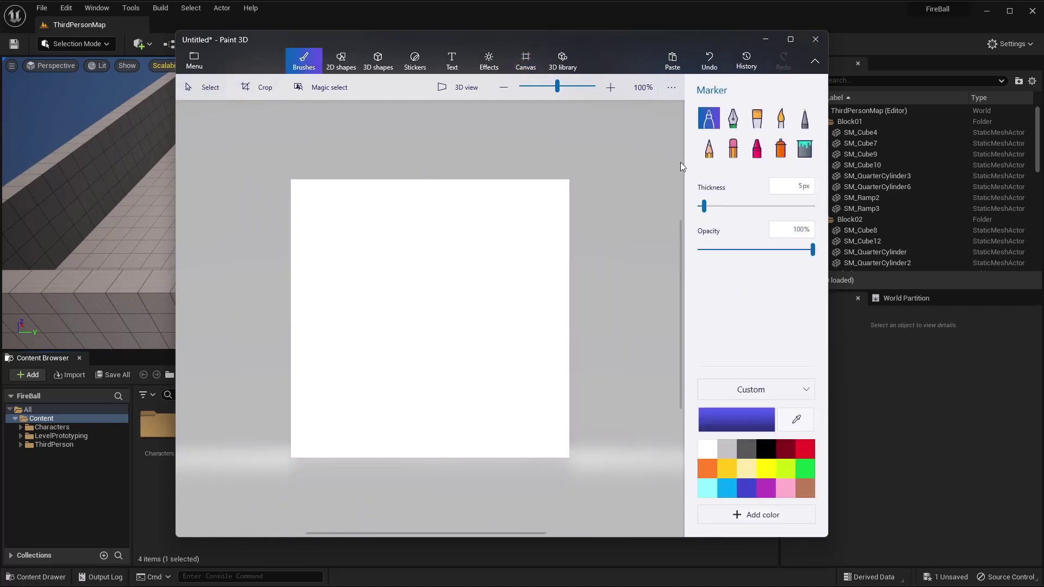
left_click(804, 147)
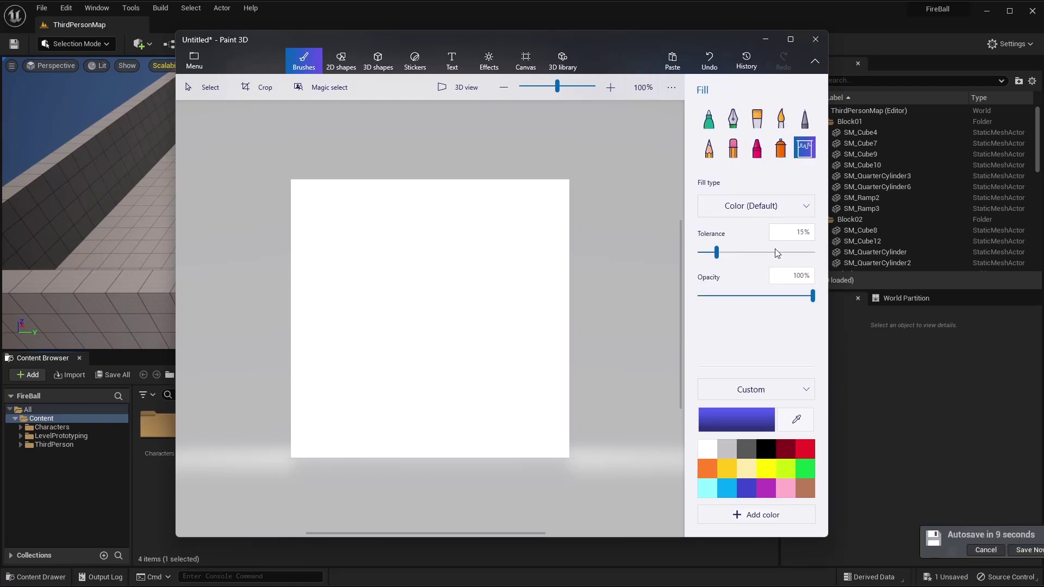
left_click(766, 454)
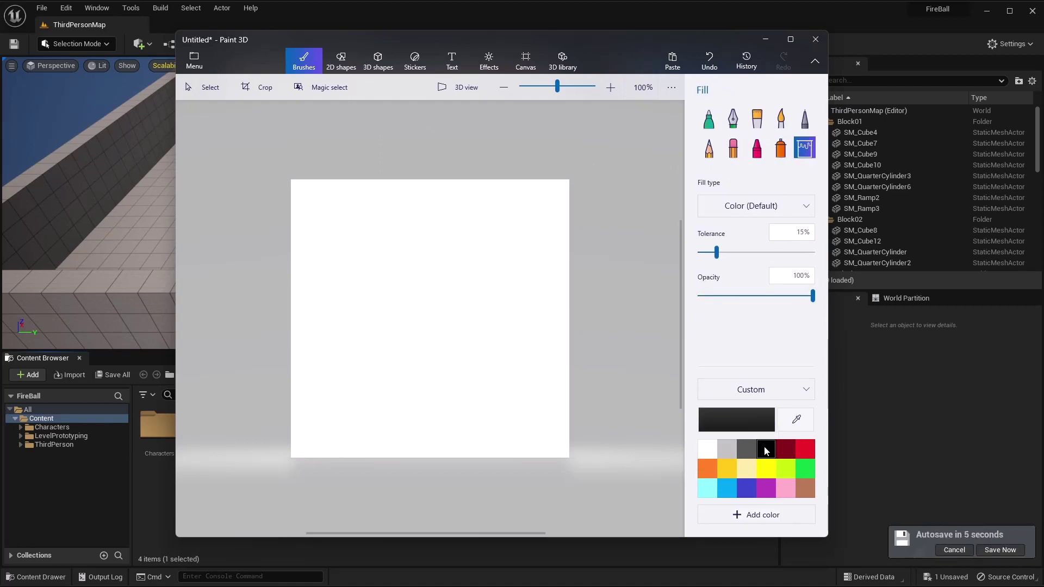
left_click(747, 488)
left_click(426, 321)
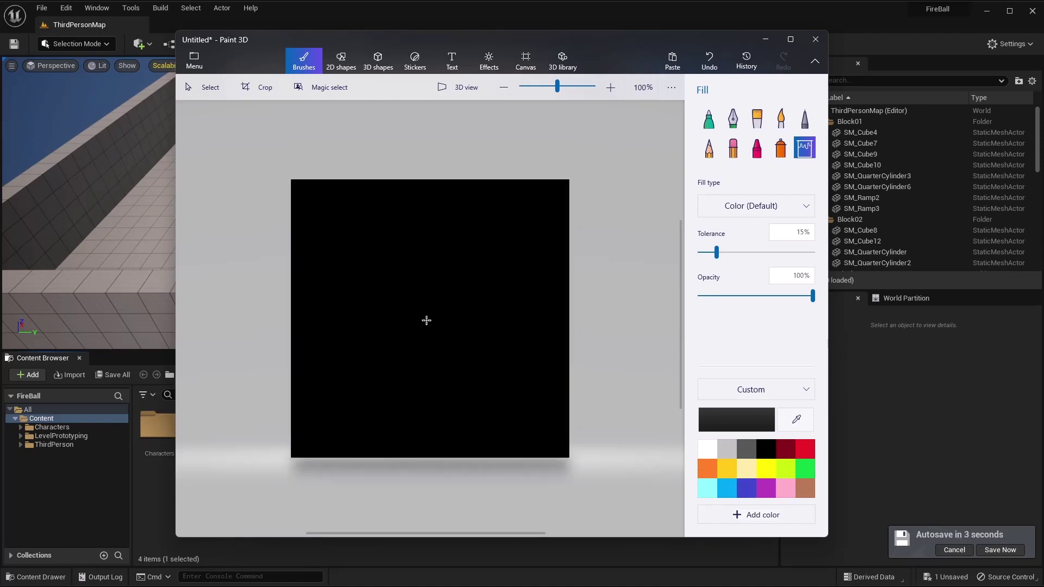
Paint soft white blotches across the black canvas with the Spray can, and close the drawing without saving
left_click(781, 147)
left_click(708, 451)
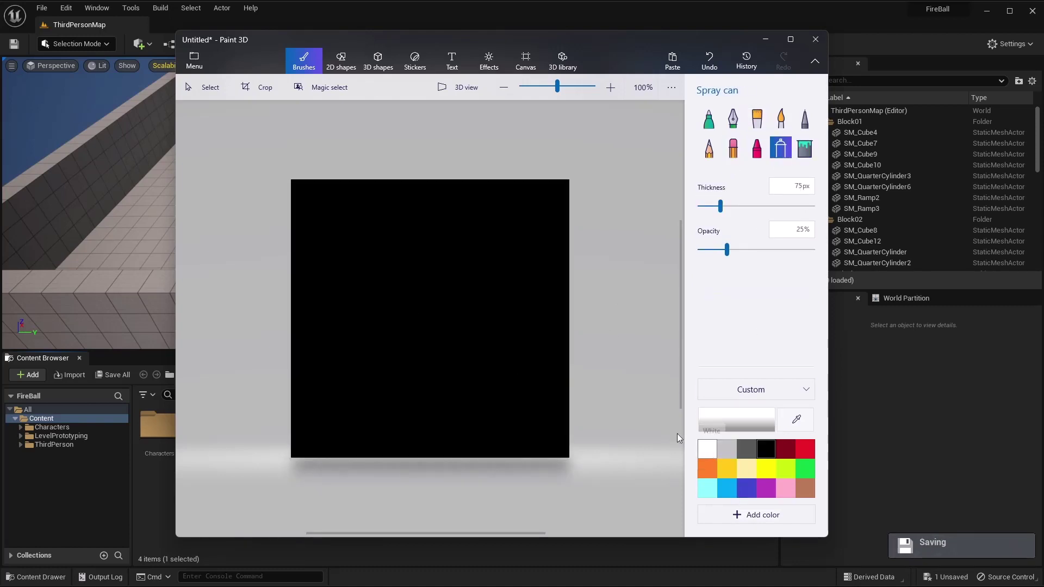
mouse_move(333, 202)
left_mouse_down()
mouse_move(361, 291)
mouse_move(317, 396)
mouse_move(443, 408)
mouse_move(475, 320)
mouse_move(496, 210)
mouse_move(408, 226)
mouse_move(487, 384)
mouse_move(494, 441)
mouse_move(356, 440)
mouse_move(368, 410)
mouse_move(457, 324)
mouse_move(519, 313)
mouse_move(543, 286)
mouse_move(517, 217)
mouse_move(426, 233)
mouse_move(353, 226)
mouse_move(328, 211)
mouse_move(336, 220)
mouse_move(325, 289)
mouse_move(419, 324)
mouse_move(491, 198)
mouse_move(416, 380)
mouse_move(506, 361)
mouse_move(426, 396)
mouse_move(356, 373)
mouse_move(384, 410)
mouse_move(454, 424)
mouse_move(433, 254)
mouse_move(415, 224)
mouse_move(383, 195)
mouse_move(318, 266)
mouse_move(307, 250)
left_mouse_up()
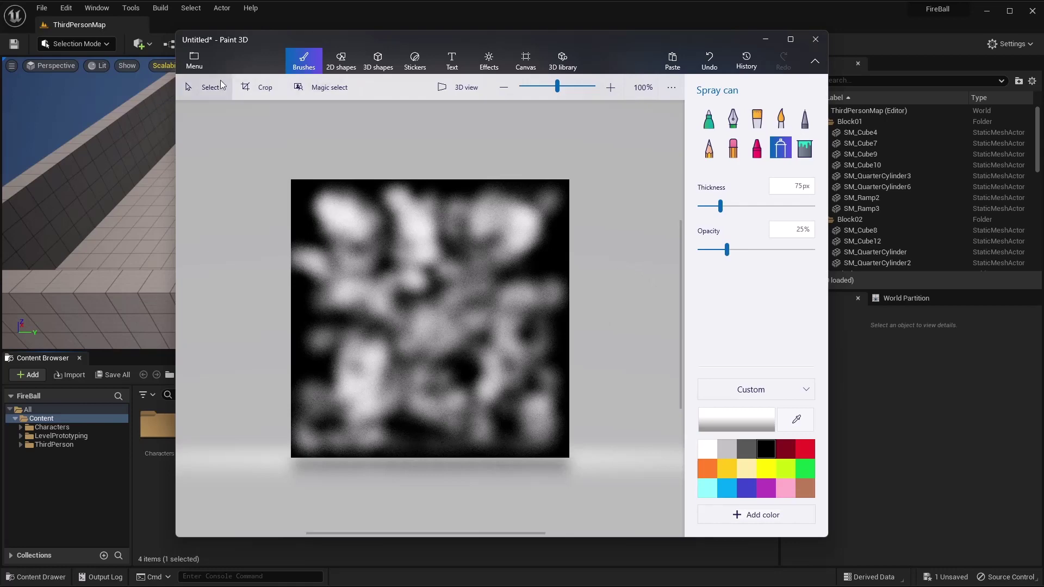
left_click(815, 39)
left_click(504, 312)
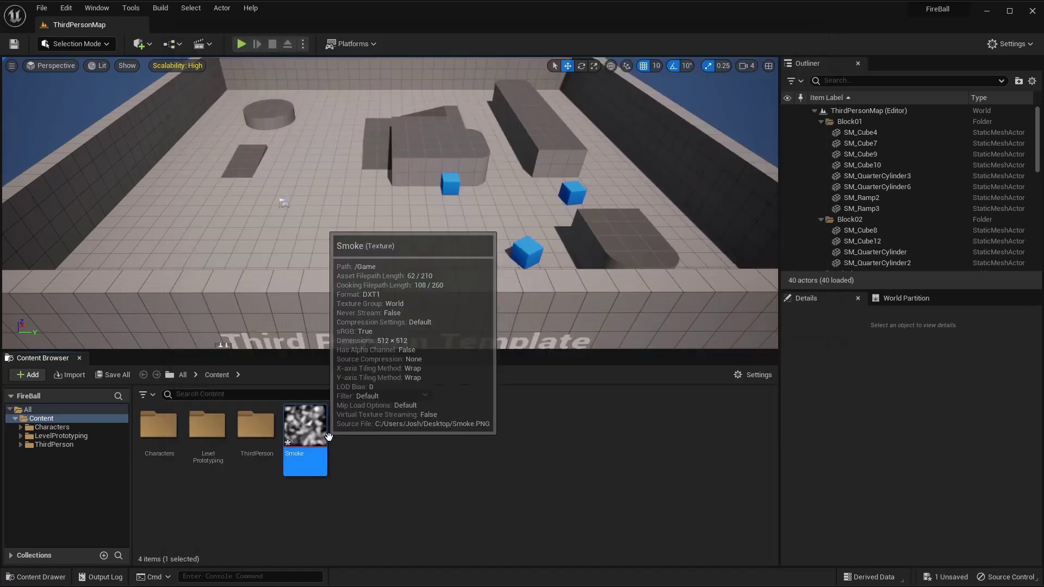
Reopen the Smoke texture in Unreal Editor to review its pattern, and close it
double_click(306, 439)
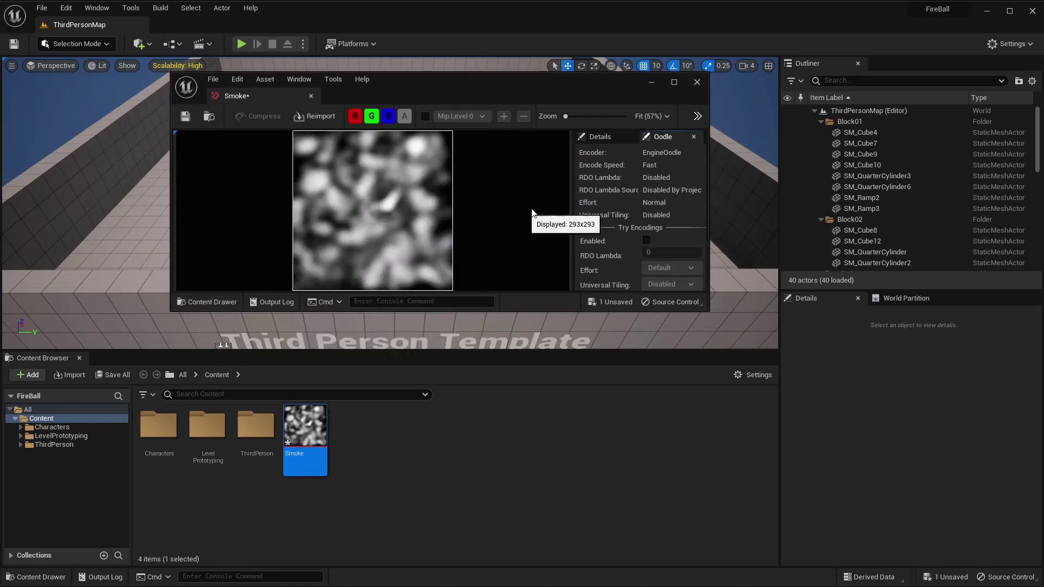
left_click(697, 83)
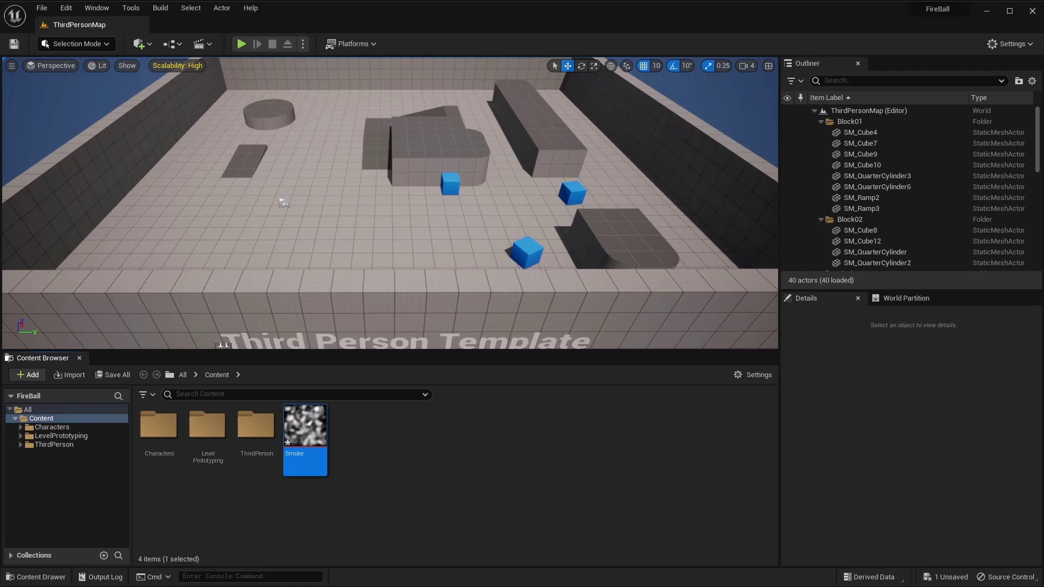
Create a new material in the Content folder and name it M_FireBall
right_click(364, 464)
left_click(402, 228)
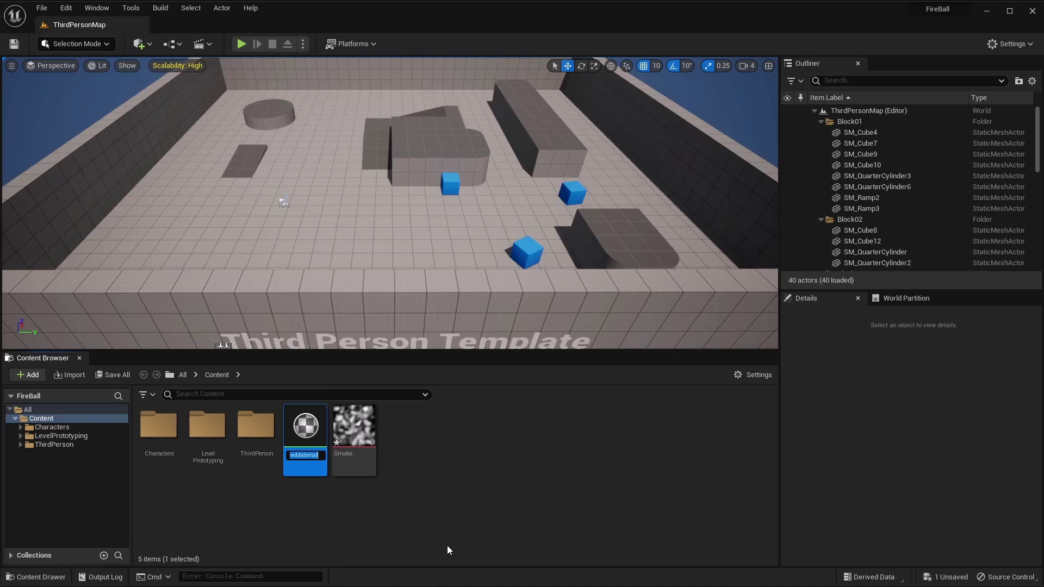
type("M_Fireball")
key("BackSpace")
key("BackSpace")
key("BackSpace")
key("BackSpace")
type("Ball")
key("Return")
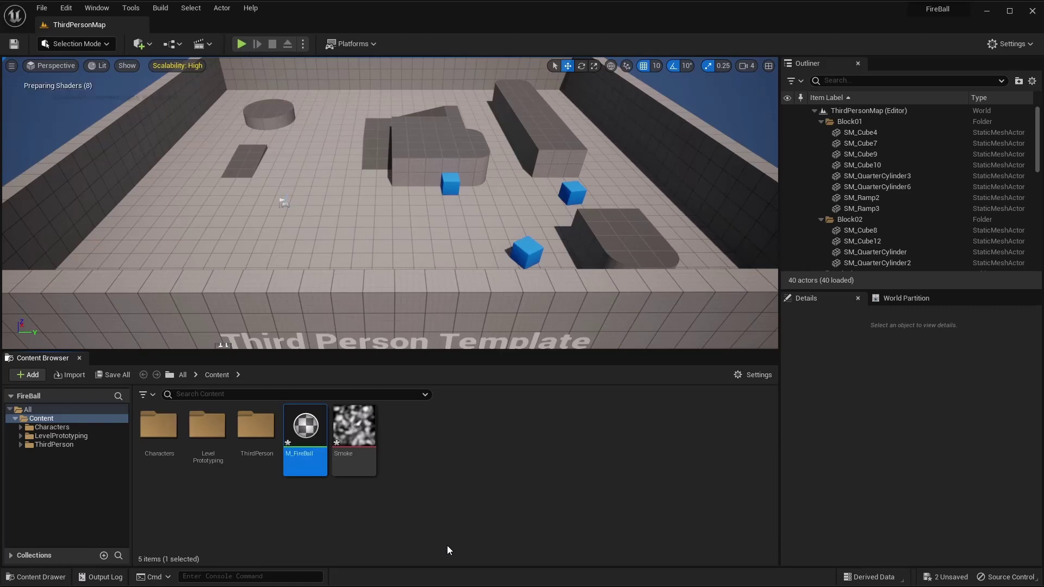
Open the M_FireBall material and dock its editor window beside the ThirdPersonMap tab
double_click(314, 438)
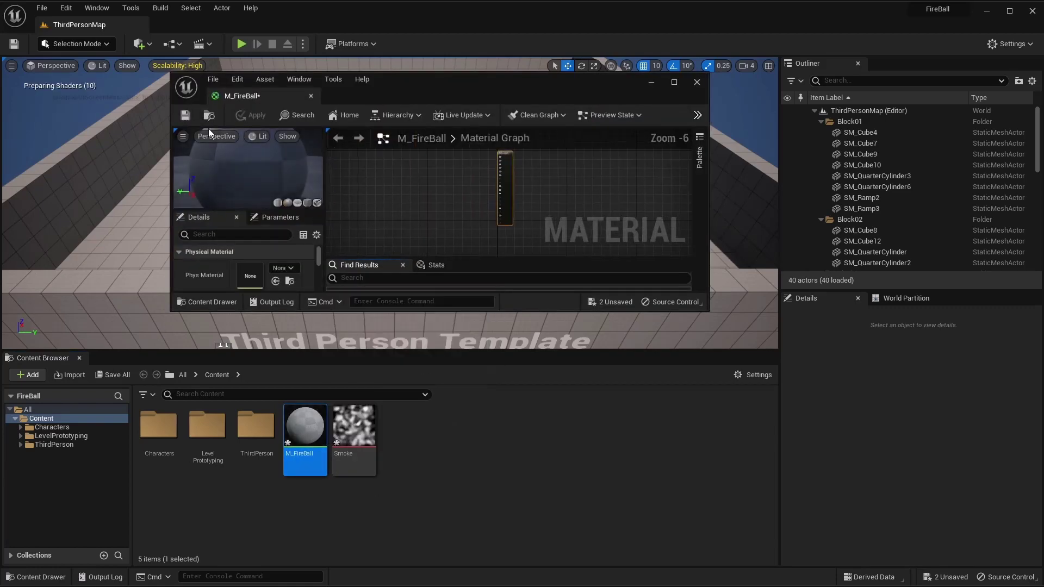
left_click_drag(258, 98, 237, 25)
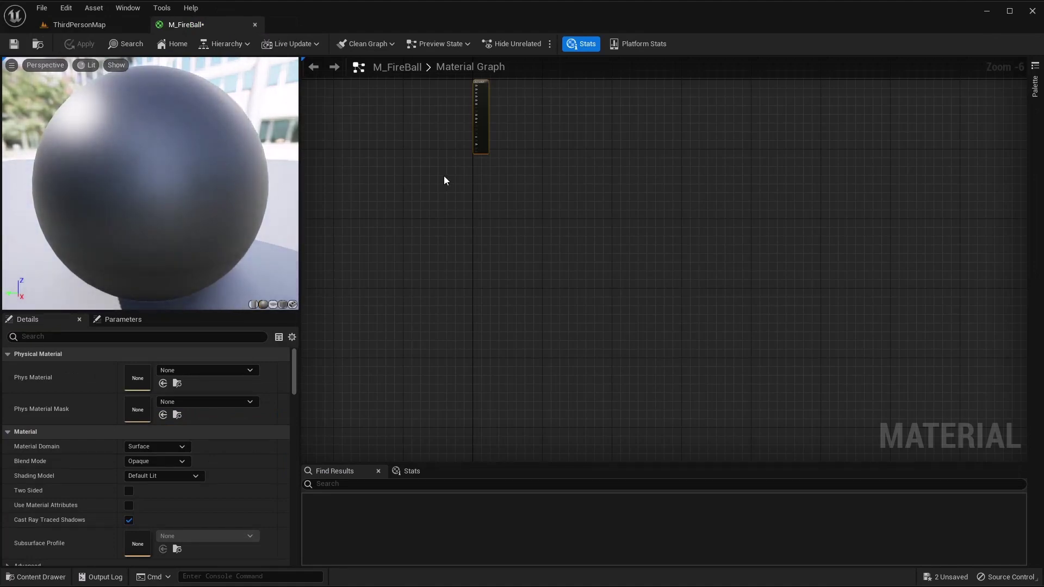
right_click_drag(443, 177, 500, 218)
scroll(508, 266, "up", 6)
right_click_drag(515, 286, 588, 242)
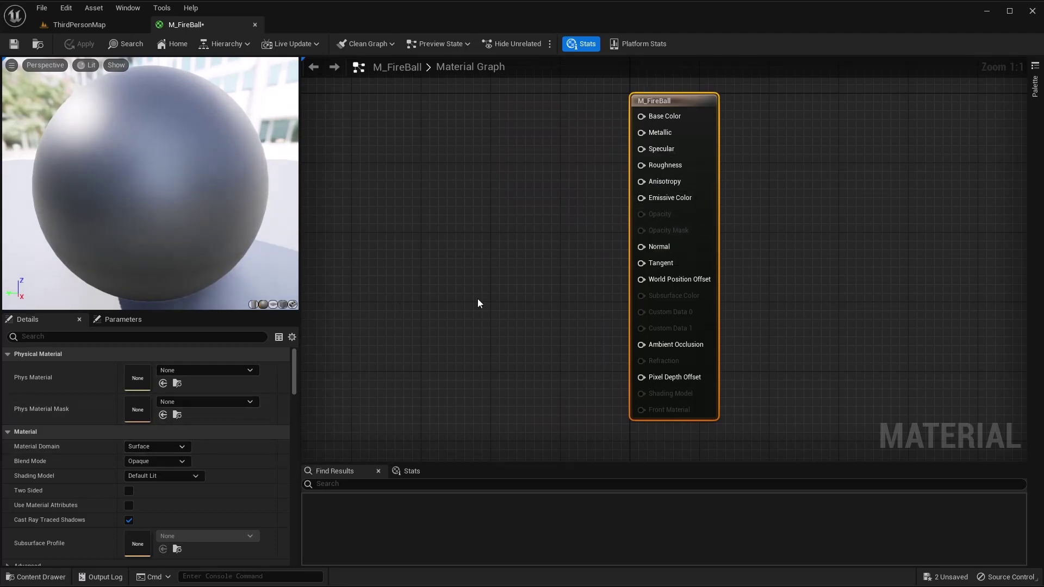
Set the material's Blend Mode to Translucent and its Shading Model to Unlit
left_click(155, 461)
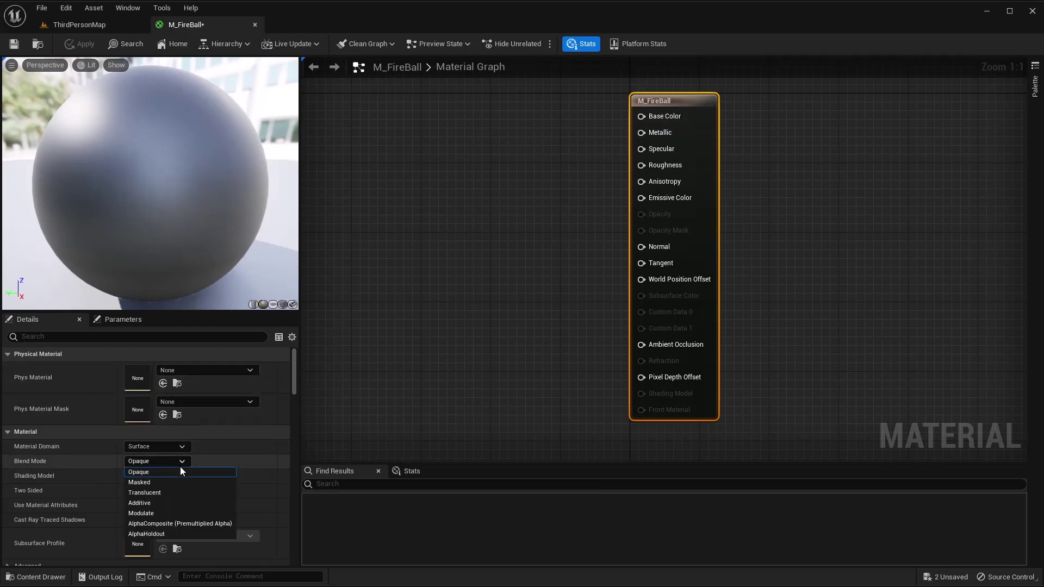
left_click(155, 494)
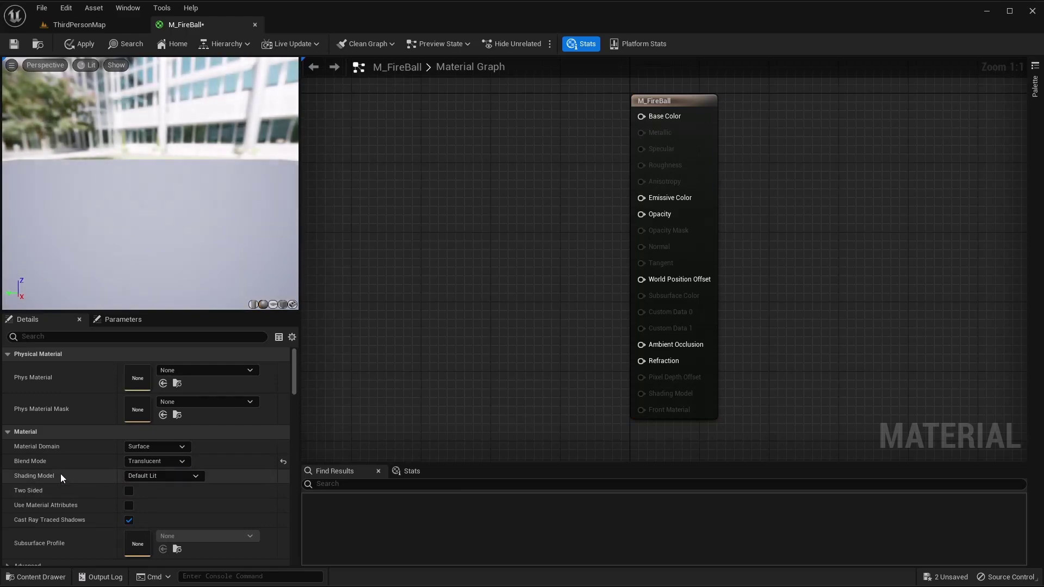
left_click(139, 476)
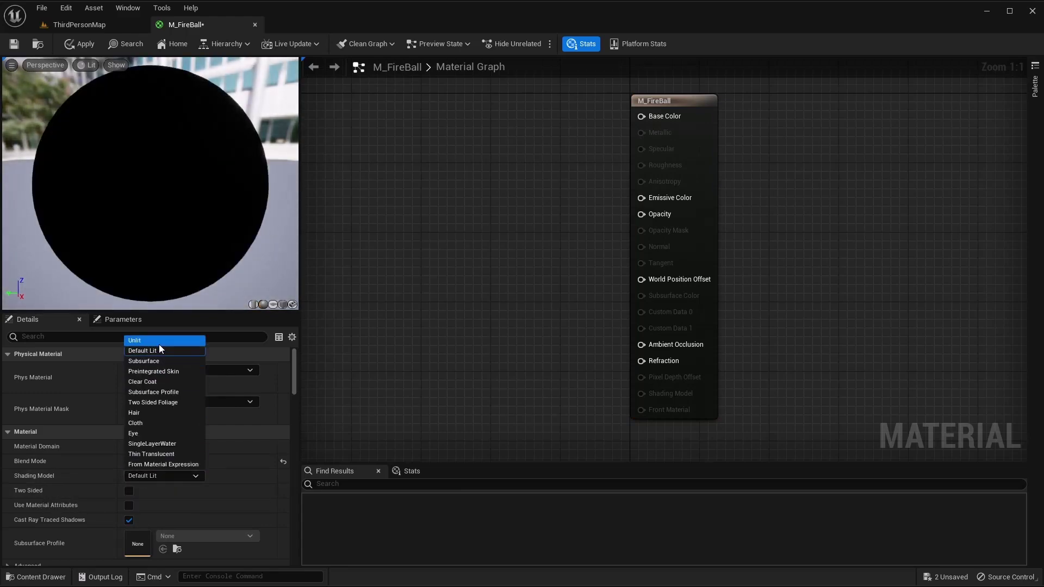
left_click(159, 344)
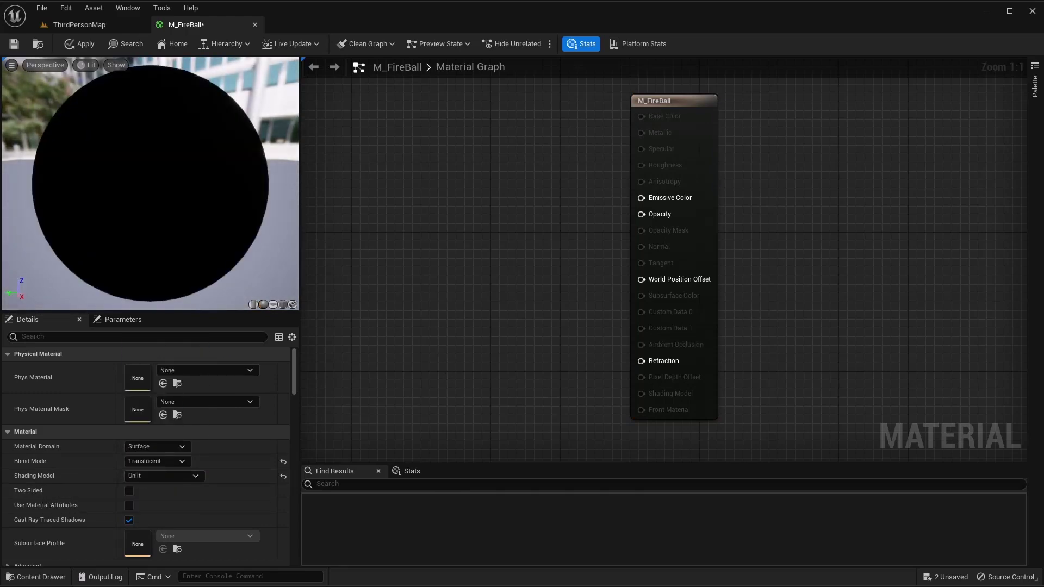
Add a Particle Color node to the material graph and place it up and to the left of the open graph area
right_click_drag(568, 291, 704, 261)
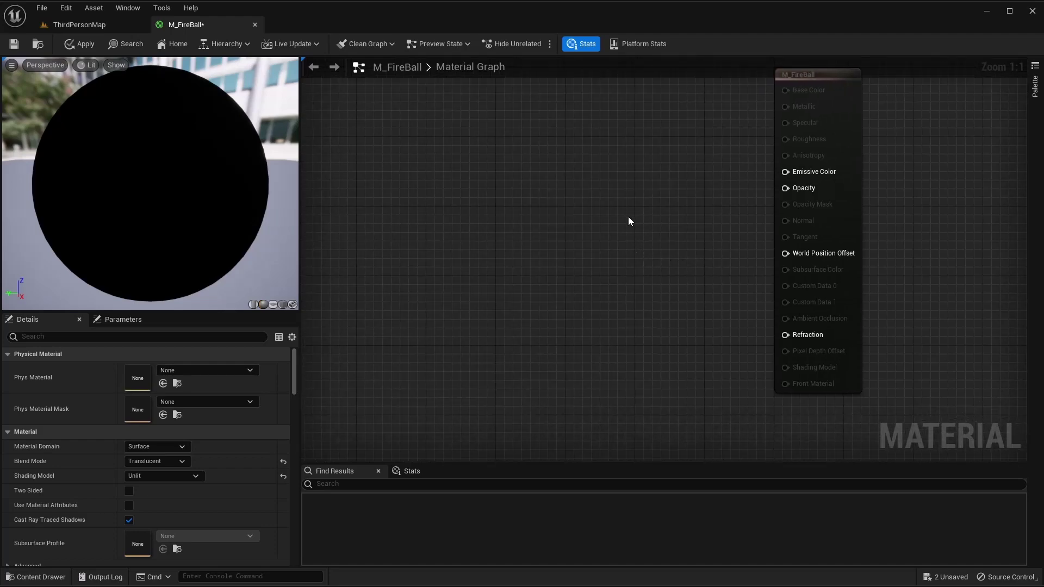
right_click_drag(628, 218, 635, 270)
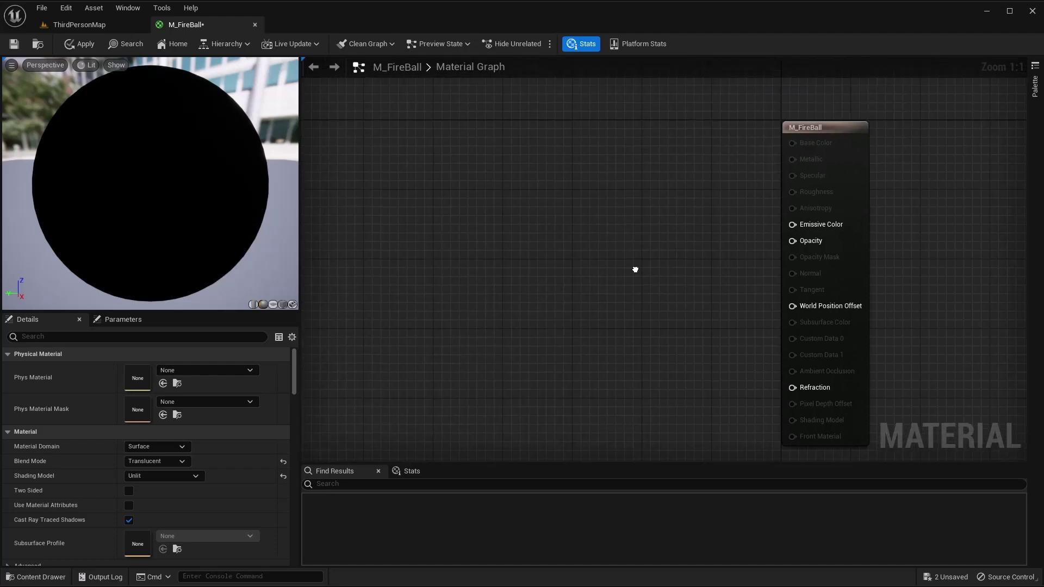
right_click(592, 186)
type("particl")
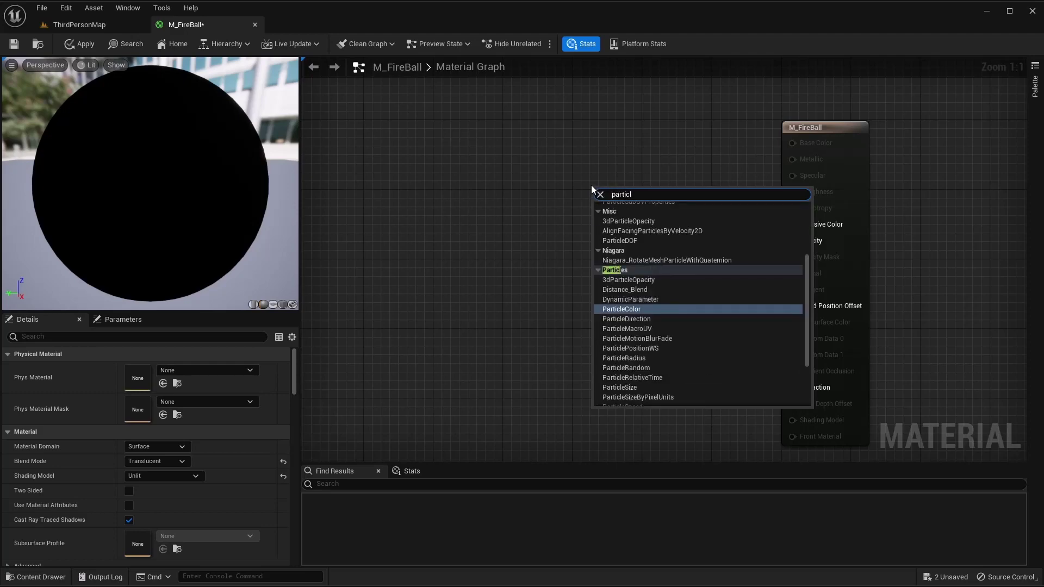
key("Return")
left_click_drag(613, 184, 588, 142)
Add a Texture Sample node below the Particle Color node
right_click_drag(625, 366, 581, 318)
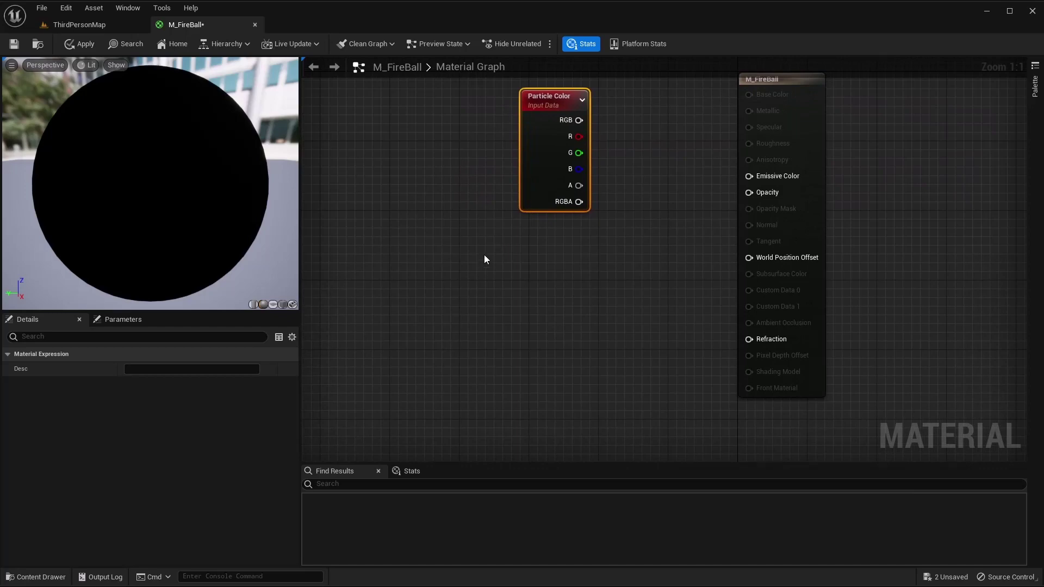
right_click(425, 253)
type("text")
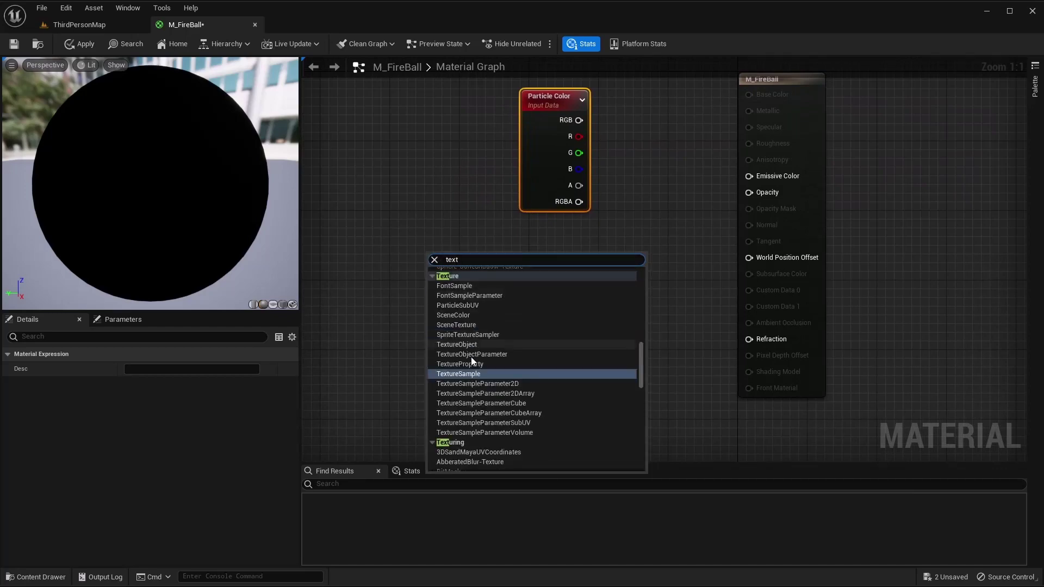
left_click(465, 374)
Add a RadialGradientExponential node below the Texture Sample node
right_click_drag(467, 370, 512, 221)
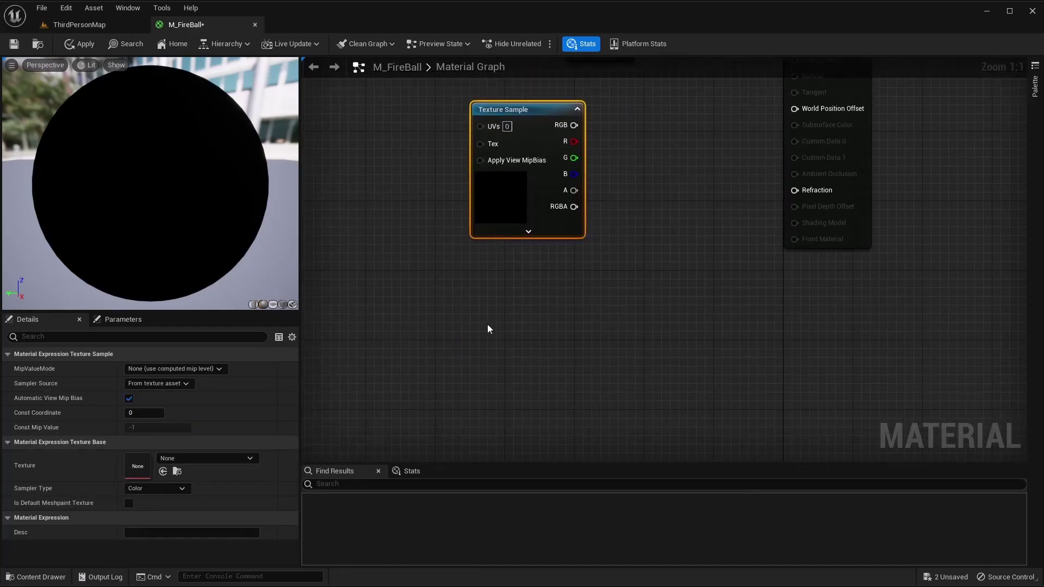
right_click(487, 318)
type("radial")
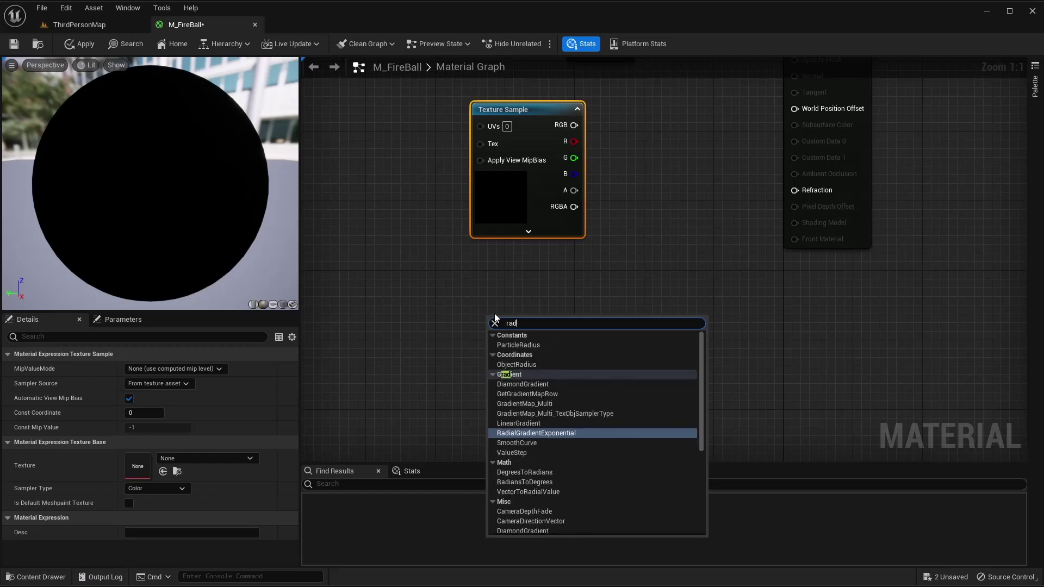
key("Return")
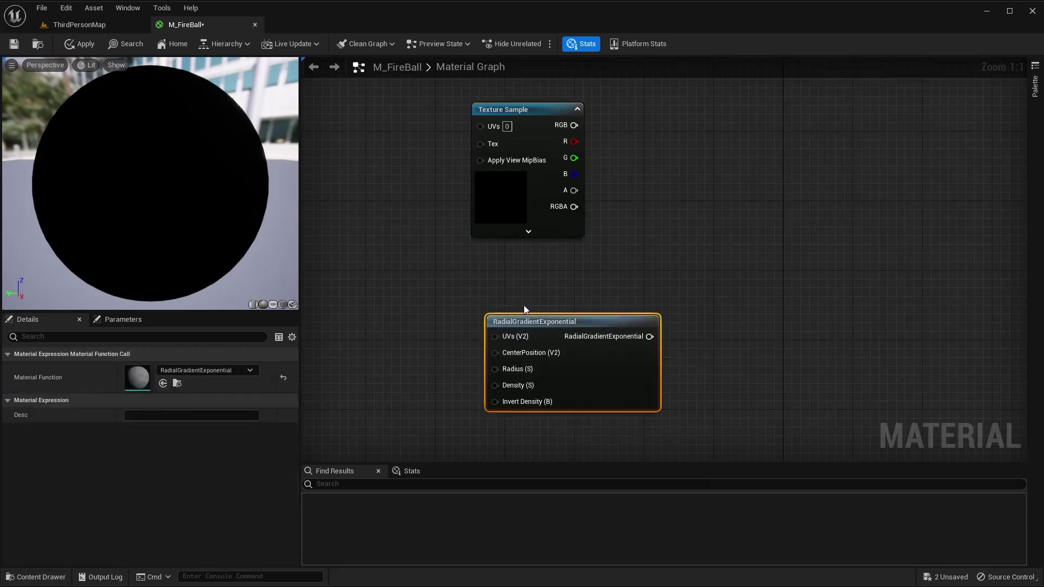
Reposition the RadialGradientExponential node below the Texture Sample and assign the Smoke texture to the Texture Sample node
left_click_drag(560, 322, 491, 315)
right_click_drag(619, 186, 587, 289)
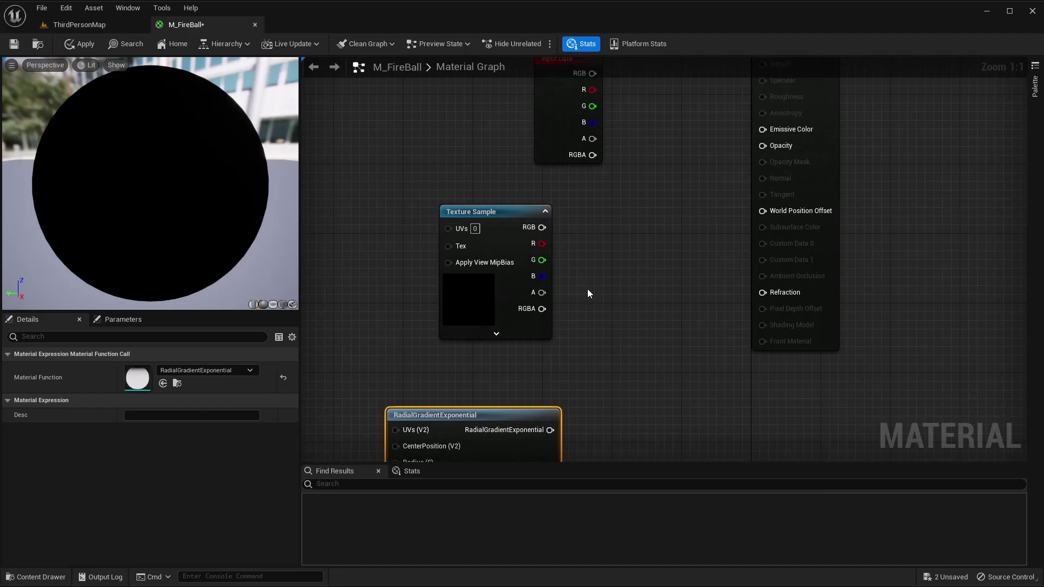
left_click(455, 303)
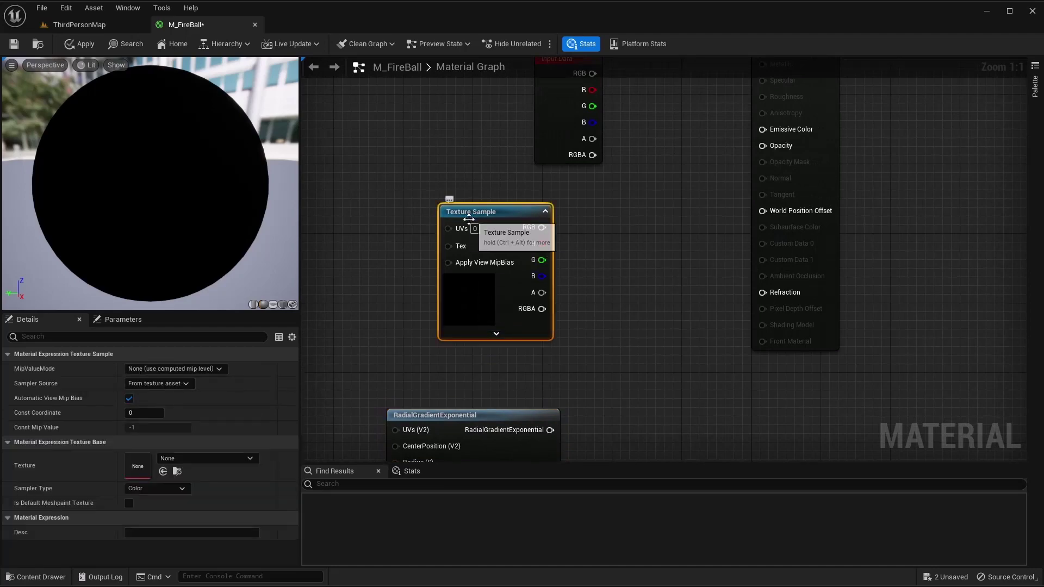
left_click(251, 458)
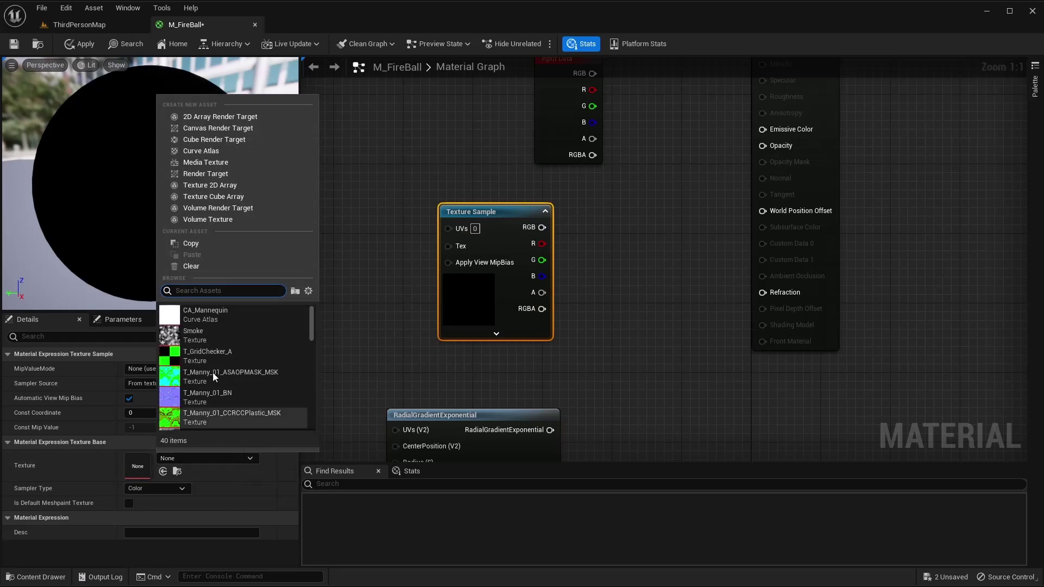
left_click(200, 334)
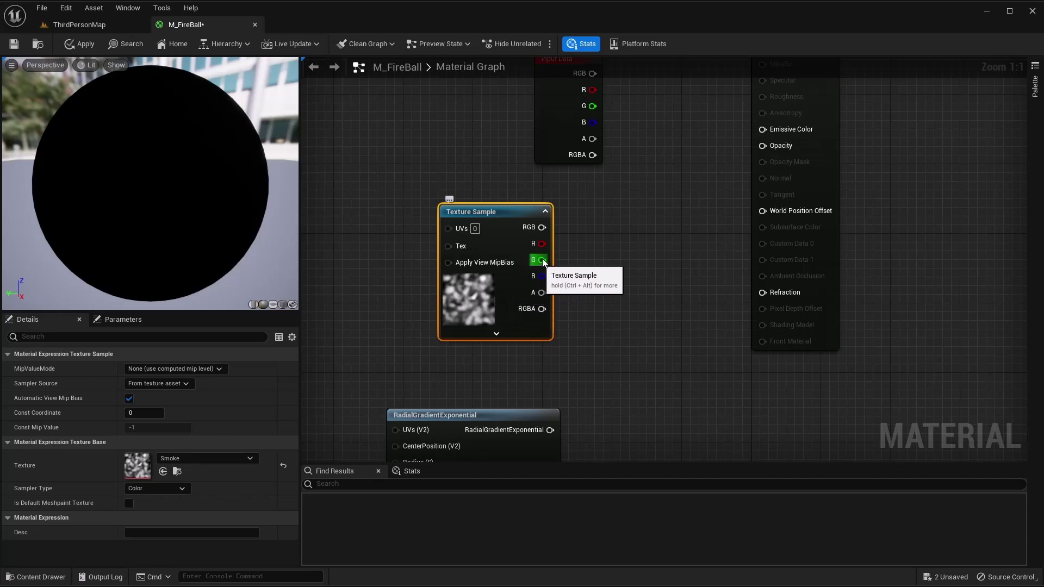
Multiply the Texture Sample's R output by the RadialGradientExponential output using a new Multiply node
left_click_drag(543, 243, 603, 299)
type("multi")
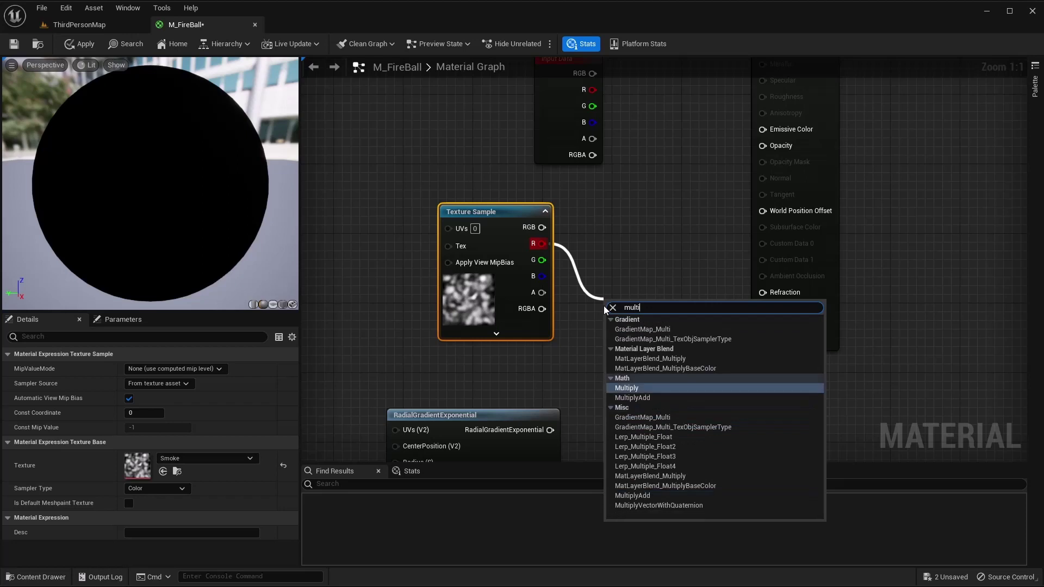
key("Return")
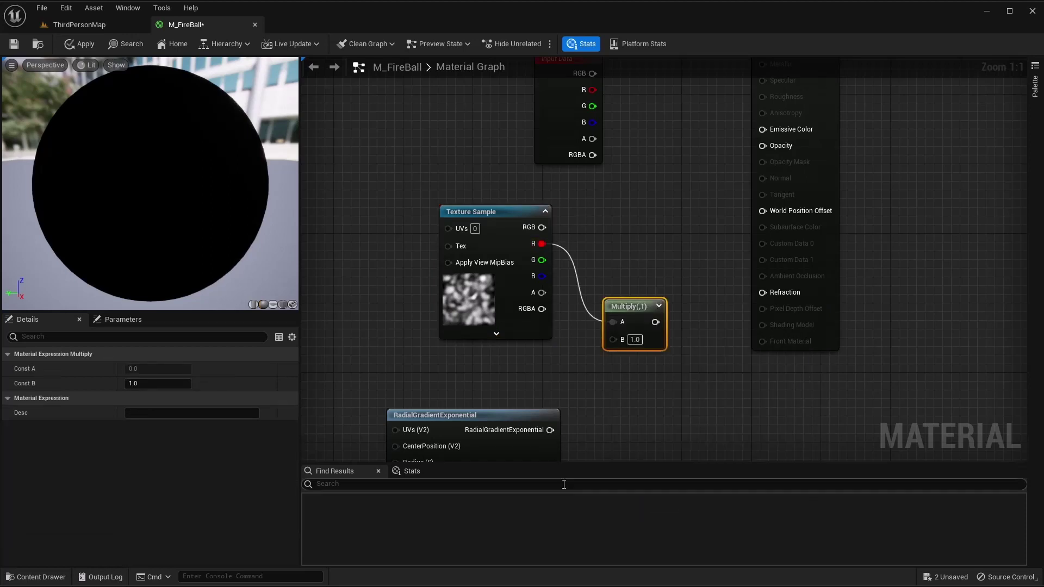
left_click_drag(551, 430, 610, 338)
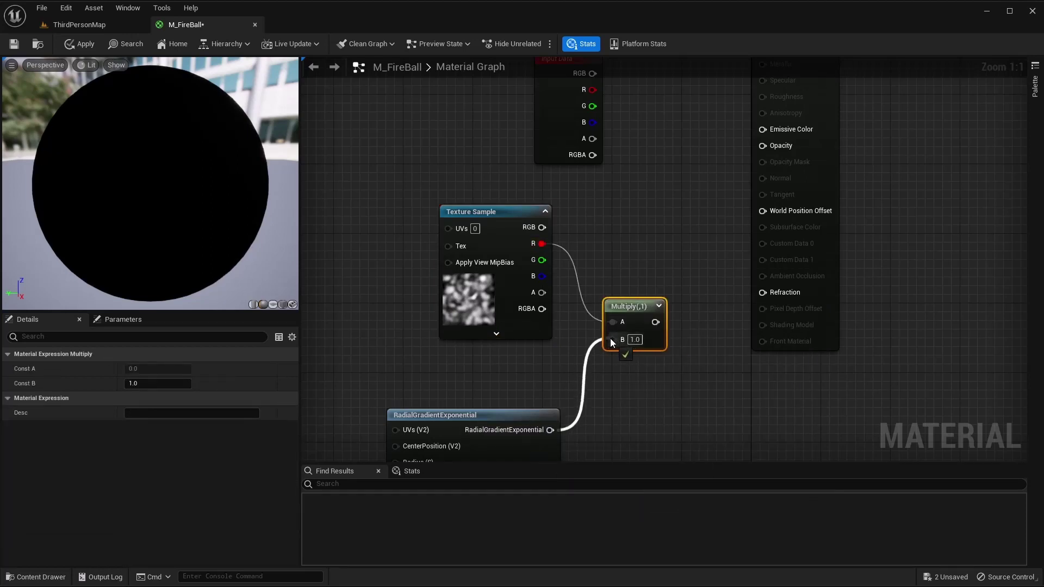
Multiply the smoke-gradient result by Particle Color's alpha in a second Multiply node and connect it to the material's Opacity
right_click_drag(625, 377, 542, 373)
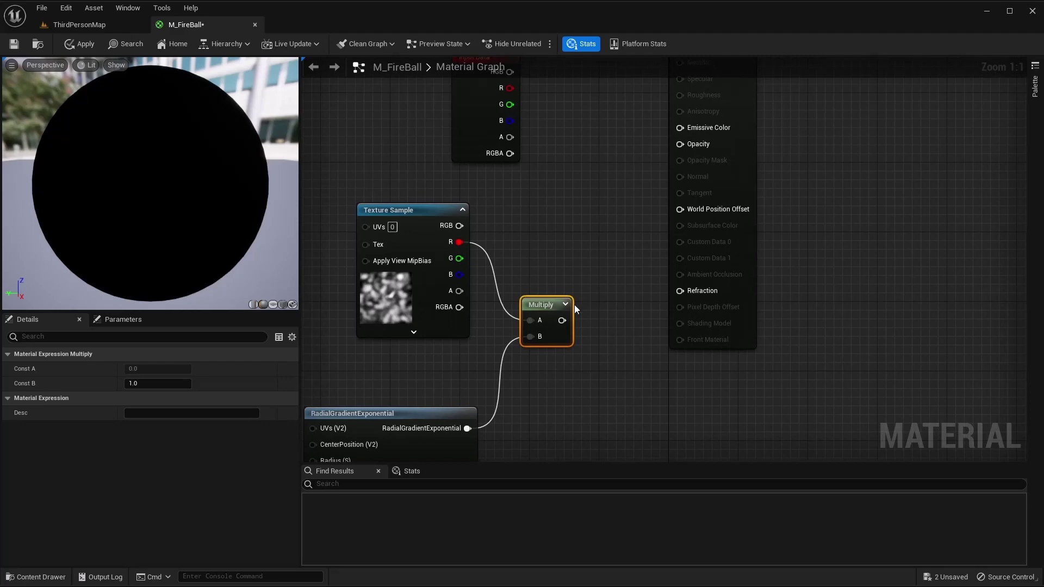
left_click_drag(562, 320, 604, 245)
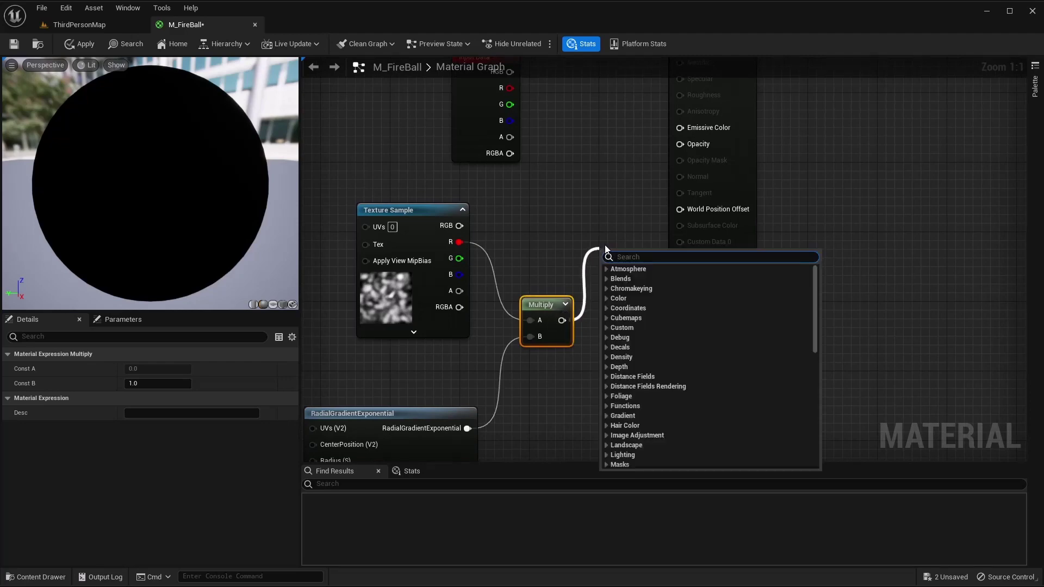
type("multi")
key("Return")
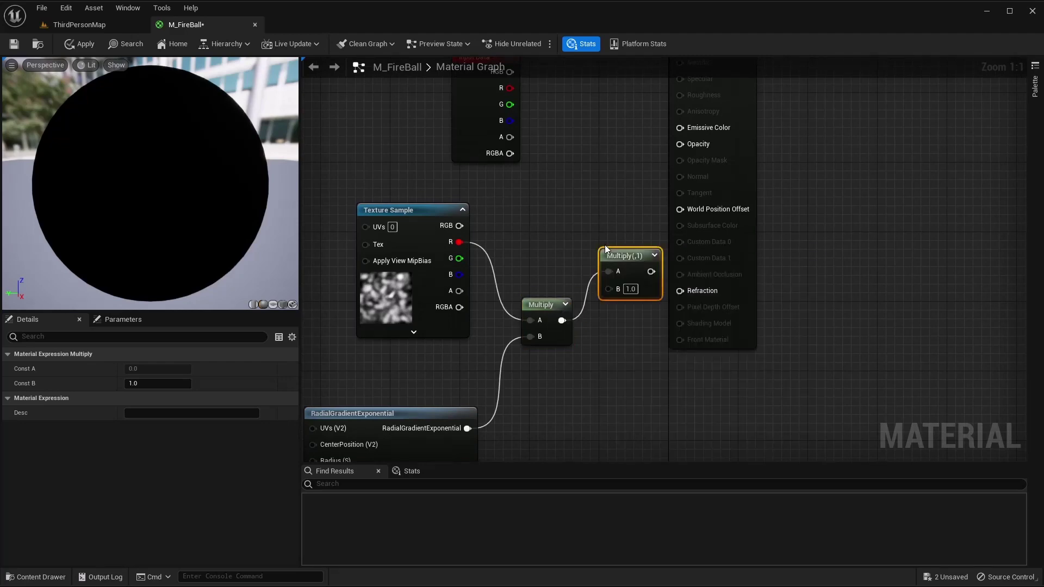
left_click_drag(625, 263, 582, 204)
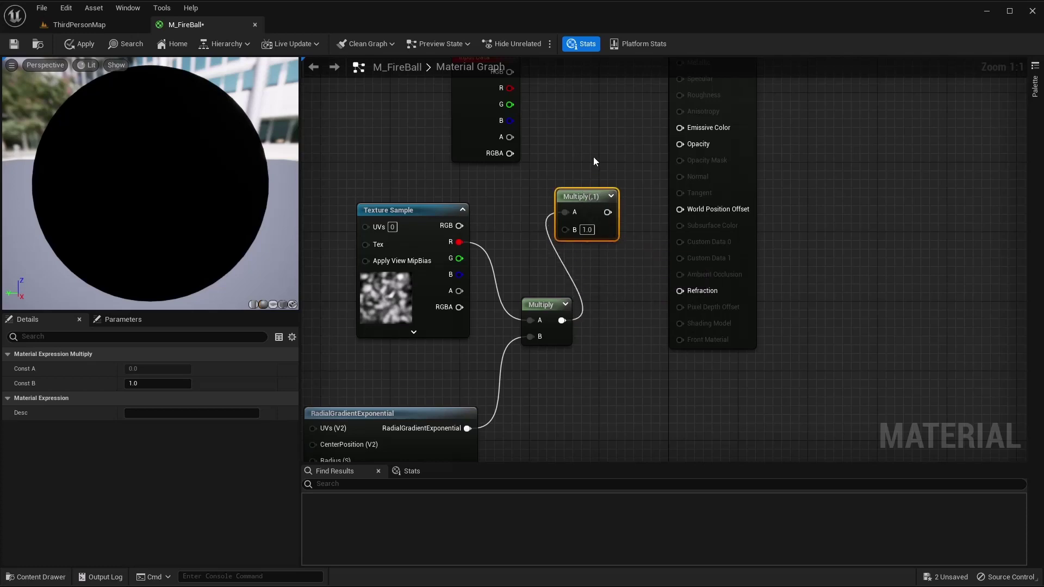
right_click_drag(594, 159, 587, 250)
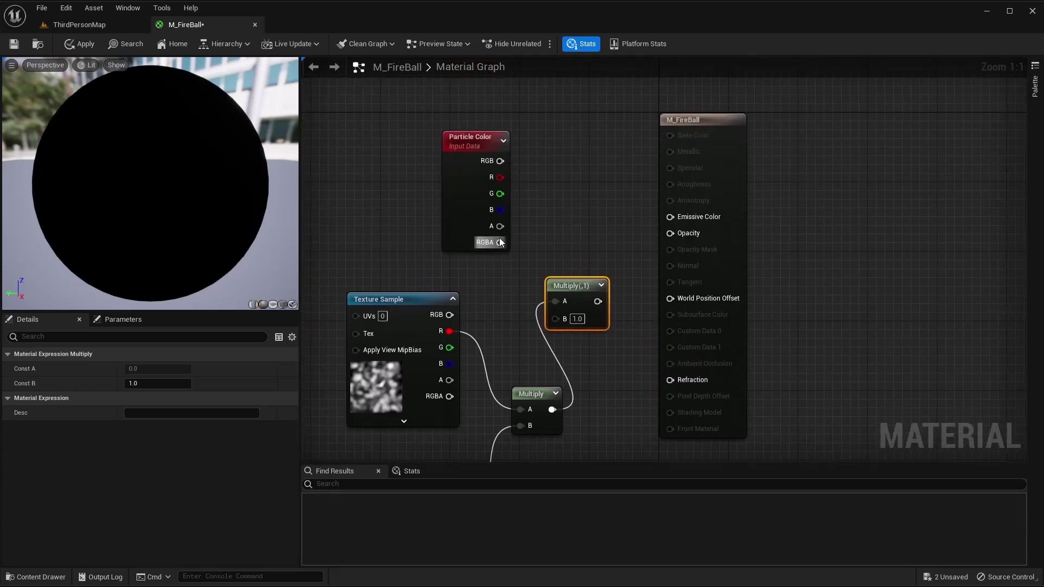
left_click_drag(501, 226, 669, 233)
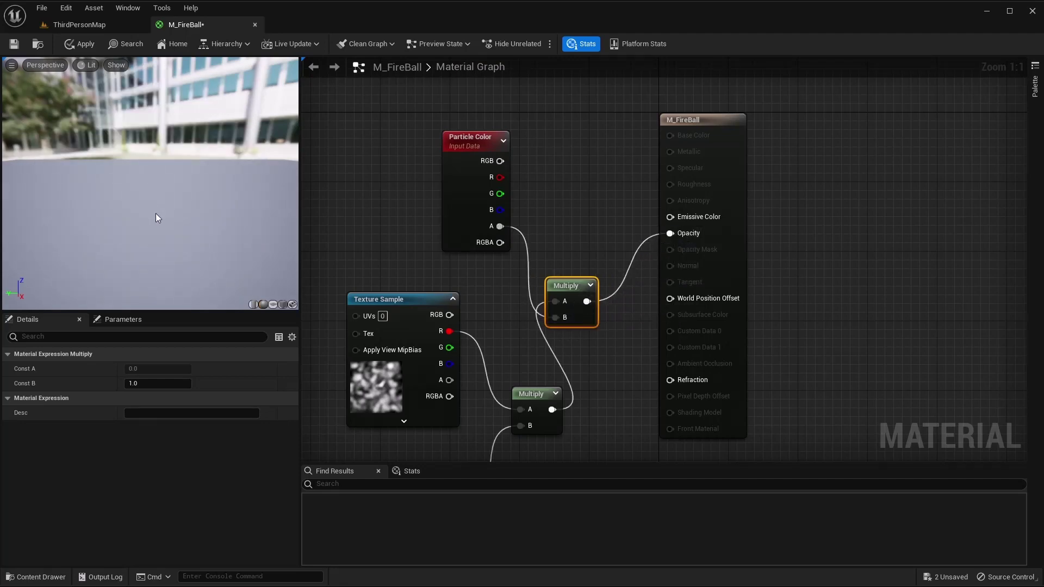
left_click_drag(156, 213, 83, 204)
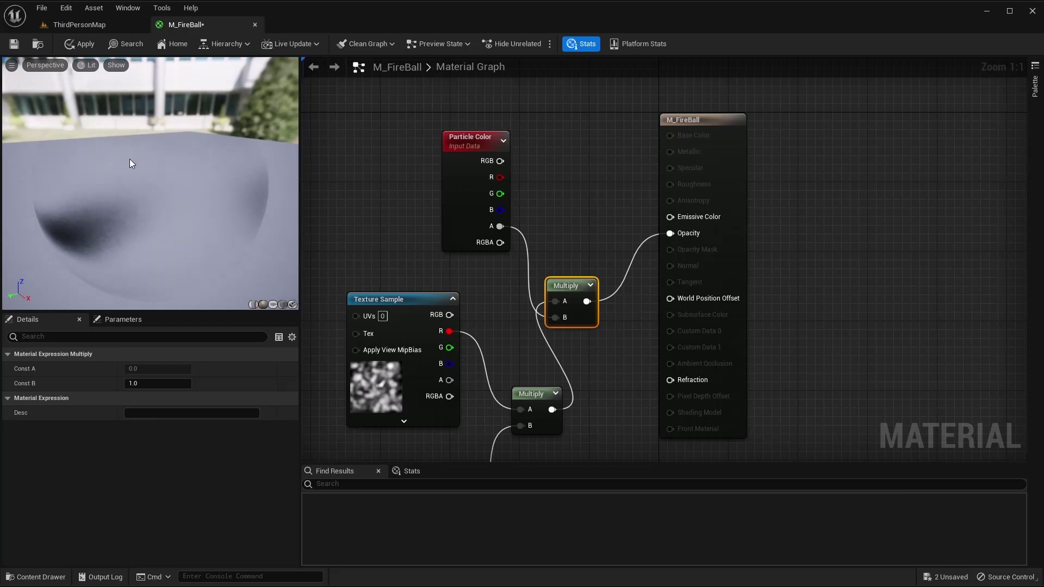
left_click_drag(129, 158, 219, 221)
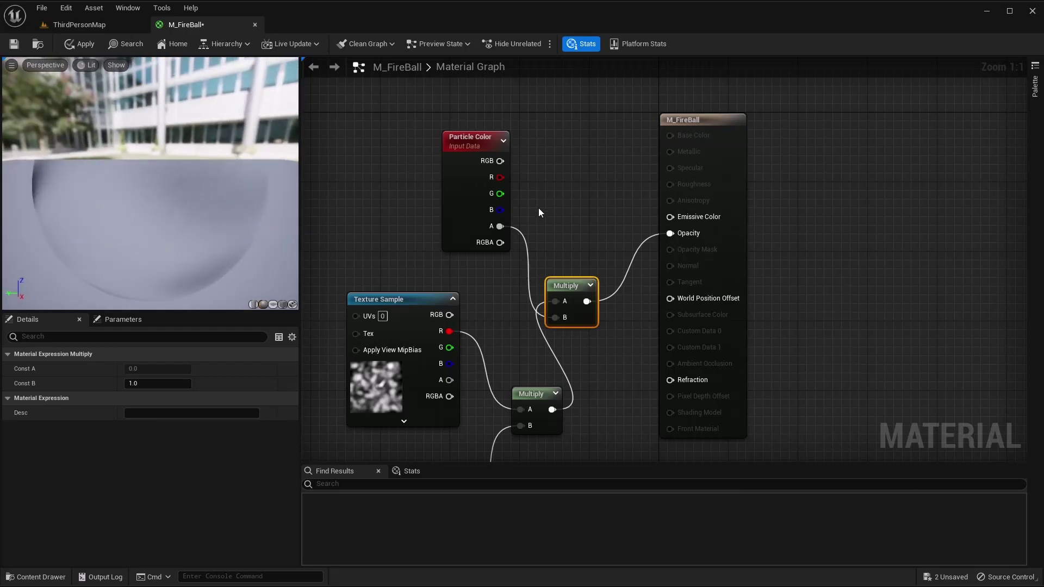
Add a third Multiply node combining Particle Color's RGB with the smoke-gradient Multiply output
mouse_move(542, 201)
right_mouse_down()
mouse_move(566, 200)
mouse_move(533, 213)
right_mouse_up()
scroll(566, 201, "down", 1)
left_click_drag(469, 149, 442, 135)
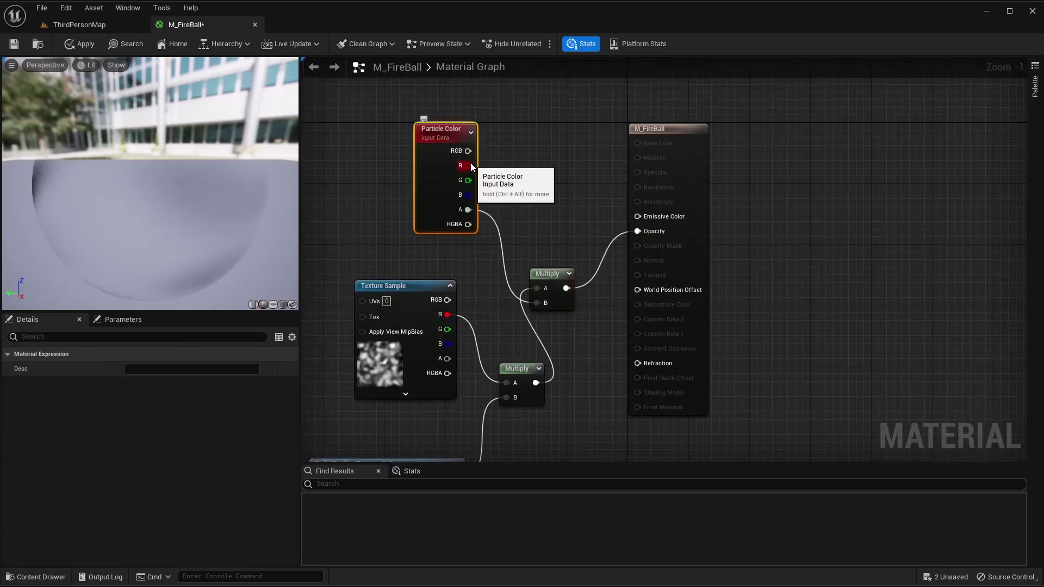
left_click_drag(469, 151, 544, 155)
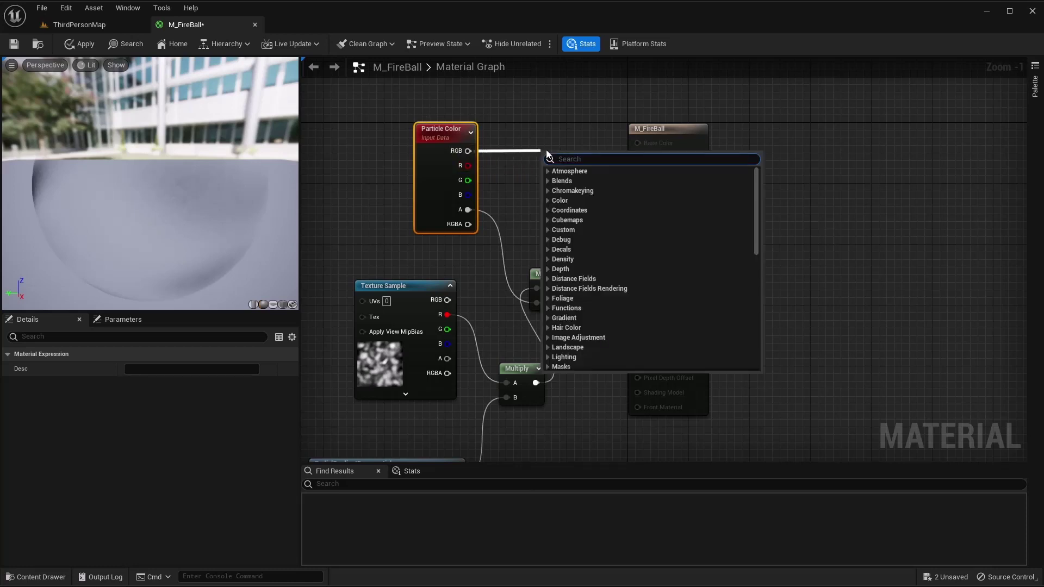
type("multi")
key("Return")
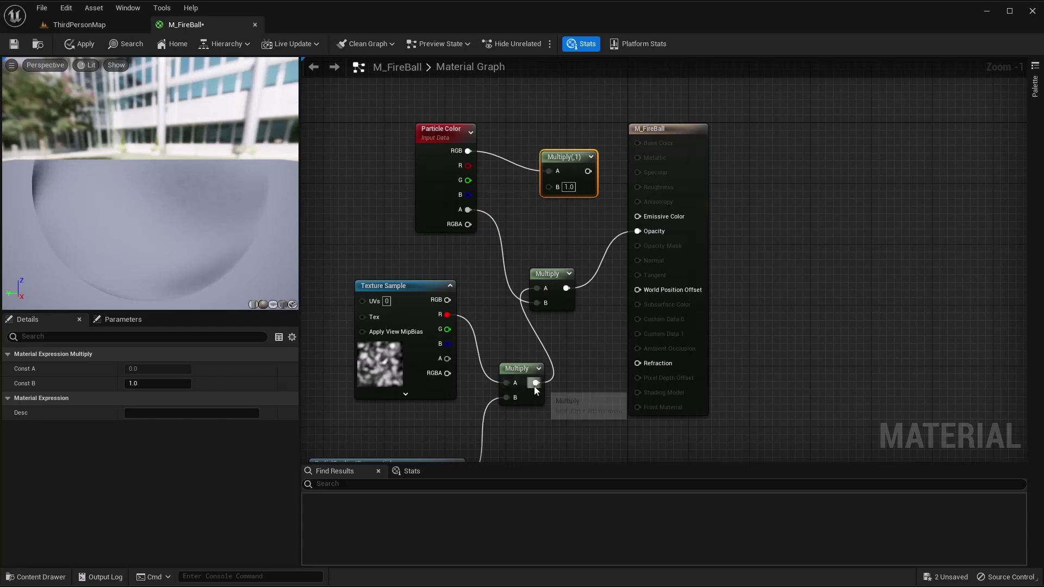
left_click_drag(535, 383, 552, 186)
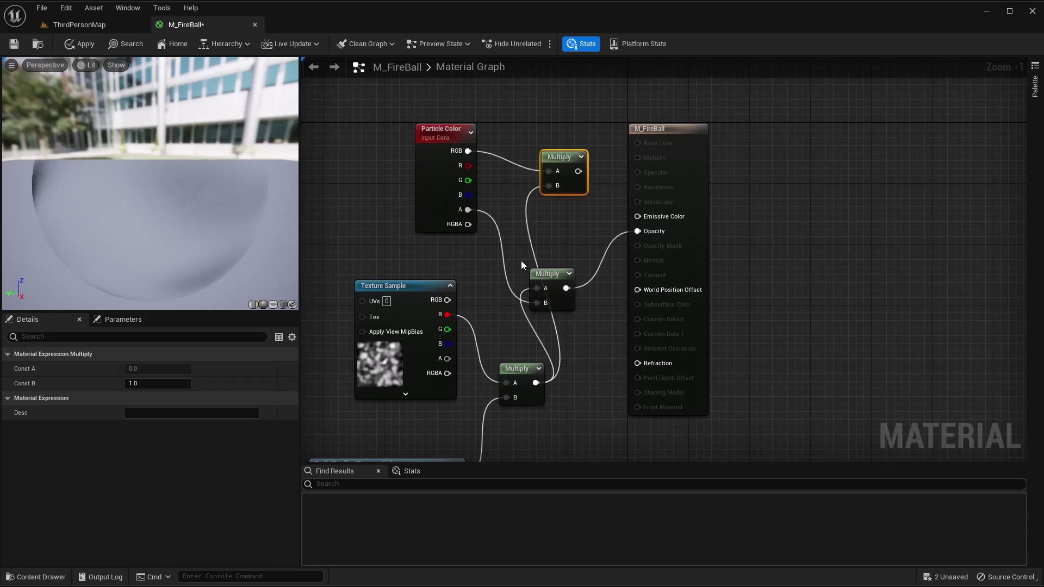
Connect the Particle Color RGB Multiply node to the material's Emissive Color and inspect the material preview
right_click_drag(521, 260, 526, 146)
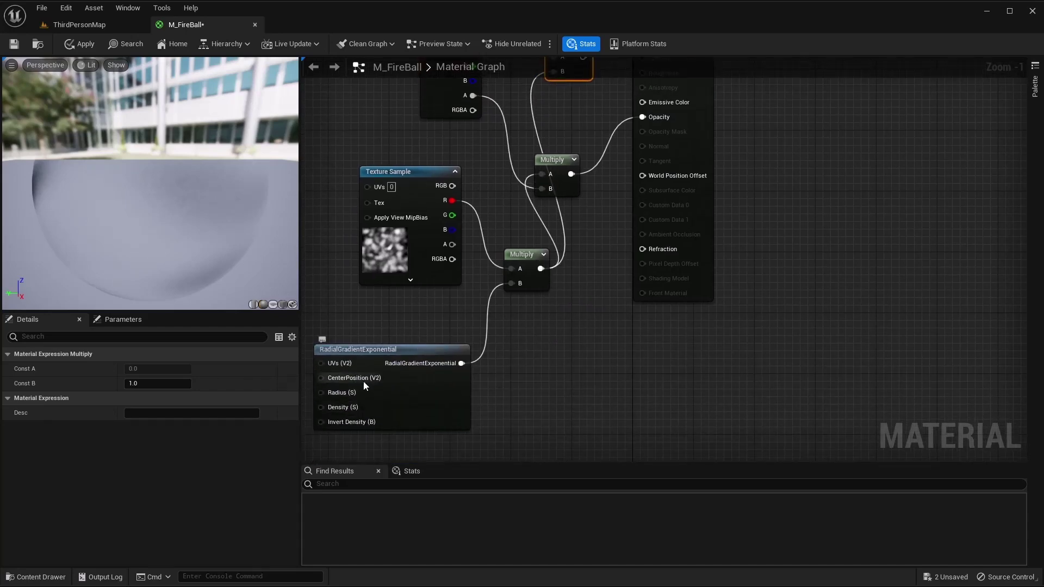
right_click_drag(538, 320, 522, 416)
left_click_drag(555, 168, 626, 198)
right_click_drag(383, 224, 624, 199)
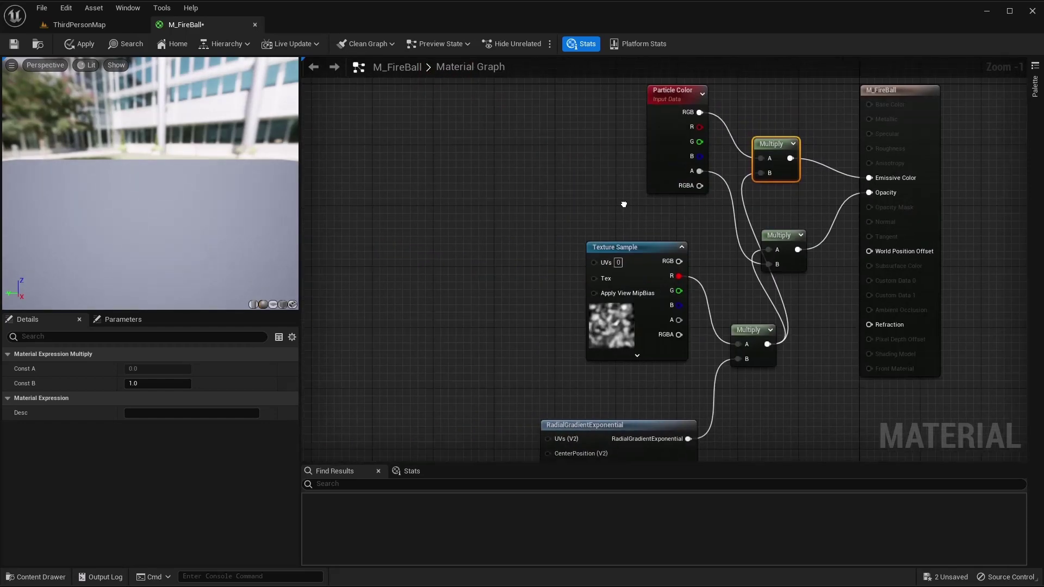
left_click_drag(141, 177, 141, 177)
left_click_drag(48, 182, 215, 204)
left_click_drag(144, 175, 145, 176)
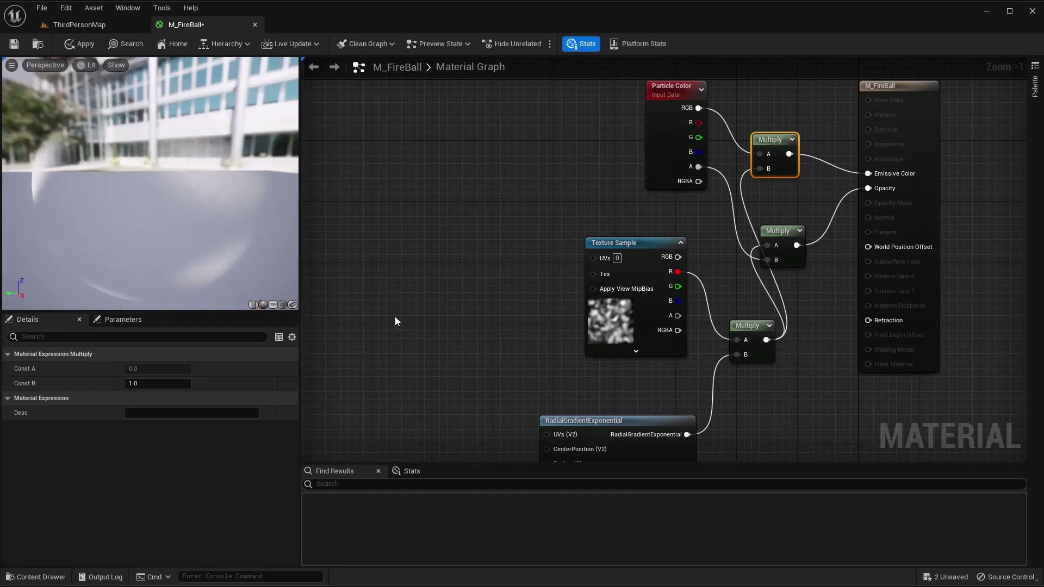
Try a scalar parameter with a default value of 1 on the RadialGradientExponential node's Density input
right_click_drag(395, 316, 403, 279)
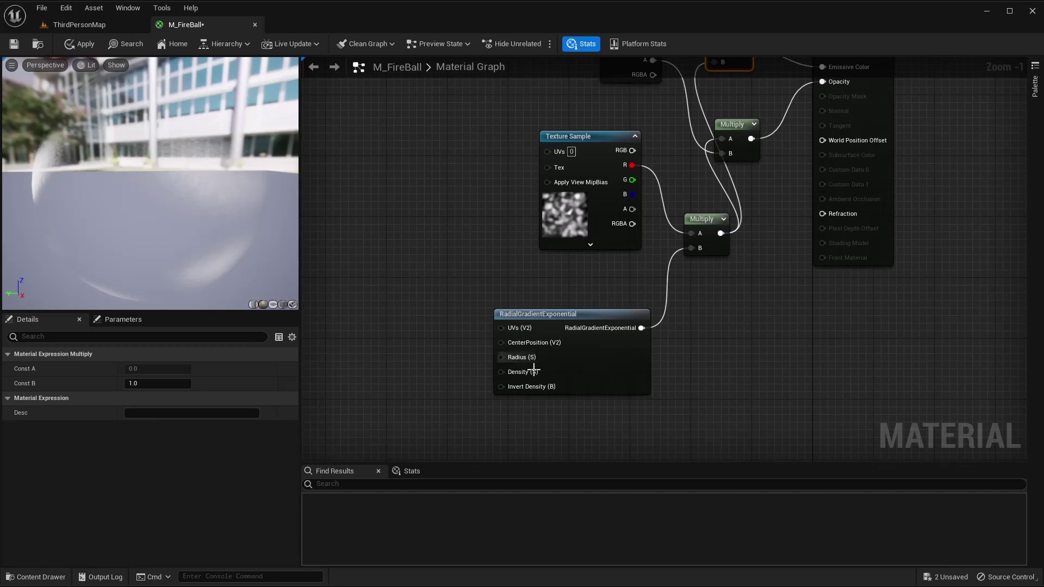
mouse_move(500, 373)
left_click(402, 367)
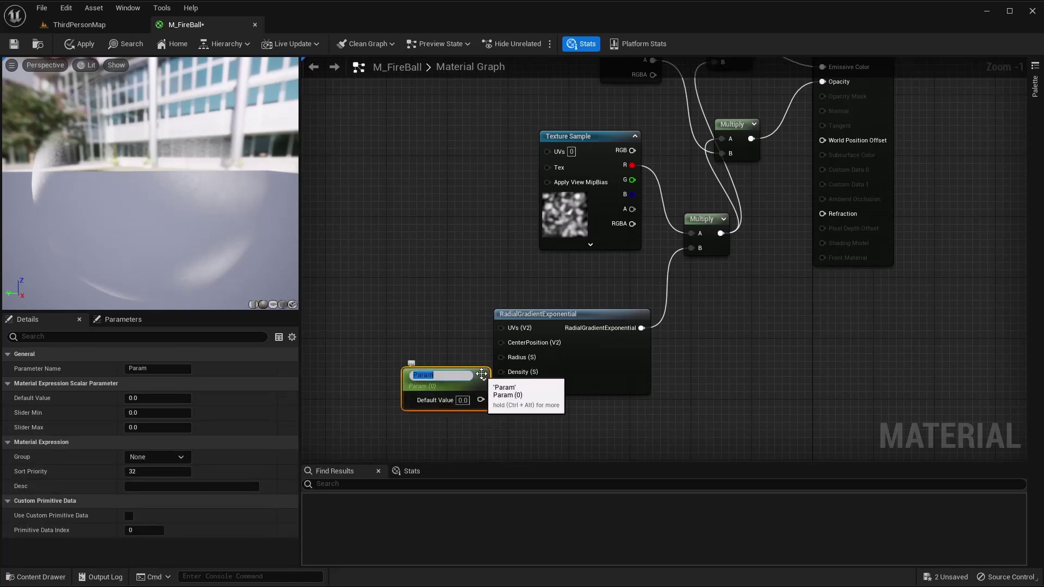
mouse_move(474, 369)
left_mouse_down()
mouse_move(443, 340)
mouse_move(507, 370)
mouse_move(492, 372)
left_mouse_up()
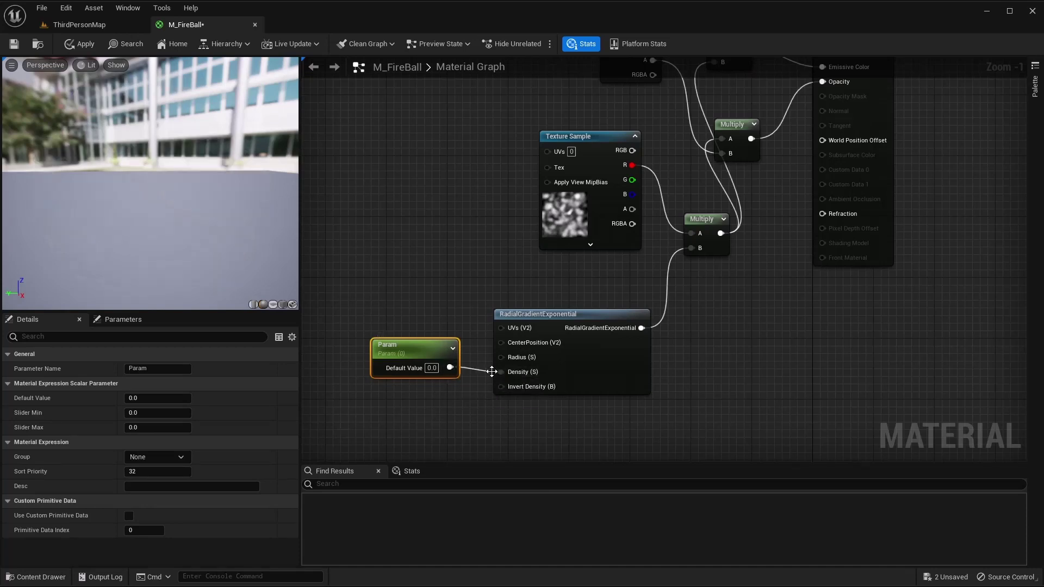
left_click(432, 368)
type("1")
key("Return")
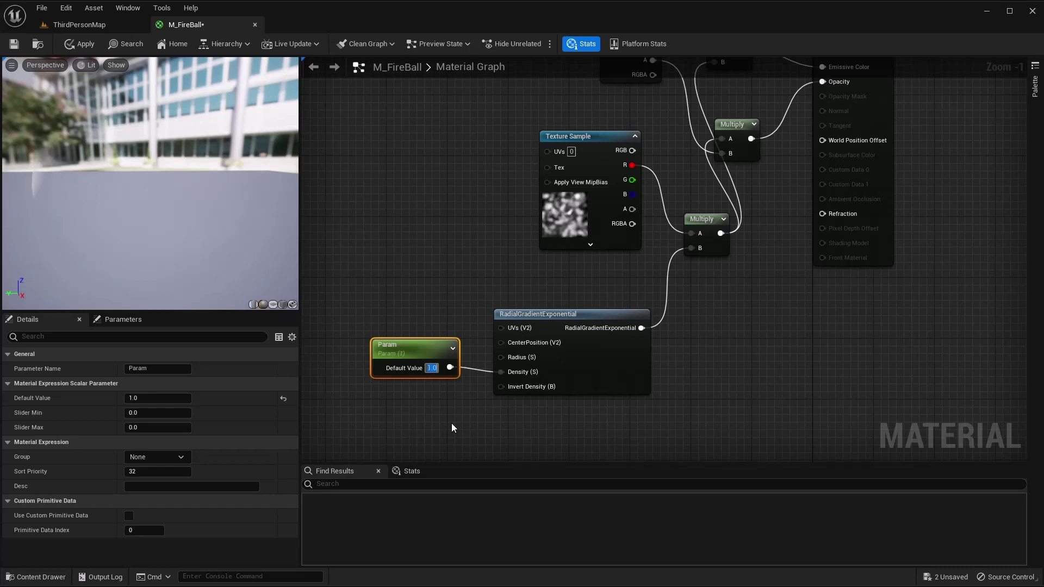
Test default values of 0.5, 0.8, 0.7 and 1 for the density parameter against the material preview
left_click_drag(100, 190, 130, 191)
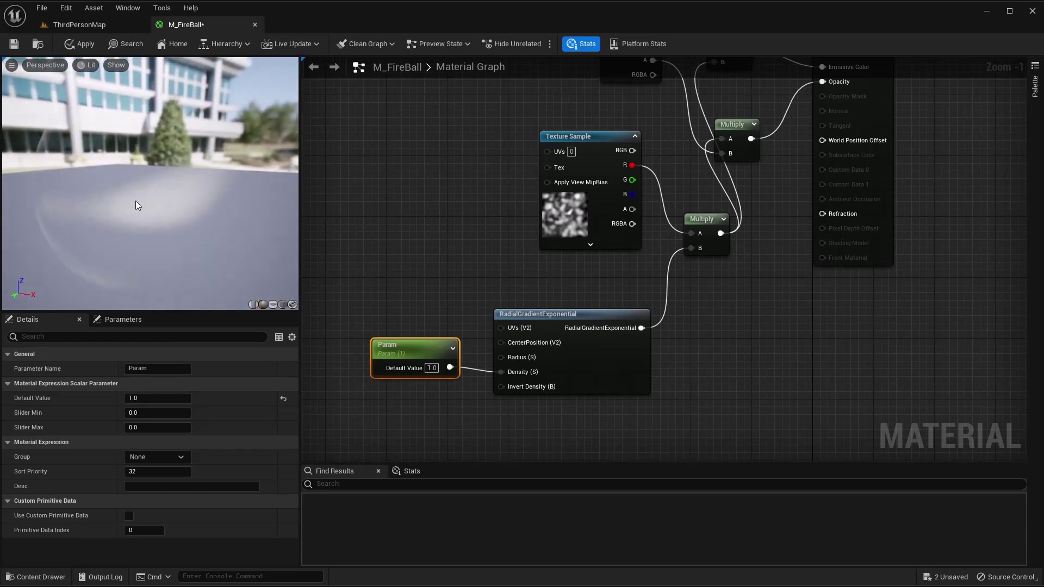
left_click(431, 368)
type("0.5")
key("Return")
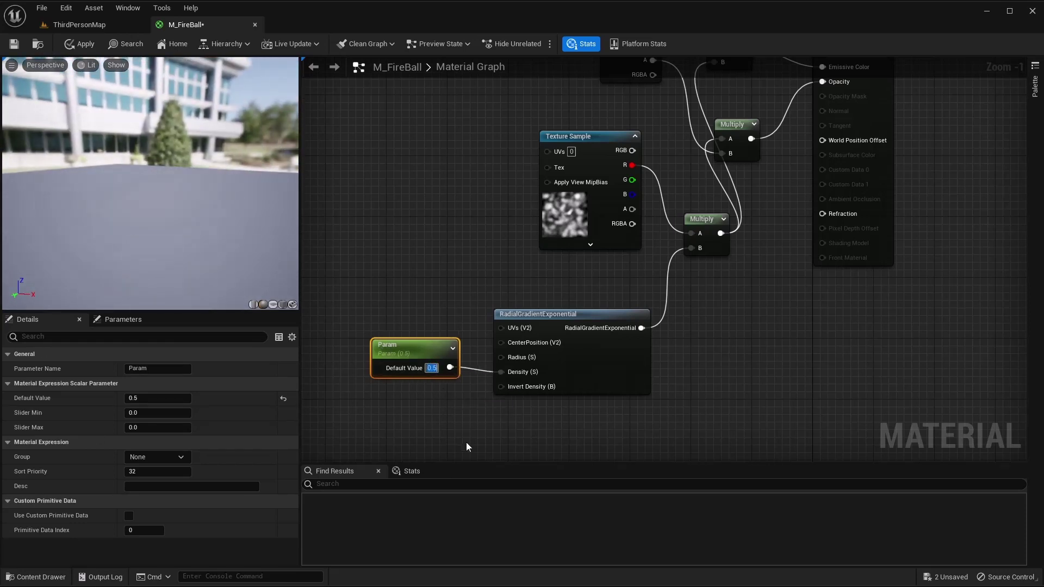
type("0.8")
key("Return")
type("0.7")
key("Return")
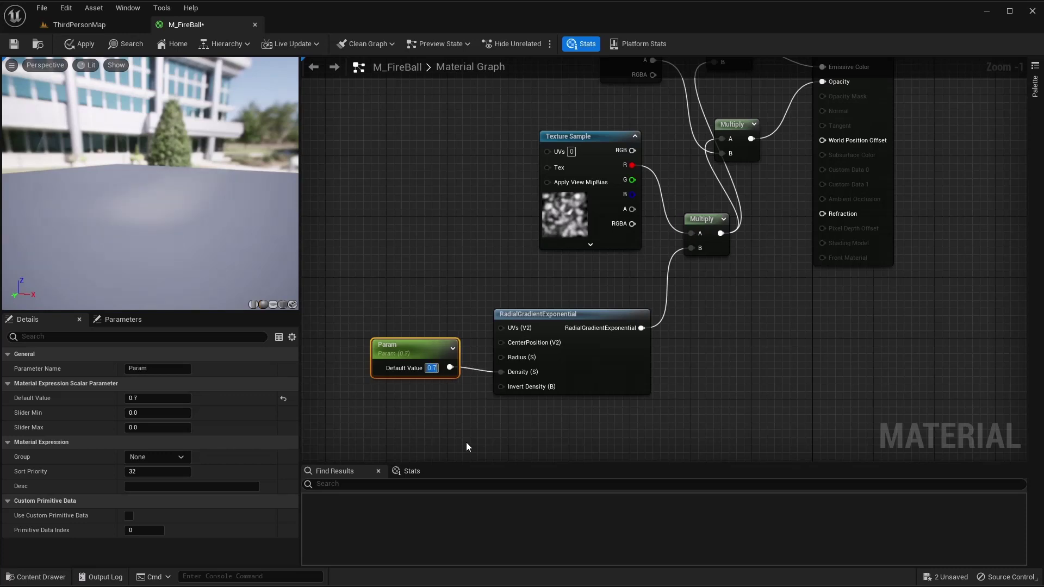
type("0.8")
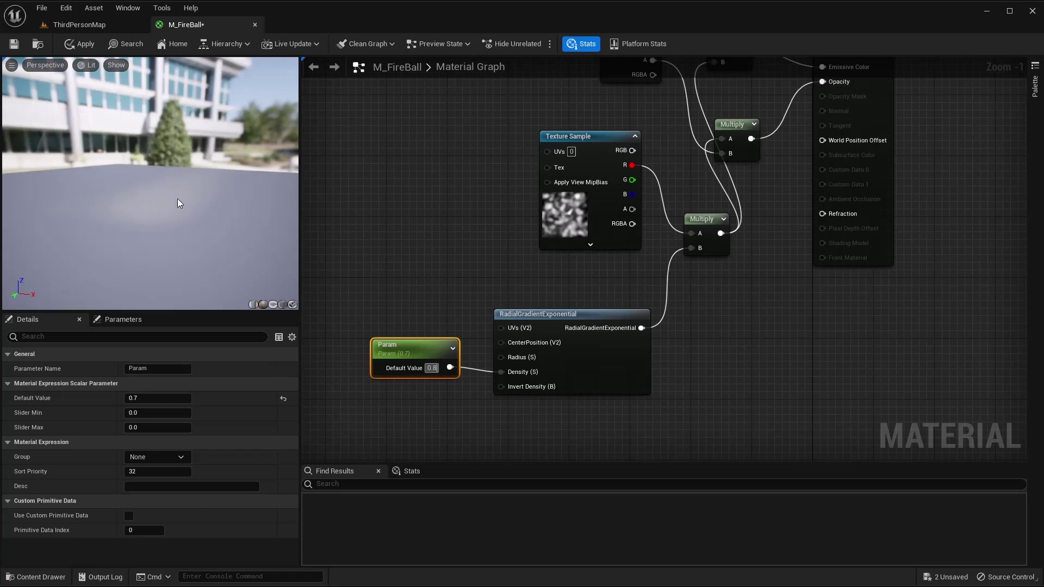
left_click(432, 368)
type("1")
key("Return")
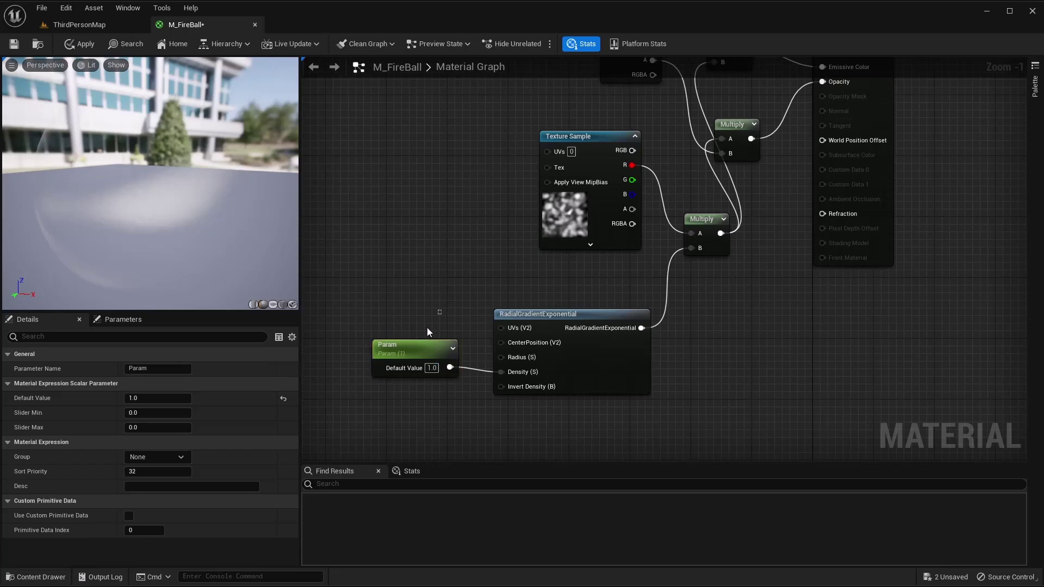
Delete the scalar parameter feeding the gradient's Density and inspect the smoke on the preview sphere
key("Delete")
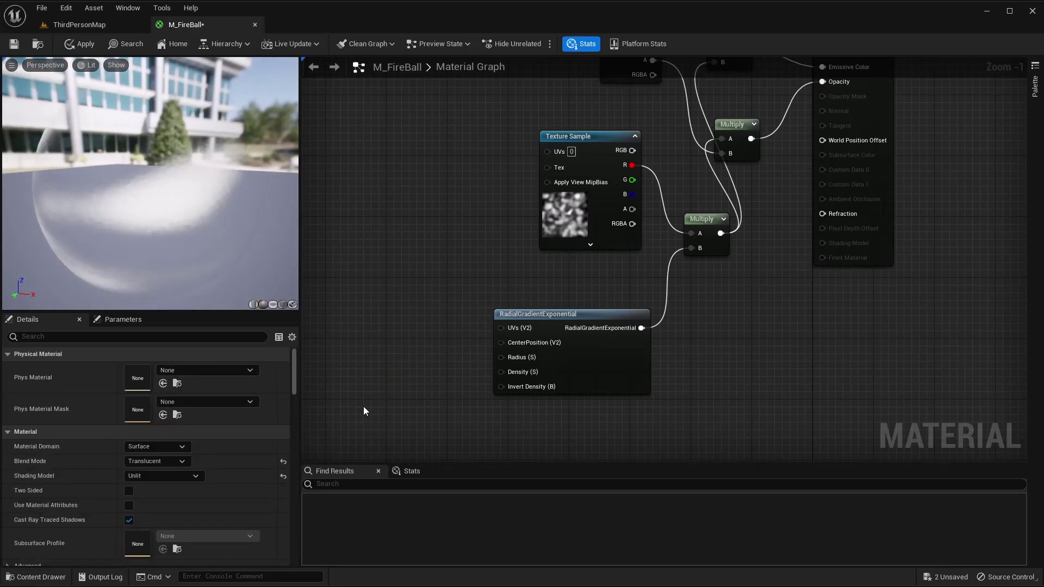
right_click_drag(430, 176, 519, 271)
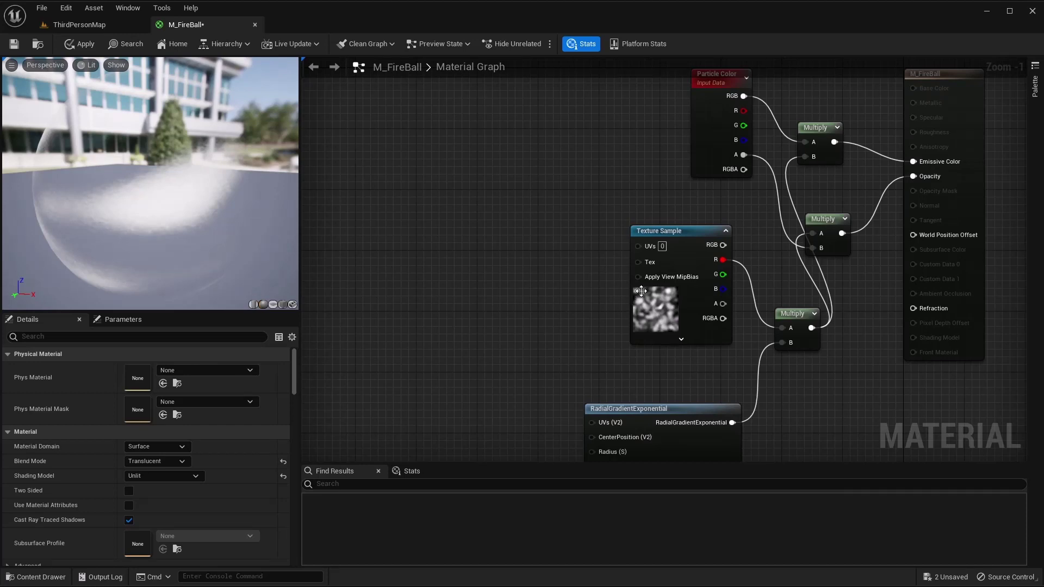
left_click_drag(174, 220, 212, 221)
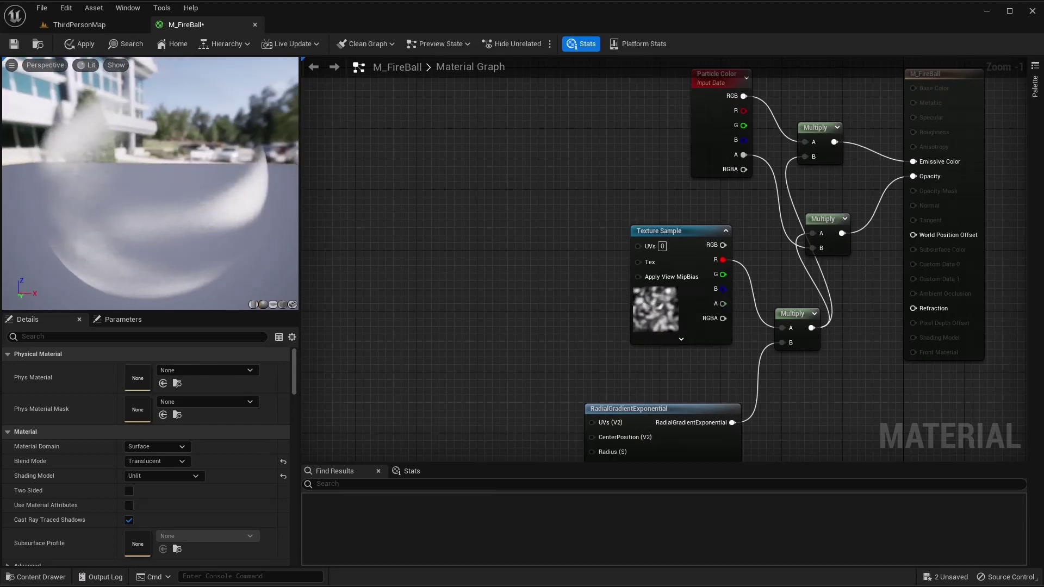
left_click_drag(161, 243, 294, 221)
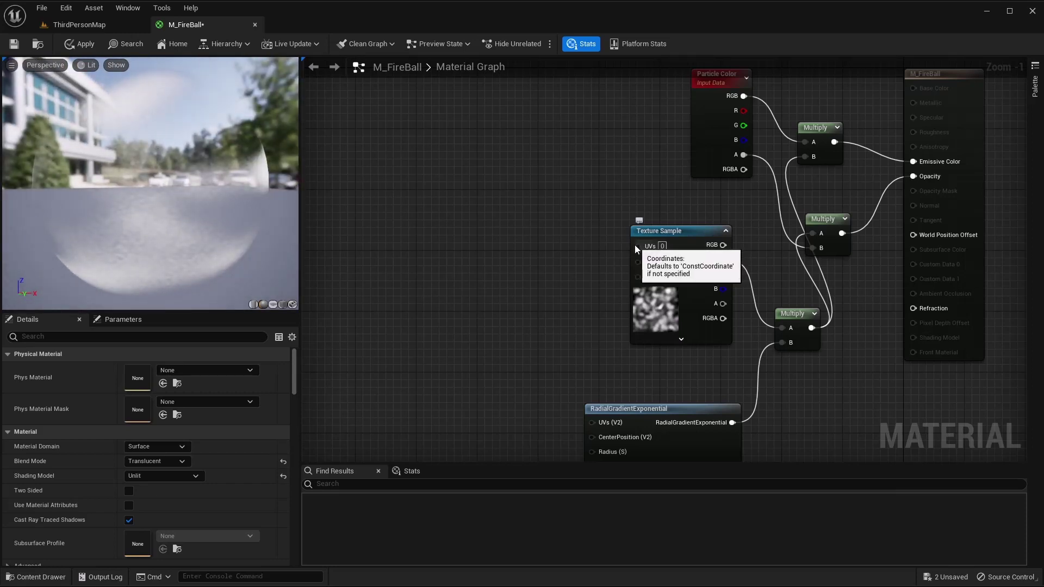
Add a Panner node feeding the Texture Sample's UVs input and place it just before the texture node
left_click_drag(635, 246, 524, 227)
type("panner")
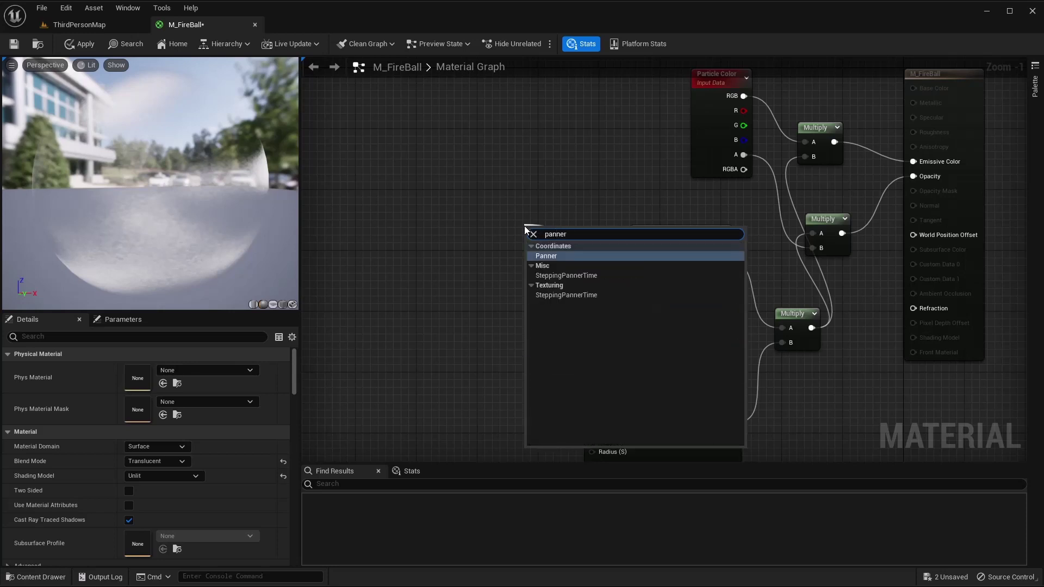
key("Return")
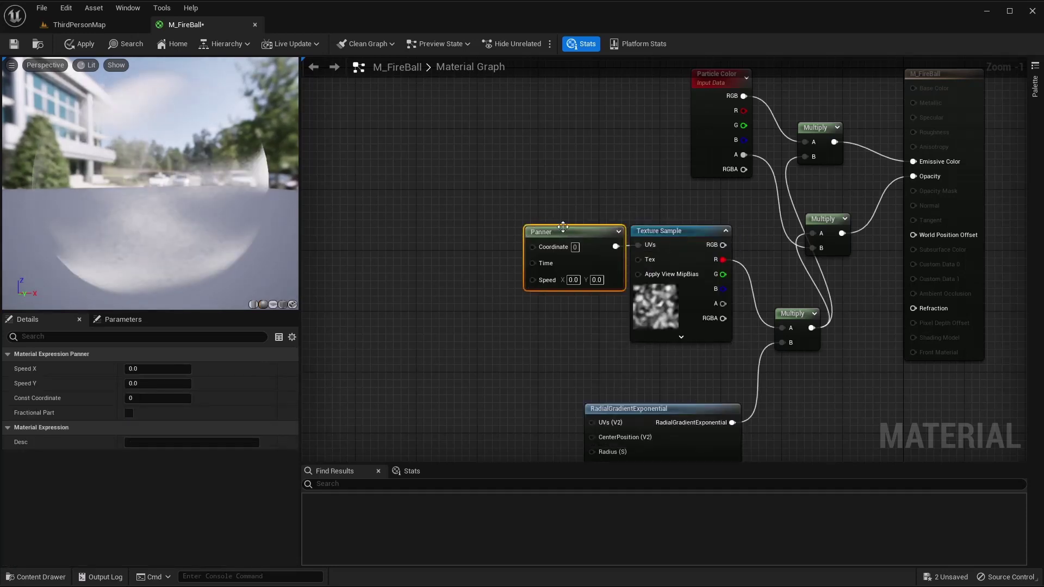
left_click_drag(566, 228, 533, 223)
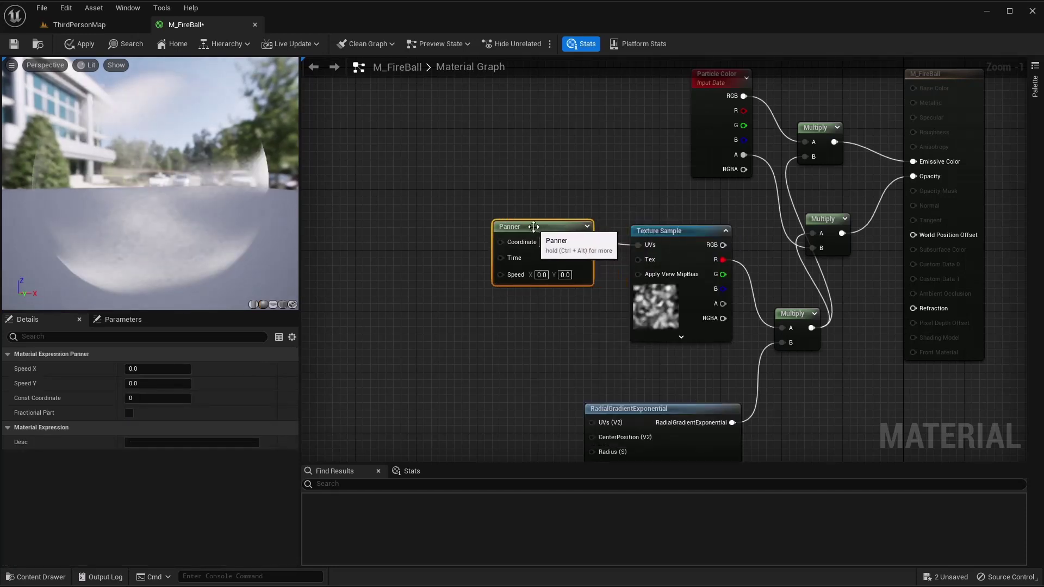
Test Panner speeds of 0.1 in Y and 0.1 in X against the material preview, and reset both to 0
left_click(564, 275)
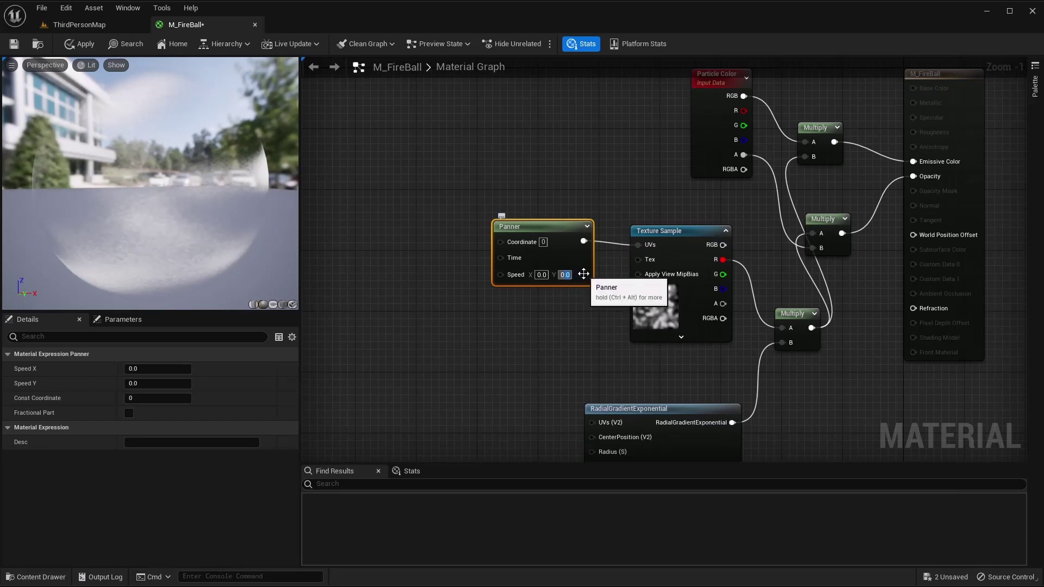
type("0.1")
key("Return")
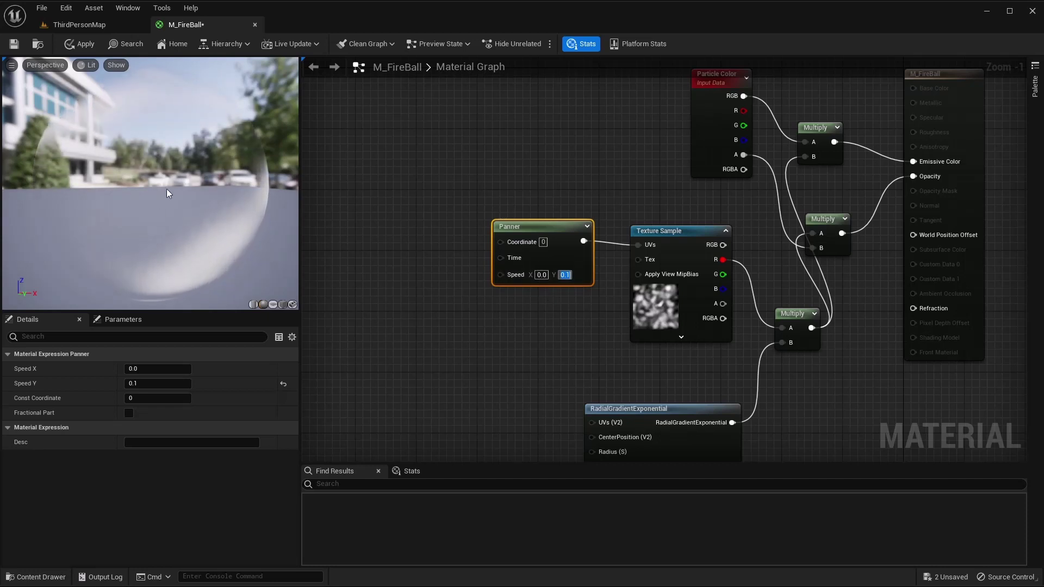
left_click(539, 275)
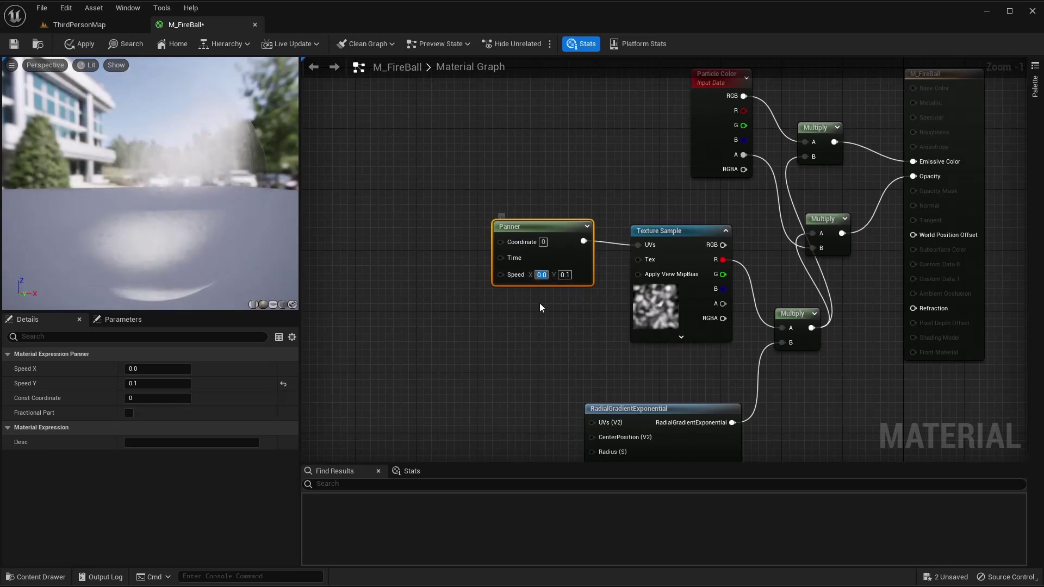
type("0.1")
key("Return")
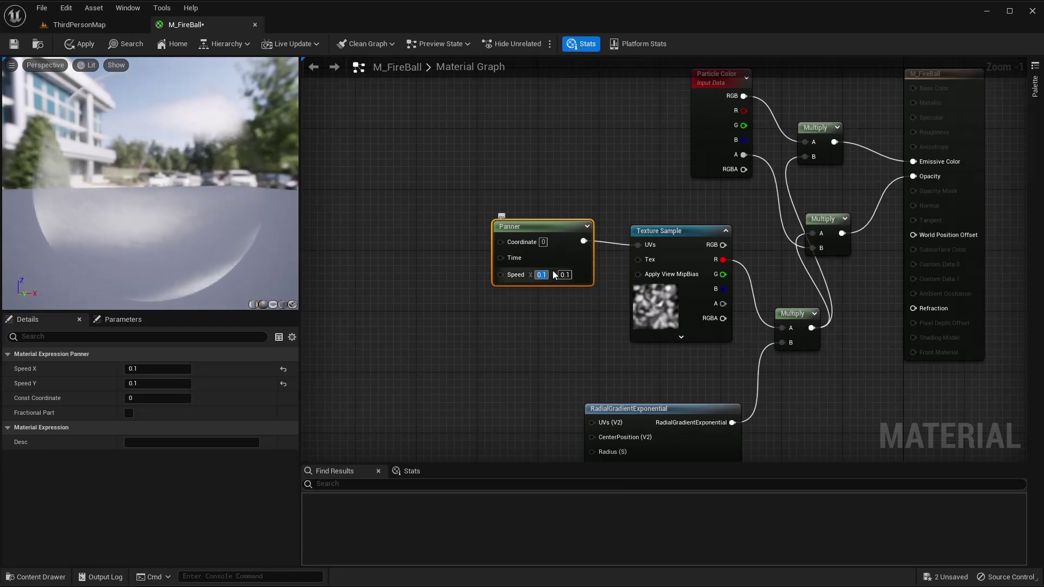
type("0")
key("Return")
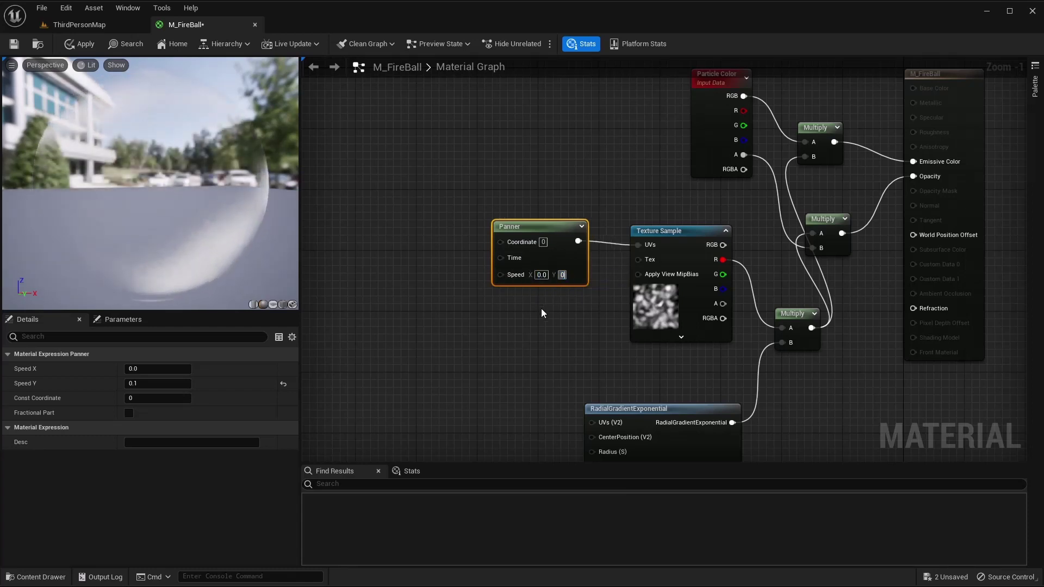
key("Return")
Add a TextureCoordinate node ahead of the Panner, leaving room between them
right_click_drag(518, 330, 610, 322)
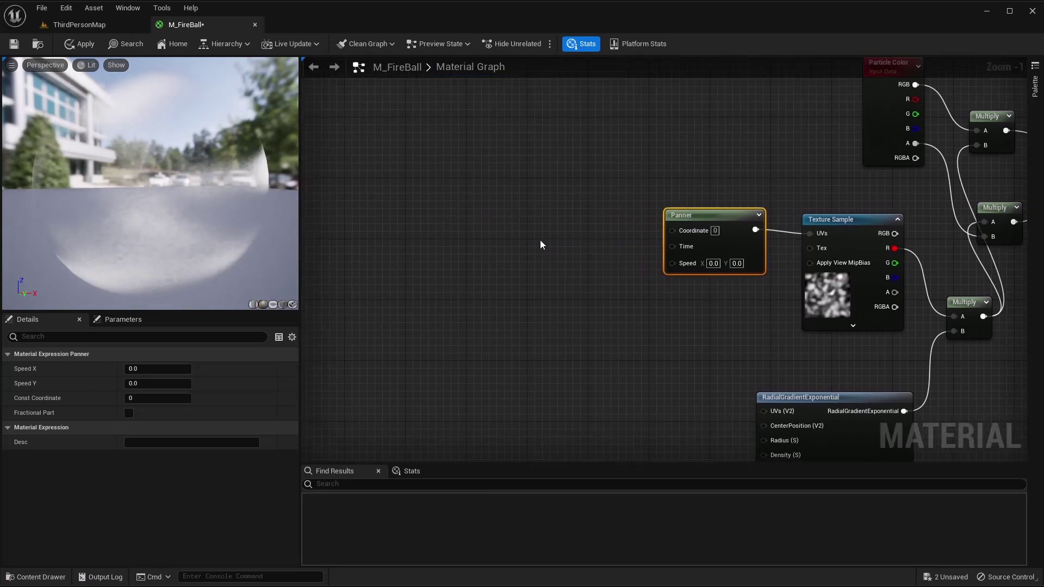
right_click(450, 206)
type("tex")
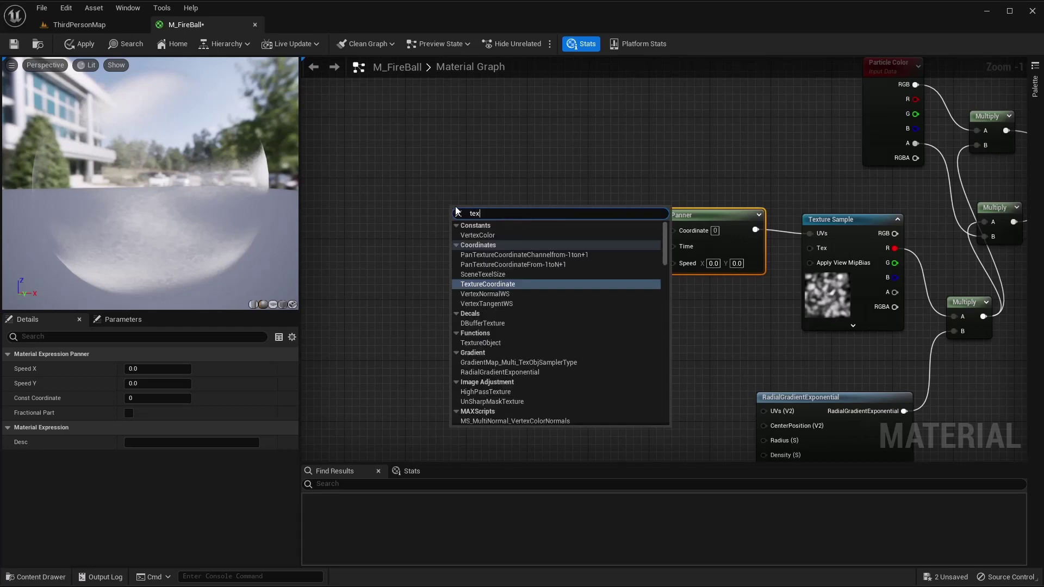
left_click(496, 283)
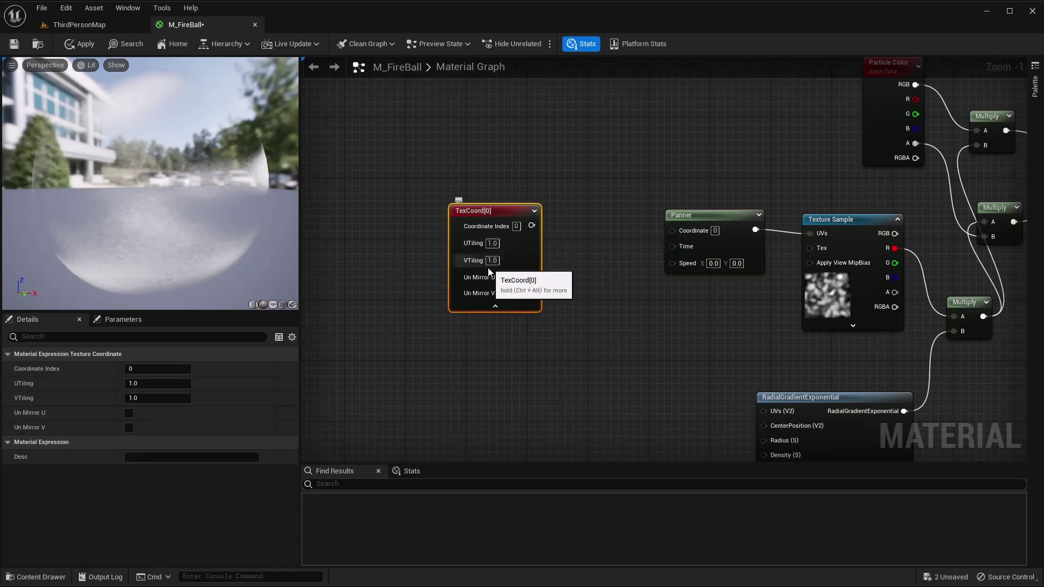
left_click_drag(482, 256, 446, 245)
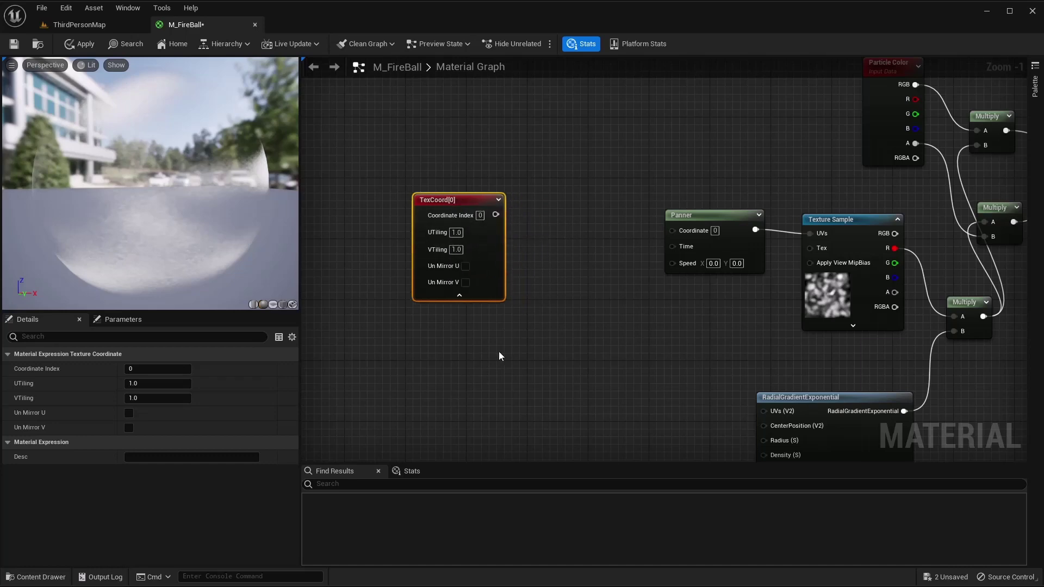
Add a Dynamic Parameter node below the TexCoord node
right_click_drag(498, 351, 478, 270)
right_click(443, 270)
type("dynamic")
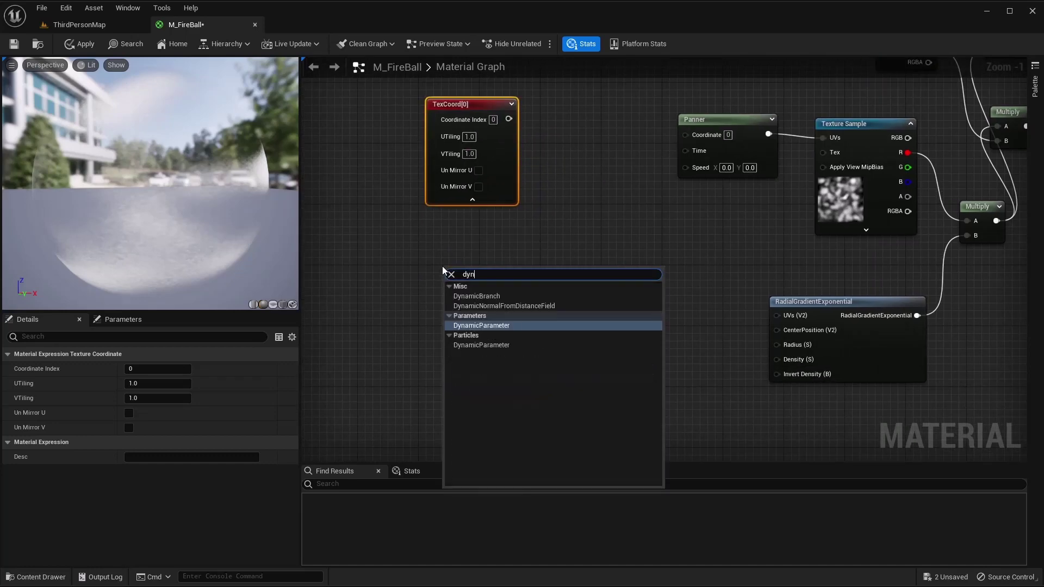
key("Return")
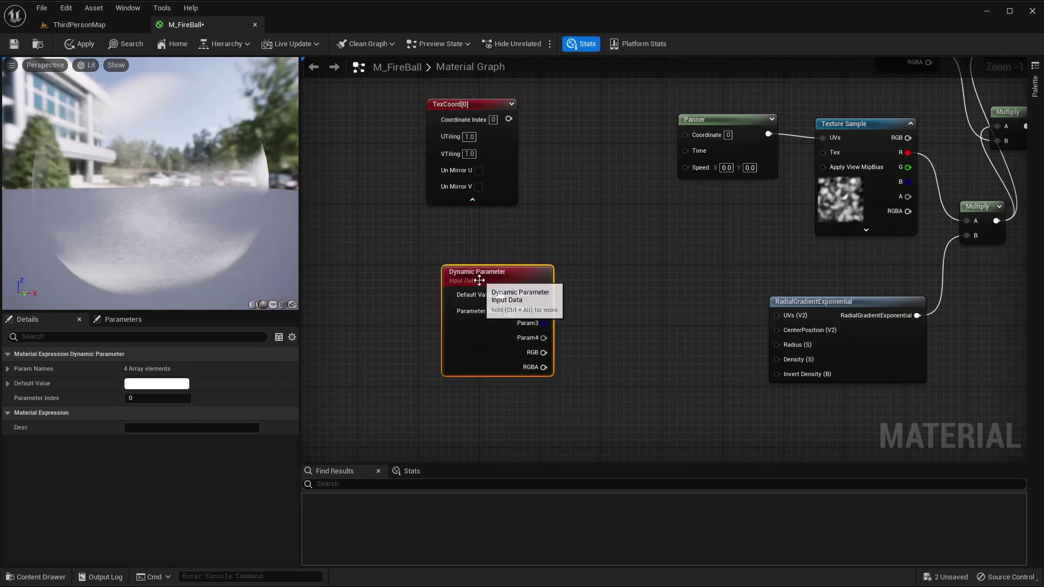
left_click_drag(498, 274, 458, 266)
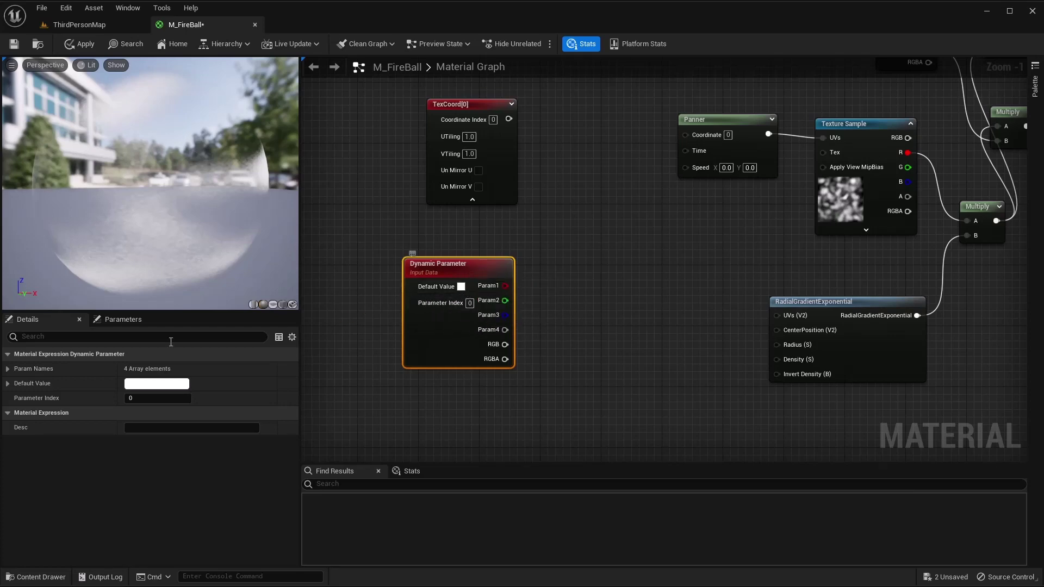
Rename the first three outputs of the Dynamic Parameter to Tiling, Speed and Density
left_click(8, 369)
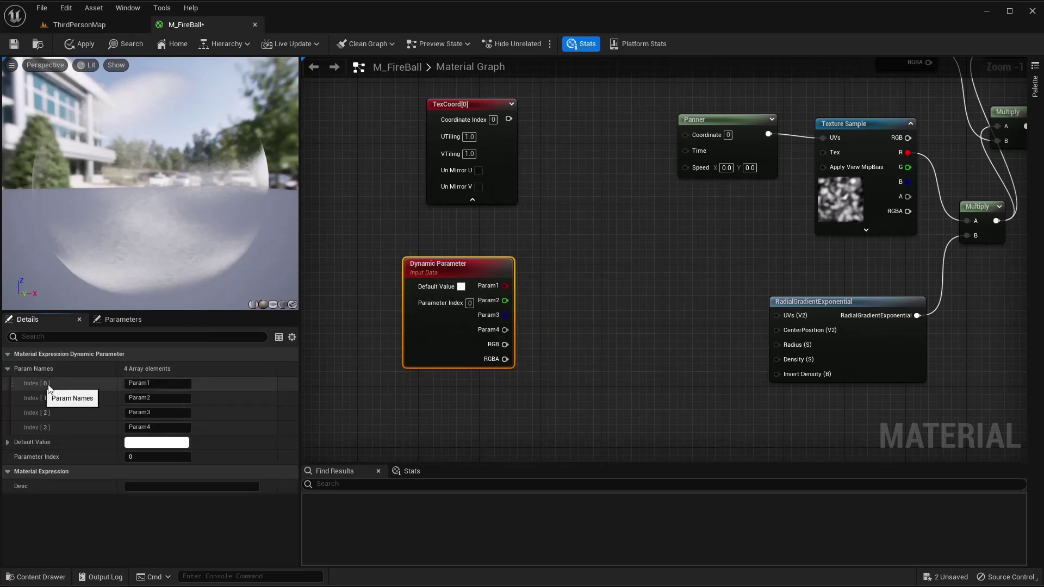
left_click(156, 383)
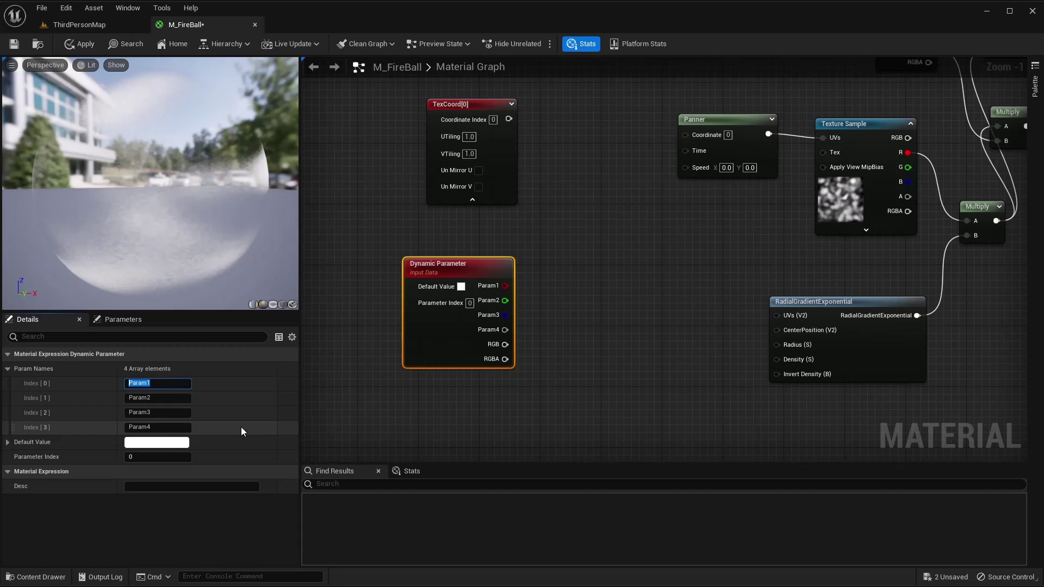
type("Tiling")
key("Return")
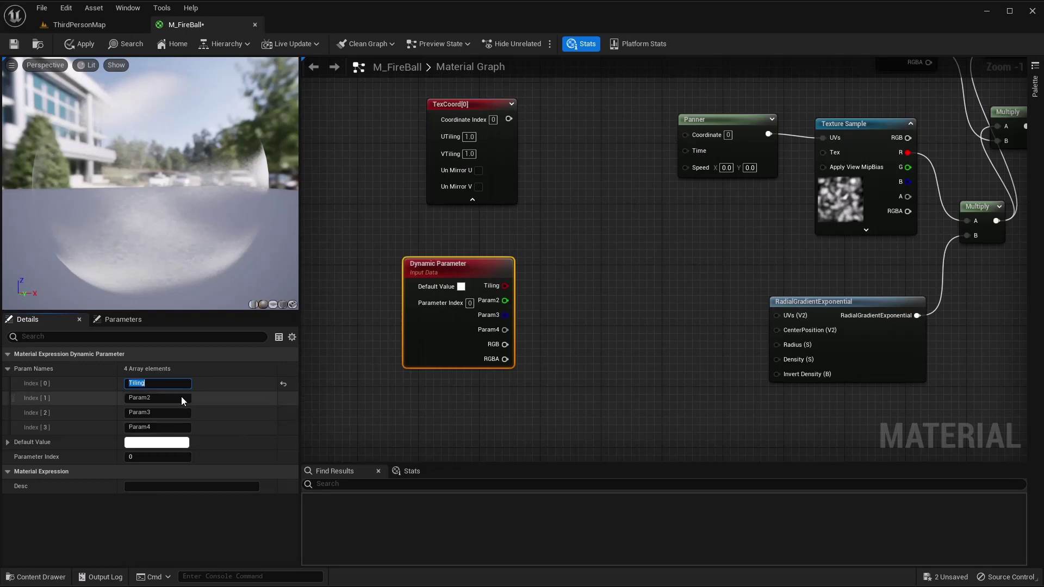
left_click(162, 401)
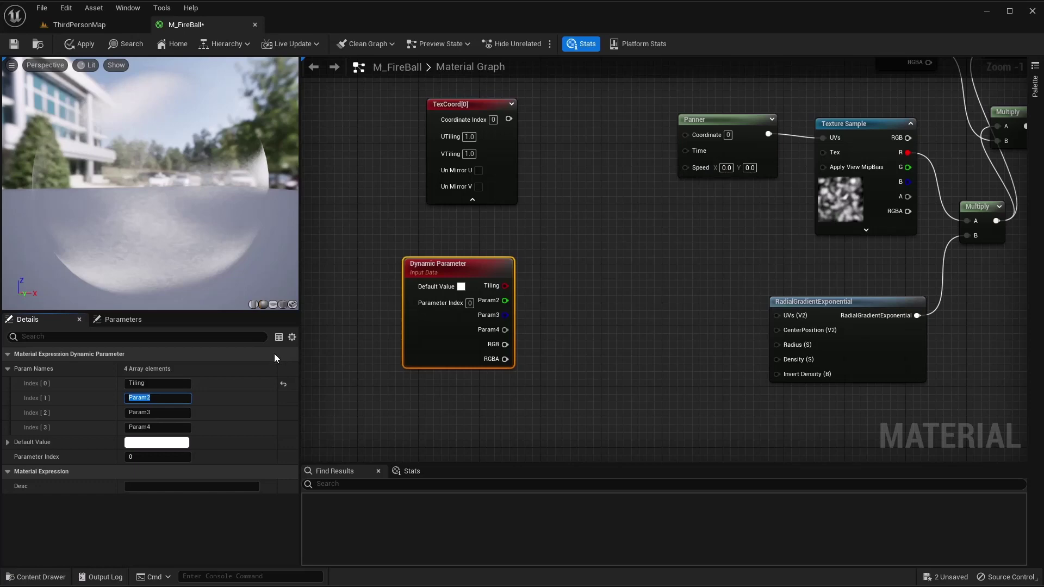
type("Speed")
key("Return")
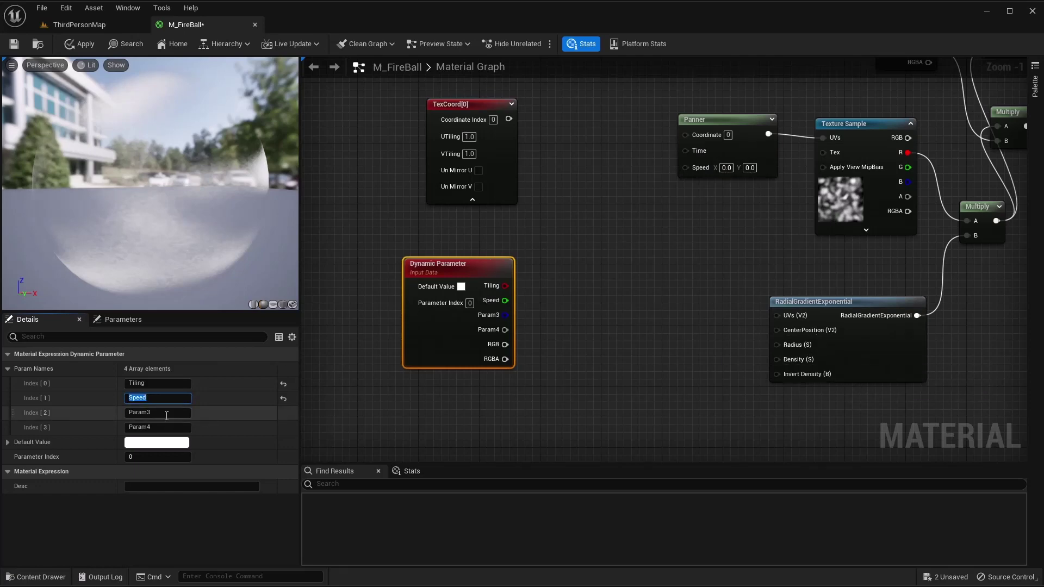
left_click(167, 414)
type("Density")
key("Return")
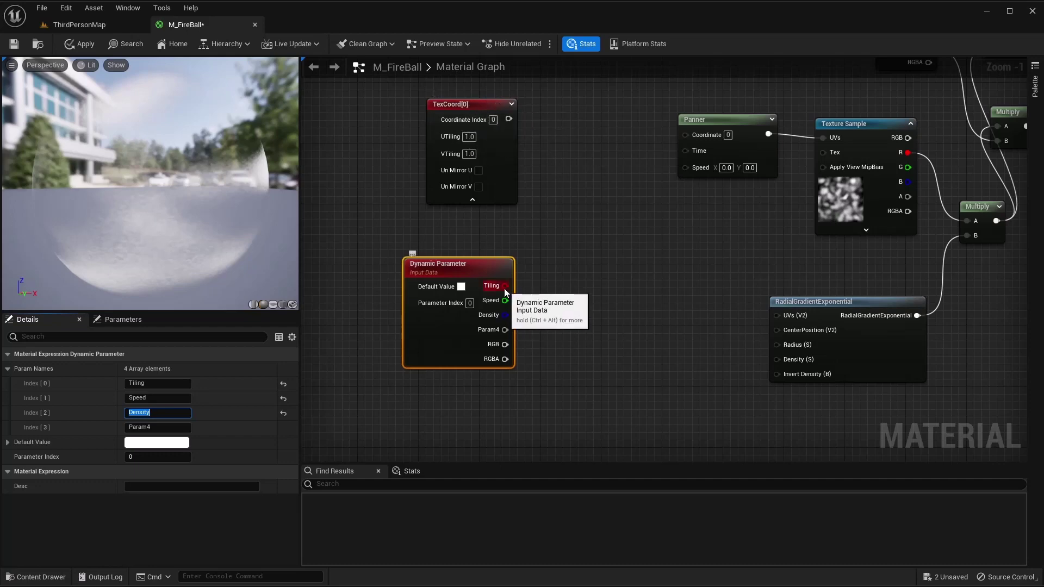
Multiply the Tiling parameter by the TexCoord output and connect the result to the Panner's Coordinate input
left_click_drag(504, 286, 570, 179)
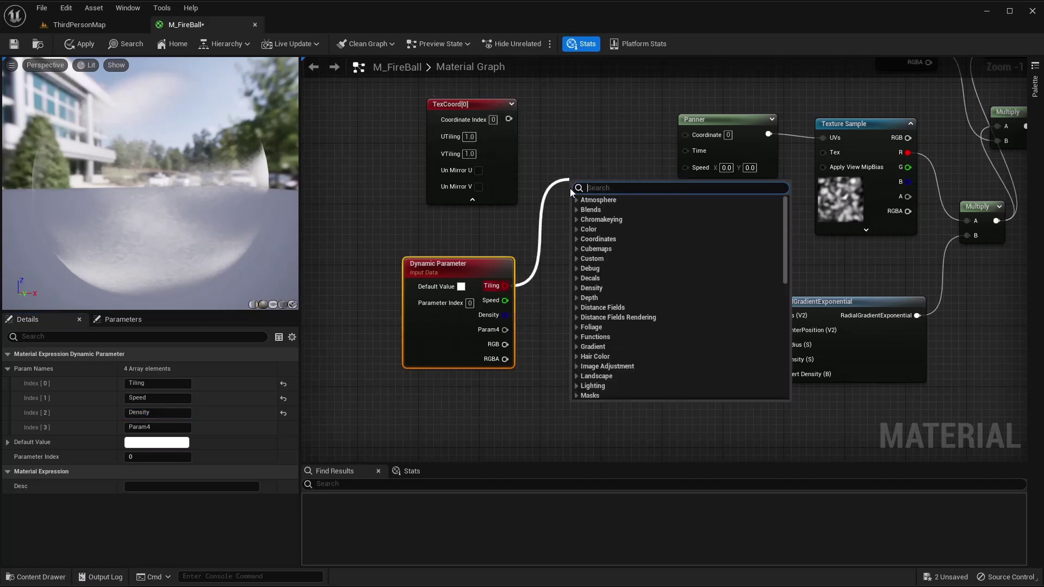
type("multiply")
key("Return")
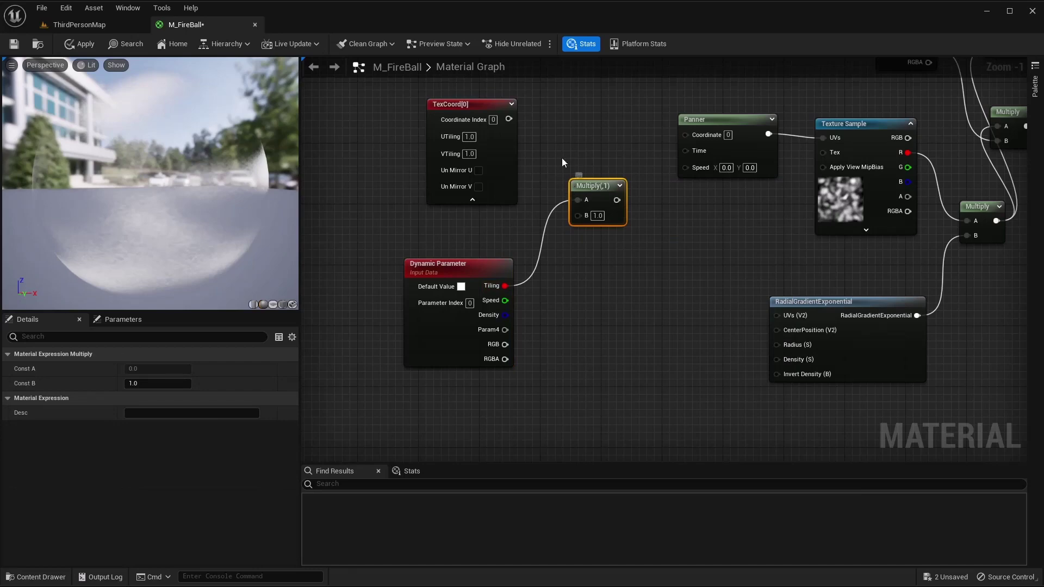
left_click_drag(512, 120, 685, 135)
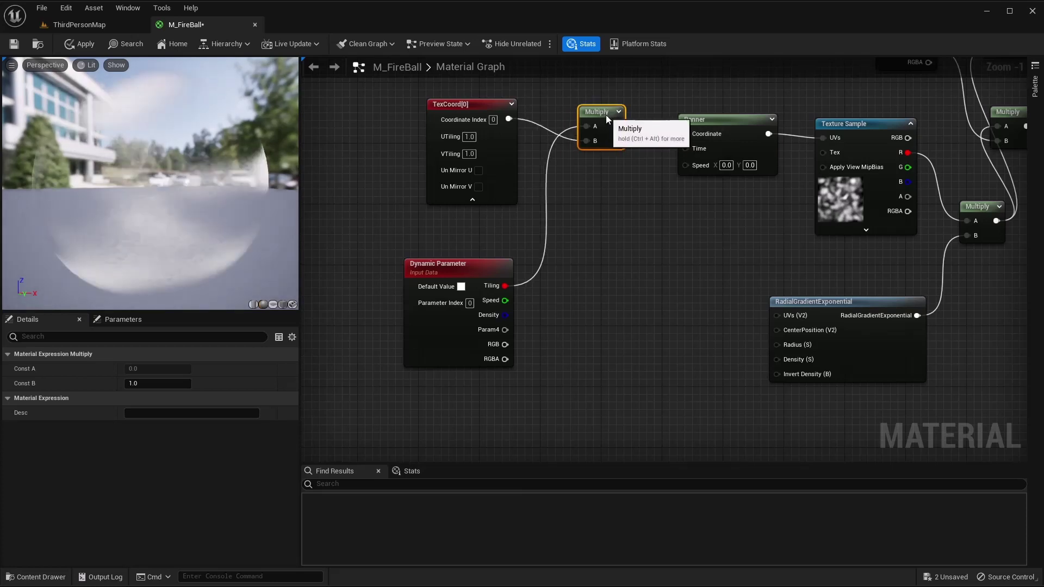
left_click_drag(606, 116, 613, 107)
right_click_drag(569, 217, 511, 209)
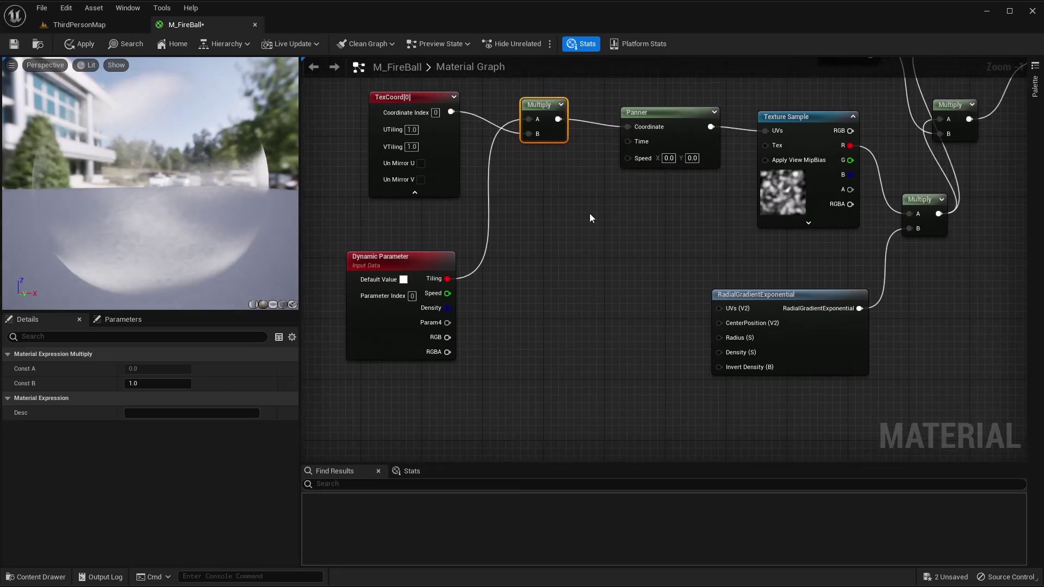
Collapse the TexCoord node and move the Dynamic Parameter node up beneath it
left_click(409, 194)
left_click_drag(405, 252, 405, 176)
Connect the Dynamic Parameter's Speed output to the Panner's Speed input and apply the material changes
right_click_drag(528, 241, 473, 233)
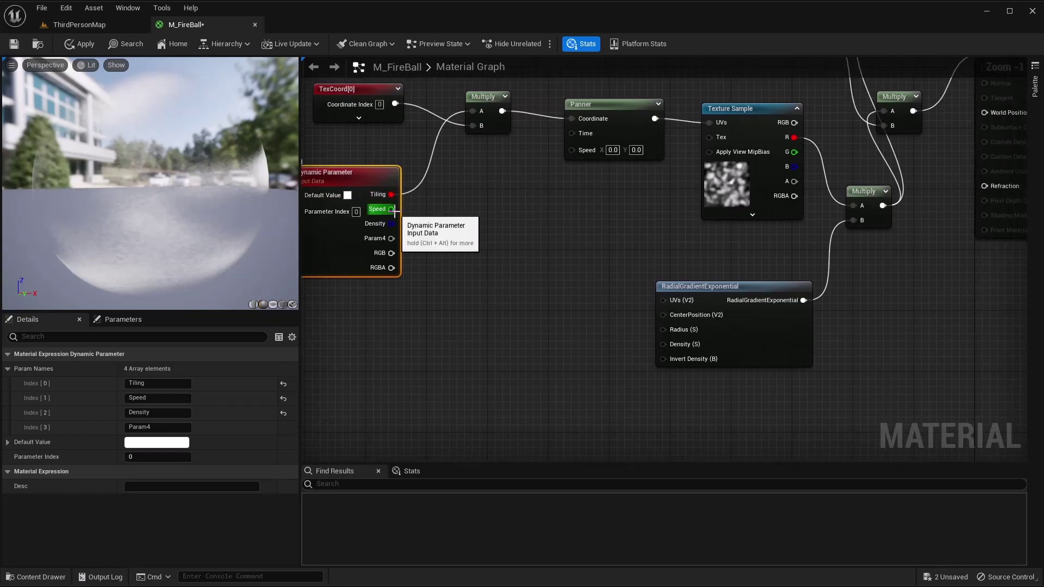
left_click_drag(394, 210, 569, 151)
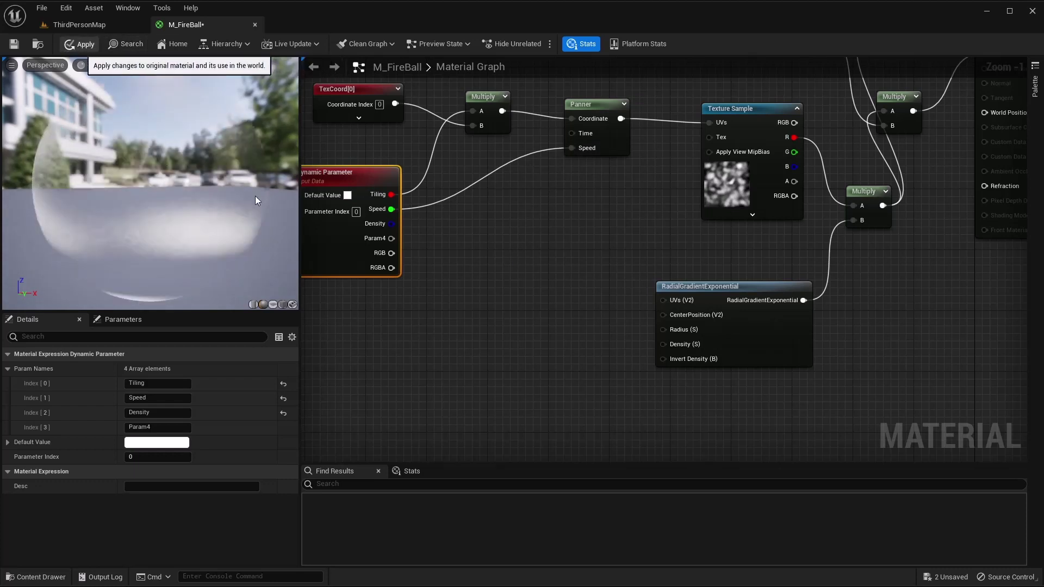
left_click(80, 47)
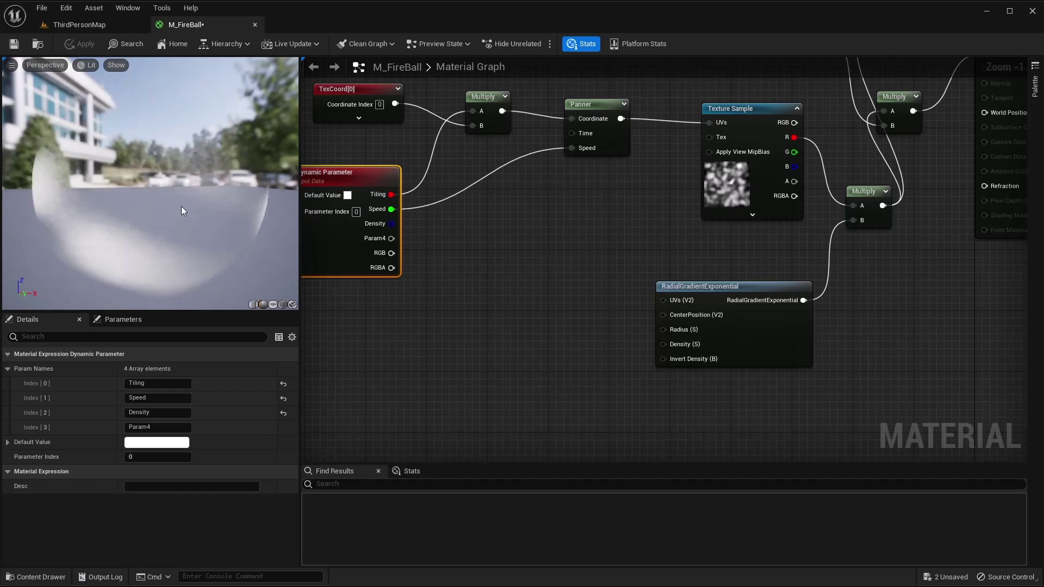
Connect the Dynamic Parameter's Density output to the RadialGradientExponential's Density input and save the material
mouse_move(429, 279)
right_mouse_down()
mouse_move(394, 278)
mouse_move(412, 269)
right_mouse_up()
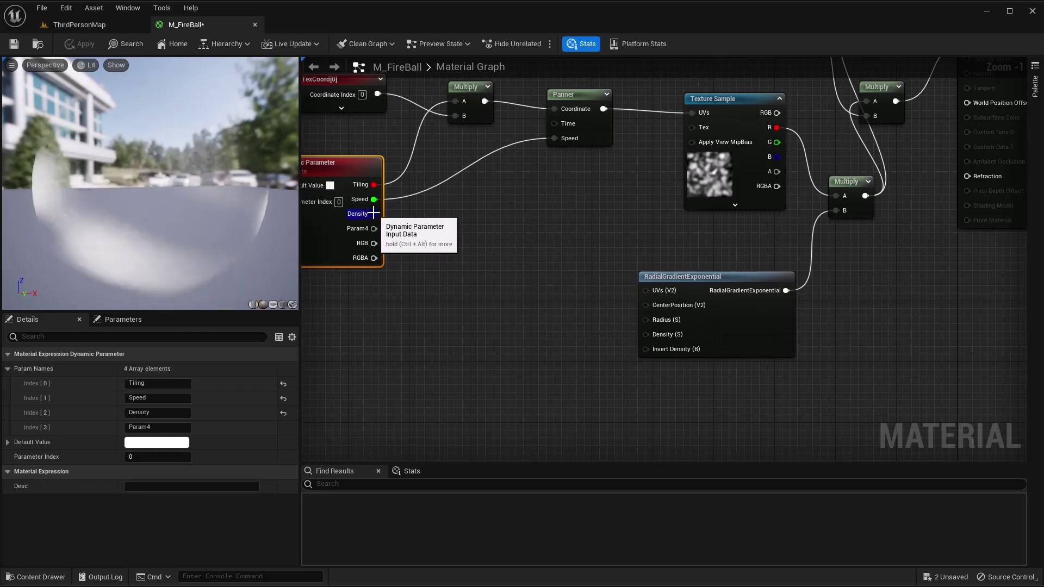
left_click_drag(374, 214, 646, 336)
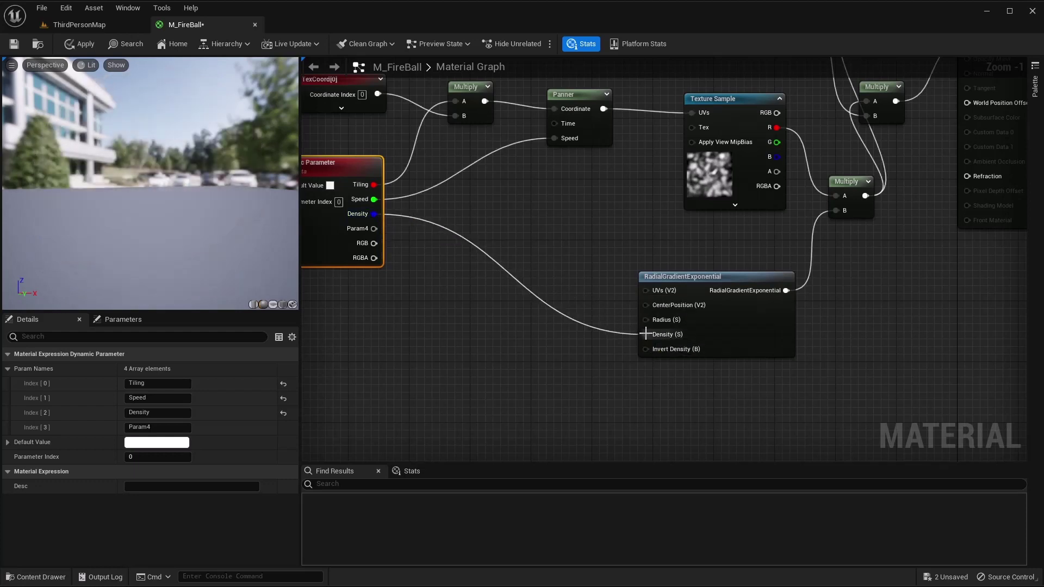
left_click(117, 45)
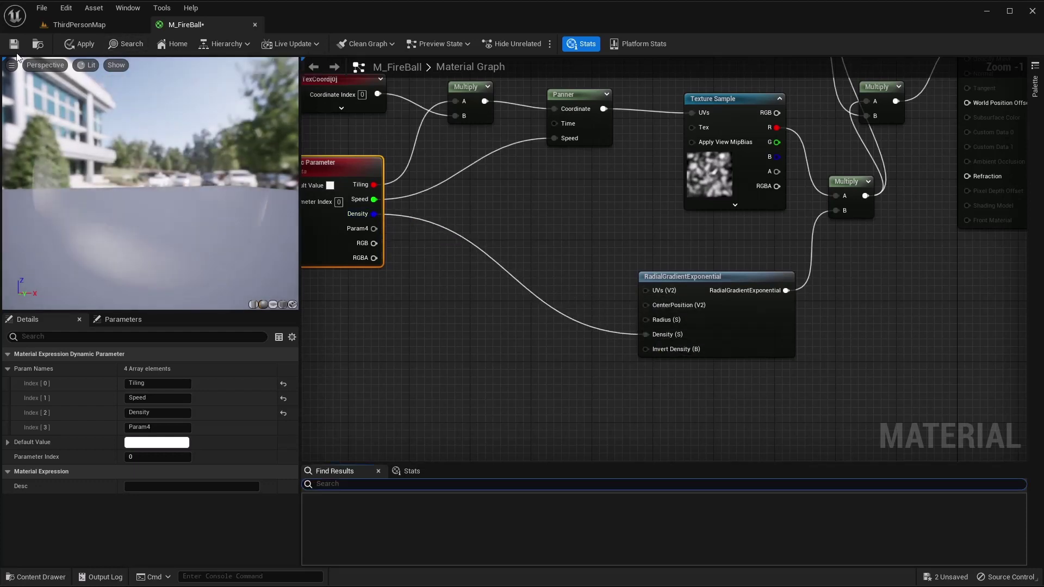
left_click(15, 45)
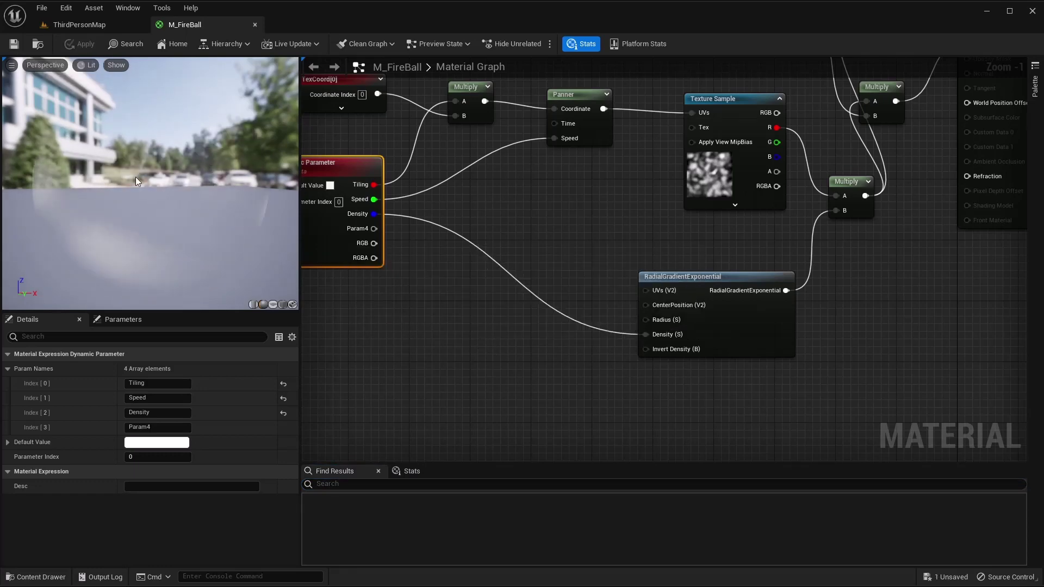
Review the whole material graph, return to the ThirdPersonMap level and paste a copy of M_FireBall into the Content folder
scroll(607, 227, "down", 2)
right_click_drag(606, 226, 606, 333)
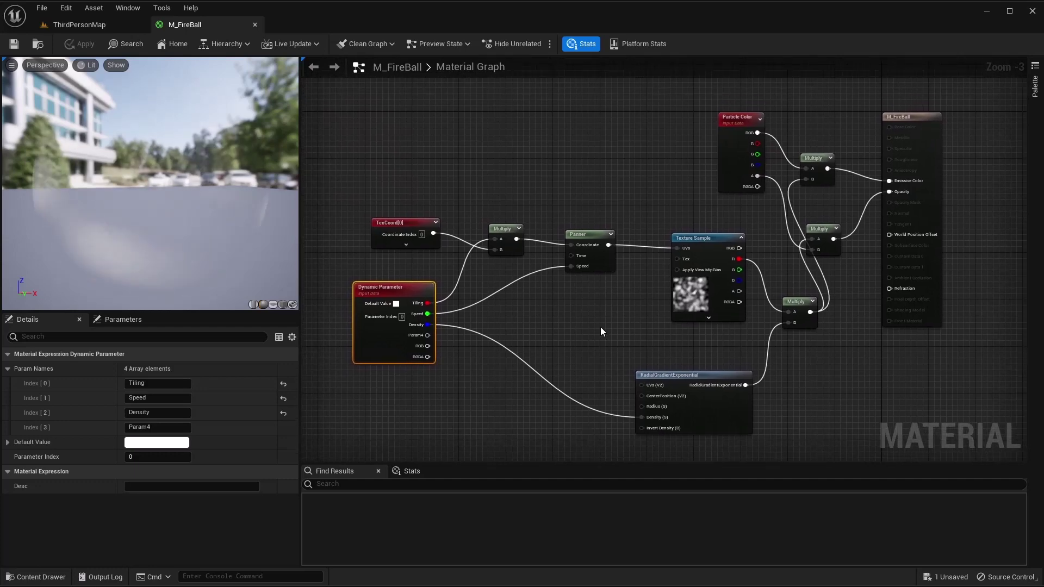
left_click(87, 28)
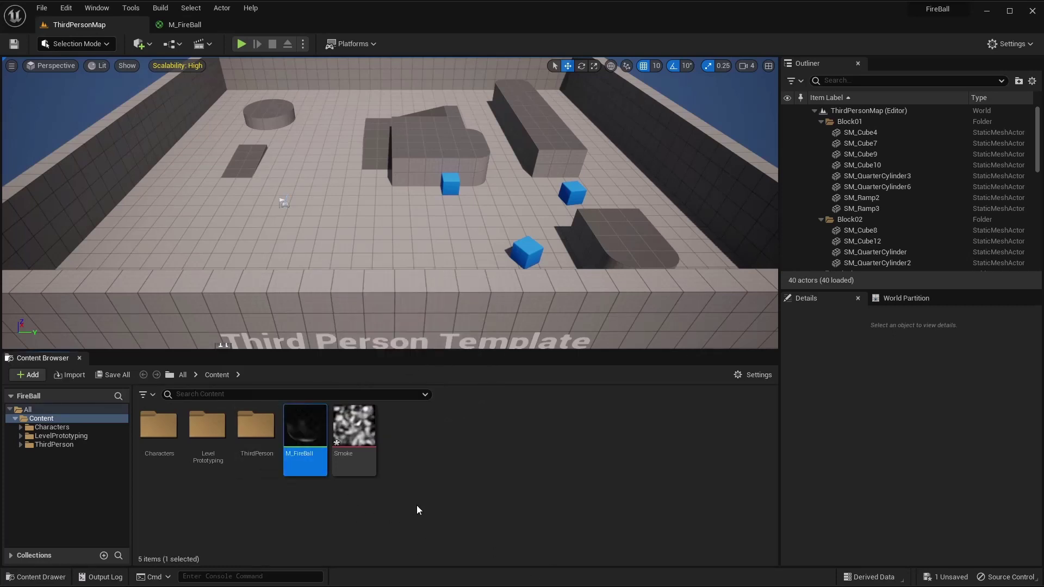
key("ctrl+v")
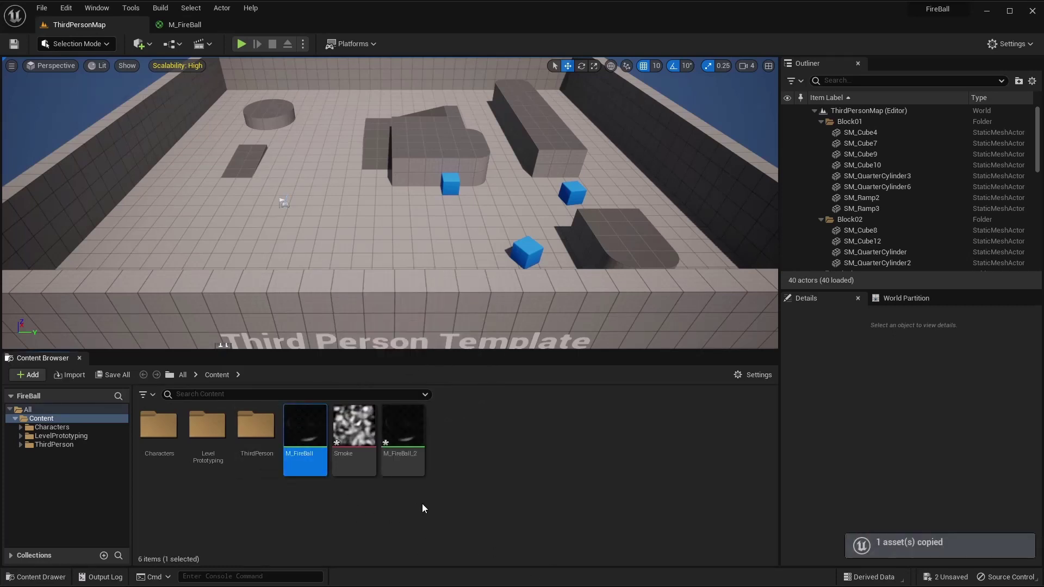
Rename the copied material M_FireBall_2 as M_Smoke
right_click(407, 458)
left_click(475, 249)
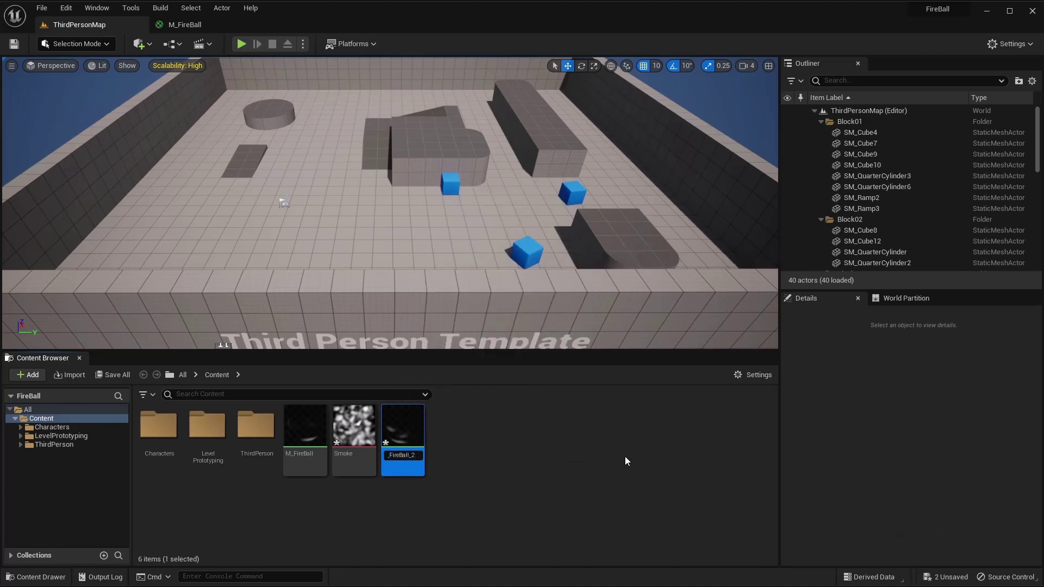
key("BackSpace")
key("BackSpace")
type("M_Smoke")
key("Return")
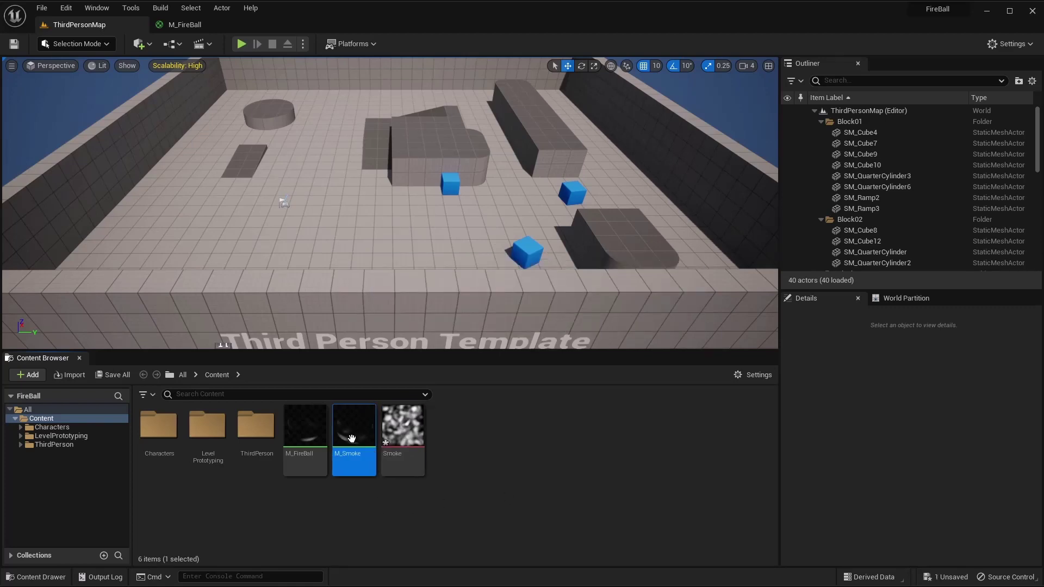
Open the M_Smoke material and examine its node graph from the TexCoord and Dynamic Parameter nodes through to the material output
double_click(361, 430)
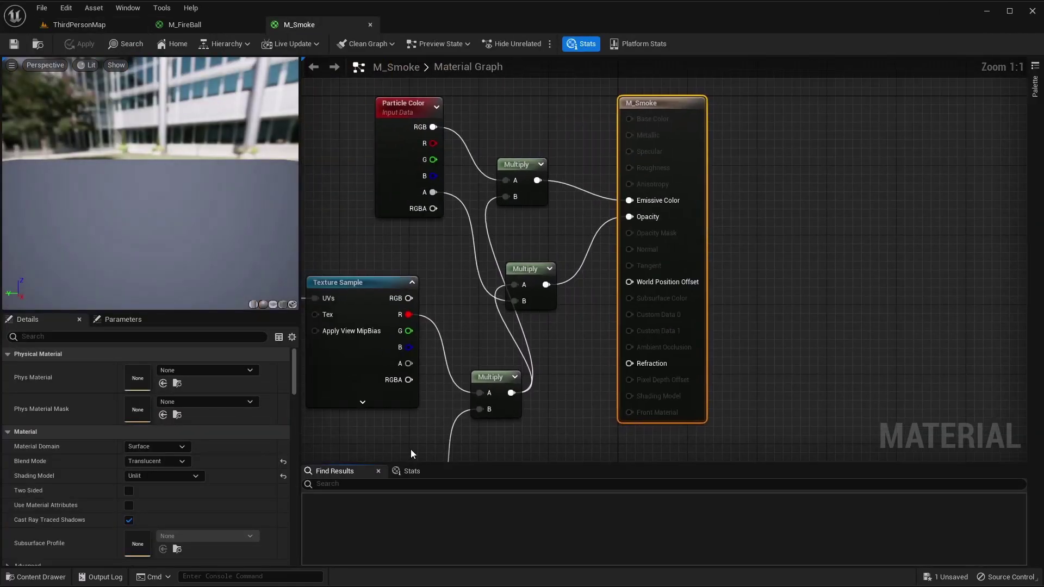
right_click_drag(410, 449, 601, 356)
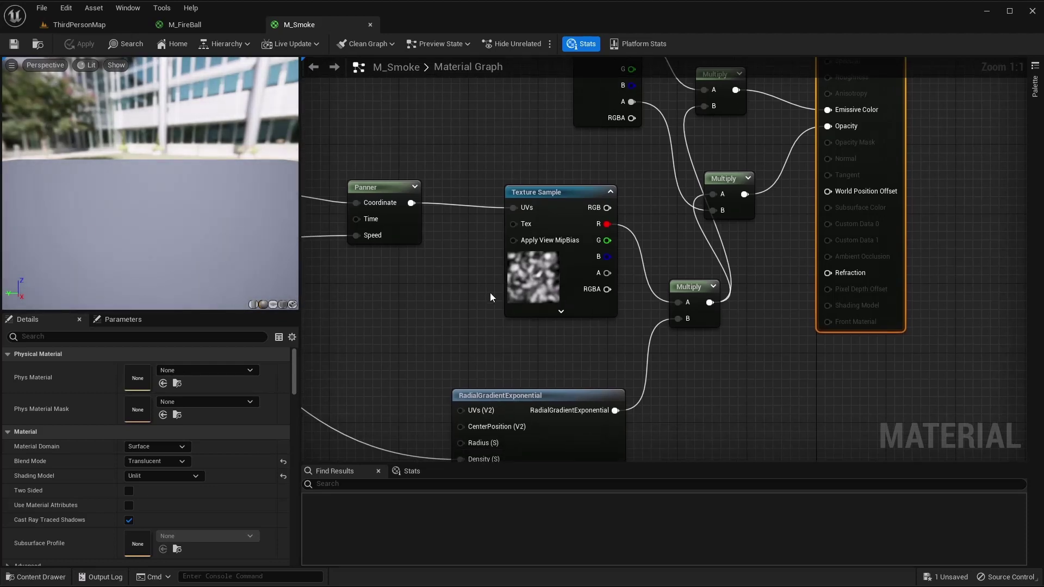
scroll(504, 277, "down", 2)
right_click_drag(504, 280, 625, 275)
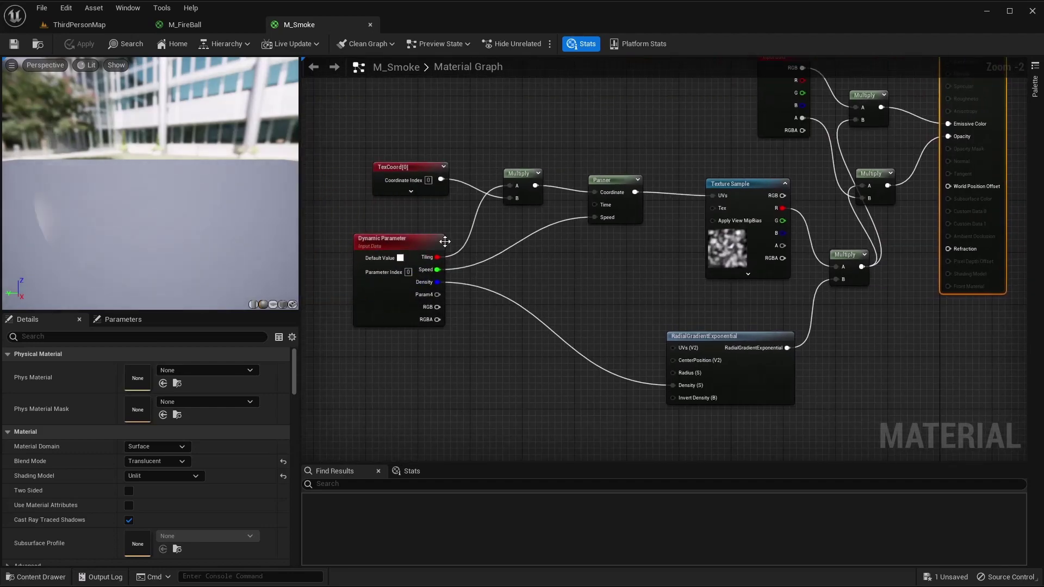
right_click_drag(612, 335, 600, 315)
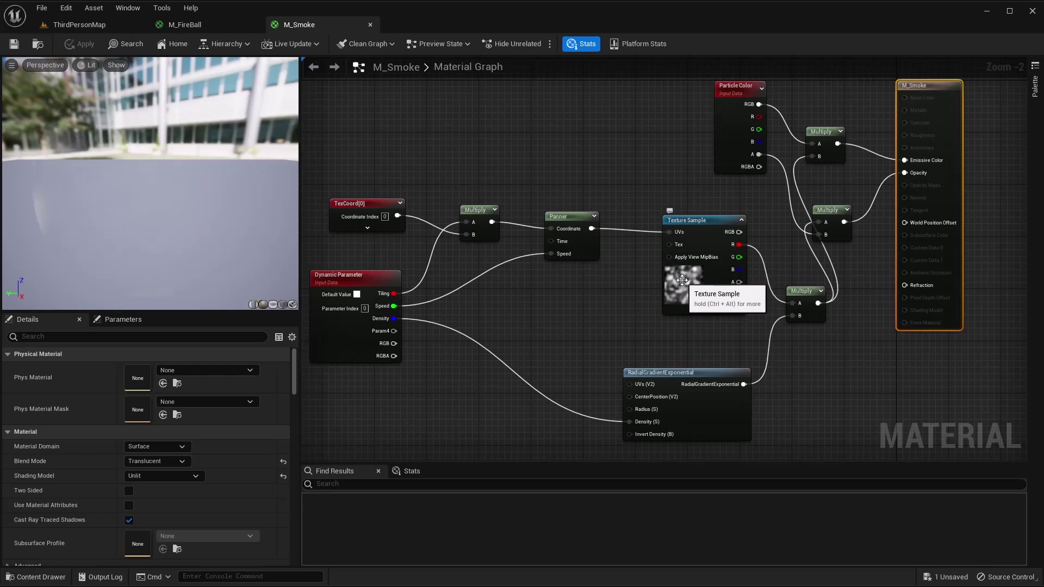
right_click_drag(643, 294, 552, 291)
scroll(557, 286, "up", 2)
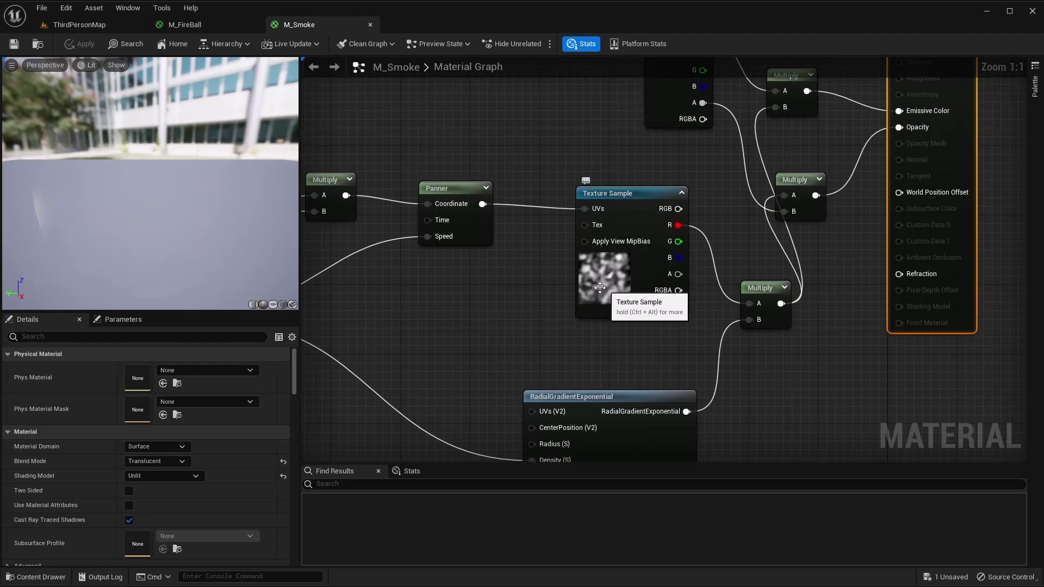
scroll(486, 274, "down", 3)
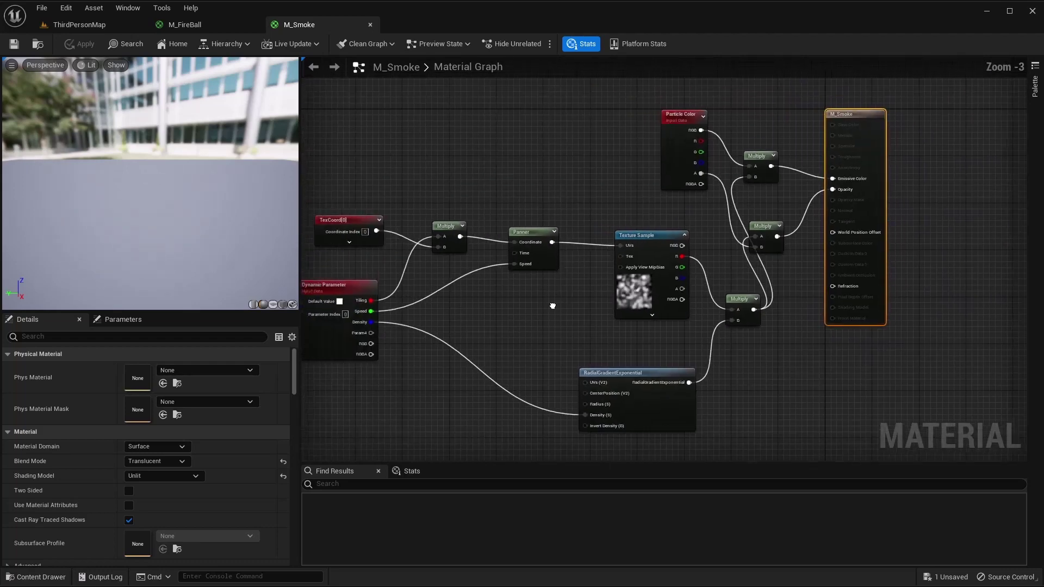
Return to the ThirdPersonMap level and save all unsaved project content
left_click(78, 23)
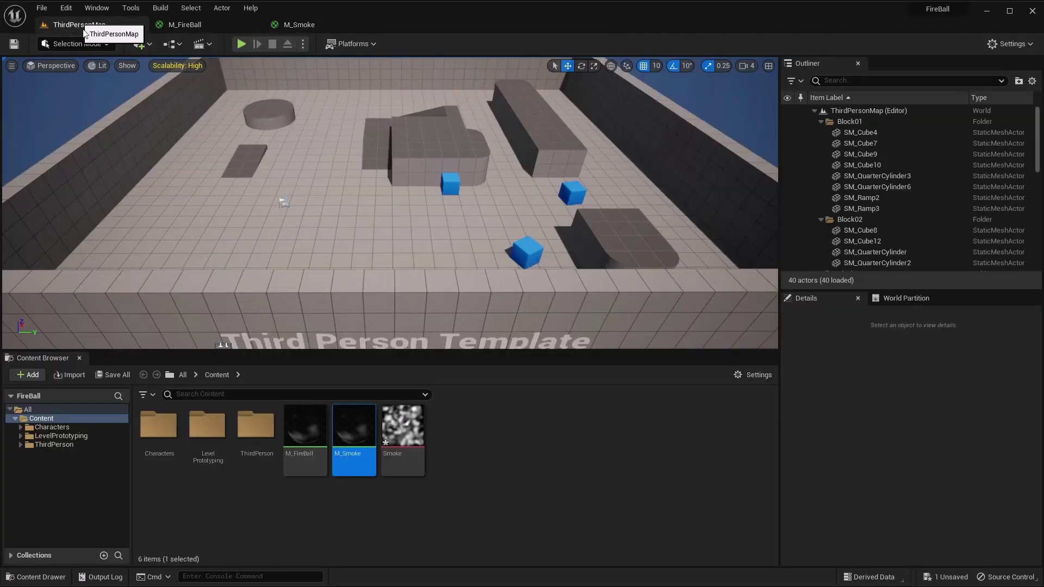
left_click(42, 8)
left_click(65, 106)
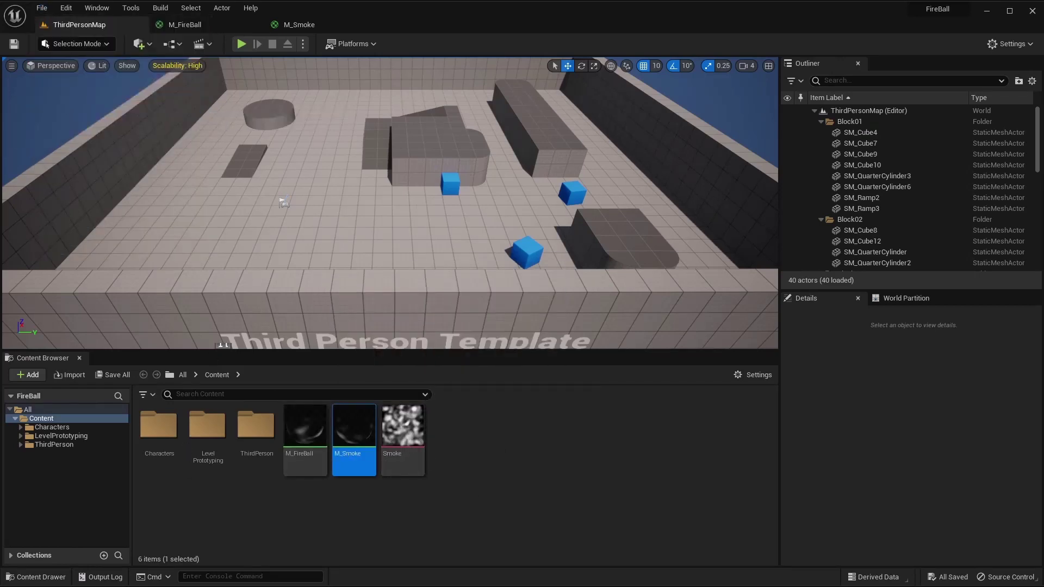
Create a Niagara System named NS_FireBall in the Content folder, built from the Empty emitter template
right_click(465, 443)
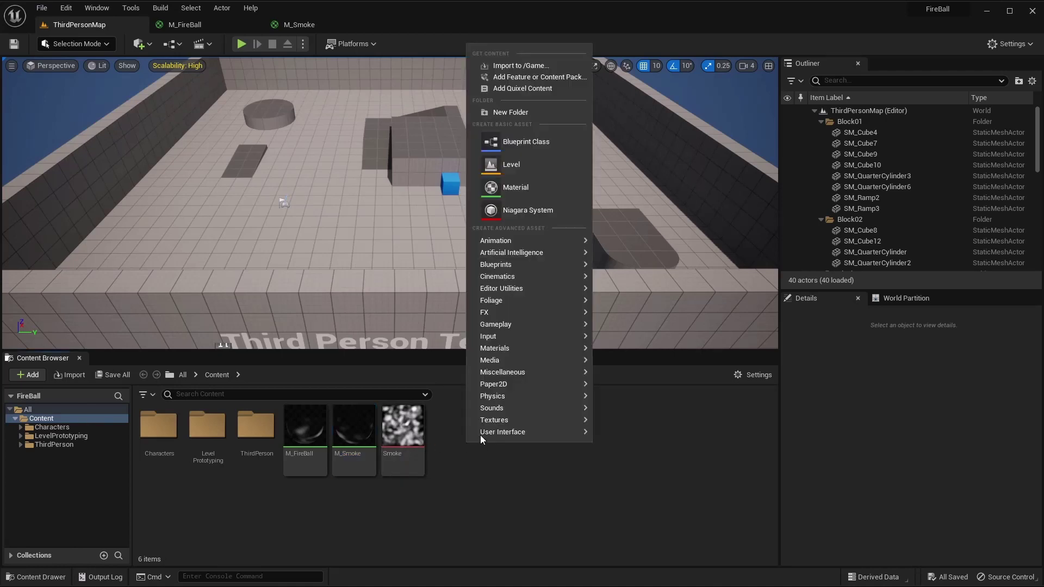
left_click(524, 213)
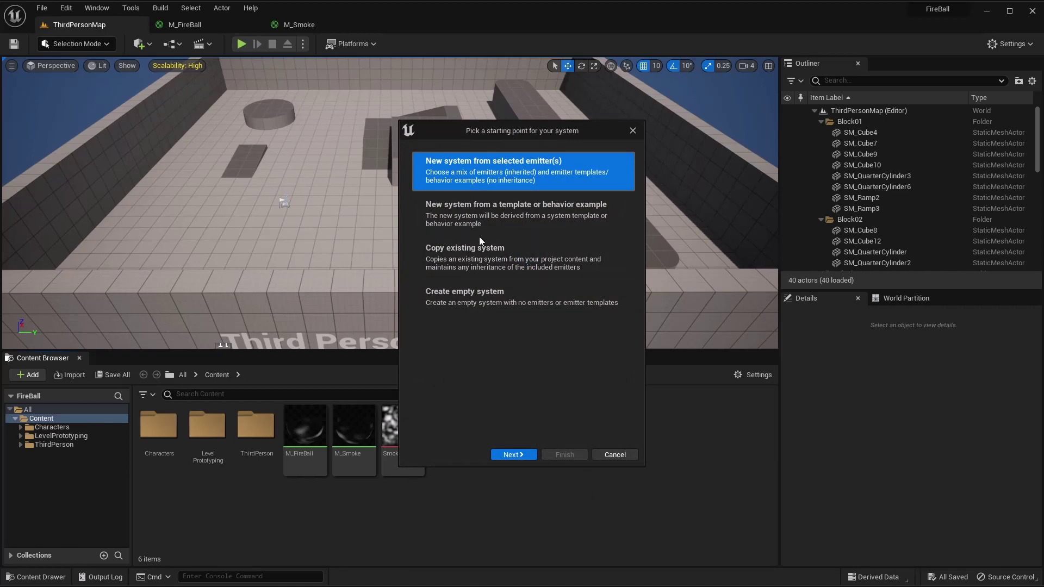
left_click(517, 454)
scroll(513, 331, "down", 3)
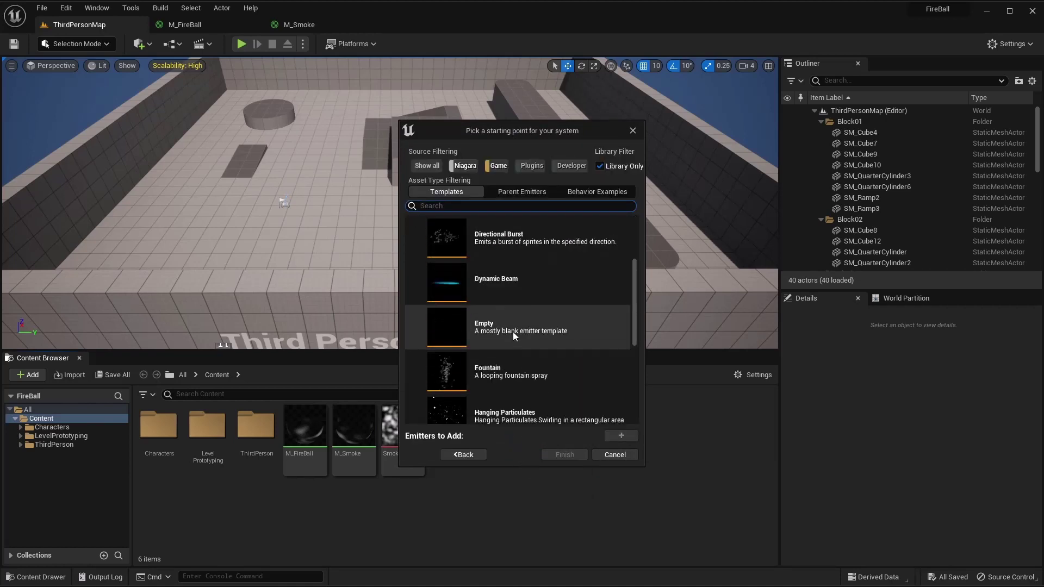
left_click(512, 321)
left_click(618, 435)
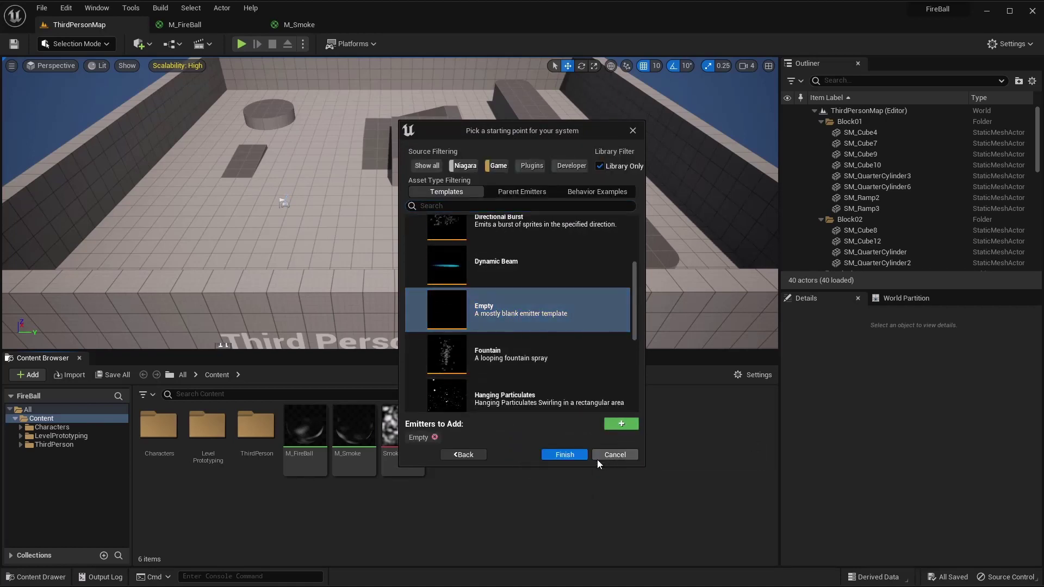
left_click(563, 455)
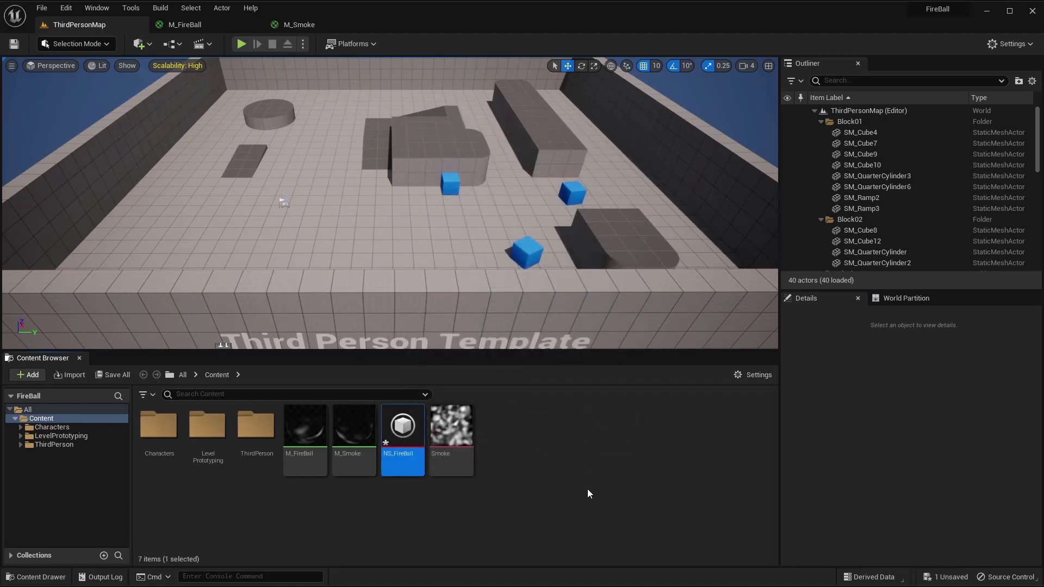
Open the NS_FireBall system, close the M_FireBall and M_Smoke material editors, and return to NS_FireBall
double_click(418, 451)
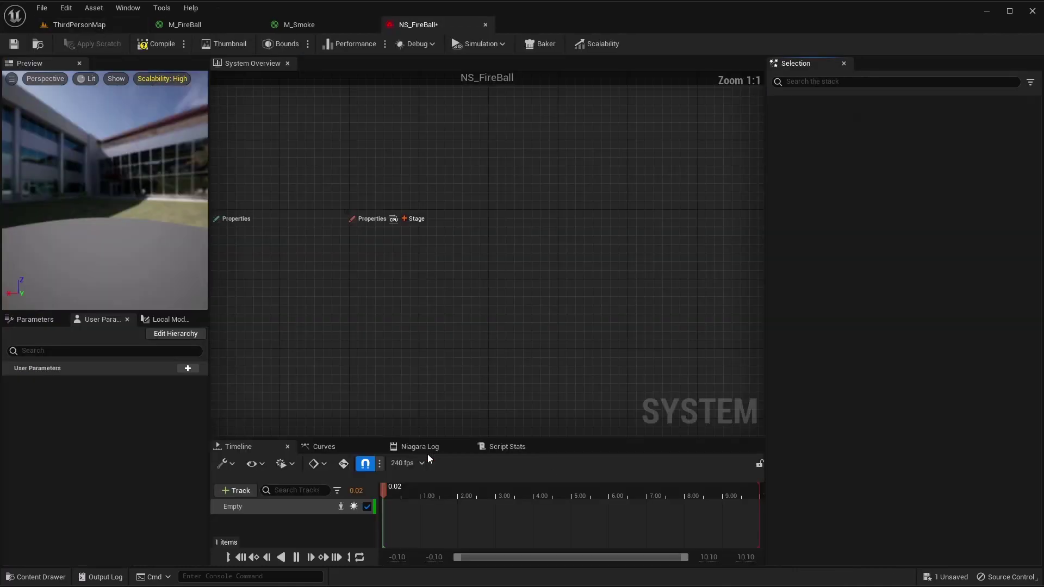
left_click(228, 26)
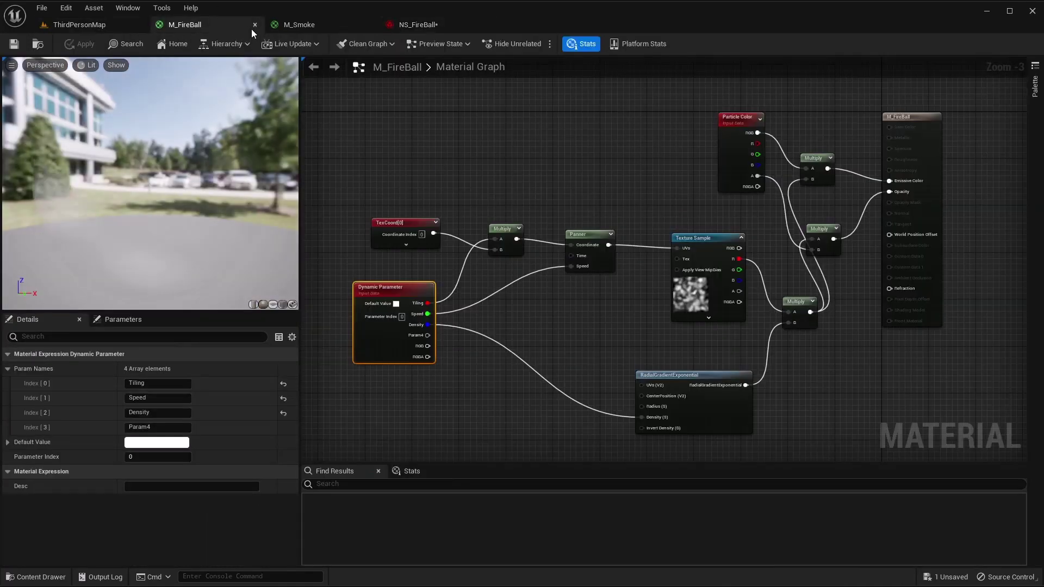
left_click(253, 25)
left_click(233, 24)
left_click(253, 25)
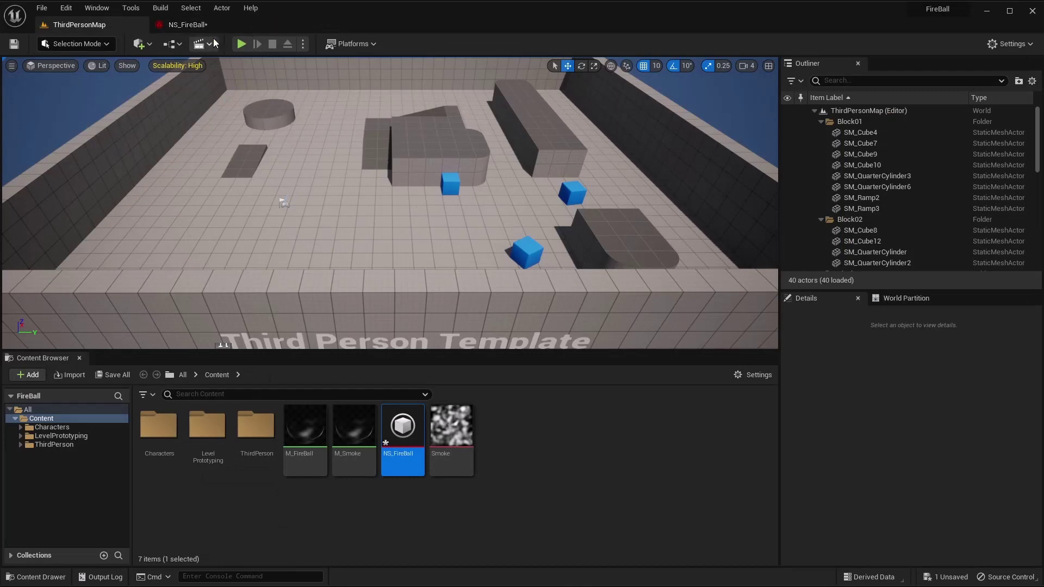
left_click(216, 21)
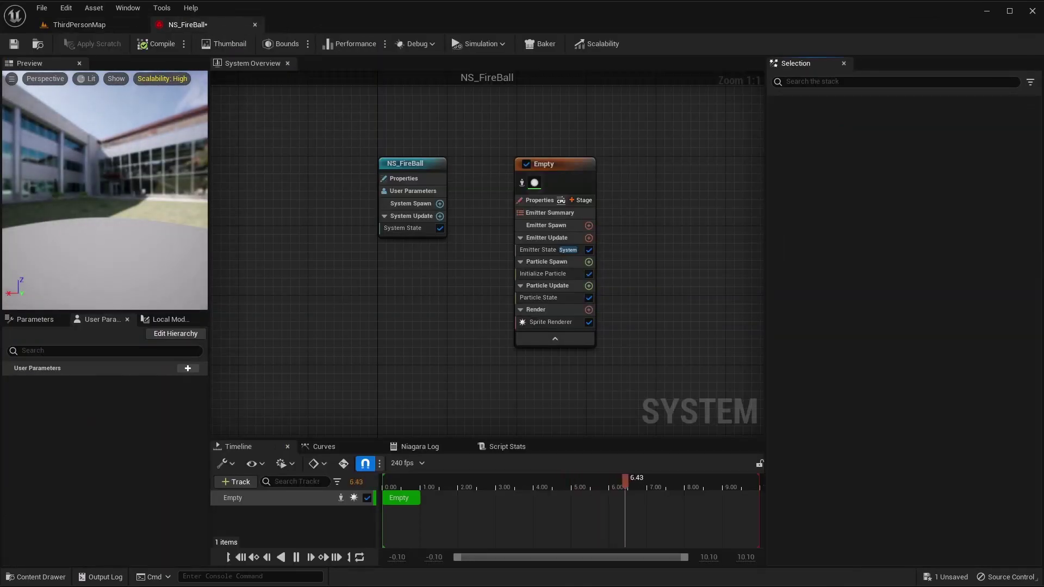
Rename the Empty emitter in the NS_FireBall system as FireBall
right_click_drag(634, 183, 548, 179)
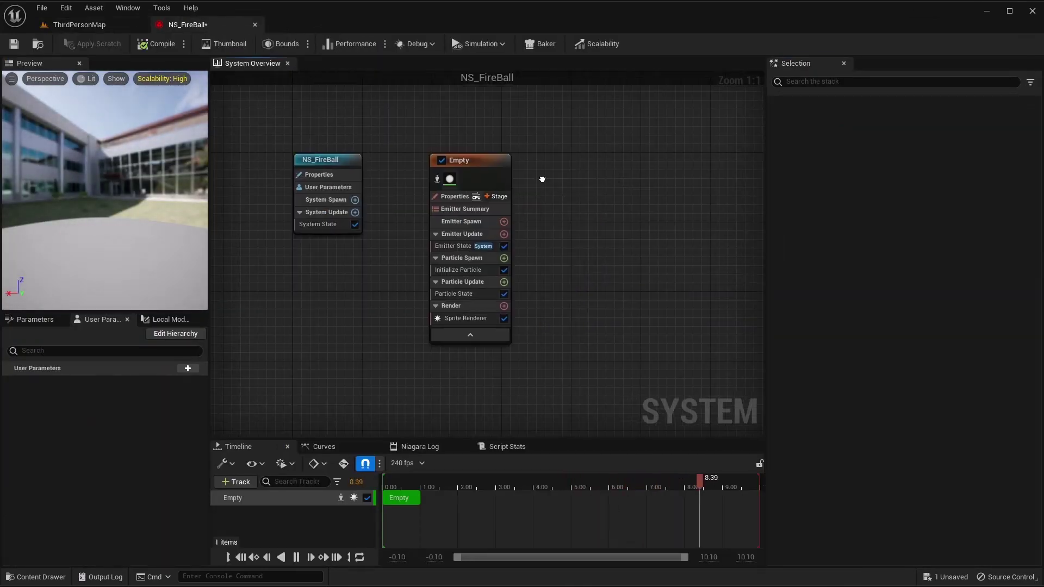
left_click(462, 161)
right_click(462, 162)
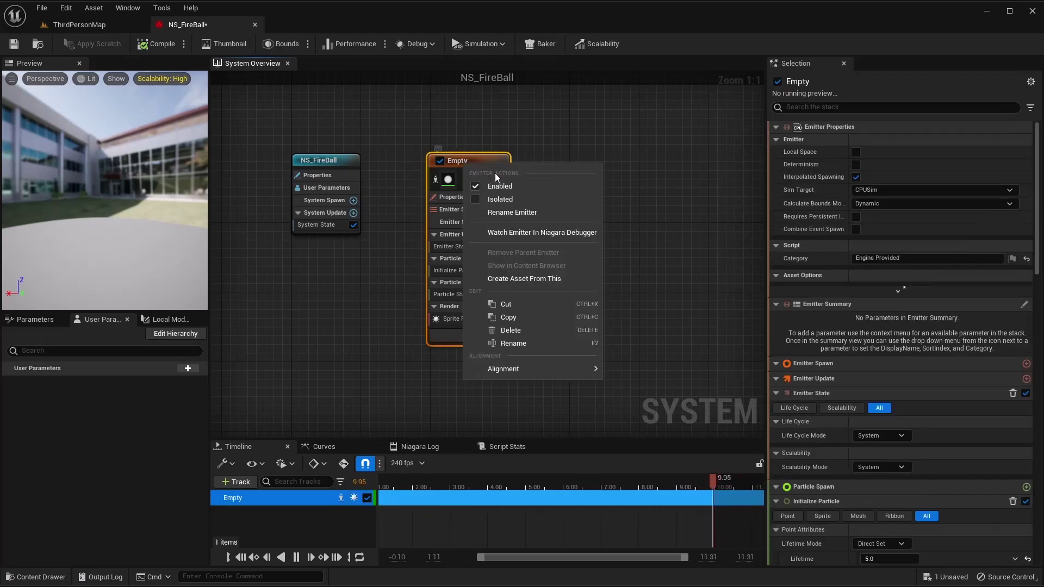
left_click(509, 212)
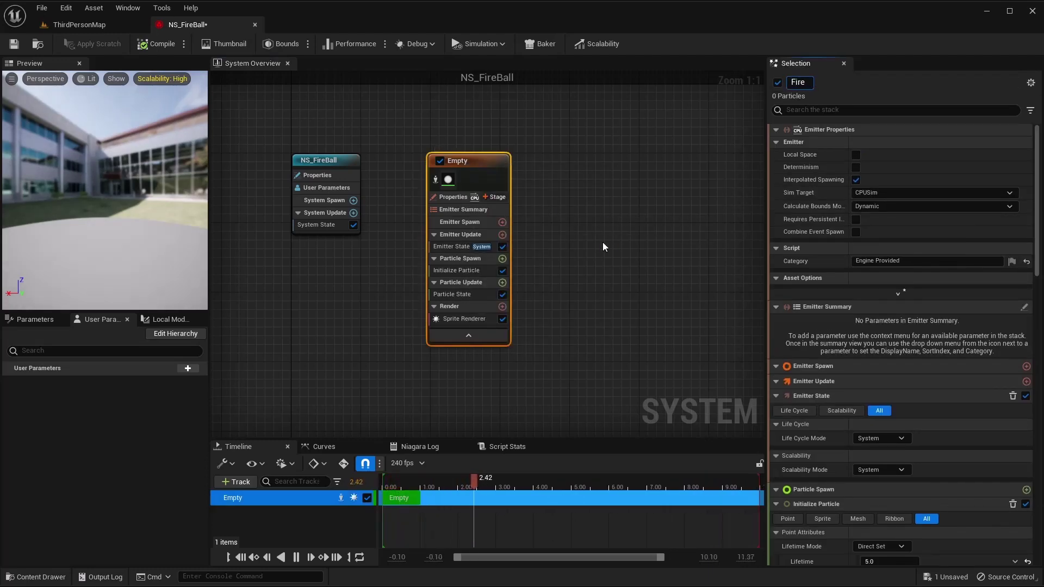
type("FireBall")
key("Return")
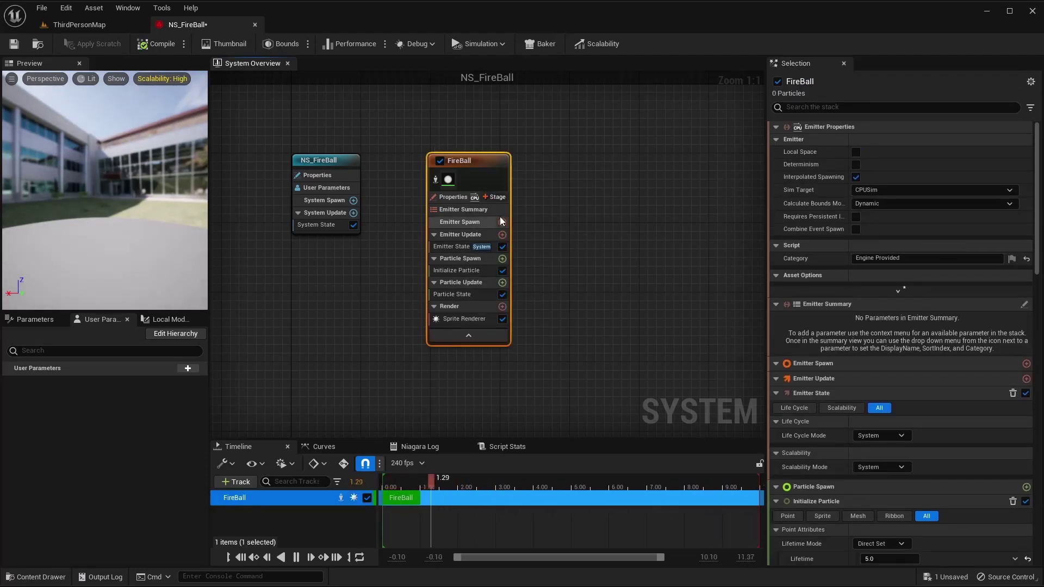
In the FireBall emitter's Emitter State, set the Life Cycle Mode to Self and the Loop Duration to 2
left_click(463, 247)
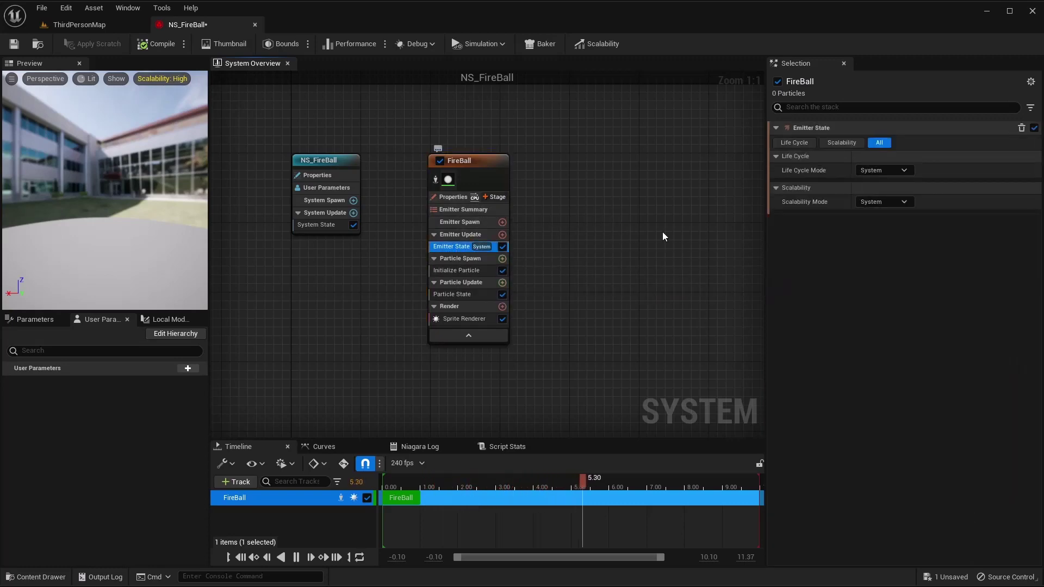
left_click(891, 170)
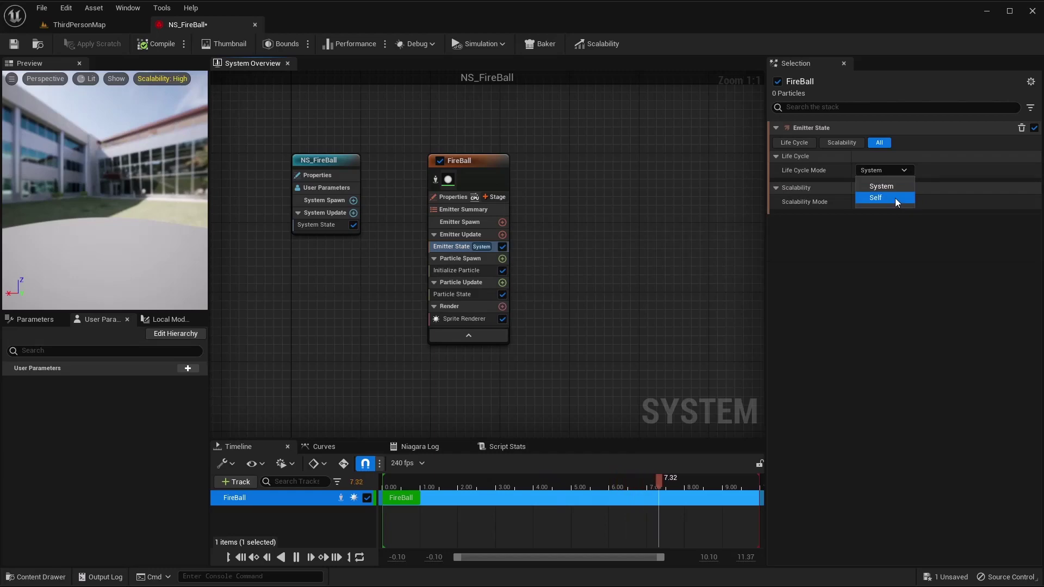
left_click(895, 197)
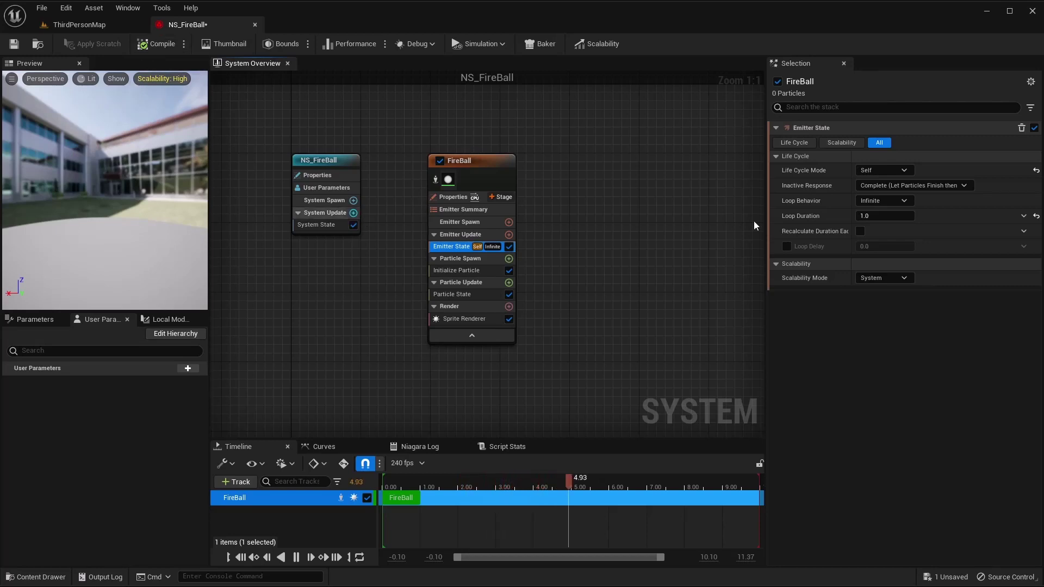
left_click(895, 217)
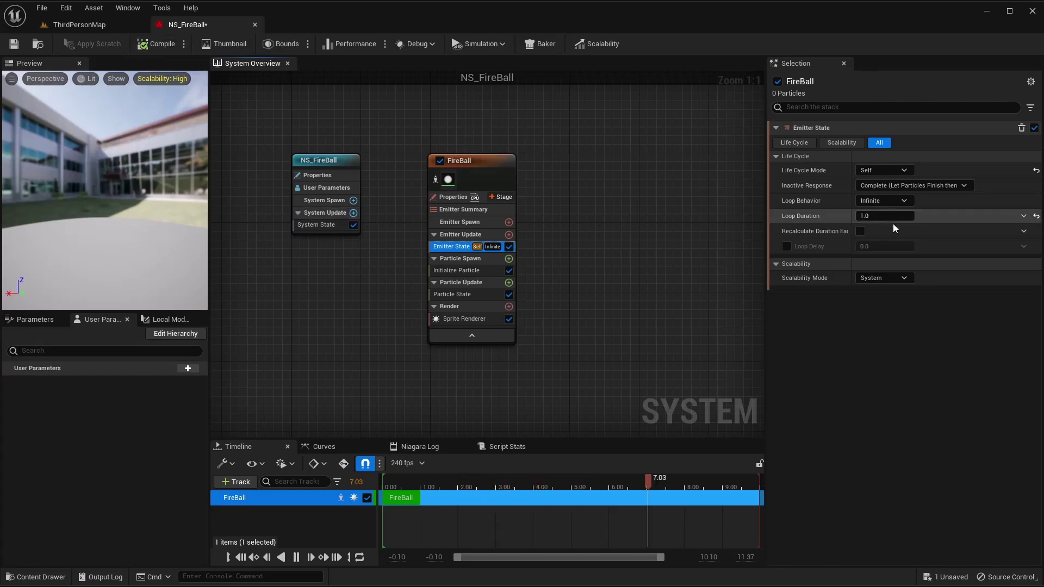
type("2")
key("Return")
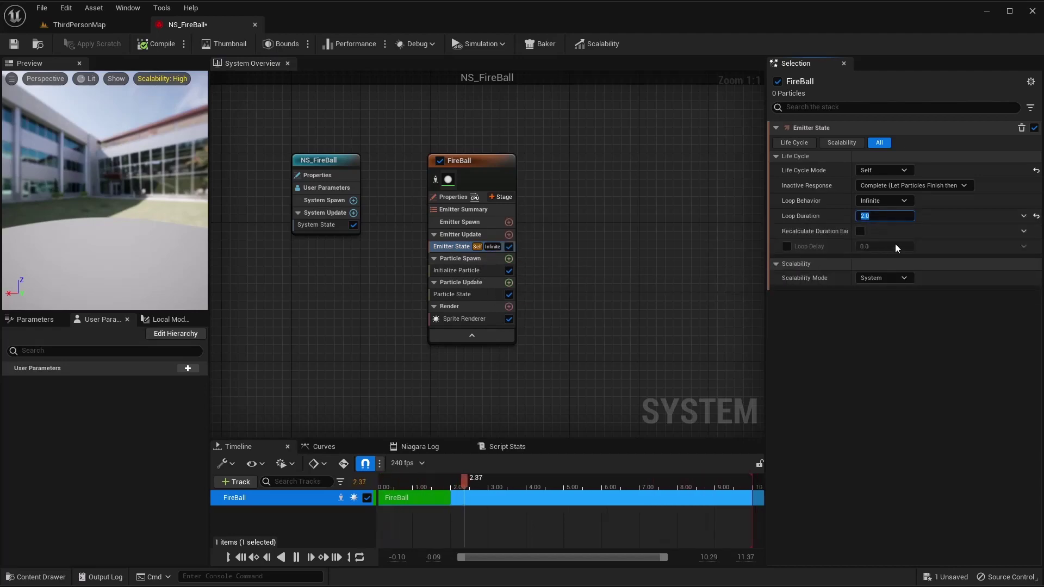
left_click(566, 247)
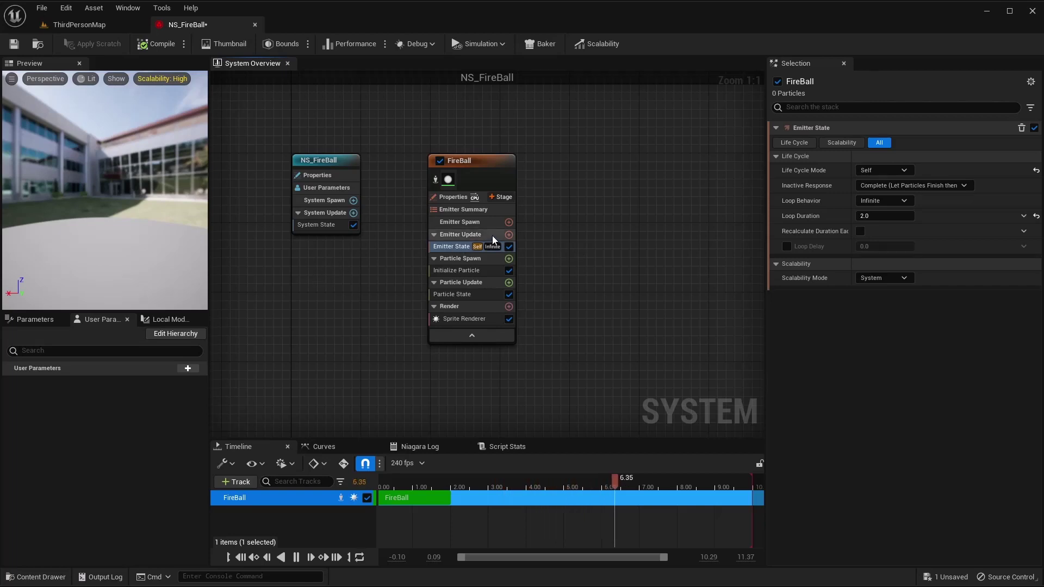
Add a Spawn Rate module to the FireBall emitter's Emitter Update stage and set its SpawnRate to 1
left_click(508, 234)
type("spawn")
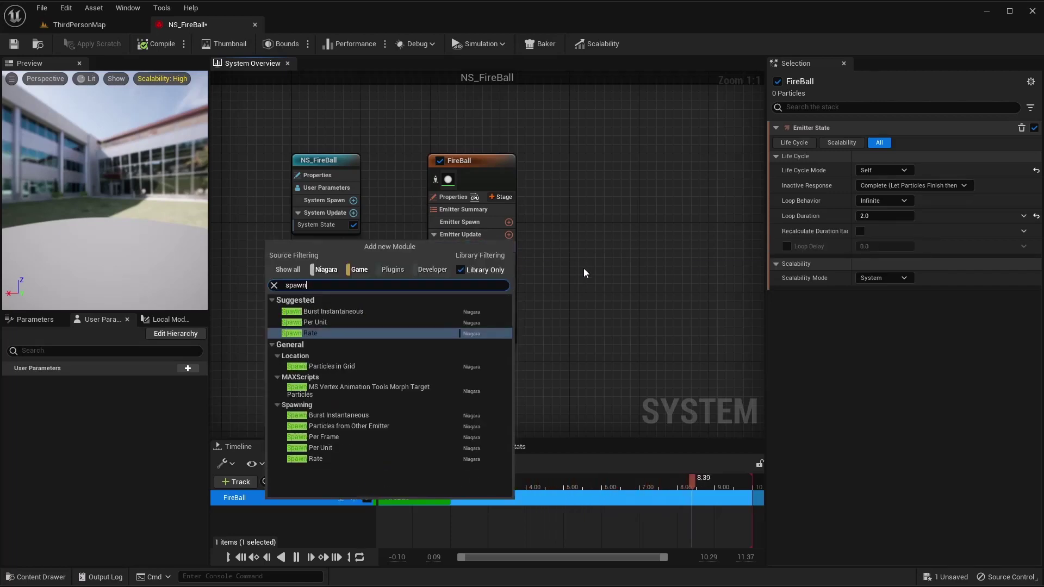
key("Return")
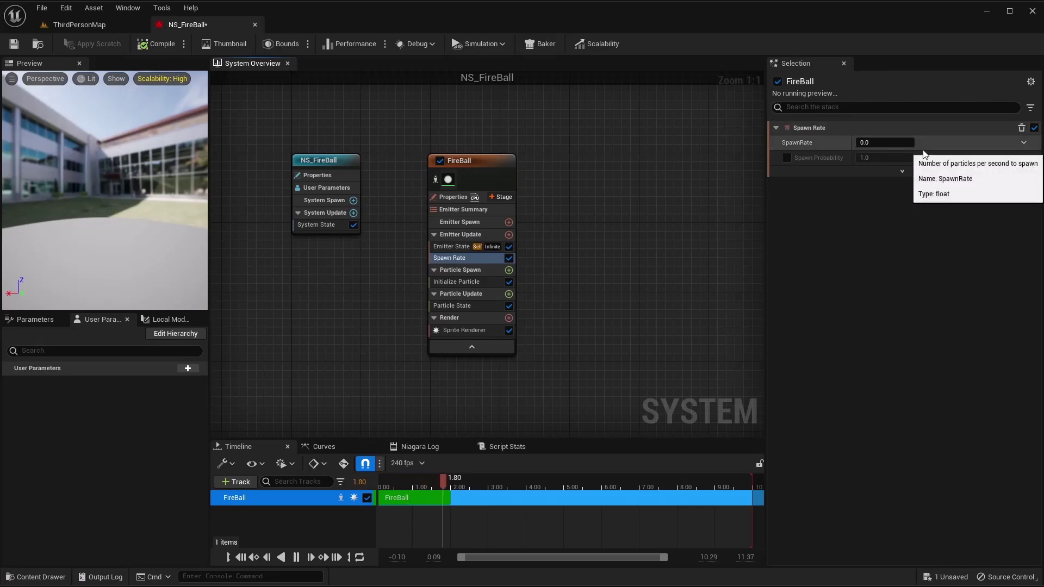
left_click(908, 144)
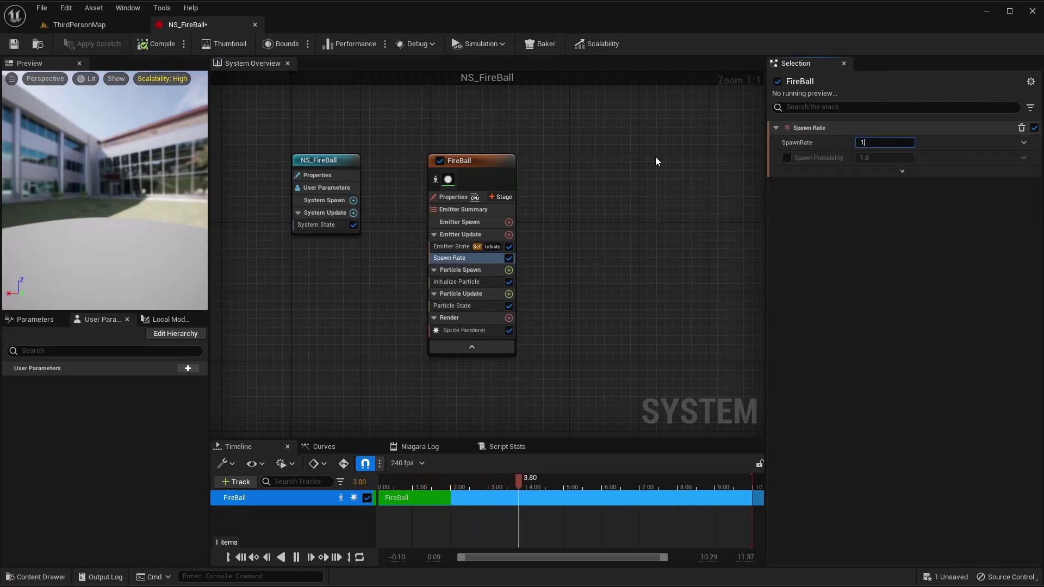
type("1")
key("Return")
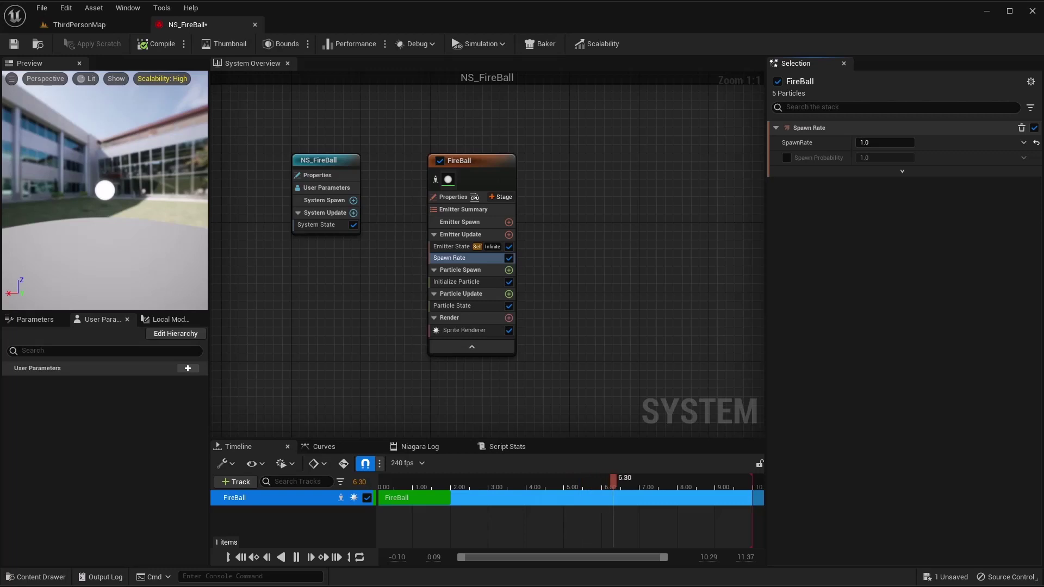
In the FireBall emitter's Initialize Particle module, set Color Mode to Direct Set with R 800, G 0 and B 0
left_click(458, 282)
right_click_drag(600, 285, 546, 269)
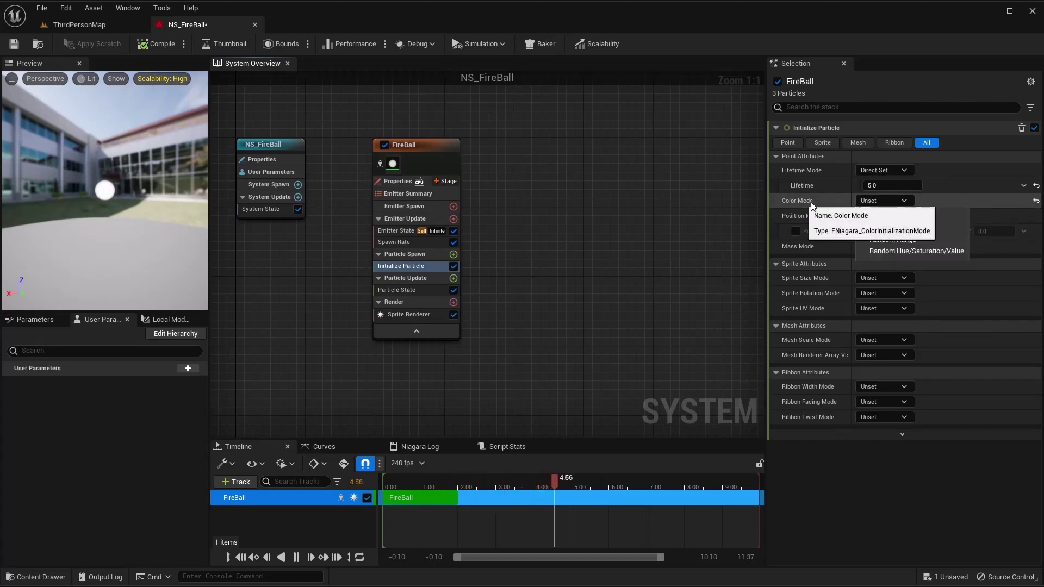
left_click(873, 202)
left_click(885, 230)
left_click(870, 215)
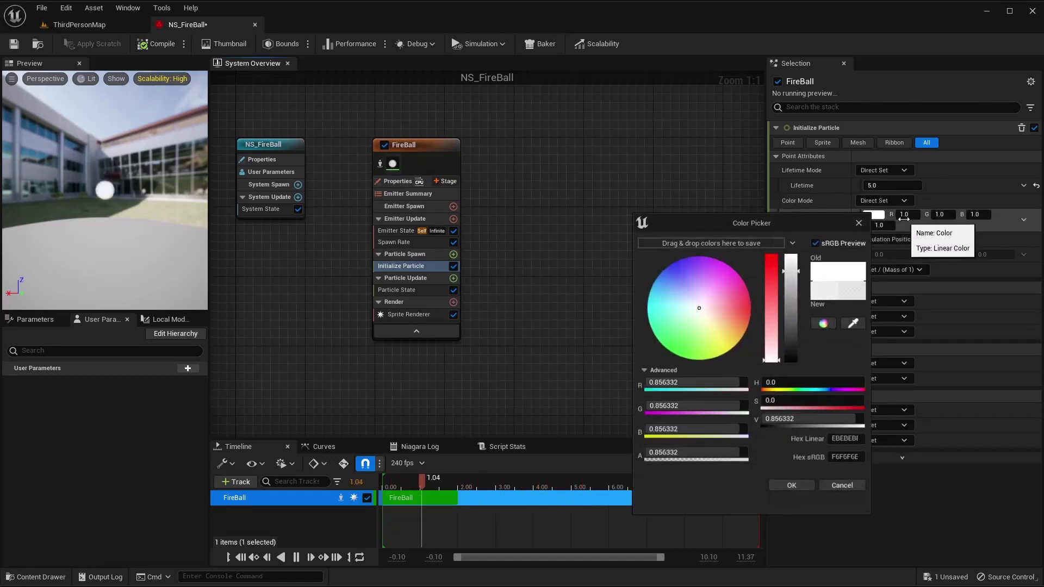
left_click(862, 225)
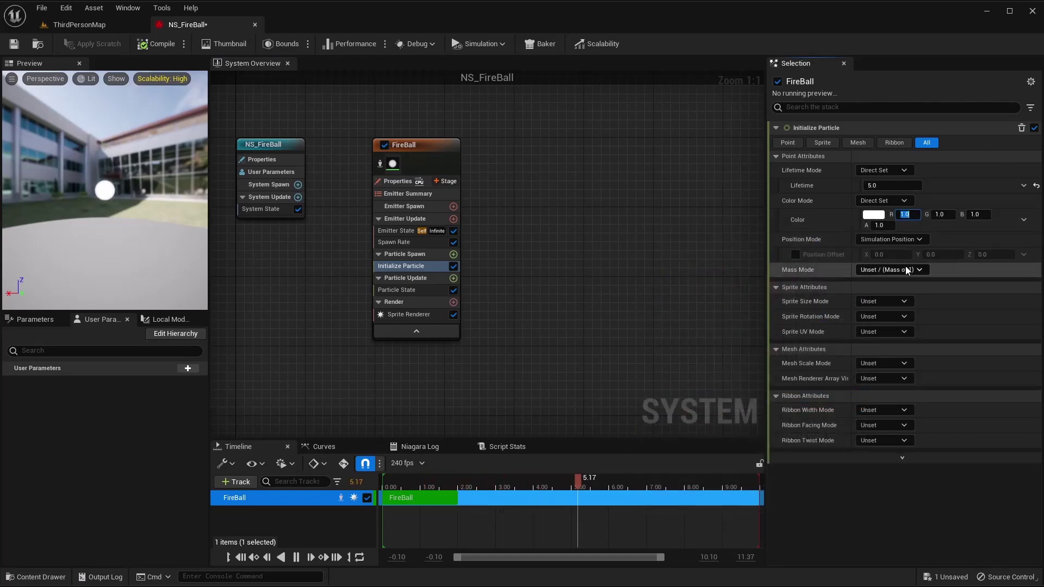
type("800")
key("Tab")
type("0")
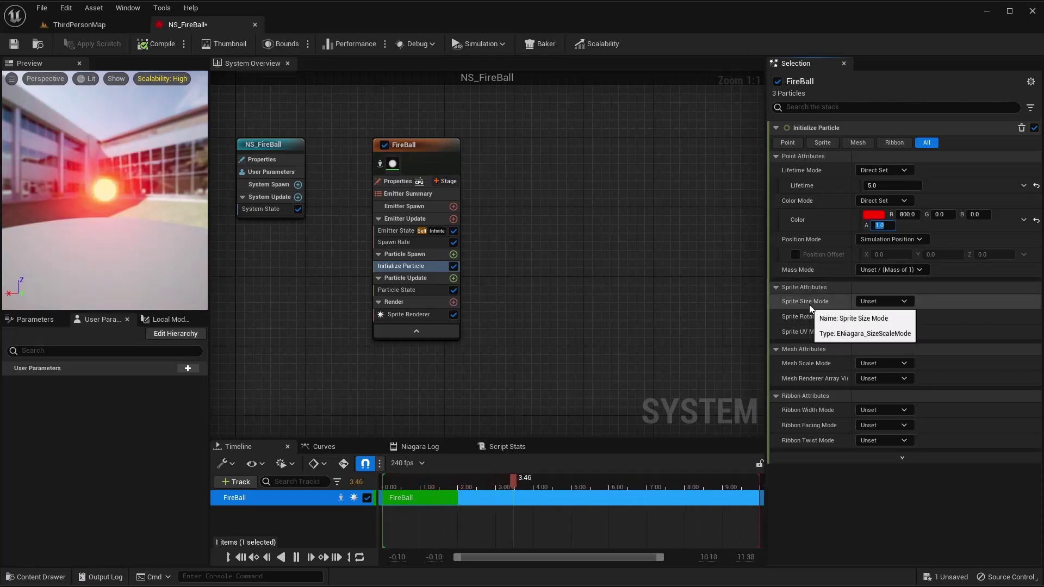
Set the Sprite Size Mode to Uniform with a Uniform Sprite Size of 35, then compile and save the system
left_click(886, 303)
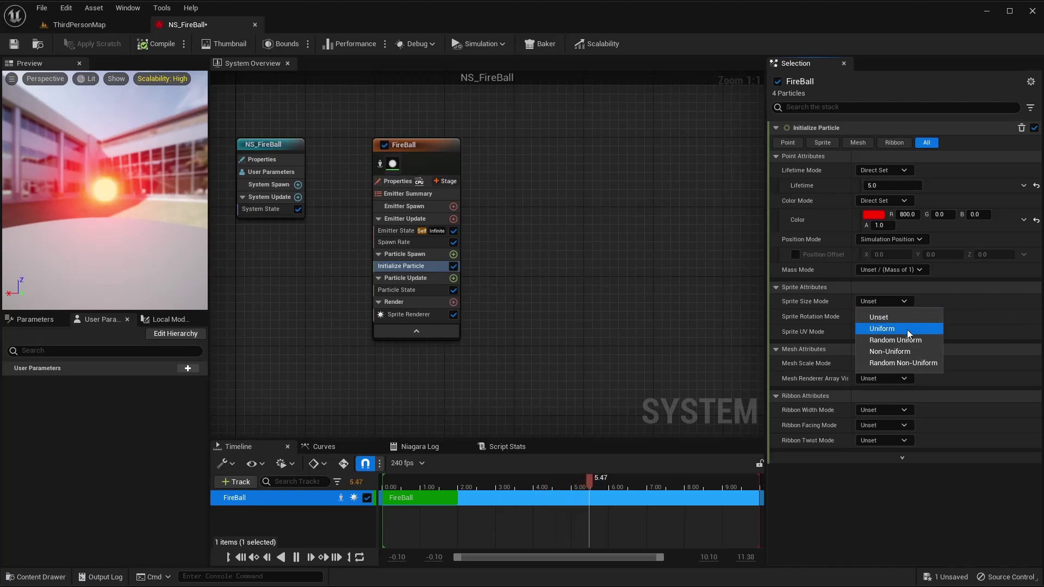
left_click(908, 328)
left_click(898, 317)
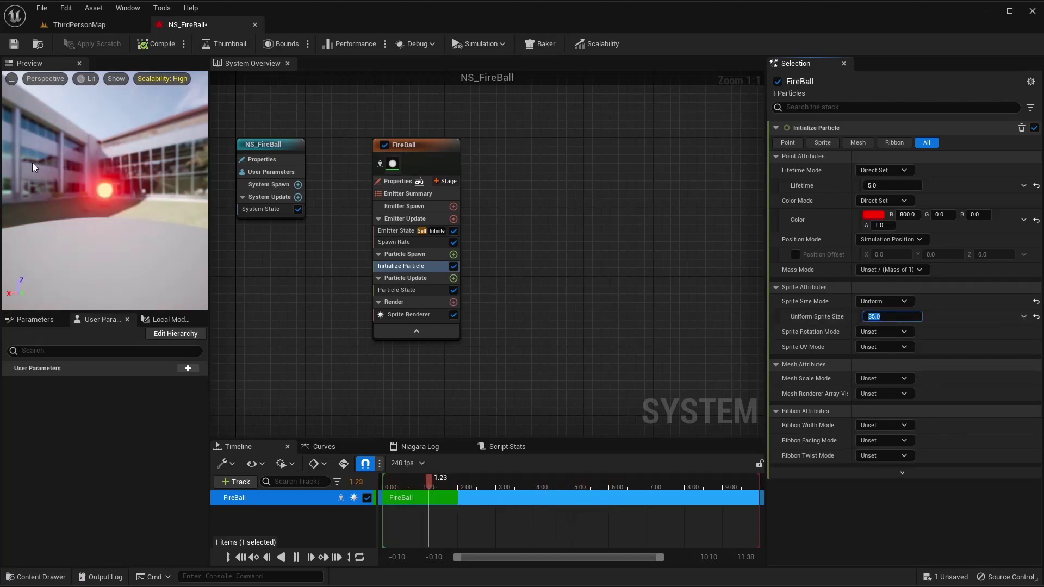
left_click(108, 200)
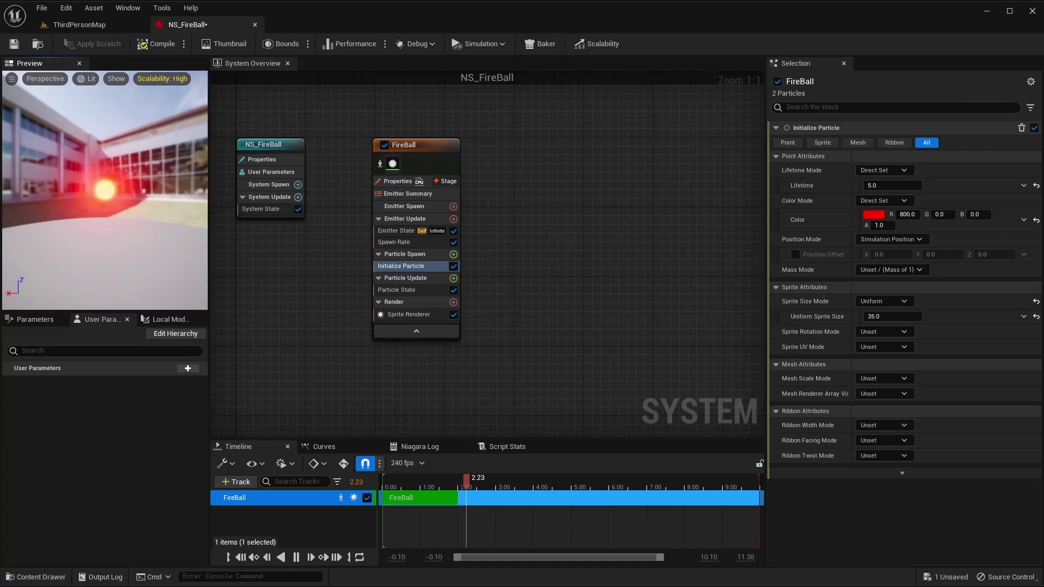
left_click(156, 43)
left_click(14, 44)
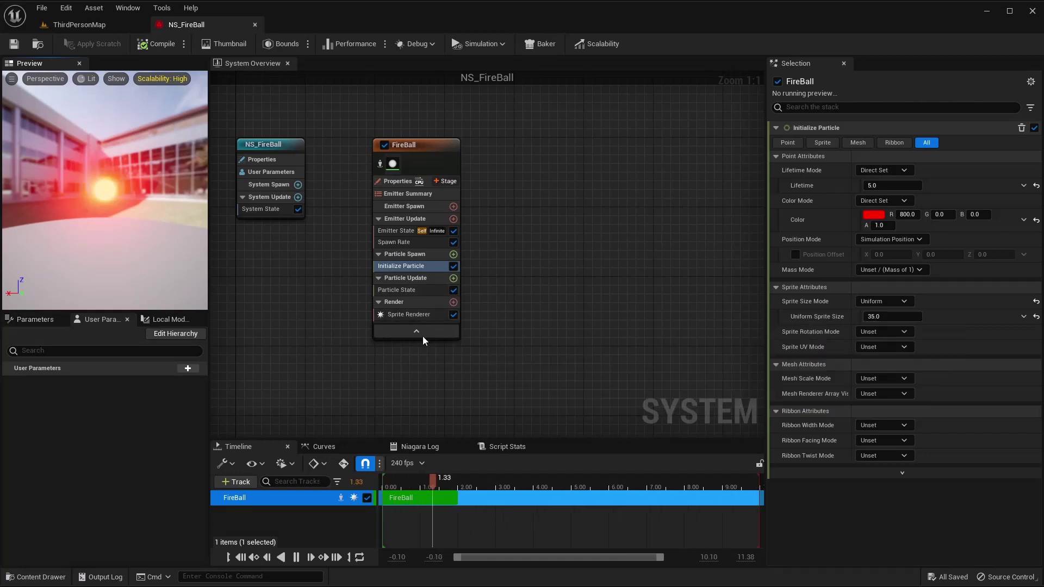
Assign the M_FireBall material to the FireBall emitter's Sprite Renderer and check the fireball in the preview
left_click(416, 316)
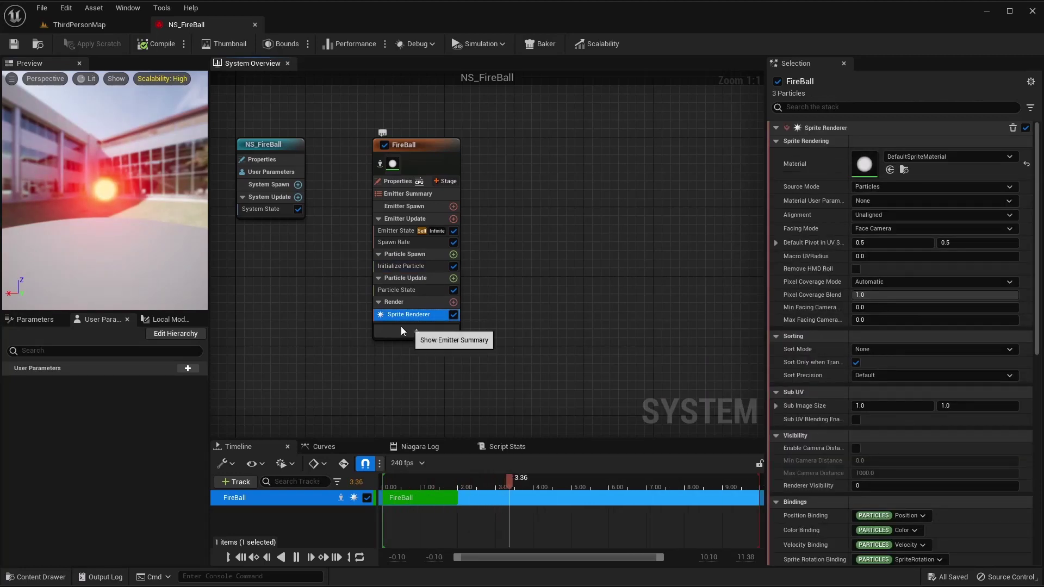
left_click(932, 157)
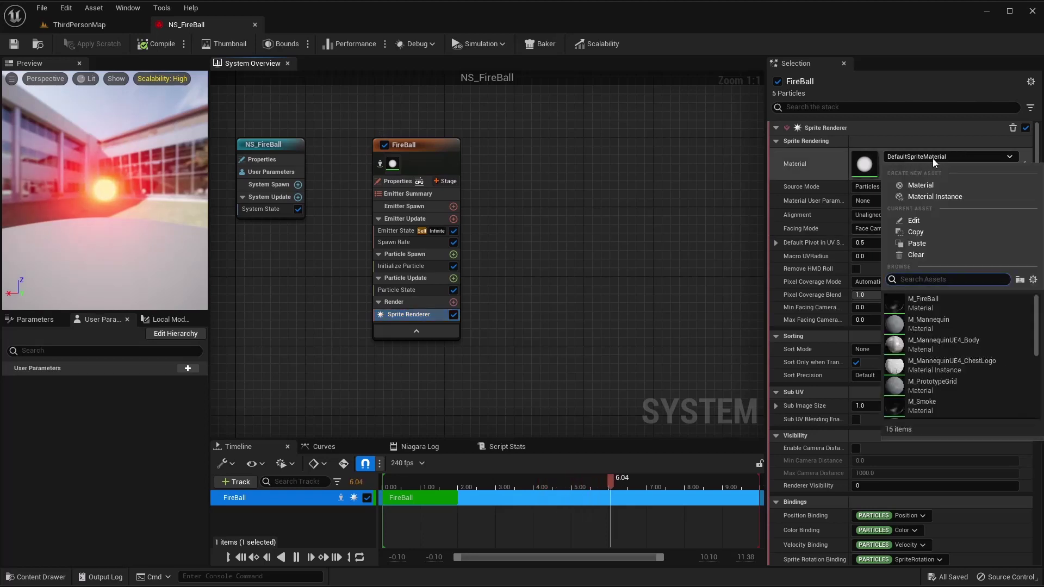
left_click(935, 306)
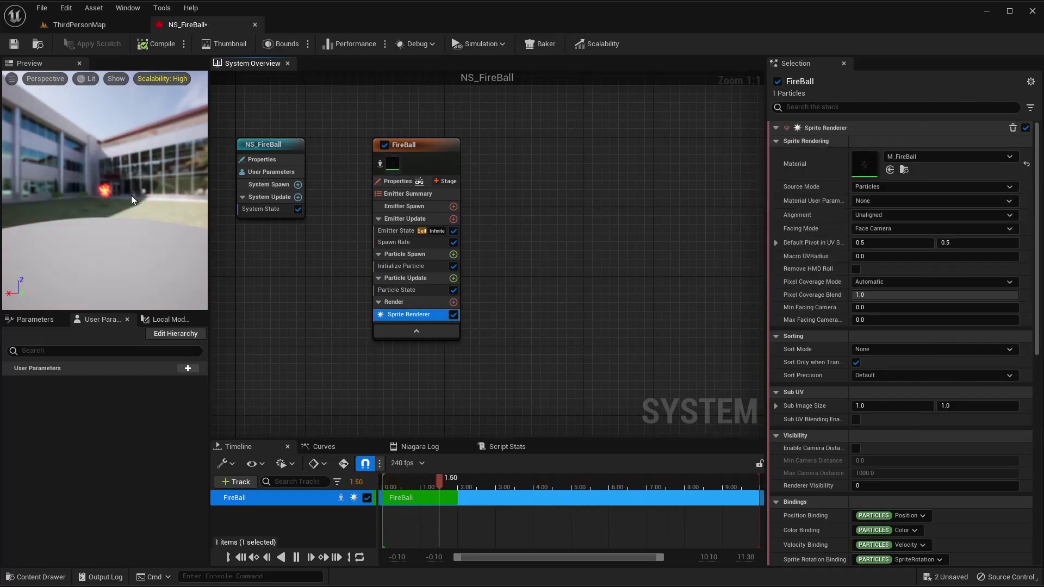
mouse_move(108, 192)
right_mouse_down()
mouse_move(109, 234)
mouse_move(108, 205)
right_mouse_up()
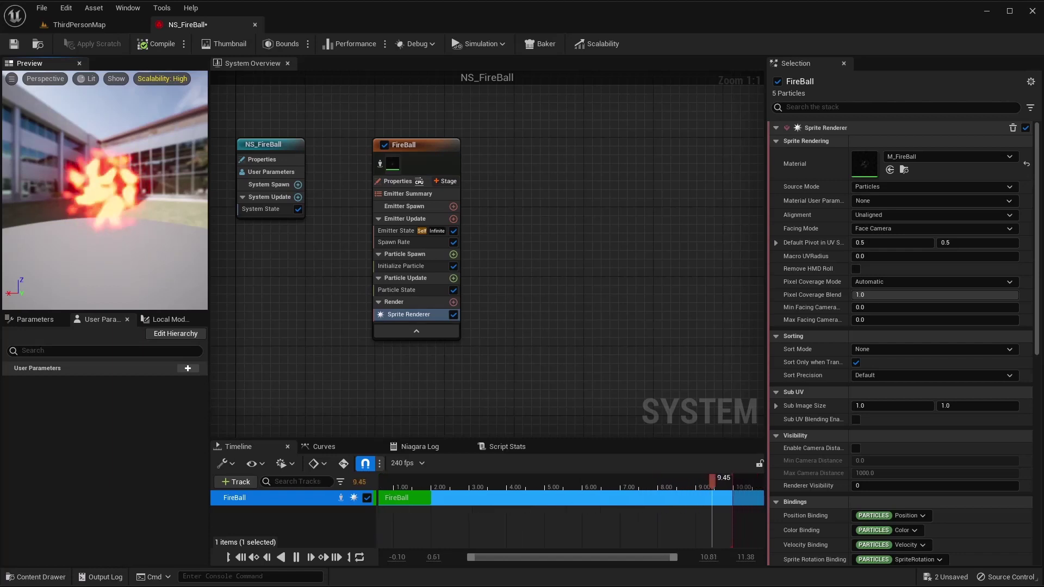
Add a Dynamic Material Parameters module to the FireBall emitter's Particle Update stage
left_click(454, 278)
type("dynamic")
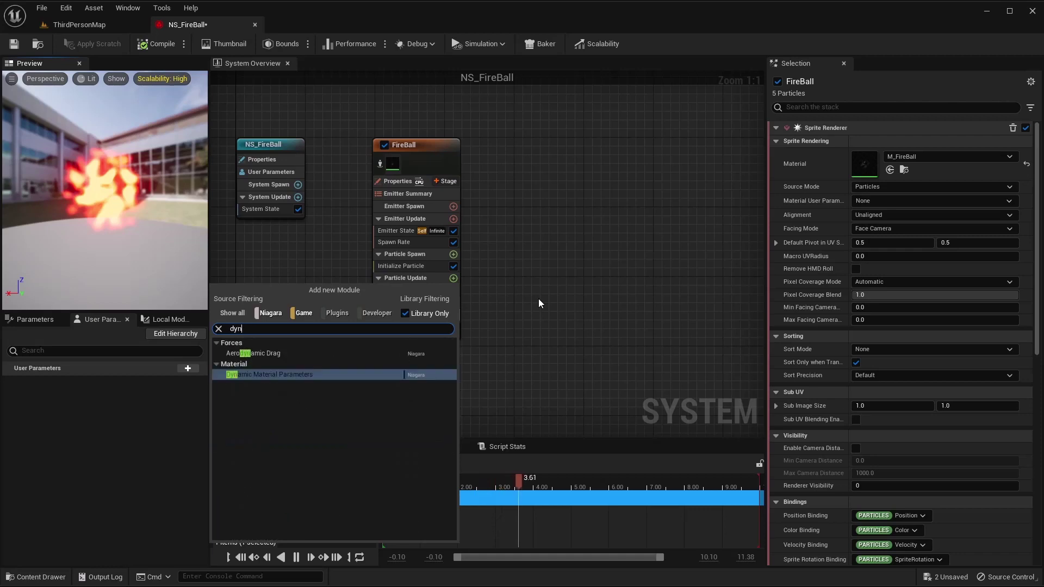
key("Return")
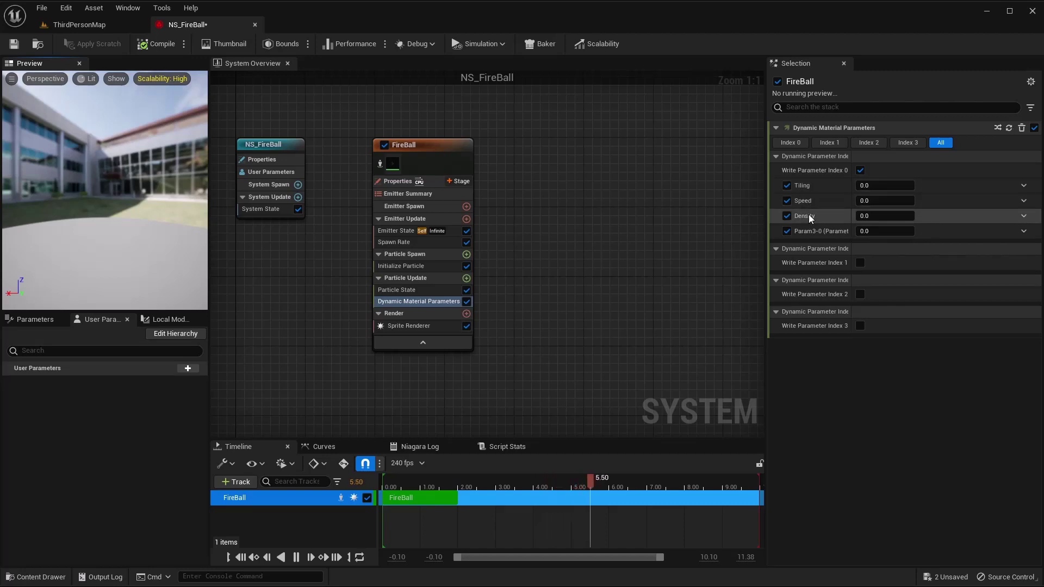
In the Dynamic Material Parameters module, set Tiling to 0.5 and Density to 1
left_click(880, 186)
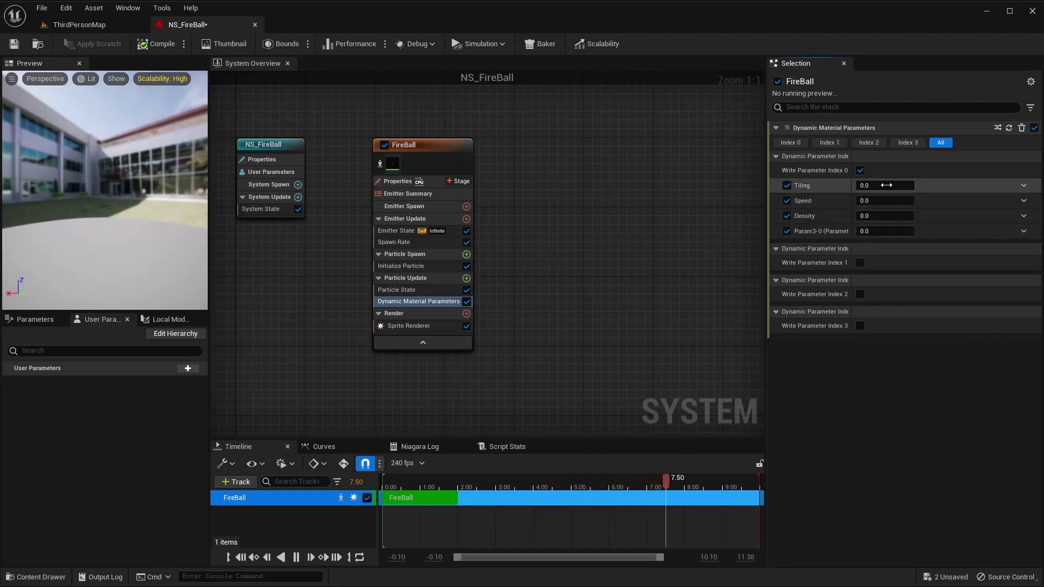
type("0.5")
key("Return")
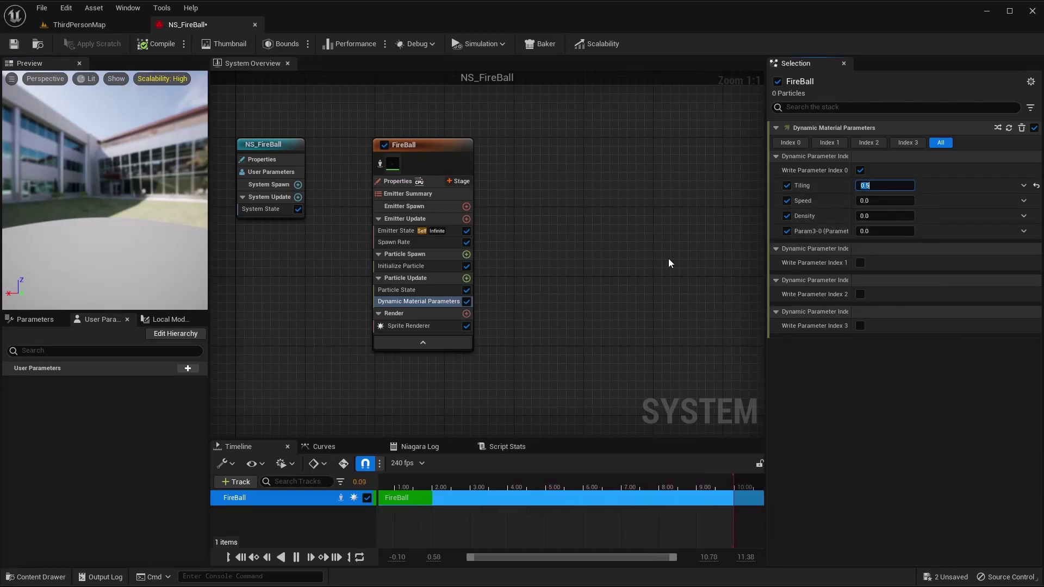
key("Tab")
key("Tab")
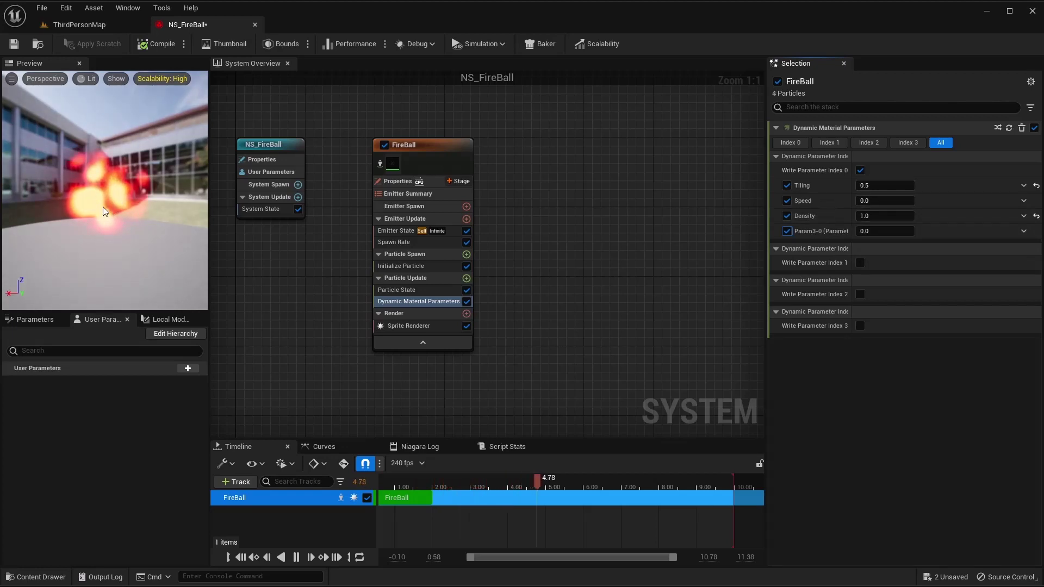
Set the Speed dynamic material parameter to 0.1
left_click(911, 202)
type("0.1")
key("Return")
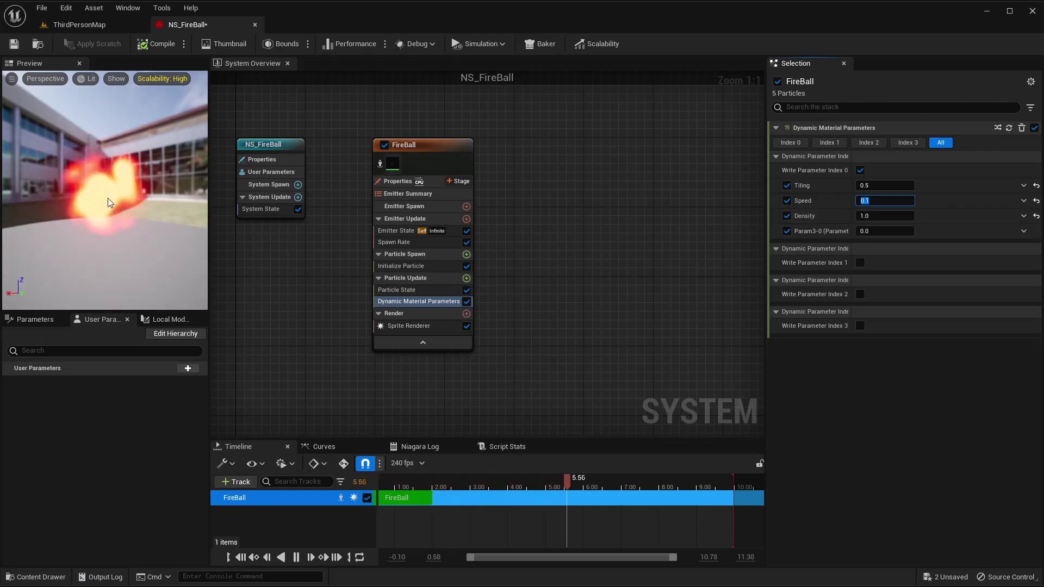
Set the dynamic material parameters Tiling to 0.8 and Speed to 1, compiling the system after each change
key("shift+Tab")
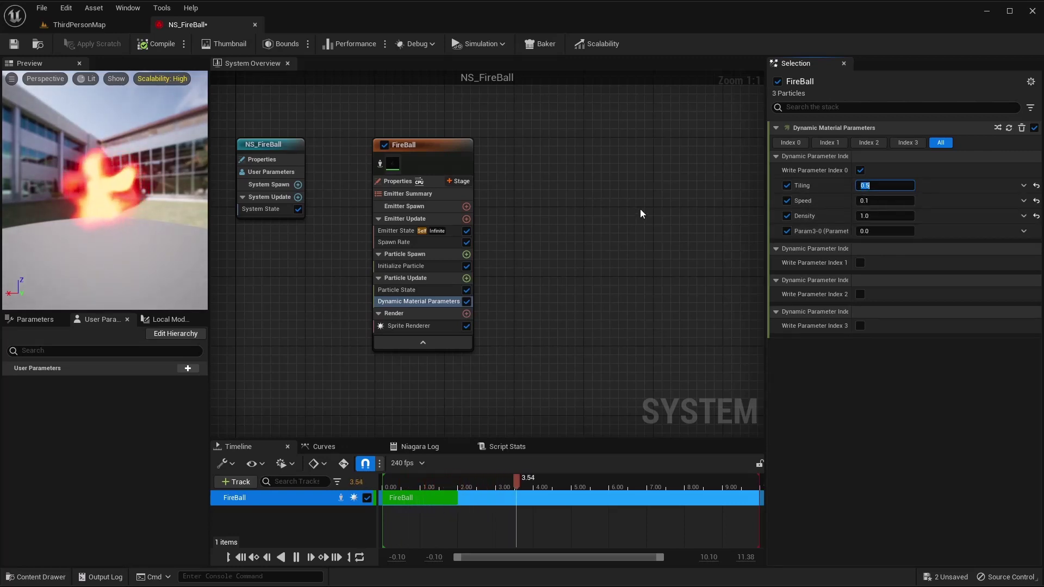
type("0")
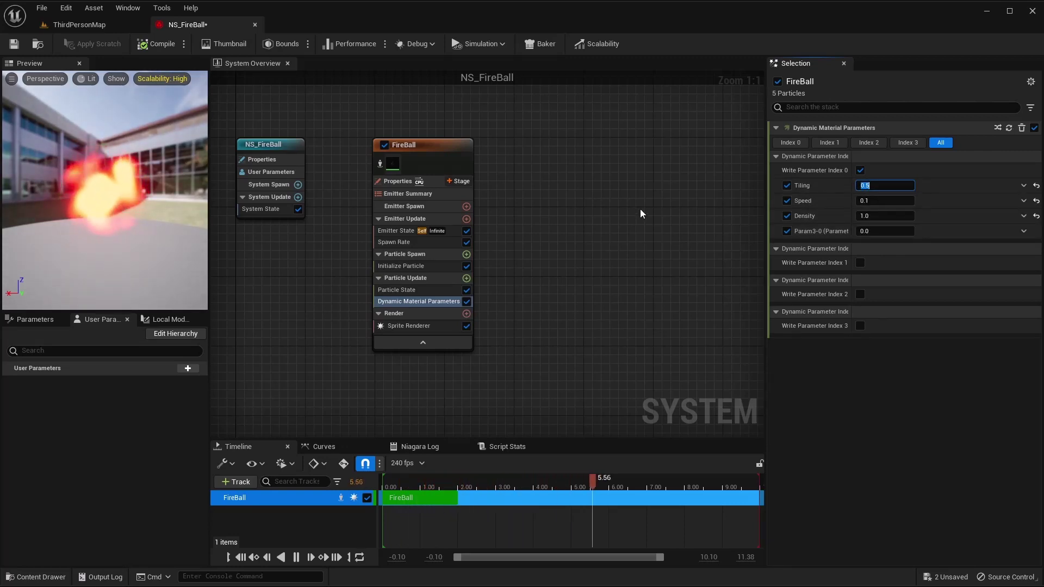
type(".8")
key("Return")
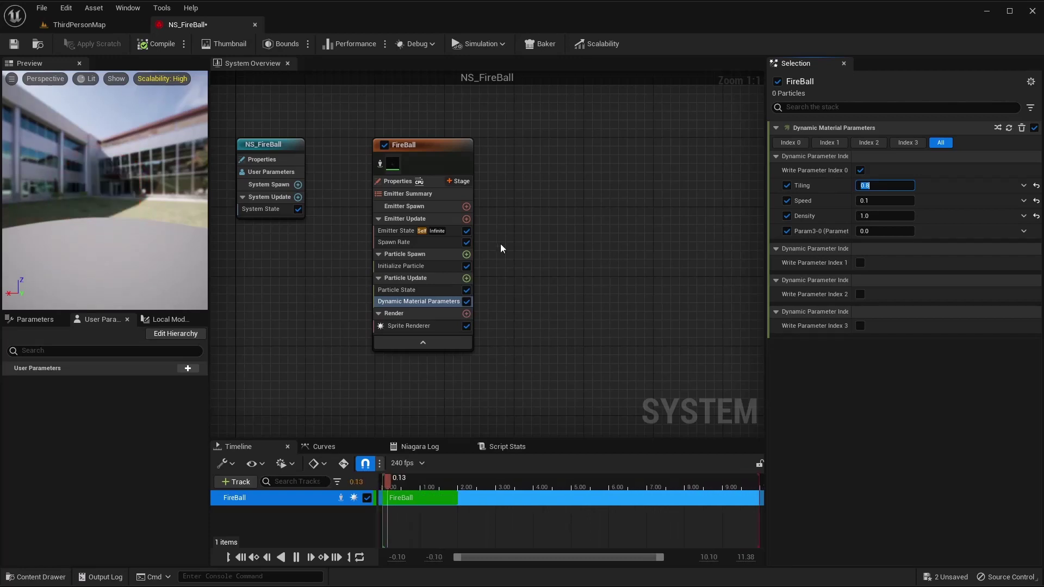
left_click(146, 45)
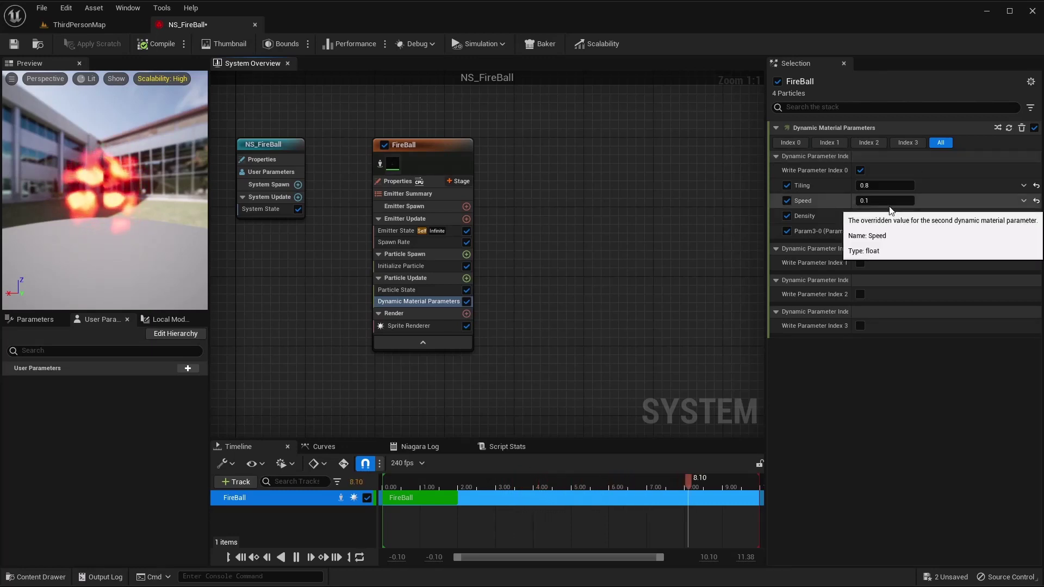
left_click(873, 201)
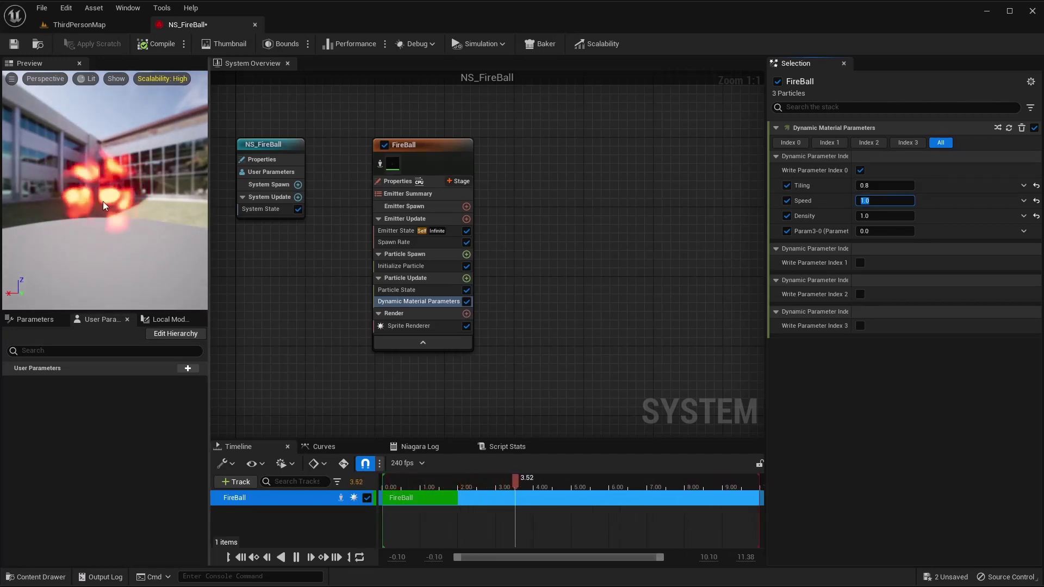
left_click(157, 44)
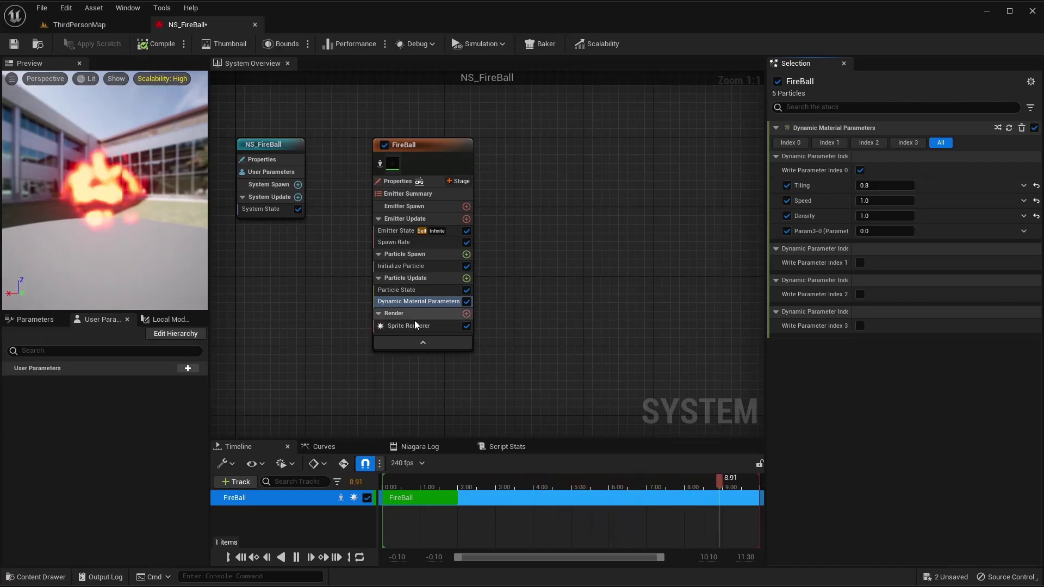
Add a Collision module to FireBall's Particle Update stage, fix its missing Solve Forces and Velocity dependency, and save the system
left_click(466, 278)
type("c")
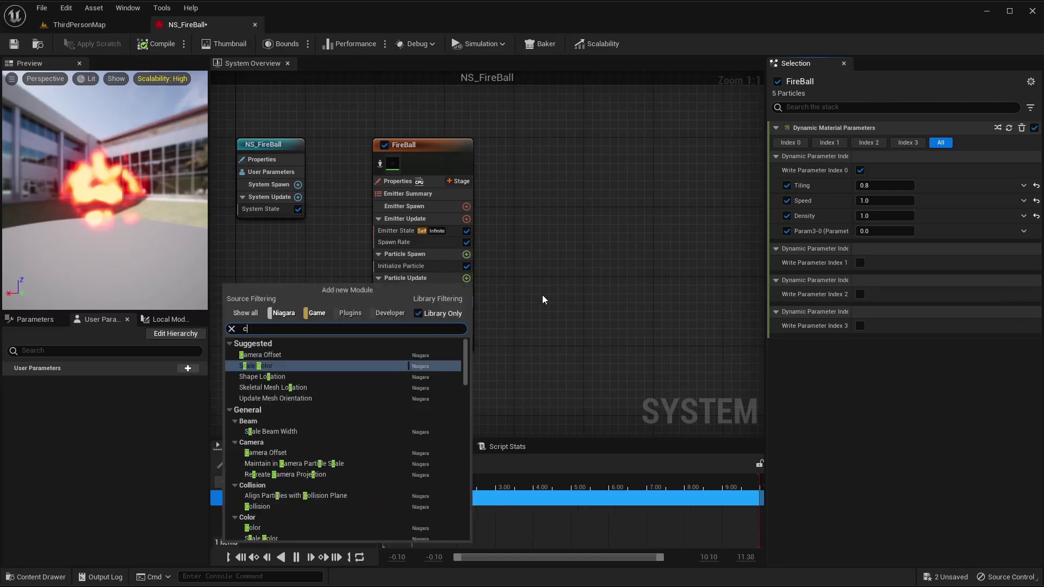
type("olli")
key("Return")
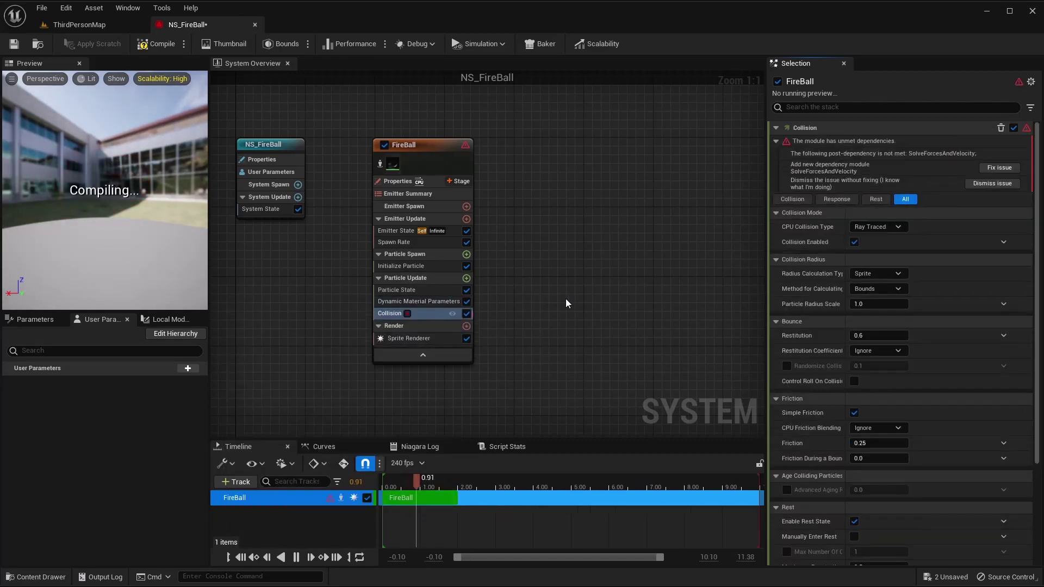
left_click(1000, 168)
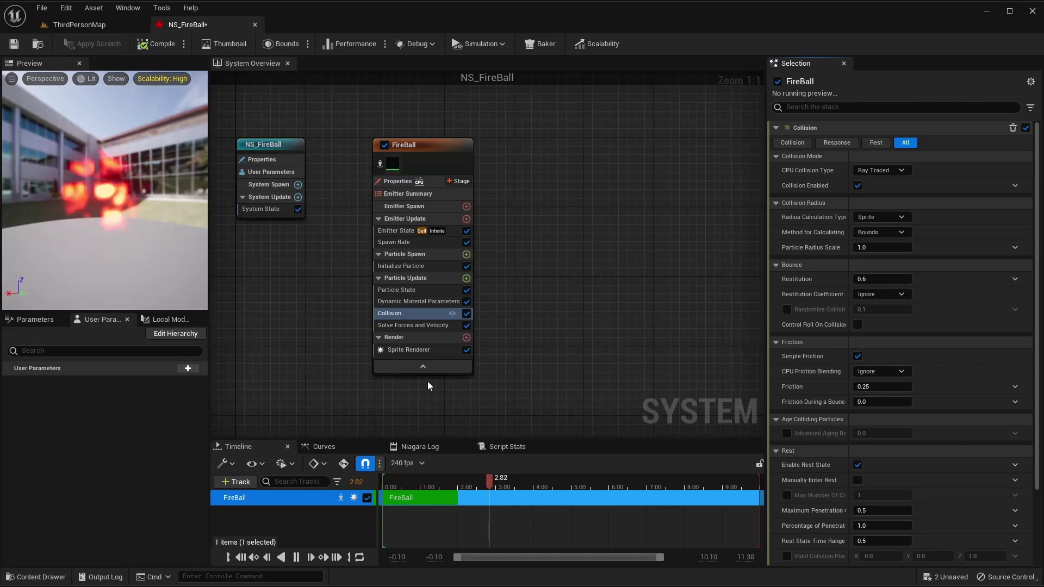
left_click(14, 46)
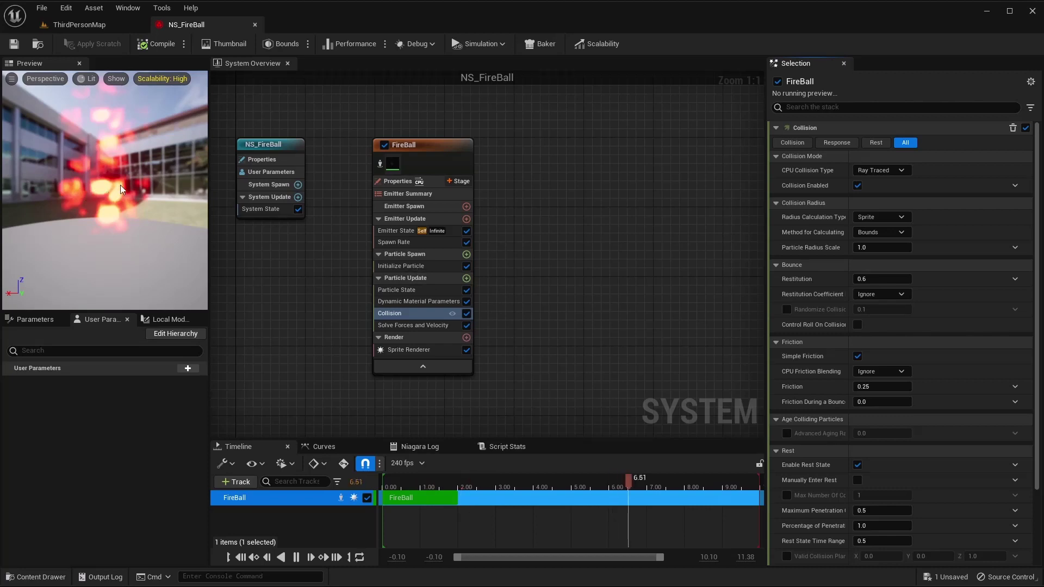
Add a new emitter from the Empty template and place it beside the FireBall emitter
right_click_drag(524, 203, 470, 182)
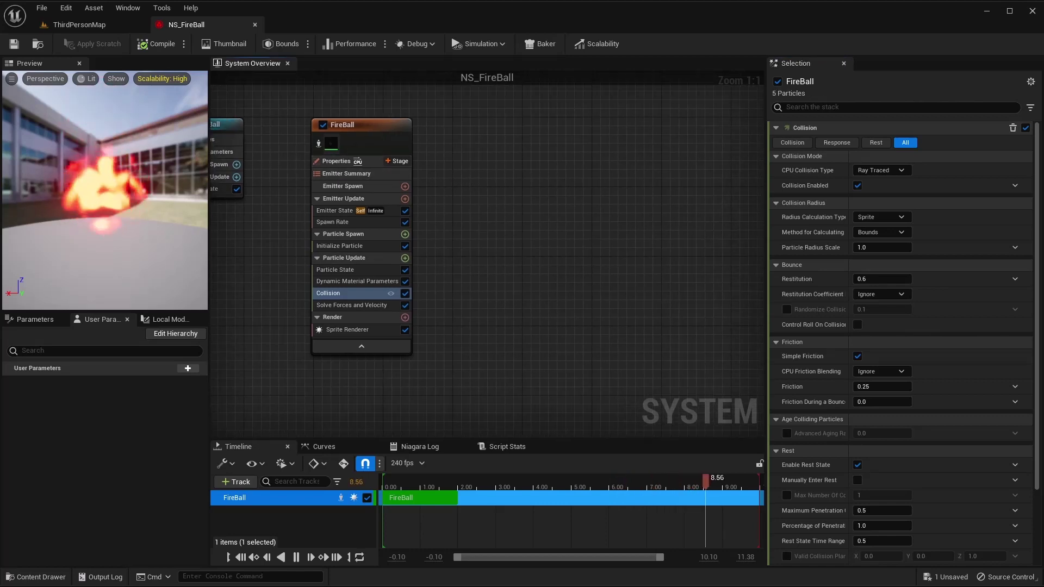
right_click(448, 139)
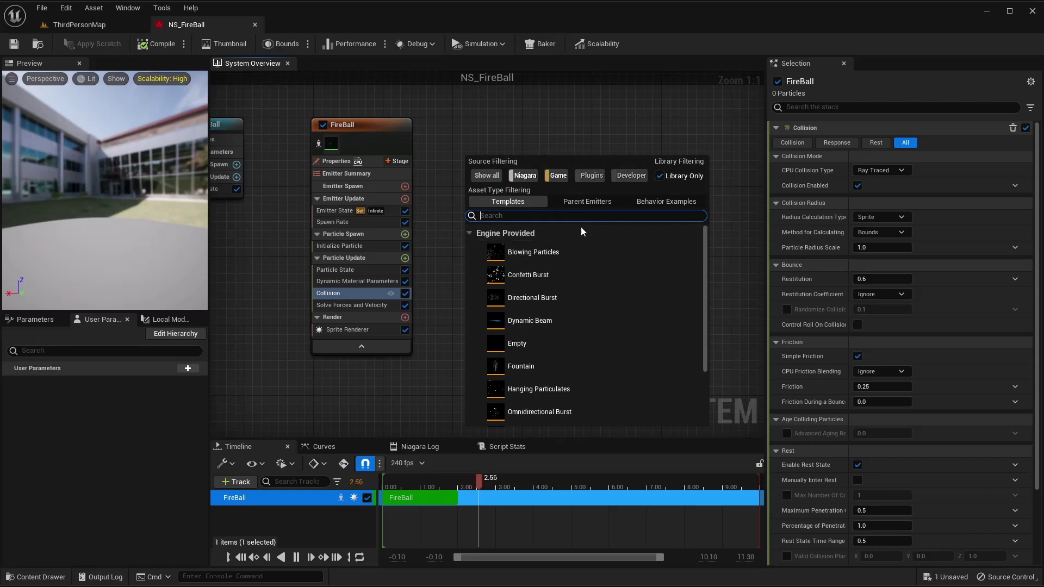
left_click(537, 342)
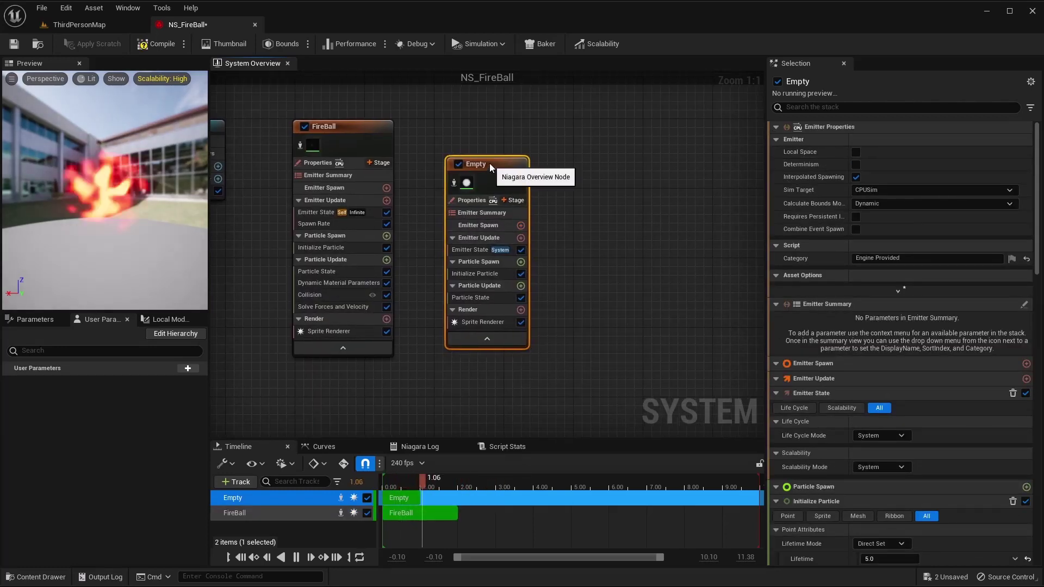
left_click_drag(489, 164, 481, 128)
Rename the new Empty emitter as Trail
right_click(468, 130)
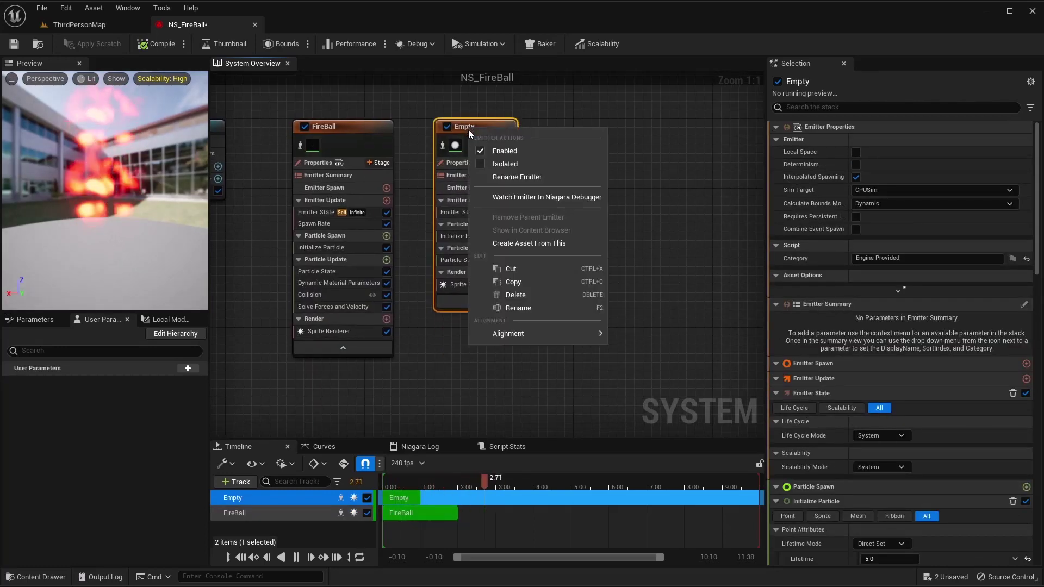
left_click(517, 177)
type("Trail")
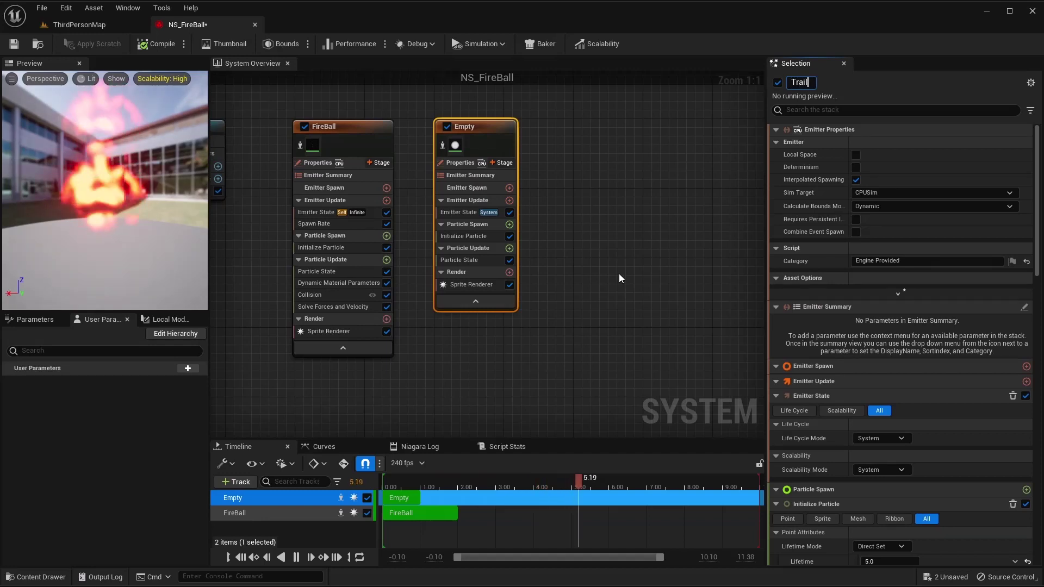
key("Return")
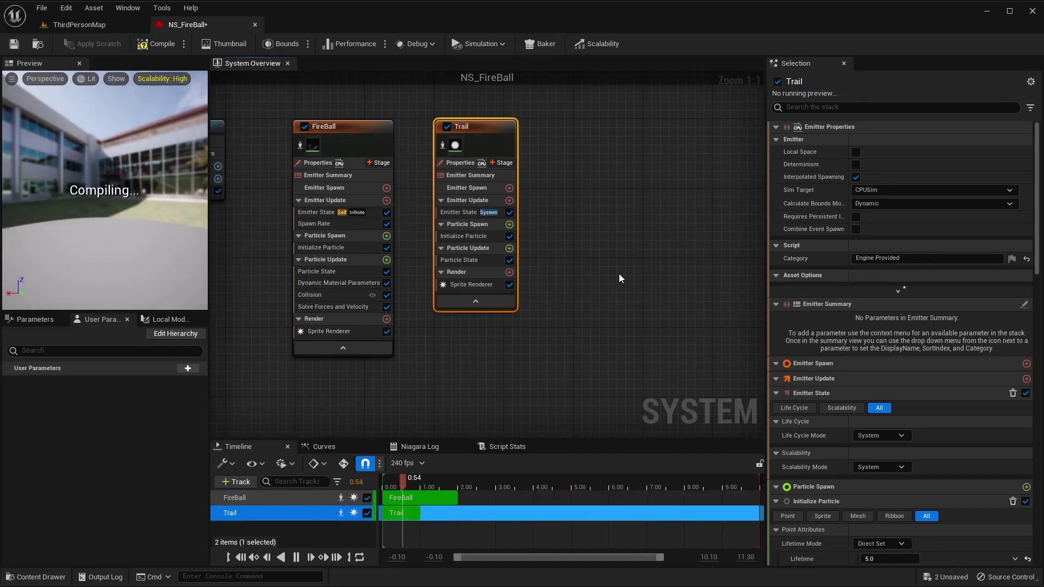
Set the Life Cycle Mode of the Trail emitter's Emitter State to Self
left_click(479, 213)
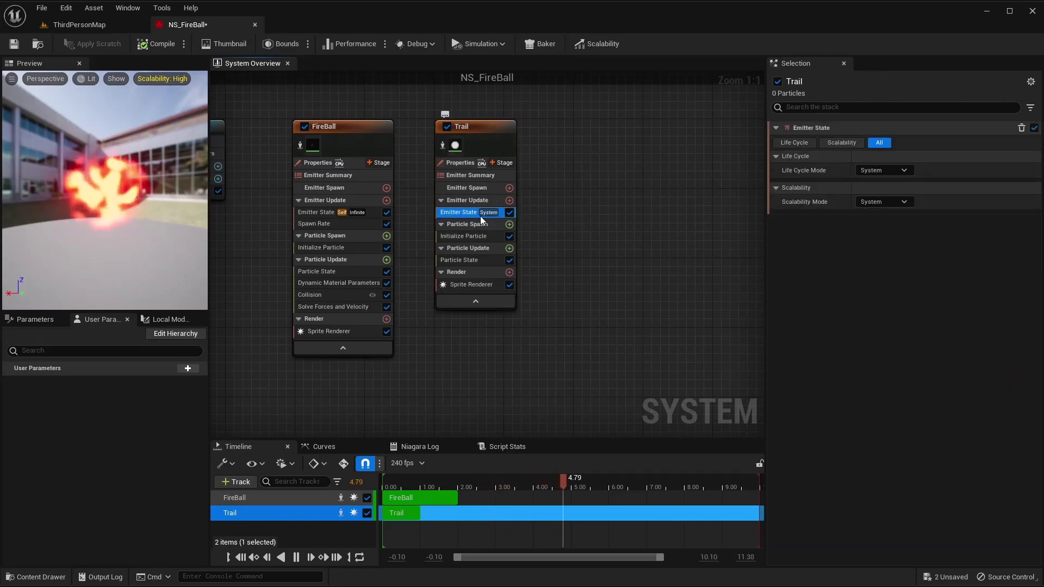
left_click(868, 169)
left_click(881, 201)
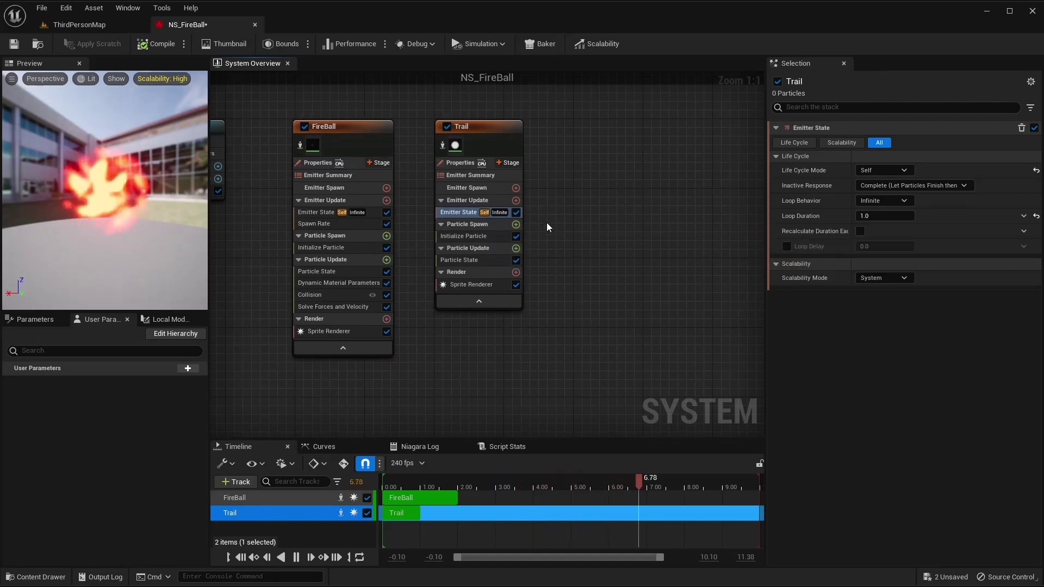
Add a Spawn Particles from Other Emitter module to Trail's Emitter Update stage
left_click(516, 224)
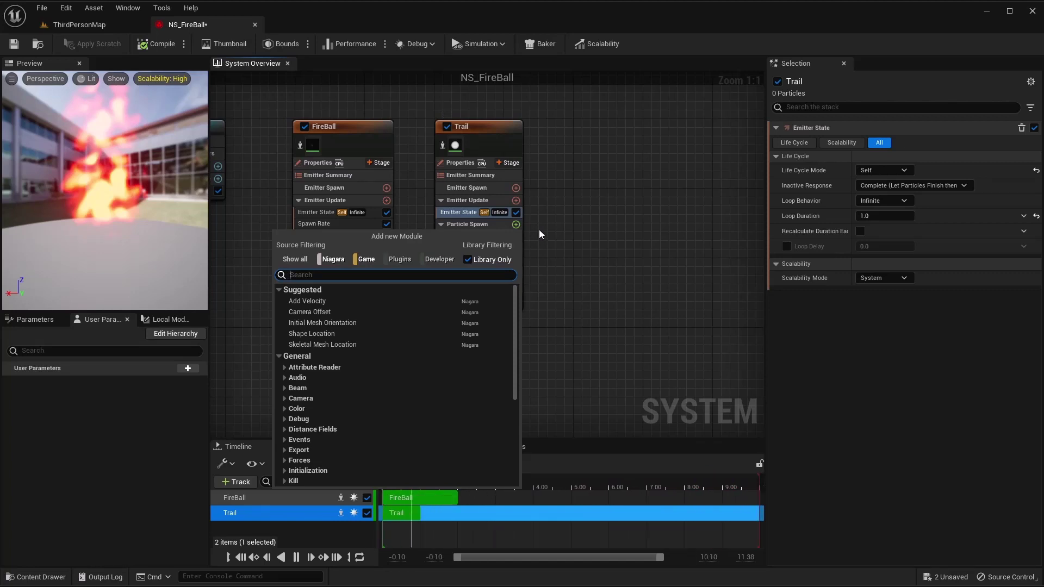
left_click(516, 200)
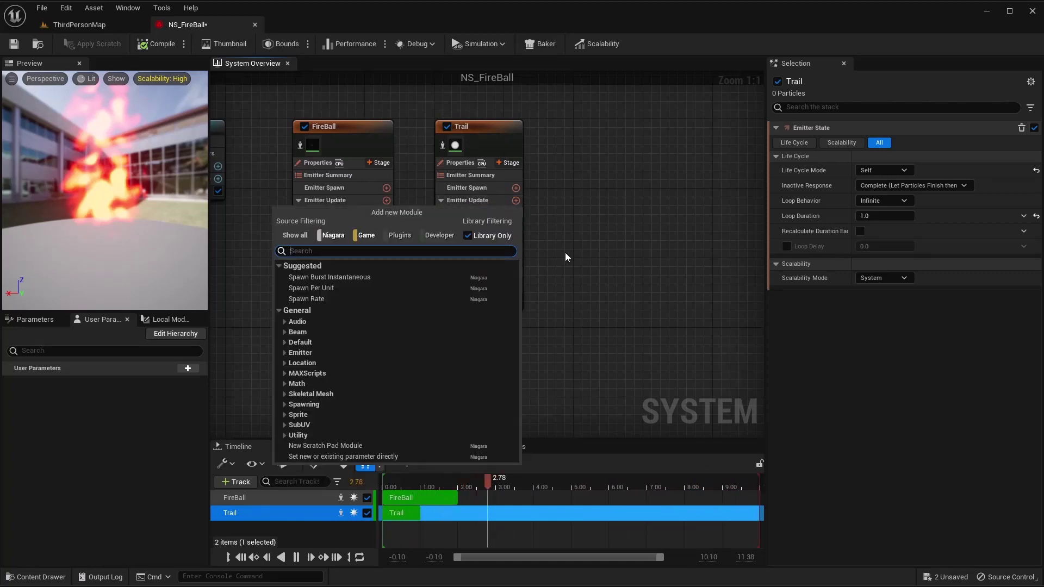
type("spawn")
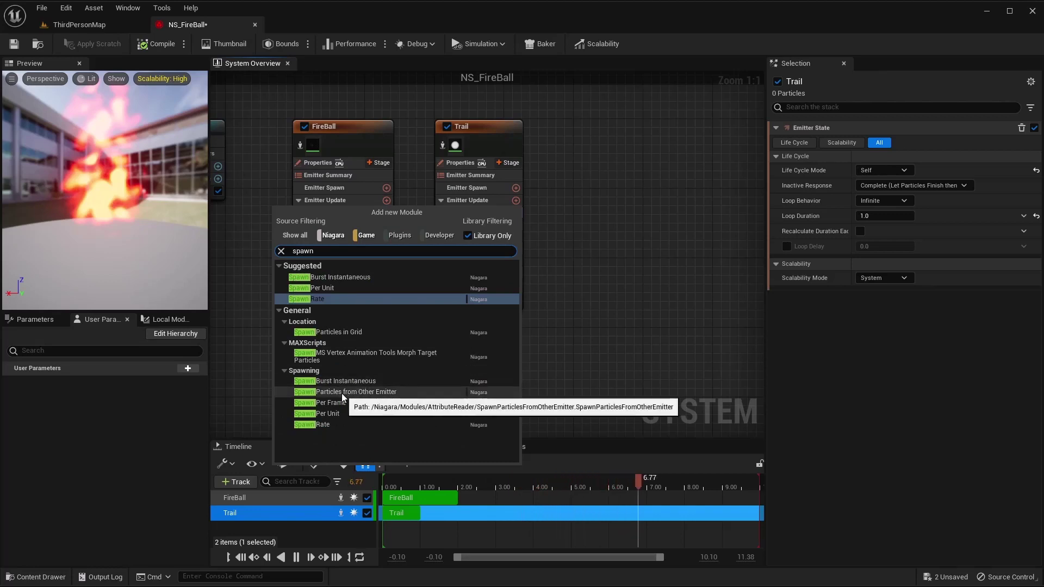
left_click(369, 392)
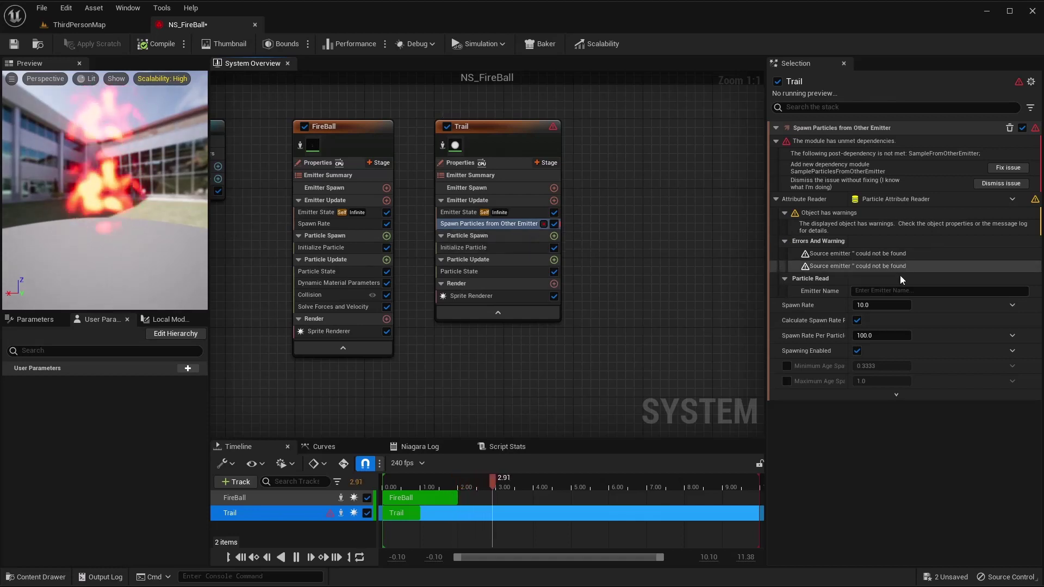
Set the spawn module's source emitter name to FireBall and fix the missing Sample Particles from Other Emitter and Solve Forces and Velocity dependencies
left_click(863, 292)
type("F")
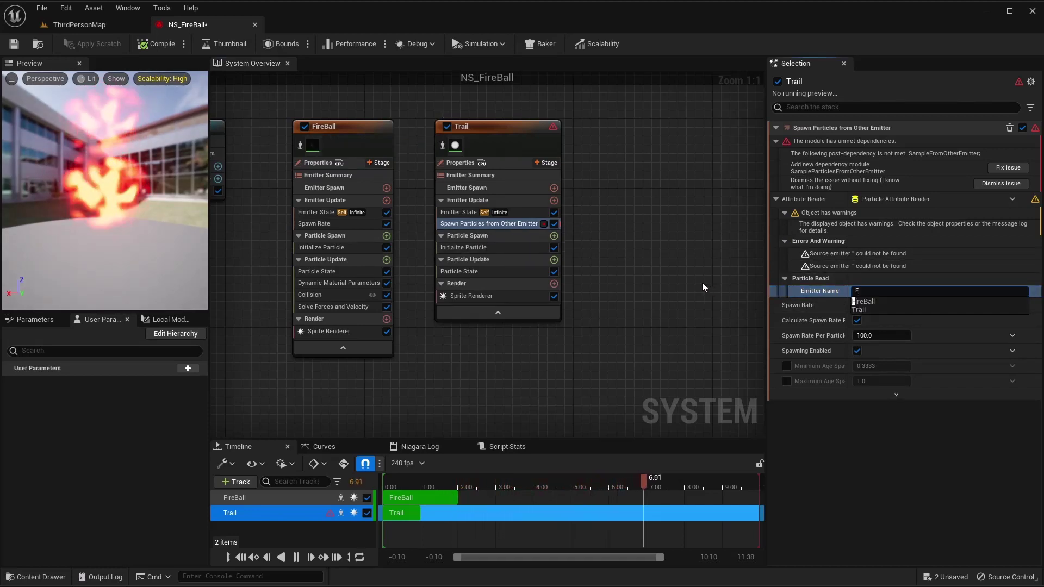
type("ireBall")
key("Return")
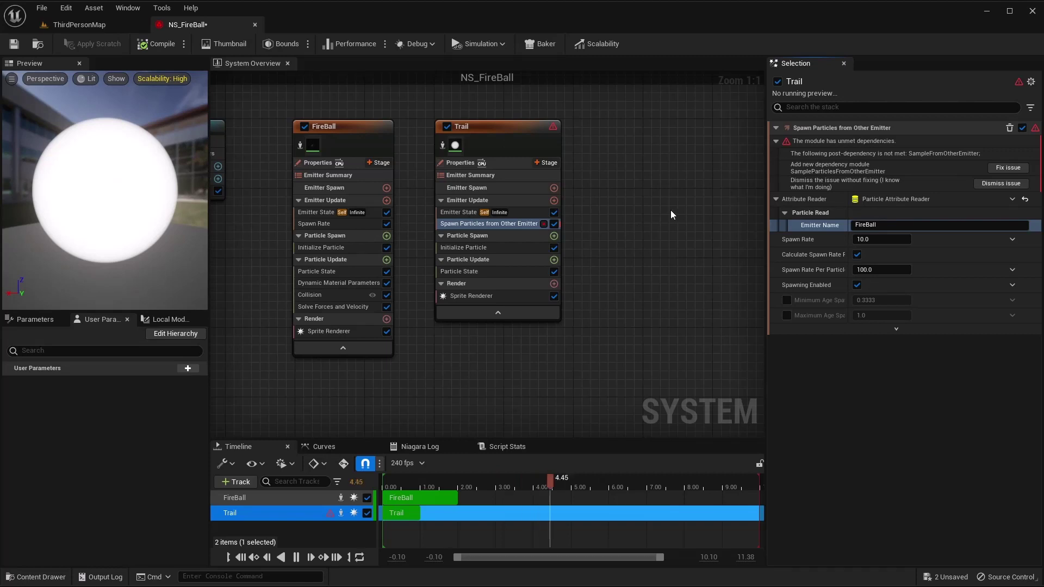
left_click(1005, 168)
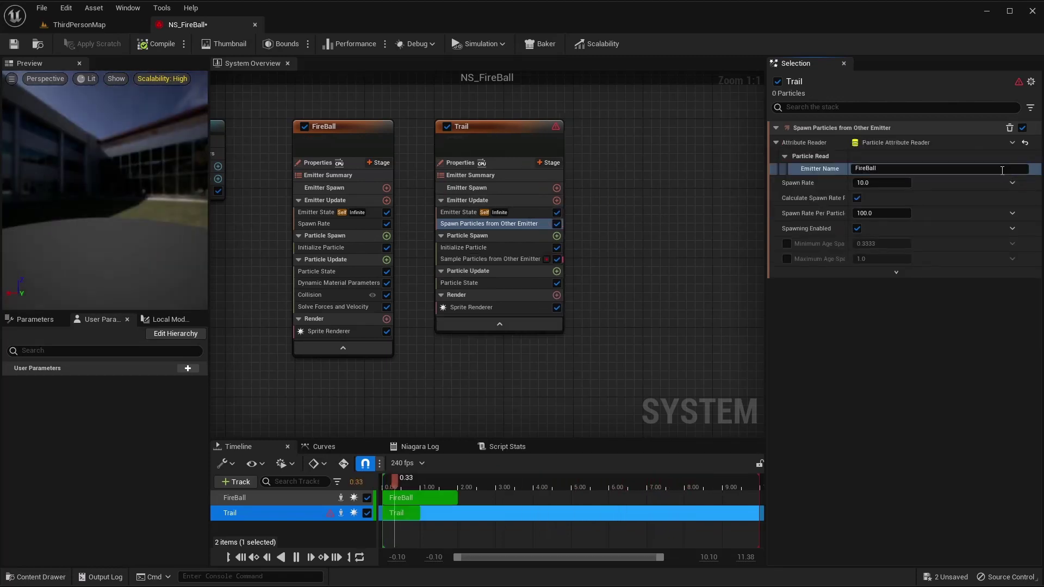
left_click(499, 261)
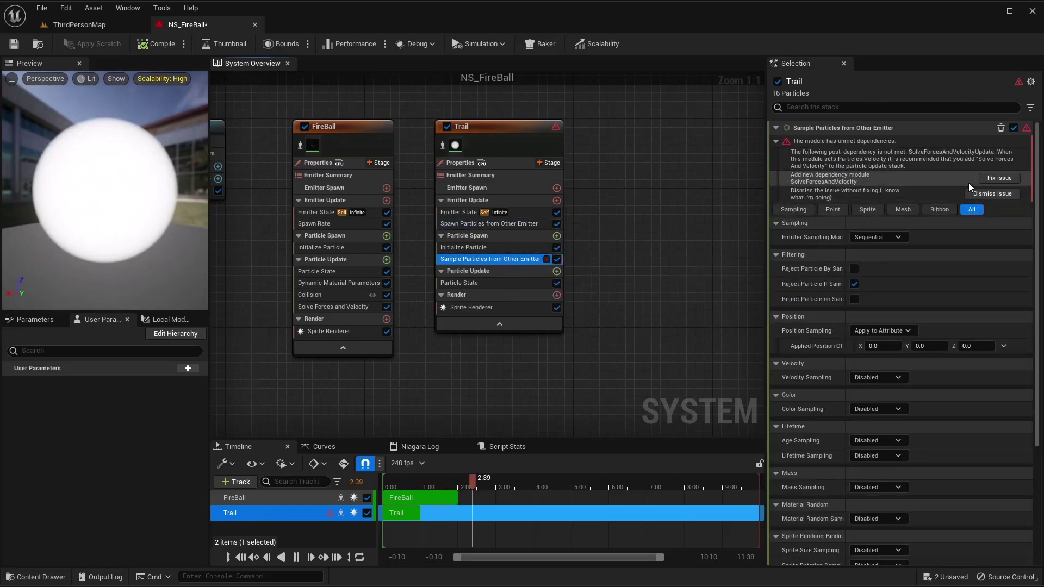
left_click(995, 177)
Set both Spawn Rate and Spawn Rate Per Particle to 250 in Trail's Spawn Particles from Other Emitter module
left_click(492, 224)
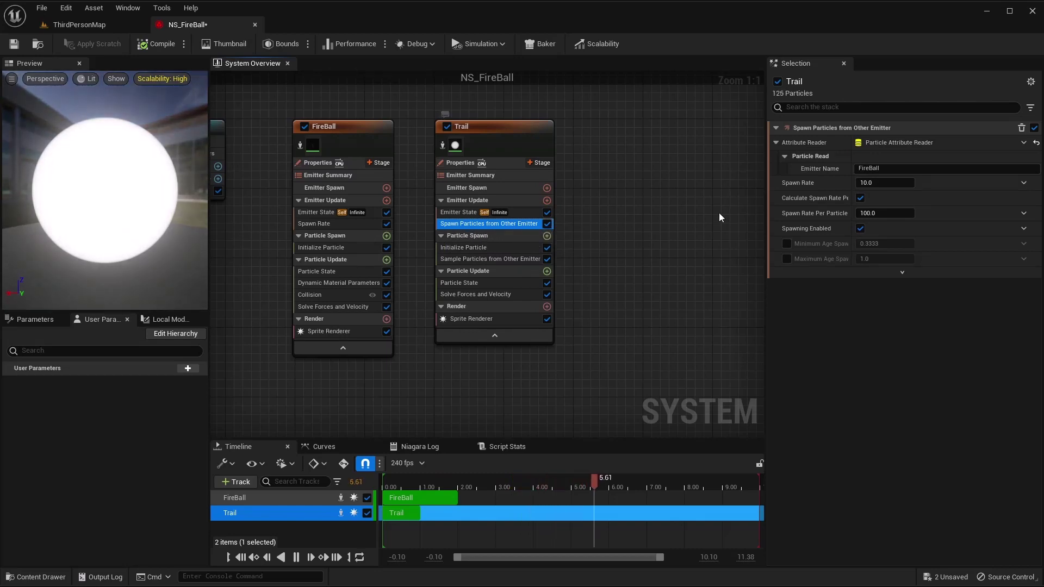
left_click(885, 182)
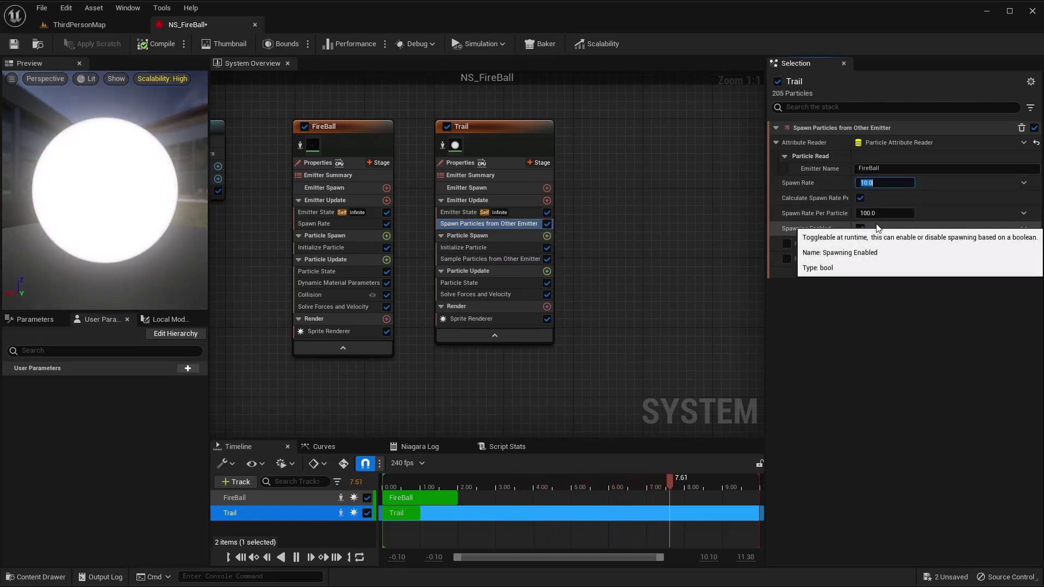
type("250")
key("Tab")
type("250")
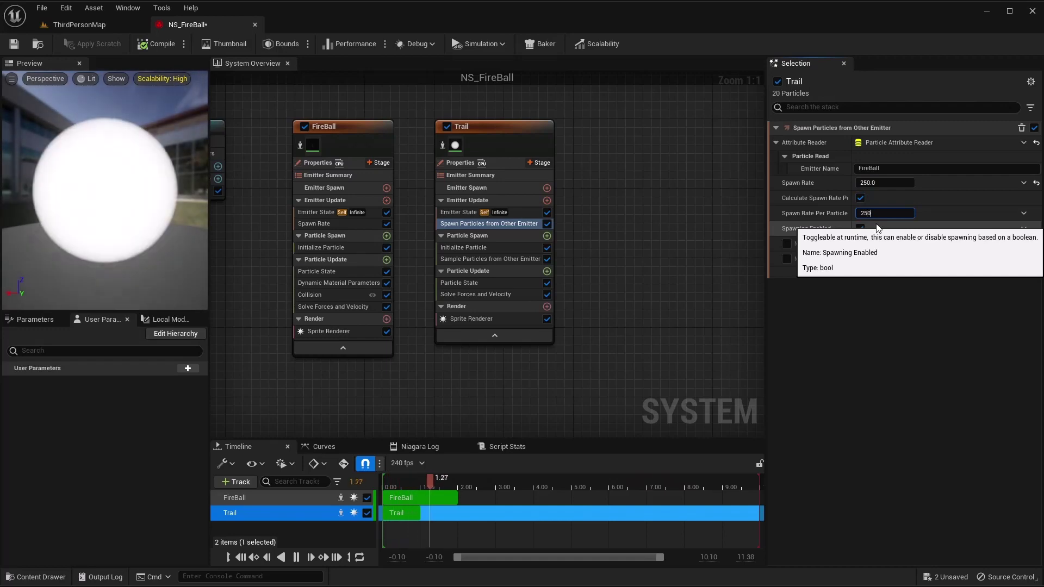
key("Return")
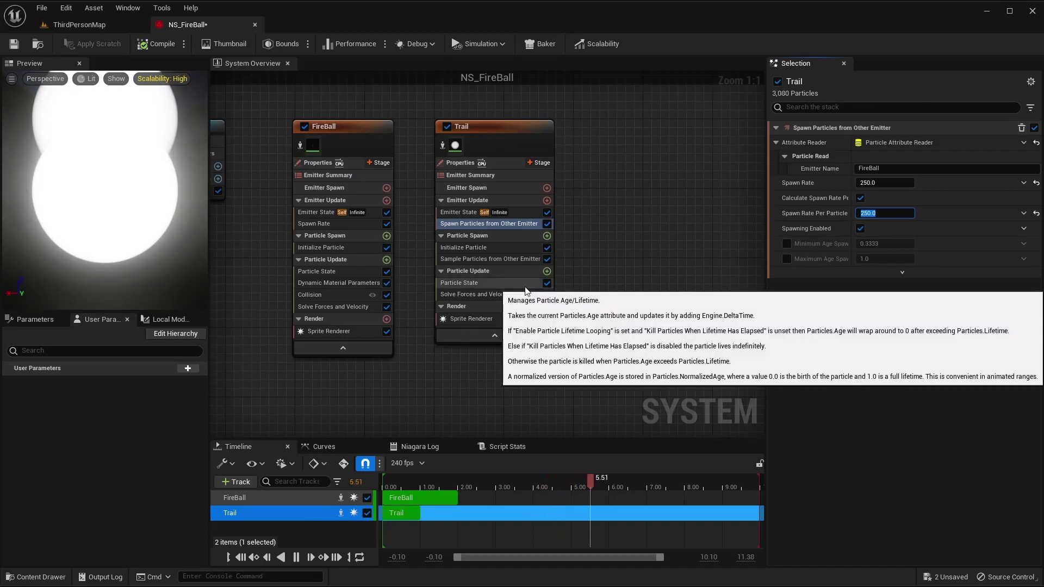
Set Trail's Initialize Particle lifetime to Random, with a minimum of 0.1 and a maximum of 0.2
left_click(458, 249)
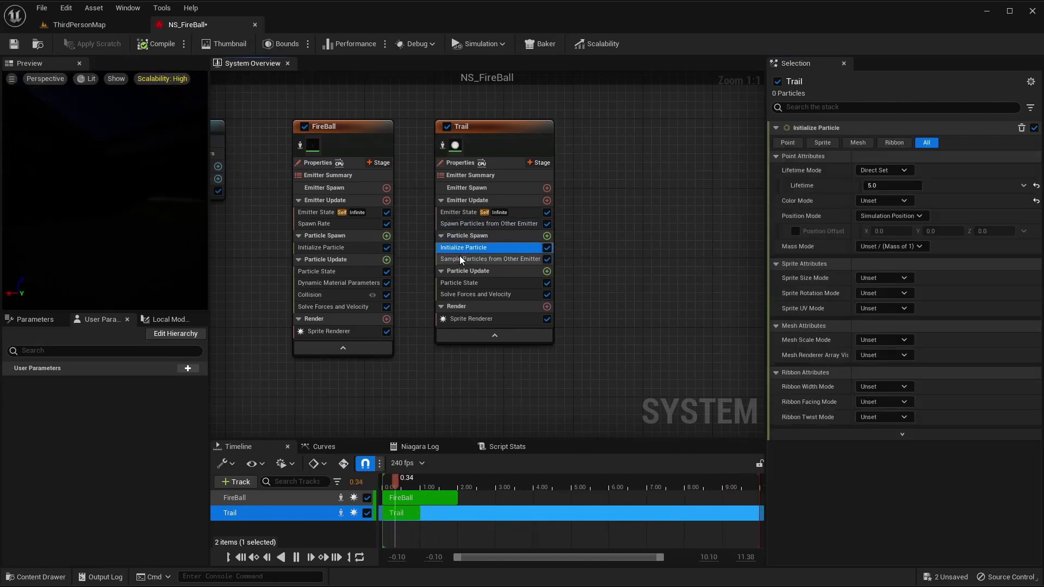
left_click(884, 170)
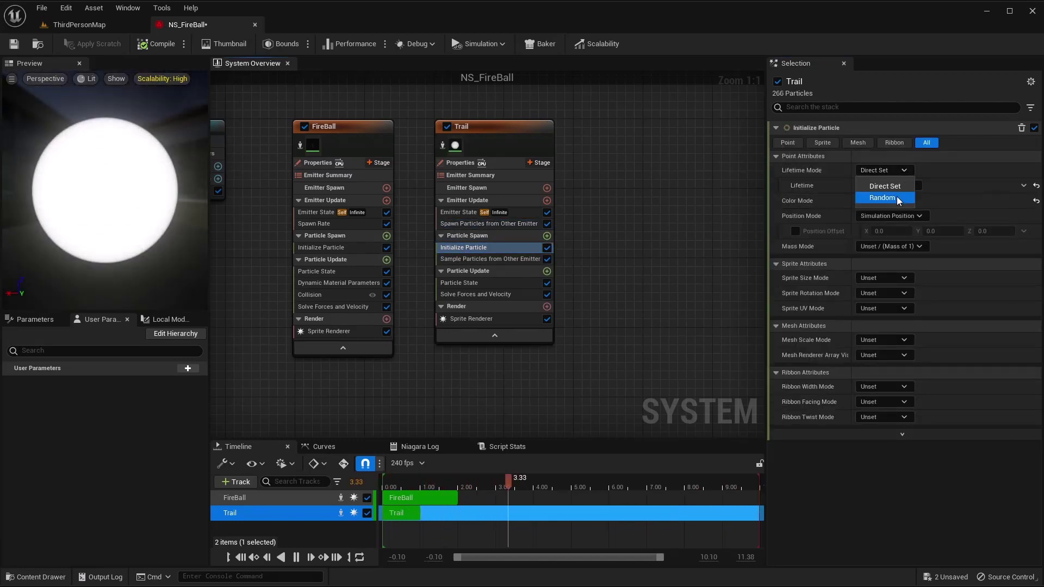
left_click(897, 201)
left_click(890, 186)
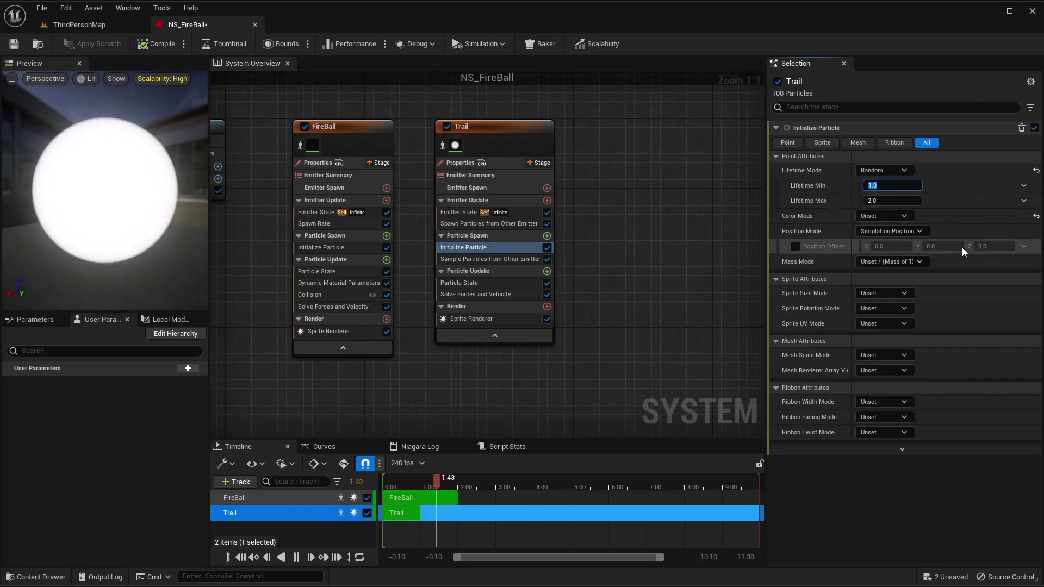
type("0.1")
key("Tab")
type("0.")
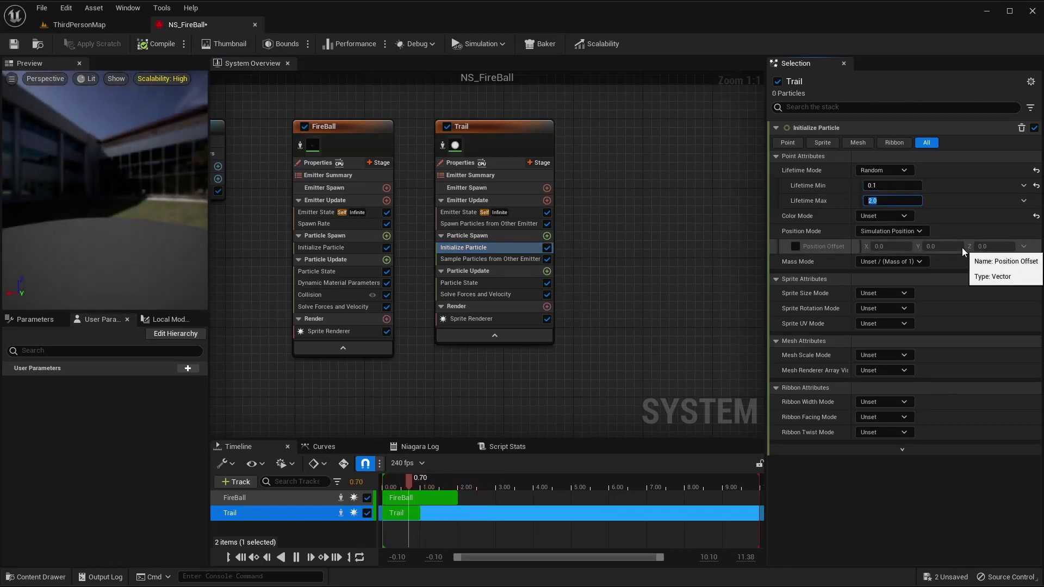
type("2")
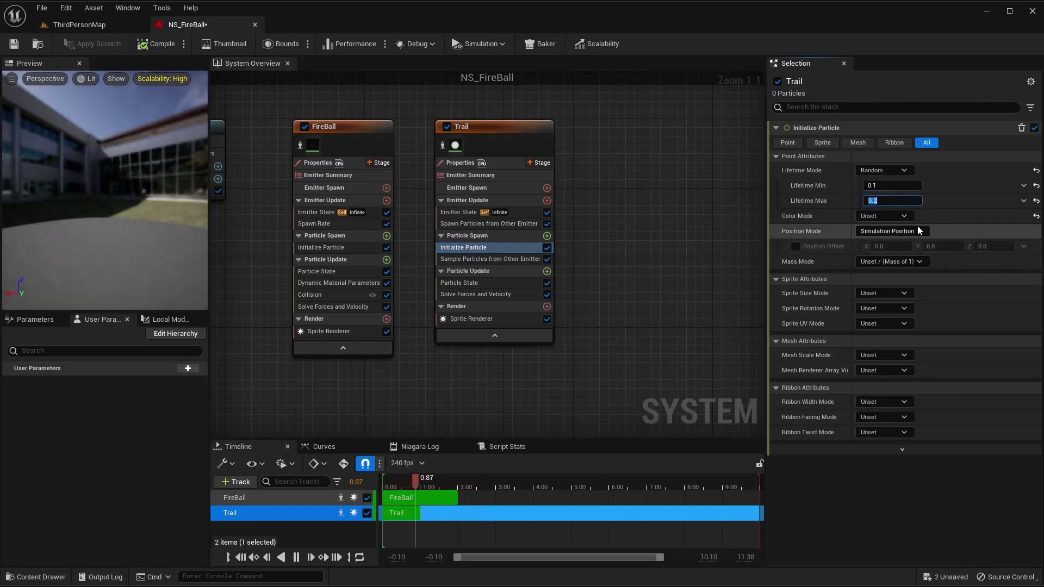
key("Return")
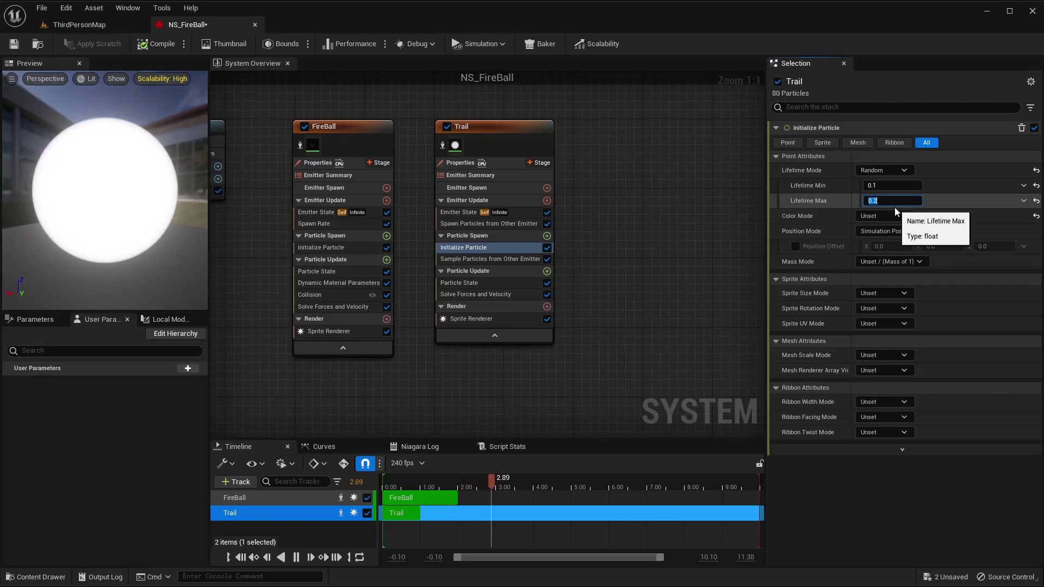
Set the Color Mode of Trail's Initialize Particle to Direct Set, with a red value of 500 and green of 6
left_click(885, 217)
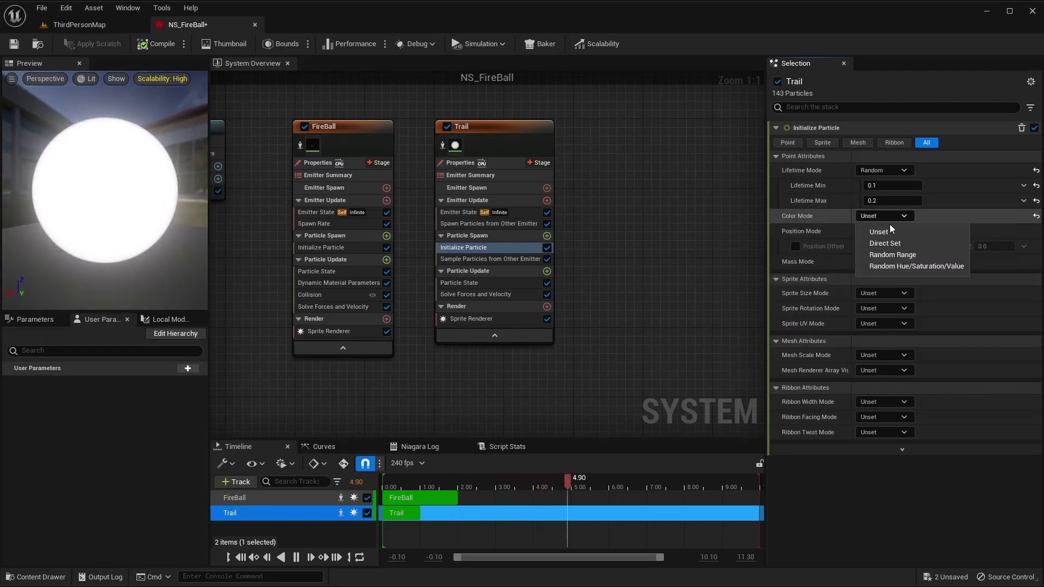
left_click(881, 231)
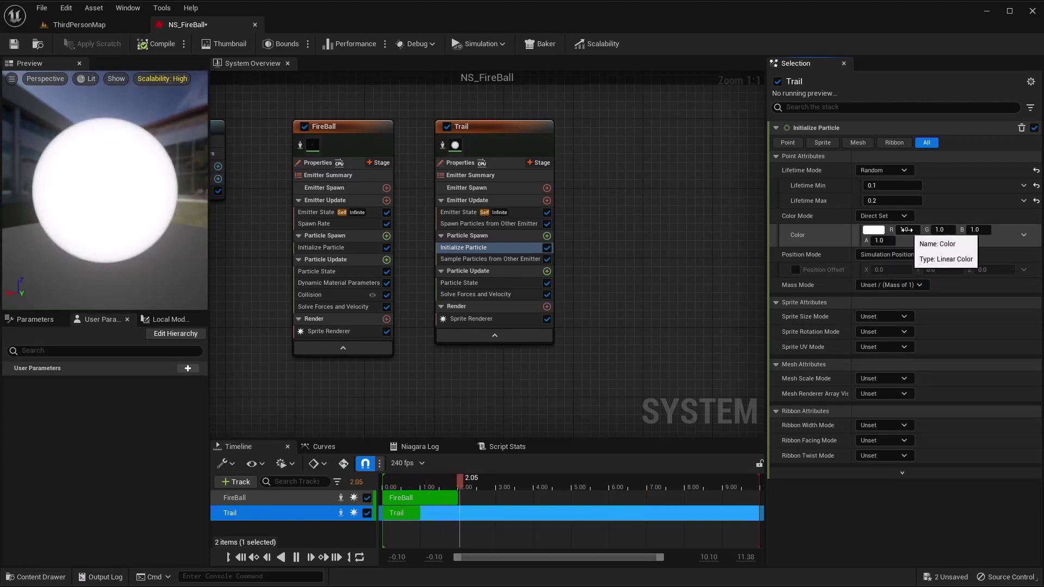
left_click(905, 229)
type("500")
key("Tab")
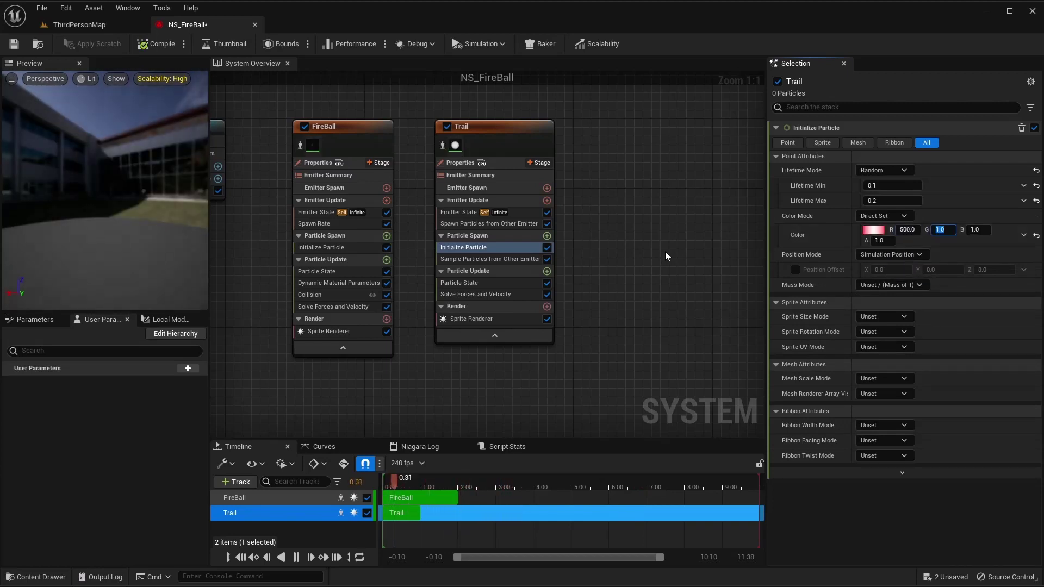
type("6")
key("Tab")
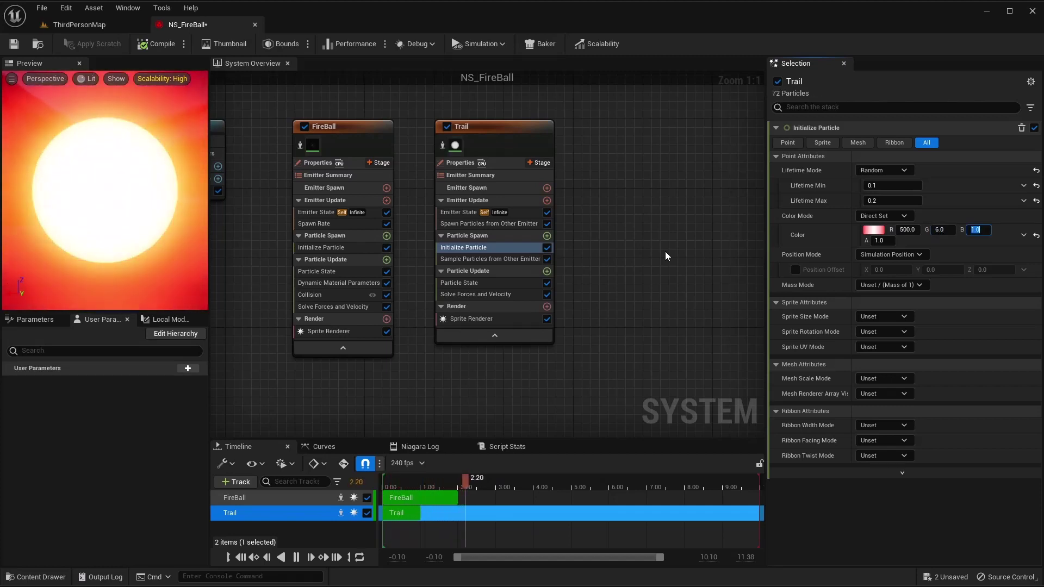
Set the green value of Trail's initial particle color to 60
key("shift+Tab")
type("60")
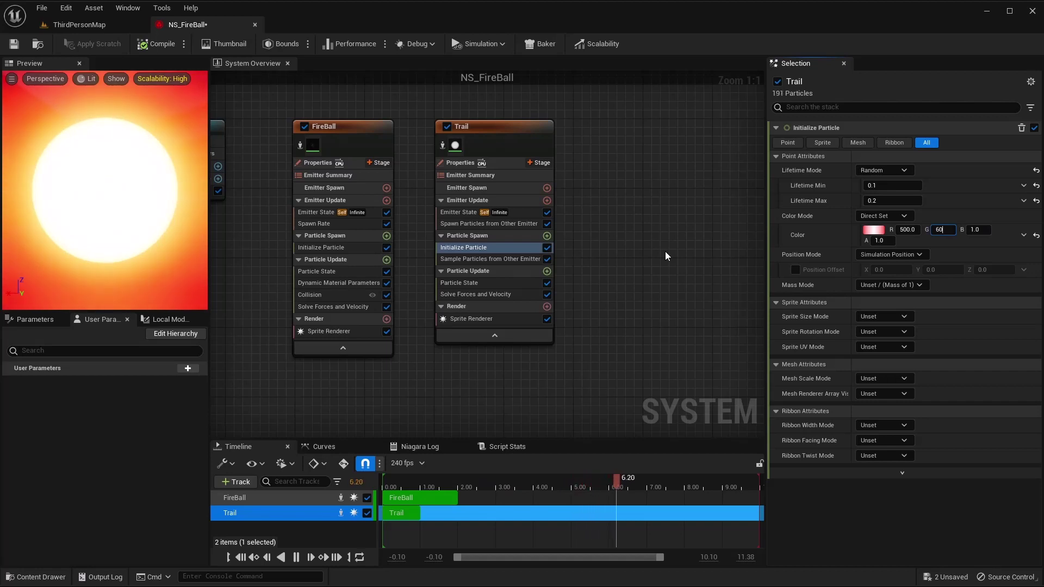
key("shift+Tab")
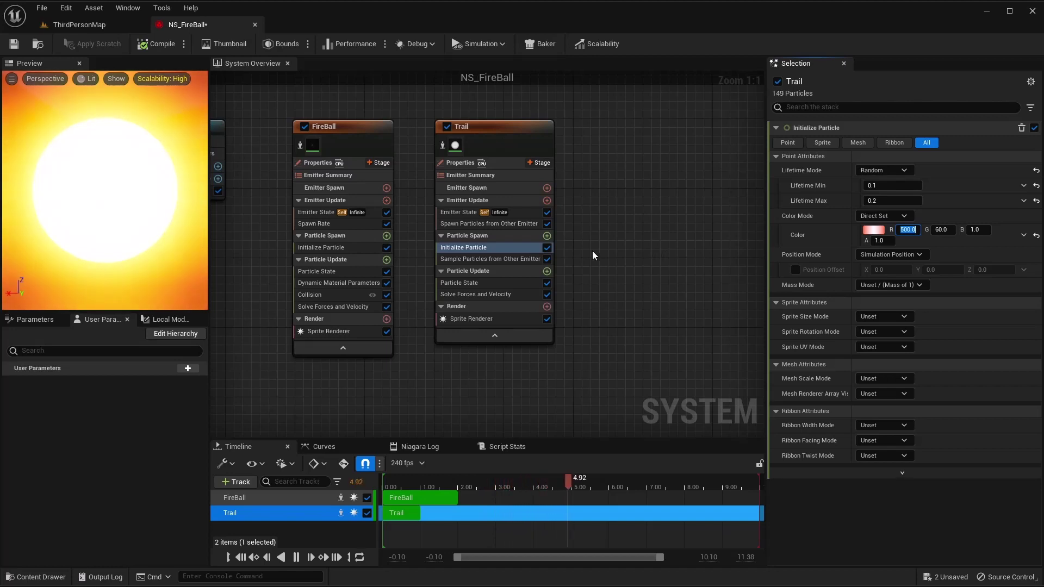
left_click(683, 253)
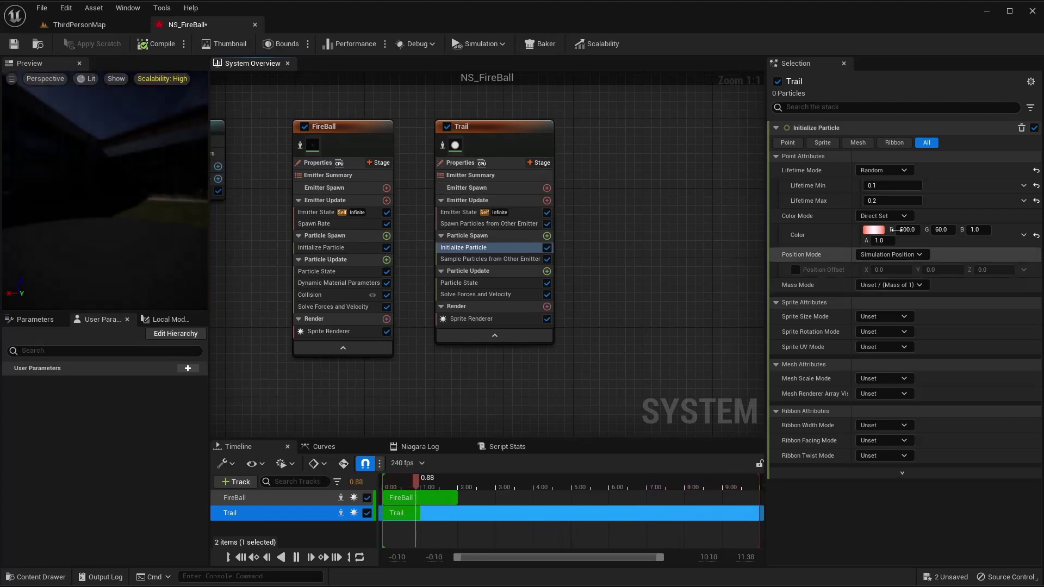
Compile and save the system, and set the green value of Trail's initial particle color to 6
left_click(161, 44)
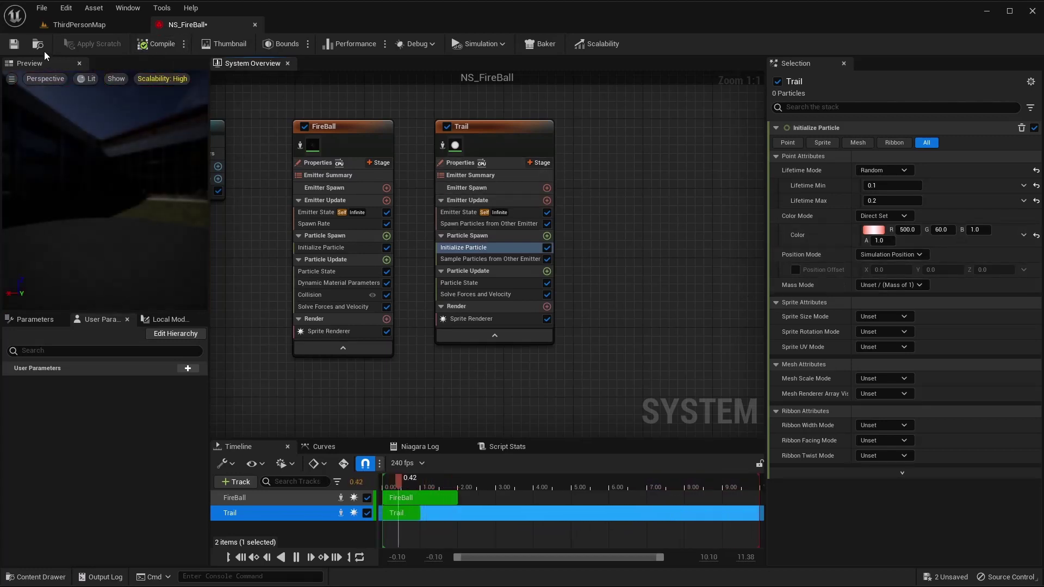
left_click(14, 44)
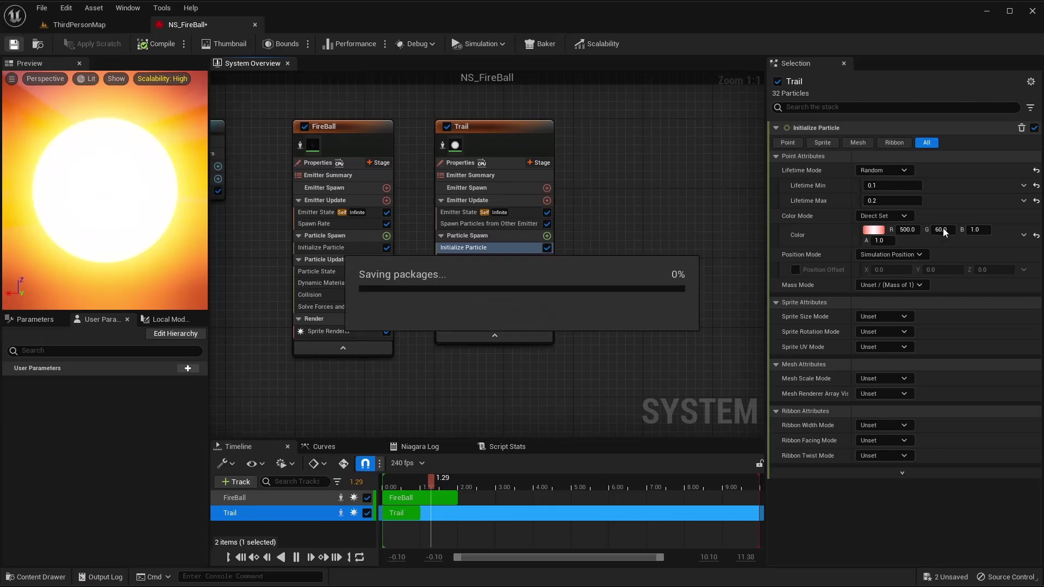
type("6")
key("Return")
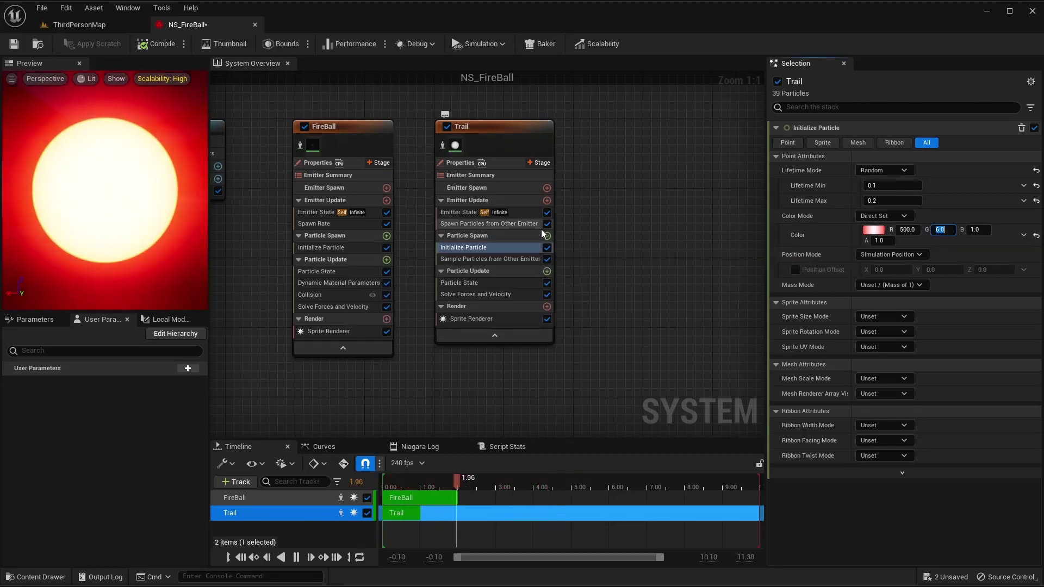
Add a Scale Sprite Size module to Trail's Particle Update stage and apply the linear ramp-down curve template
left_click(83, 233)
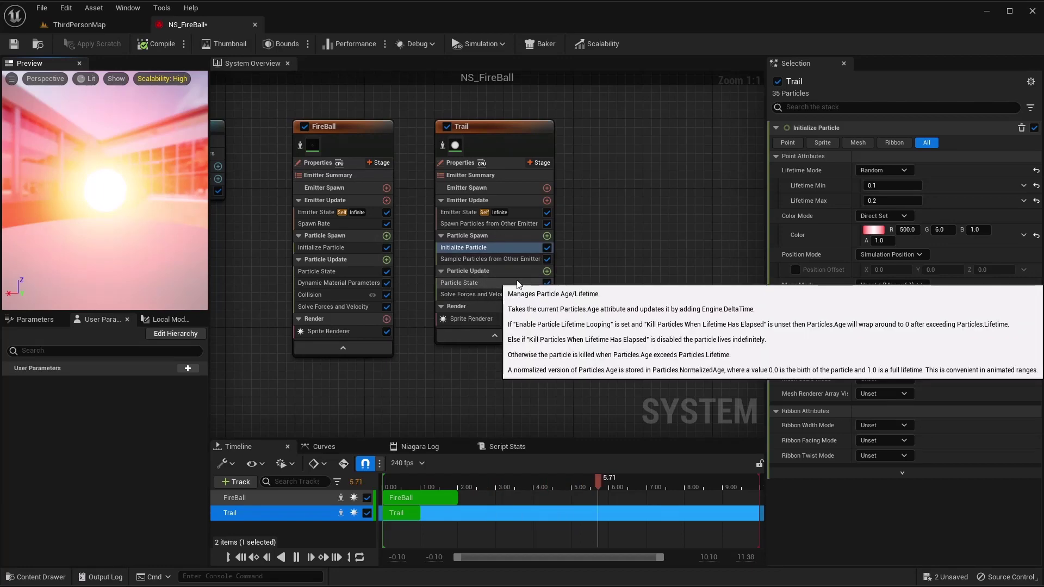
left_click(547, 271)
type("scale")
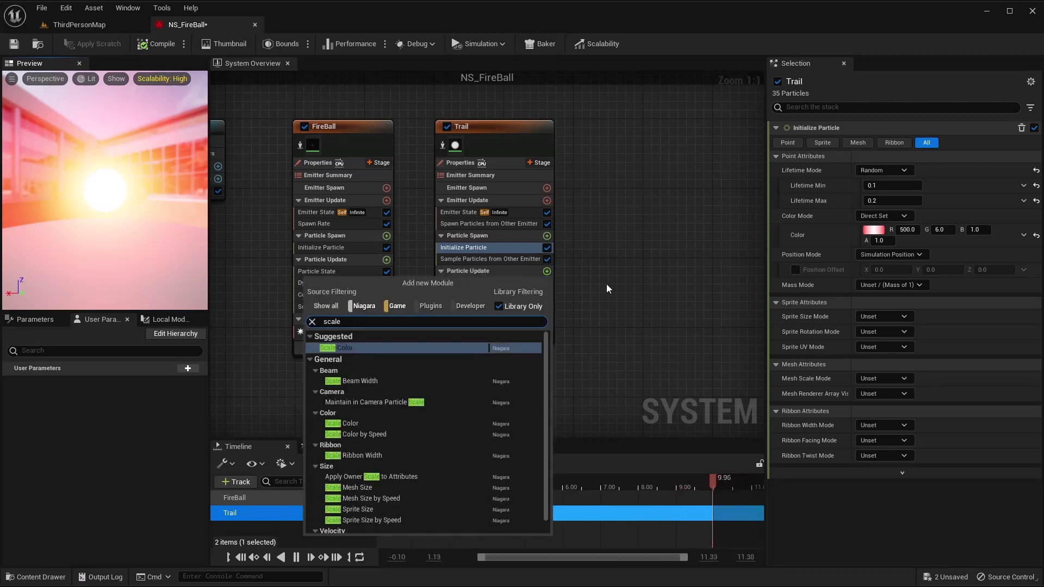
type(" sprite")
key("Return")
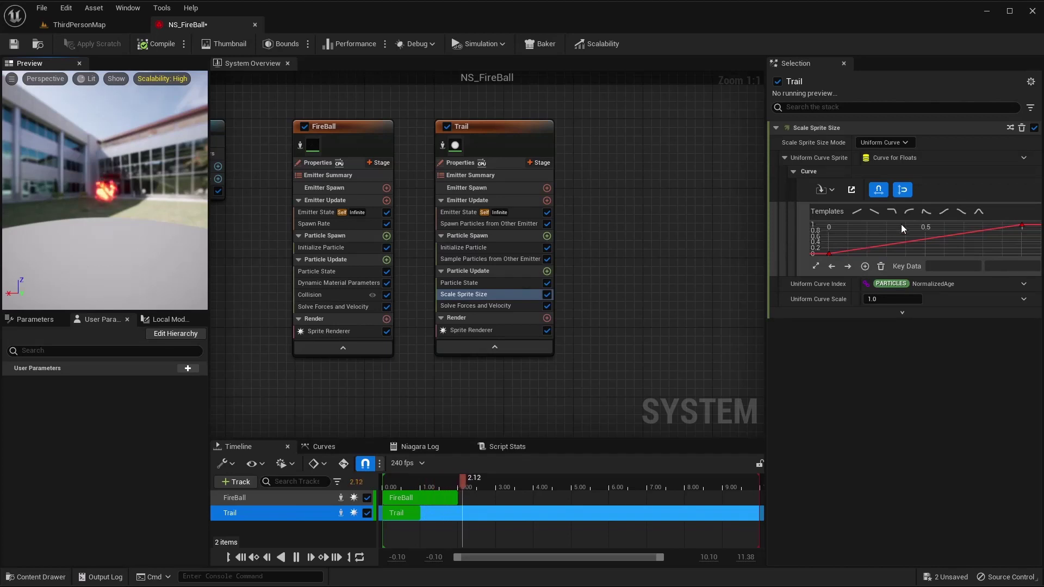
left_click(872, 211)
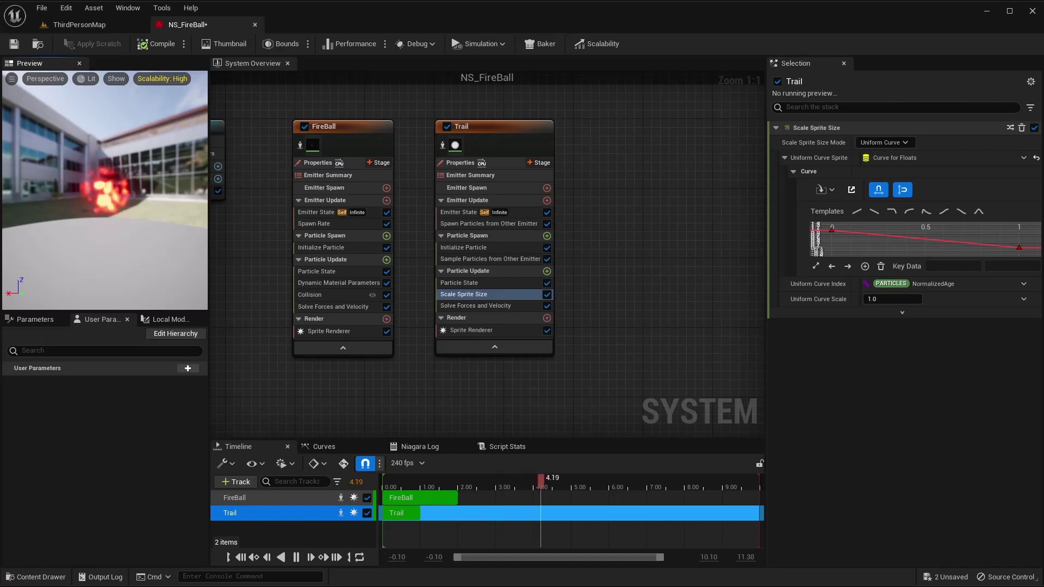
Set the Sprite Size Mode of Trail's Initialize Particle to Uniform with a size of 20, and compile the system
left_click(479, 247)
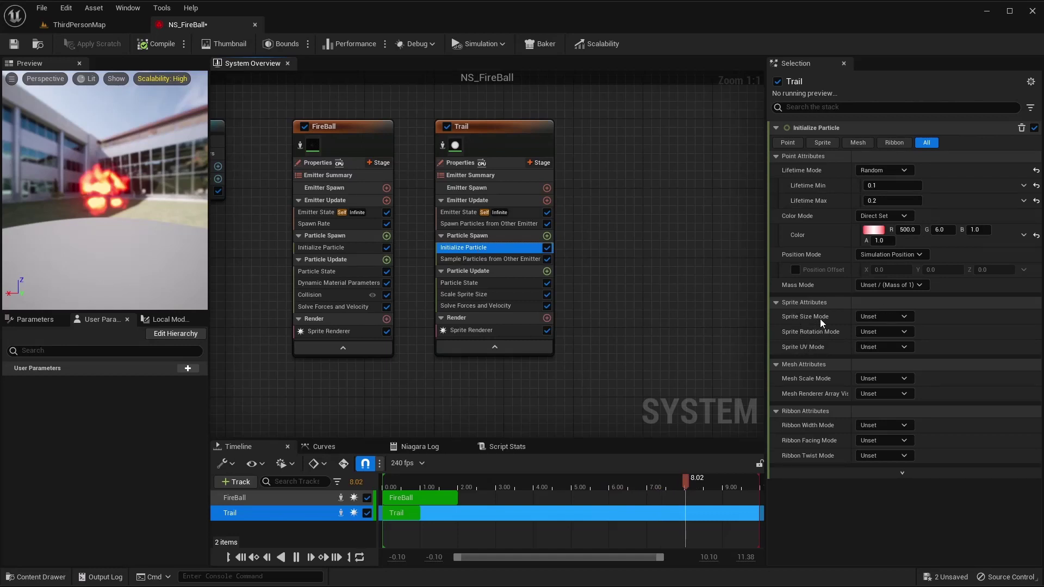
left_click(883, 316)
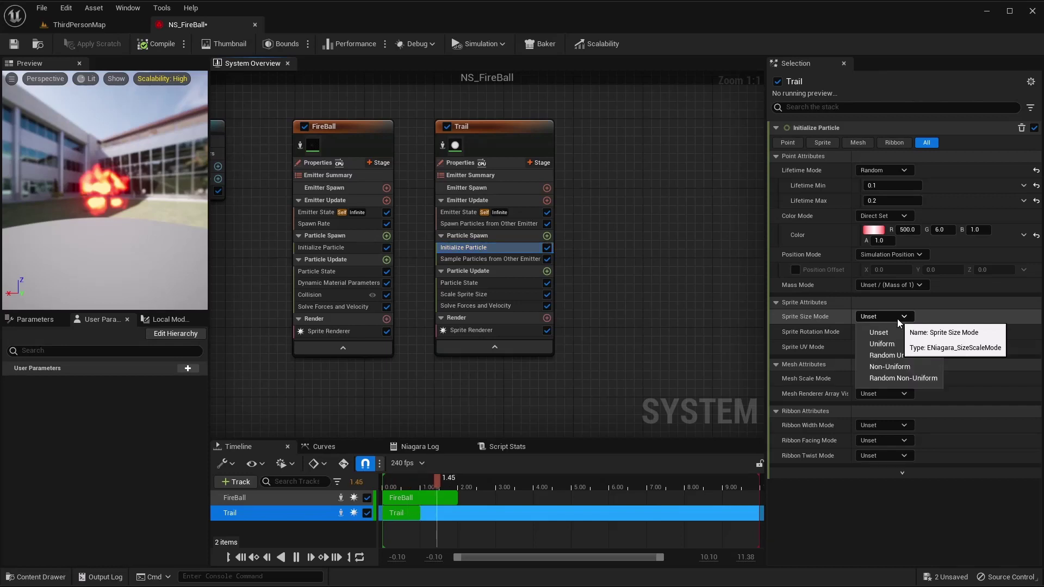
left_click(873, 340)
left_click(900, 331)
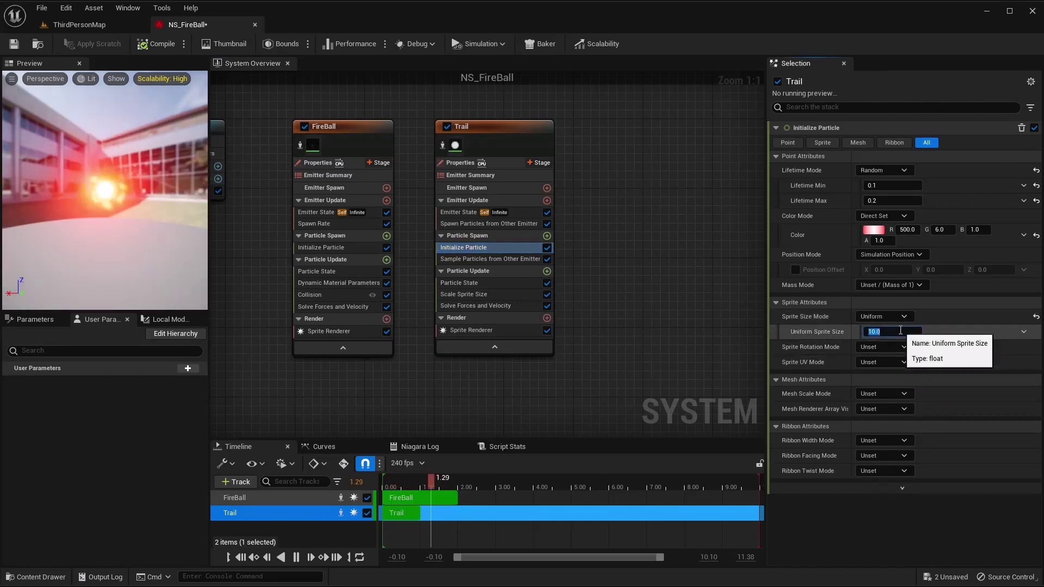
type("20")
key("Return")
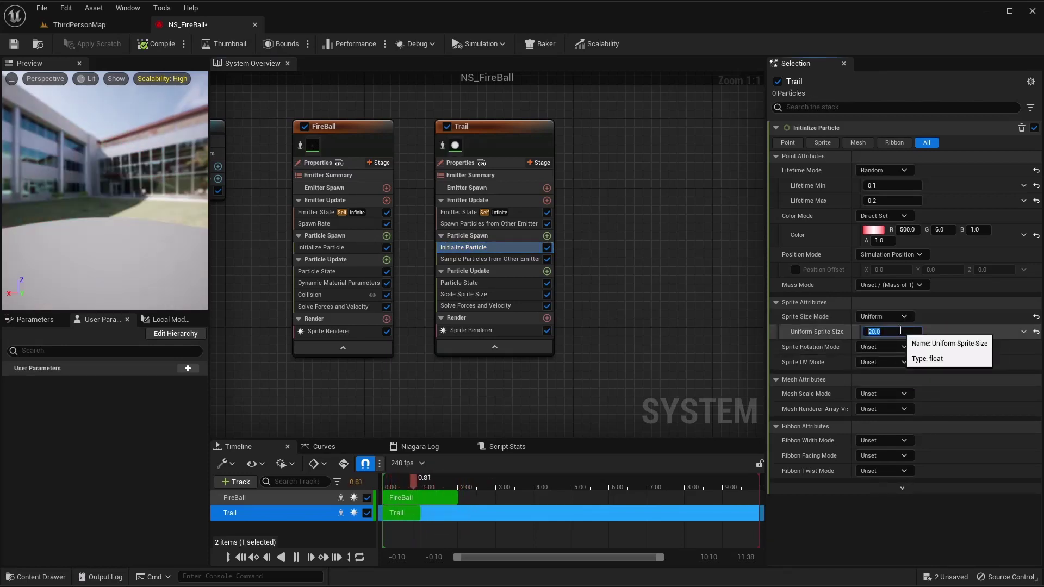
left_click(155, 44)
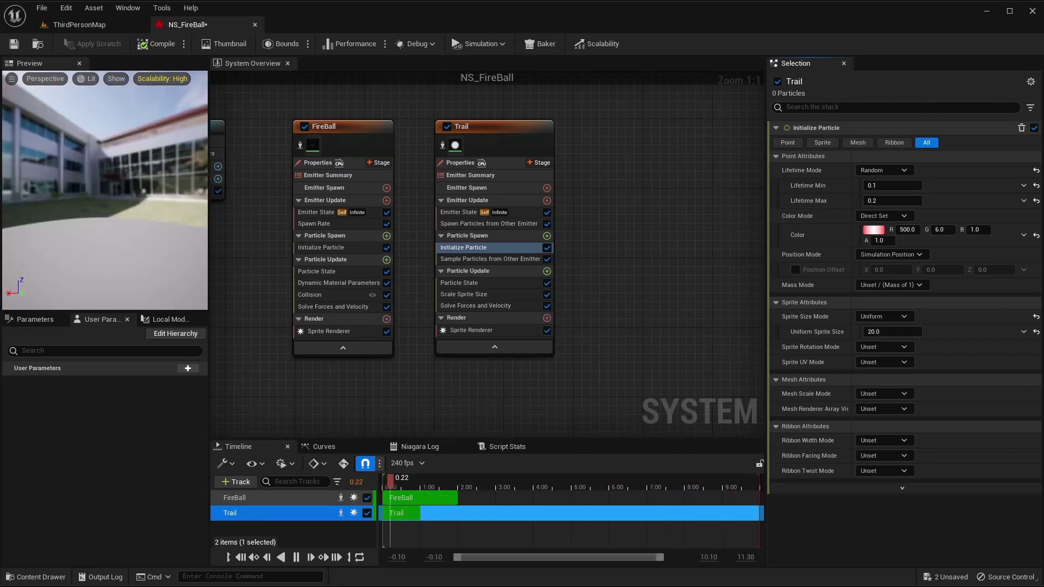
Set the Loop Duration in Trail's Emitter State to 2 and compile the system
left_click(475, 213)
left_click(882, 215)
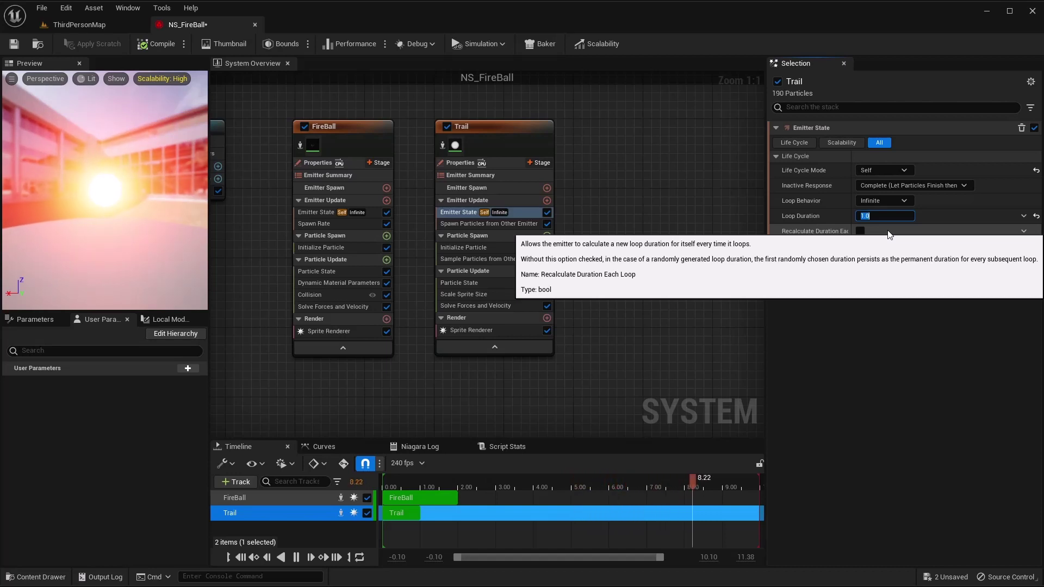
type("2")
key("Return")
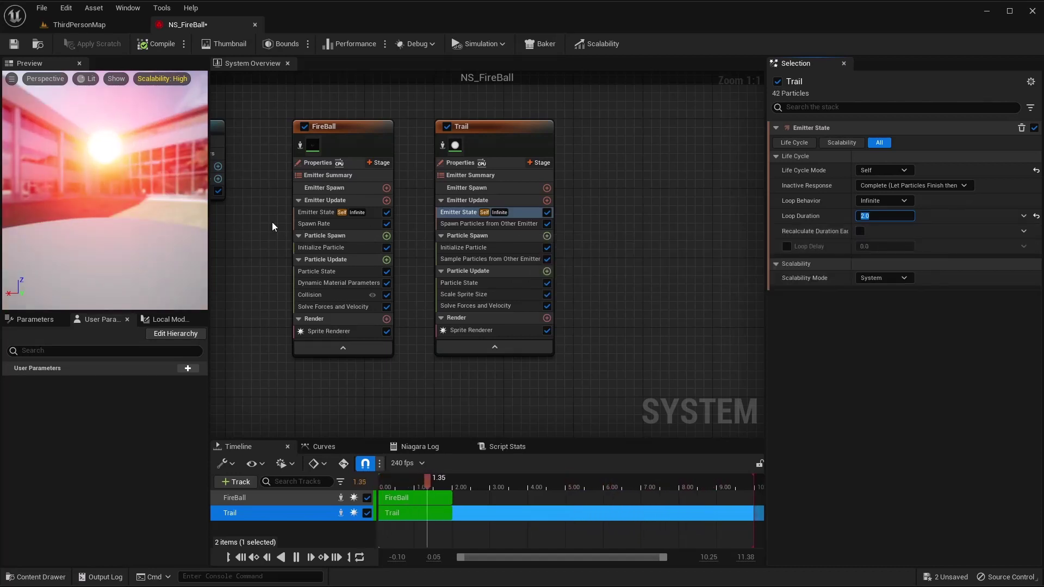
left_click(159, 46)
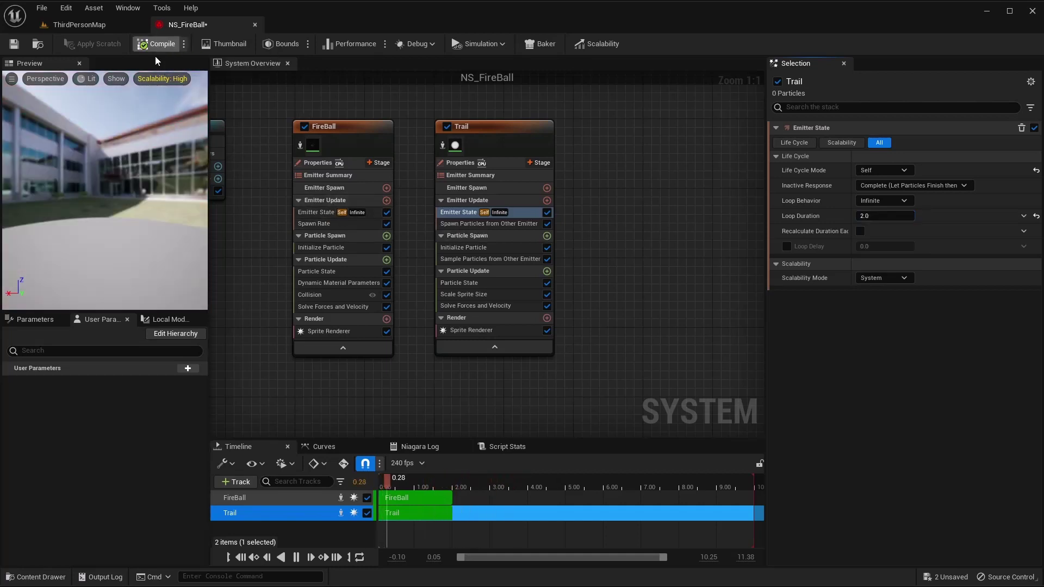
Set the blue value of Trail's initial particle color to 0
left_click(466, 248)
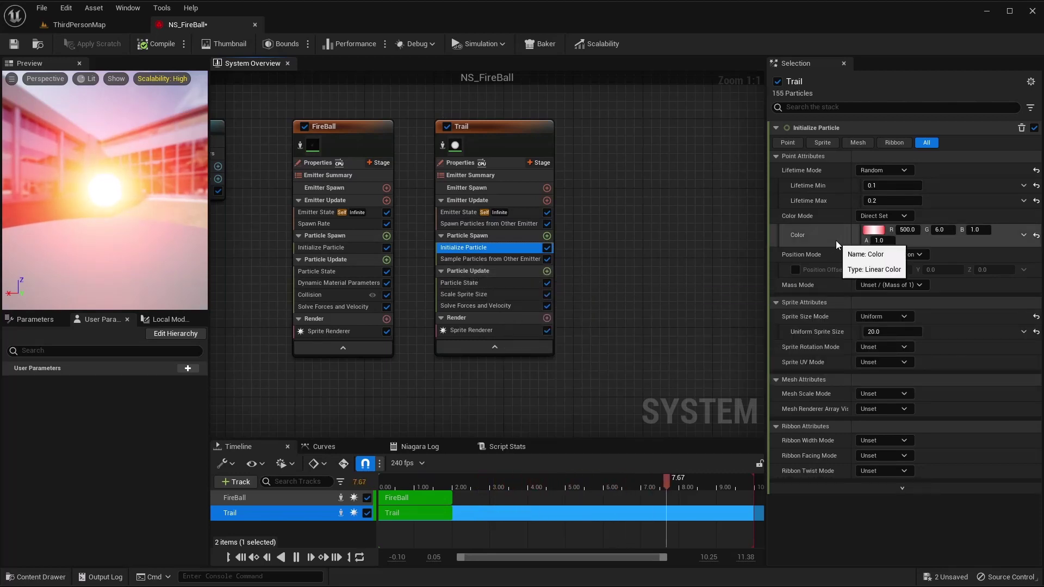
left_click(941, 229)
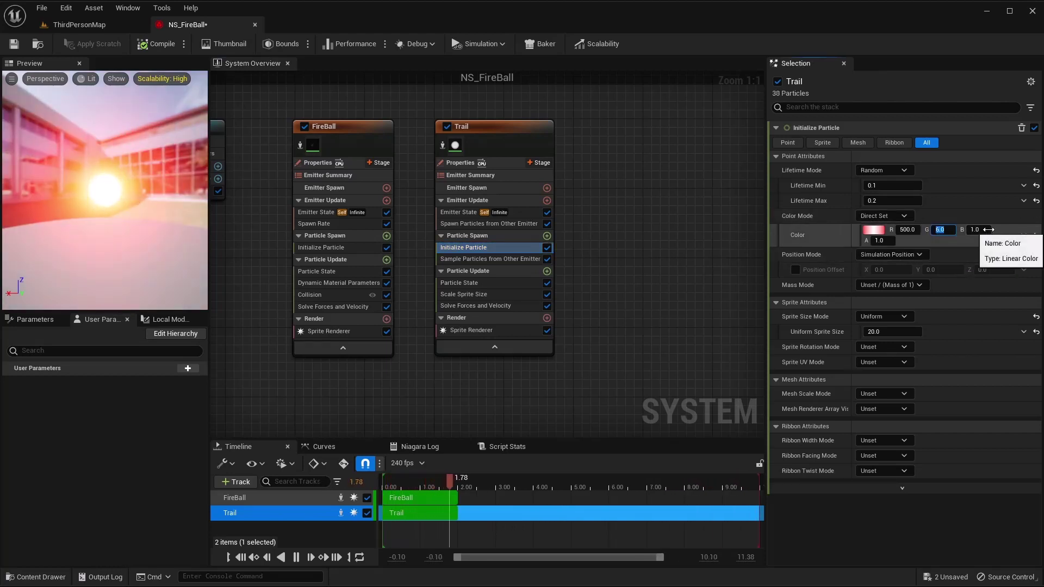
left_click(978, 230)
type("0")
key("Return")
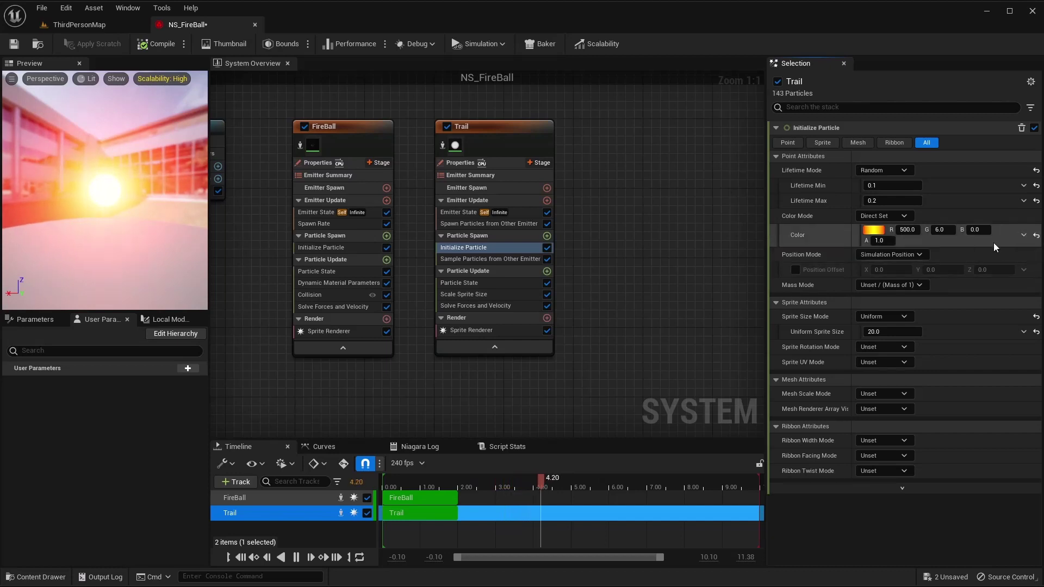
Raise the green value of Trail's initial particle color to 60, and compile and save the system
left_click(942, 230)
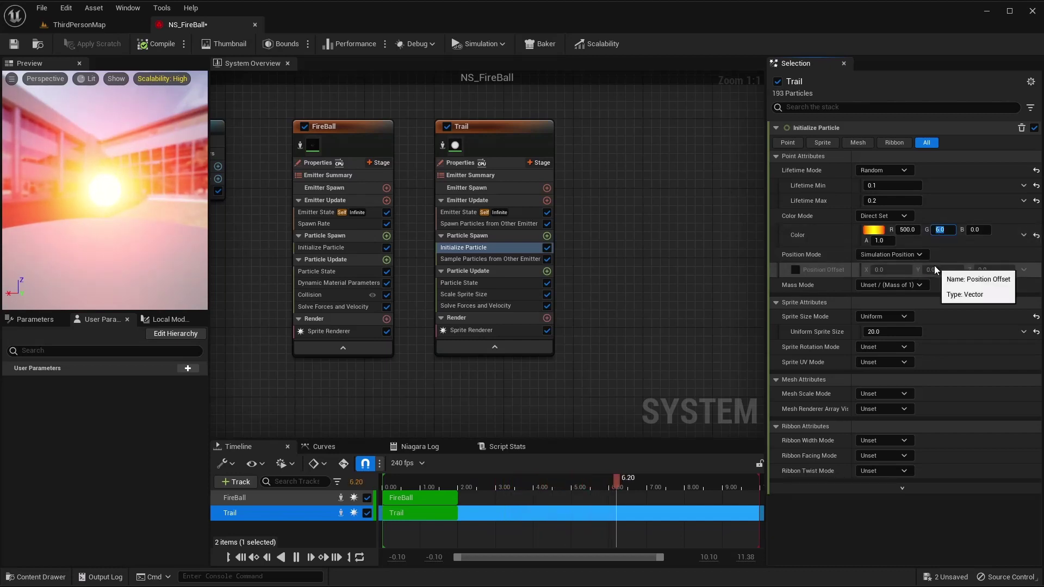
type("60")
key("Return")
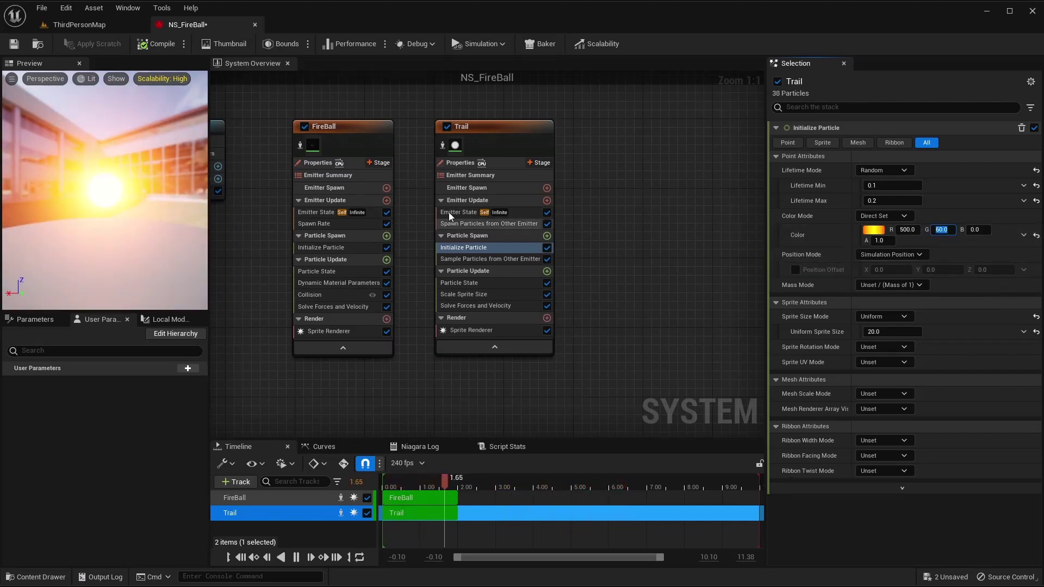
left_click(153, 46)
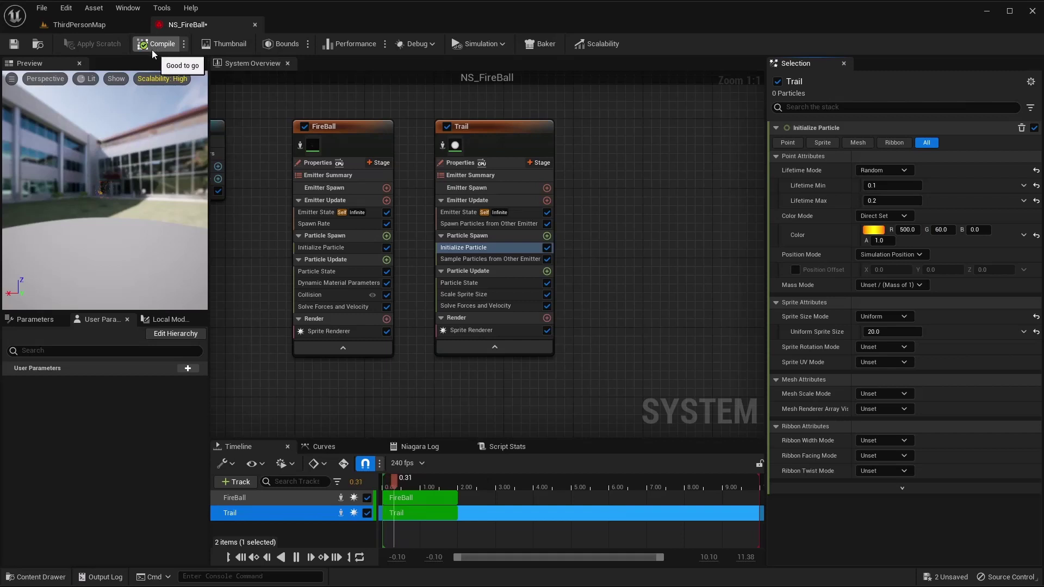
left_click(14, 44)
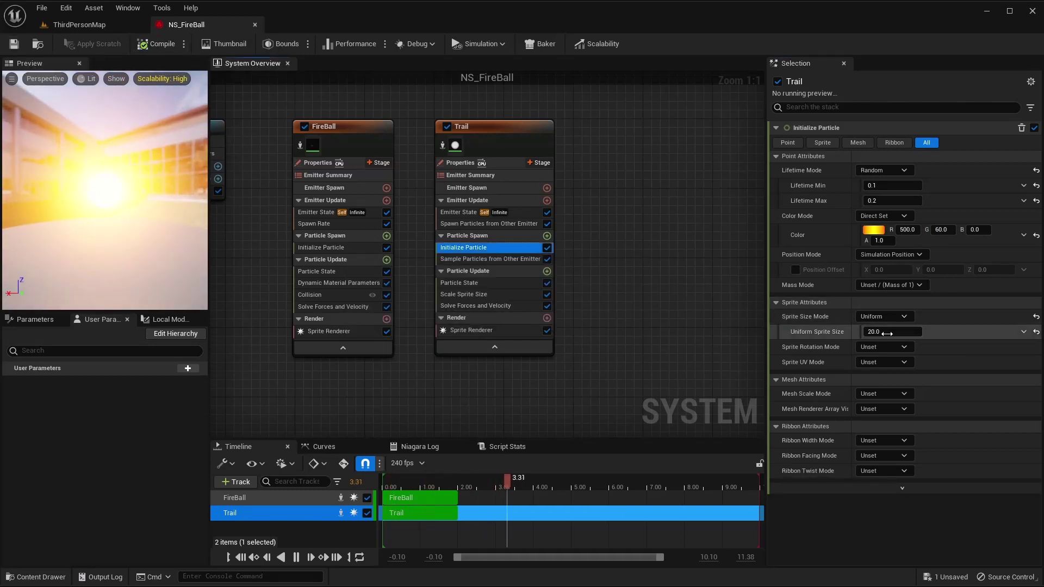
Add a Drag module to Trail's Particle Update stage and set its Drag value to 0.25
left_click(472, 294)
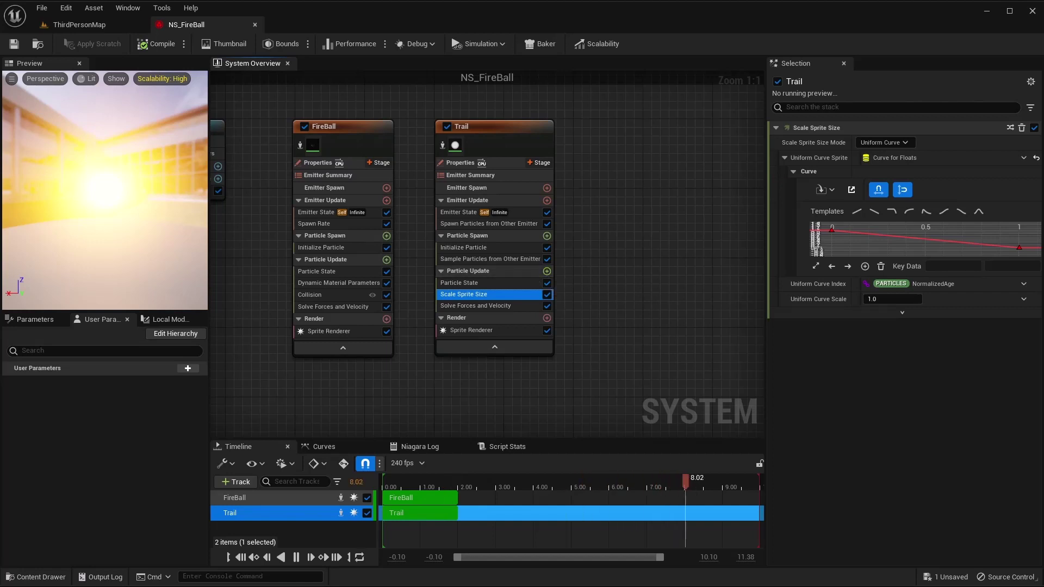
left_click(547, 270)
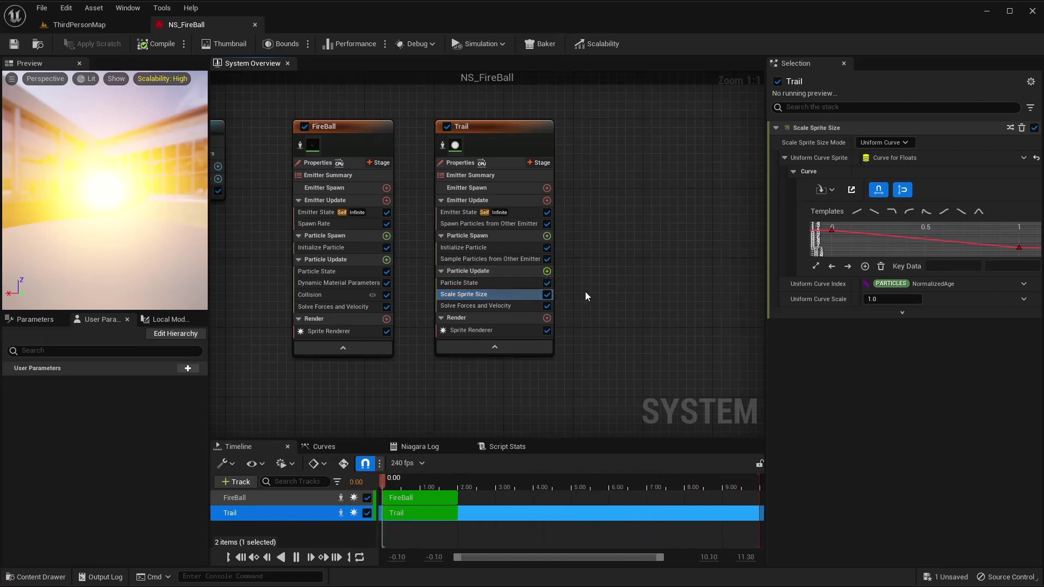
type("dra")
left_click(348, 378)
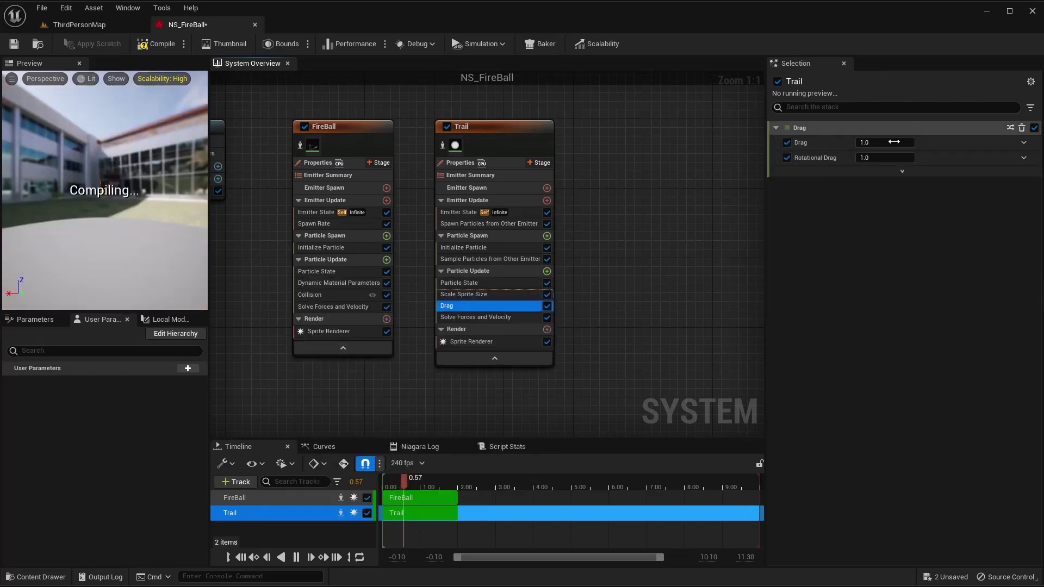
left_click(892, 142)
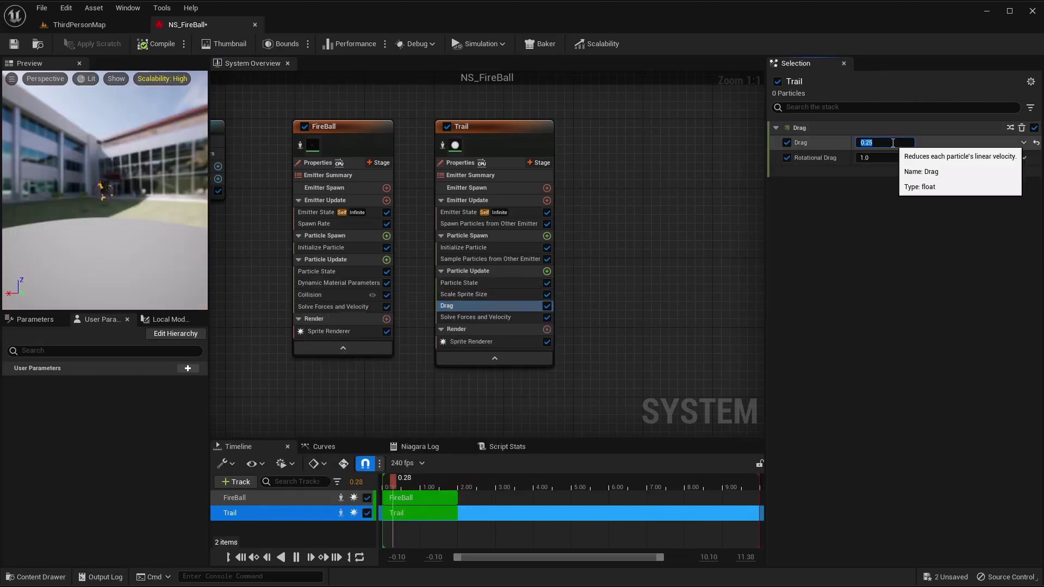
type("0.25")
key("Return")
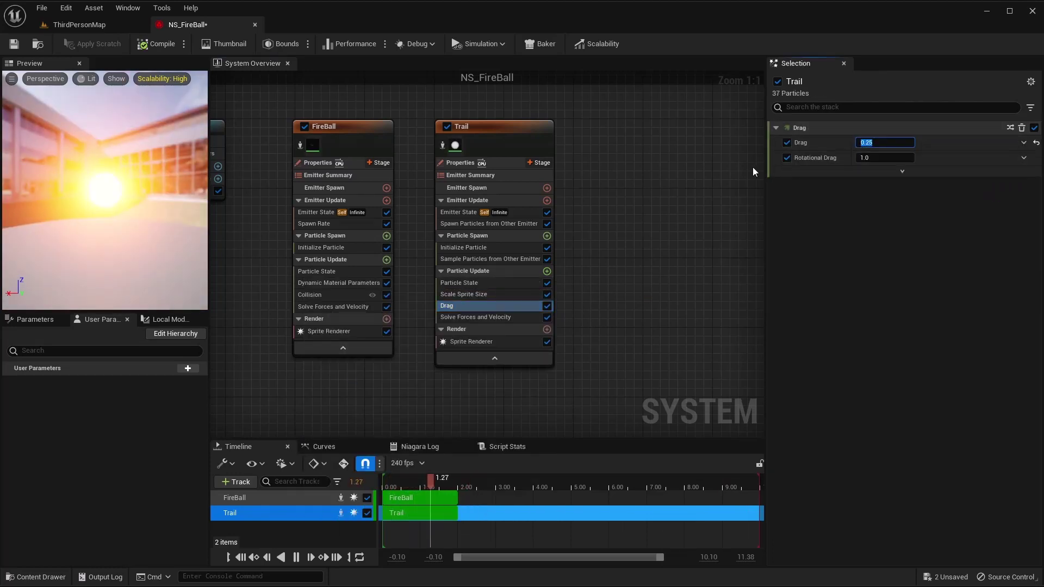
Add a Gravity Force module to Trail's Particle Update stage with a Z gravity of 500, and compile the system
left_click(547, 272)
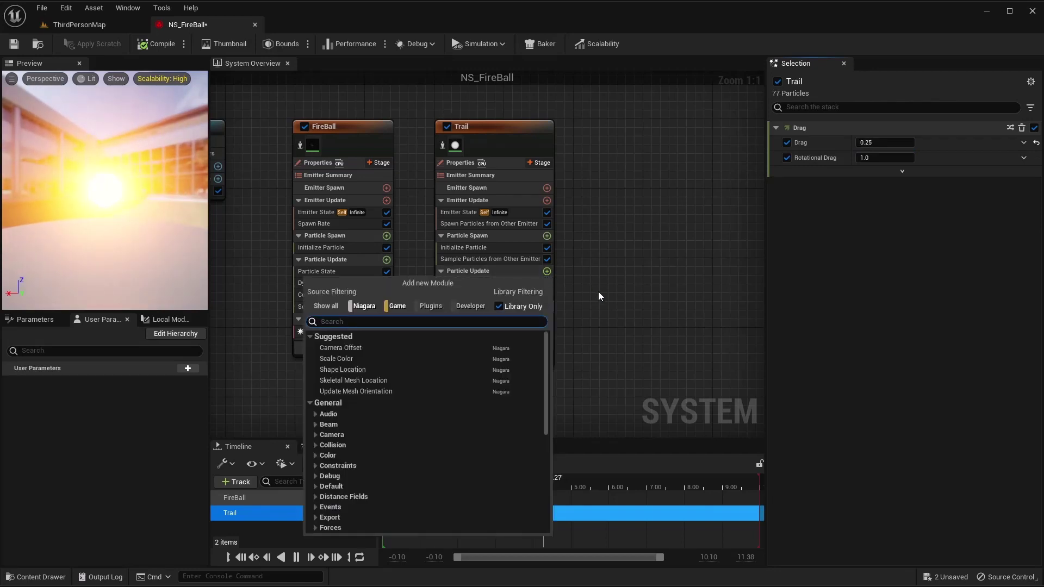
type("gravity")
key("Return")
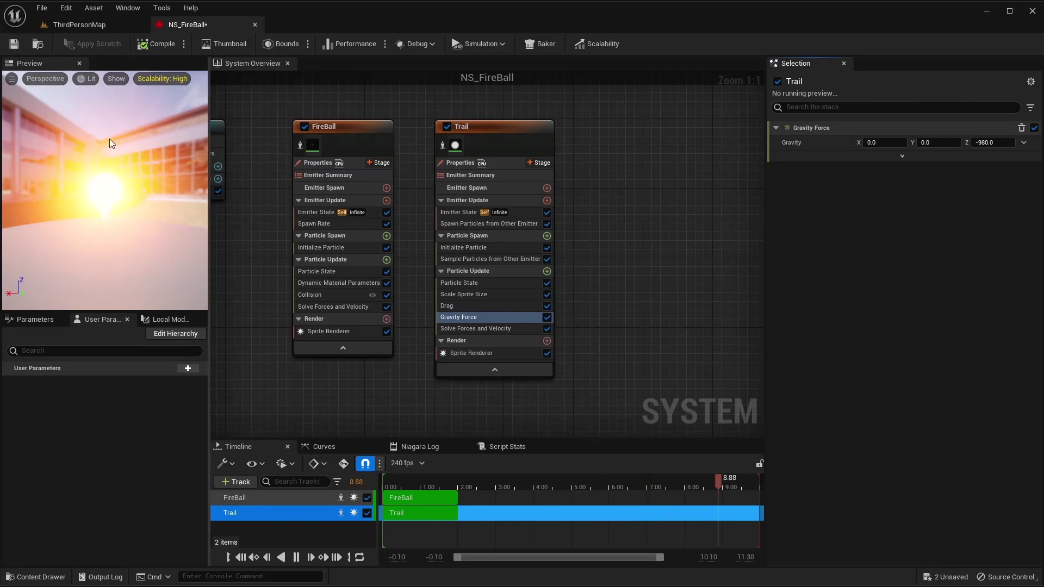
left_click(1000, 143)
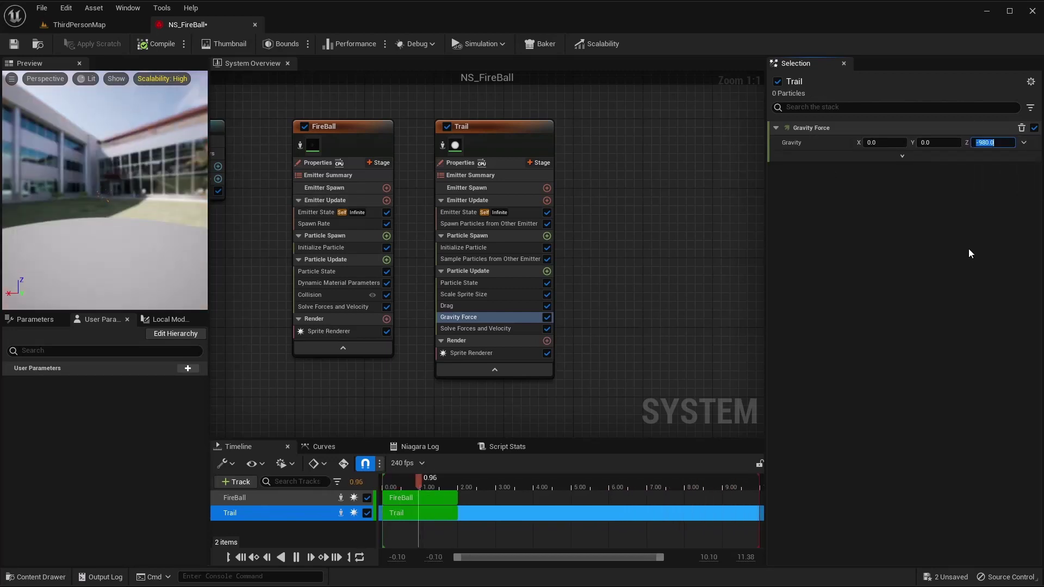
type("500")
key("Return")
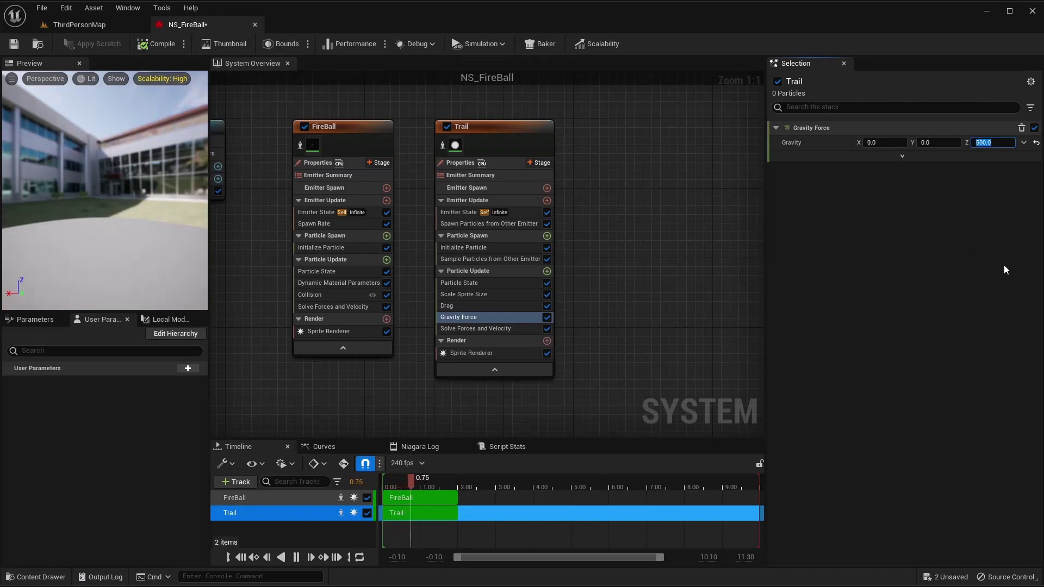
left_click(148, 45)
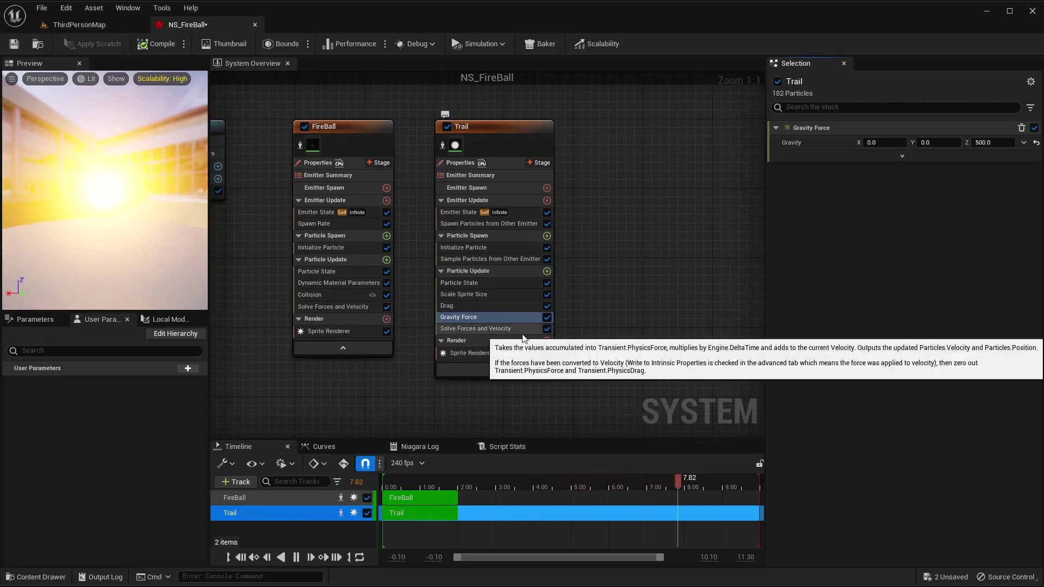
Add a Scale Color module to Trail's Particle Update stage and drive its Scale Alpha with Float from Curve
left_click(547, 271)
type("sca")
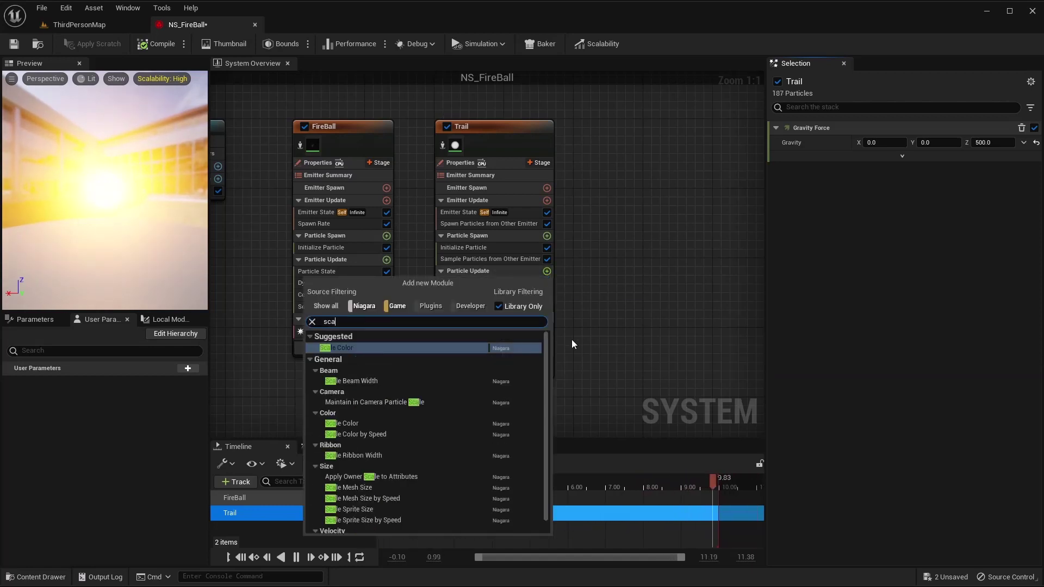
type("le color")
key("Return")
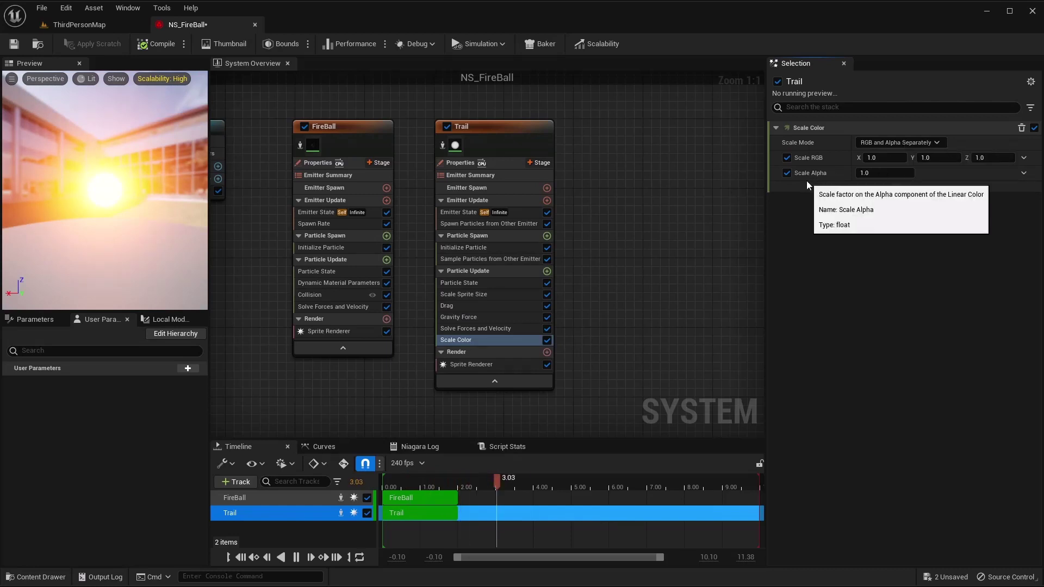
left_click(1023, 173)
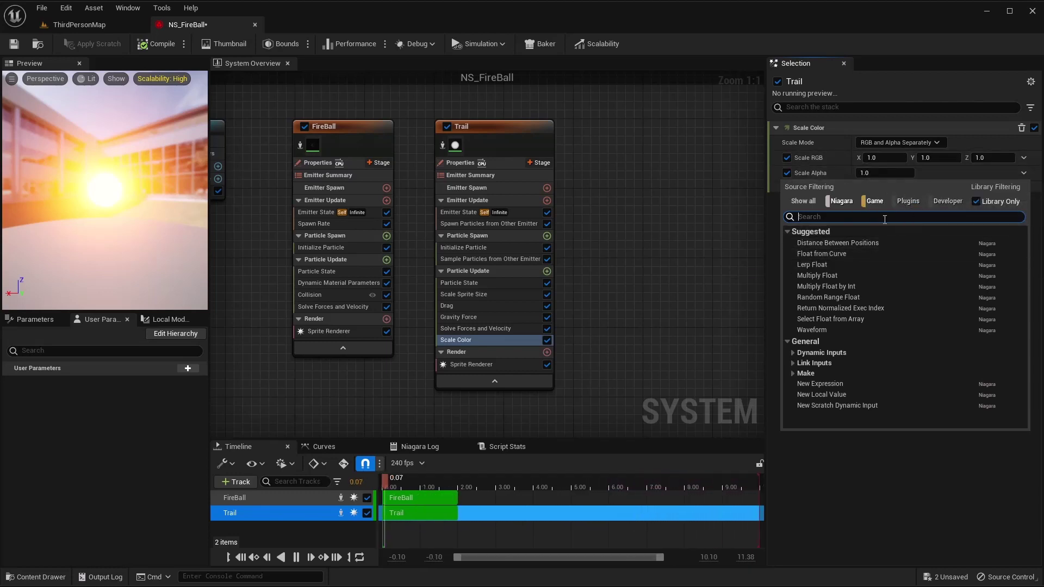
left_click(825, 257)
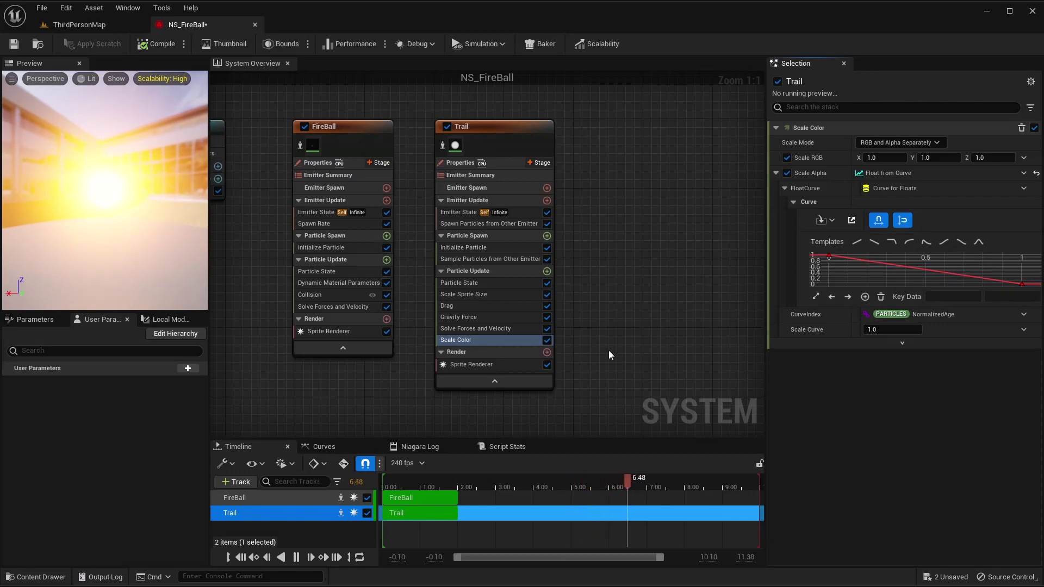
left_click(479, 364)
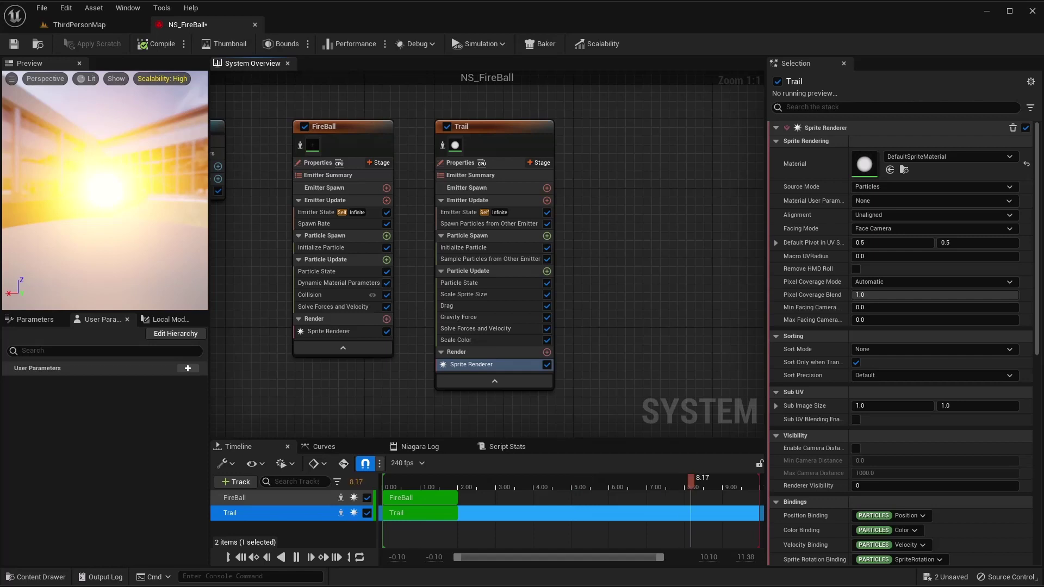
left_click(455, 340)
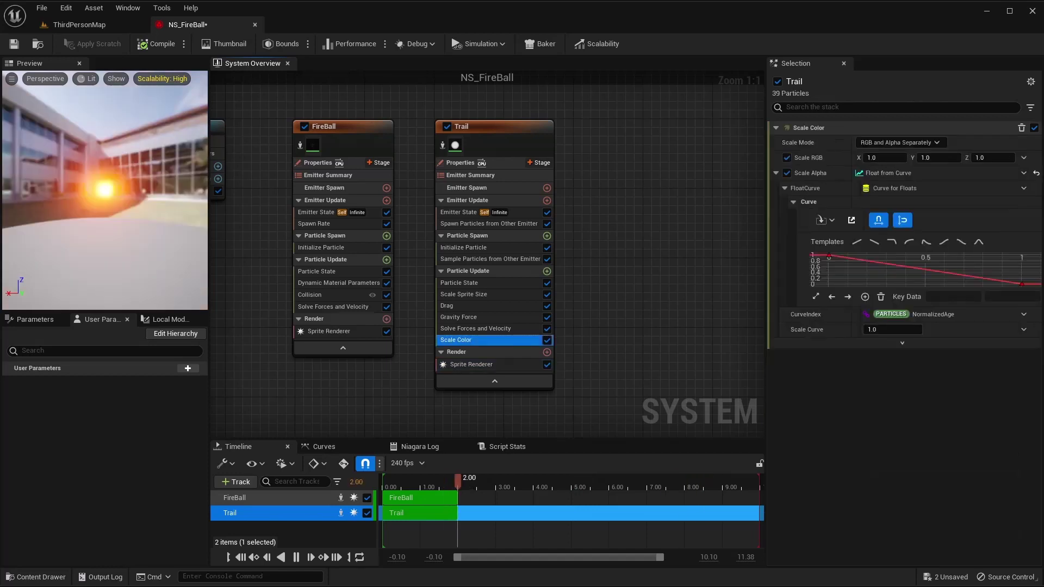
left_click(296, 330)
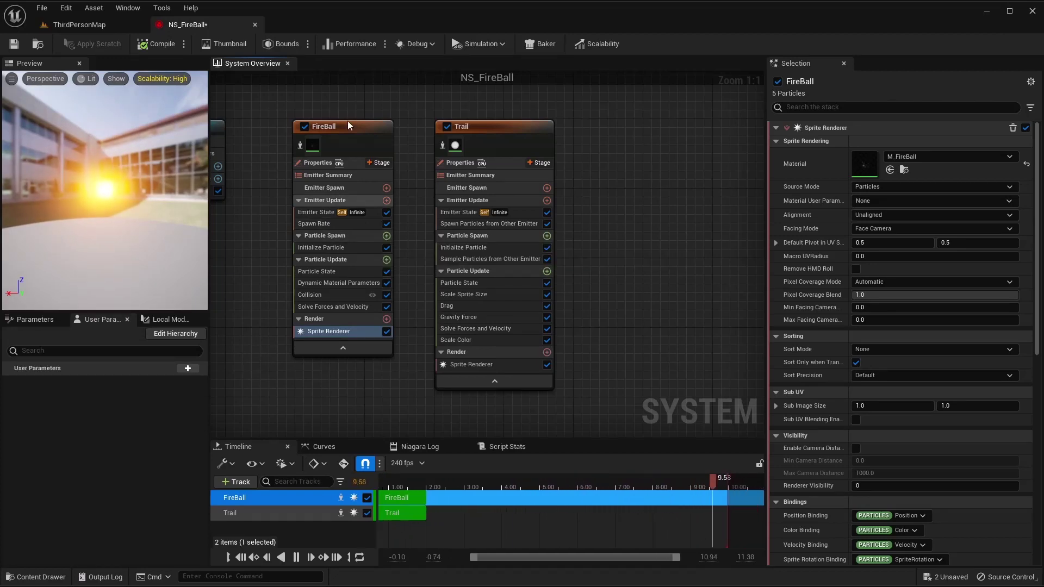
Set the SpawnRate of the FireBall emitter to 0.5 and compile the system
left_click(321, 223)
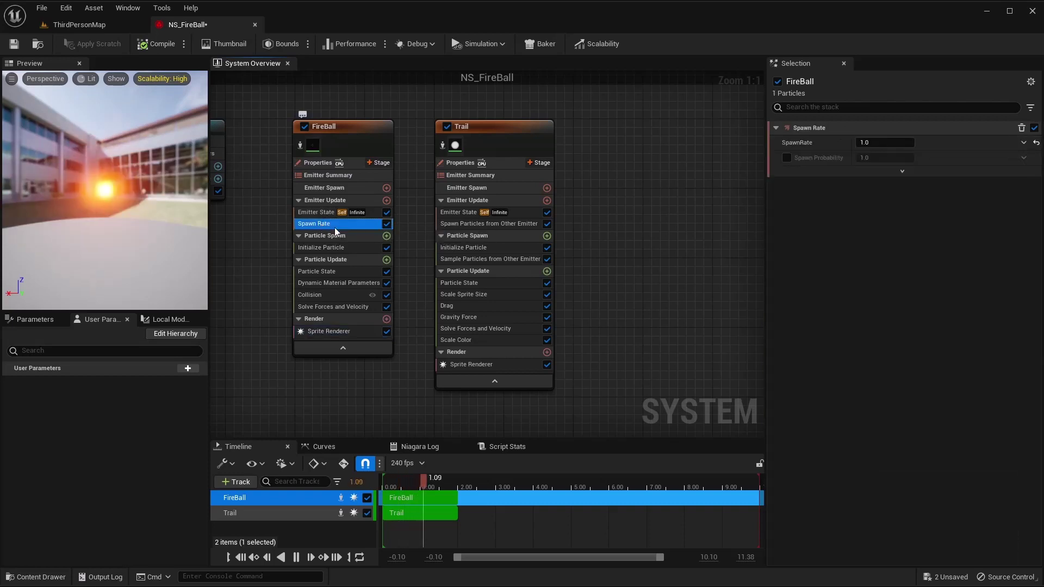
left_click(859, 143)
type("0.5")
key("Return")
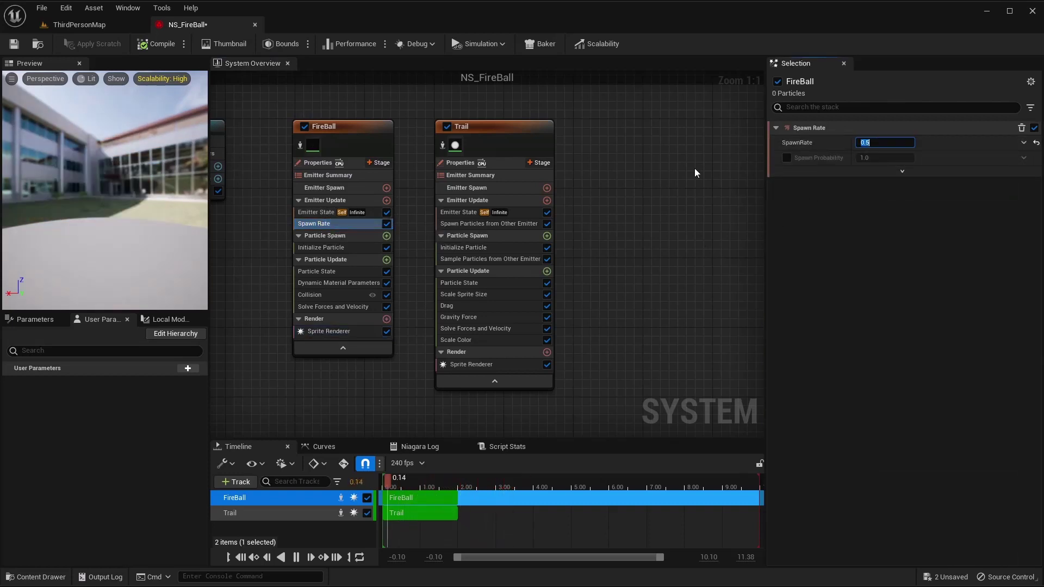
left_click(157, 44)
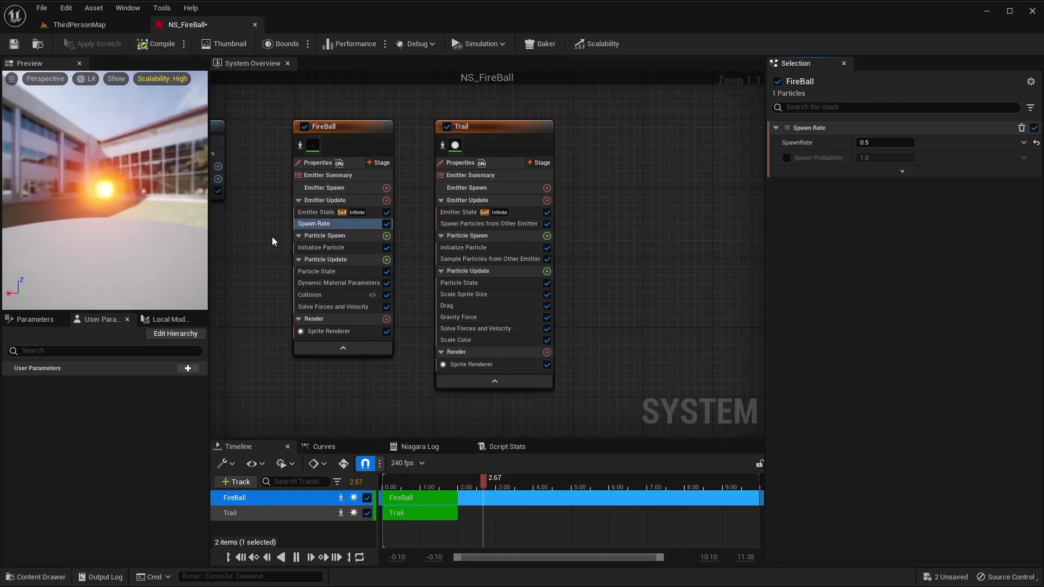
left_click(322, 247)
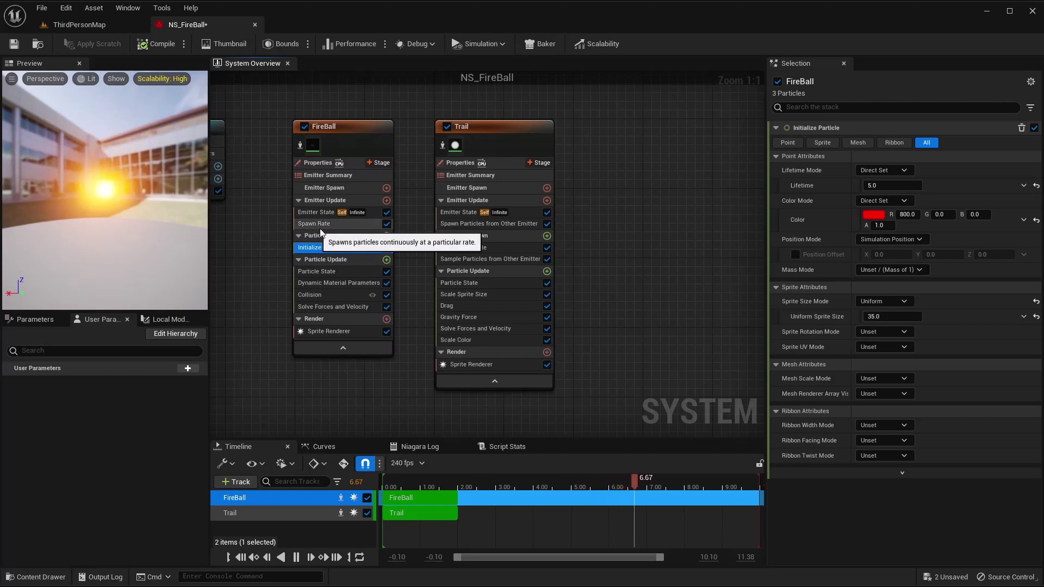
right_click_drag(660, 286, 626, 261)
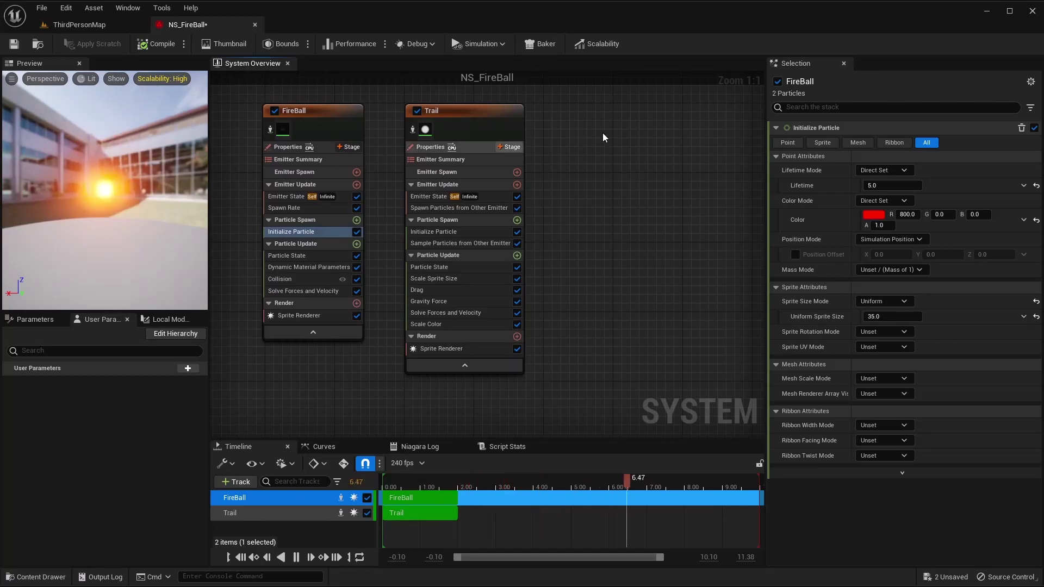
right_click_drag(606, 135, 567, 141)
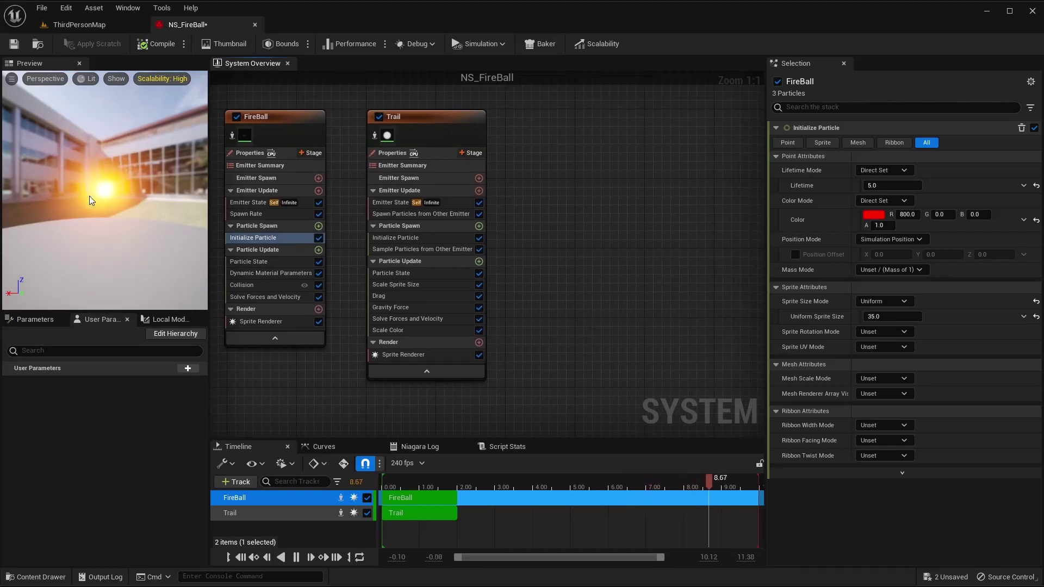
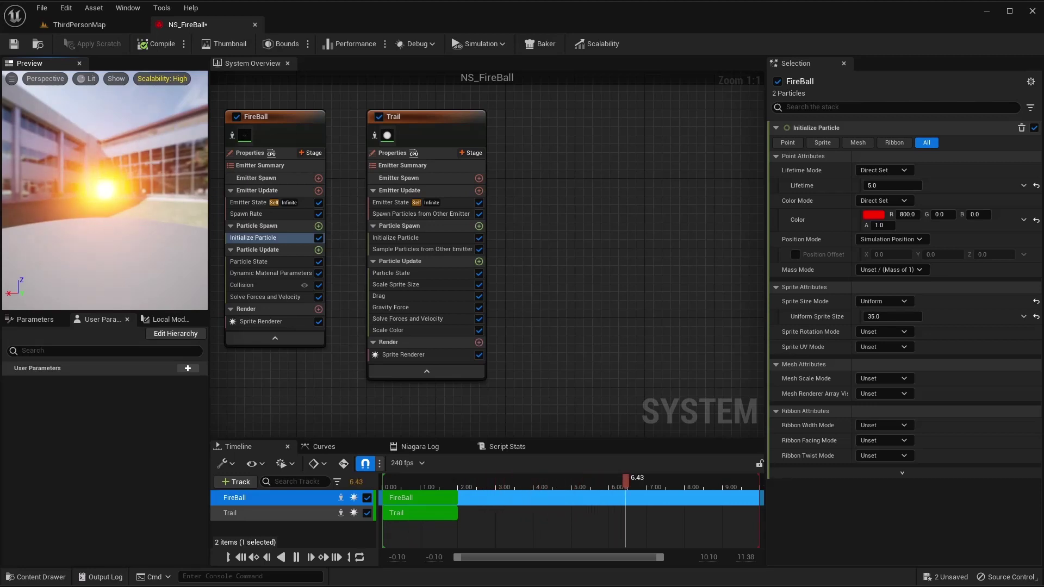
Add a new emitter from the Empty template beside Trail and rename it Tail2
right_click(538, 130)
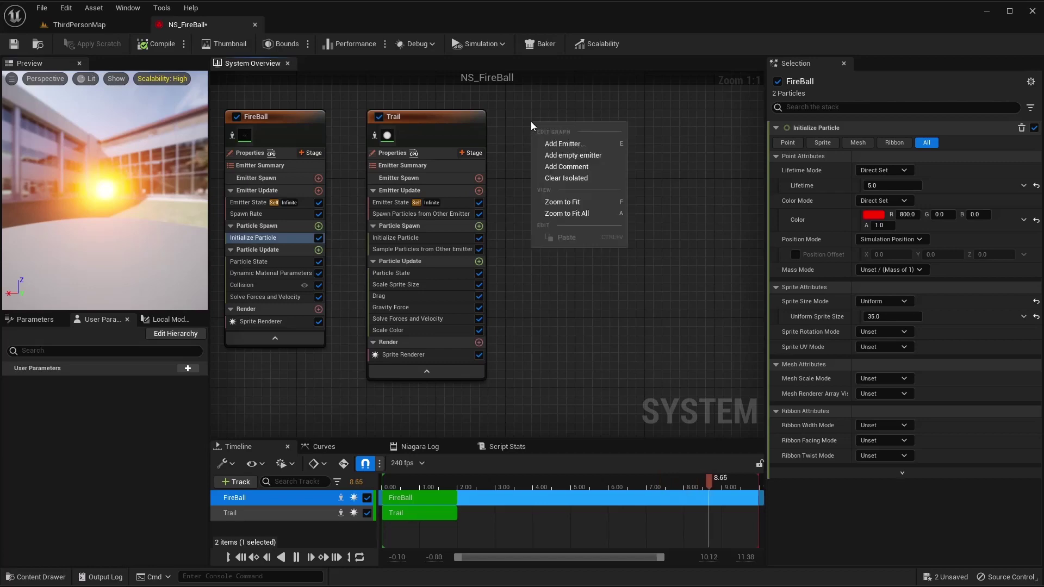
left_click(553, 145)
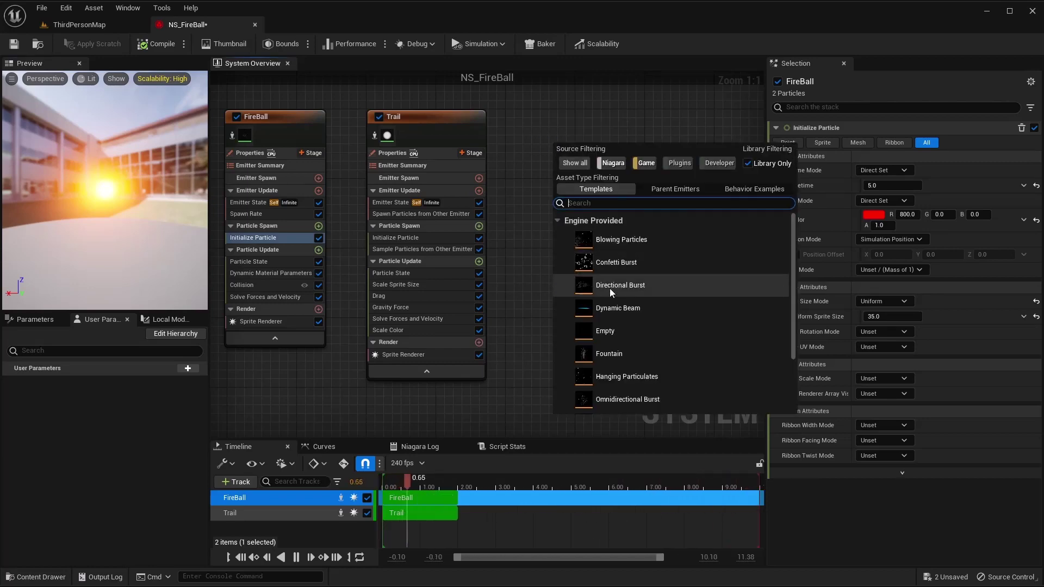
double_click(605, 331)
left_click_drag(506, 159, 474, 150)
right_click(464, 153)
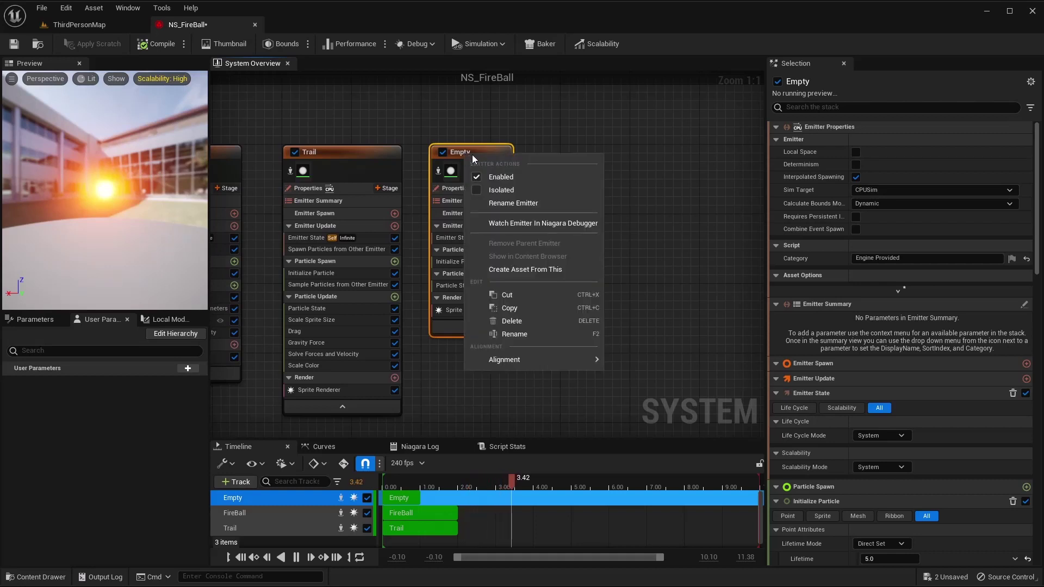
left_click(514, 334)
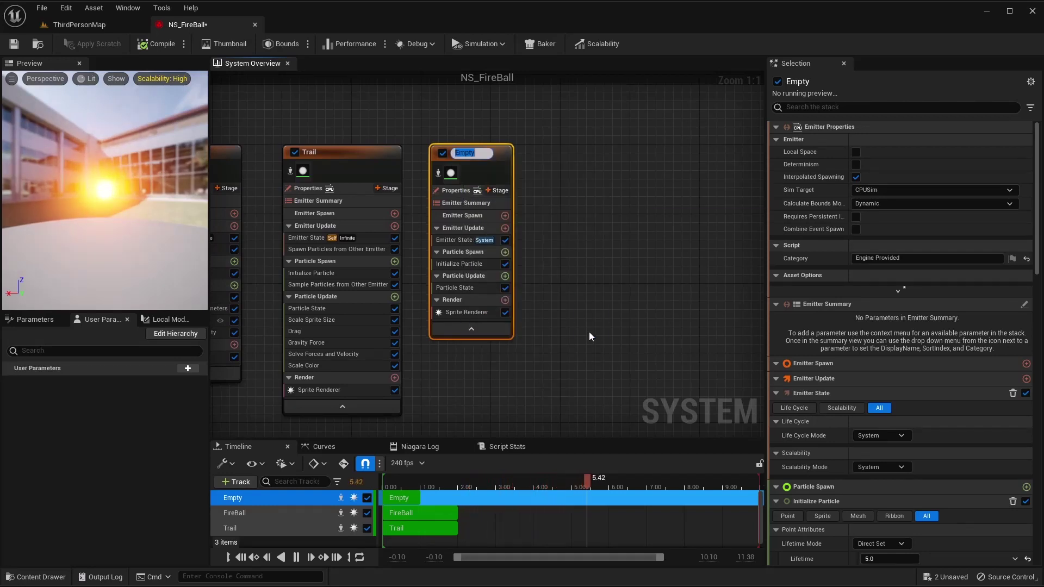
type("Tail2")
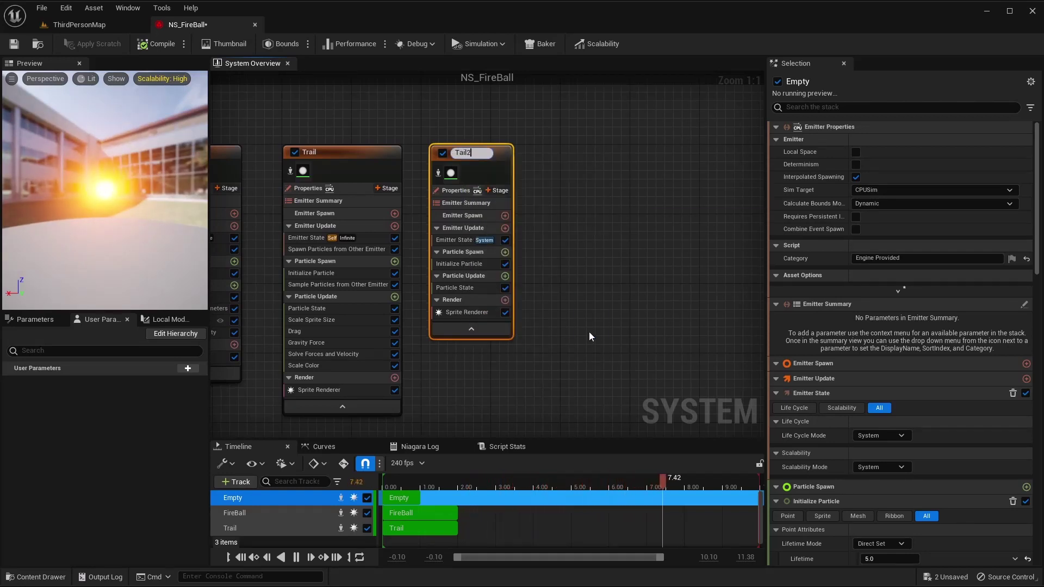
key("Return")
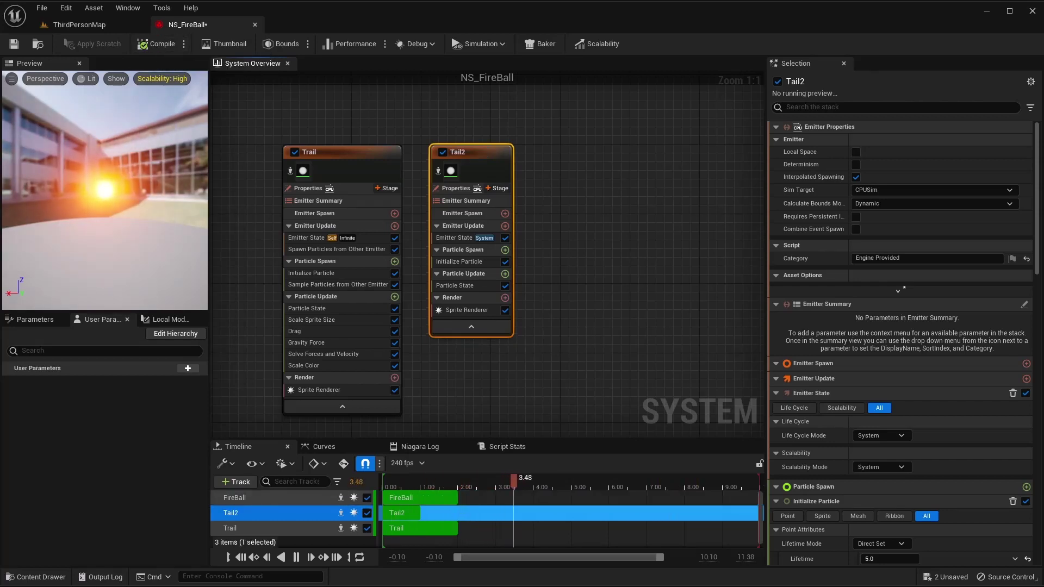
Set Tail2's Emitter State to Life Cycle Mode Self with a Loop Duration of 2, compiling the system
left_click(447, 240)
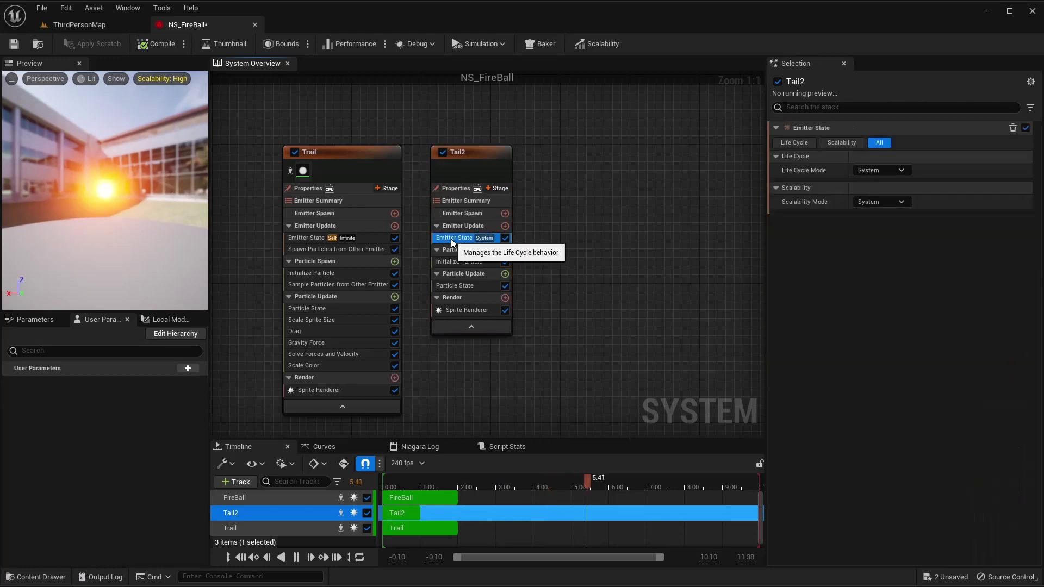
left_click(880, 170)
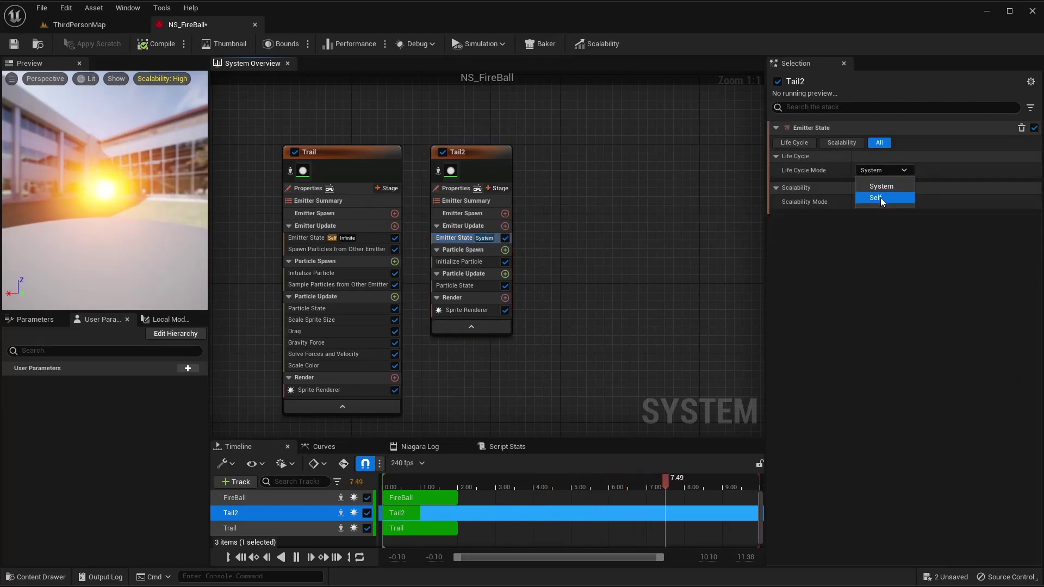
left_click(876, 198)
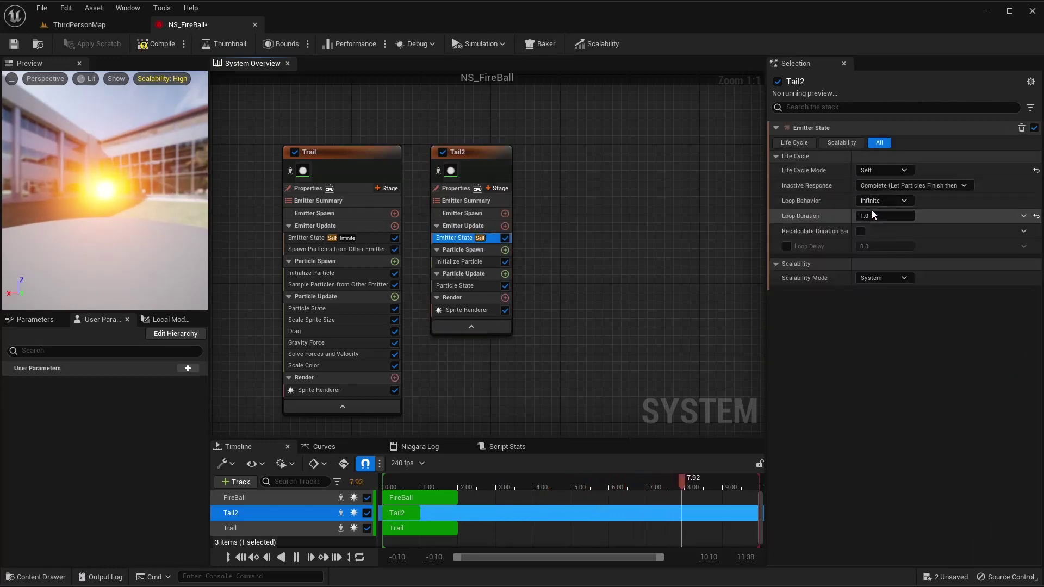
left_click(160, 44)
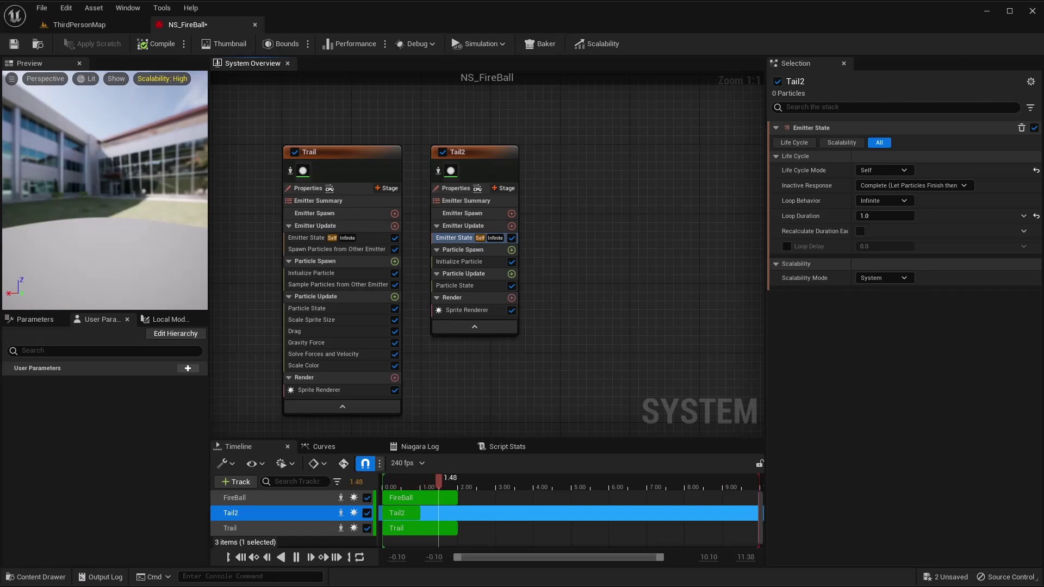
left_click(879, 216)
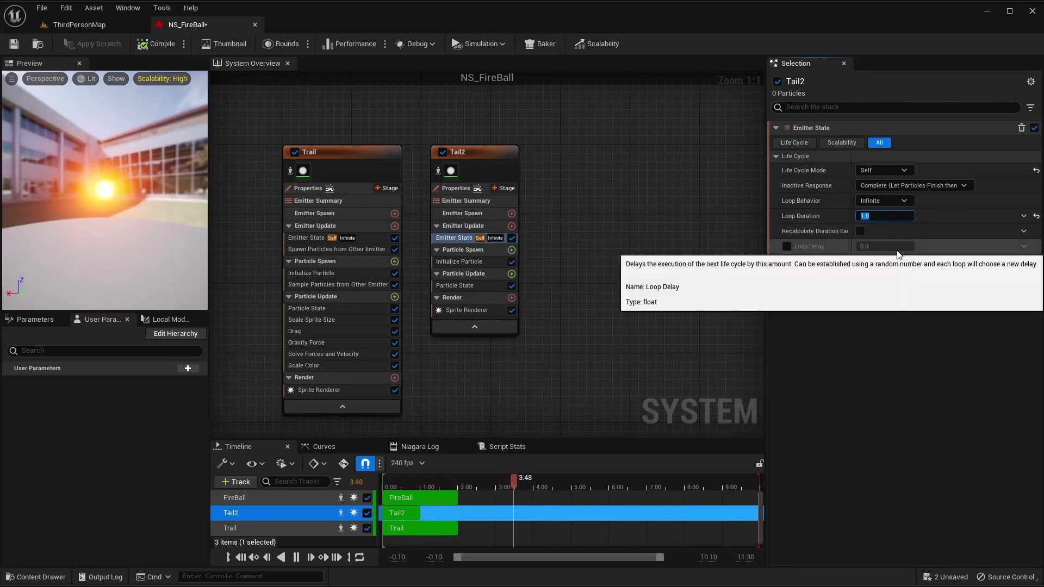
type("2")
key("Return")
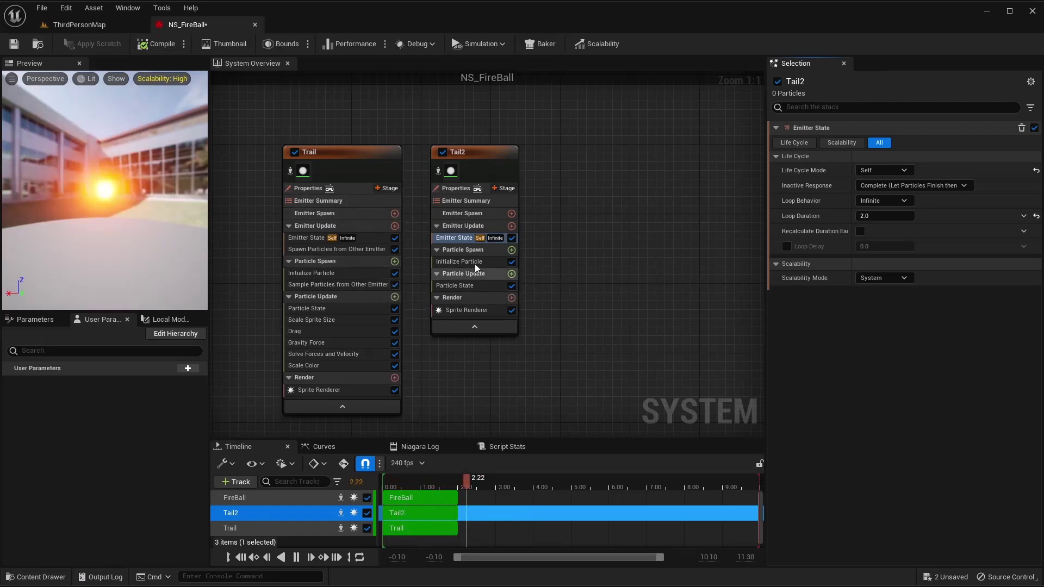
Add Spawn Particles from Other Emitter to Tail2's Emitter Update, fixing its dependencies with Sample Particles from Other Emitter and Solve Forces and Velocity
left_click(511, 225)
type("spawn f")
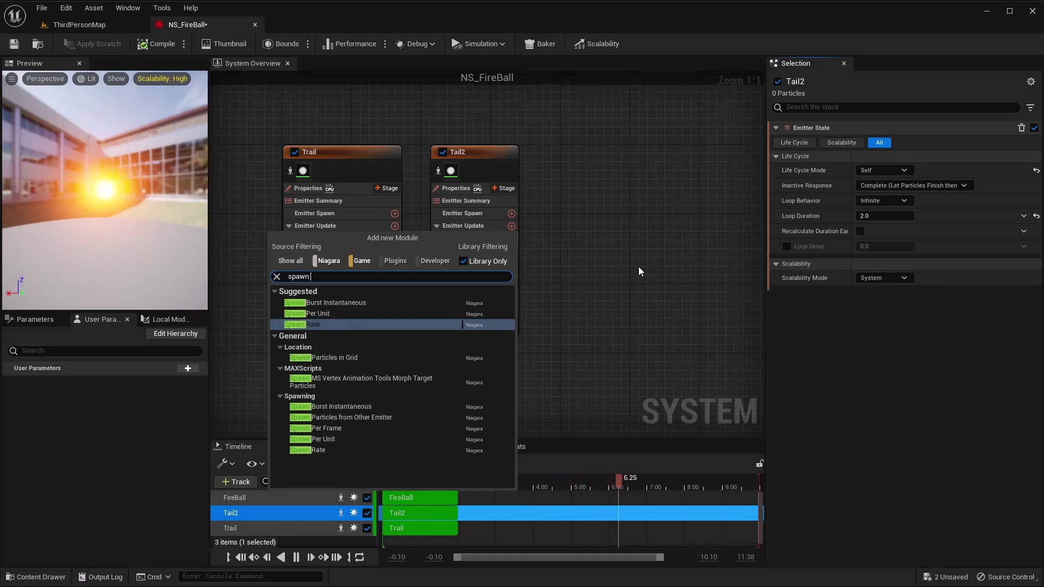
key("BackSpace")
type("part")
key("Down")
key("Down")
key("Down")
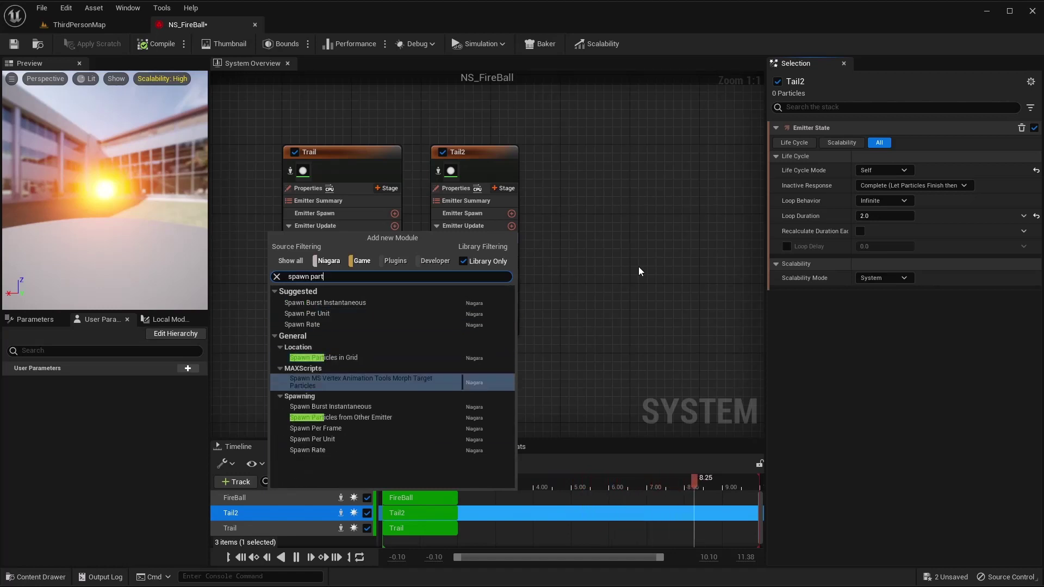
key("Return")
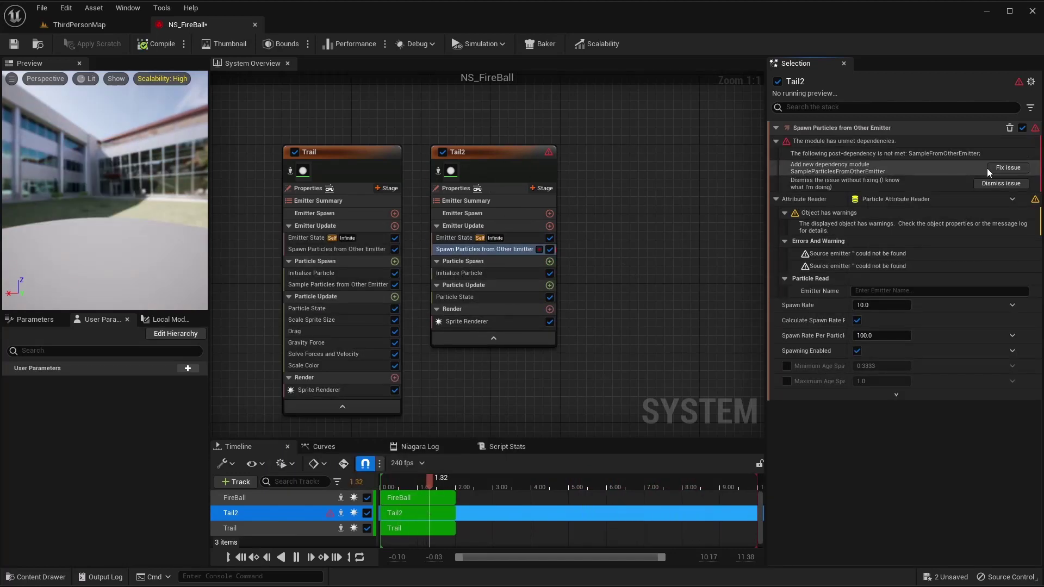
left_click(550, 284)
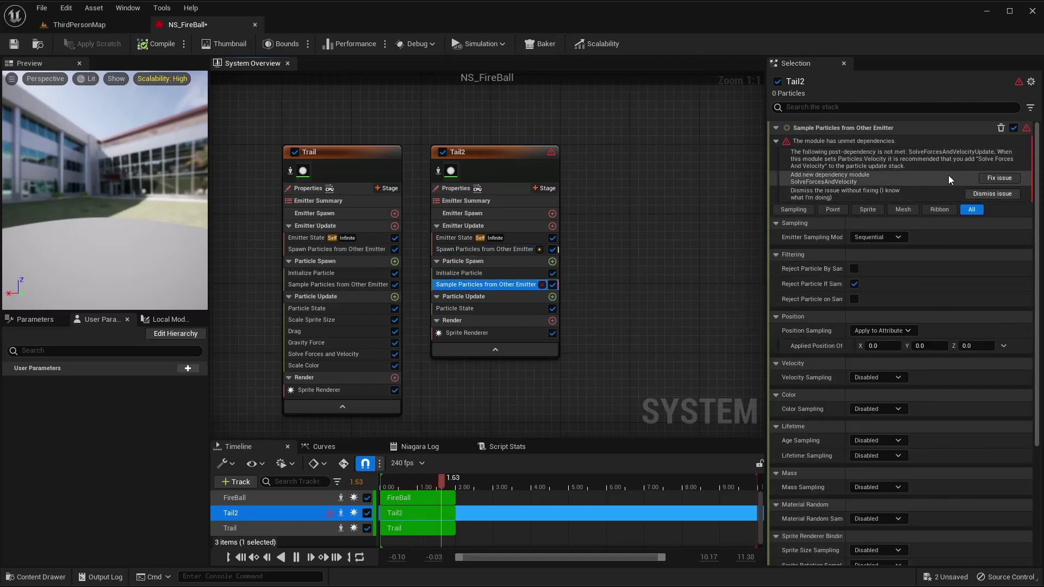
left_click(993, 178)
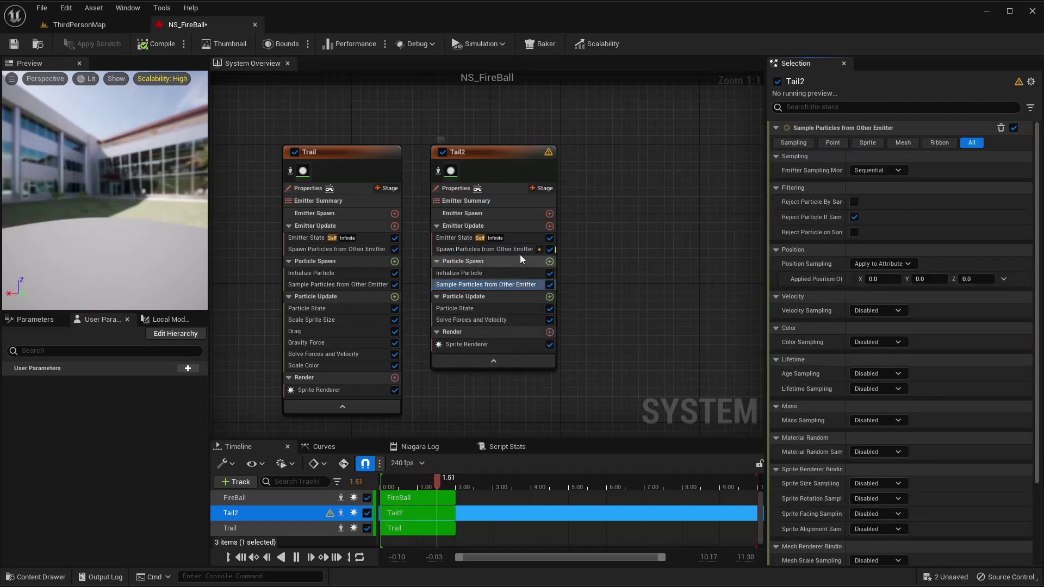
Set FireBall as the source emitter name in Tail2's Spawn Particles from Other Emitter module
left_click(518, 249)
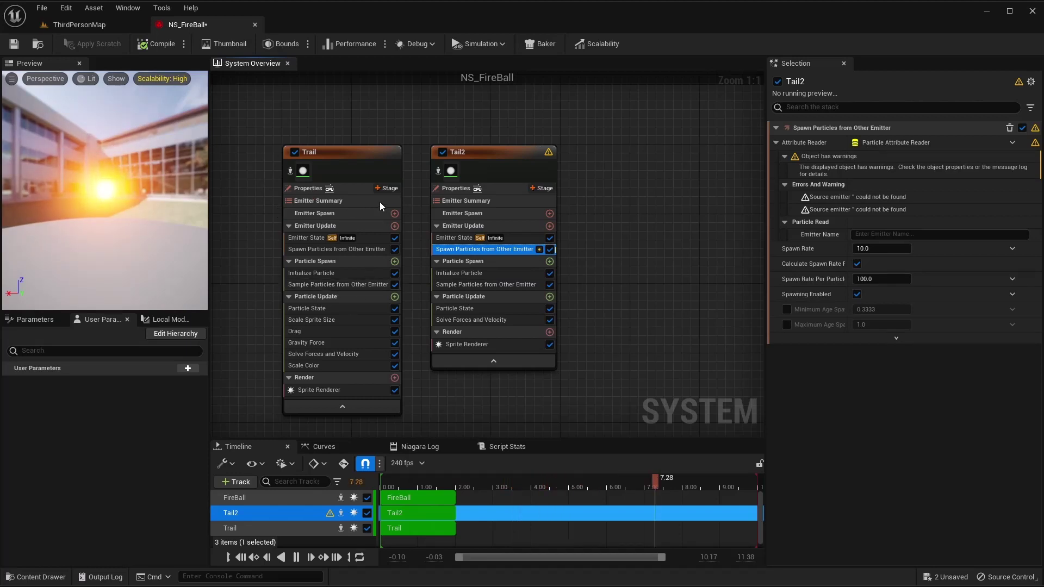
right_click_drag(277, 209, 322, 225)
left_click(910, 237)
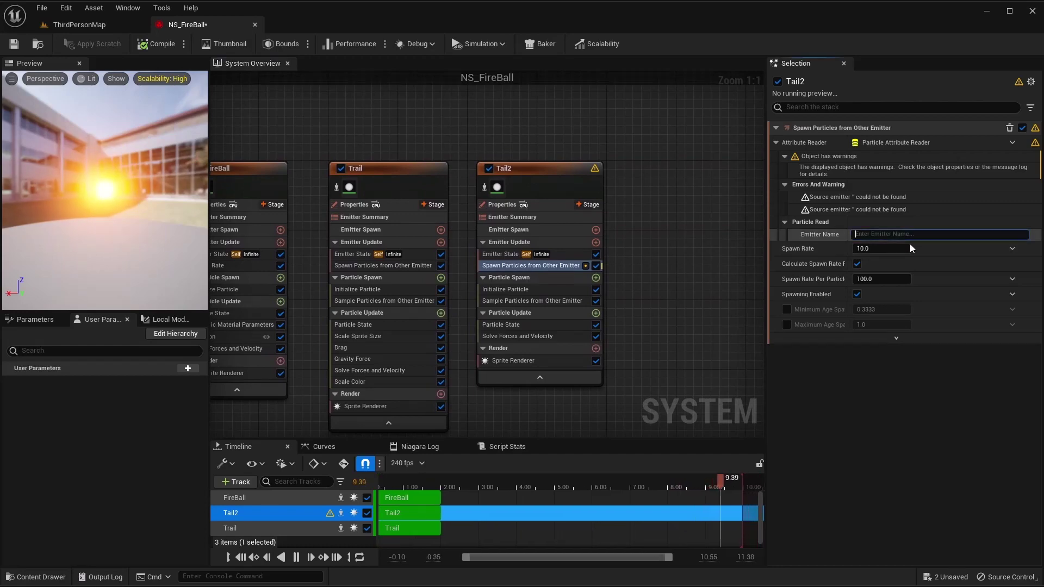
type("Fi")
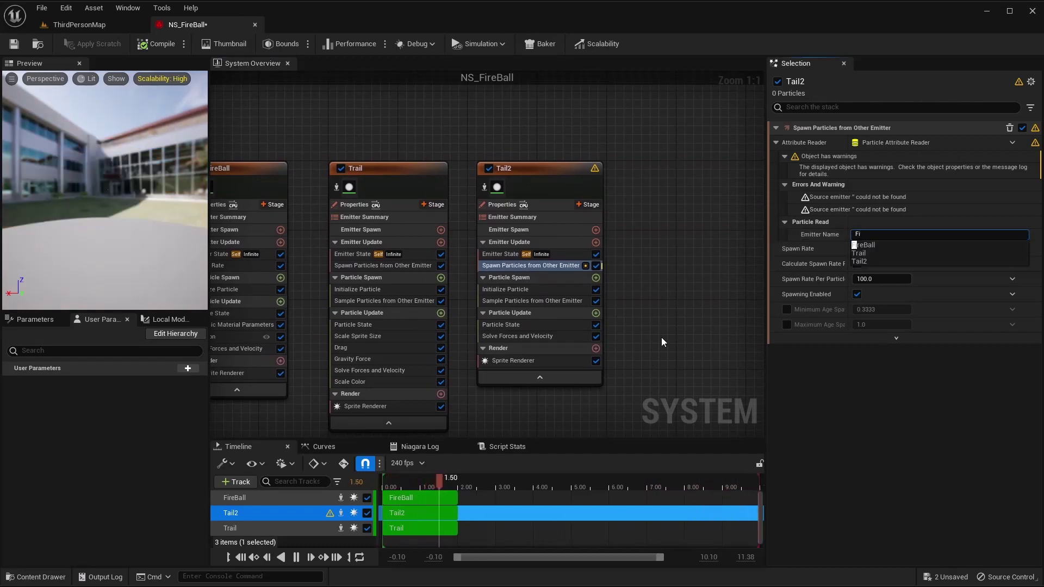
left_click(864, 245)
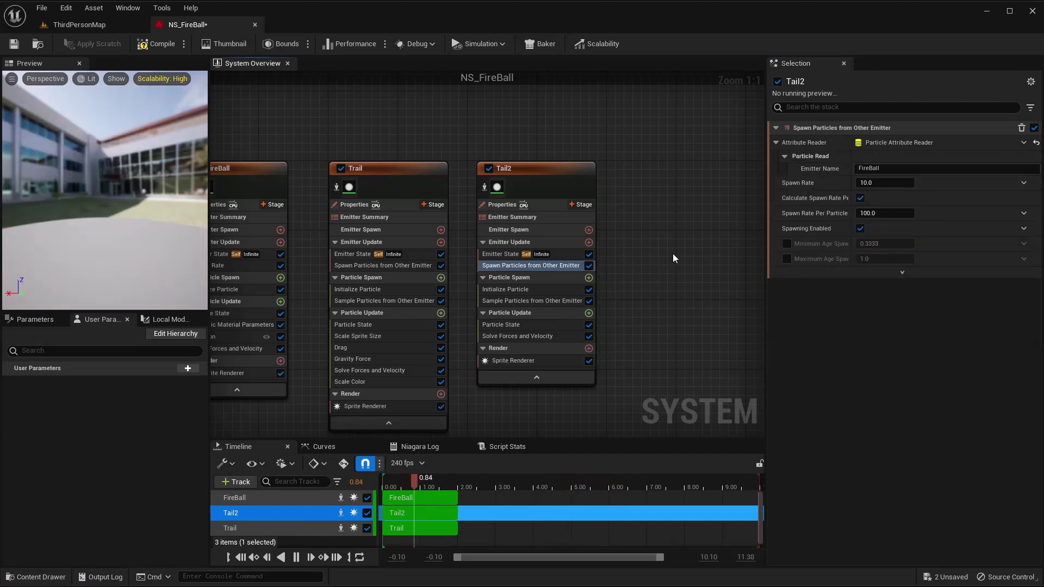
Set both Spawn Rate and Spawn Rate Per Particle to 200 in Tail2's spawn module and compile the system
left_click(866, 182)
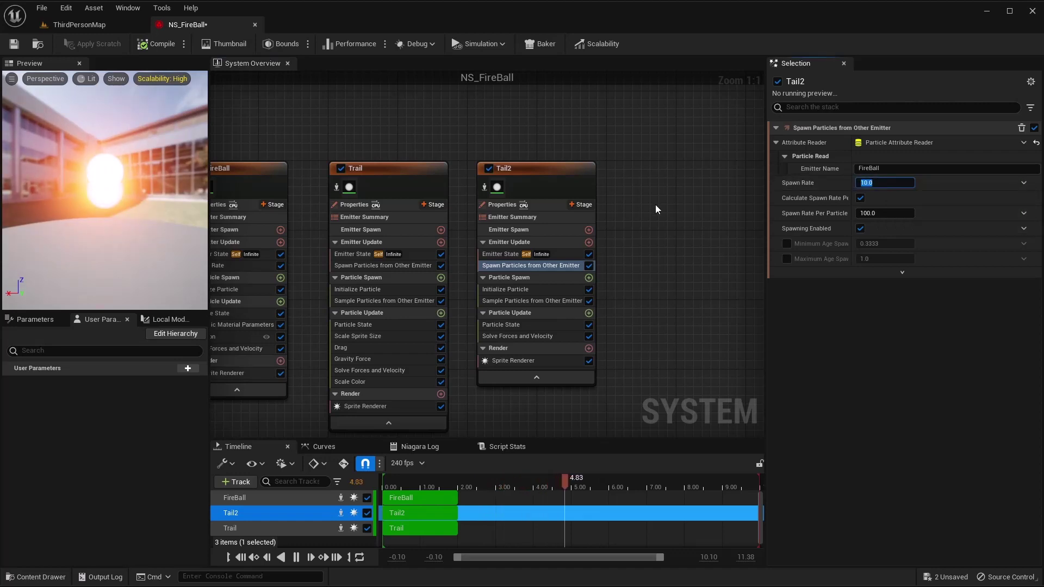
type("20")
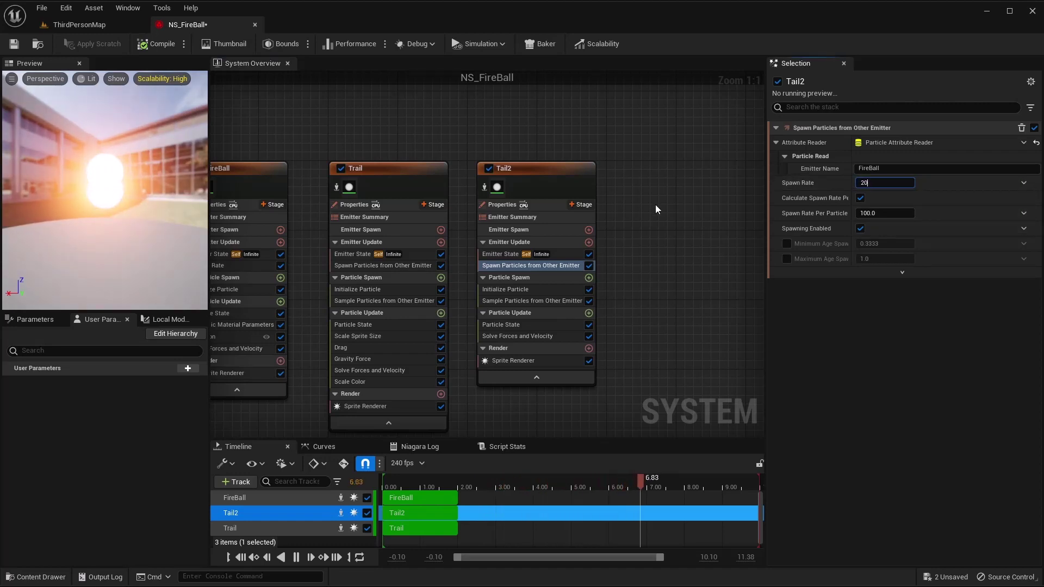
type("0")
key("Tab")
type("20")
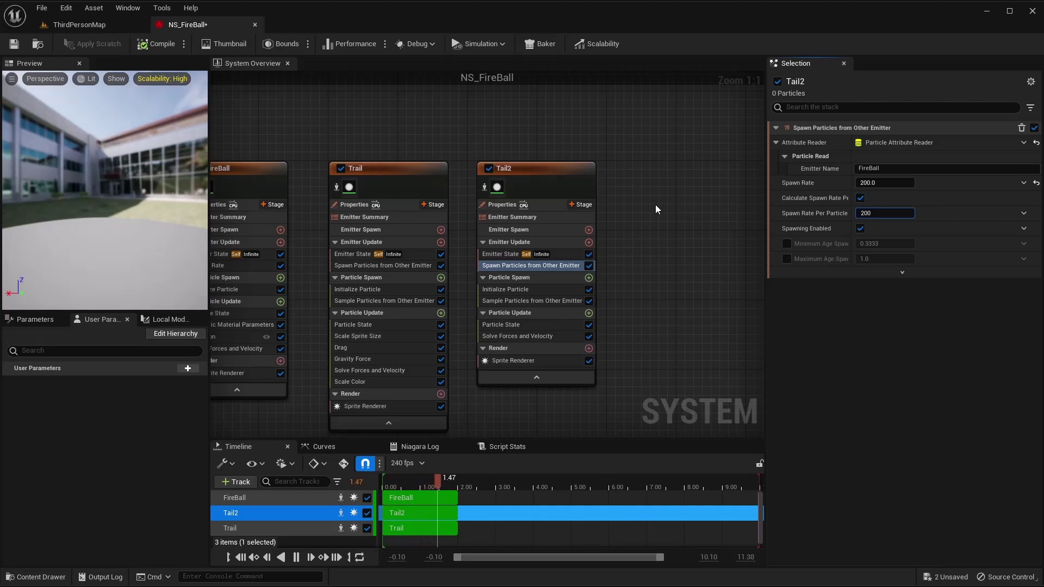
key("Tab")
left_click(162, 45)
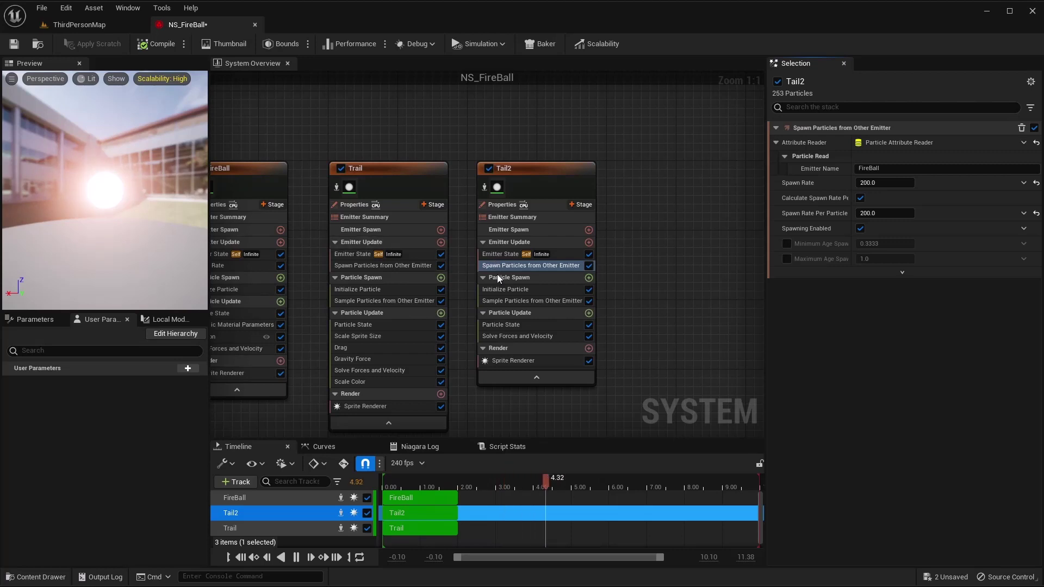
Set Tail2's Initialize Particle Lifetime Mode to Random with a Lifetime Min of 0.1 and Max of 0.3
left_click(505, 289)
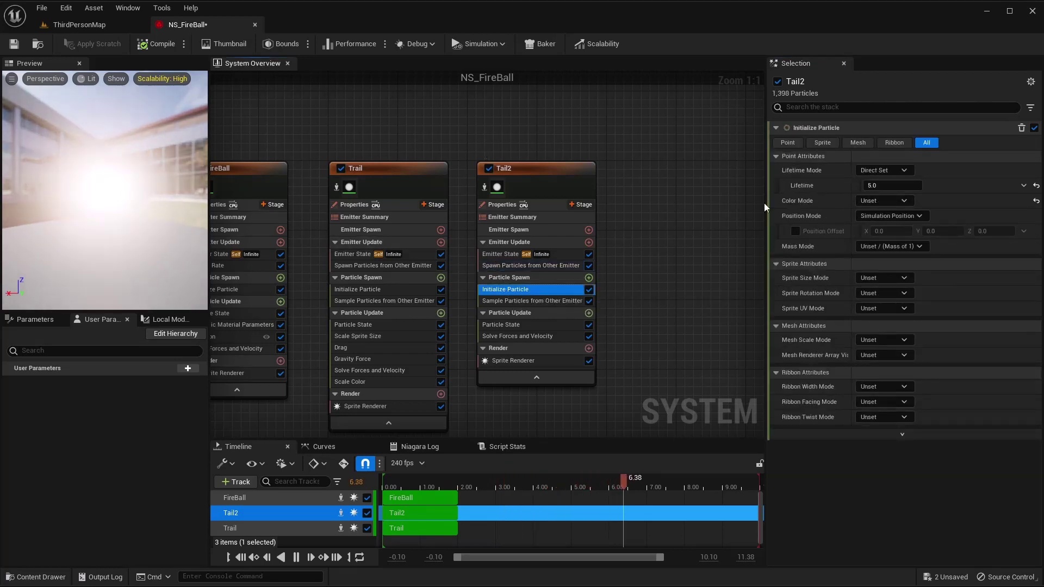
left_click(884, 170)
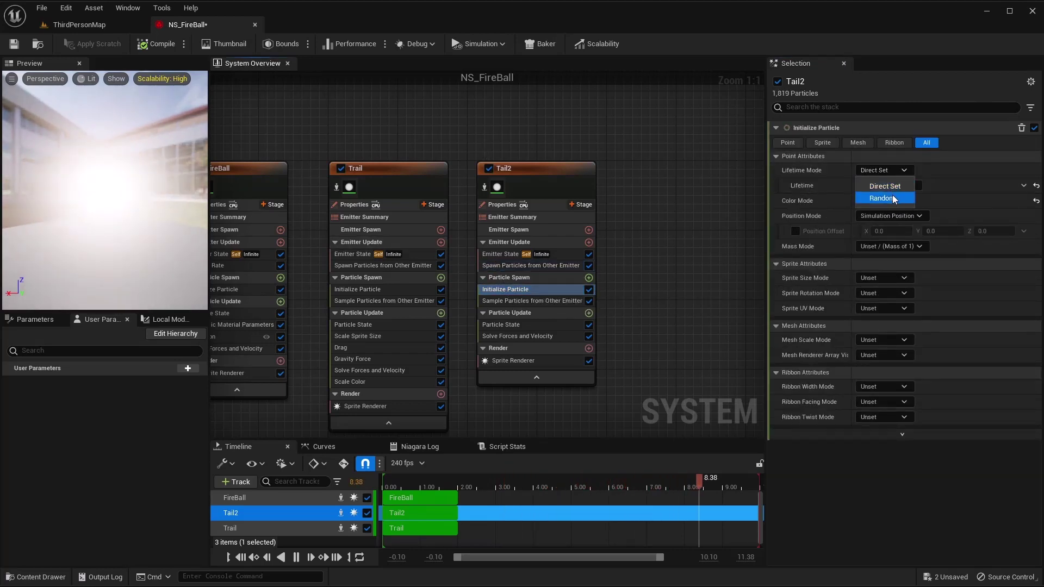
left_click(893, 199)
left_click(888, 185)
type("0")
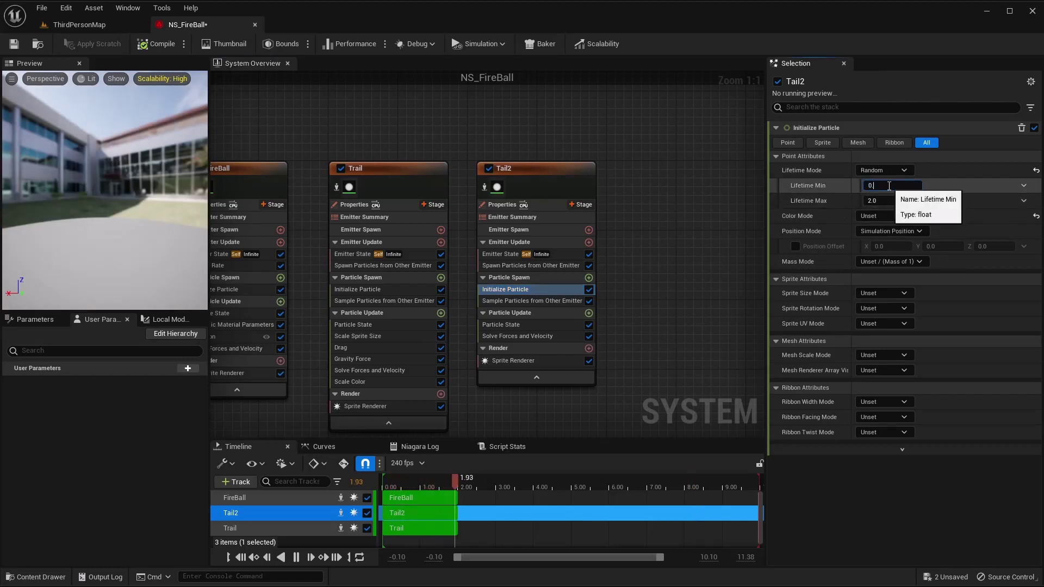
type(".1")
key("Tab")
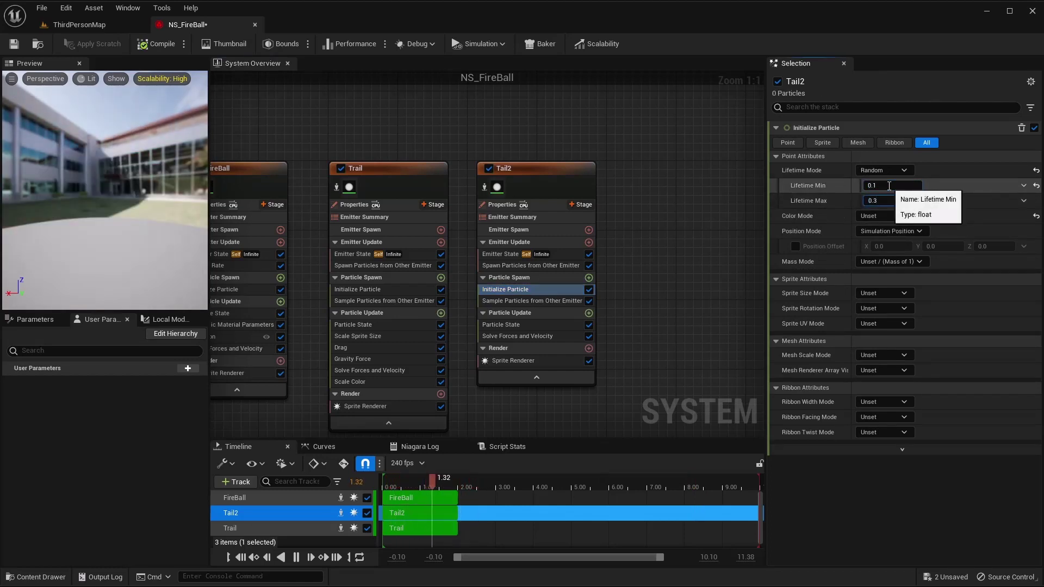
key("Tab")
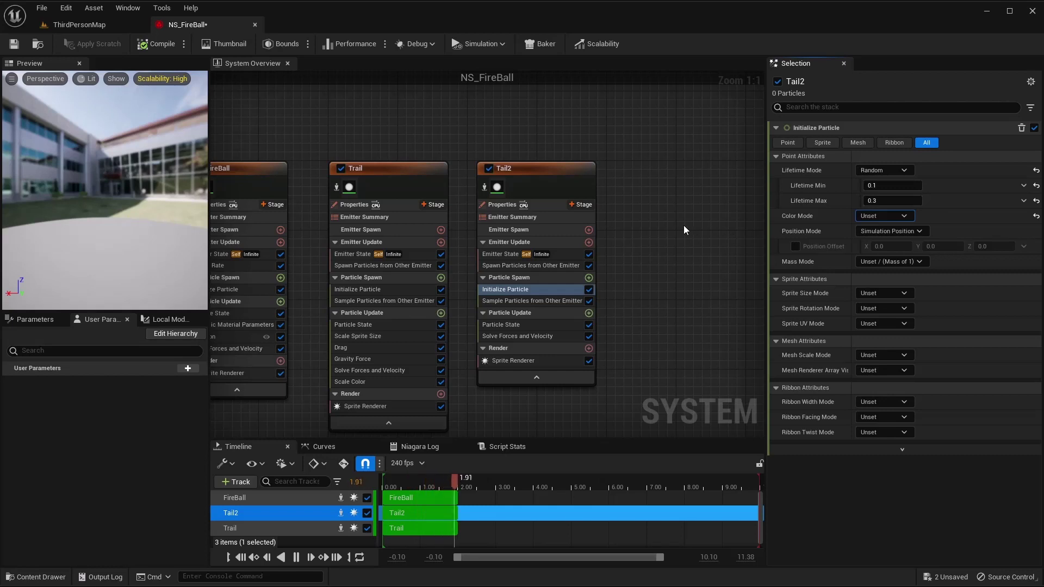
Set Tail2's Initialize Particle Color Mode to Direct Set with R 1000, G 0 and B 0, then compile and save the system
left_click(876, 216)
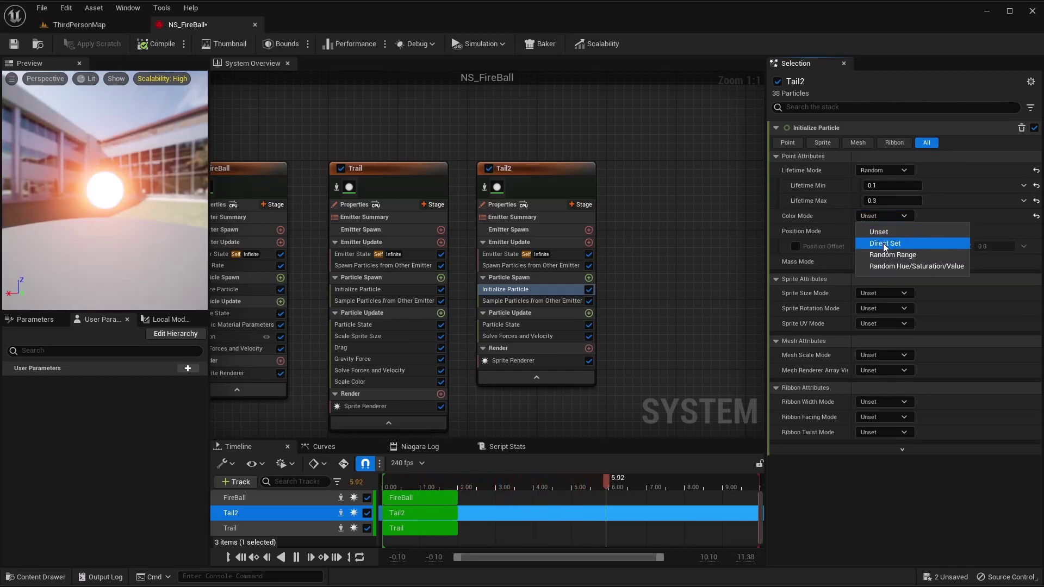
left_click(883, 243)
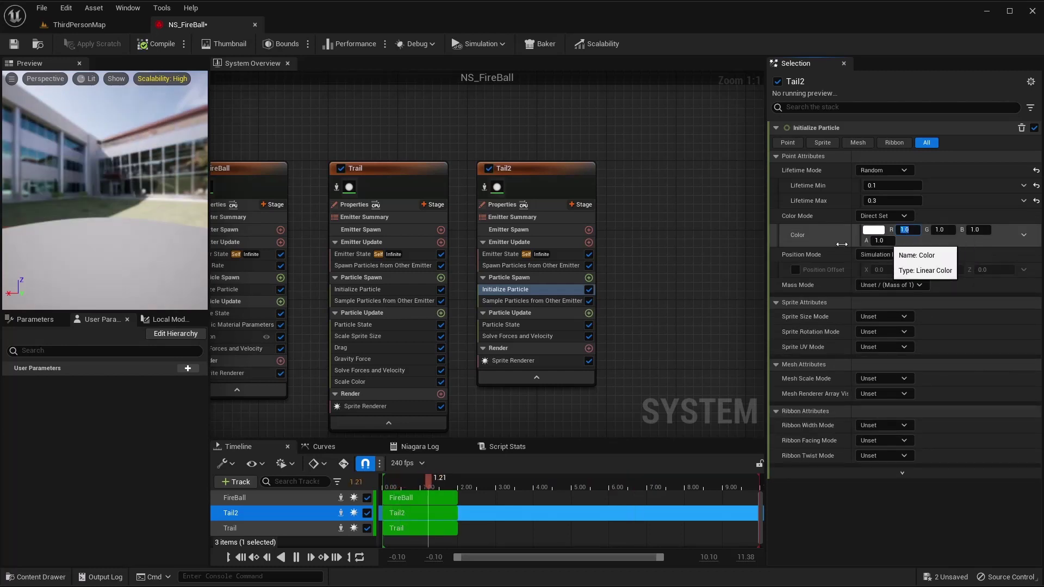
left_click(906, 230)
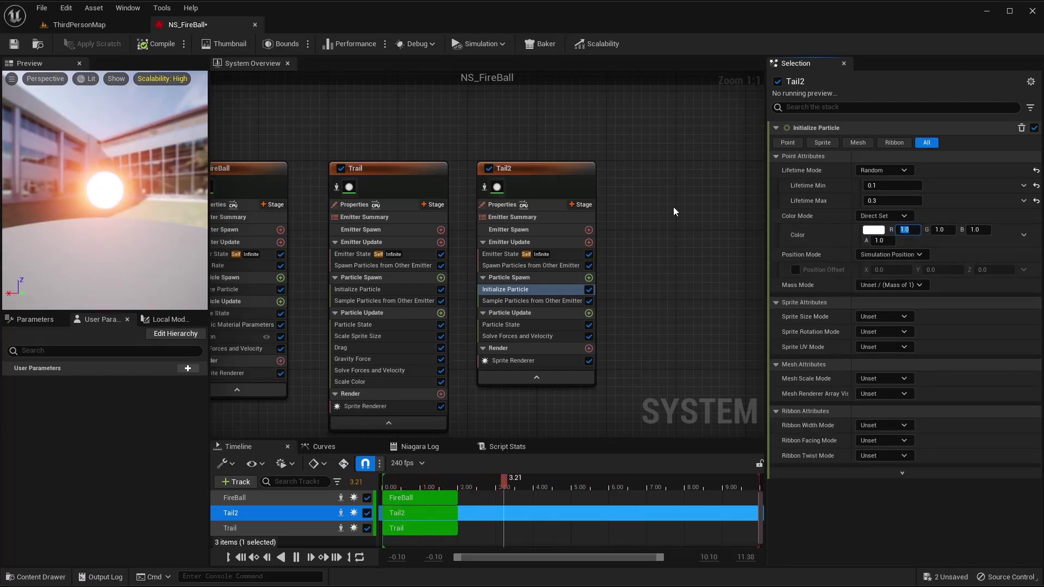
type("1000")
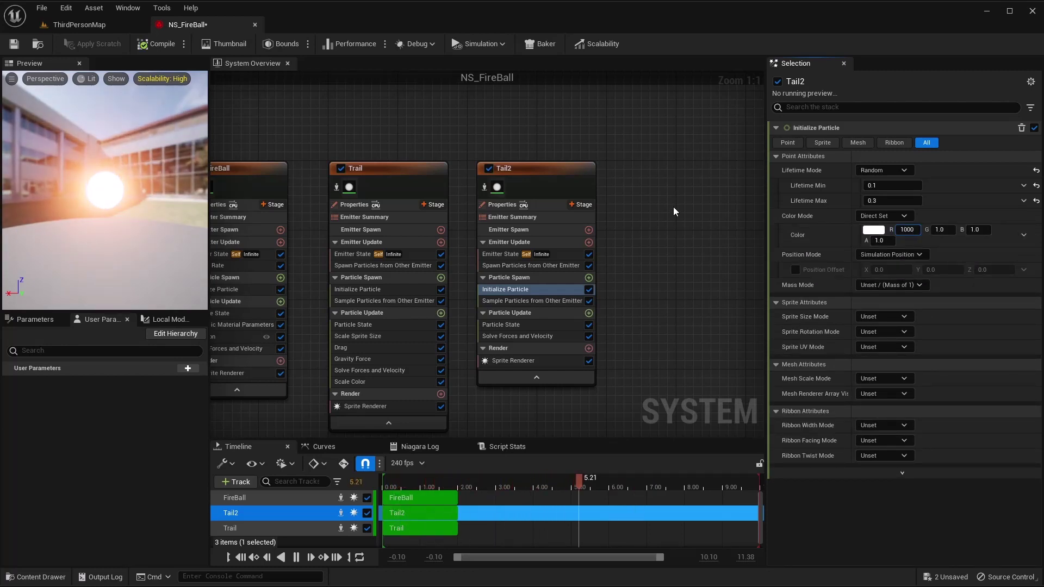
key("Tab")
type("0")
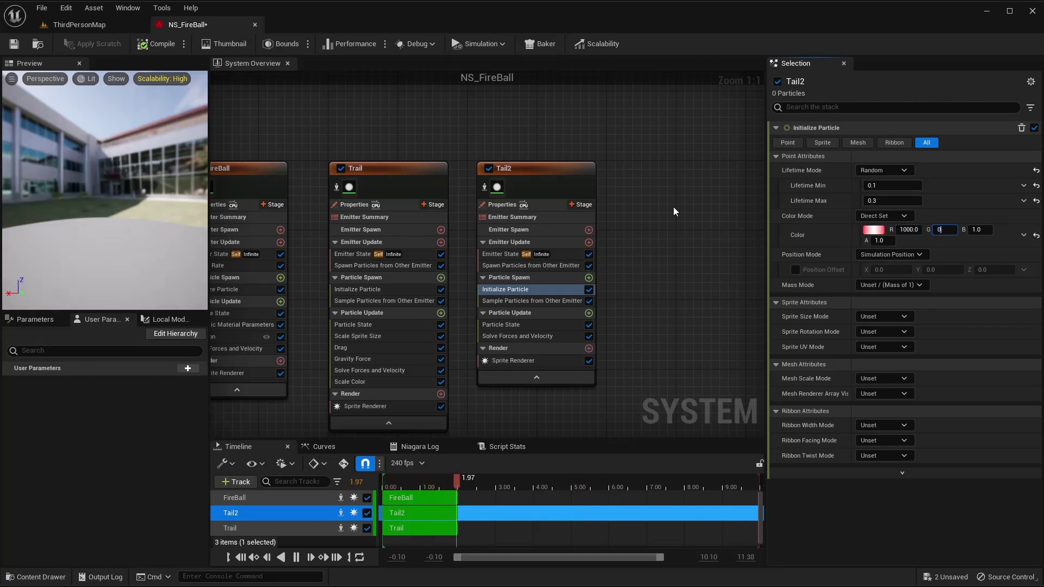
key("Tab")
type("0")
key("Return")
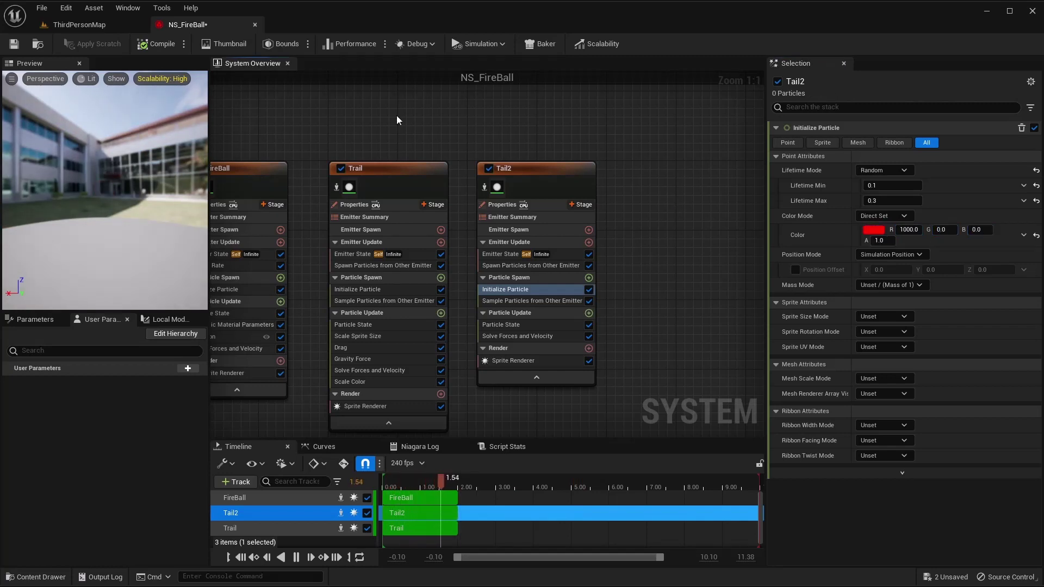
left_click(147, 43)
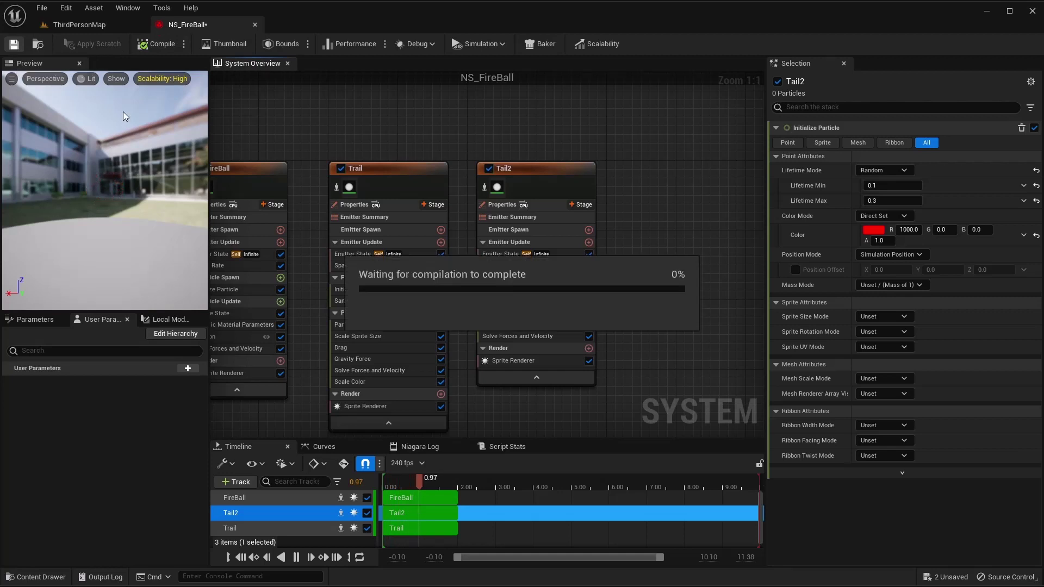
Set Tail2's Sprite Size Mode to Random Uniform with a minimum of 10 and maximum of 25, and save the system
right_click_drag(654, 352, 614, 321)
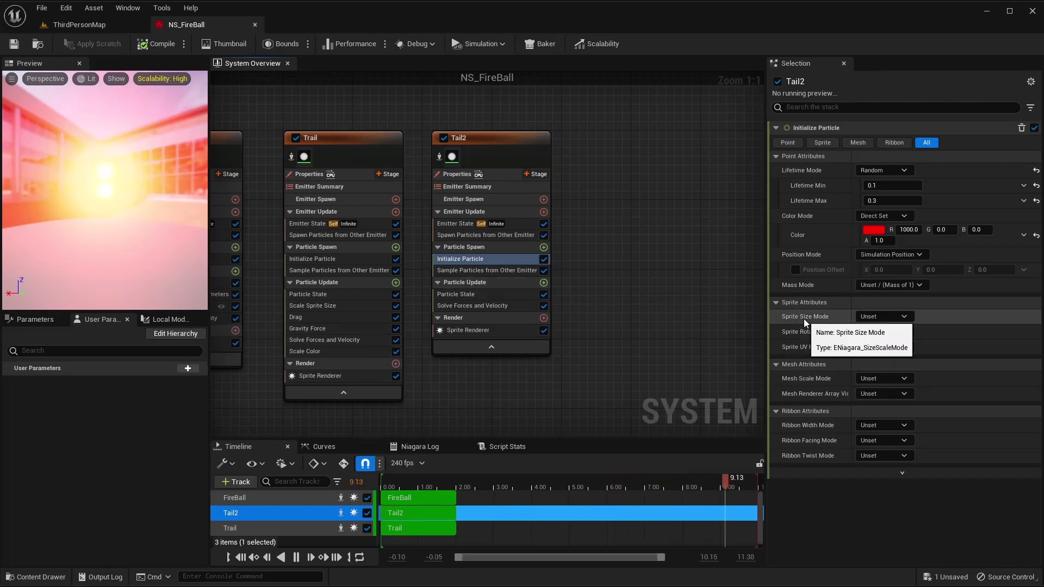
left_click(881, 316)
left_click(894, 355)
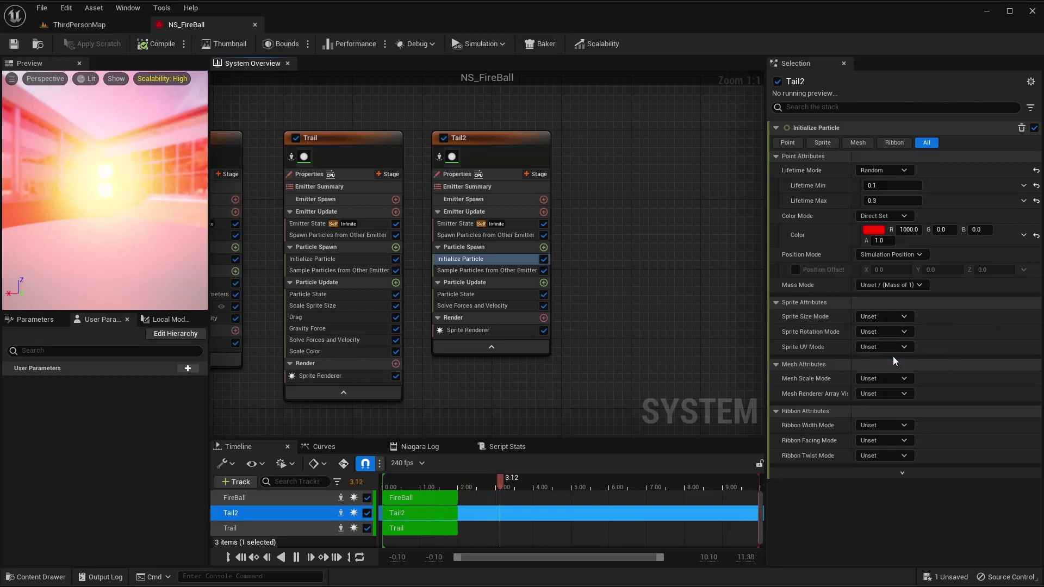
left_click(883, 331)
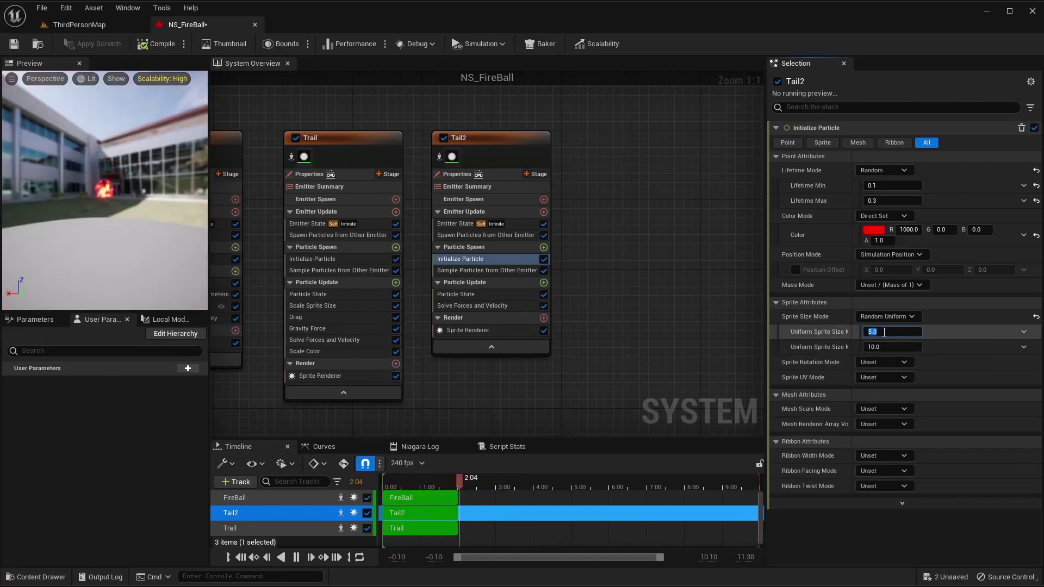
type("10")
key("Tab")
type("25")
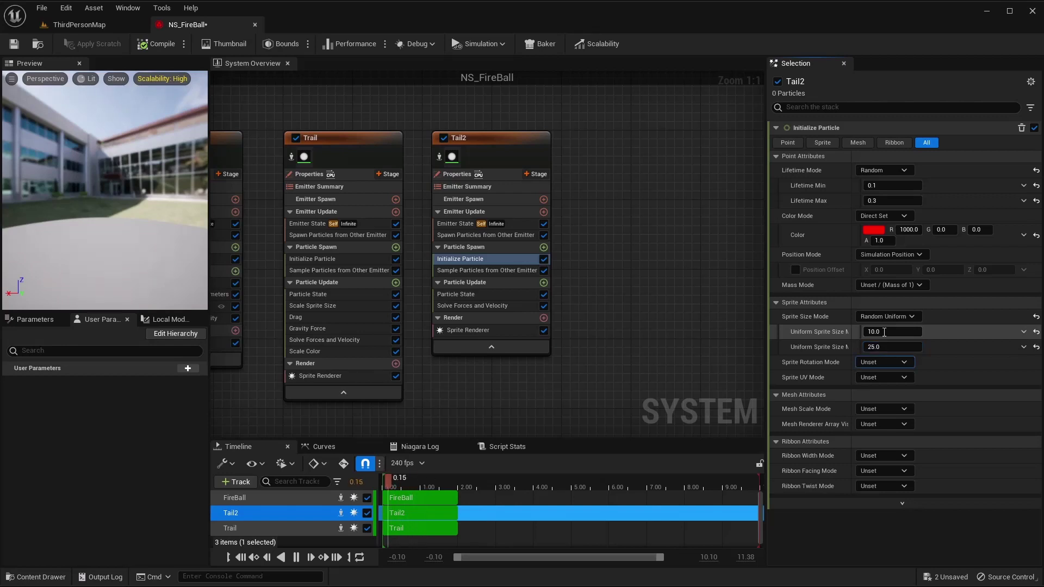
key("Return")
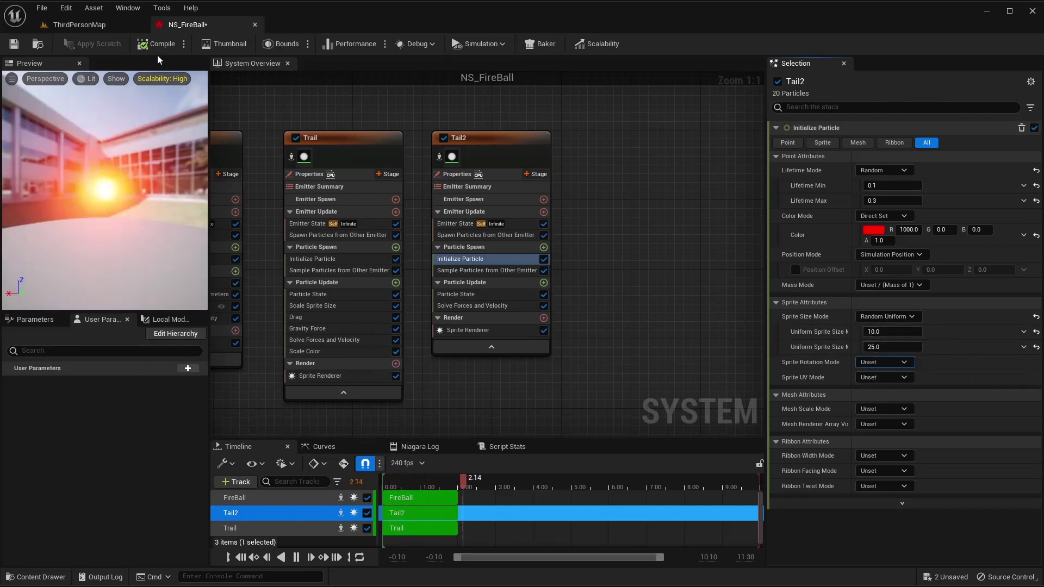
left_click(15, 44)
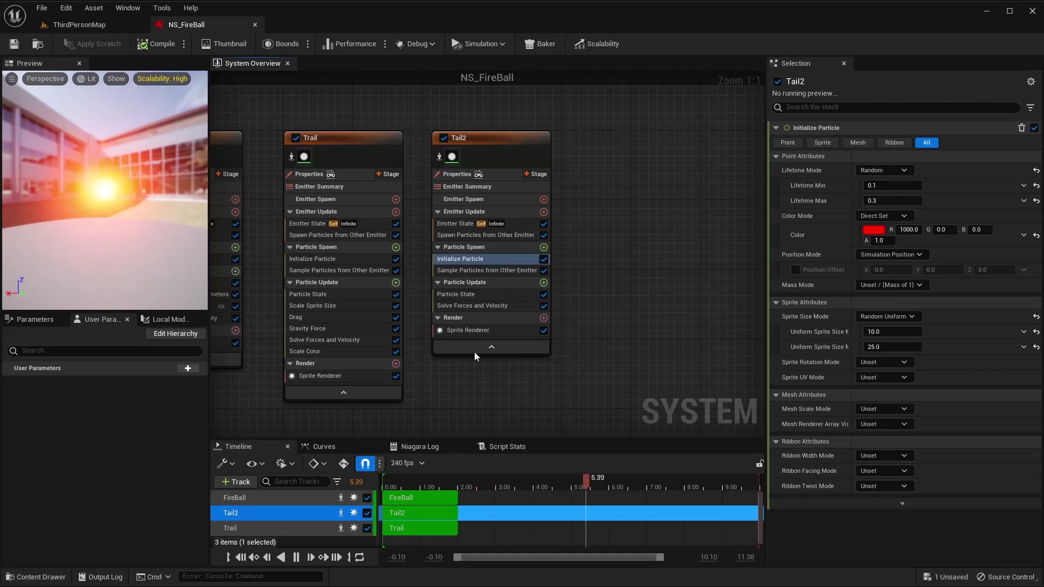
Add a Shape Location module to Tail2's Particle Spawn and set its Sphere Radius to 10
left_click(543, 248)
type("shap")
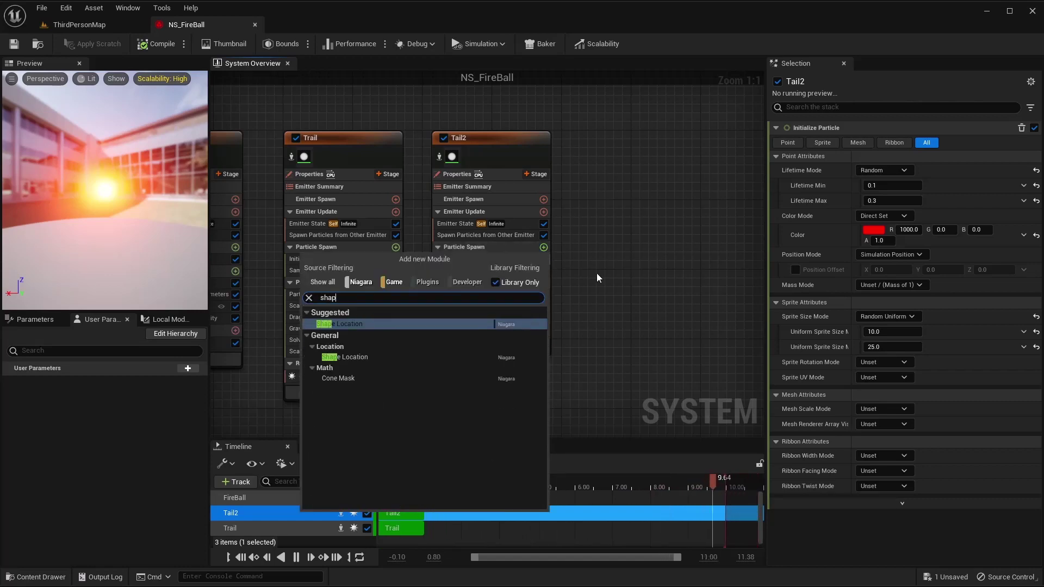
key("Return")
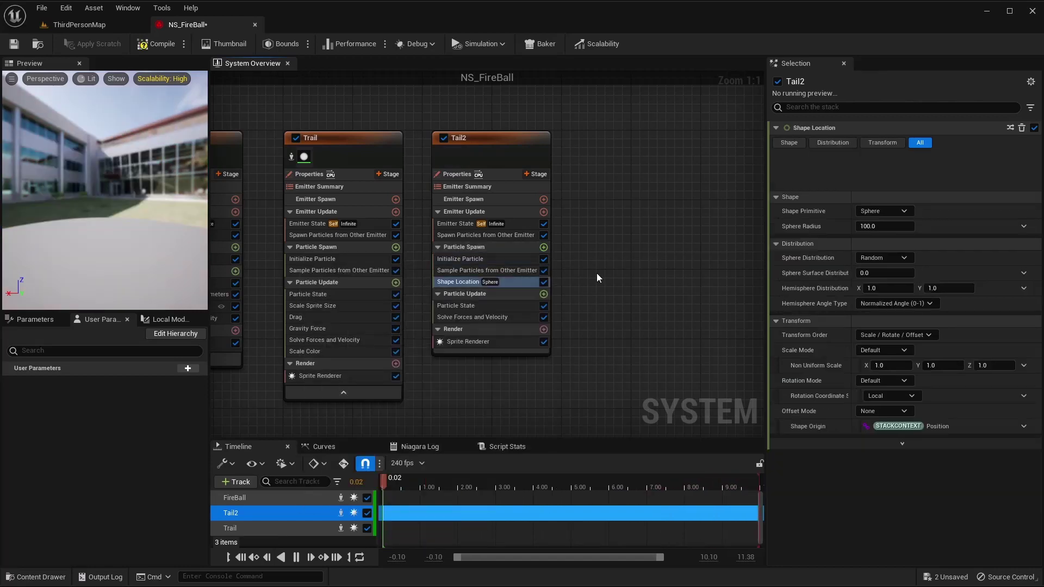
left_click(882, 186)
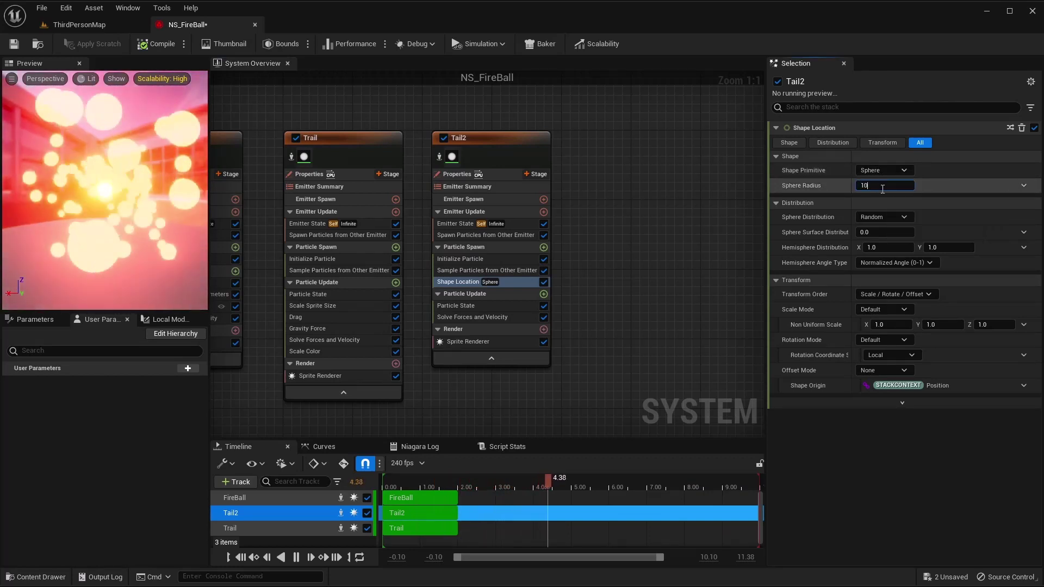
type("10")
key("Return")
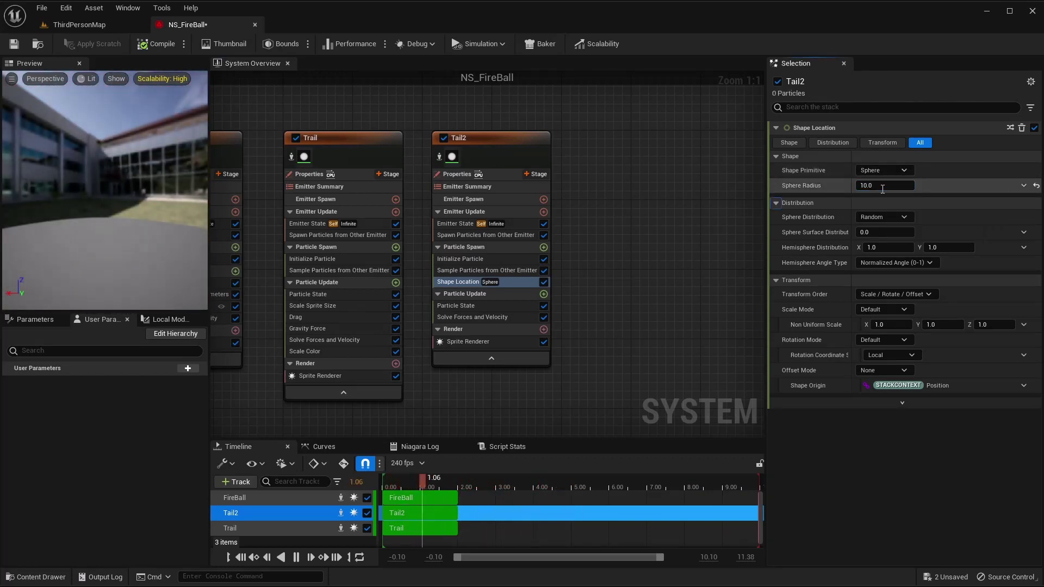
Toggle emitter isolation on Tail2 on and off to examine its particles in the preview
left_click_drag(188, 168, 125, 155)
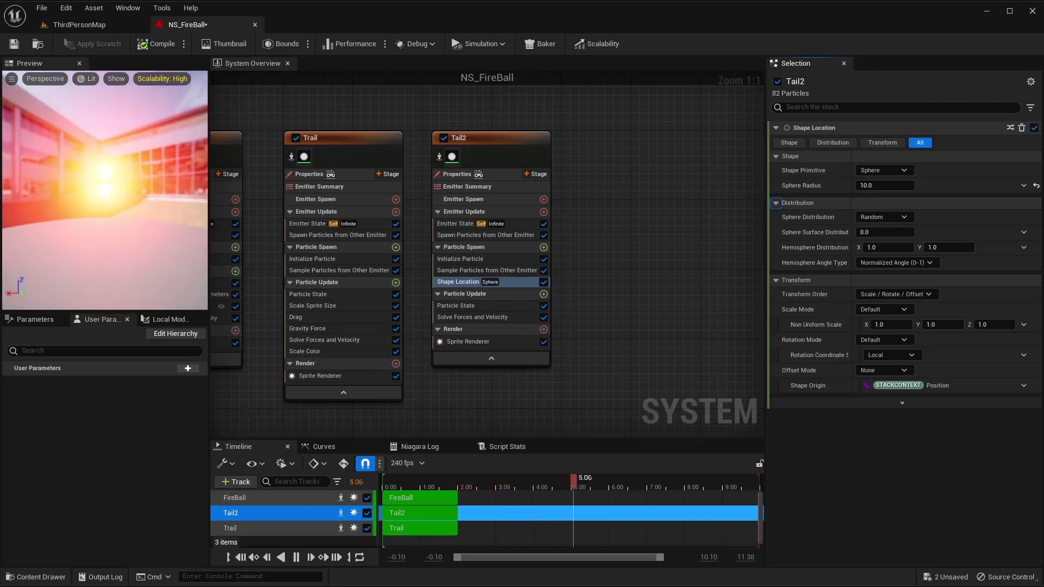
left_click(439, 157)
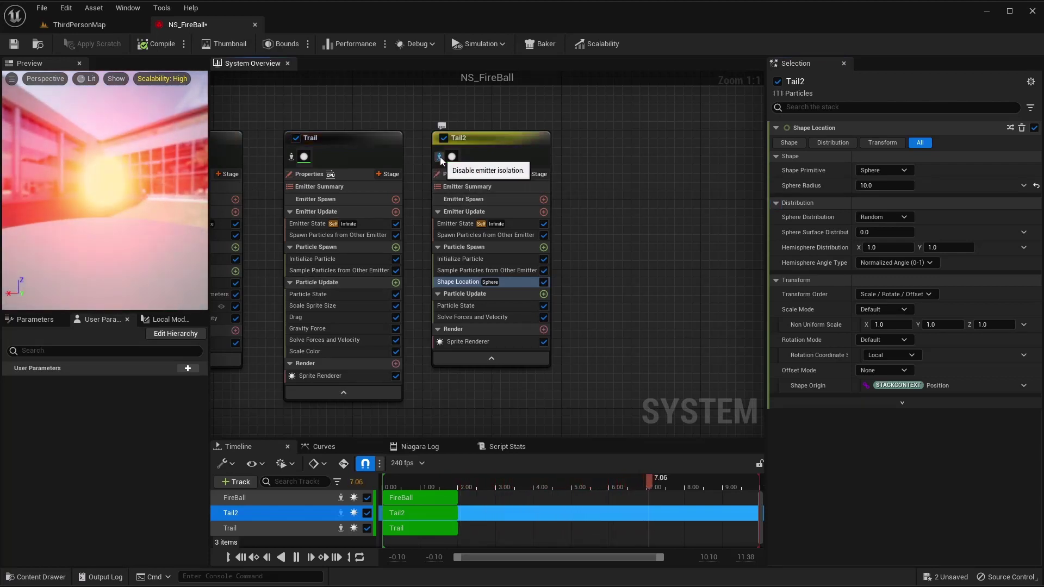
left_click(439, 157)
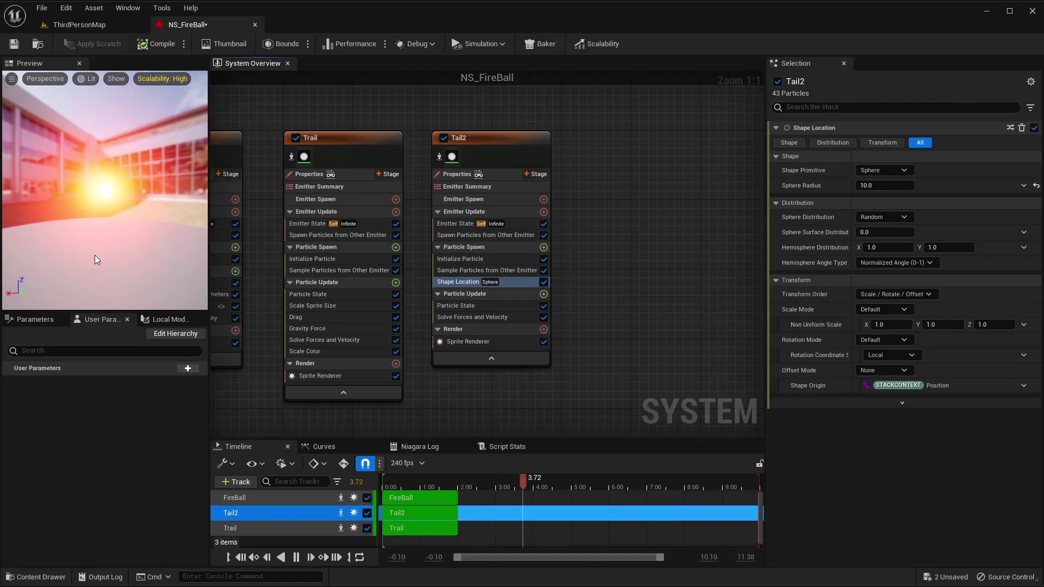
Add an Add Velocity module in Linear mode to Tail2's Particle Spawn
left_click(544, 247)
type("lo")
key("Escape")
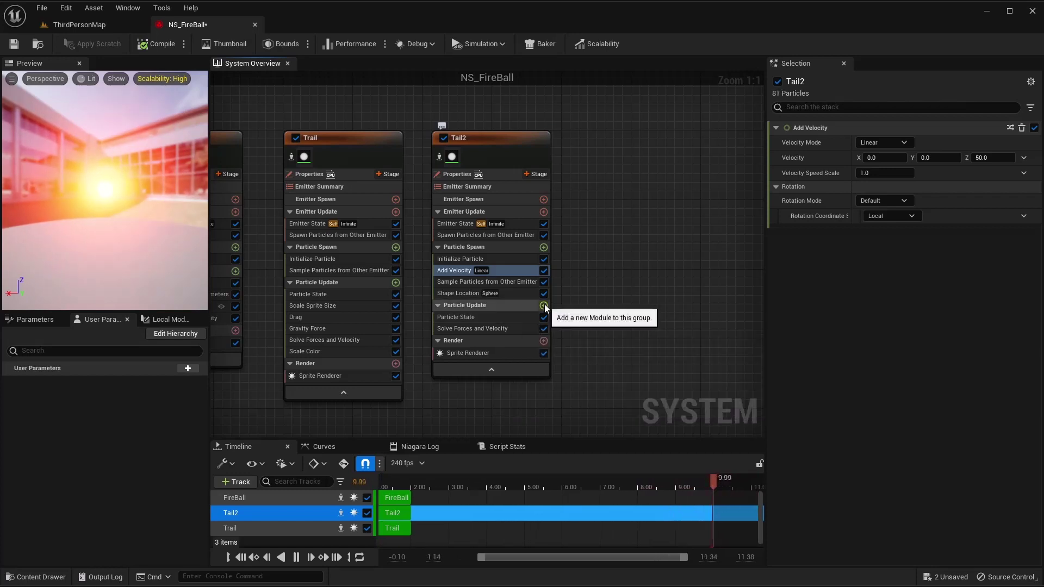
Add a Scale Sprite Size module to Tail2's Particle Update and apply the linear ramp-down curve template
left_click(544, 306)
type("scal")
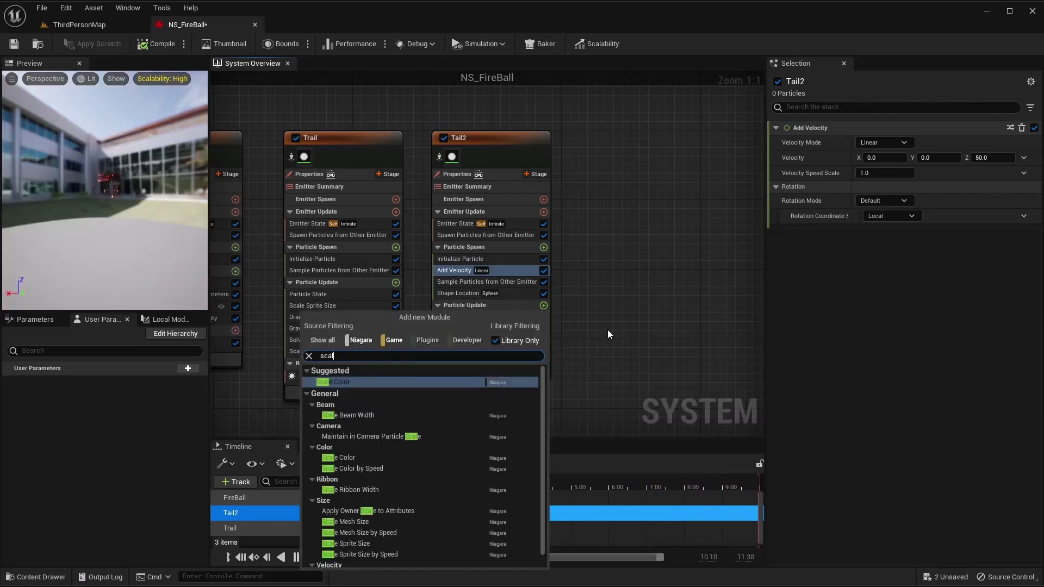
type("e sprite")
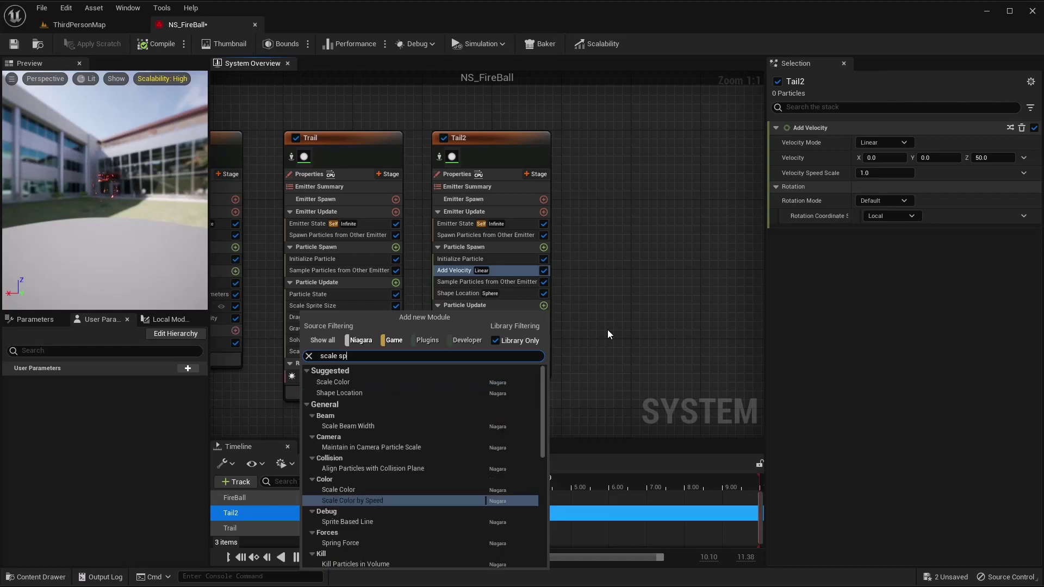
key("Return")
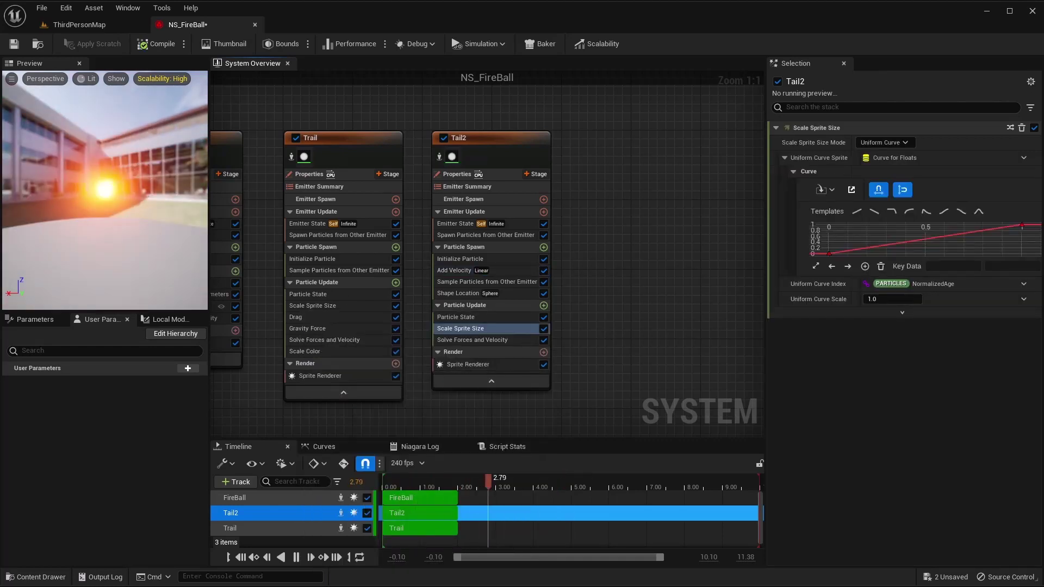
left_click(872, 211)
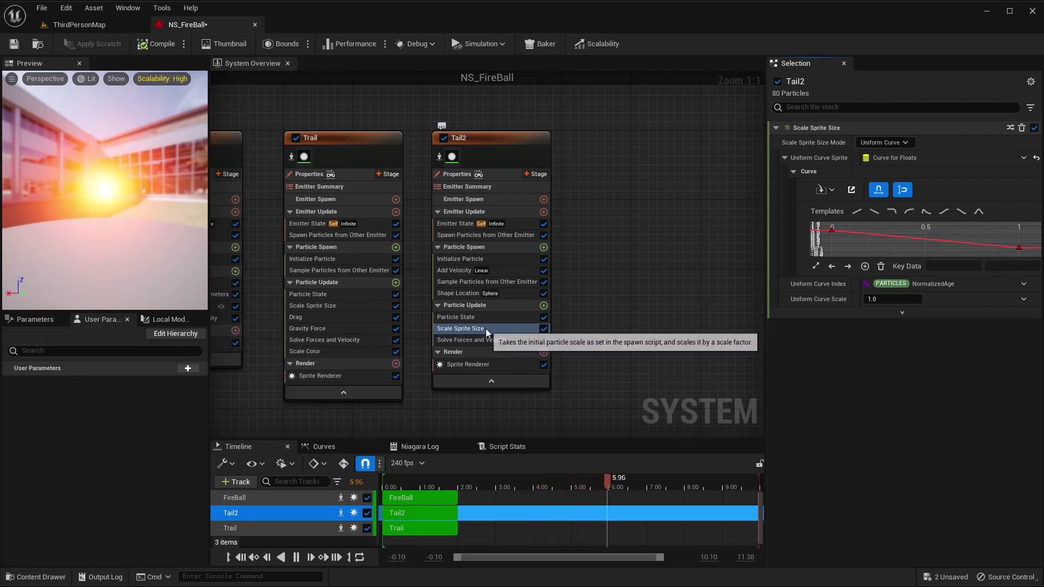
Add a Drag module to Tail2's Particle Update and set its Drag value to 0.25
left_click(543, 305)
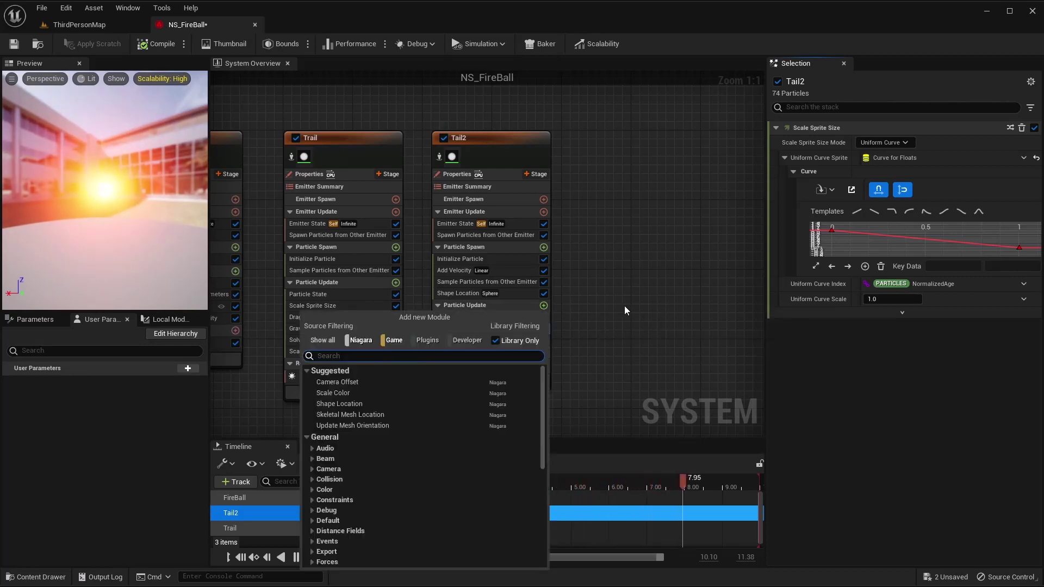
type("dea")
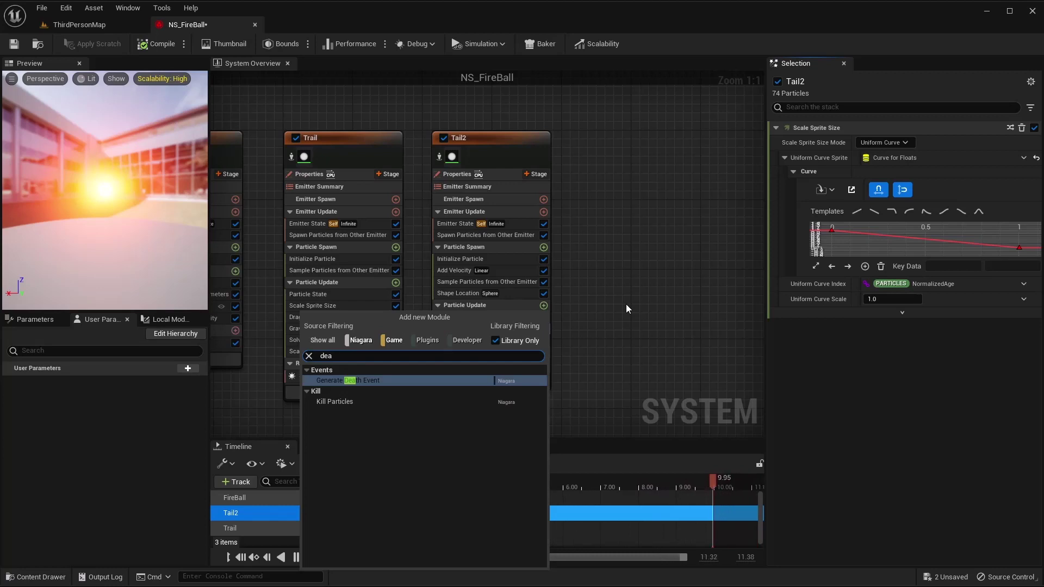
key("BackSpace")
key("BackSpace")
key("BackSpace")
type("drag")
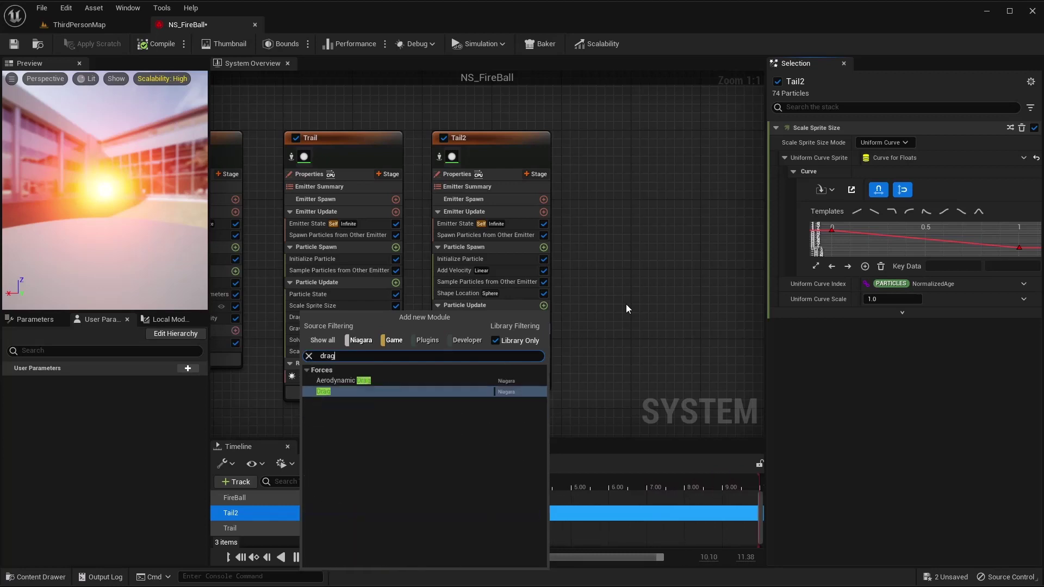
key("Return")
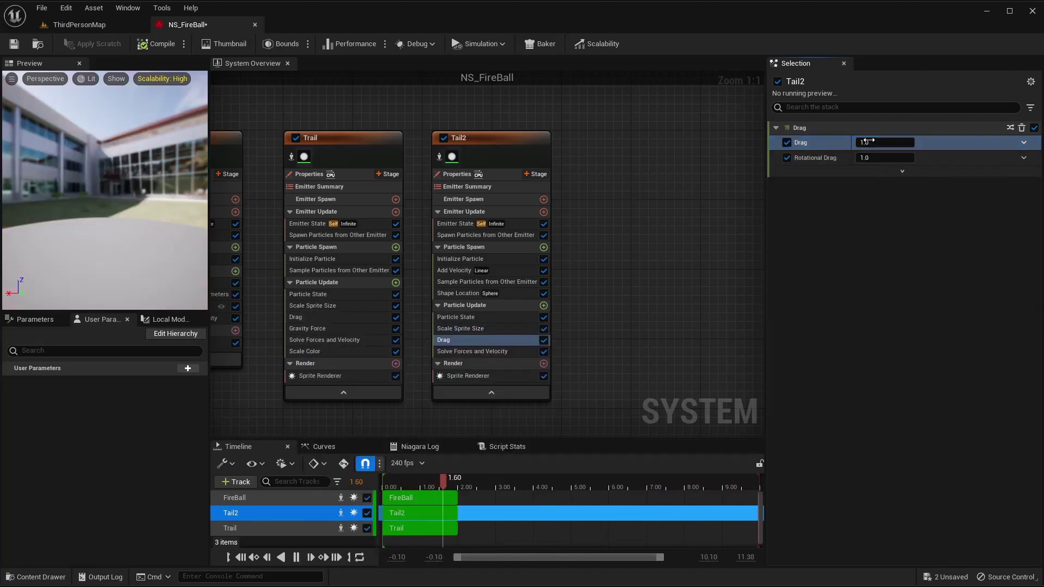
left_click(885, 142)
type("0.25")
key("Return")
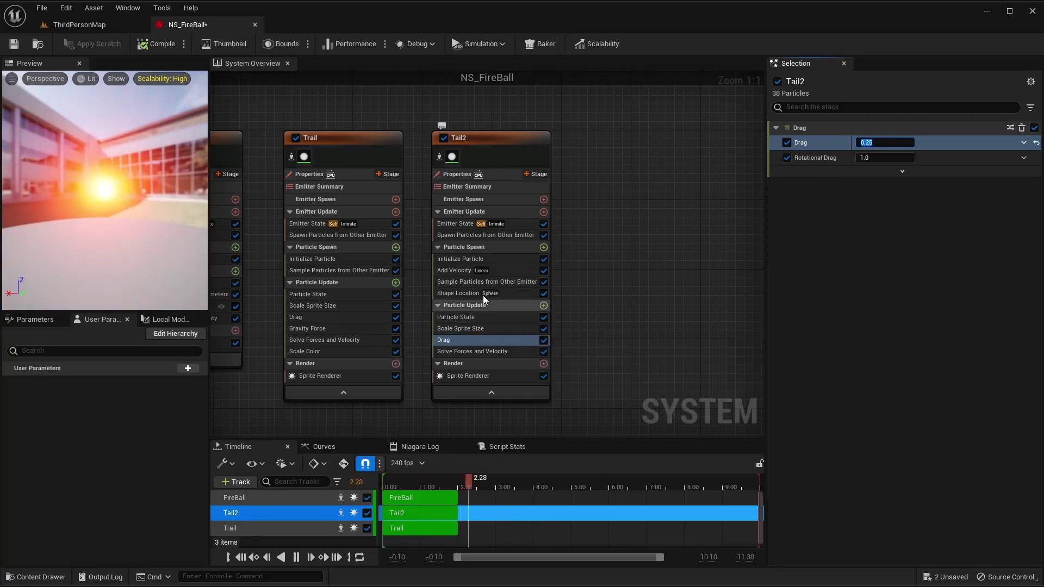
Add a Curl Noise Force module with Noise Strength 500 to Tail2's Particle Update, and compile and save the system
left_click(543, 305)
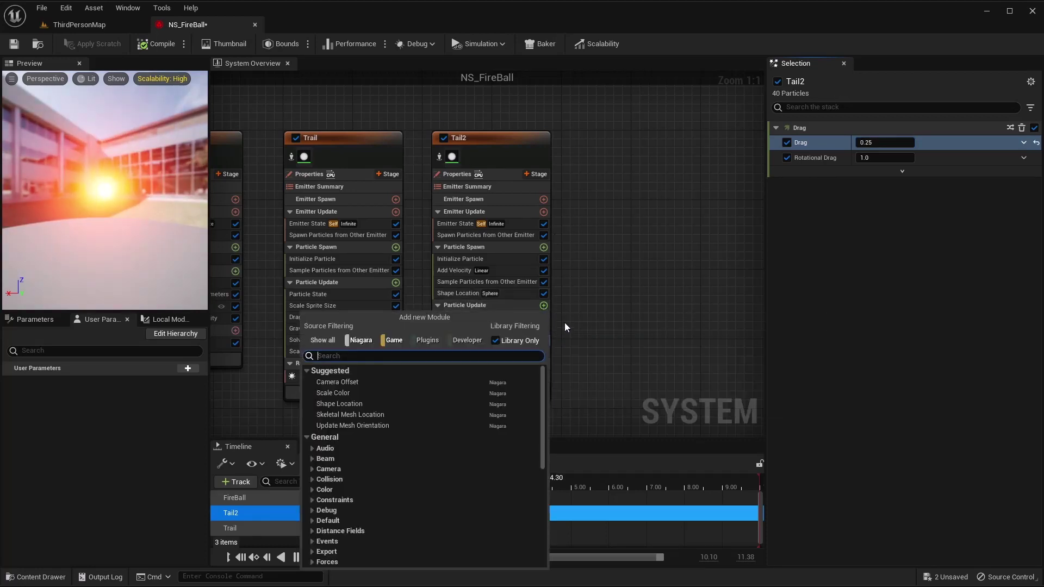
type("curl")
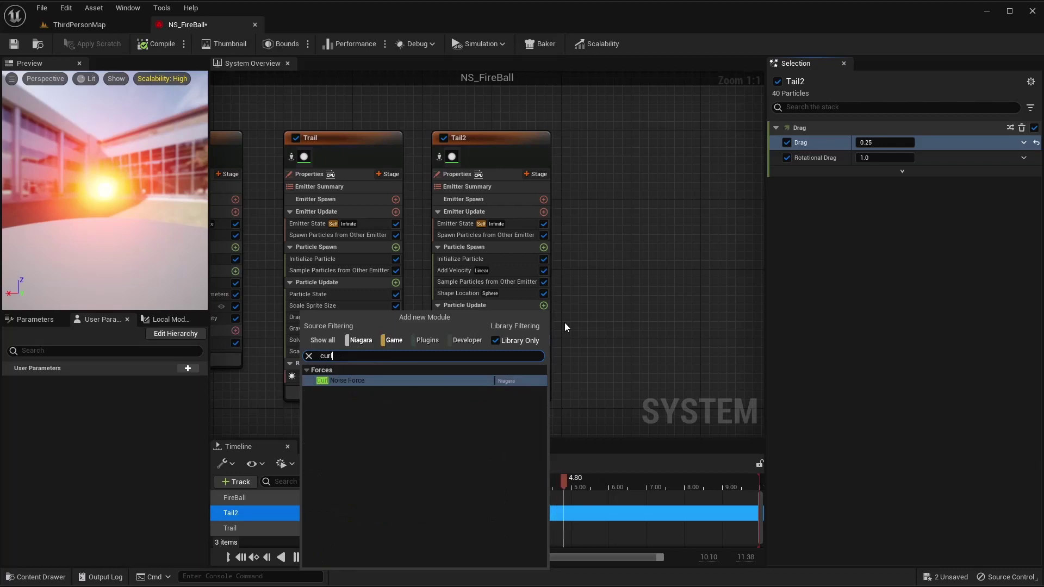
left_click(363, 380)
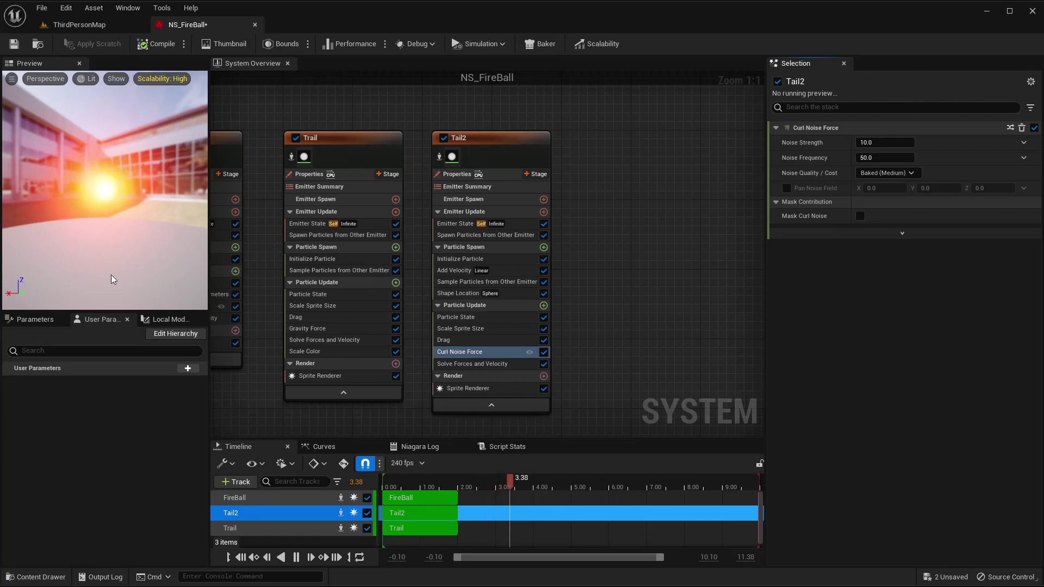
left_click(875, 141)
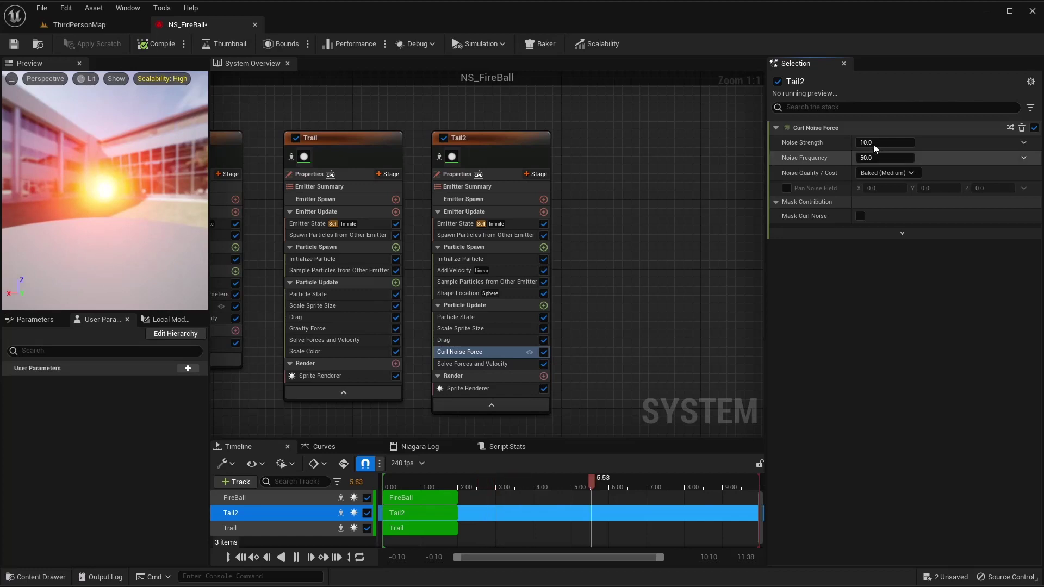
type("500")
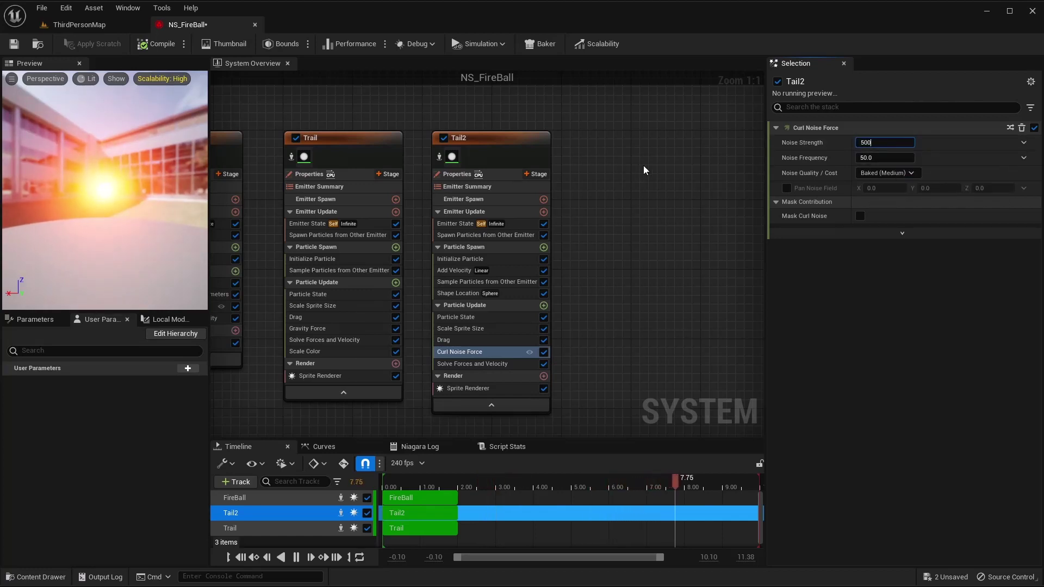
key("Tab")
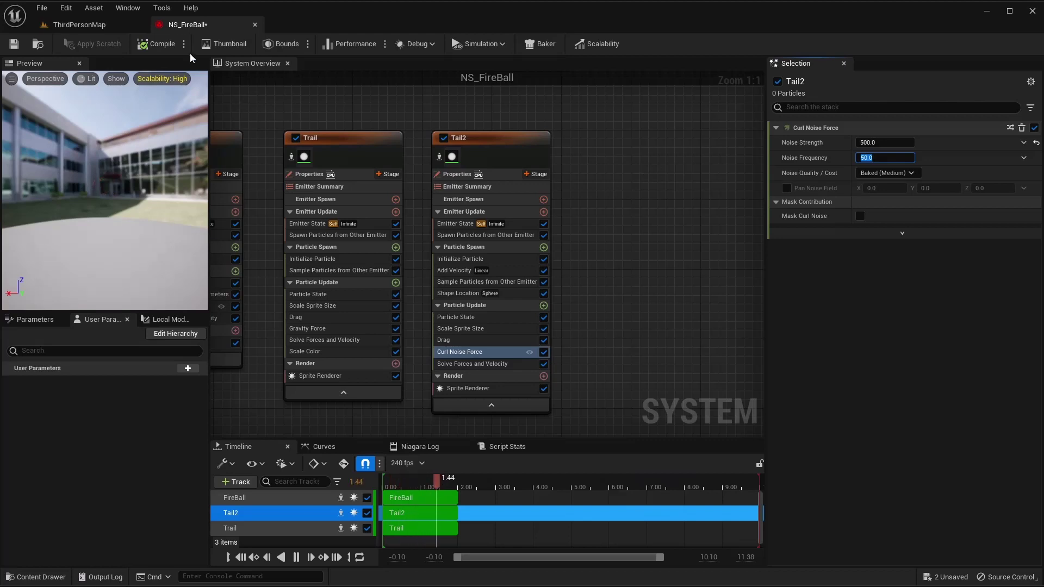
left_click(157, 45)
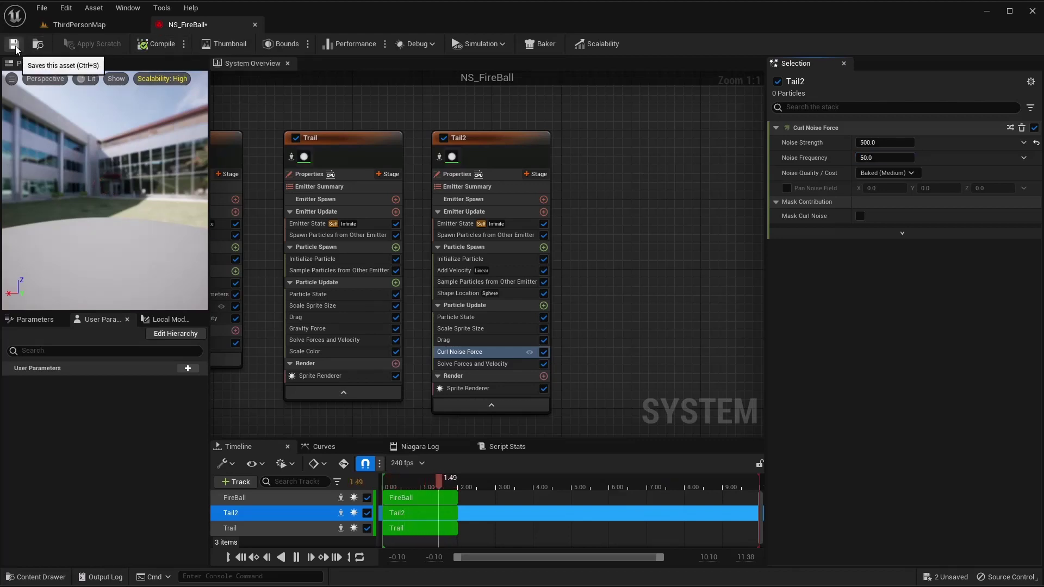
left_click(14, 45)
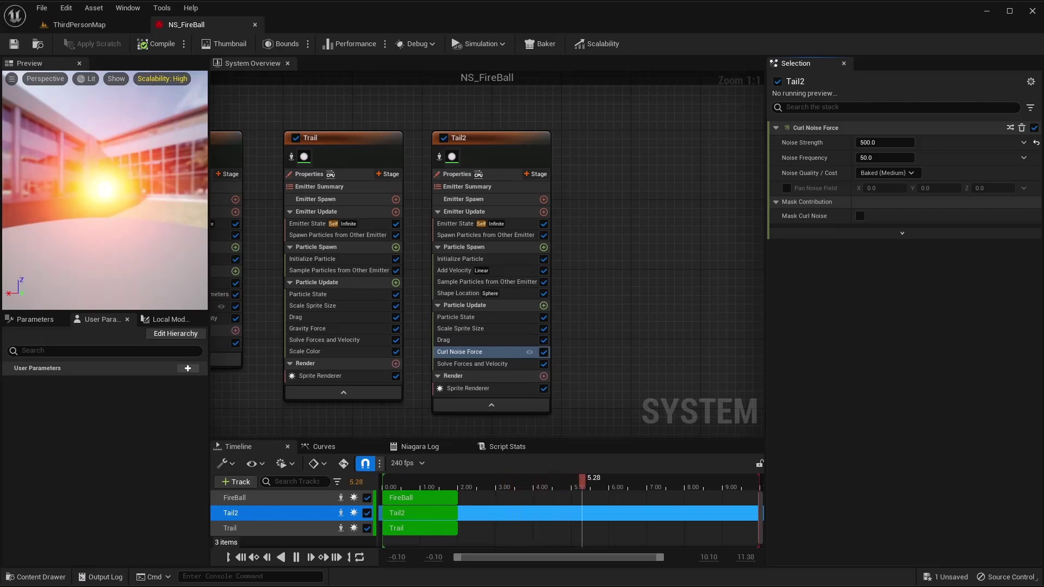
Add a Gravity Force module to Tail2's Particle Update
left_click(544, 305)
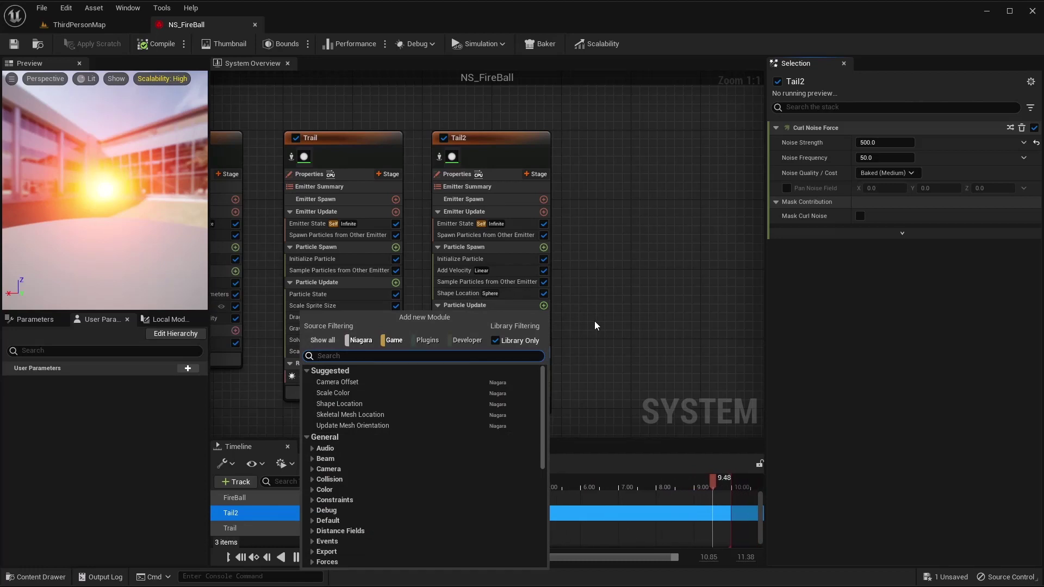
type("rgavi")
key("BackSpace")
key("BackSpace")
key("BackSpace")
key("BackSpace")
key("BackSpace")
type("gra")
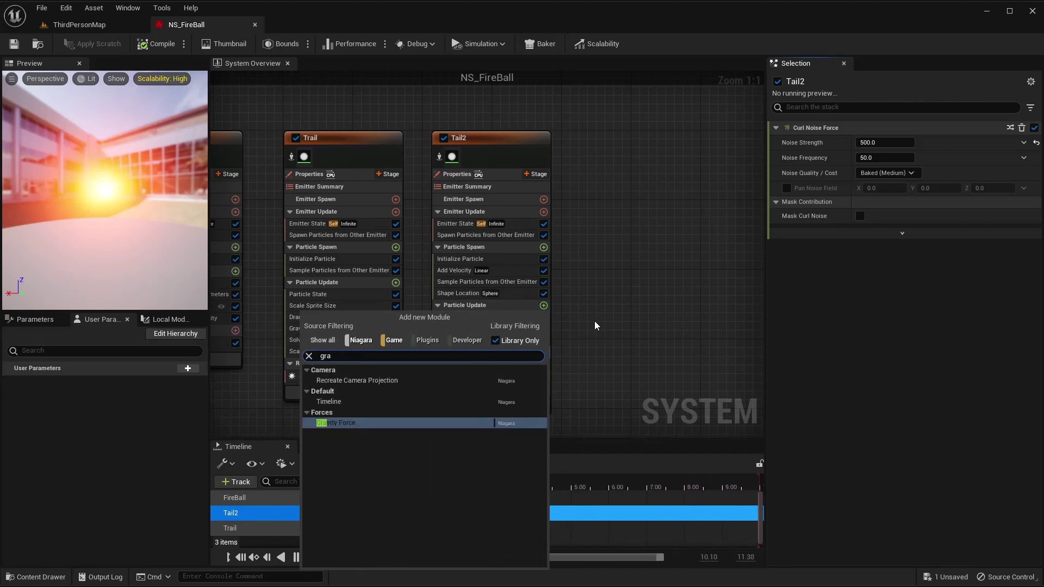
key("Return")
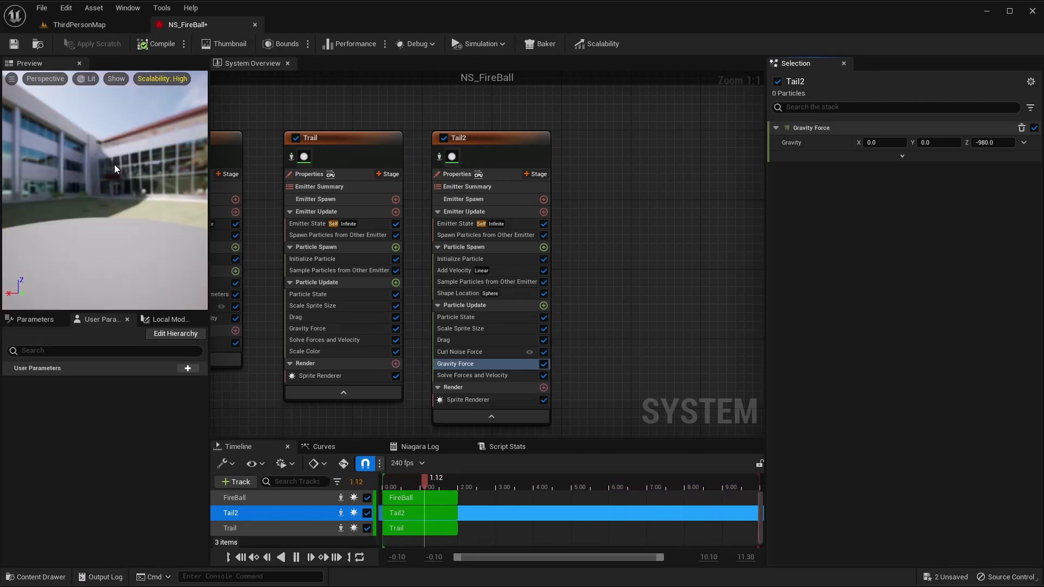
Make Tail2's Gravity a Random Range Vector, with Minimum Z set to 200 and Maximum X and Y set to 0
left_click(1024, 143)
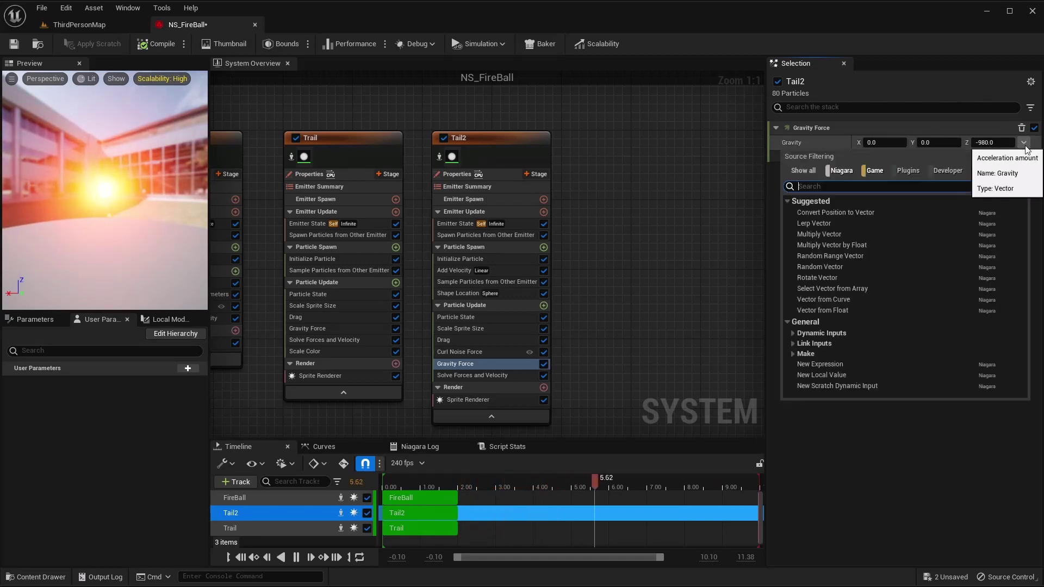
left_click(836, 258)
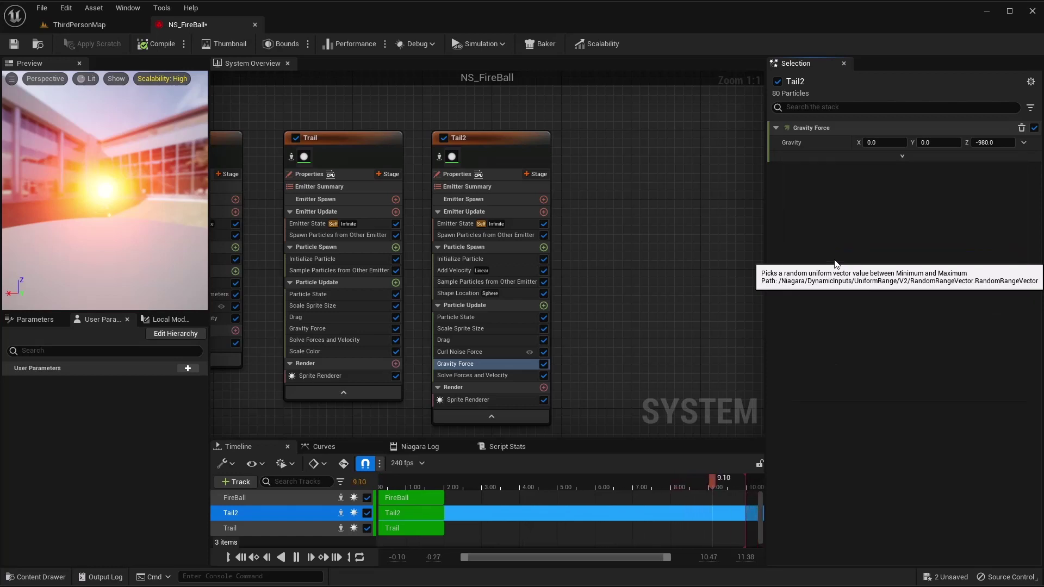
left_click(992, 158)
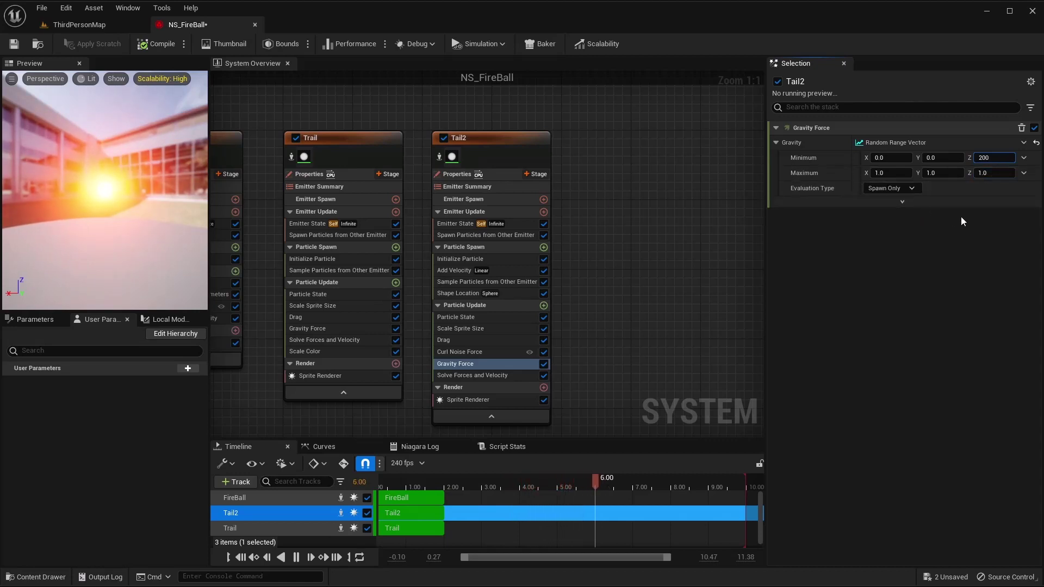
key("Tab")
type("0")
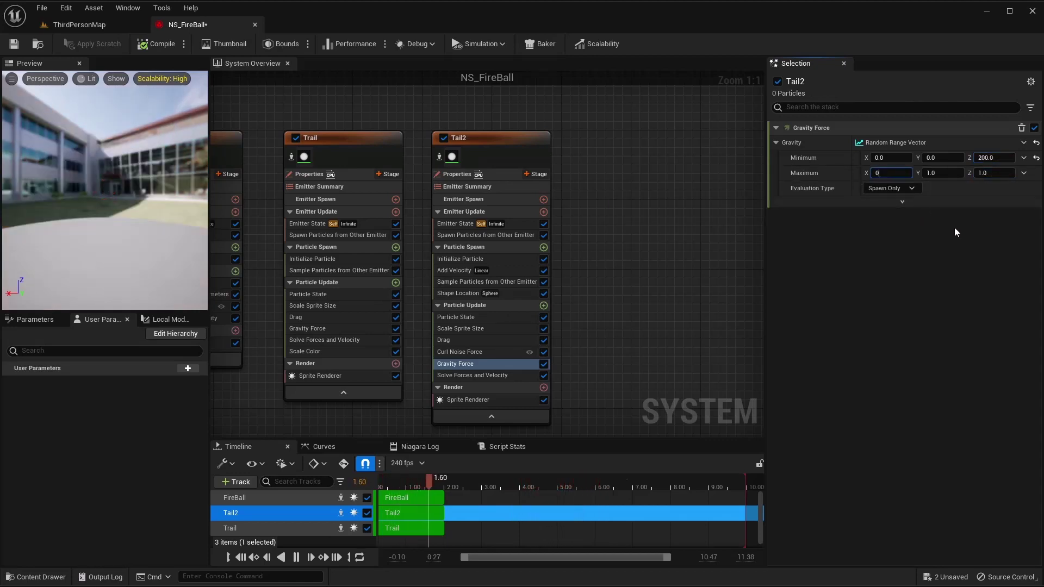
key("Tab")
type("0")
key("Tab")
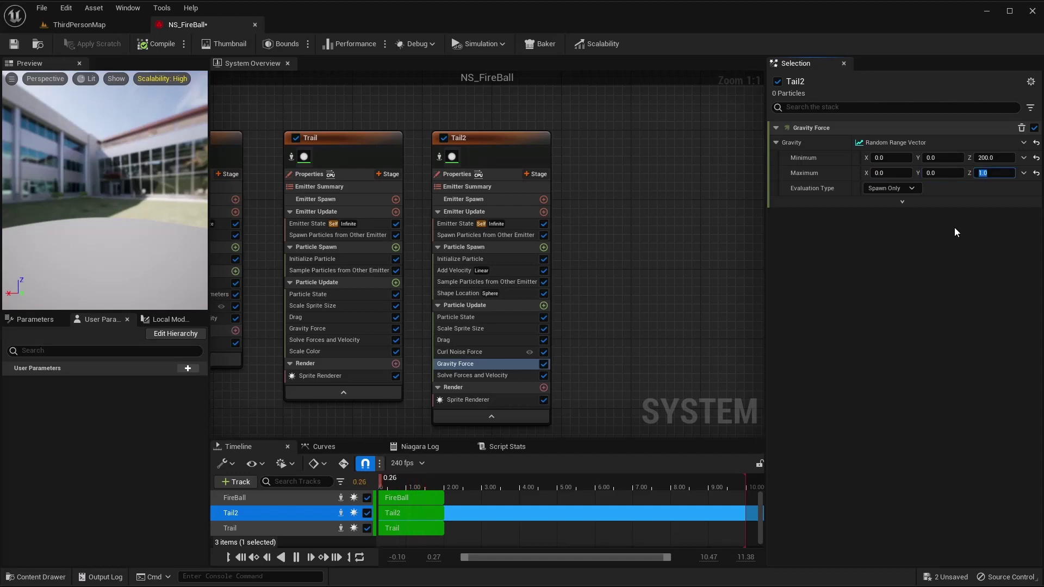
Set the maximum Z of Tail2's random Gravity Force range to 1000 and compile the system
type("1000")
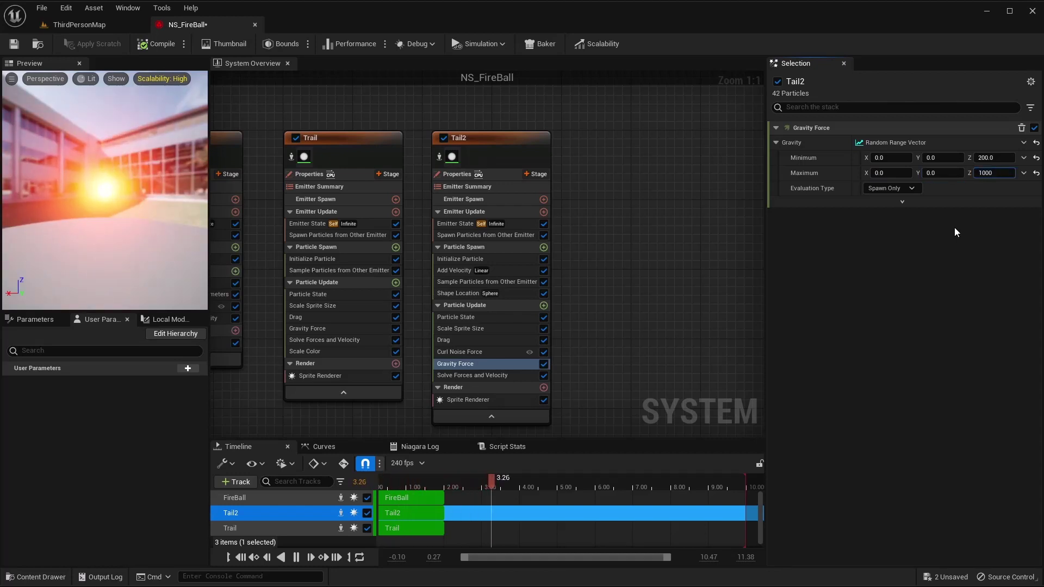
key("Return")
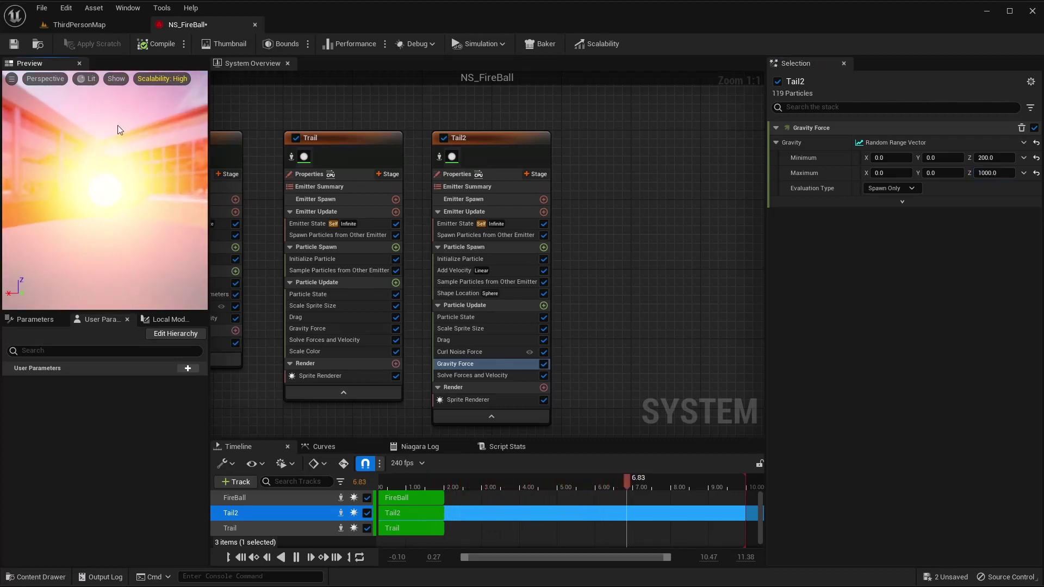
left_click(161, 45)
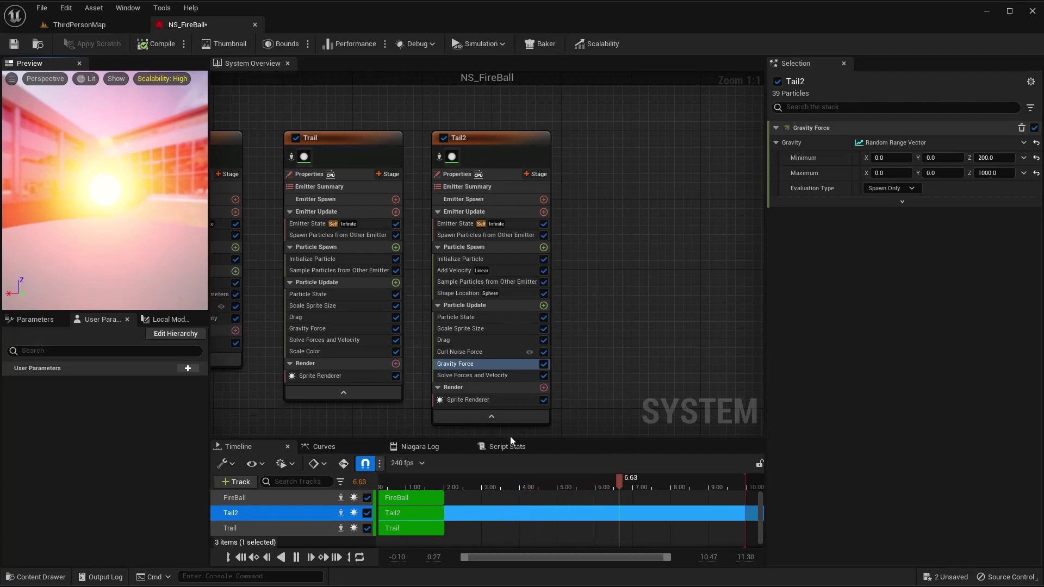
Assign the M_Smoke material to Tail2's Sprite Renderer, and compile and save the system
left_click(481, 401)
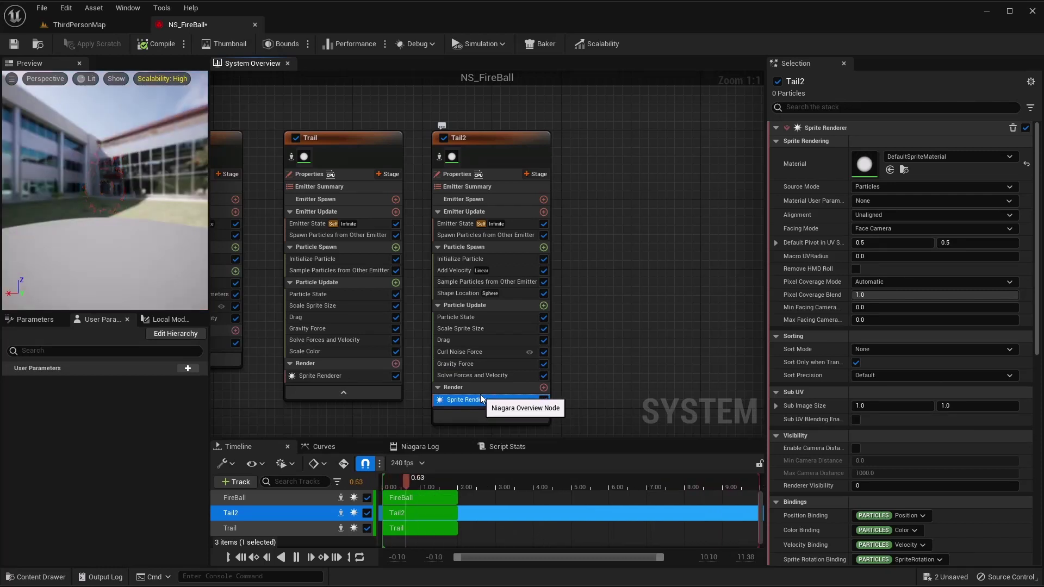
left_click(954, 157)
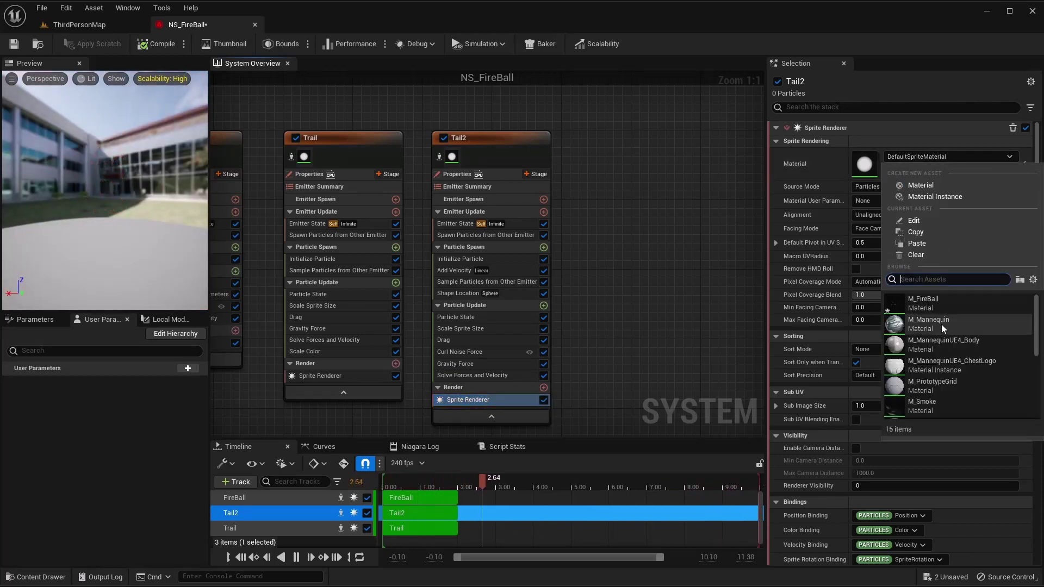
scroll(949, 338, "down", 3)
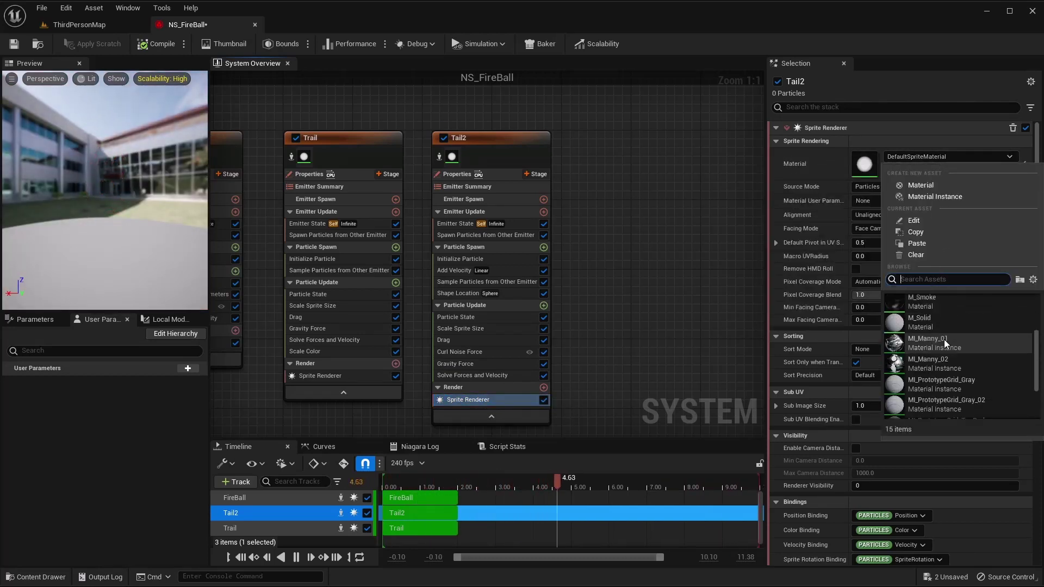
scroll(944, 340, "up", 5)
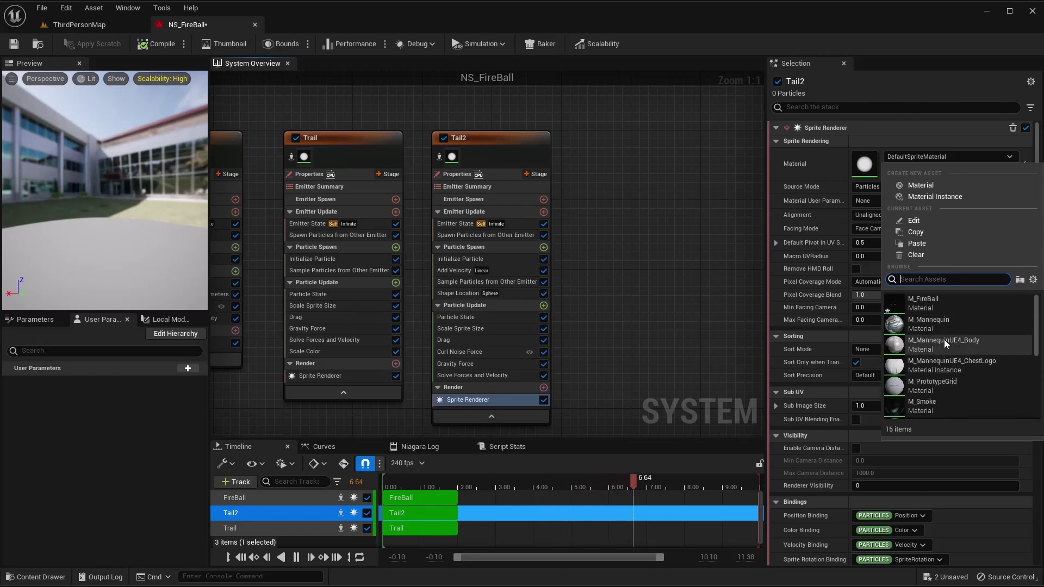
type("fireb")
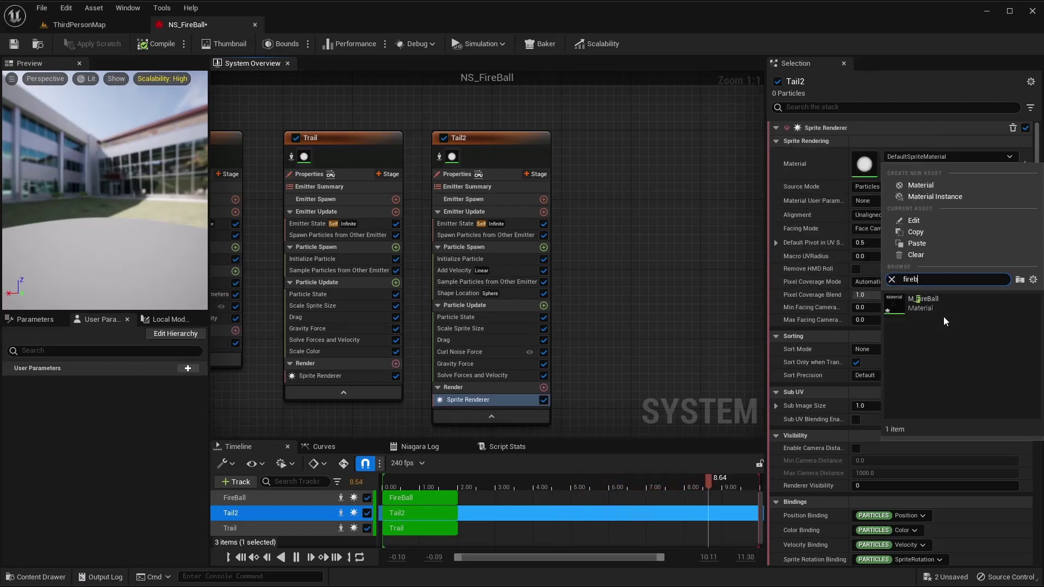
key("BackSpace")
key("BackSpace")
key("BackSpace")
key("BackSpace")
key("BackSpace")
type("smoke")
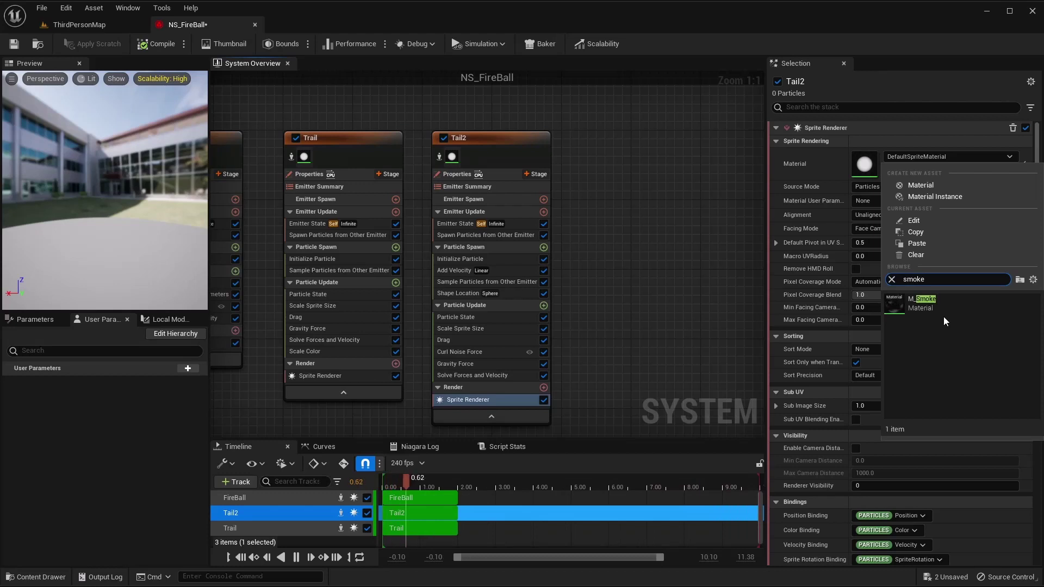
left_click(924, 304)
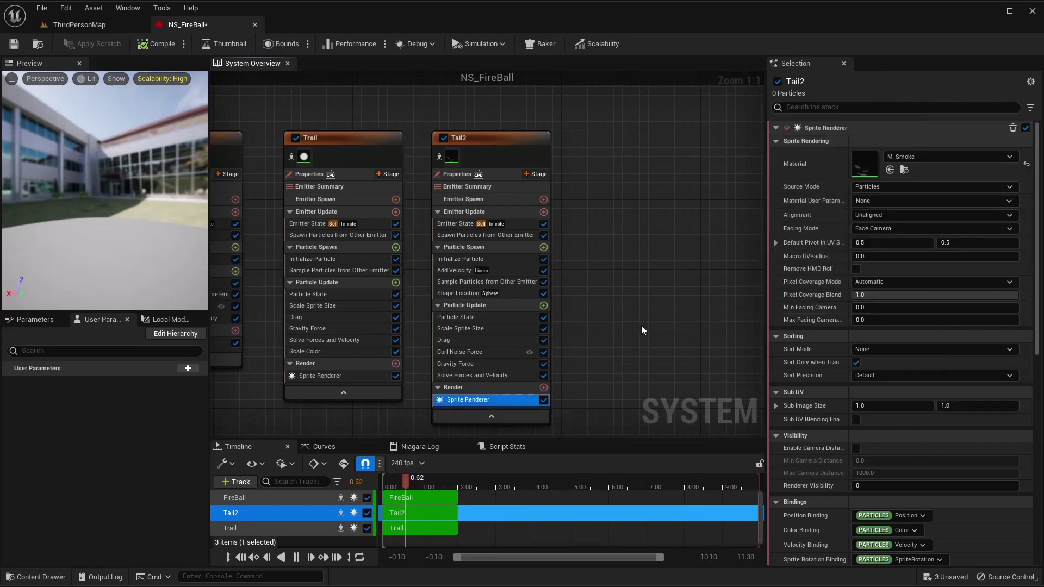
left_click(140, 47)
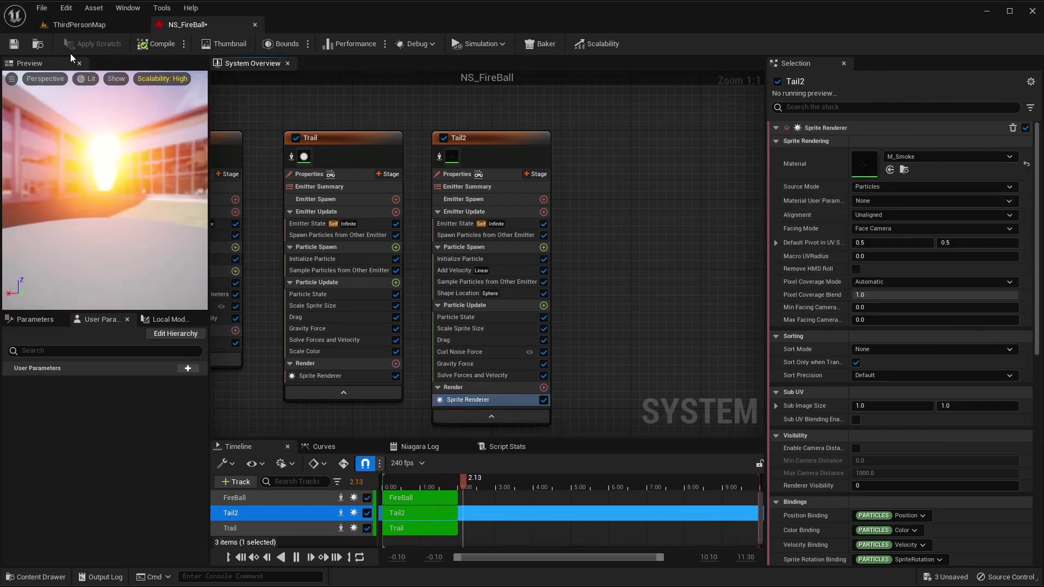
left_click(19, 50)
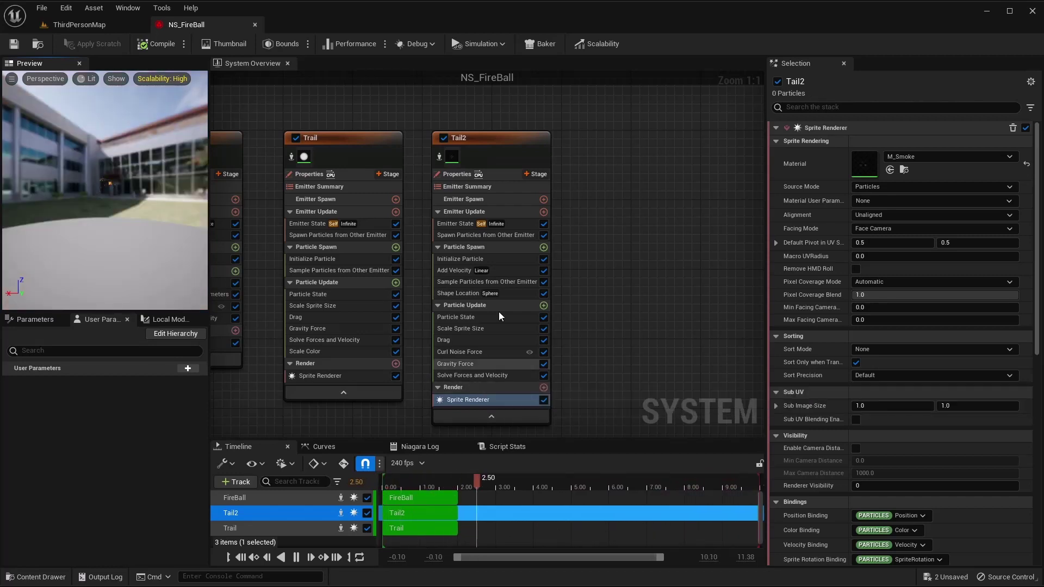
Add a Dynamic Material Parameters module to Tail2's Particle Update stage
left_click(543, 305)
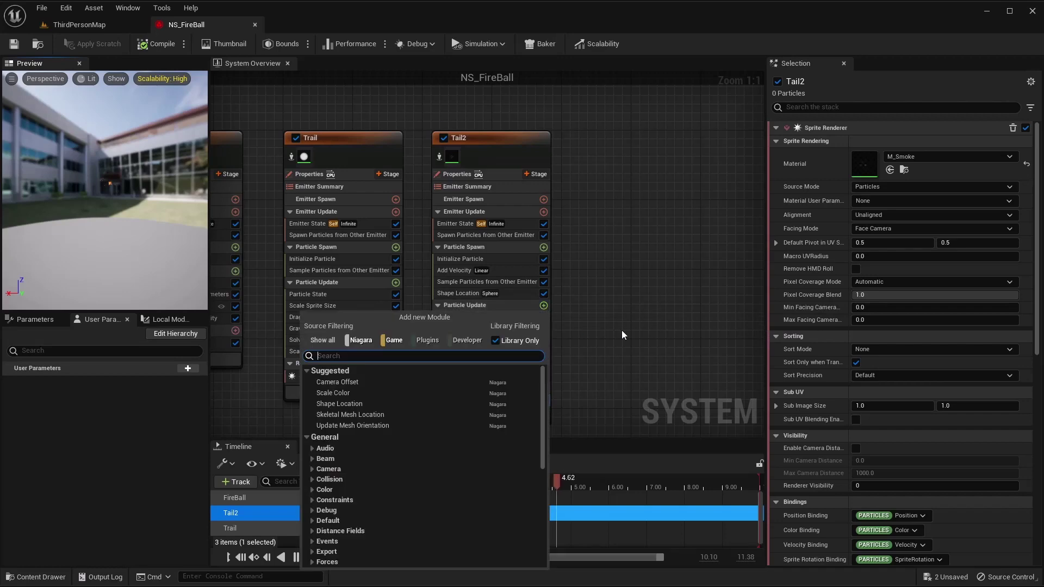
type("dynami")
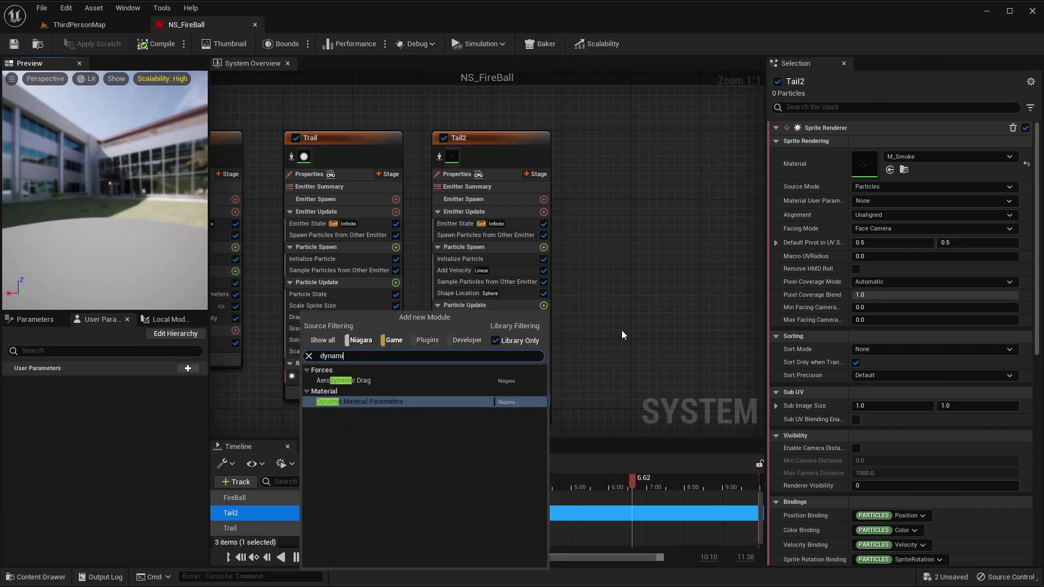
key("Return")
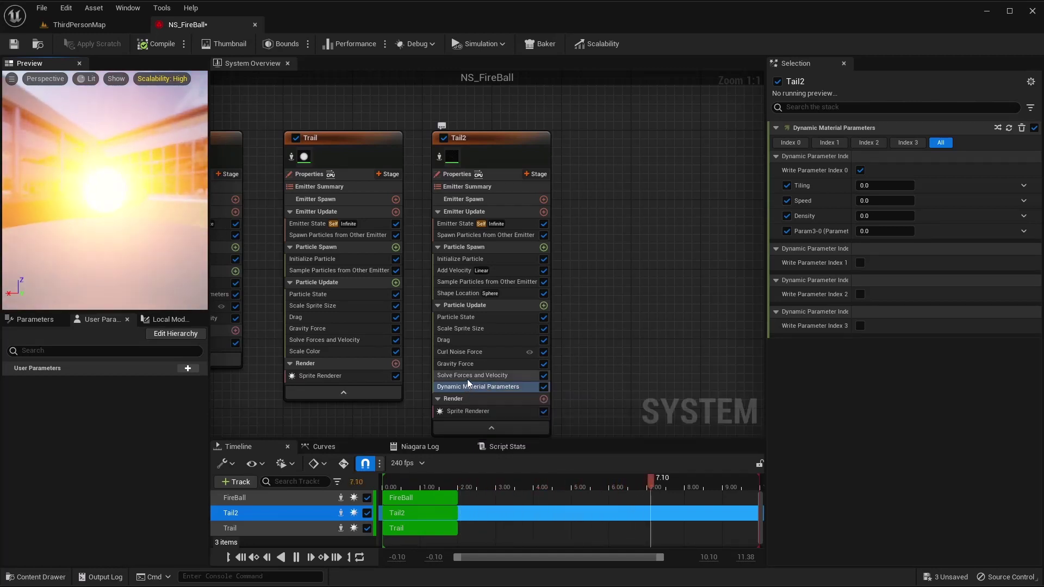
Isolate the Tail2 emitter so that the preview plays it alone
left_click(440, 157)
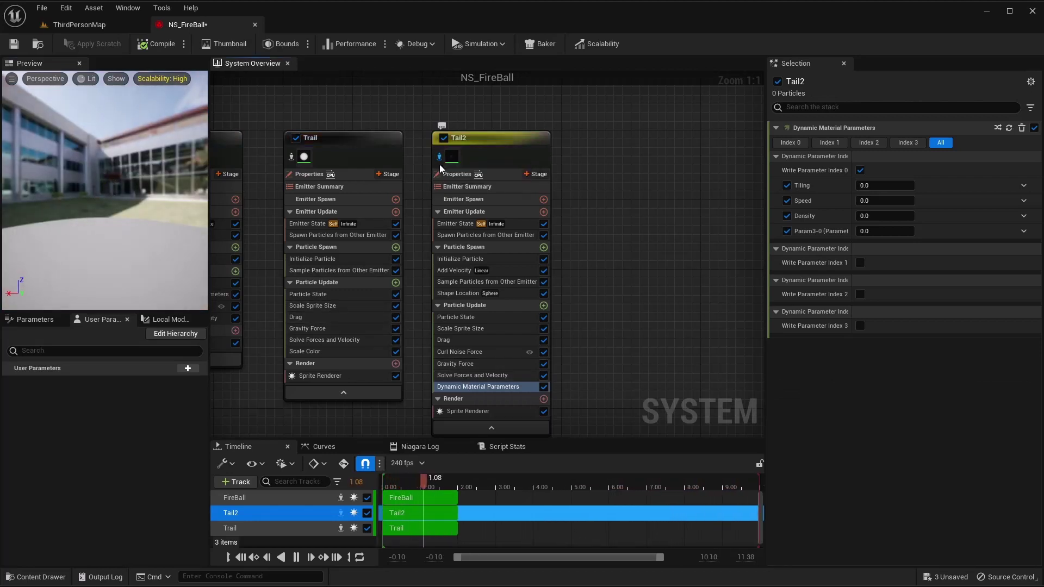
right_click_drag(623, 209, 592, 217)
left_click_drag(105, 202, 106, 203)
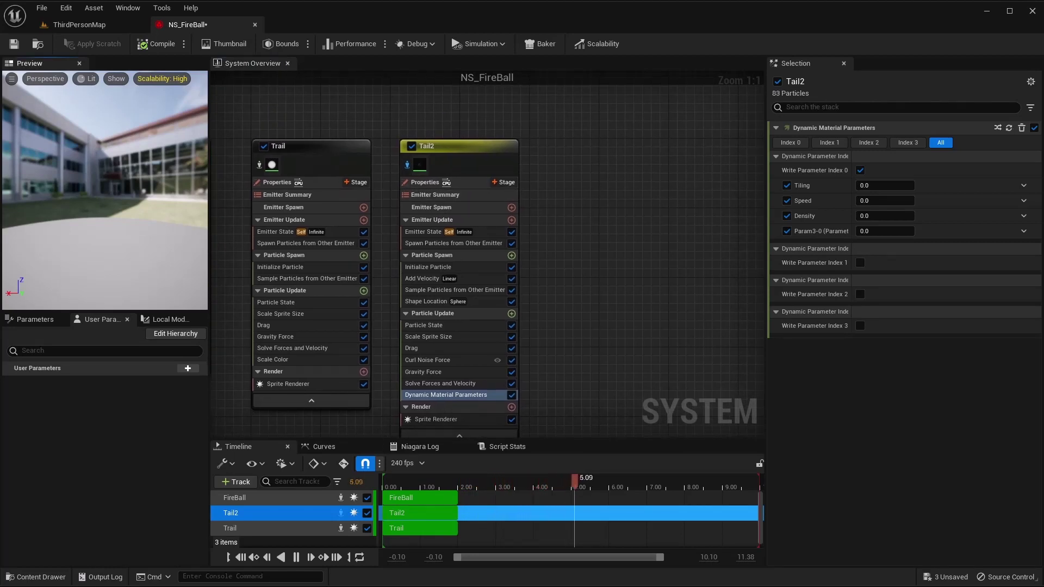
left_click(407, 165)
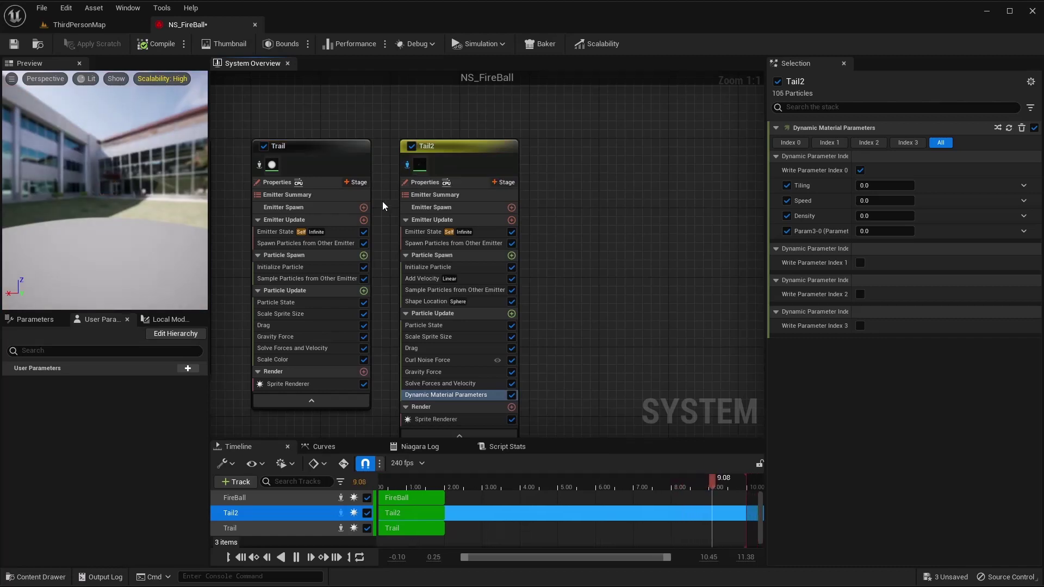
Set Tiling, Speed and Density to 1 in Tail2's Dynamic Material Parameters module
left_click(881, 186)
type("1")
key("Return")
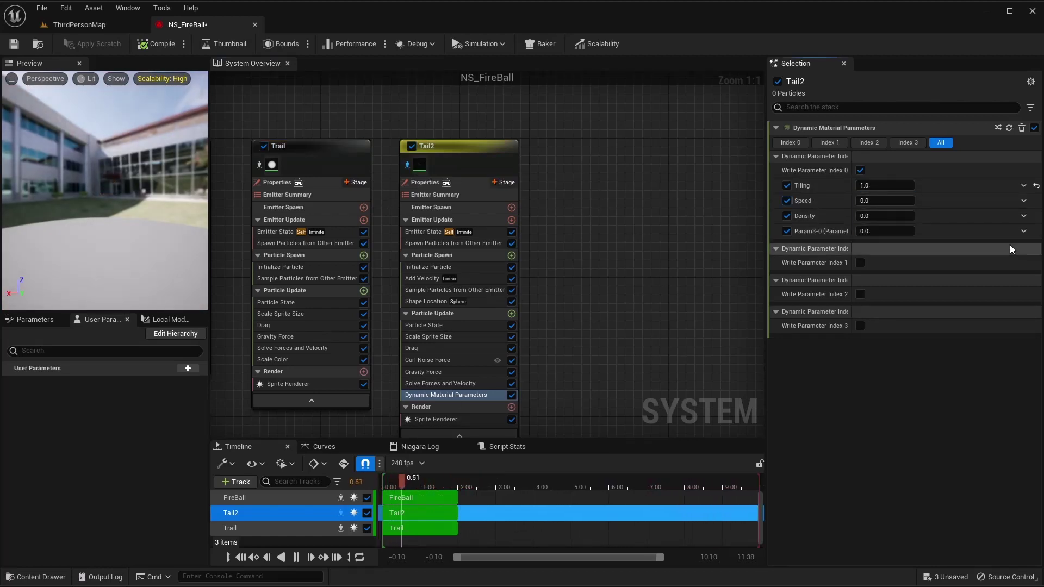
key("Tab")
type("1")
key("Tab")
type("1")
key("Return")
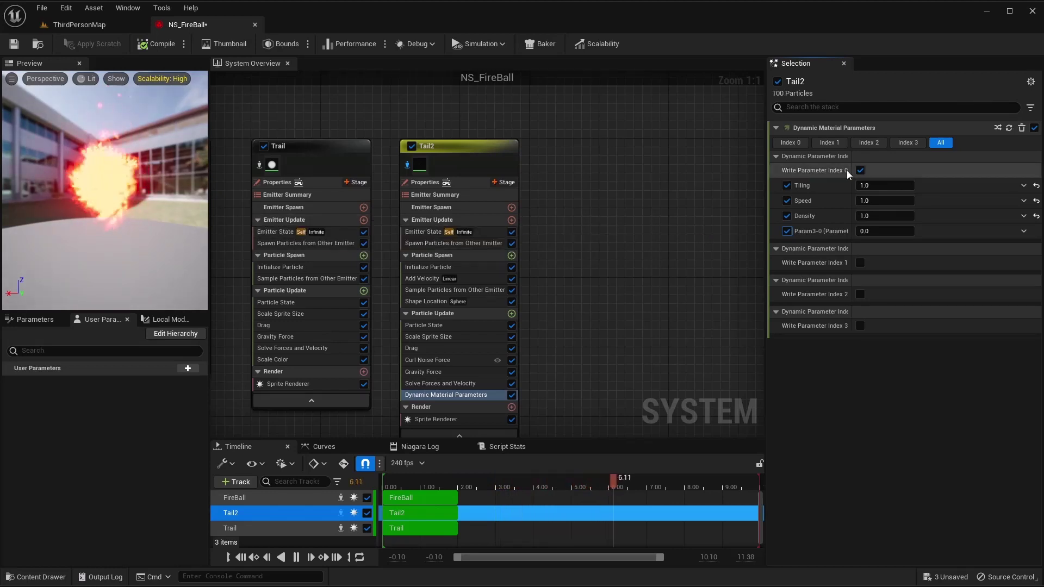
Set Tail2's dynamic material parameters to Tiling 0.5, Speed 0.1 and Density 0.8
left_click(885, 186)
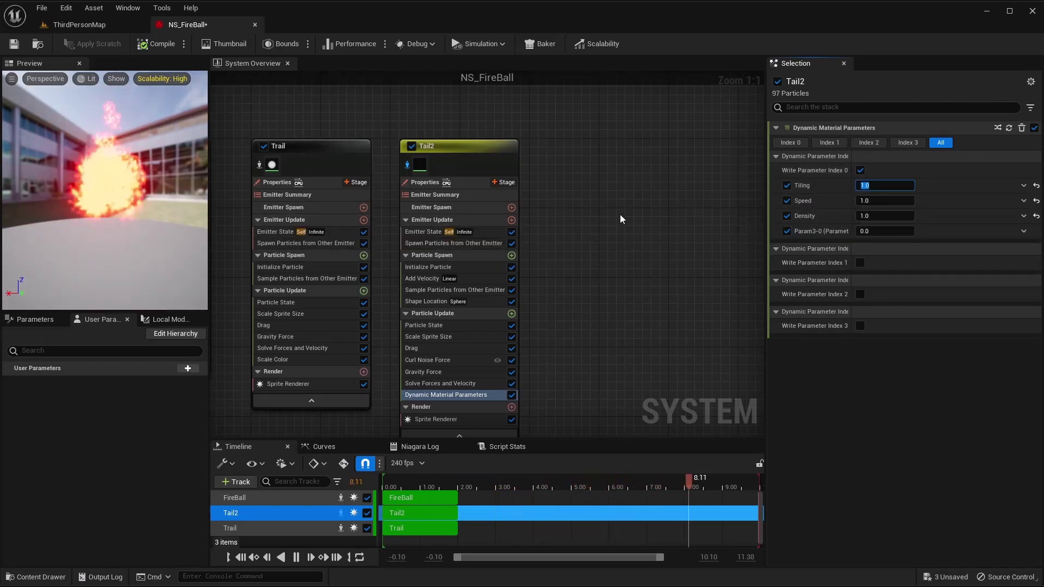
type("0.5")
key("Return")
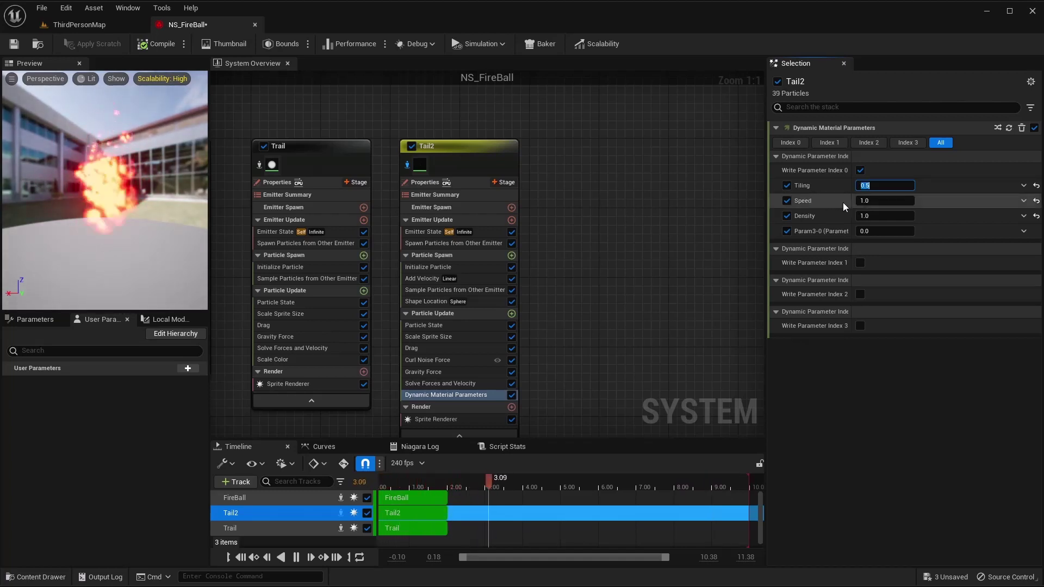
left_click(885, 201)
type("0.1")
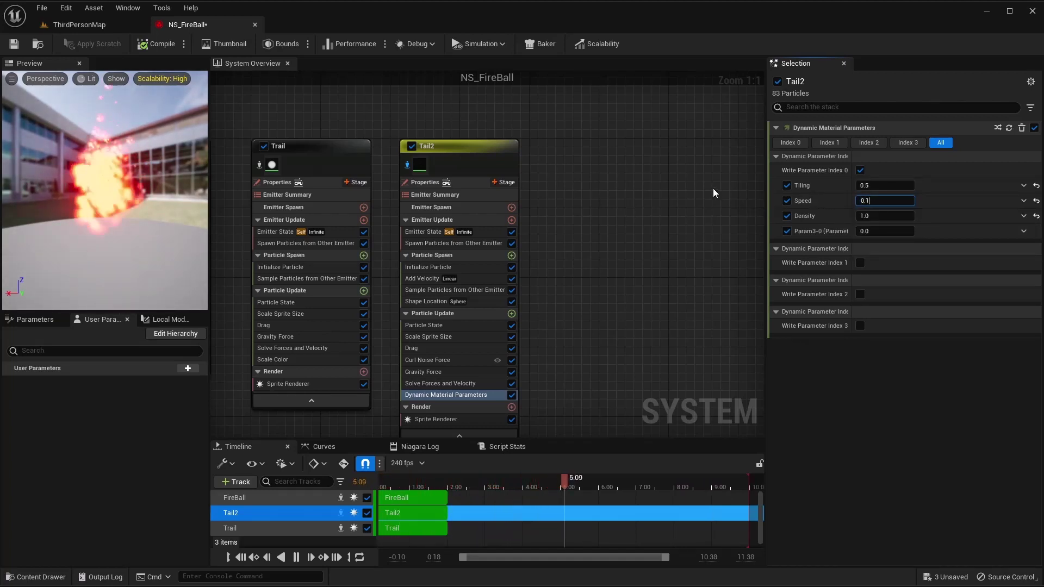
key("Return")
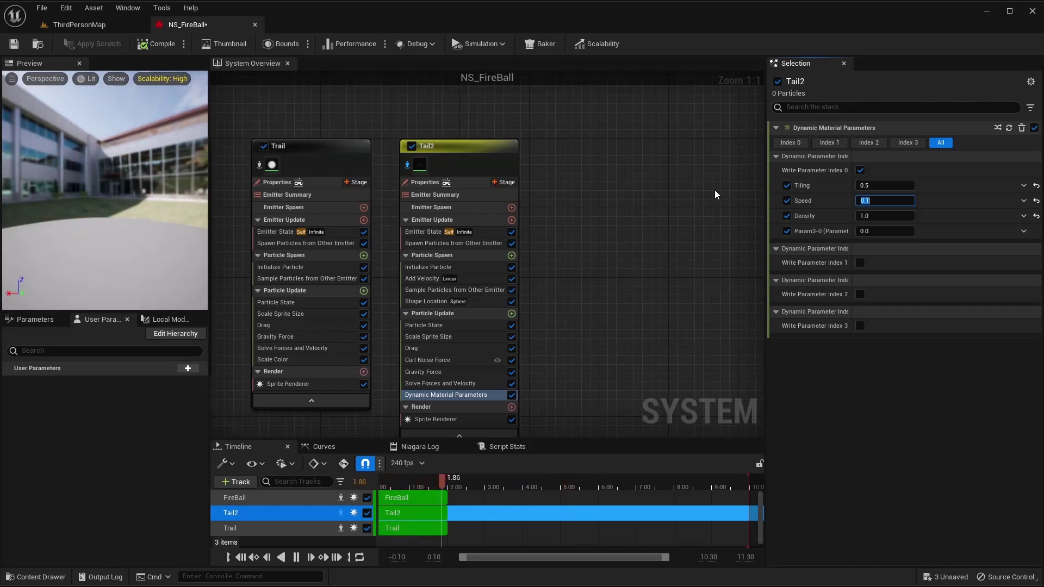
key("Tab")
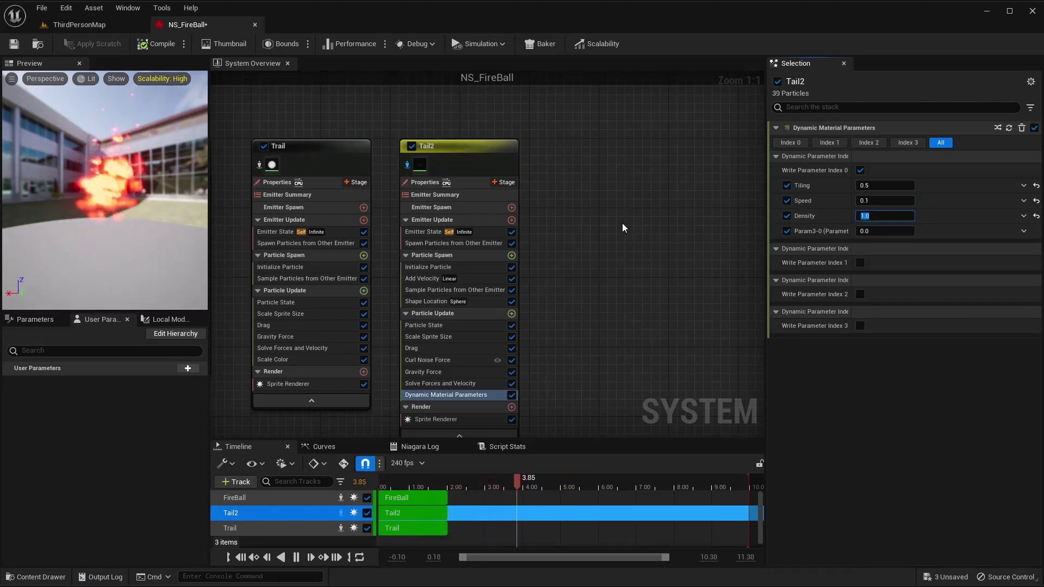
type("0.8")
key("Return")
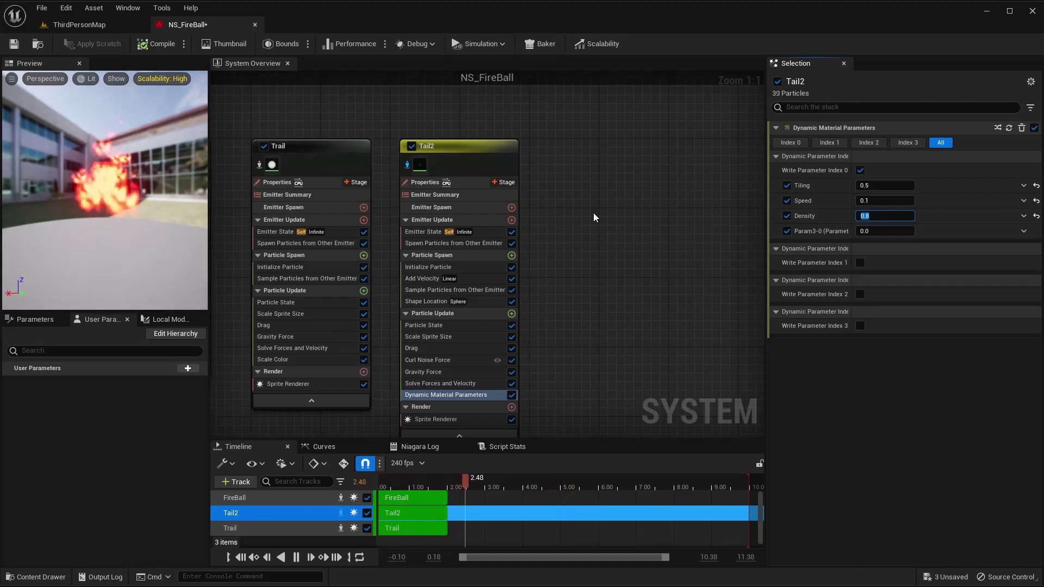
Set Tail2's Tiling parameter to 0.6, and compile and save the Niagara system
key("shift+Tab")
key("shift+Tab")
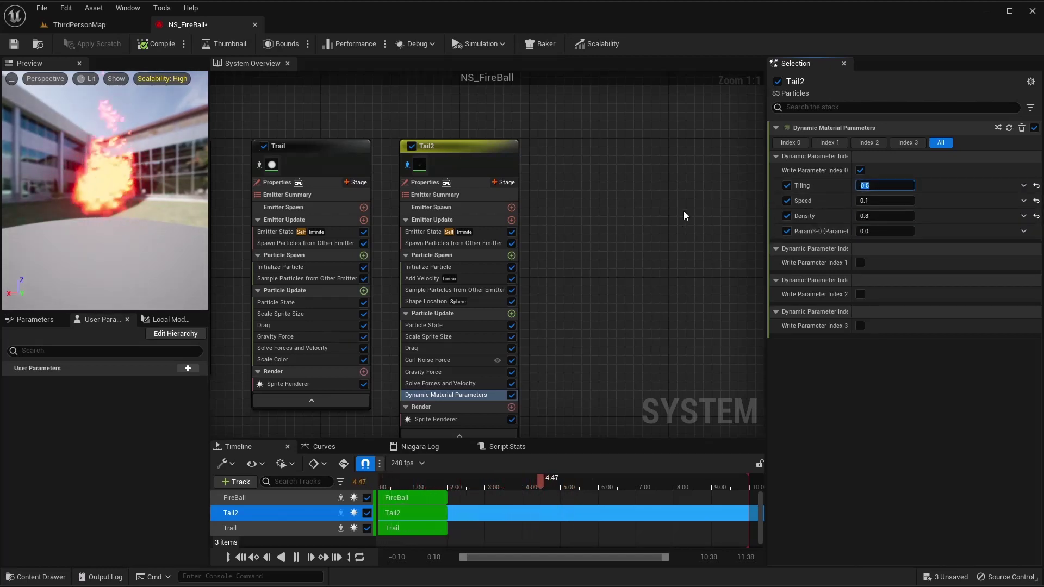
type("0.6")
key("Return")
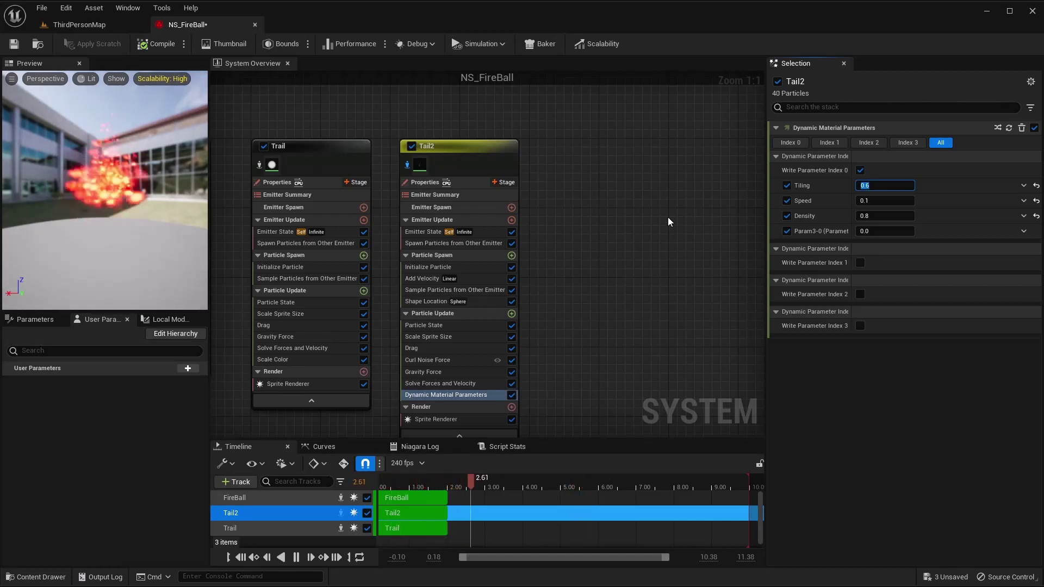
left_click(156, 43)
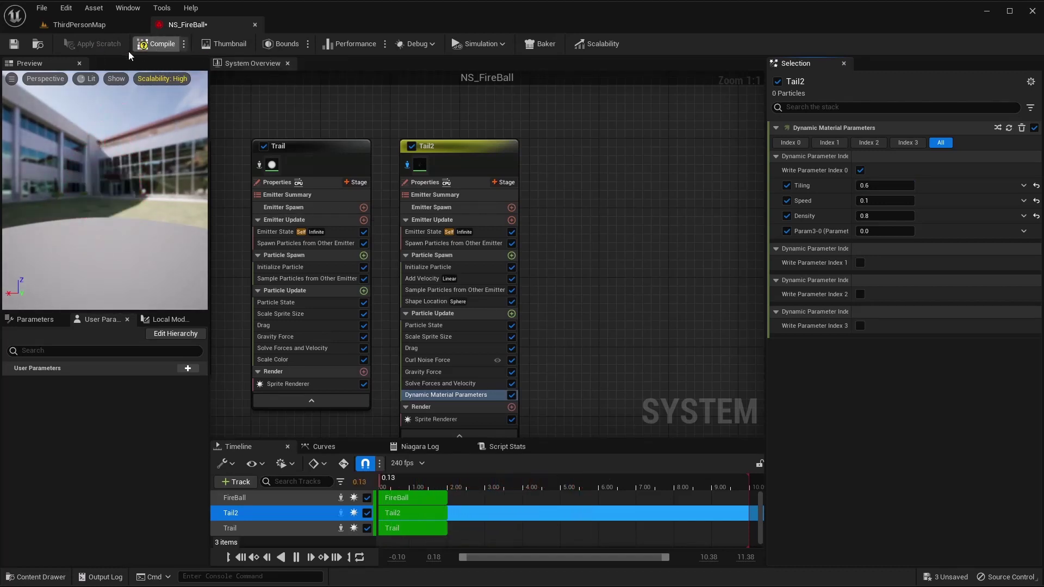
left_click(13, 47)
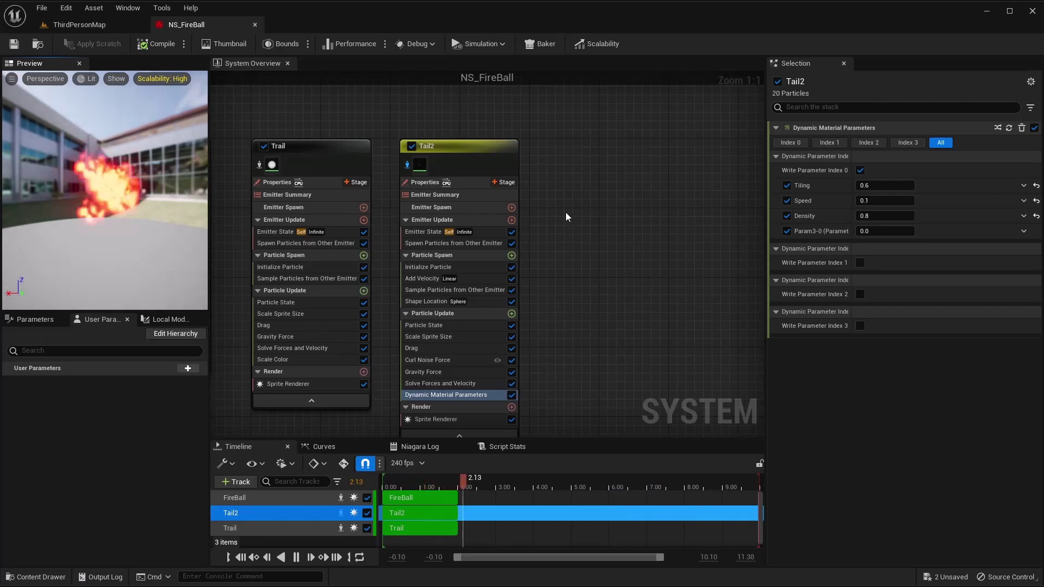
Test larger Tiling values of 1, 10 and finally 500 on Tail2's smoke material
left_click(885, 186)
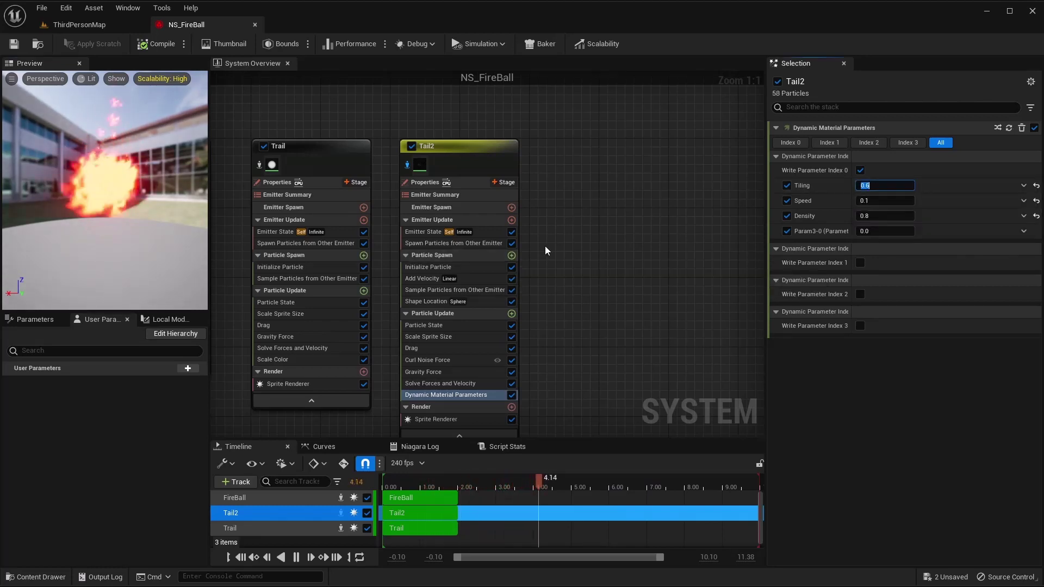
type("1")
key("Return")
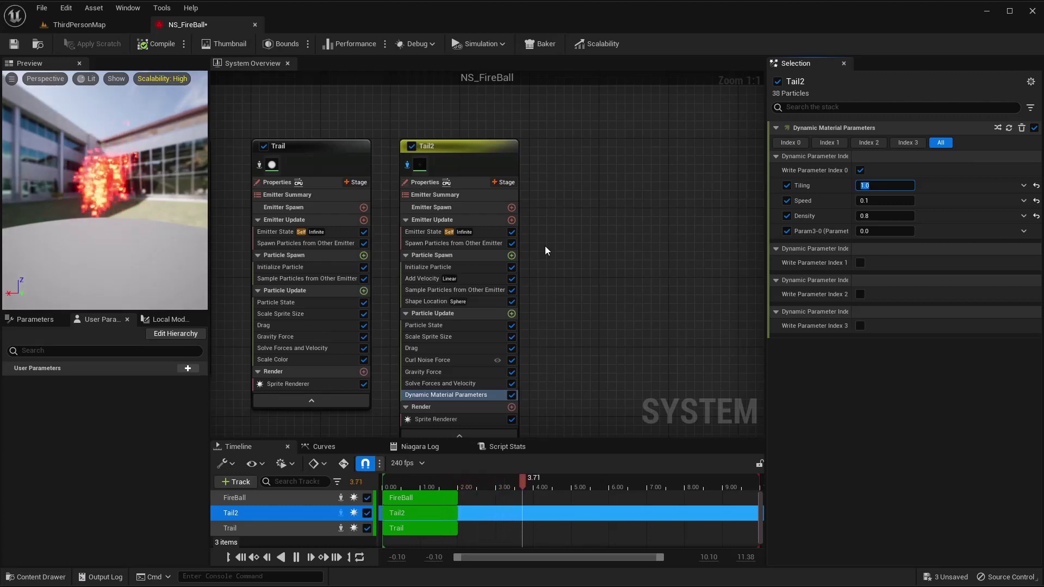
type("10")
key("Return")
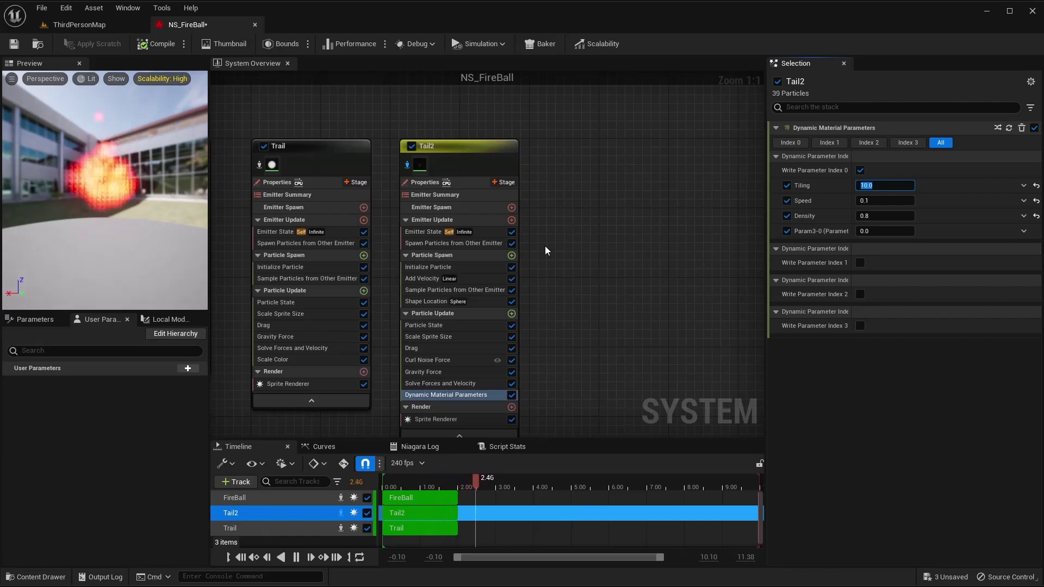
type("50")
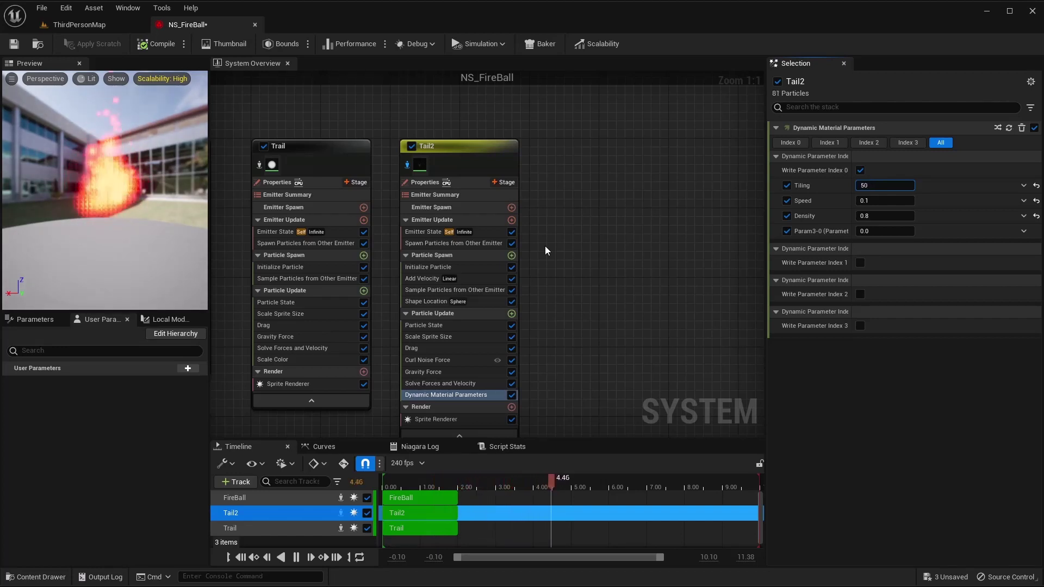
type("0")
key("Return")
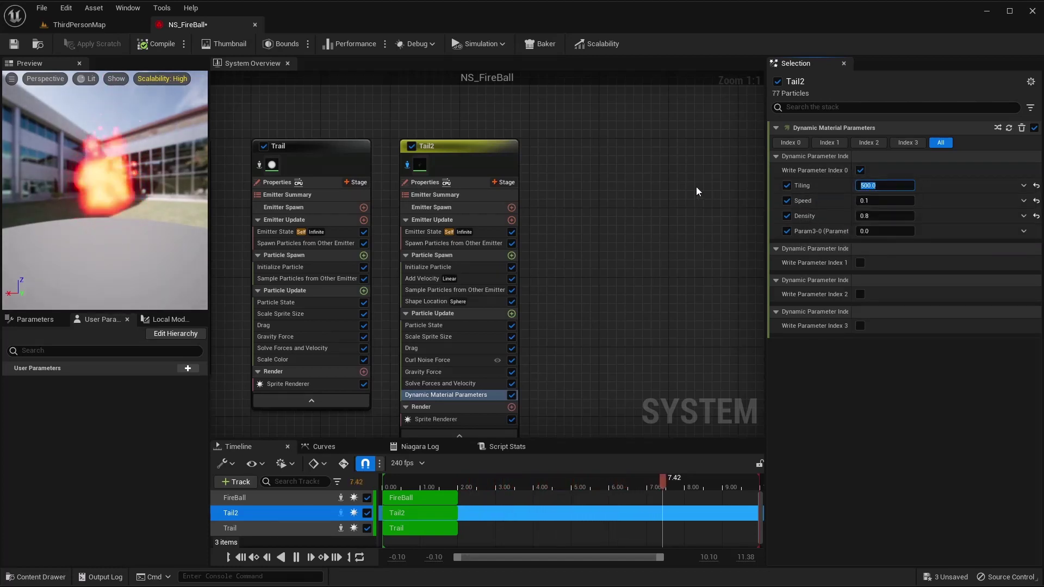
Return Tail2's Tiling parameter to 0.6 and save the Niagara system
type("0.6")
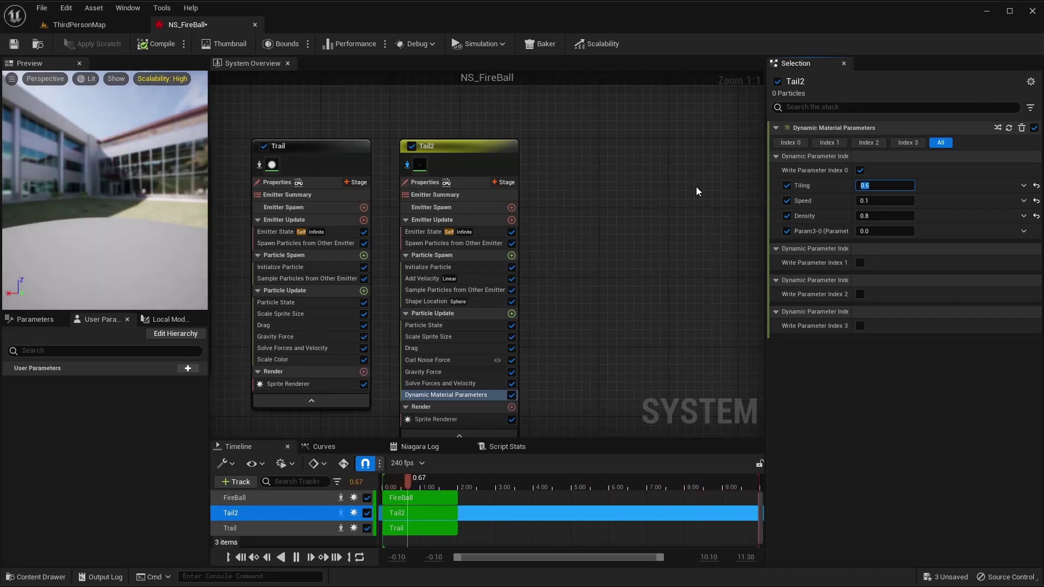
left_click(14, 43)
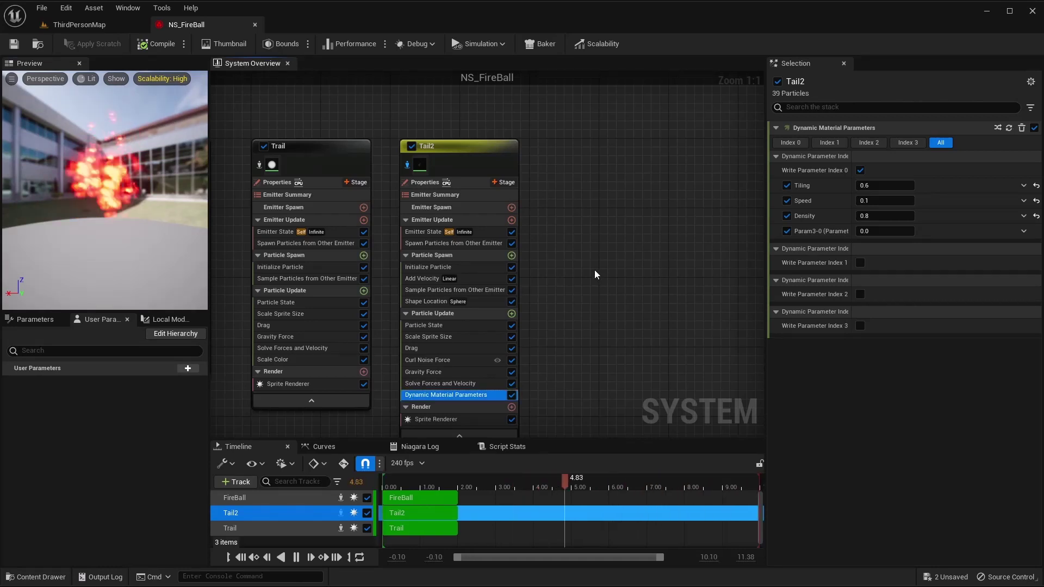
Turn off isolation for the Tail2 emitter and add a new emitter from the Empty template beside it
right_click_drag(586, 204, 565, 194)
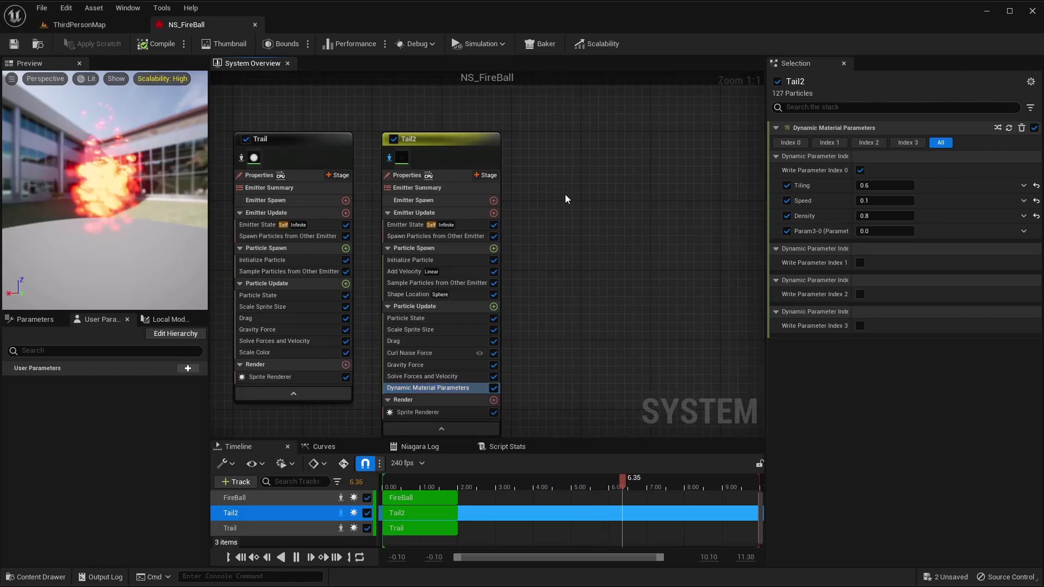
left_click(389, 158)
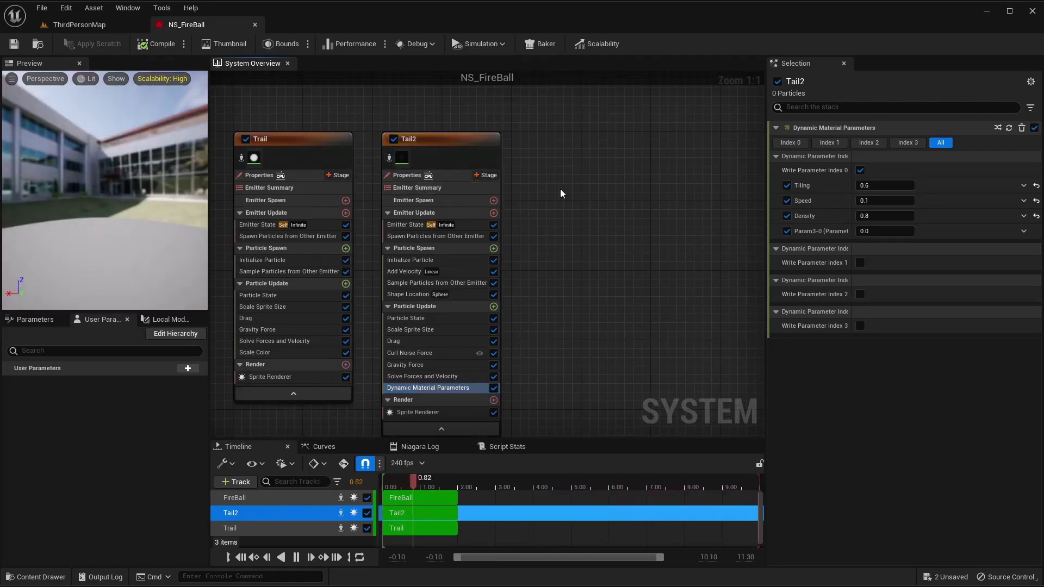
right_click_drag(560, 188, 490, 183)
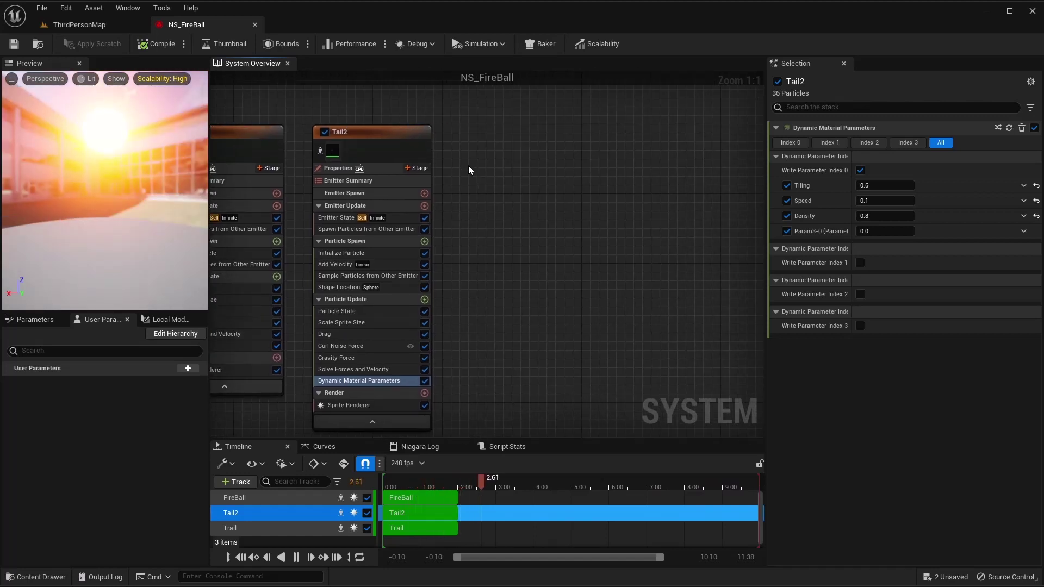
right_click(475, 132)
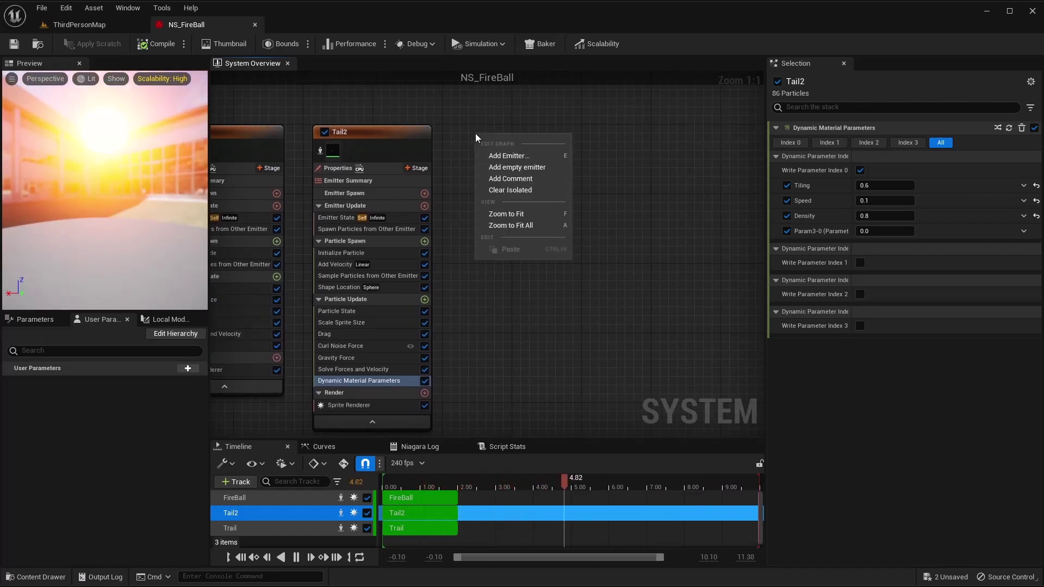
left_click(511, 156)
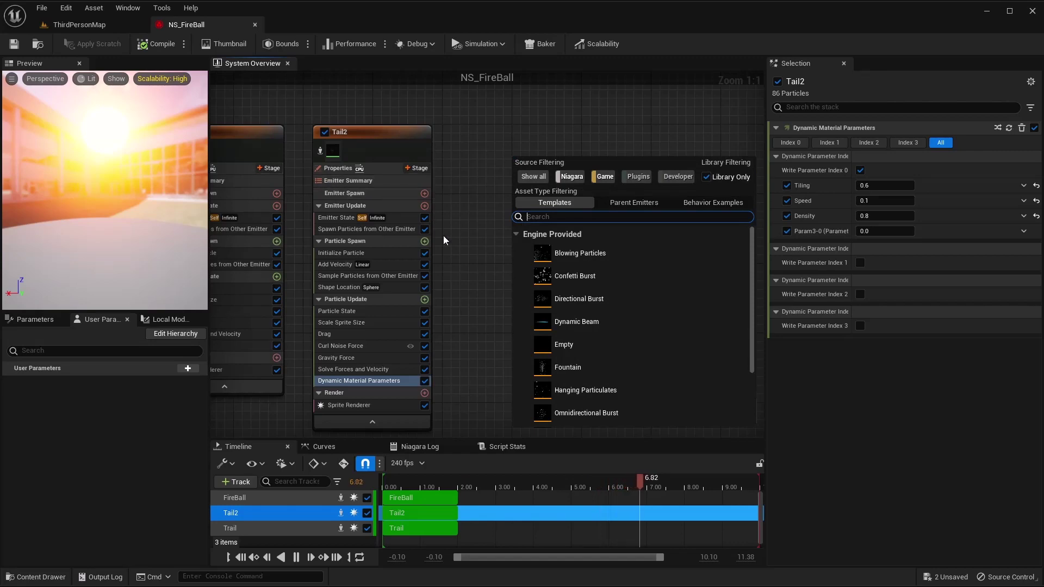
double_click(593, 344)
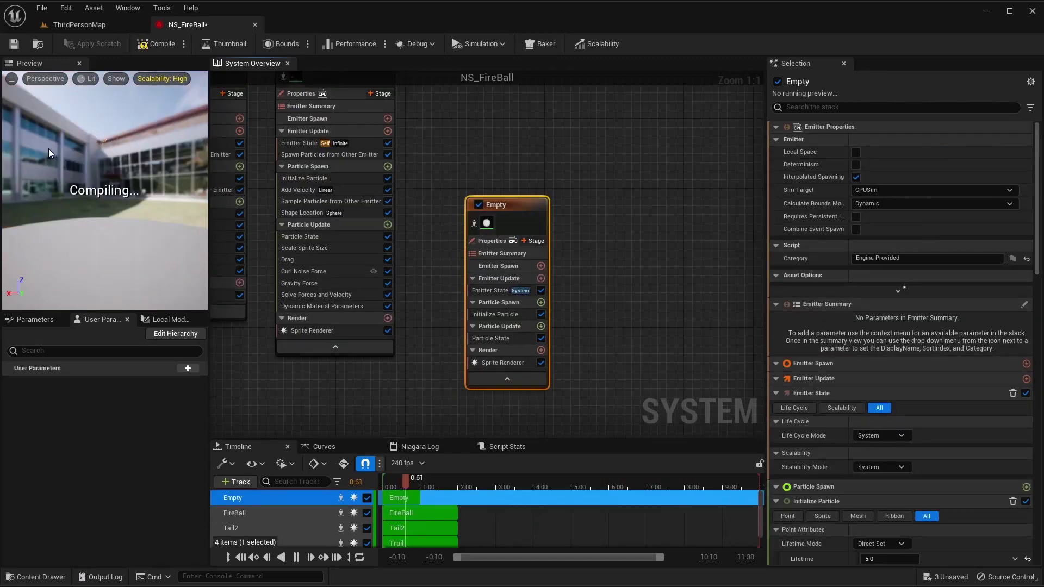
left_click_drag(521, 212, 449, 157)
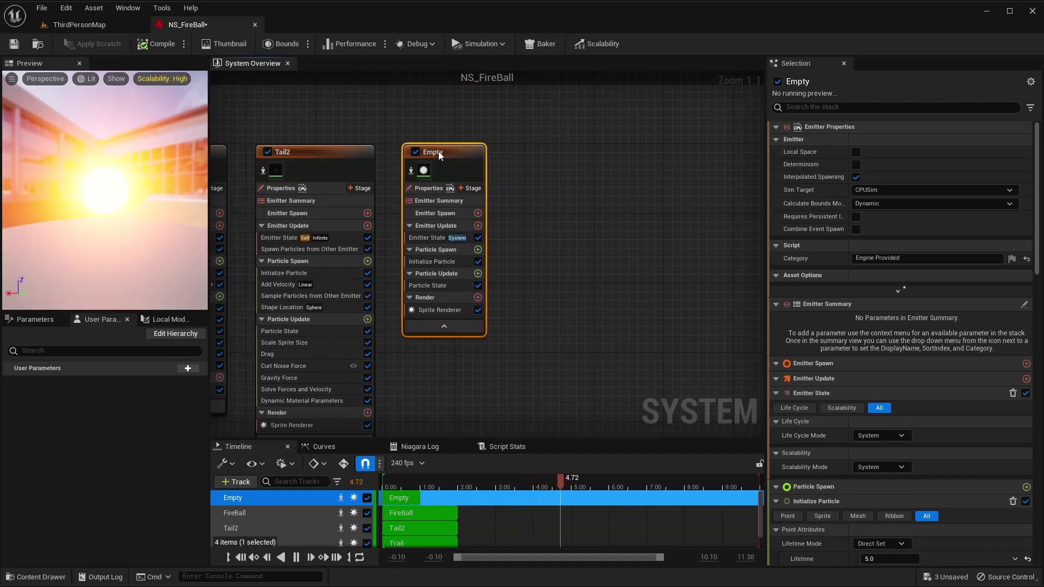
Rename the new Empty emitter as SmokeTrail
right_click(438, 151)
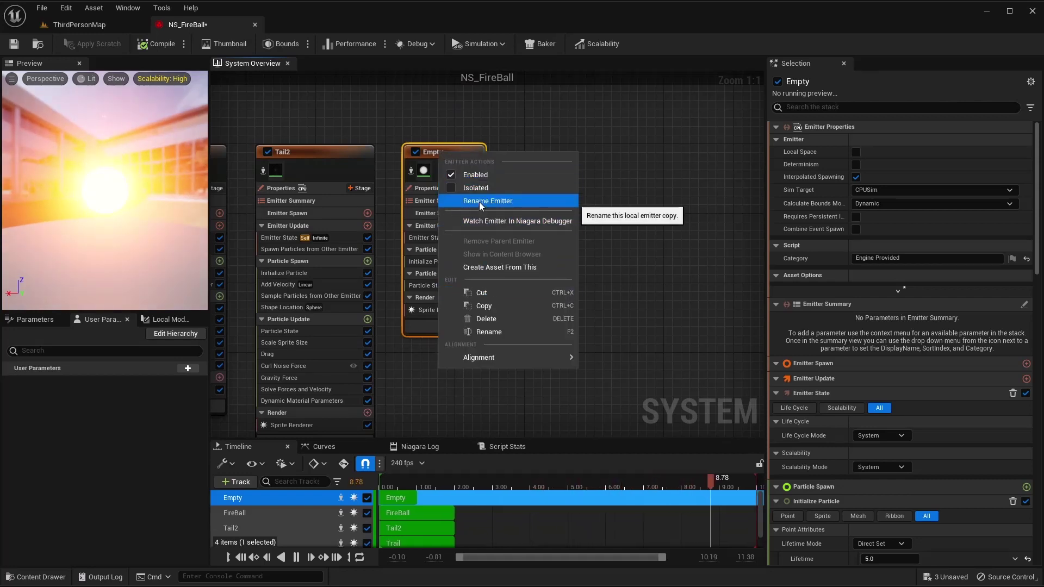
left_click(478, 201)
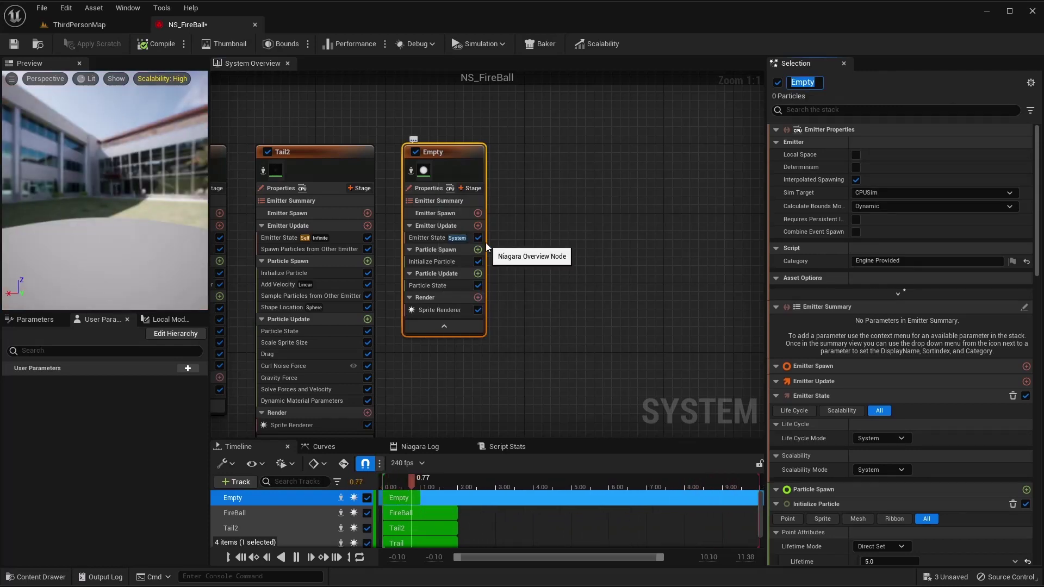
type("SmokeTrail")
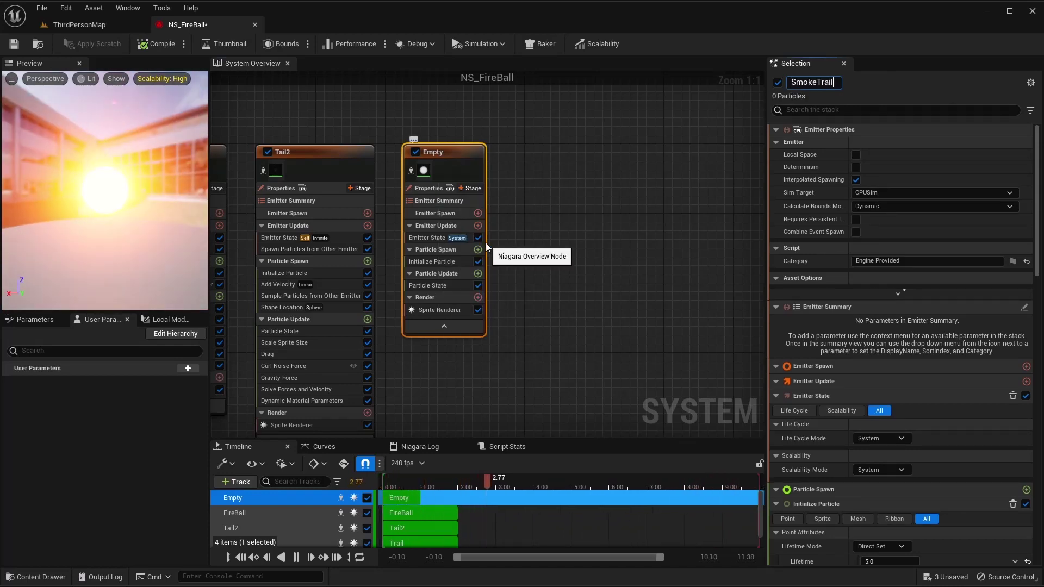
key("Return")
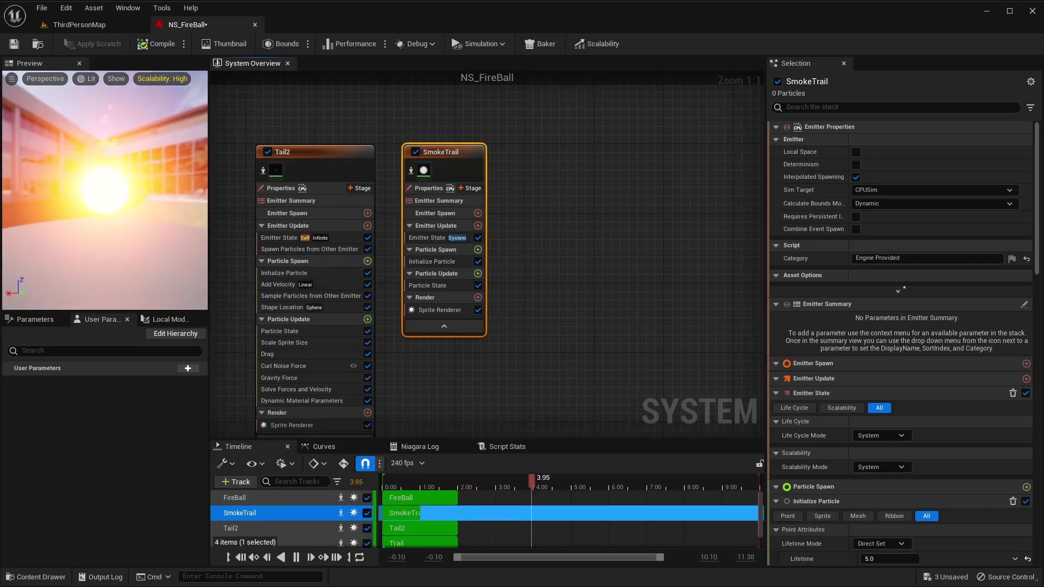
Set the Life Cycle Mode in SmokeTrail's Emitter State module to Self
left_click(425, 237)
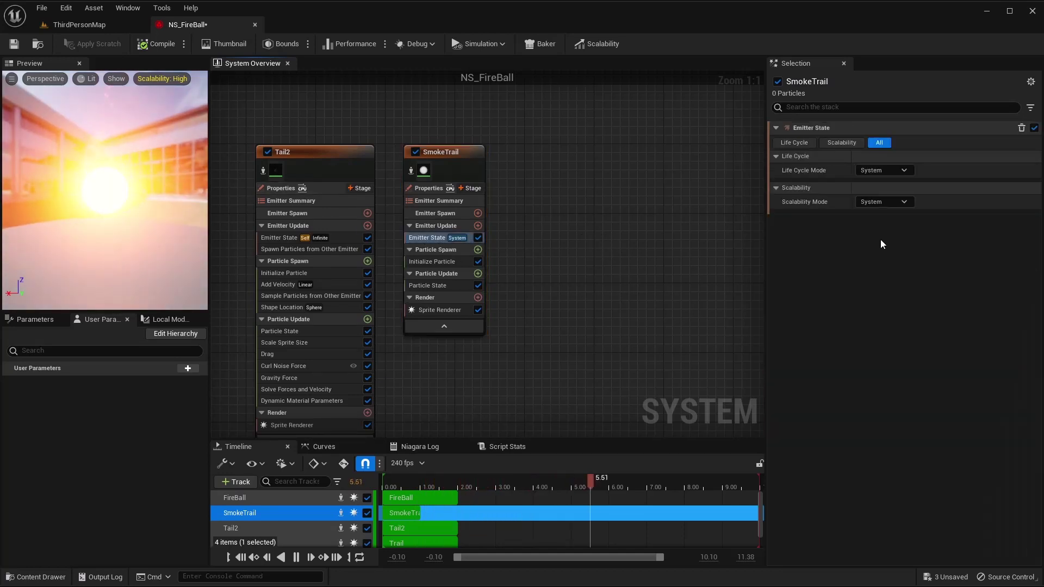
left_click(883, 169)
left_click(892, 200)
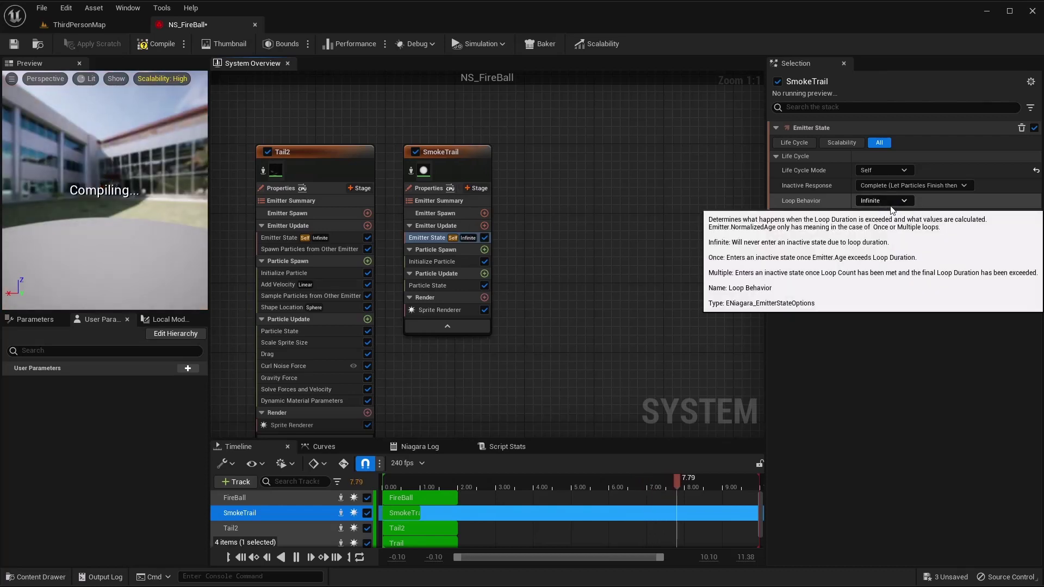
Add Spawn Particles from Other Emitter to SmokeTrail's Emitter Update, with its Sample Particles from Other Emitter and Solve Forces and Velocity dependencies
left_click(483, 226)
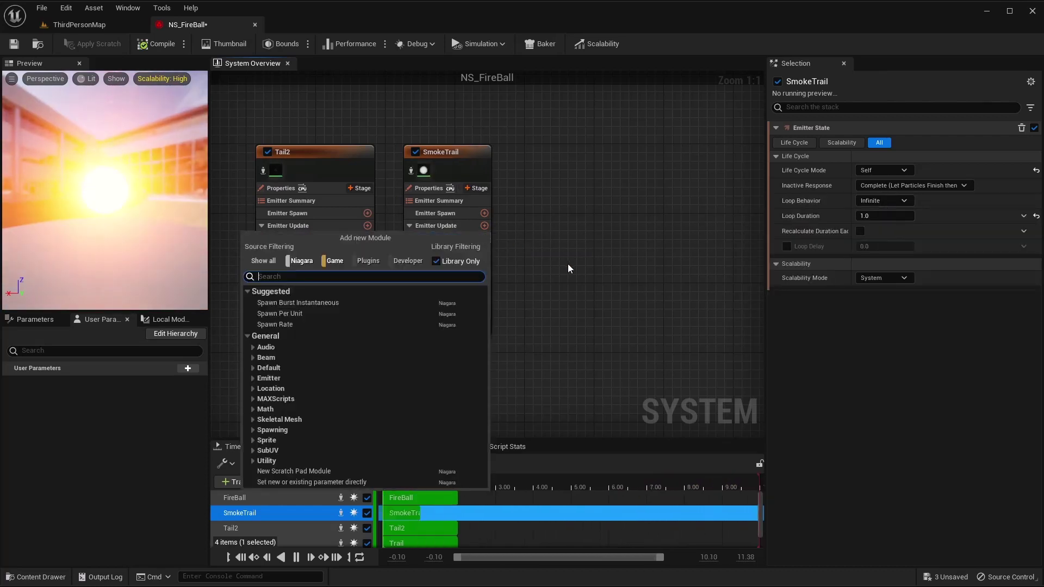
type("spawn from e")
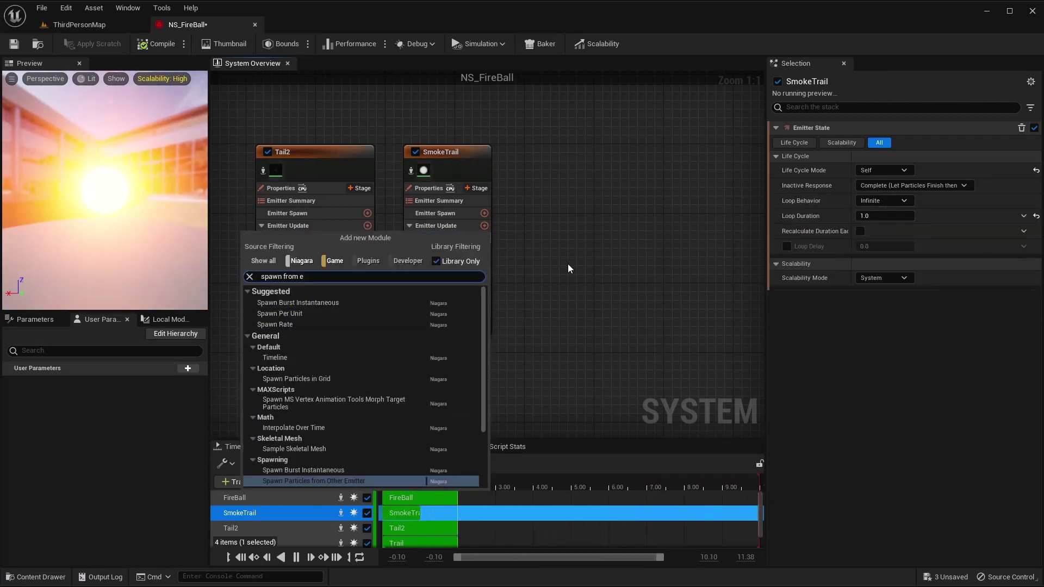
left_click(345, 481)
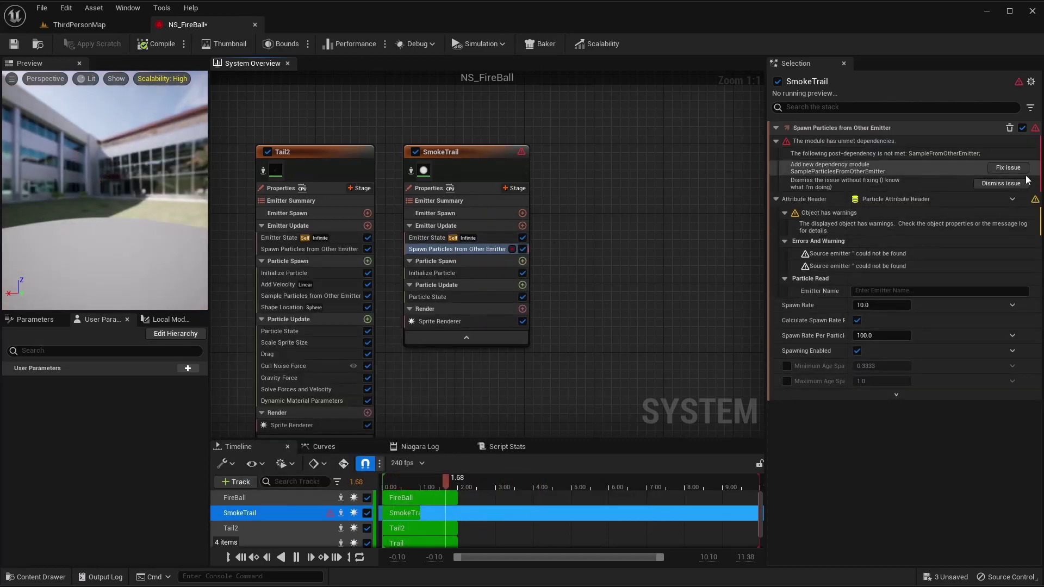
left_click(1008, 167)
left_click(511, 285)
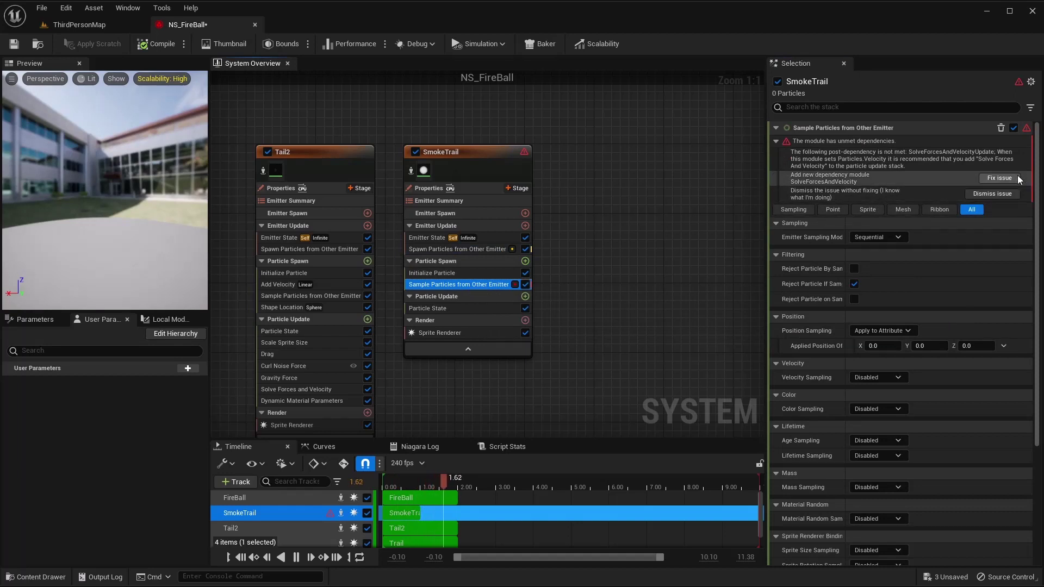
left_click(999, 177)
Rename the Tail2 emitter as Trail2
left_click(451, 249)
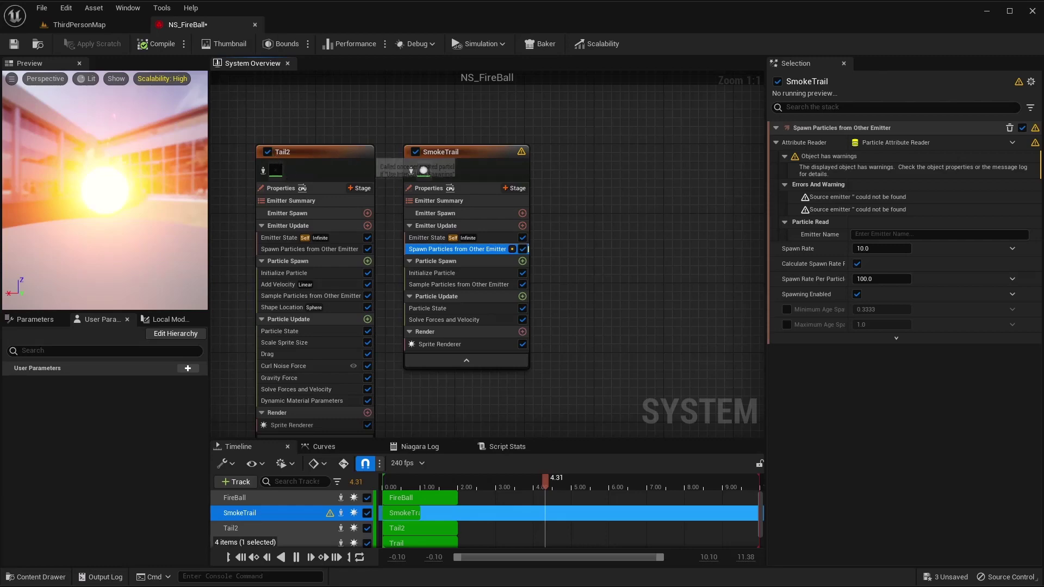
right_click_drag(492, 113, 662, 113)
left_click(454, 154)
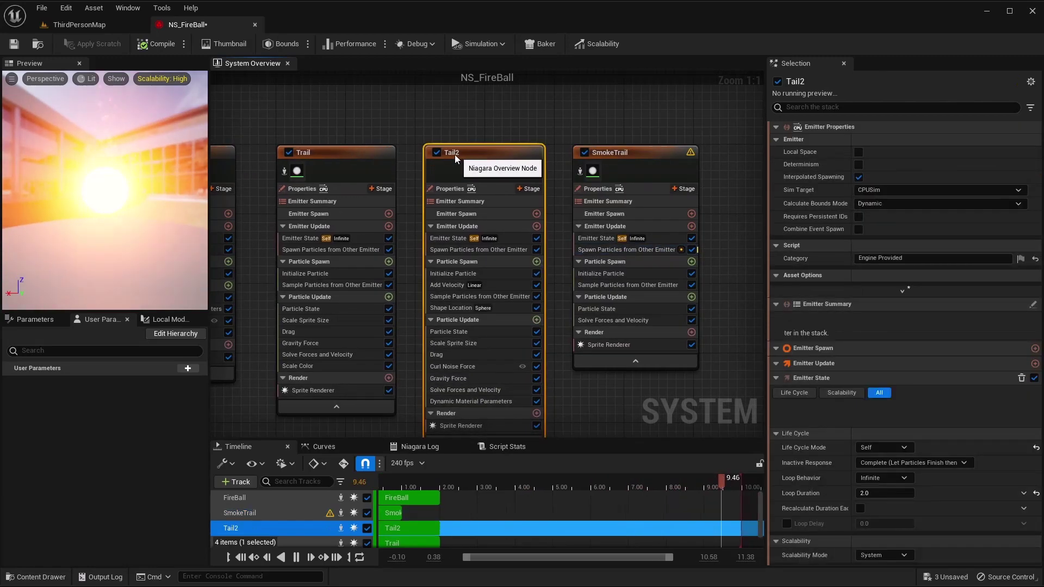
right_click(455, 154)
left_click(484, 202)
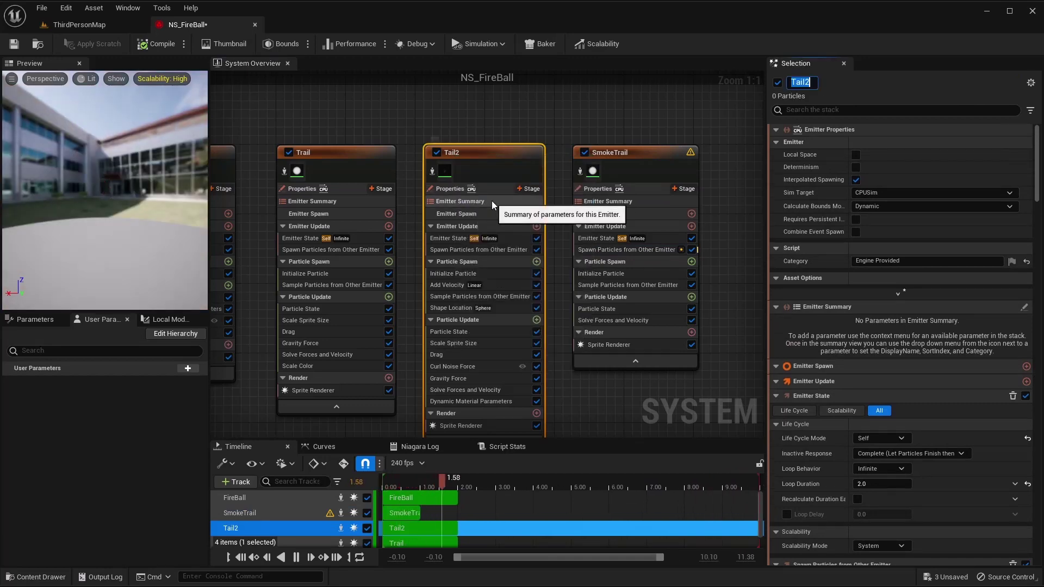
left_click(566, 129)
Set Trail as the source emitter name in SmokeTrail's Spawn Particles from Other Emitter module and save the system
left_click(618, 151)
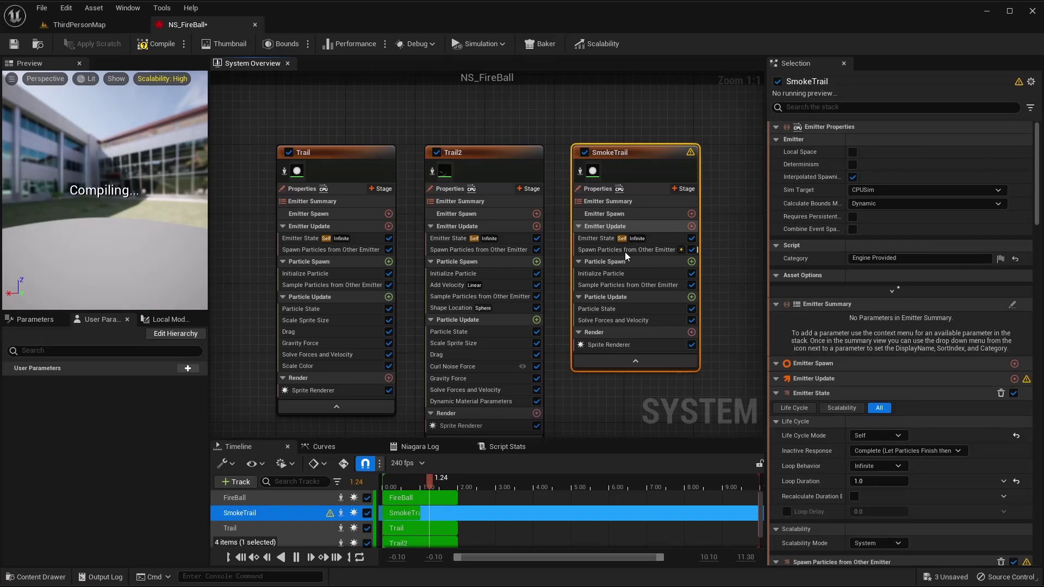
left_click(621, 250)
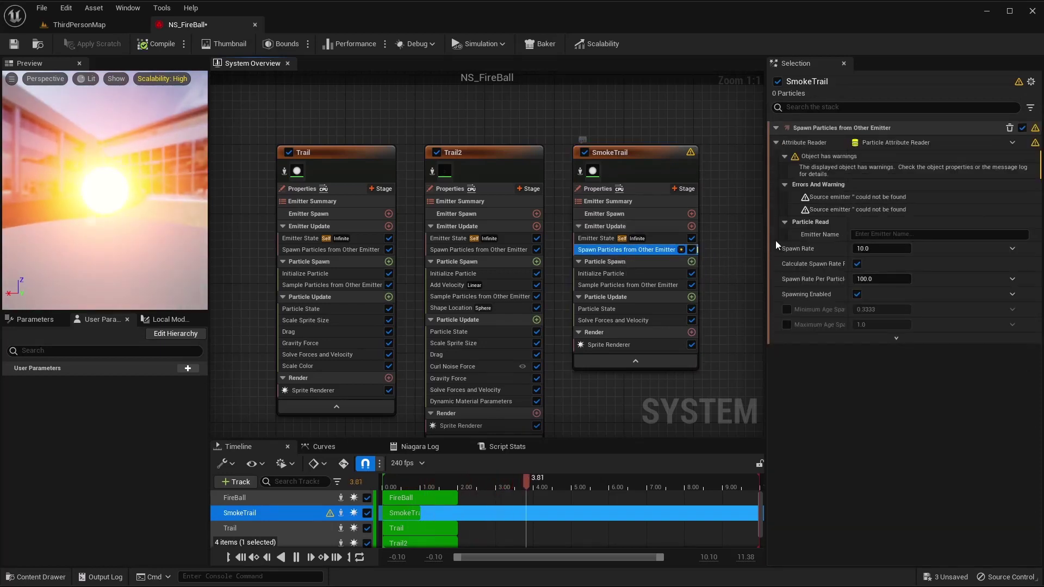
left_click(882, 235)
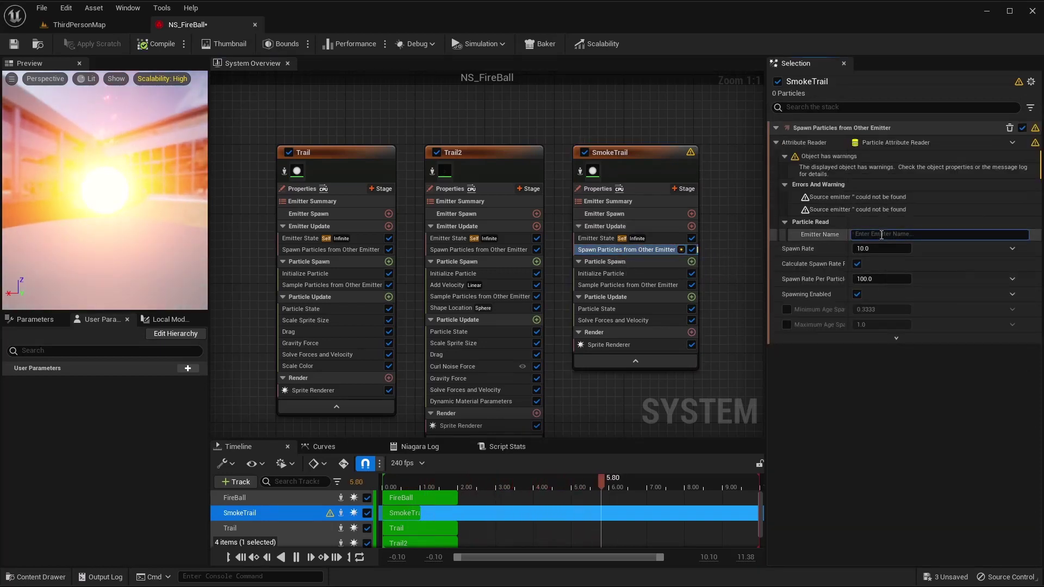
type("Trail")
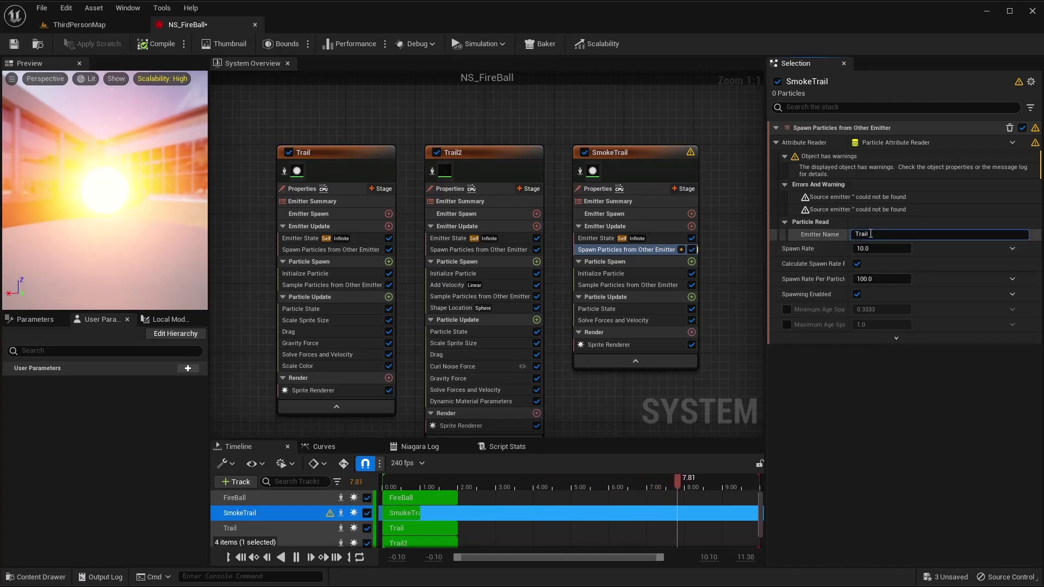
key("Return")
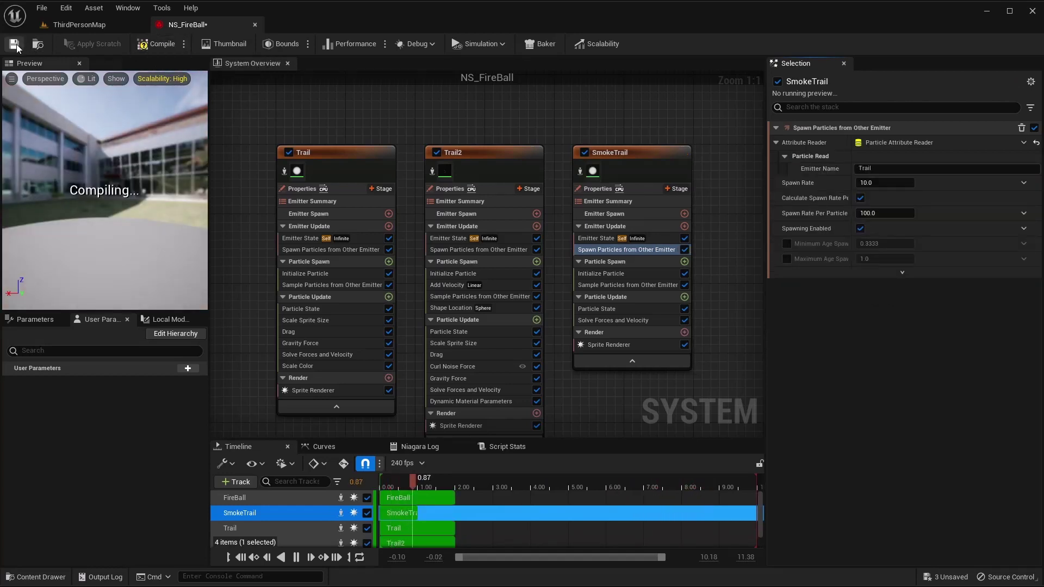
left_click(15, 46)
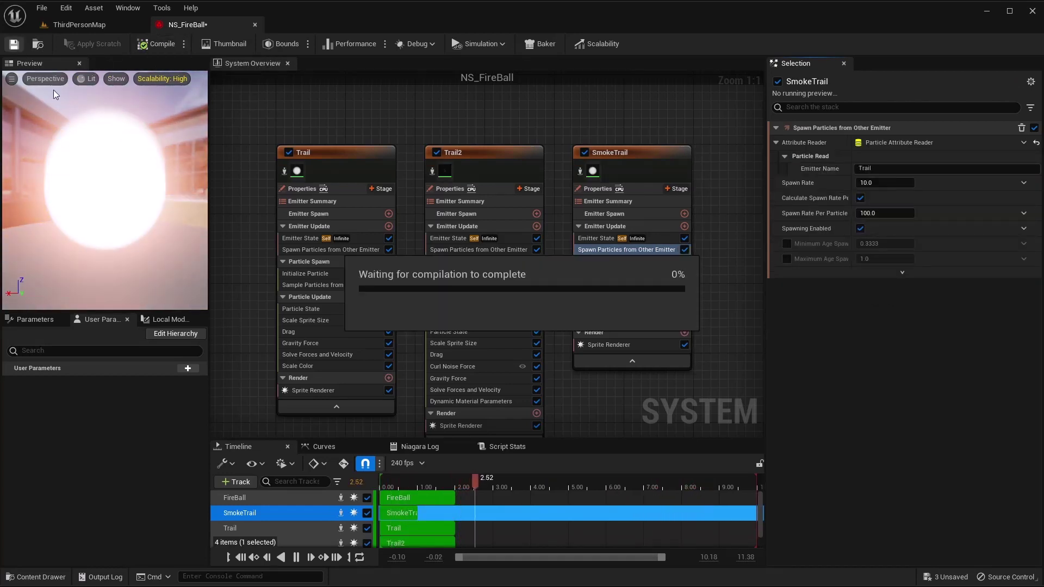
Set the Spawn Rate in SmokeTrail's Spawn Particles from Other Emitter module to 100
right_click_drag(720, 246, 595, 227)
left_click(876, 182)
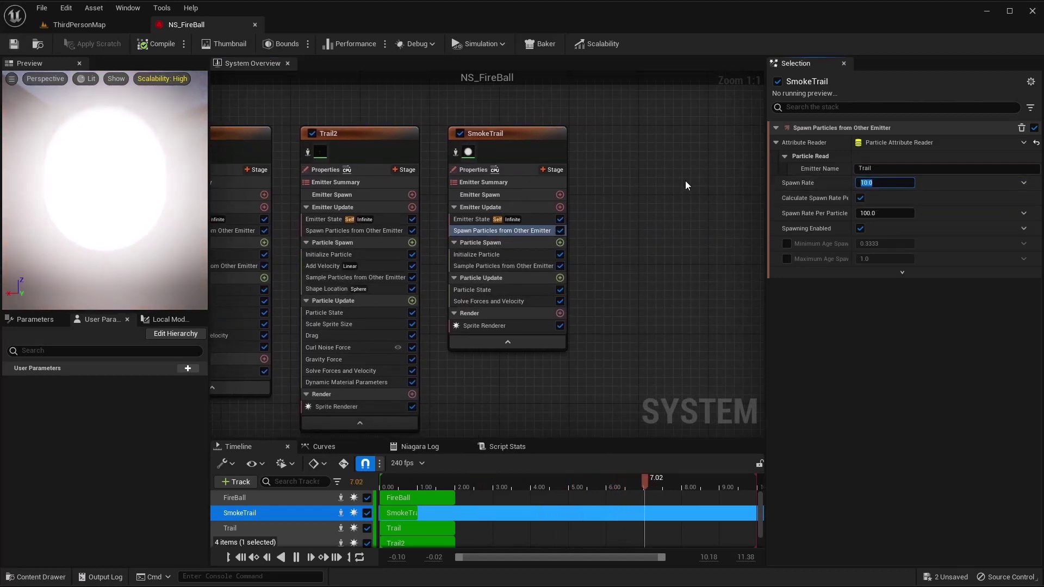
type("100")
key("Return")
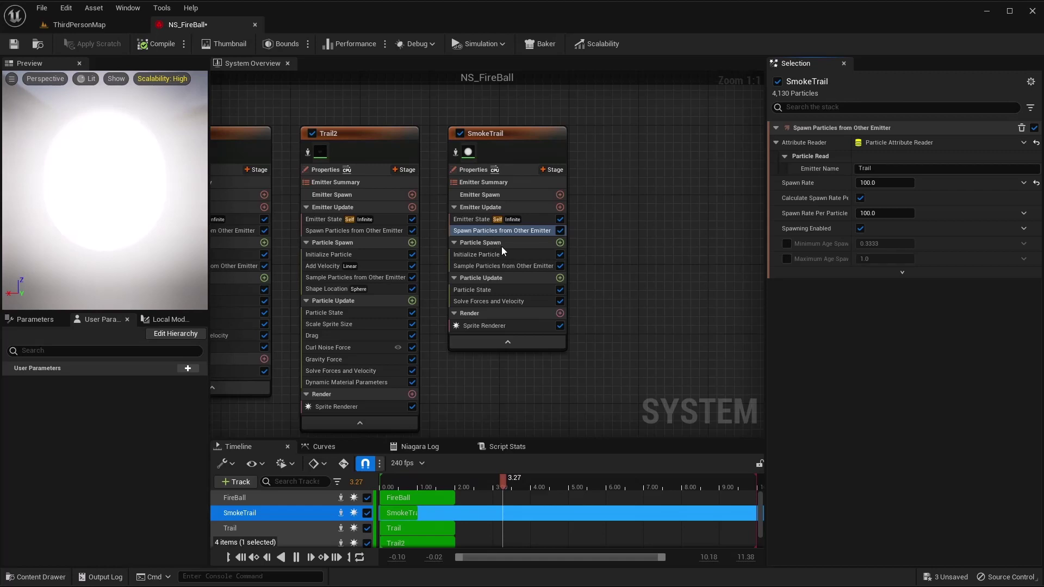
Set SmokeTrail's Lifetime Mode in Initialize Particle to Random, with a minimum of 0.2 and a maximum of 1.0
left_click(485, 254)
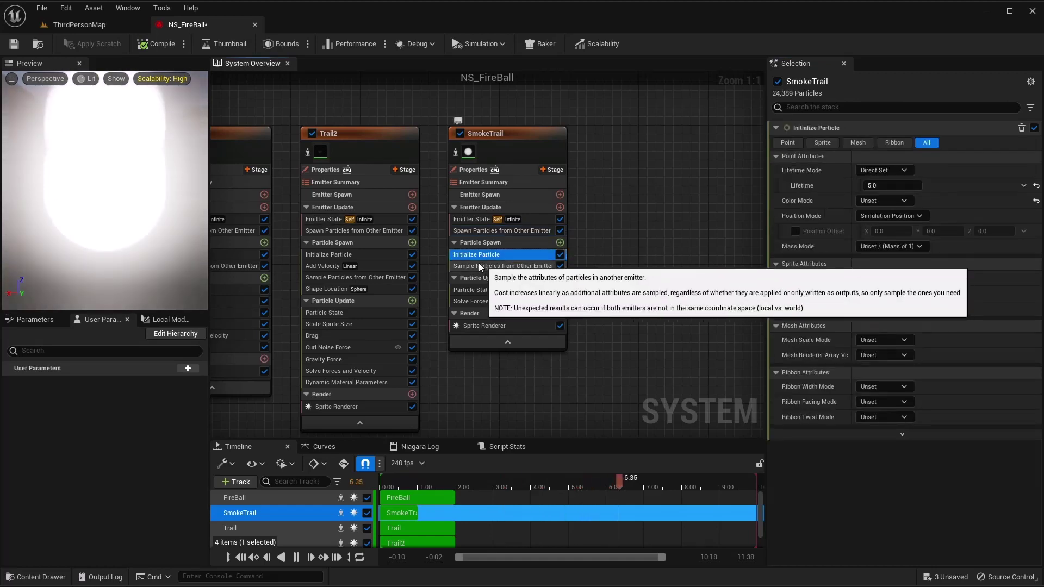
left_click(883, 171)
left_click(892, 198)
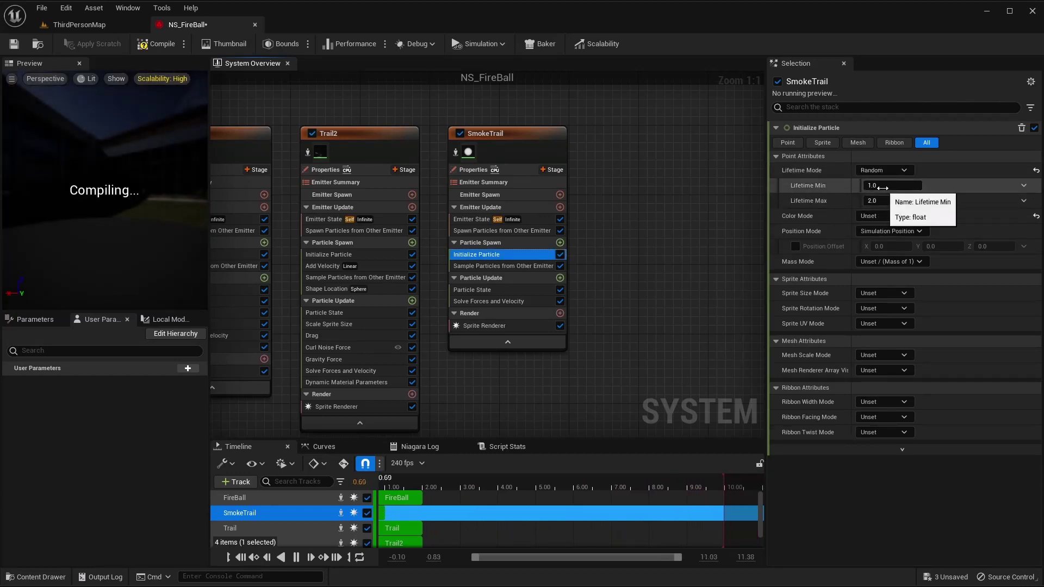
type("0.2")
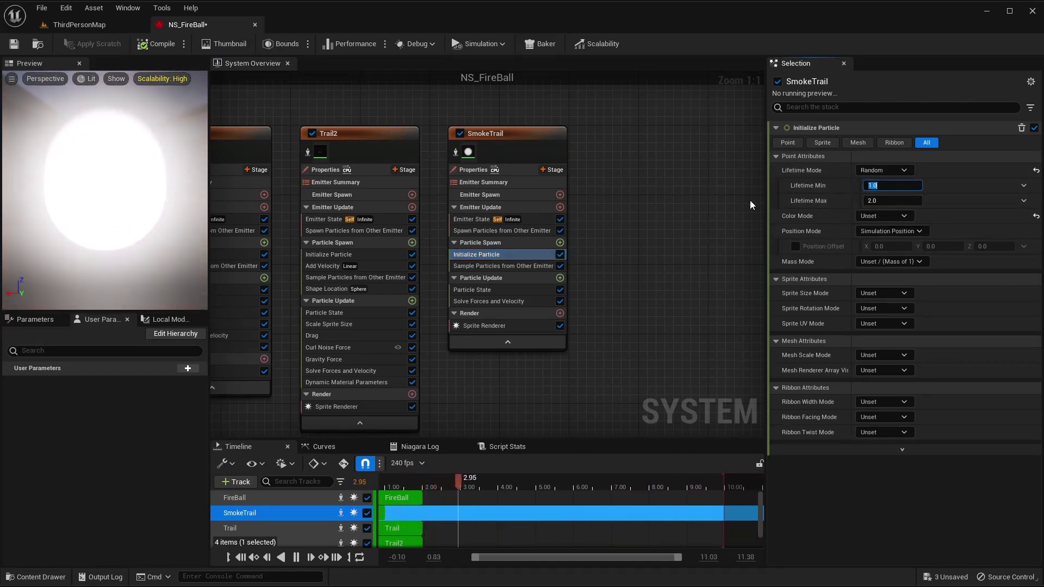
key("Tab")
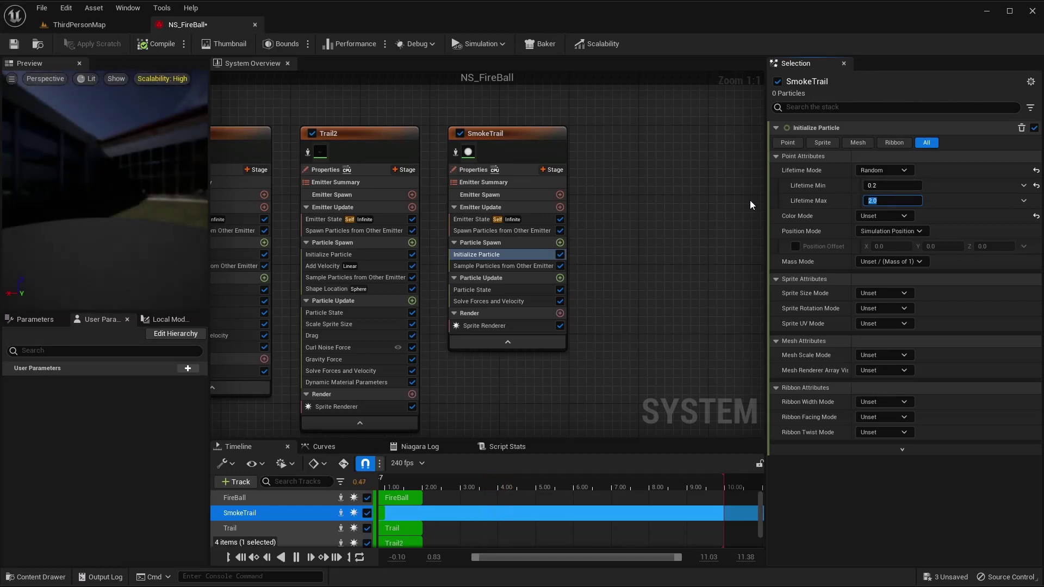
type("1.0")
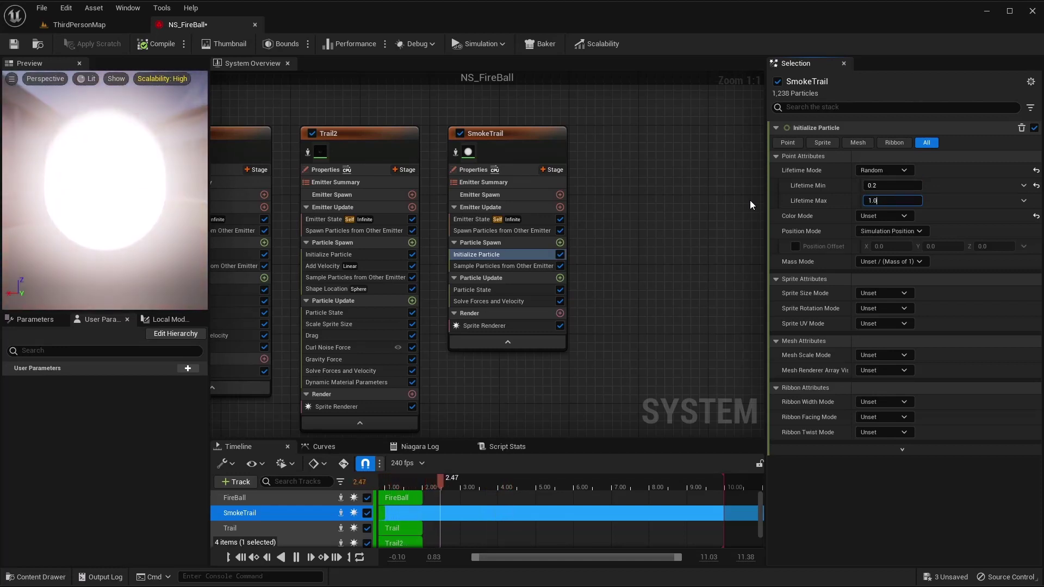
Set the Lifetime Max in SmokeTrail's Initialize Particle module to 1.2
key("BackSpace")
type("2")
key("Return")
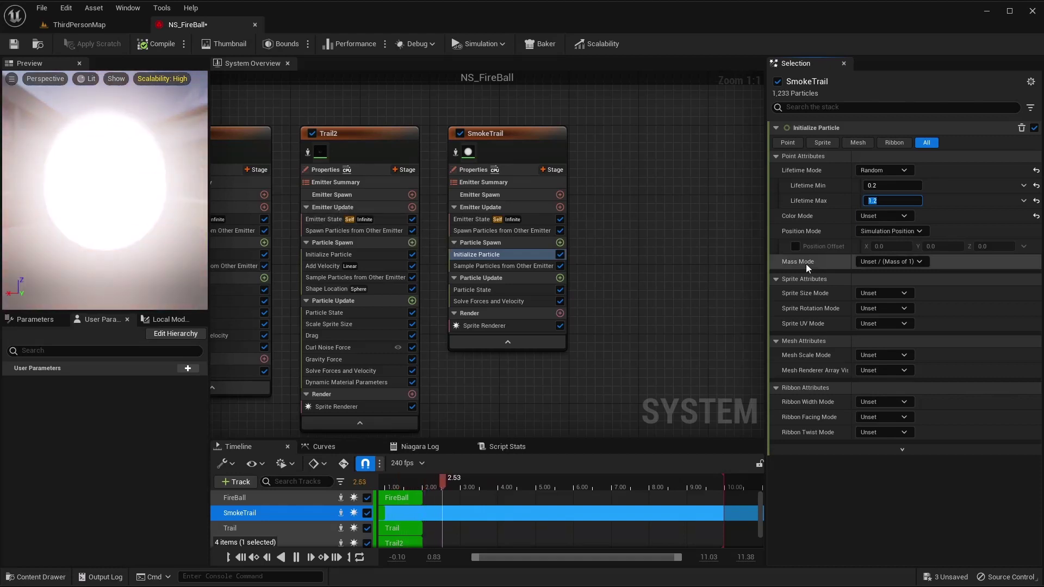
Set SmokeTrail's Color Mode to Direct Set with a dark crimson color, about R 0.516, G 0.0, B 0.048
left_click(876, 215)
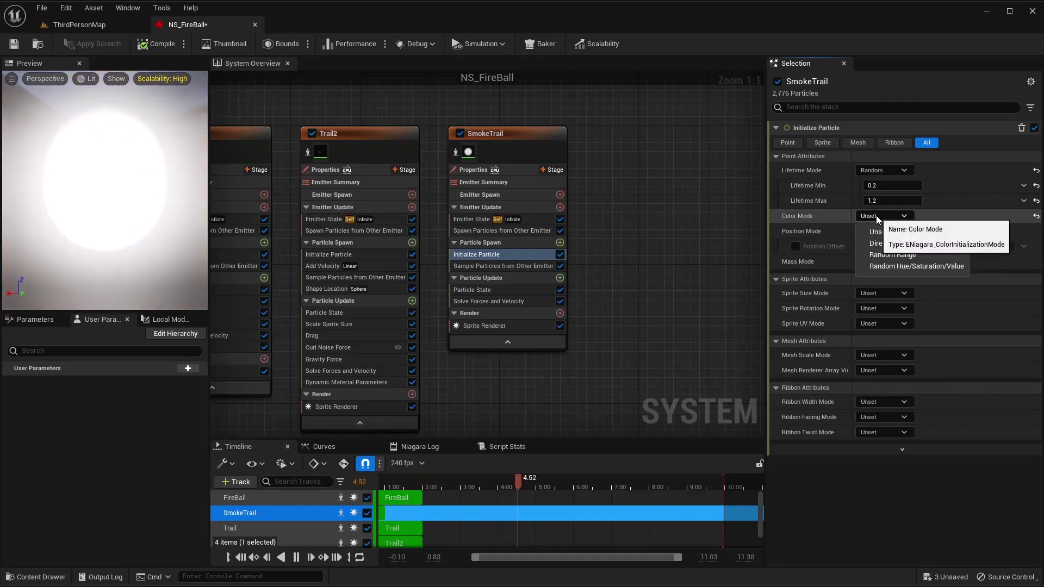
left_click(878, 242)
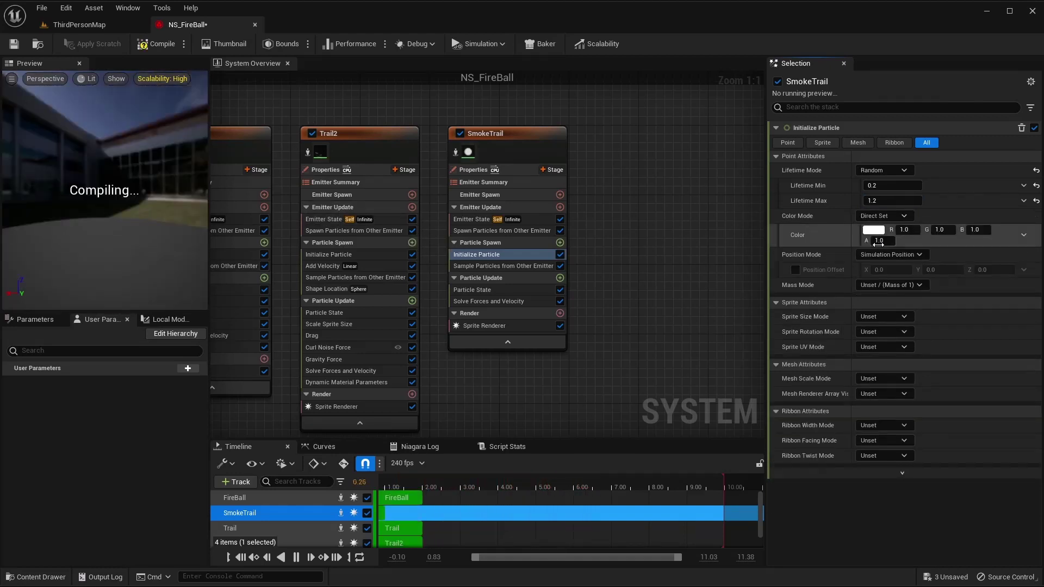
left_click(873, 229)
left_click(838, 350)
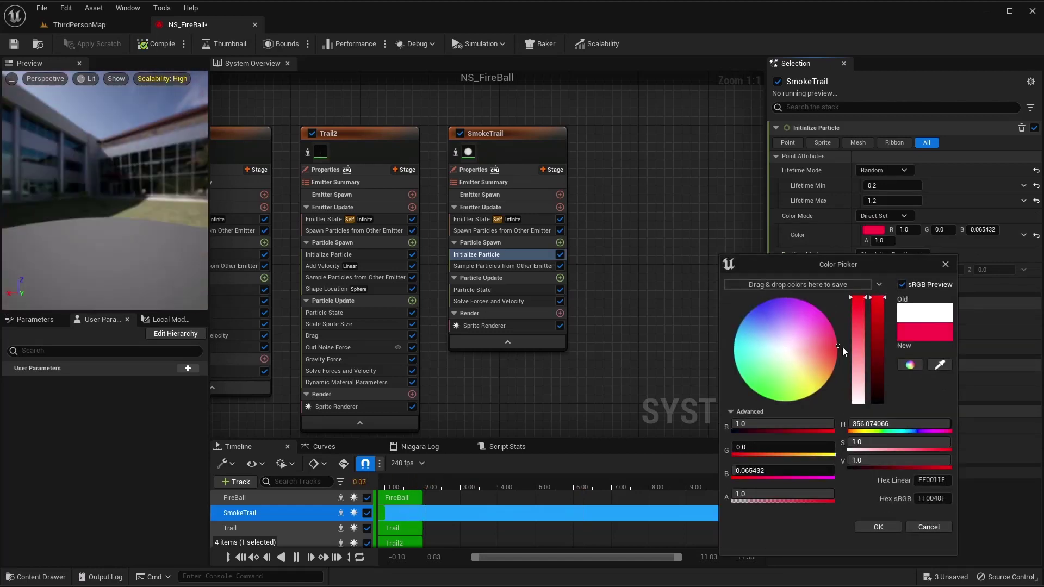
left_click(847, 344)
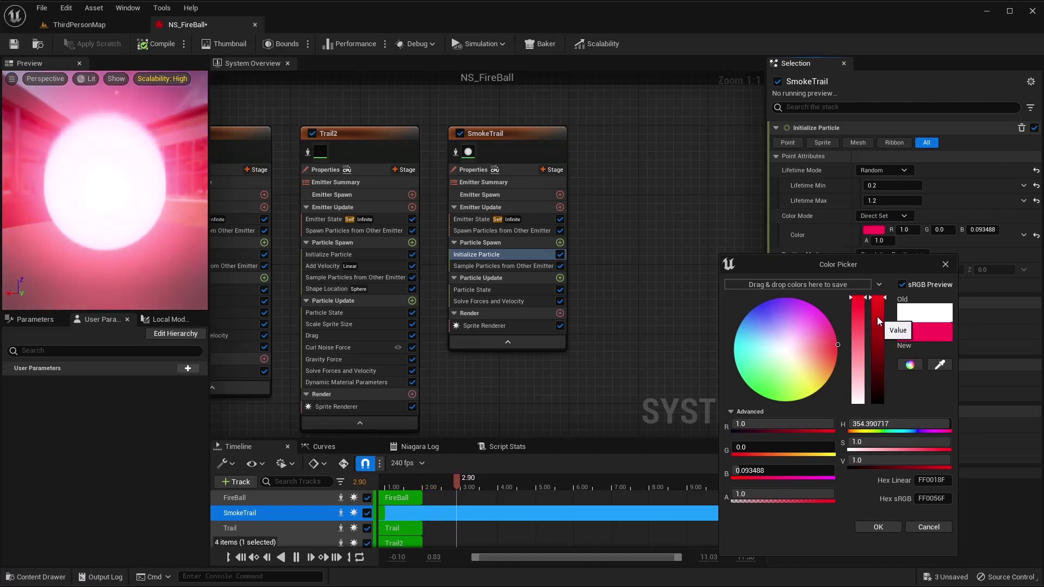
left_click_drag(876, 316, 875, 349)
left_click(872, 526)
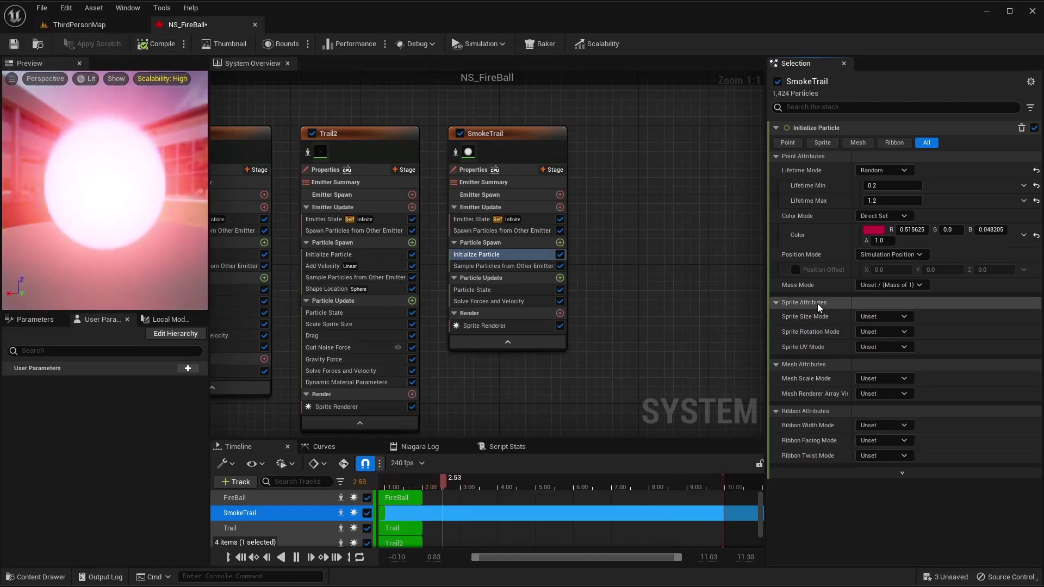
Set SmokeTrail's Sprite Size Mode to Random Uniform with a minimum of 1 and a maximum of 25, and compile the system
left_click(887, 317)
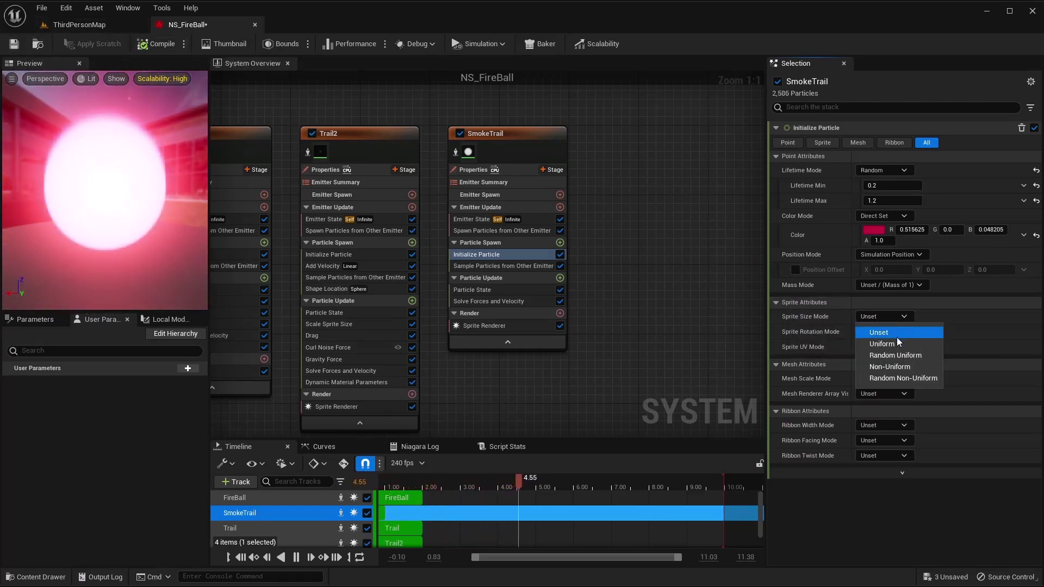
left_click(898, 343)
left_click(883, 317)
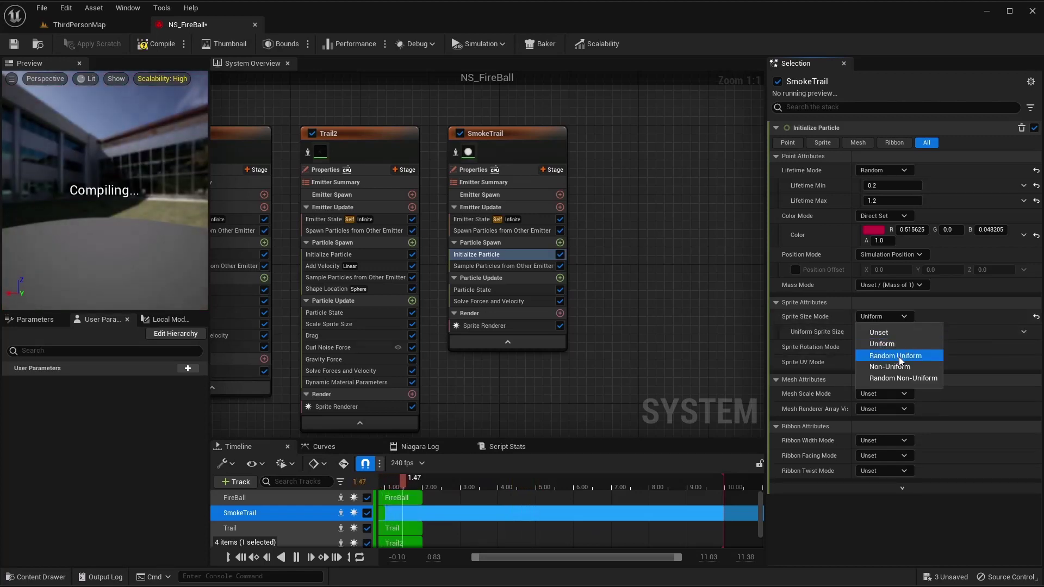
left_click(898, 356)
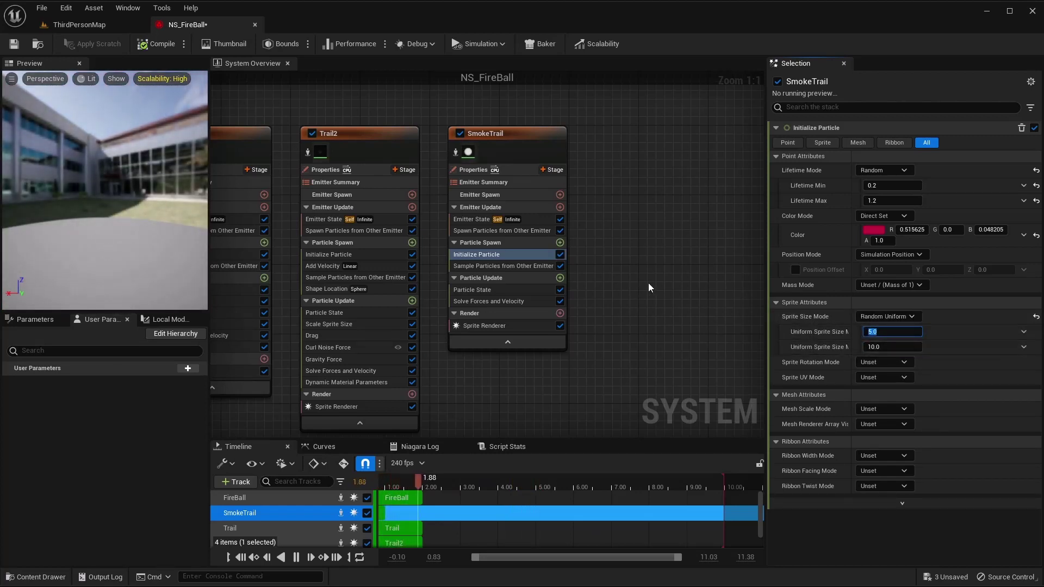
type("1")
key("Tab")
type("25")
key("Tab")
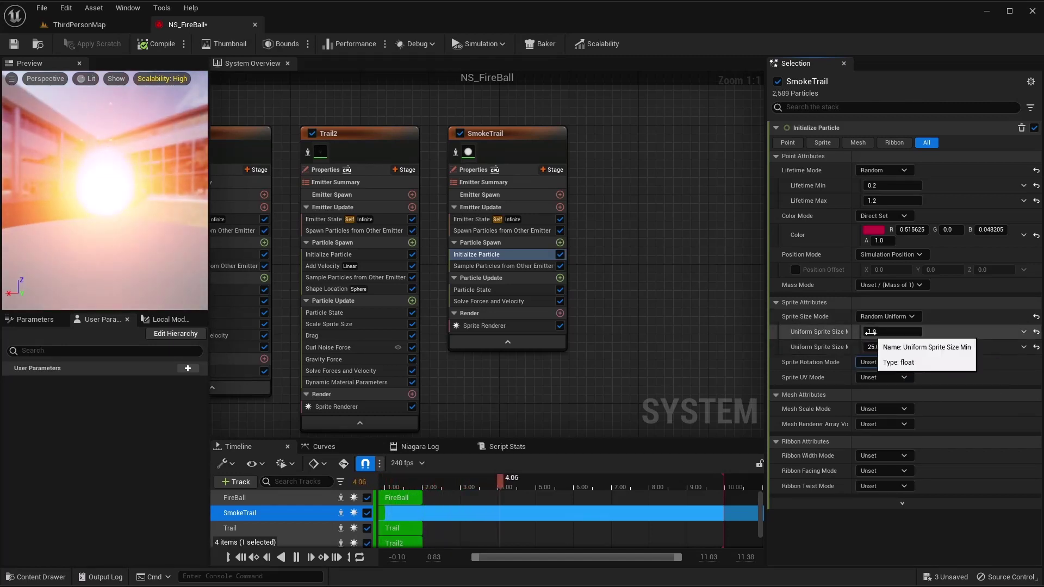
left_click(156, 45)
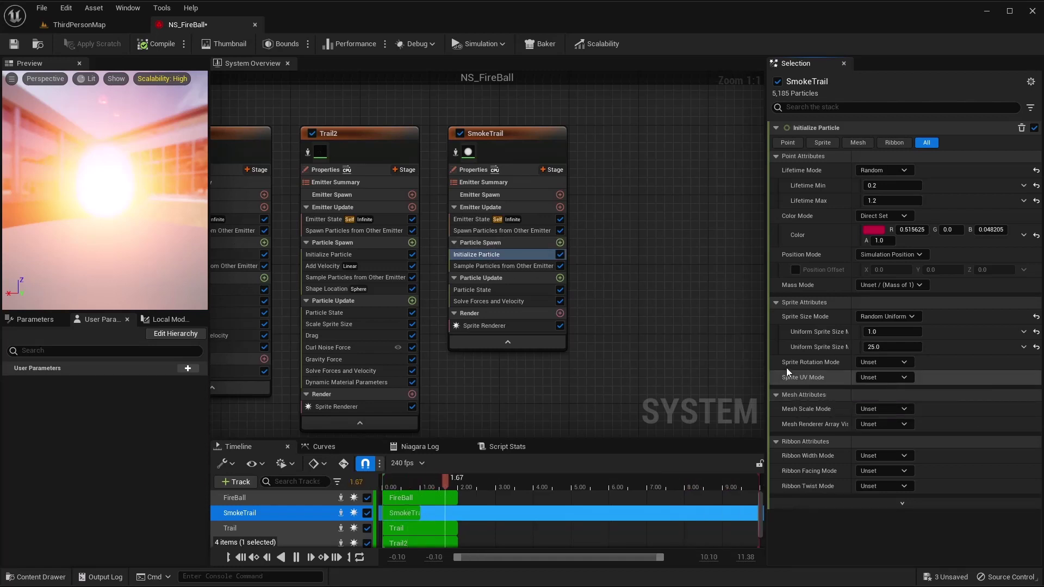
Set the Sprite Rotation Mode to Random in the Initialize Particle modules of SmokeTrail, Trail2 and Trail
left_click(870, 365)
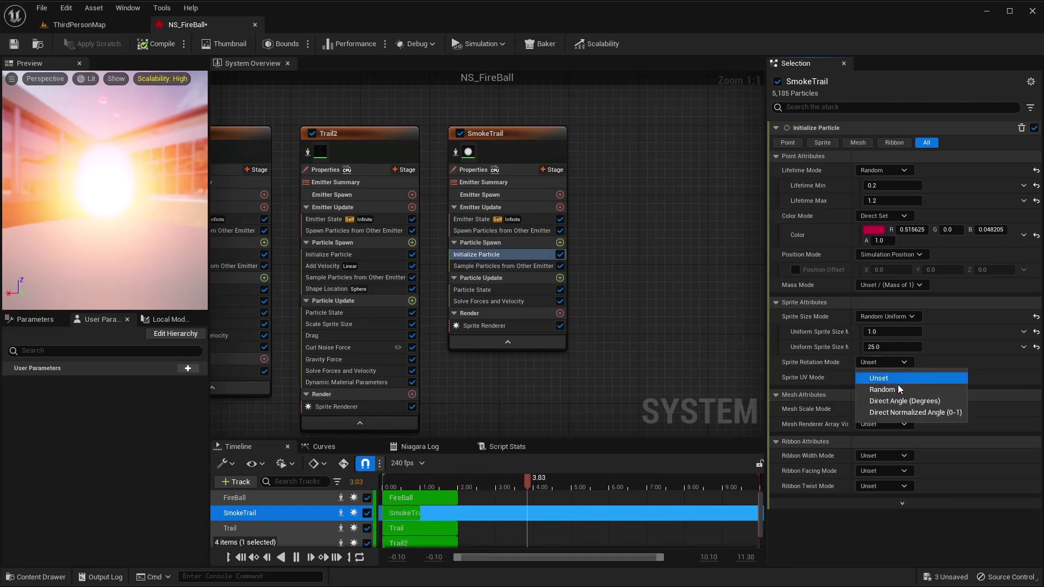
left_click(878, 386)
right_click_drag(608, 373, 784, 365)
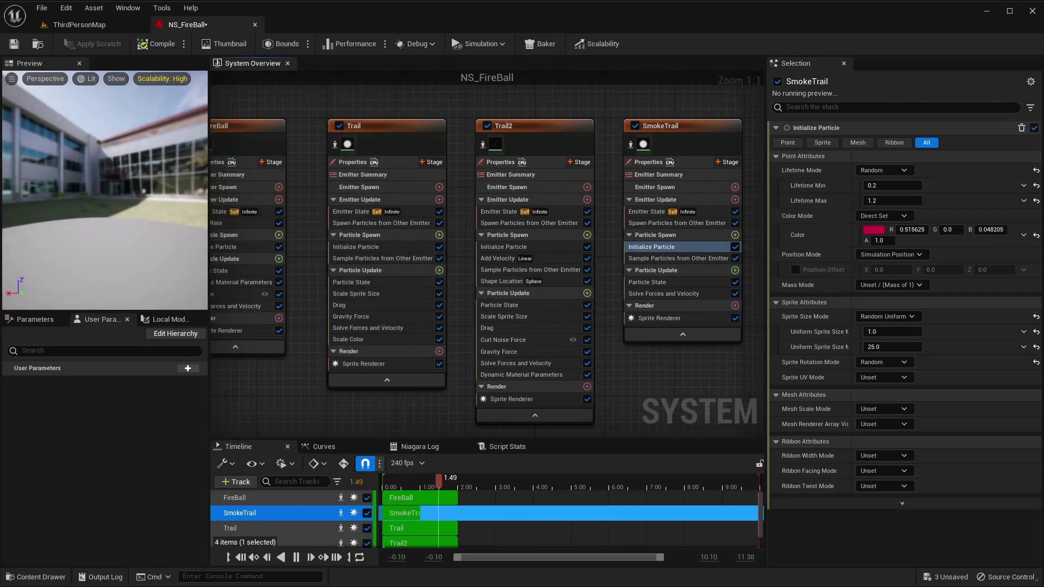
left_click(529, 248)
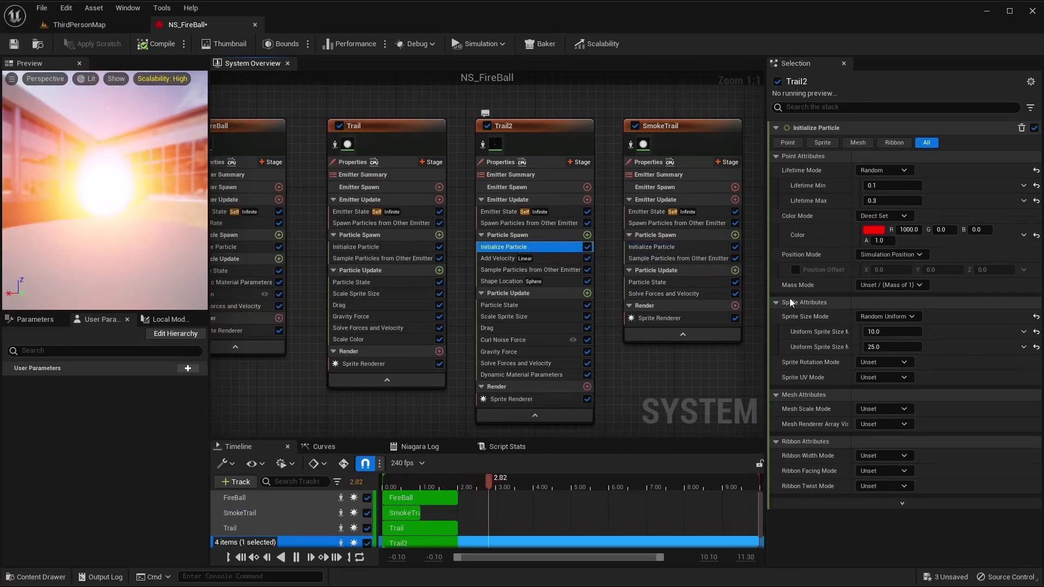
left_click(881, 362)
left_click(877, 384)
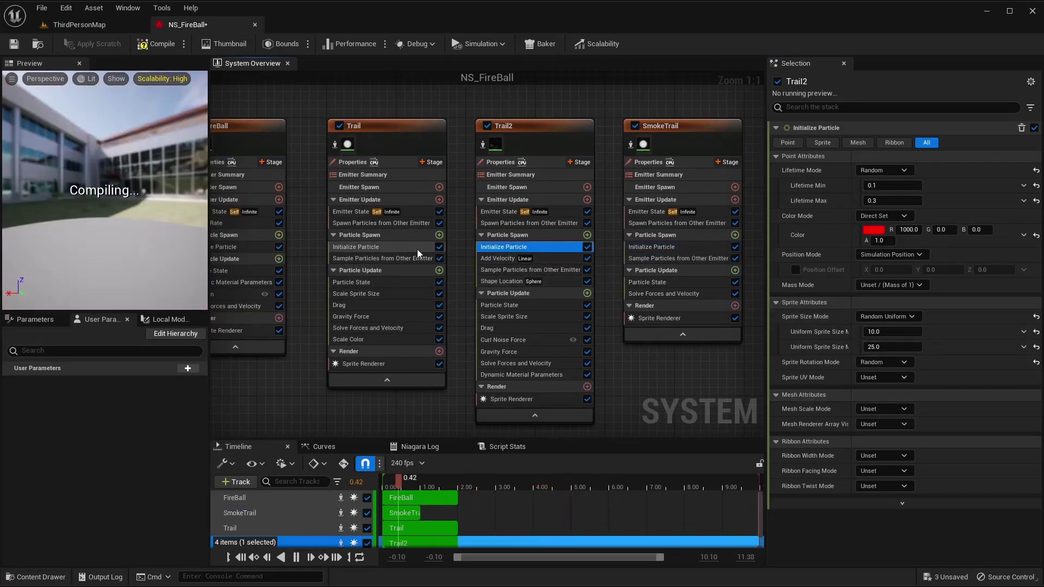
left_click(370, 247)
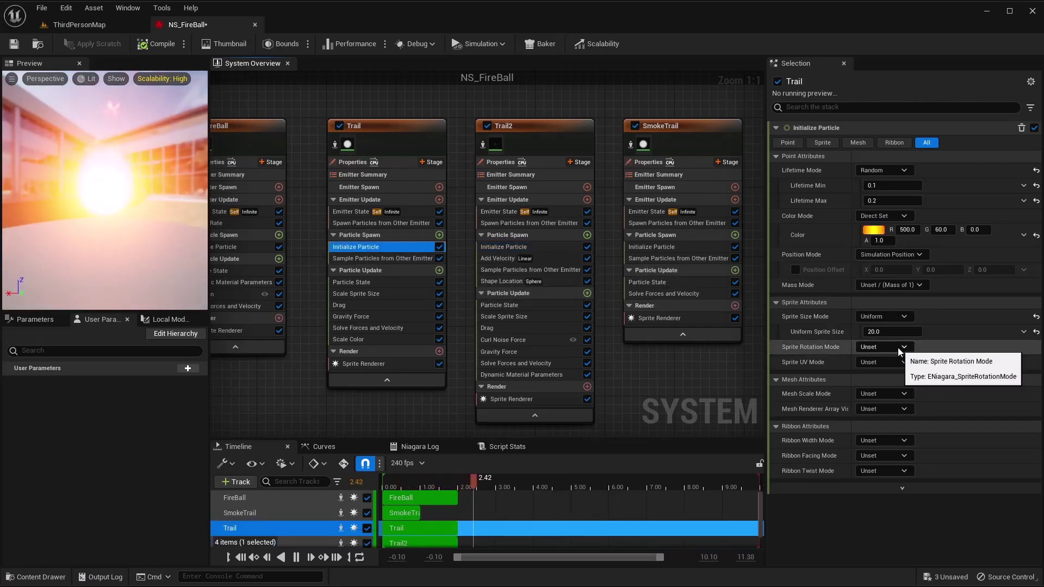
left_click(882, 347)
left_click(891, 374)
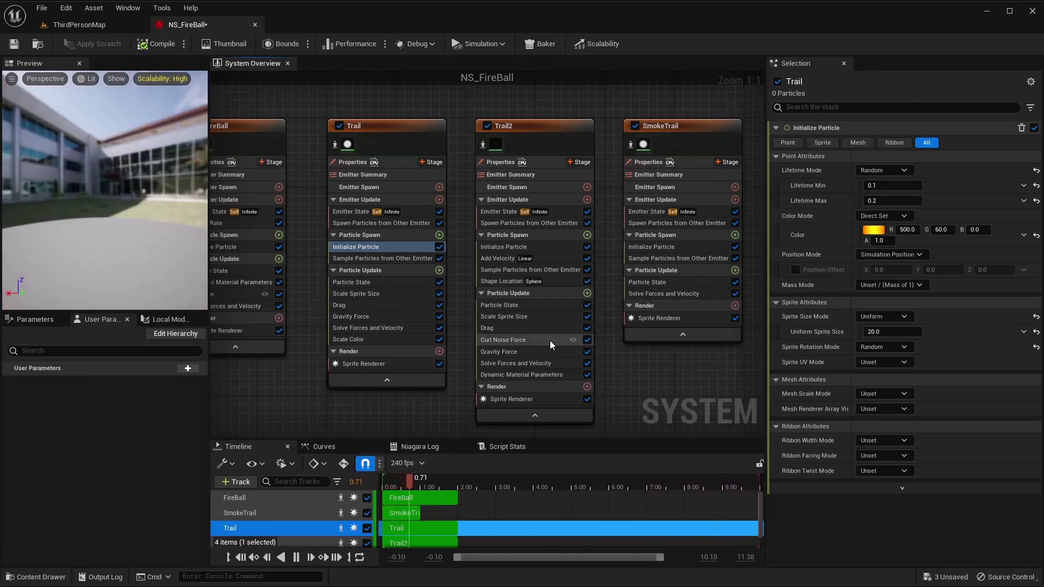
Add a Shape Location module to SmokeTrail's Particle Spawn with a Sphere Radius of 10, and compile the system
right_click_drag(681, 382, 581, 372)
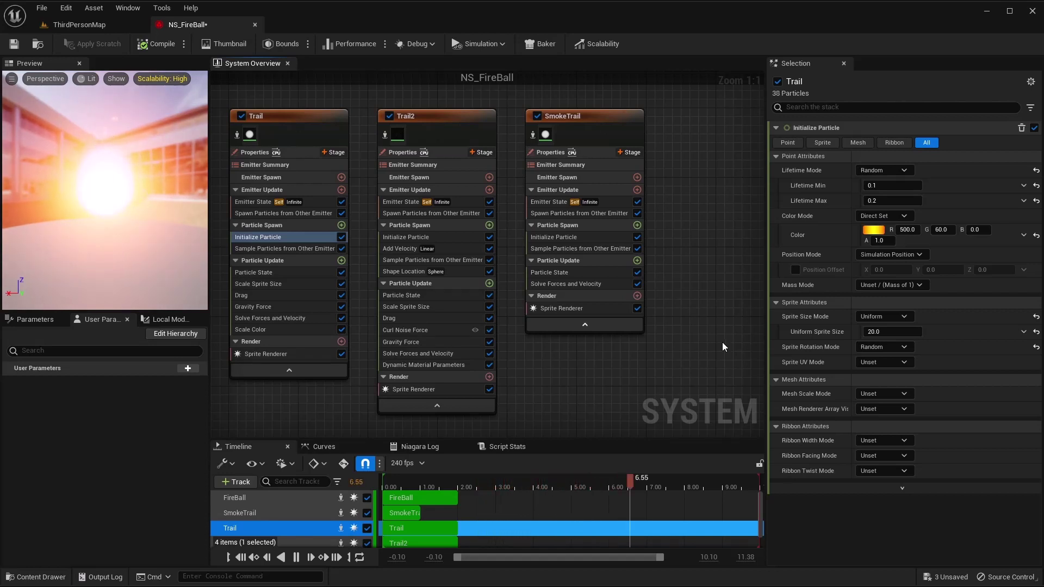
right_click_drag(699, 303, 601, 329)
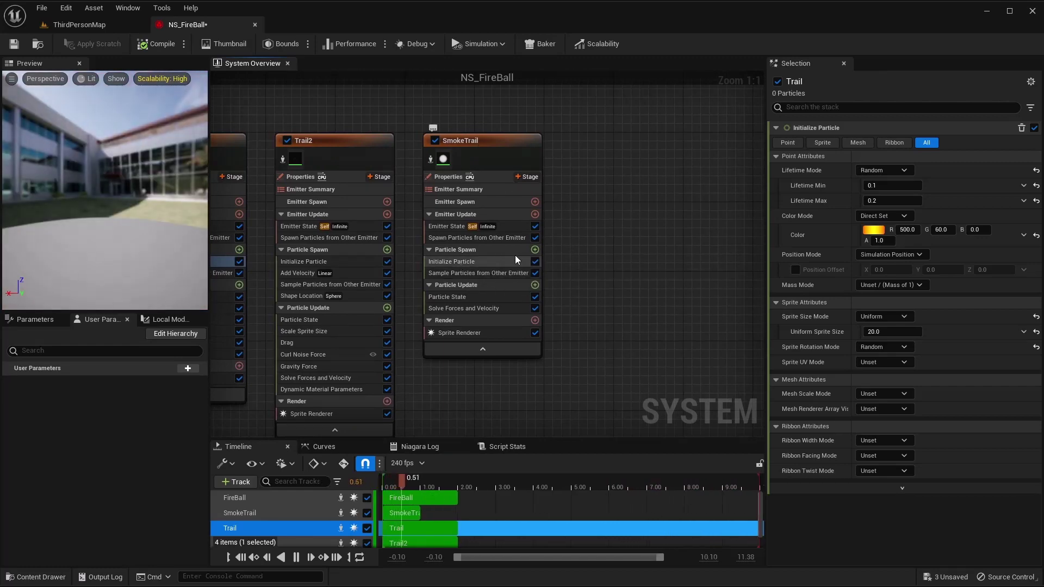
left_click(534, 250)
type("sha")
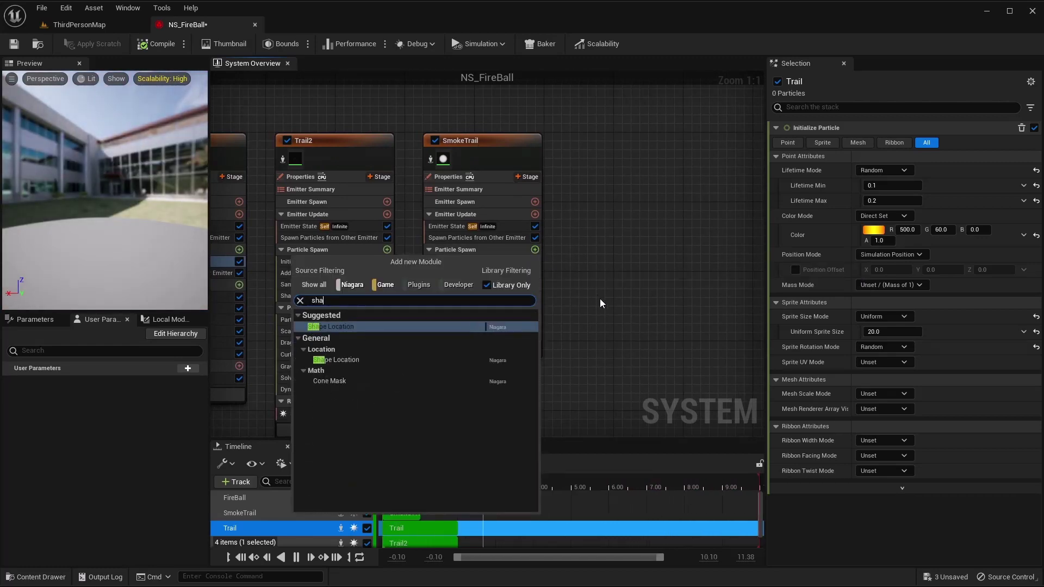
key("Return")
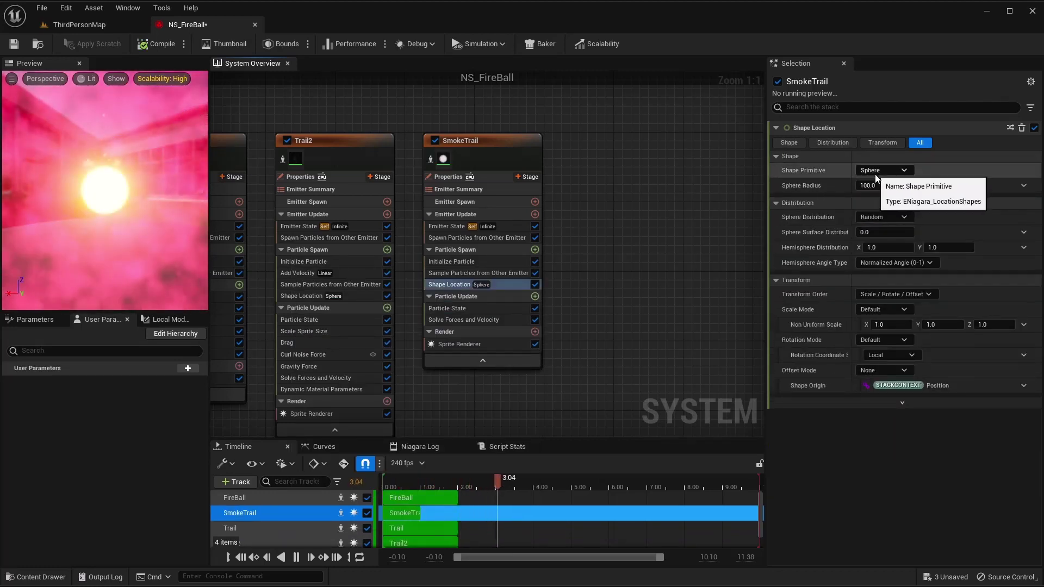
left_click(878, 185)
type("10")
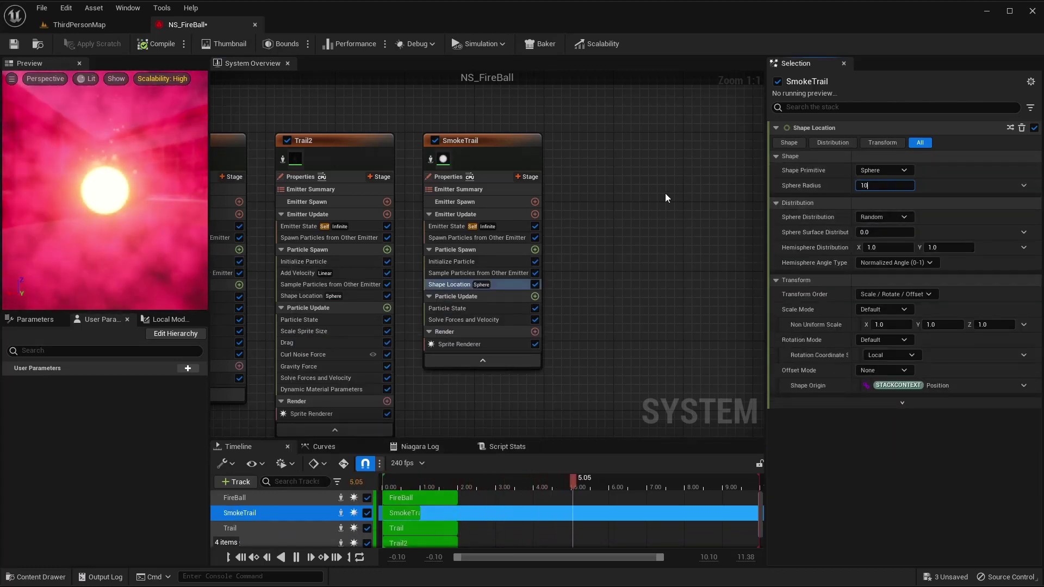
key("Return")
left_click(158, 47)
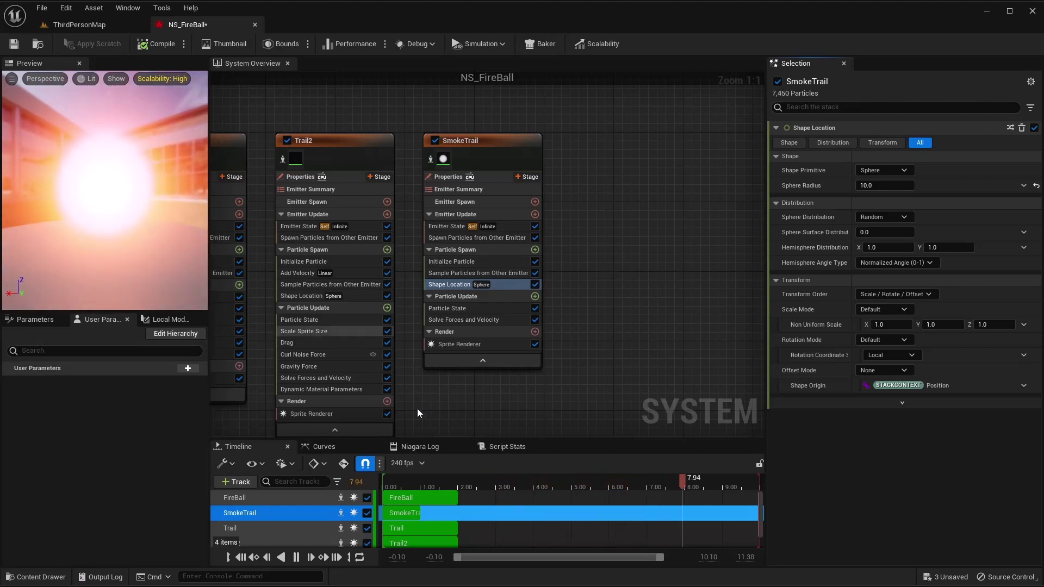
Assign the M_FireBall material to SmokeTrail's Sprite Renderer, save the system and check the effect in the preview
left_click(452, 345)
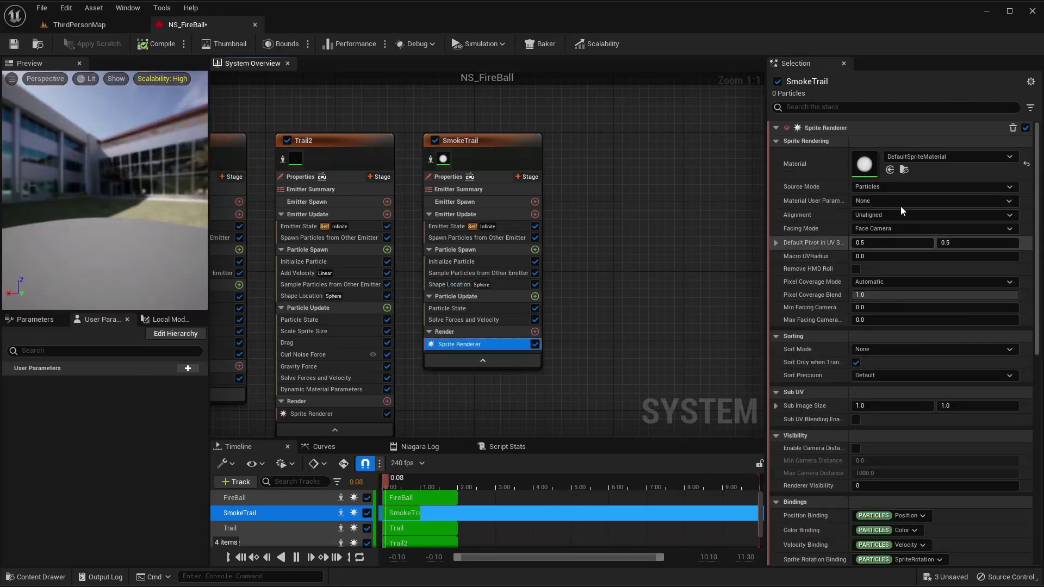
left_click(955, 158)
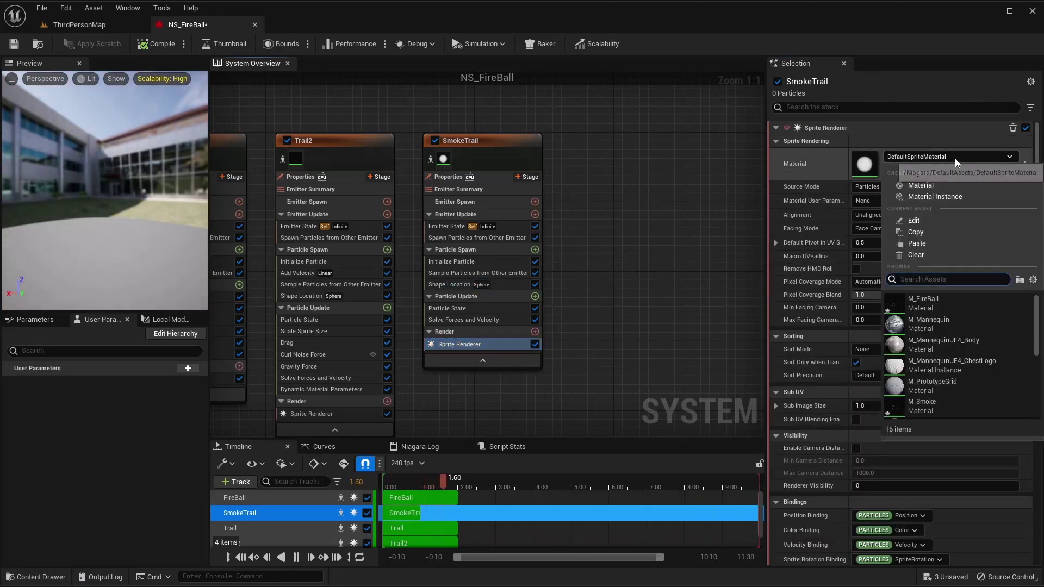
left_click(945, 304)
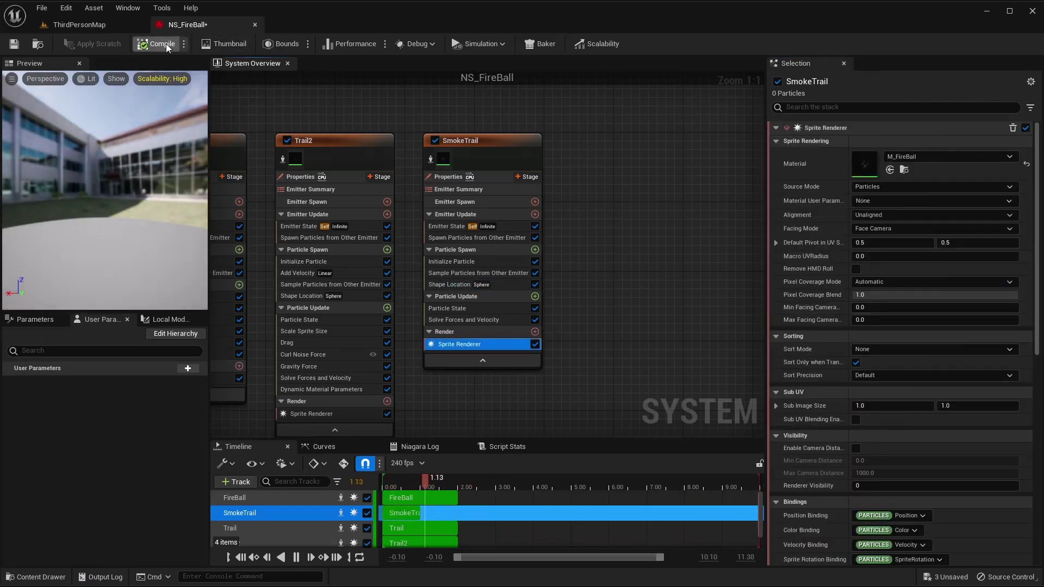
left_click(16, 44)
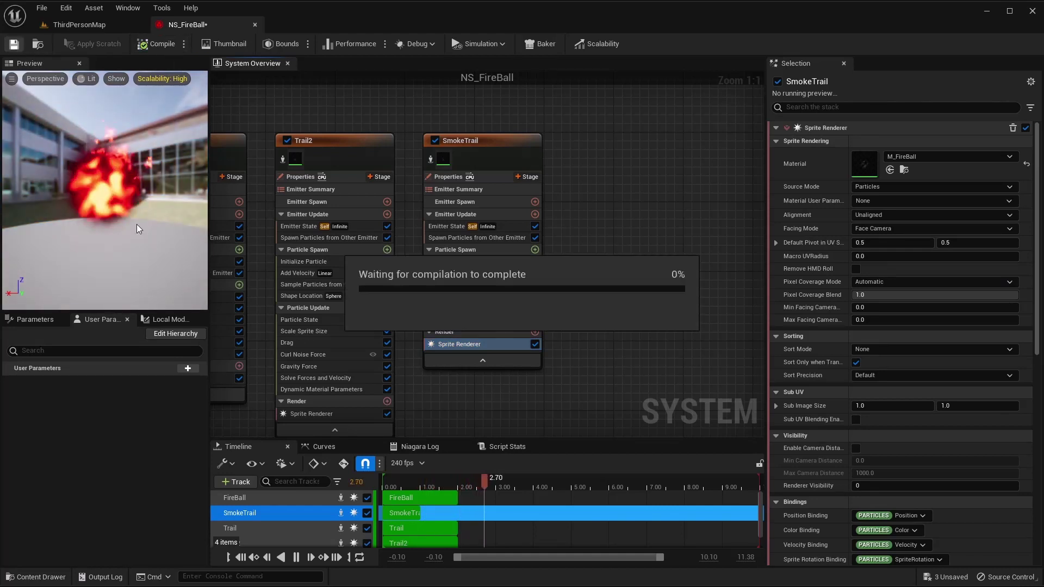
left_click(129, 183)
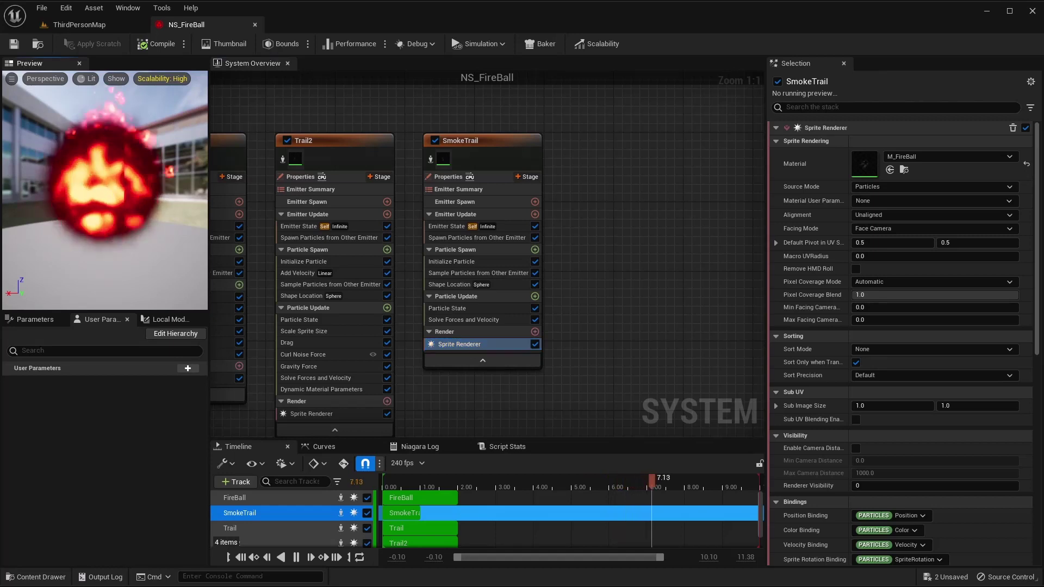
mouse_move(133, 168)
left_mouse_down()
mouse_move(120, 168)
mouse_move(134, 167)
left_mouse_up()
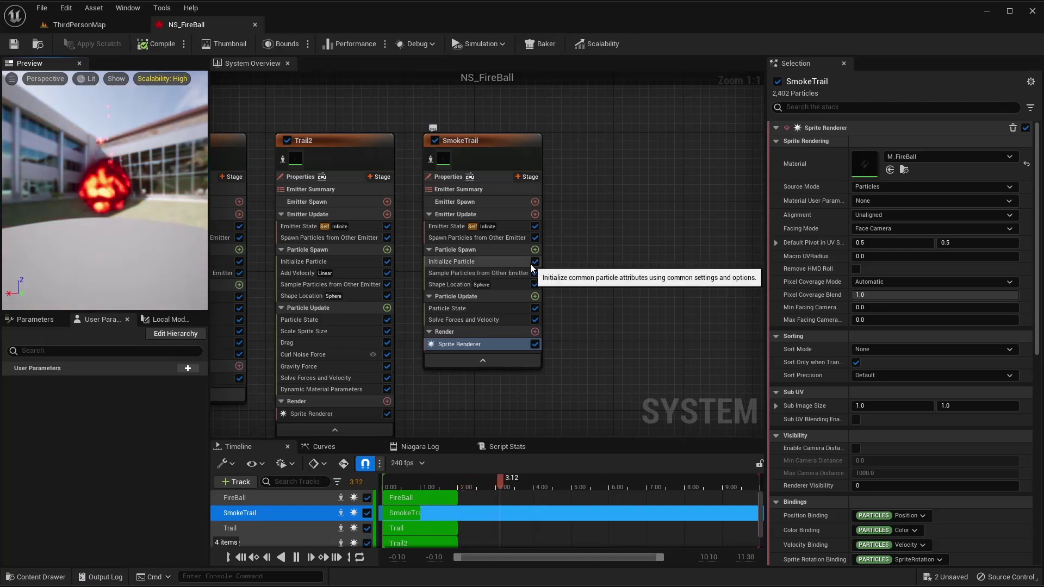
Add a Scale Sprite Size module to SmokeTrail's Particle Update and apply the linear ramp-down curve template
left_click(536, 297)
type("scale spri")
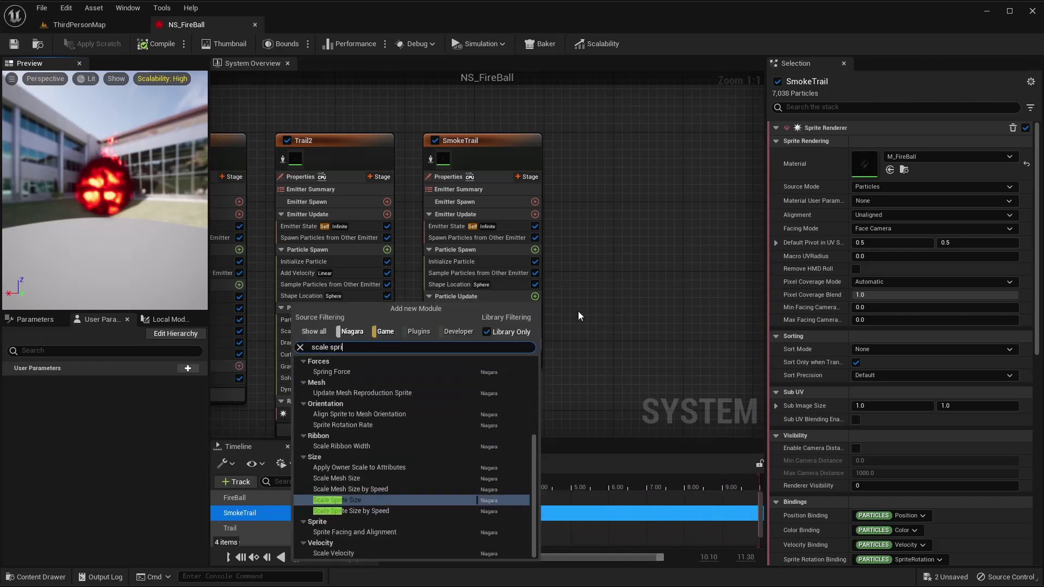
key("Return")
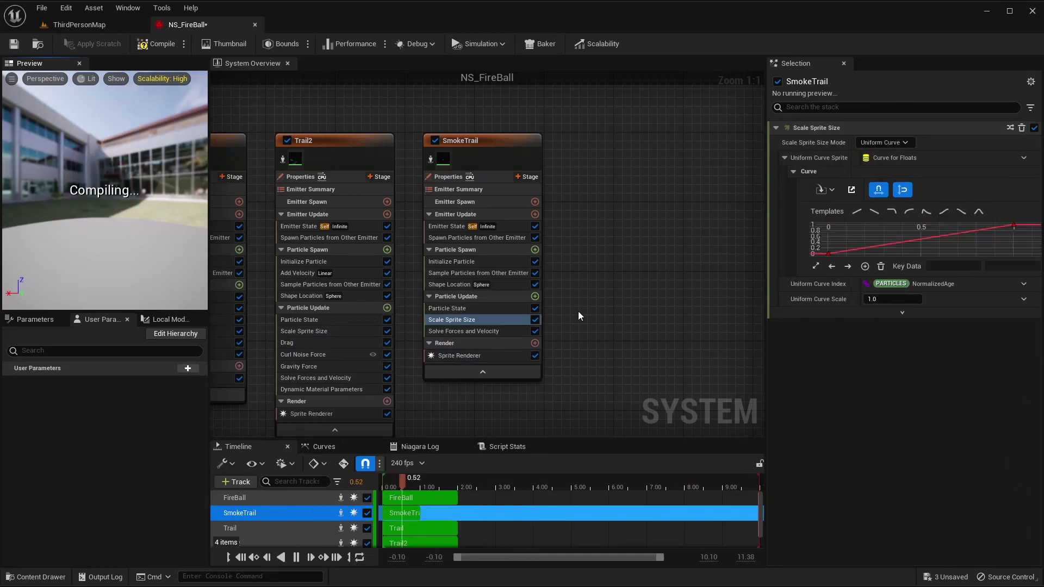
left_click(873, 211)
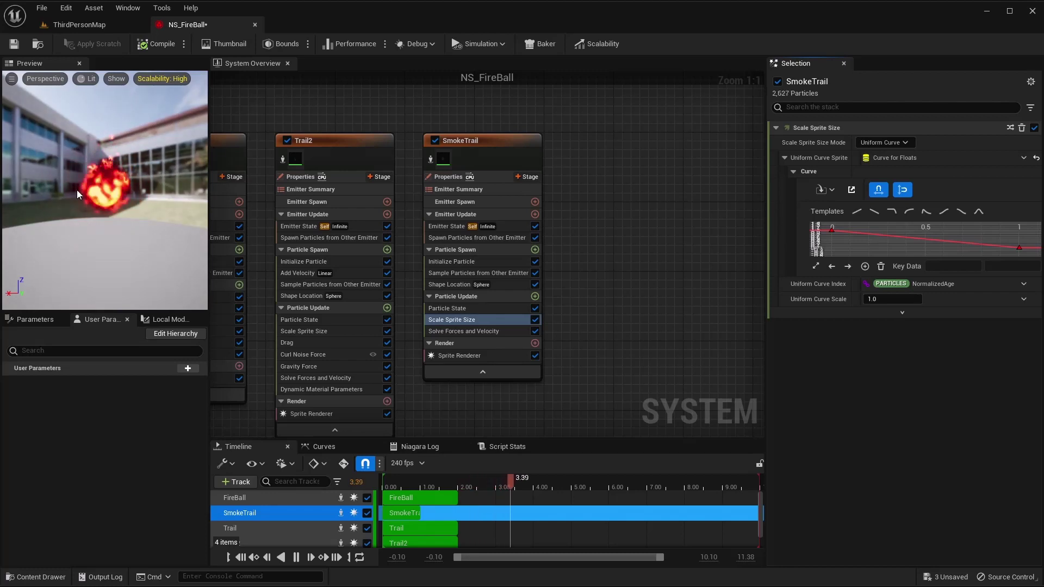
Add a Drag module to SmokeTrail's Particle Update and set its Drag to 0.25
left_click(535, 297)
type("dra")
left_click(319, 409)
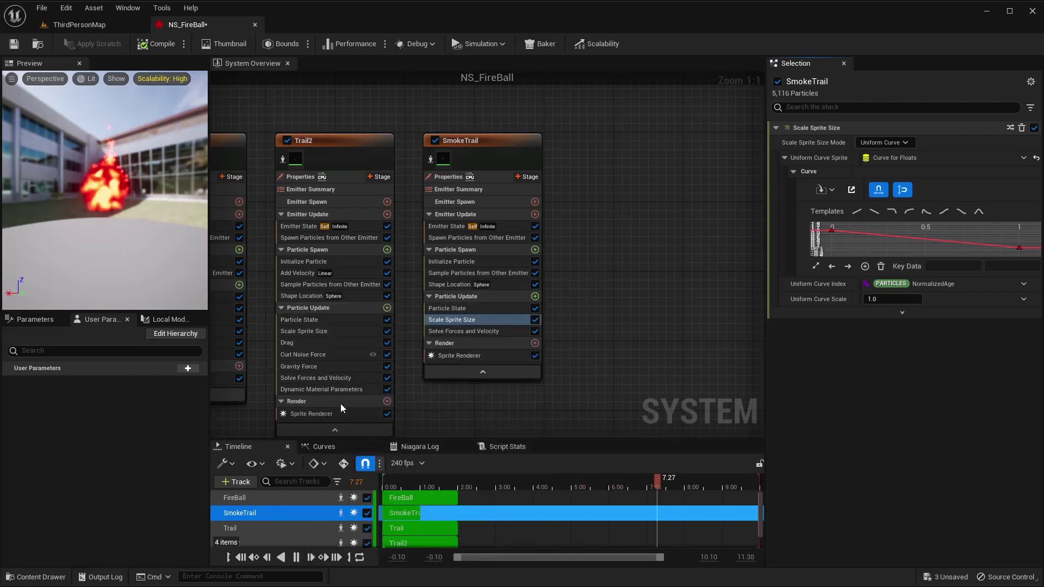
left_click(895, 144)
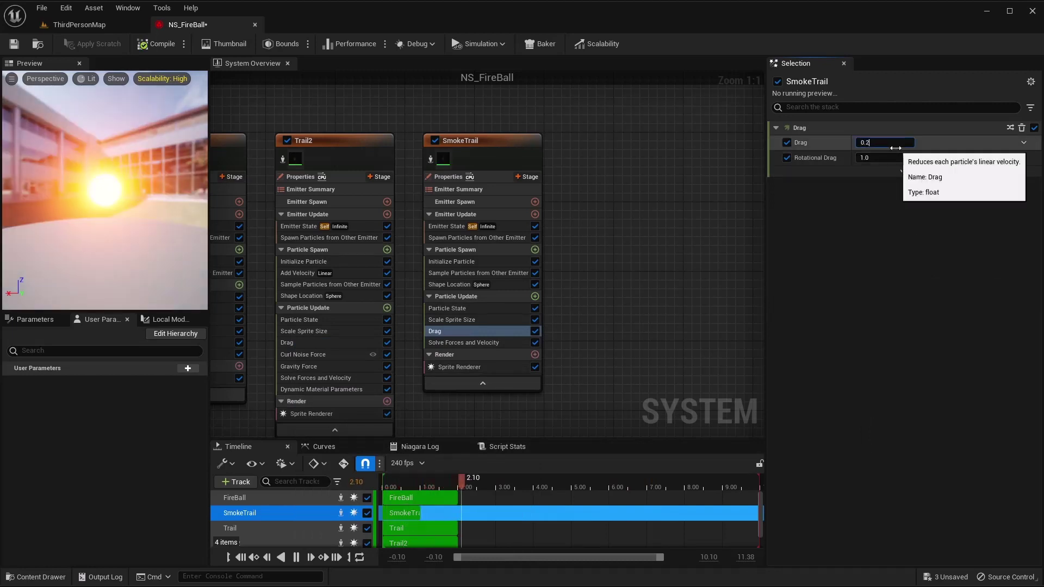
type("0.25")
key("Return")
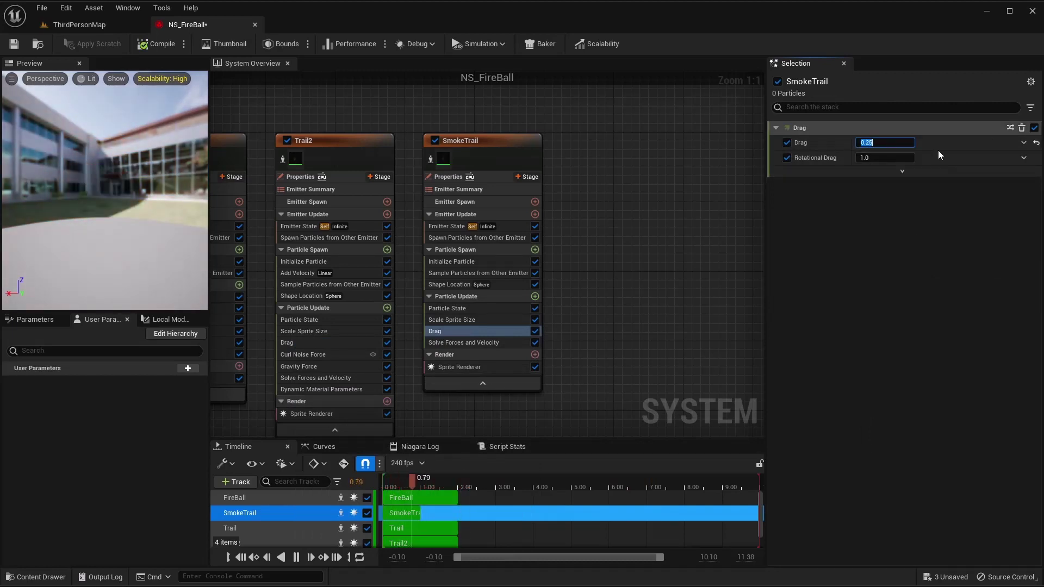
Add a Curl Noise Force module to SmokeTrail's Particle Update and set its Noise Strength to 250
left_click(535, 296)
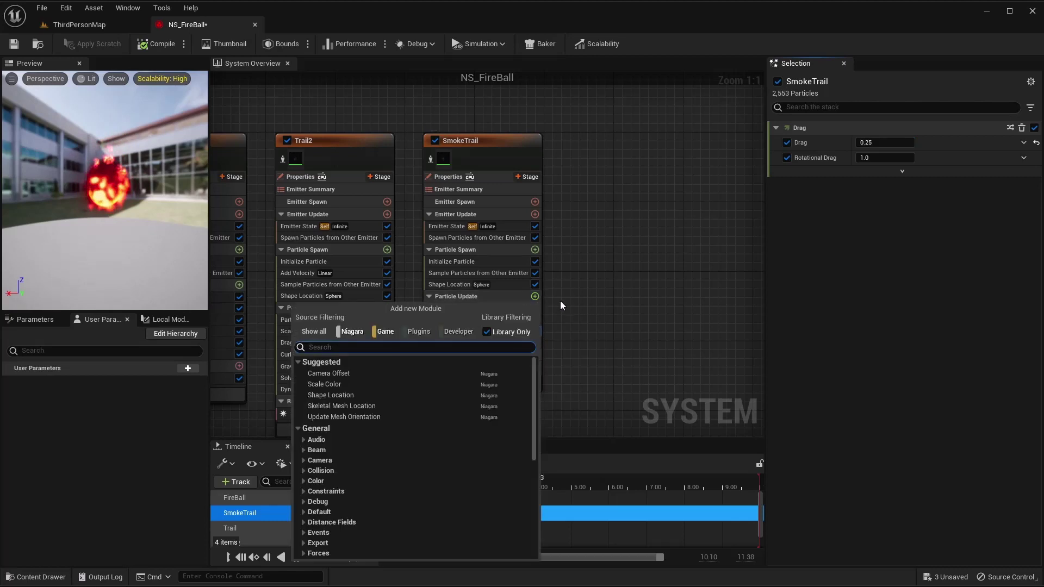
type("cur")
key("Return")
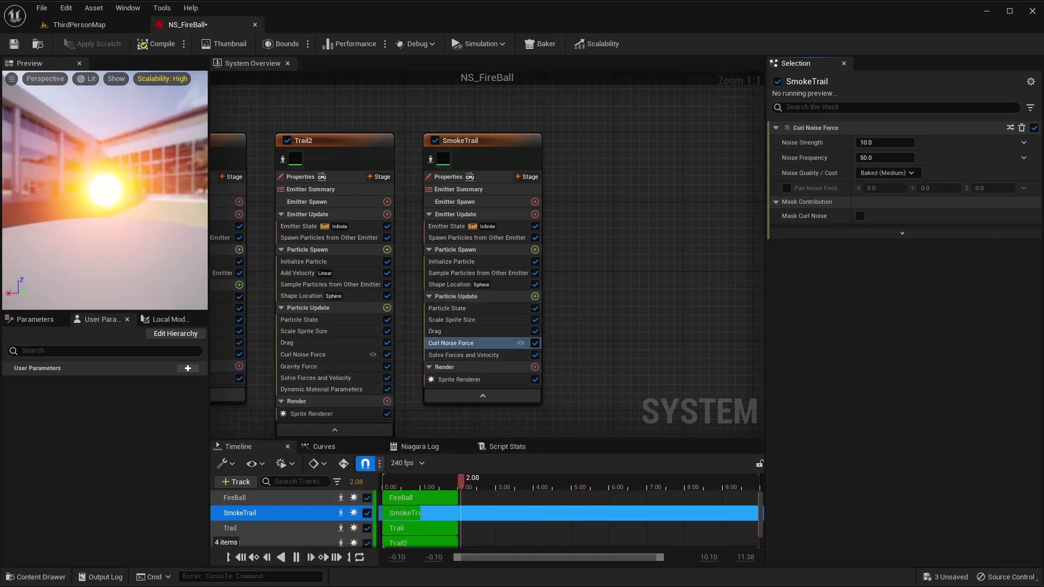
left_click(870, 142)
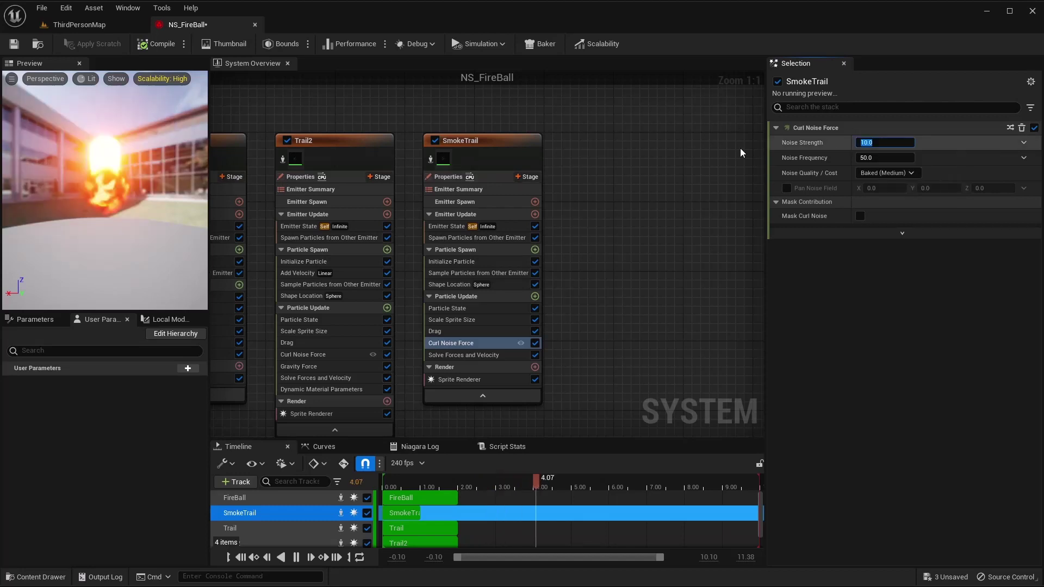
type("250")
key("Return")
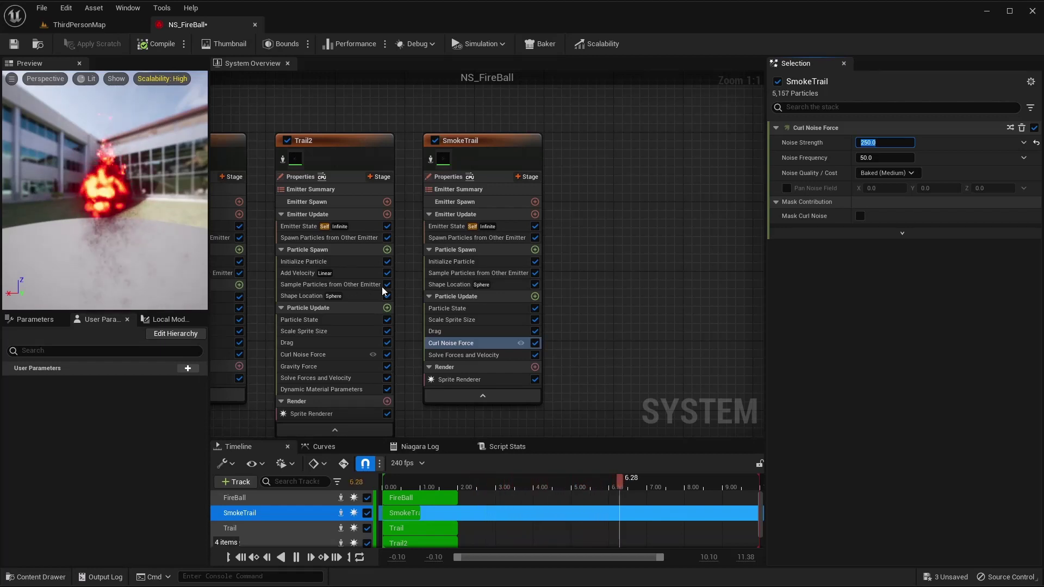
Add a Gravity Force module to SmokeTrail's Particle Update and make its Gravity a Random Range Vector
left_click(534, 297)
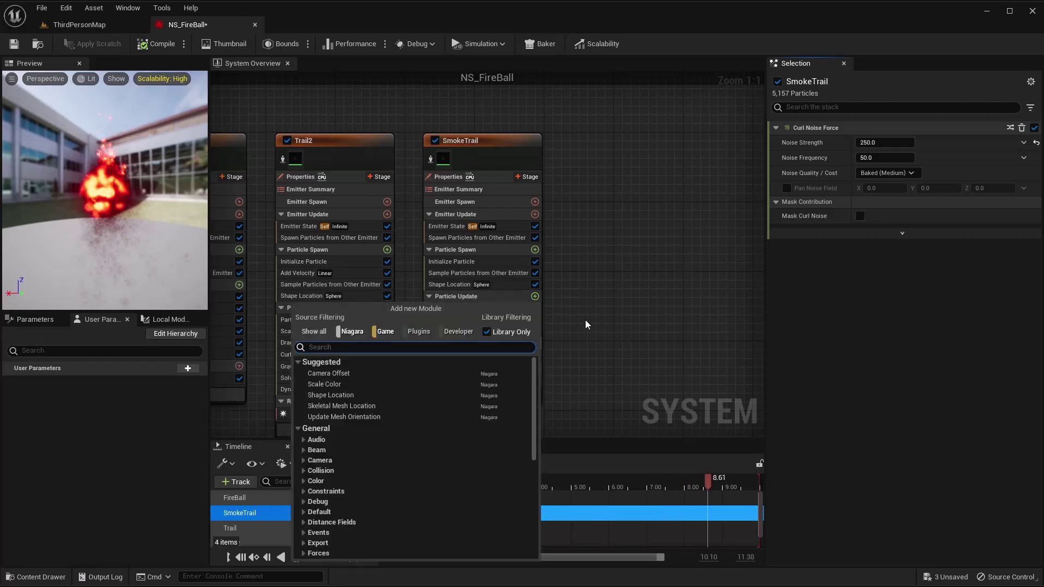
type("gravity")
key("Return")
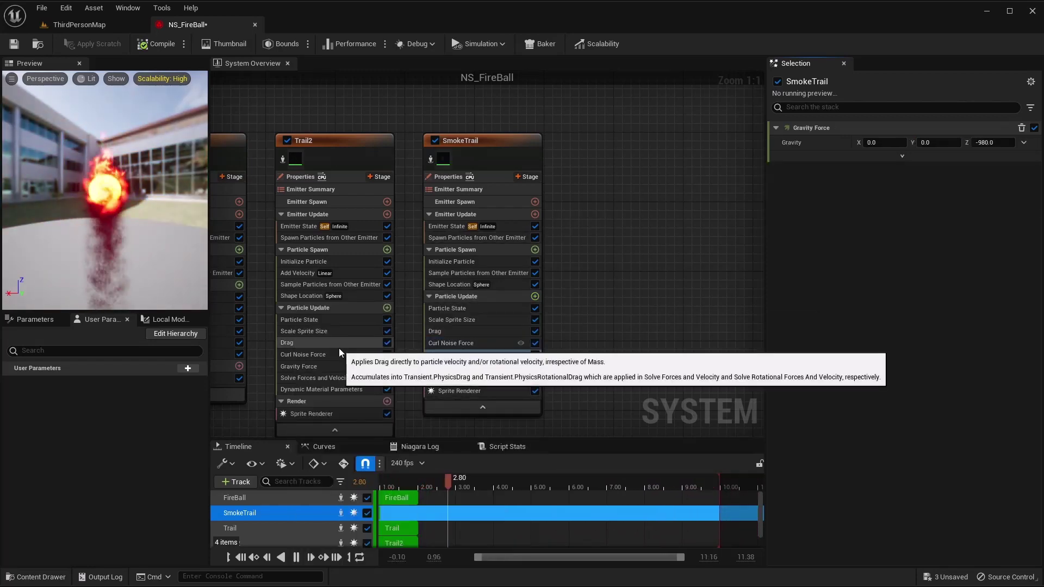
left_click(303, 366)
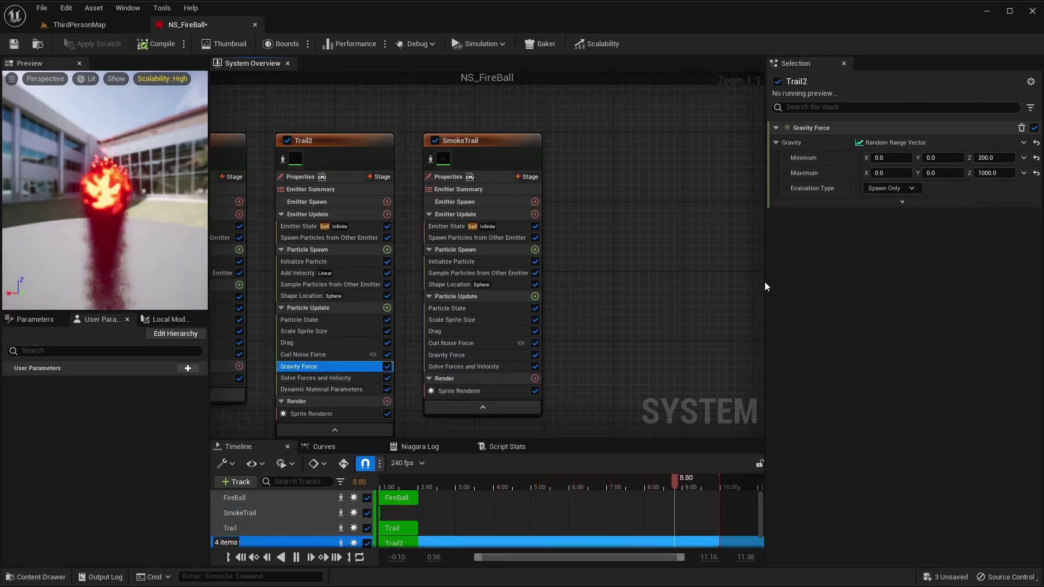
left_click(451, 355)
left_click(1024, 143)
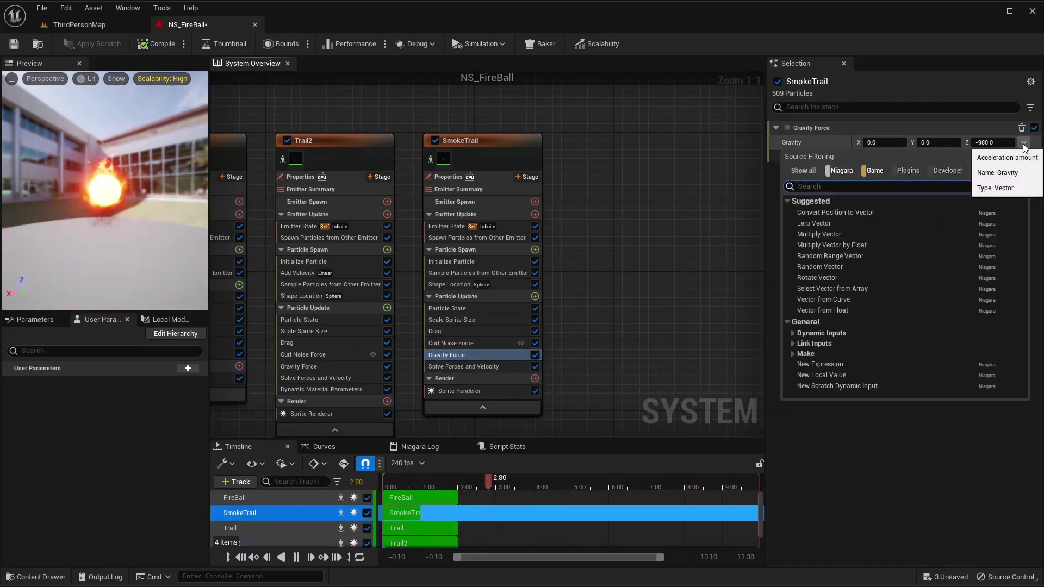
left_click(831, 255)
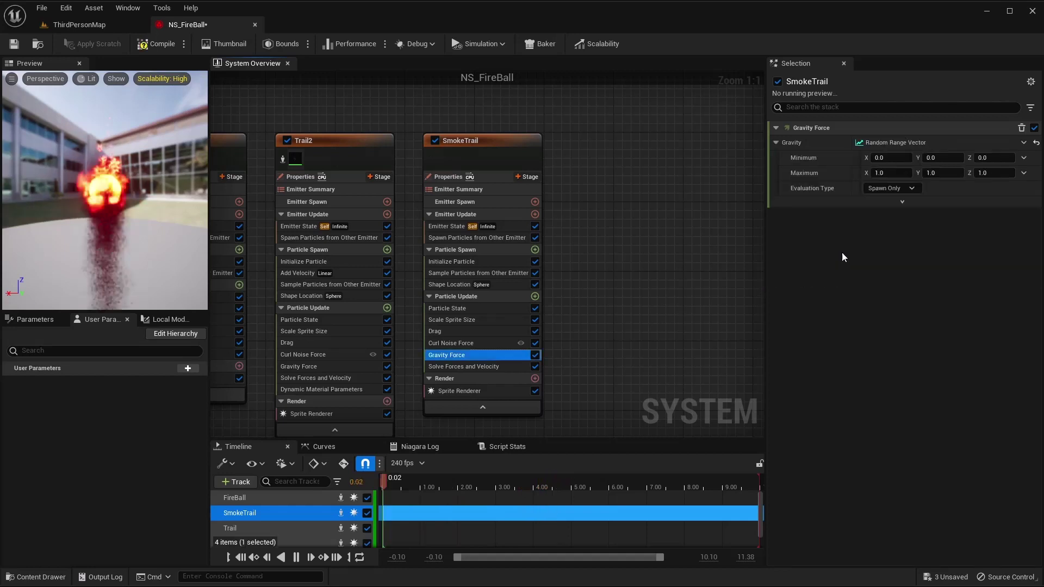
Set SmokeTrail's gravity range to a Minimum of 0, 0, 200 and a Maximum of 0, 0, 1000, and compile the system
left_click(993, 157)
type("200")
key("Tab")
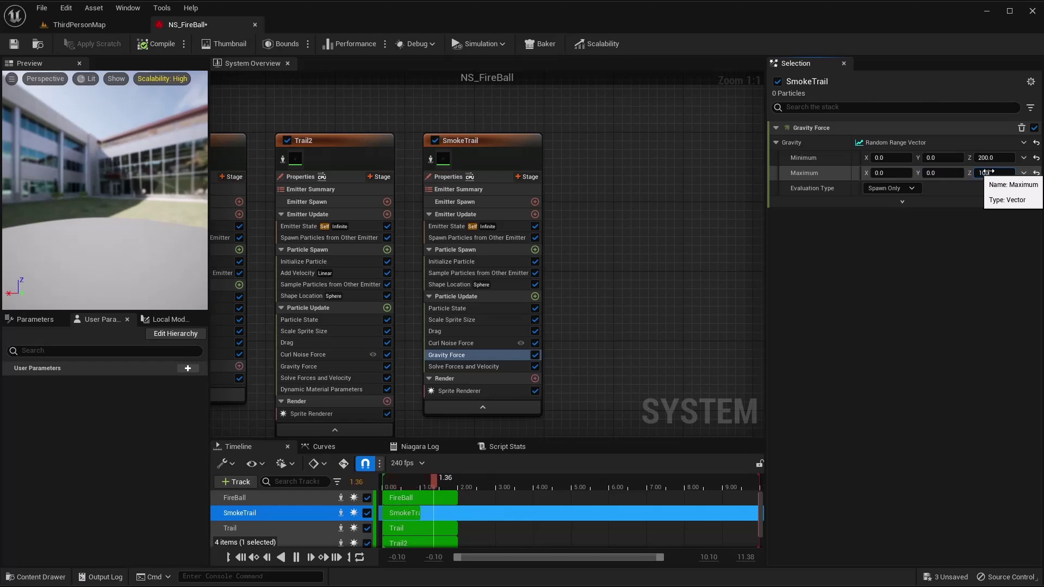
left_click(162, 44)
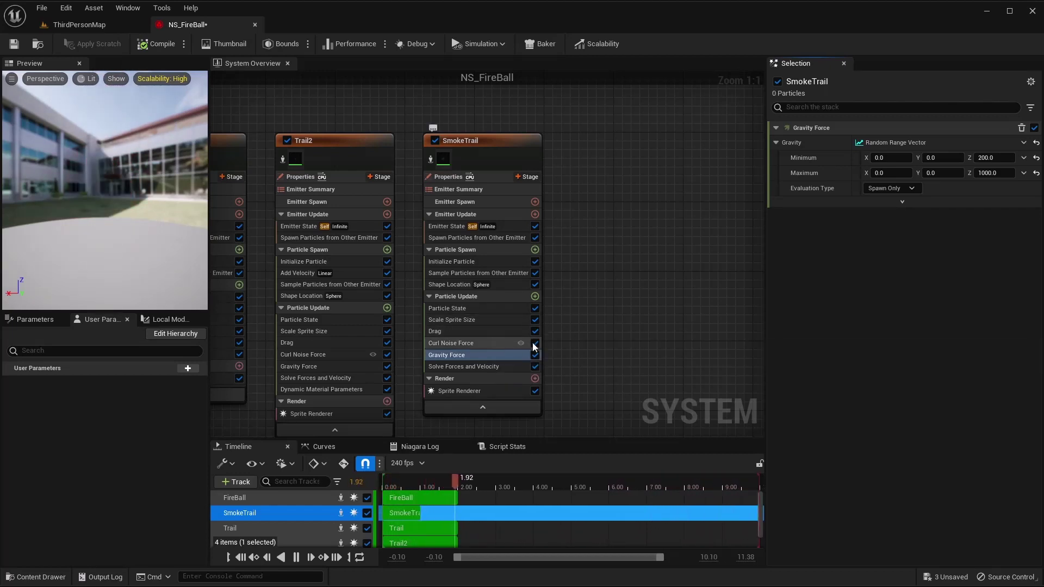
Add a Scale Color module to SmokeTrail's Particle Update and select it for editing
left_click(535, 297)
type("scale")
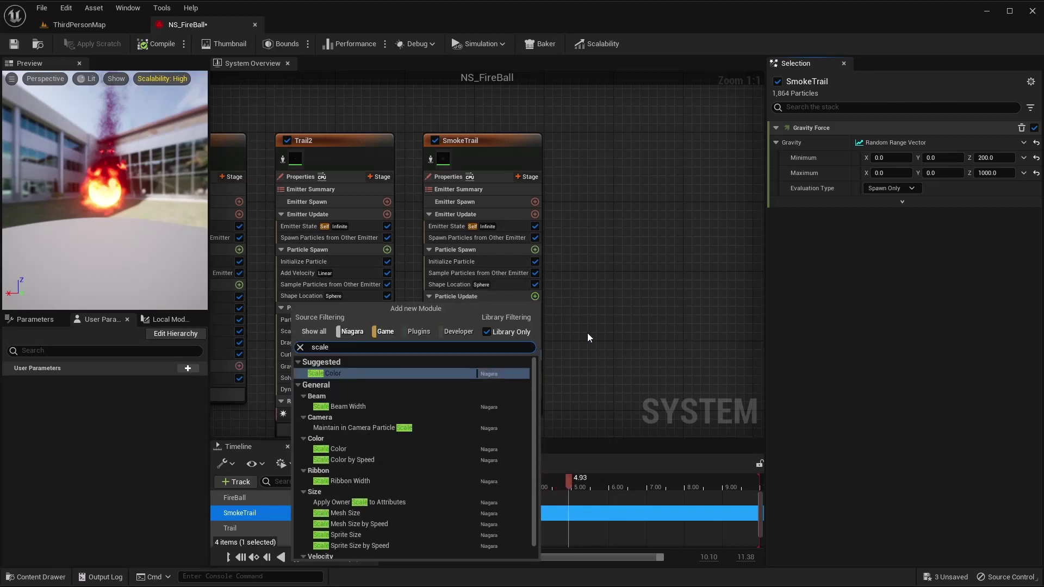
key("Return")
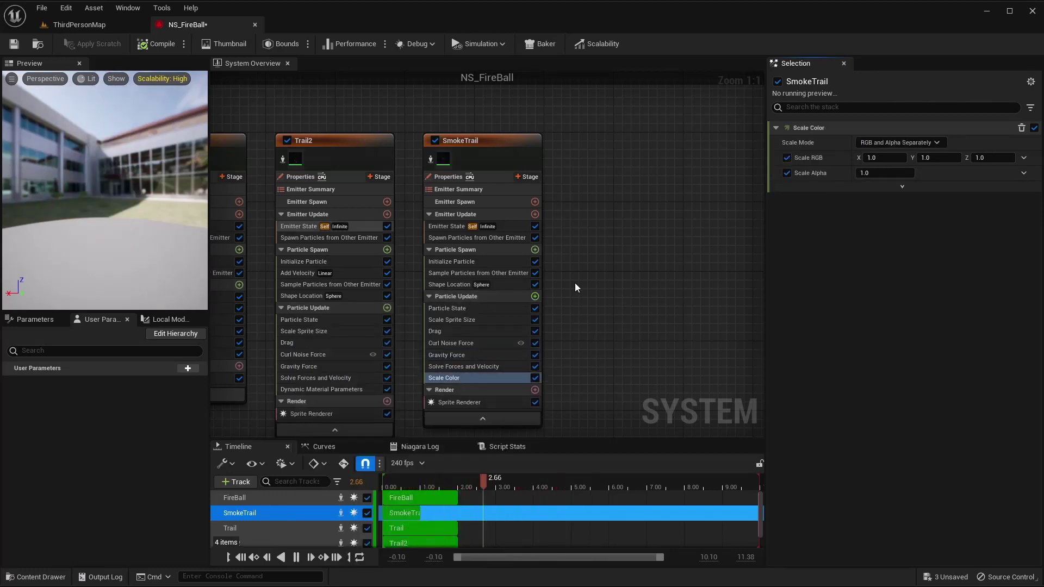
left_click(452, 376)
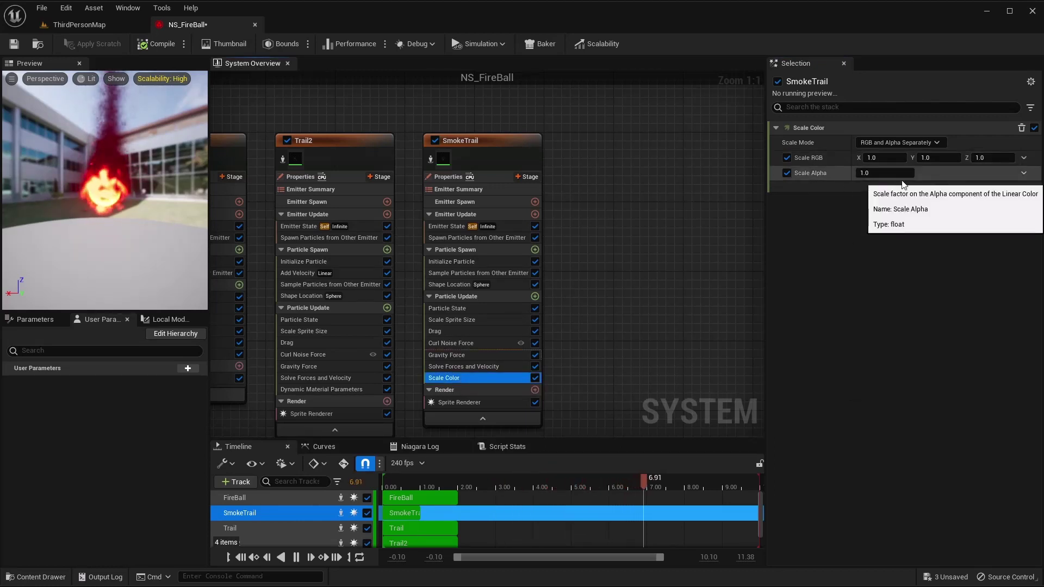
Drive Scale Color's Scale Alpha with a Float from Curve using the smooth late drop-off template, and save the system
left_click(1024, 173)
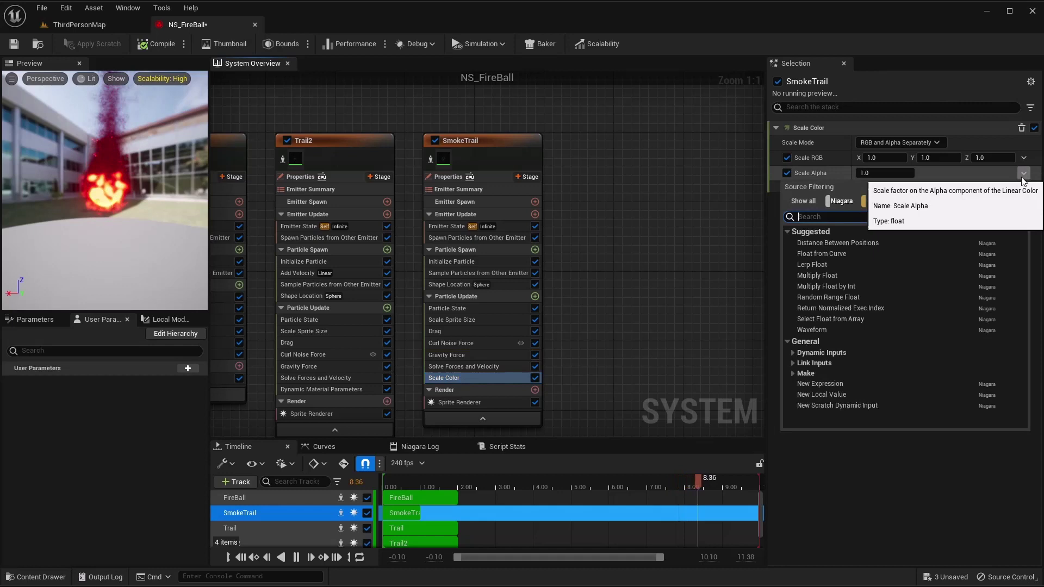
left_click(821, 254)
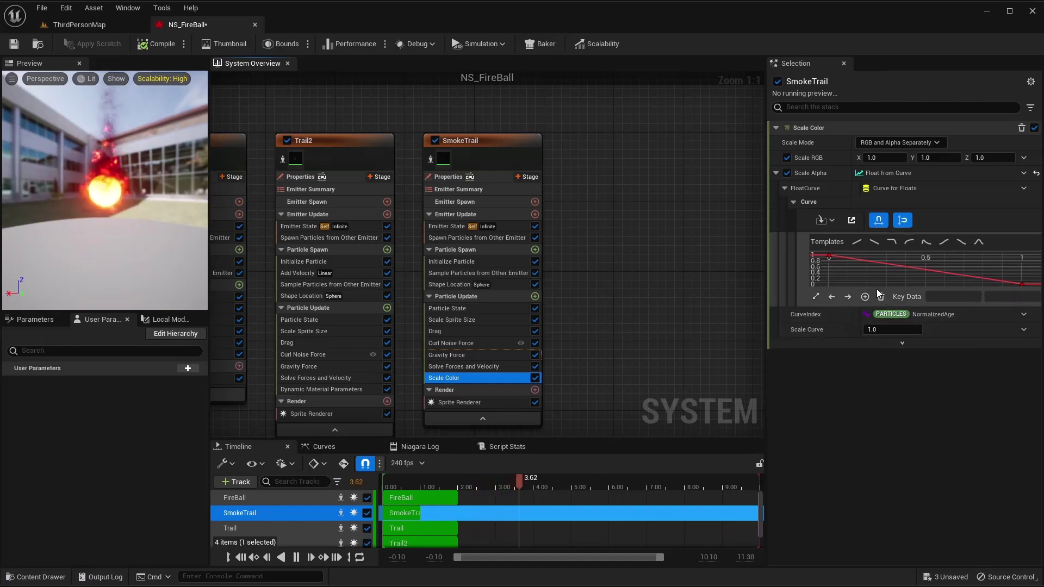
left_click(891, 243)
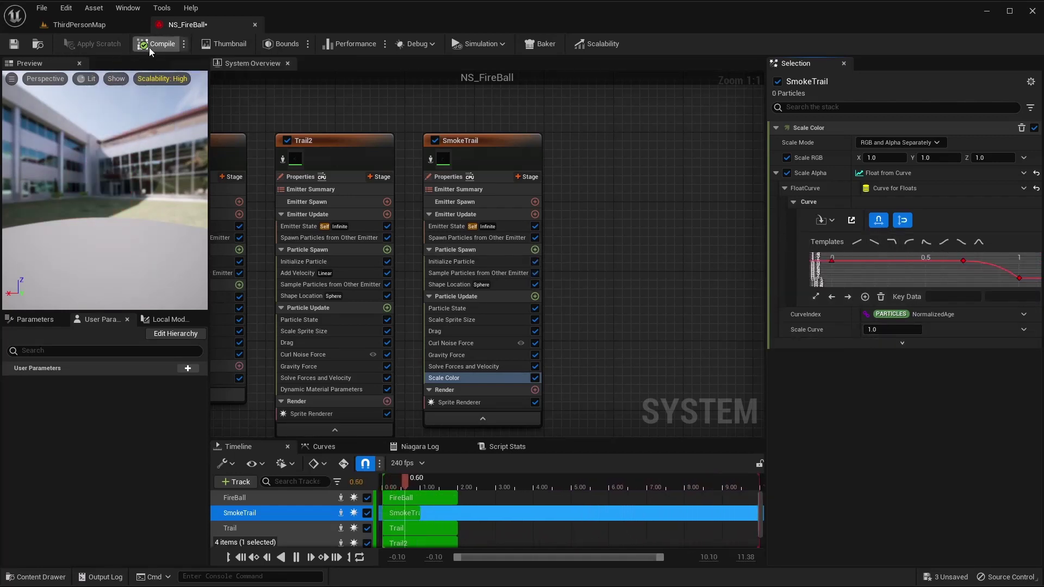
left_click(14, 49)
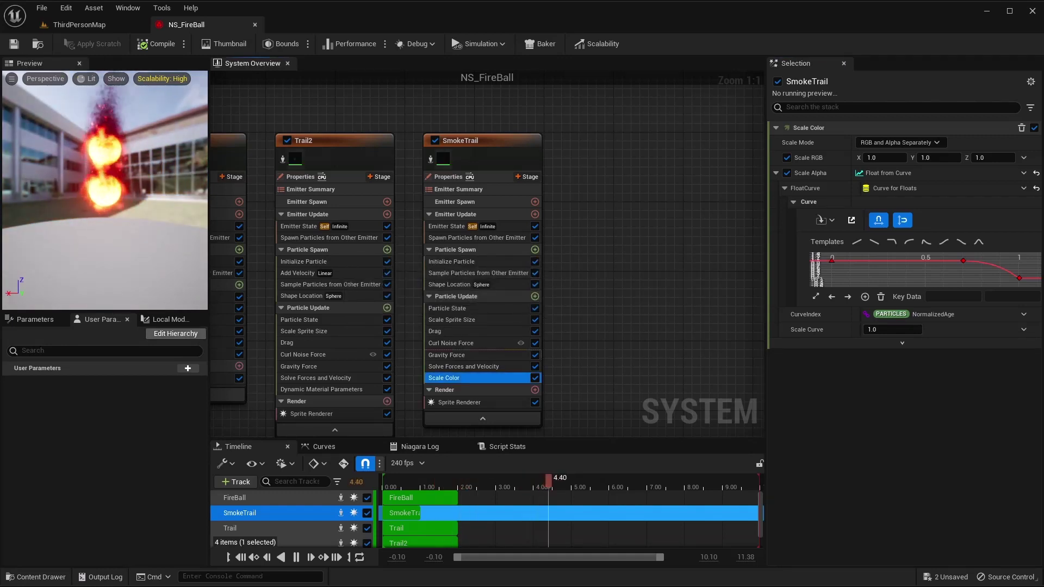
Add a Dynamic Material Parameters module to SmokeTrail's Particle Update
left_click(535, 296)
type("dyn")
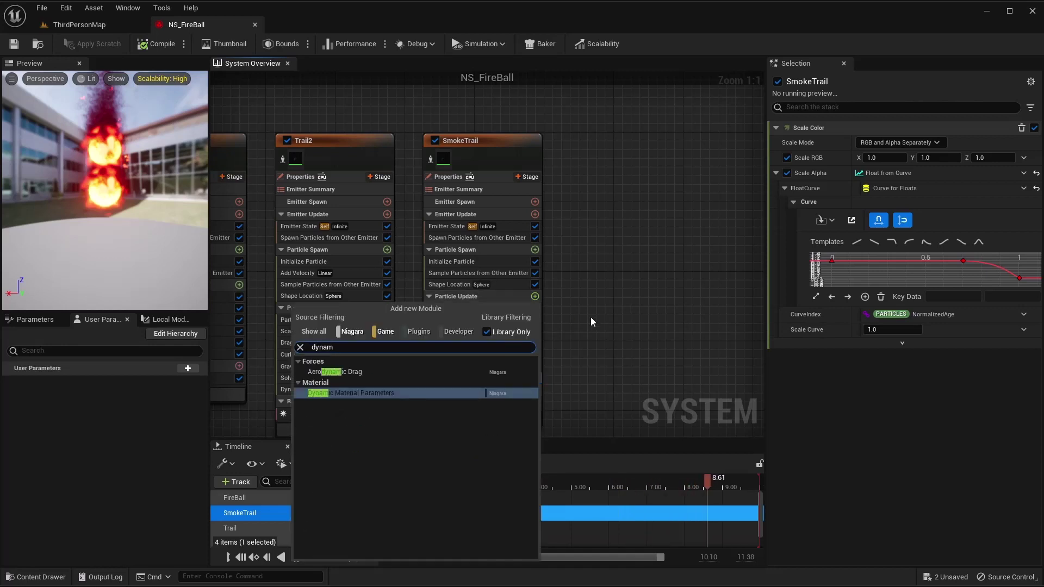
type("am")
key("Return")
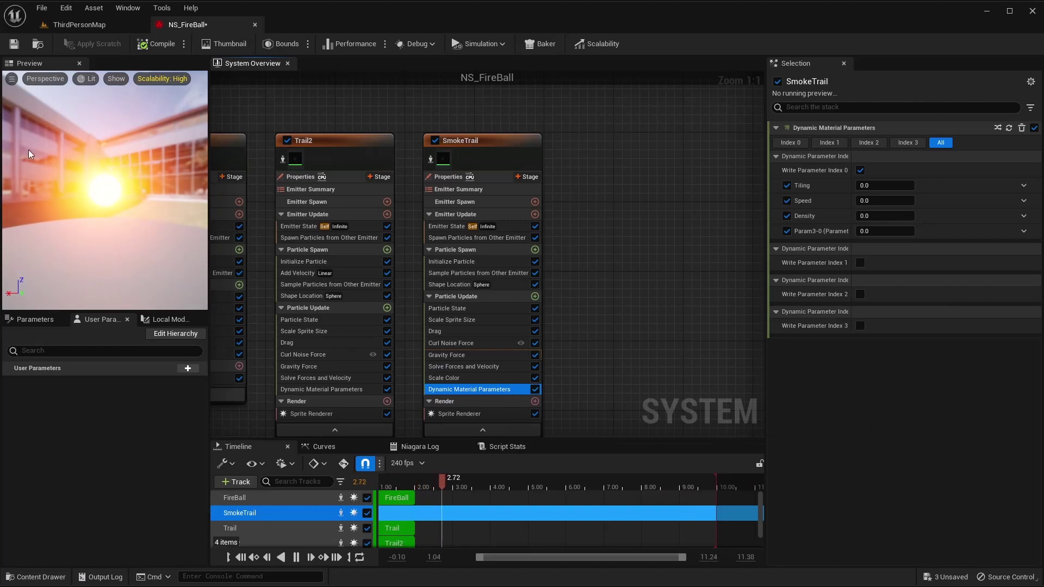
Set Tiling, Speed and Density to 1 in SmokeTrail's Dynamic Material Parameters
left_click(887, 185)
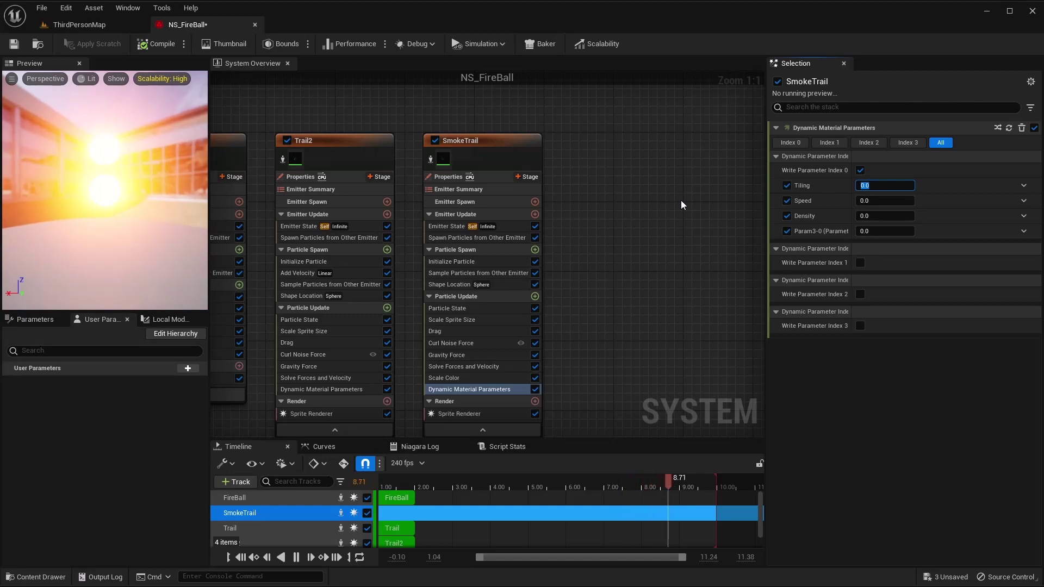
type("0")
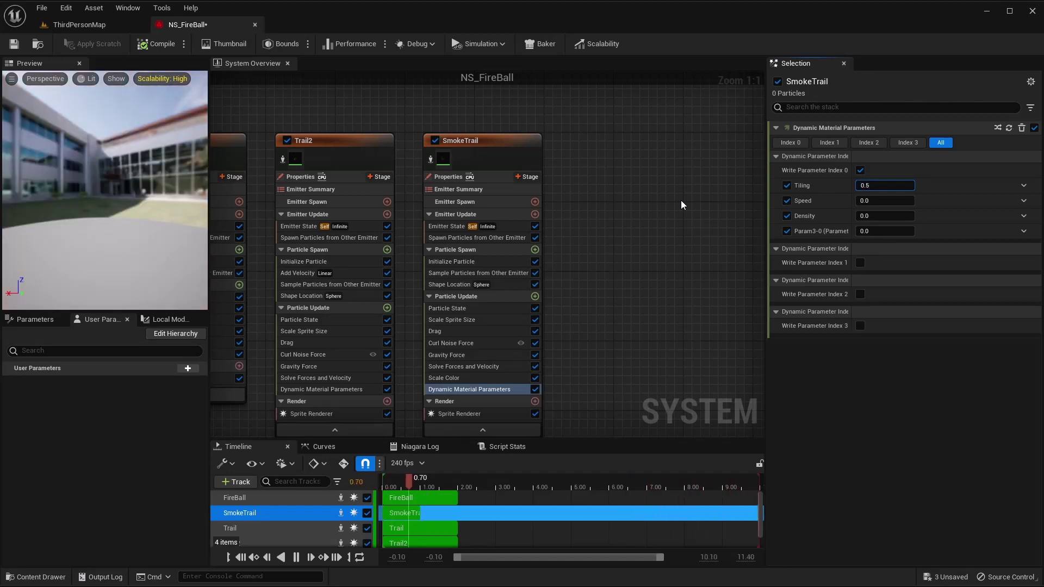
type("1")
key("Tab")
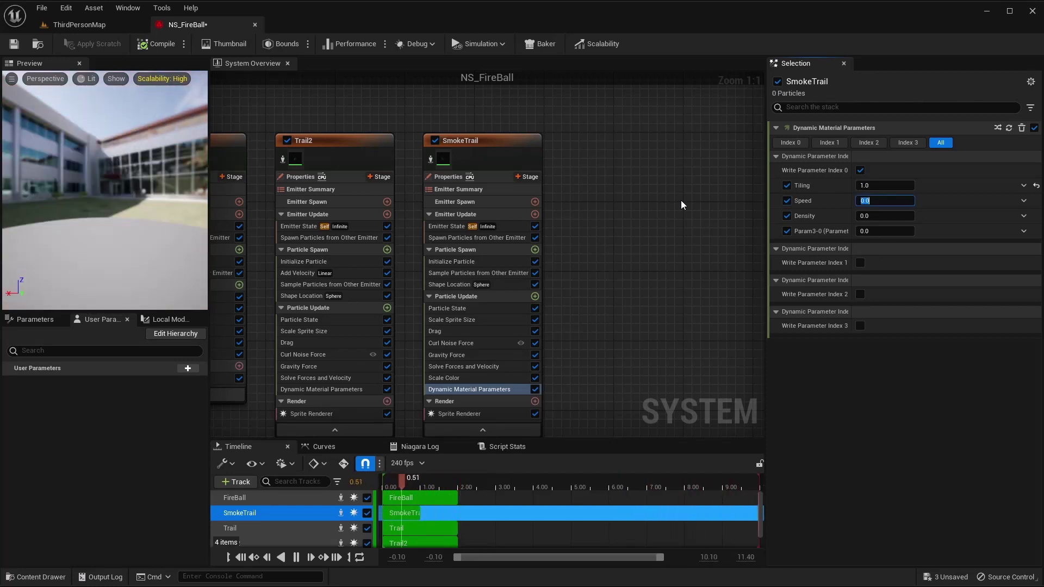
type("1")
key("Tab")
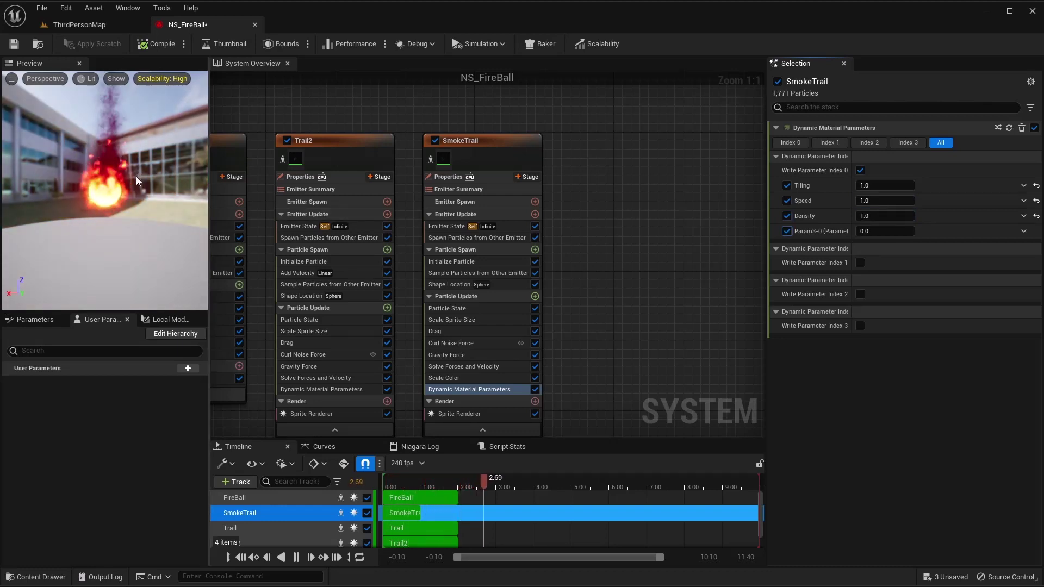
Change SmokeTrail's dynamic material Tiling to 0.5 and Speed to 0.1
left_click(878, 186)
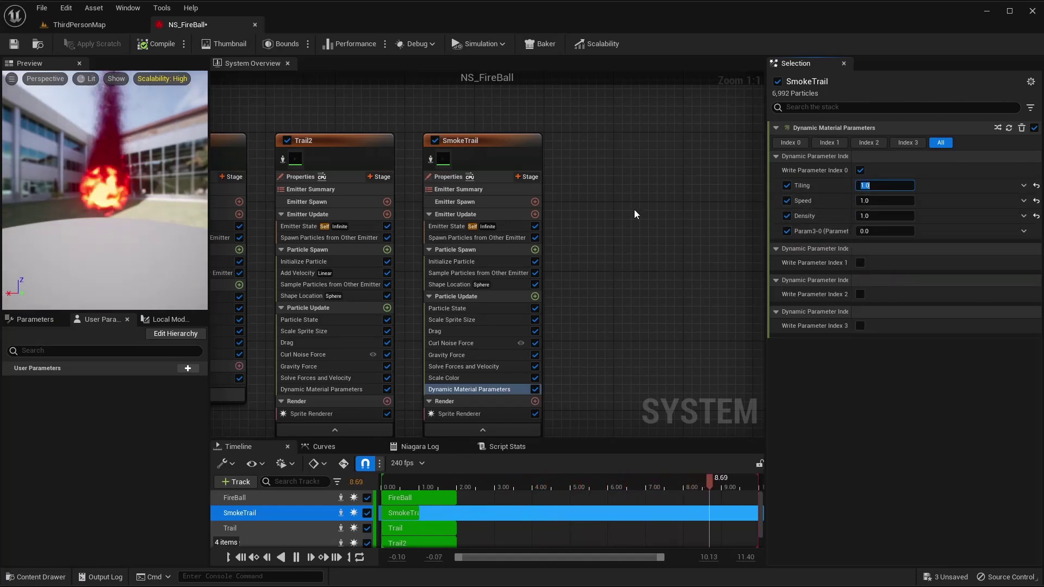
type("0.5")
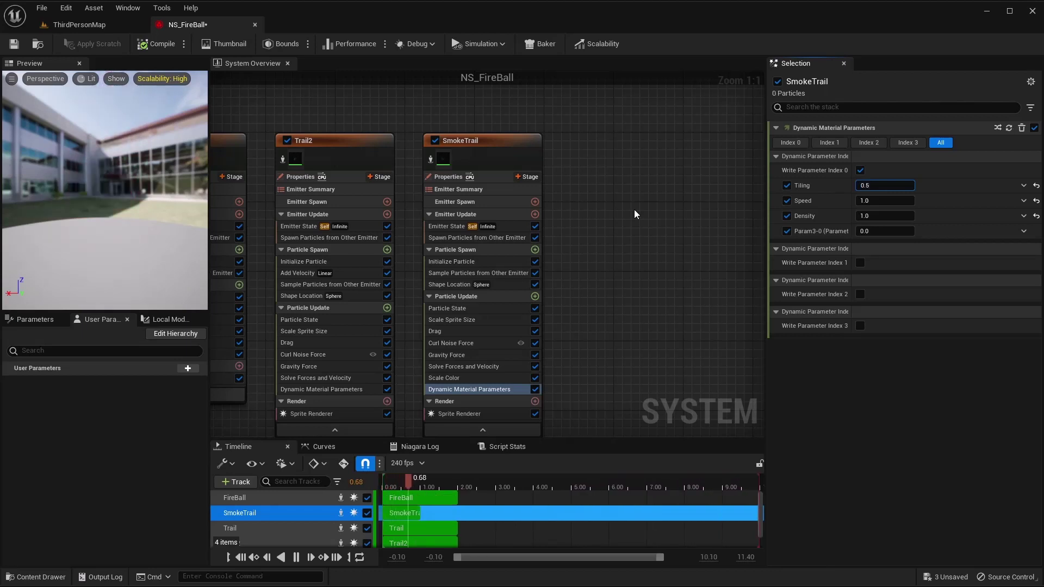
key("Return")
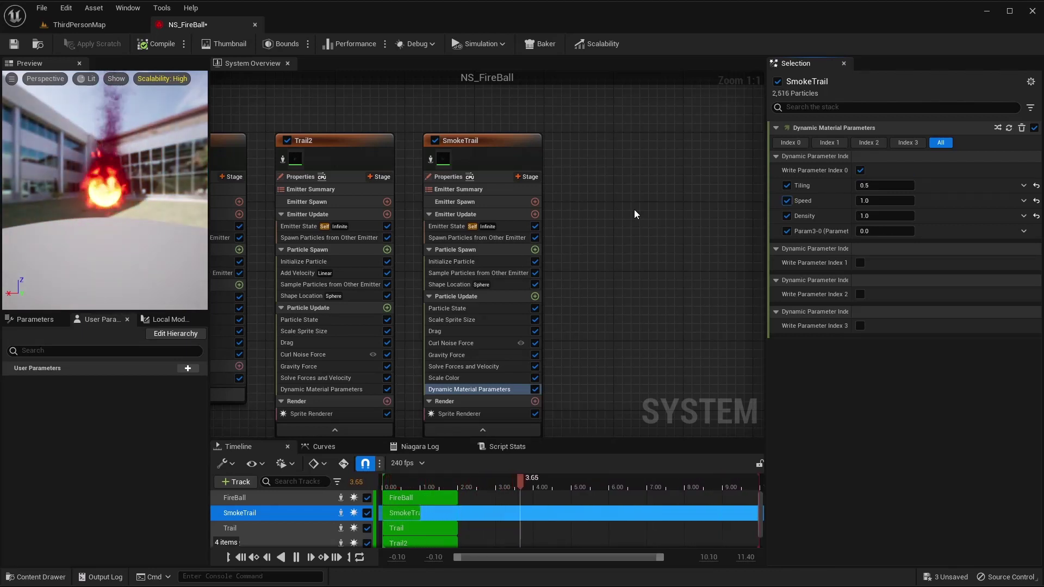
key("Tab")
type("0.1")
key("Tab")
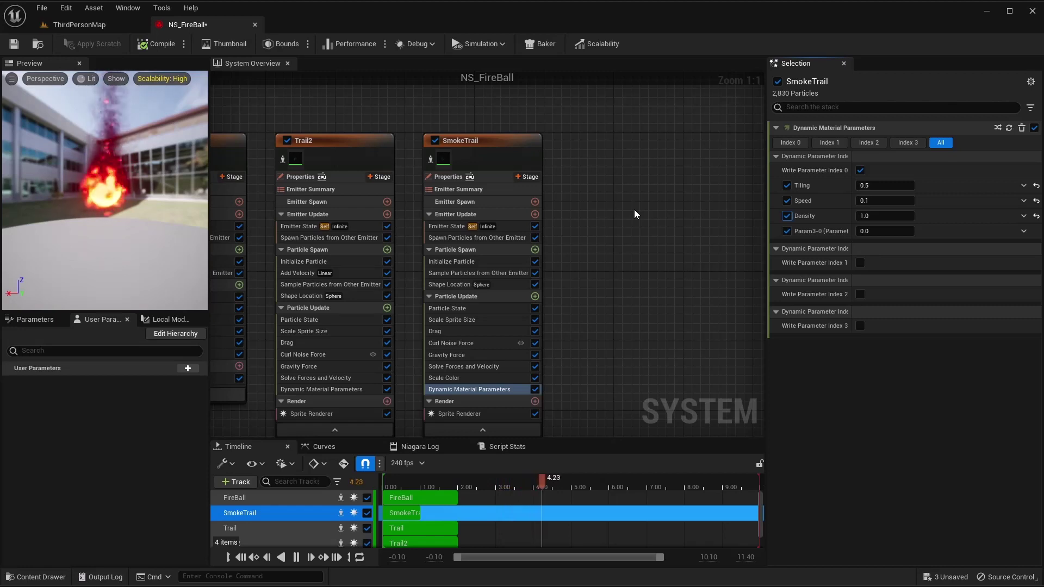
Reduce SmokeTrail's dynamic material Tiling to 0.2, check the trail in the preview and compile the system
right_click_drag(83, 178, 84, 215)
left_click(888, 186)
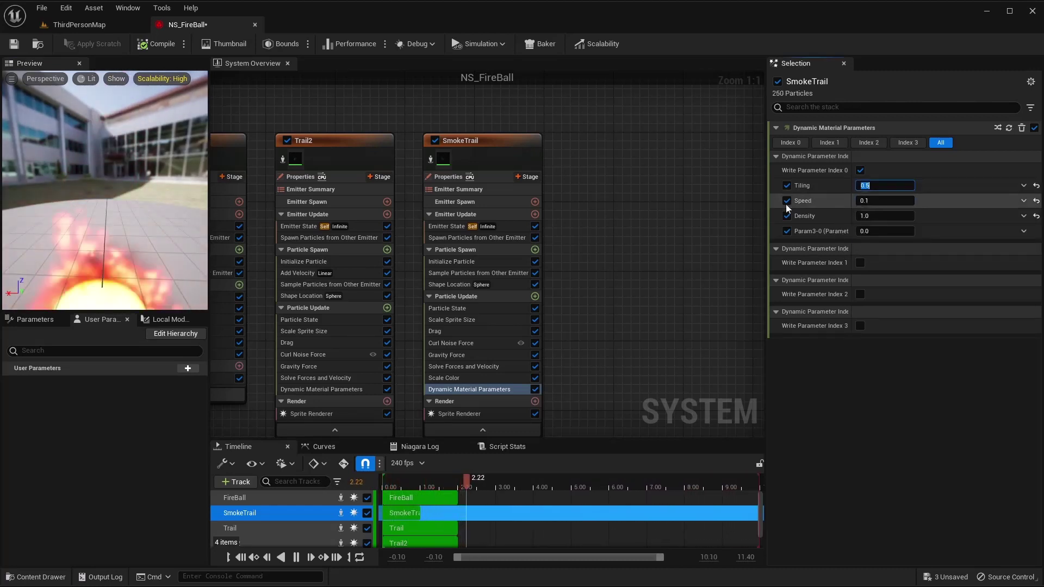
type("0.2")
key("Return")
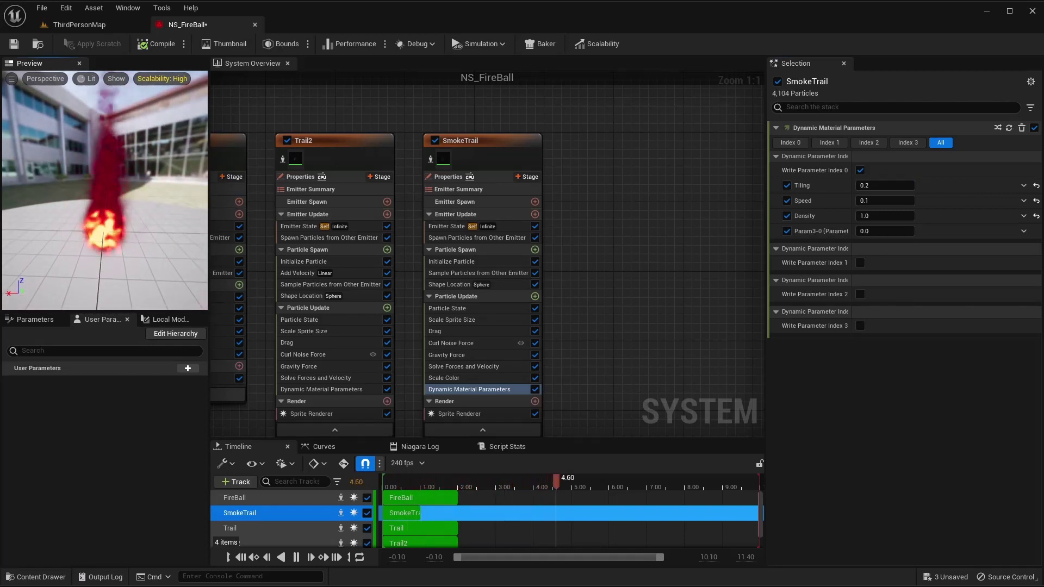
left_click(100, 129)
left_click(159, 48)
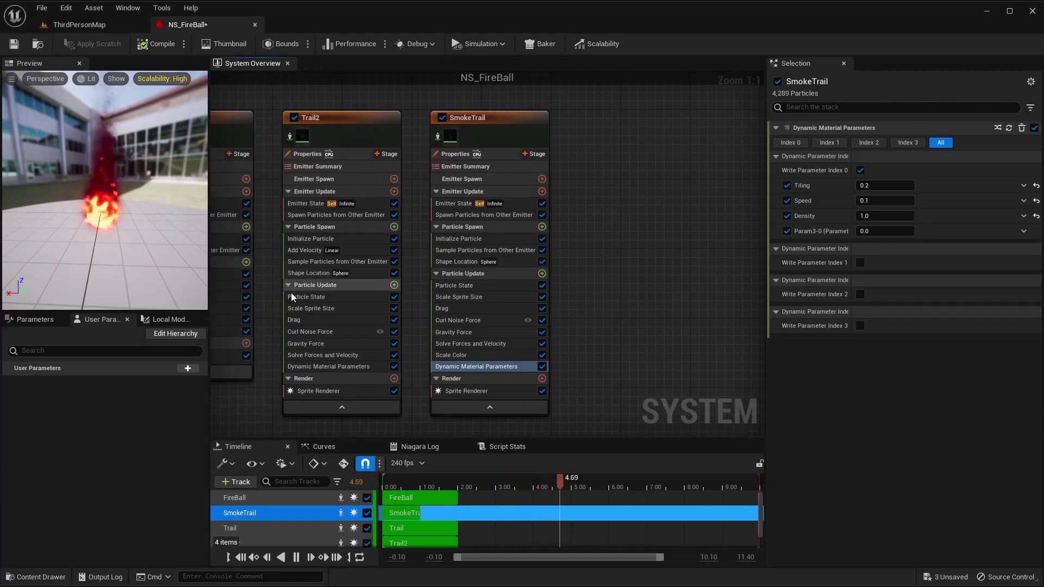
Set the Spawn Rate to 500 in the Trail emitter's Spawn Particles from Other Emitter module
right_click_drag(269, 285, 462, 269)
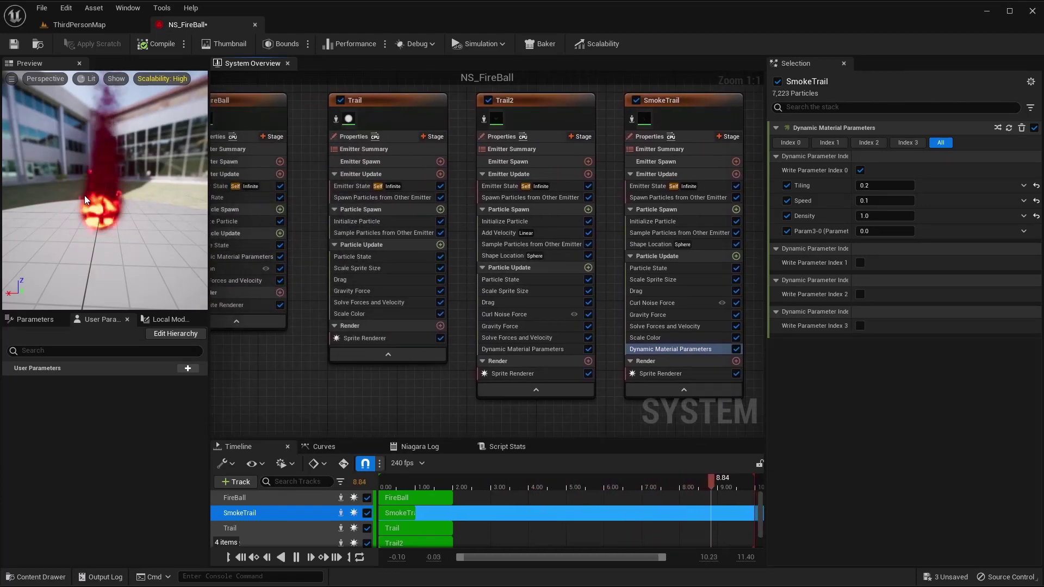
right_click_drag(279, 364, 347, 388)
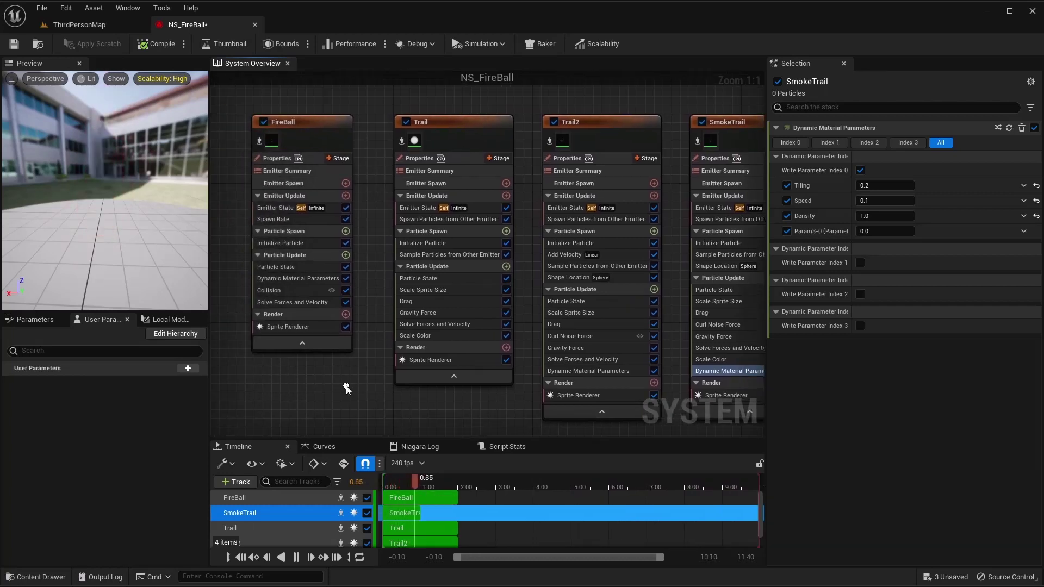
left_click(428, 220)
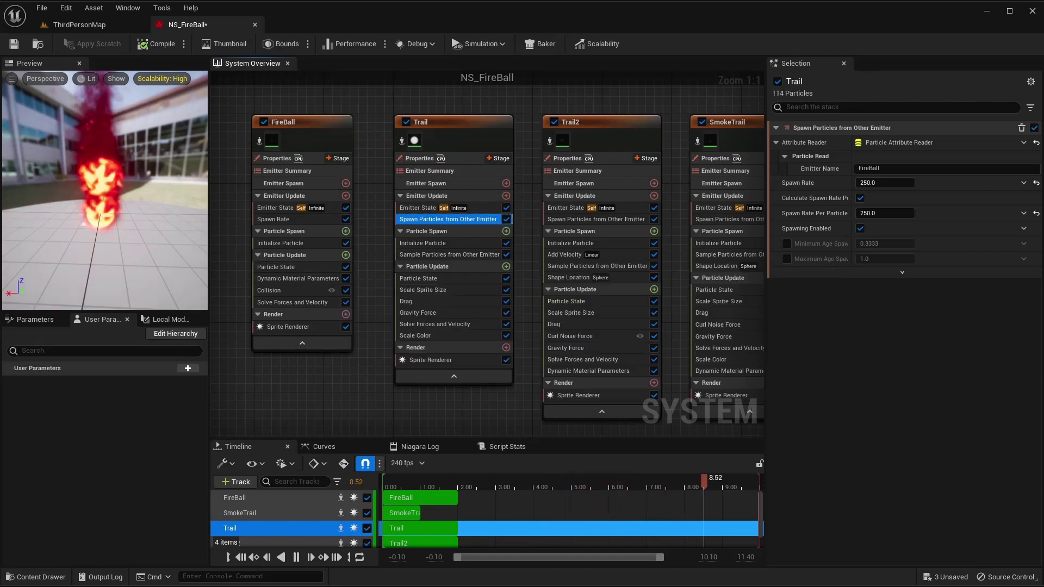
left_click(870, 184)
type("500")
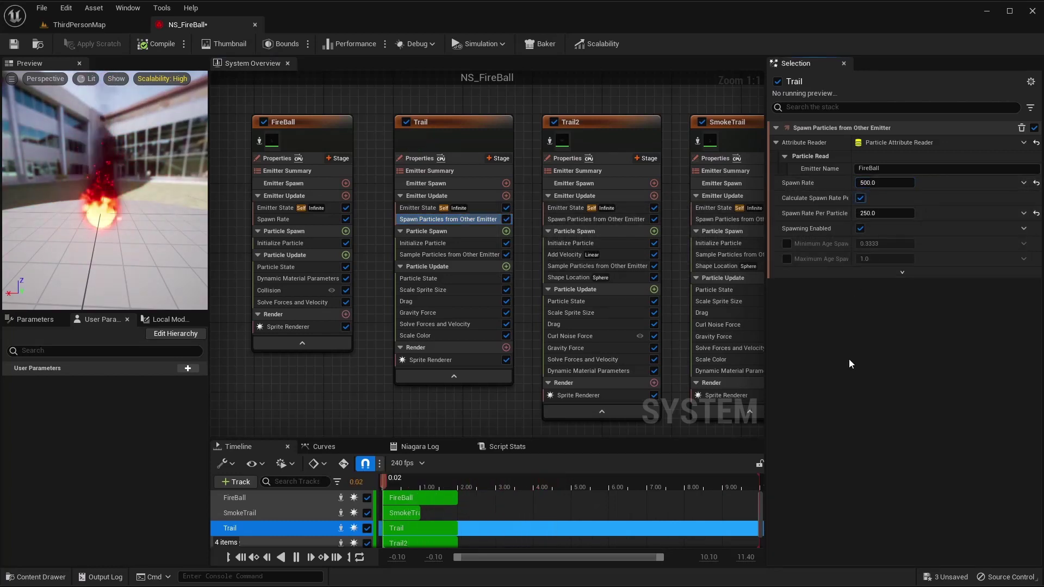
Set the Trail emitter's Spawn Rate Per Particle to 500 in Spawn Particles from Other Emitter
key("Tab")
type("500")
key("Tab")
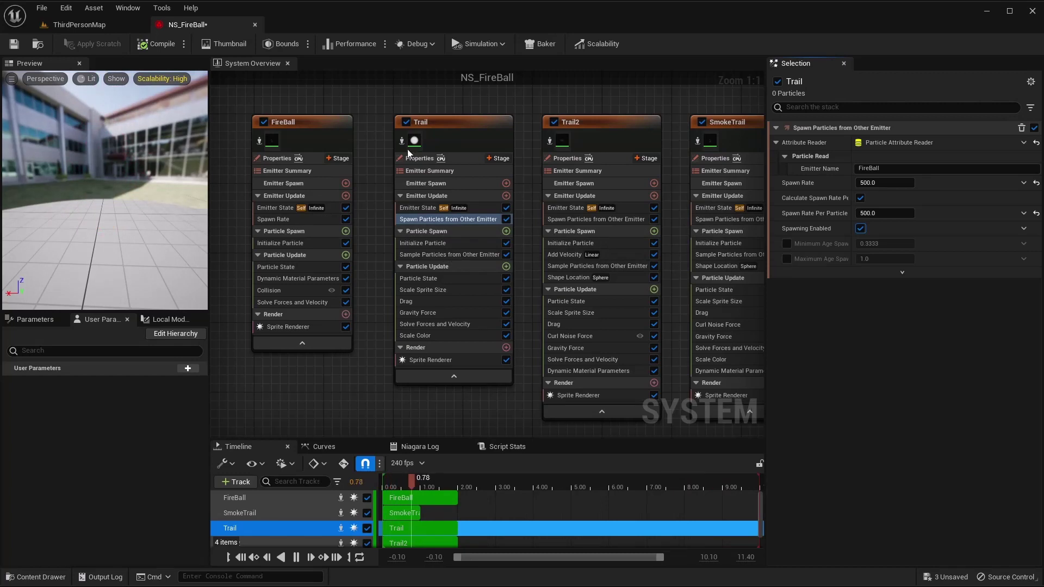
Lower Trail's Spawn Rate and Spawn Rate Per Particle to 200, and raise the Spawn Rate to 250
left_click(885, 183)
type("20")
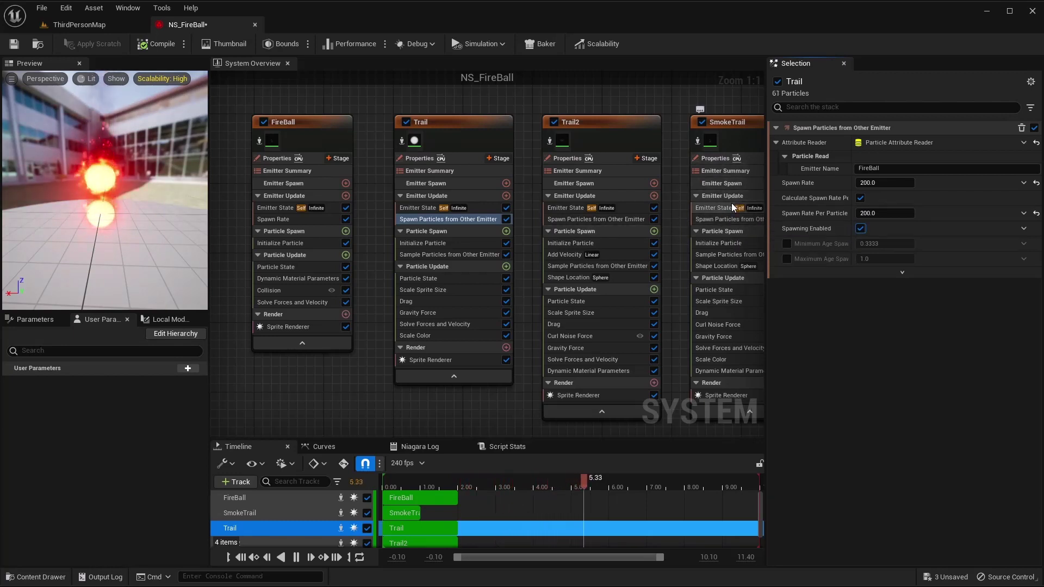
left_click(882, 183)
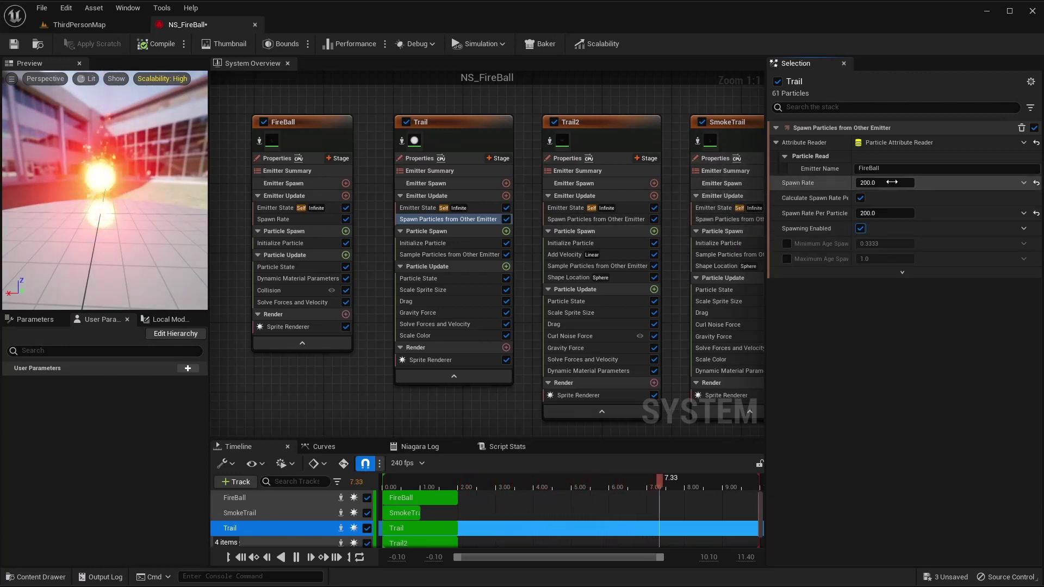
type("250")
key("Return")
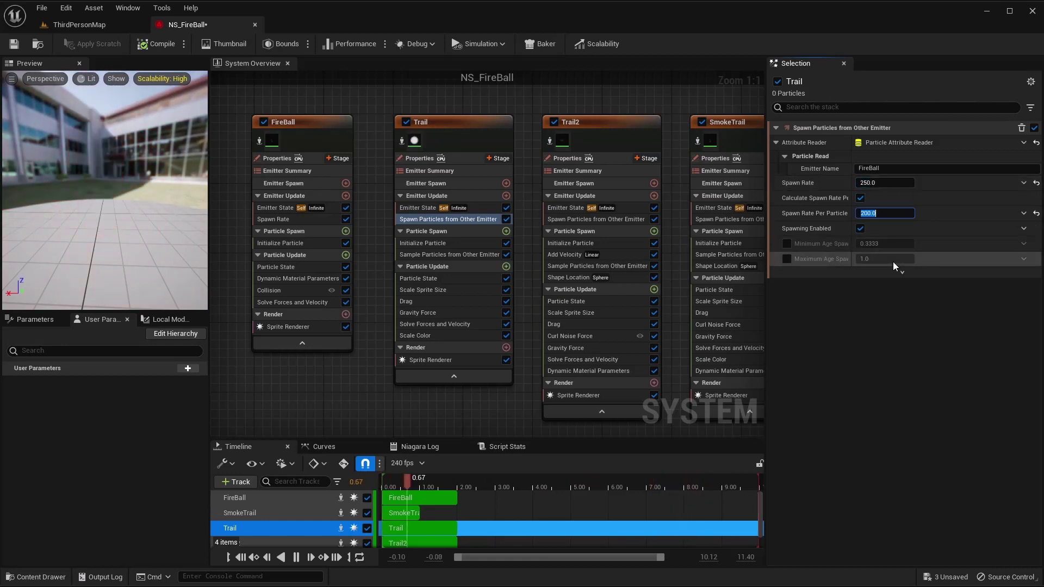
Set both Spawn Rate and Spawn Rate Per Particle to 250 in Trail2's Spawn Particles from Other Emitter module
left_click(587, 219)
left_click(876, 184)
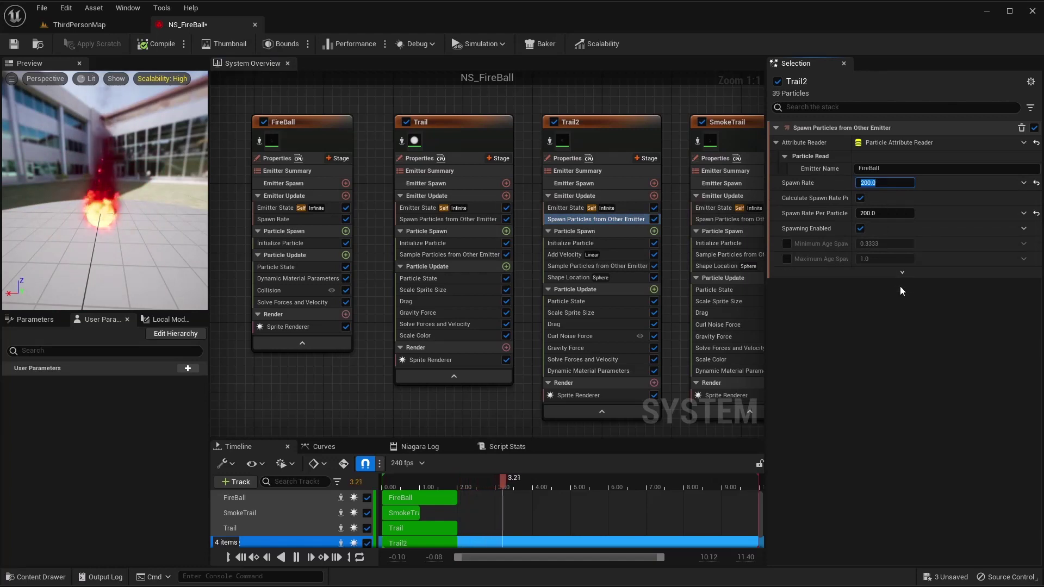
type("250")
key("Tab")
key("Tab")
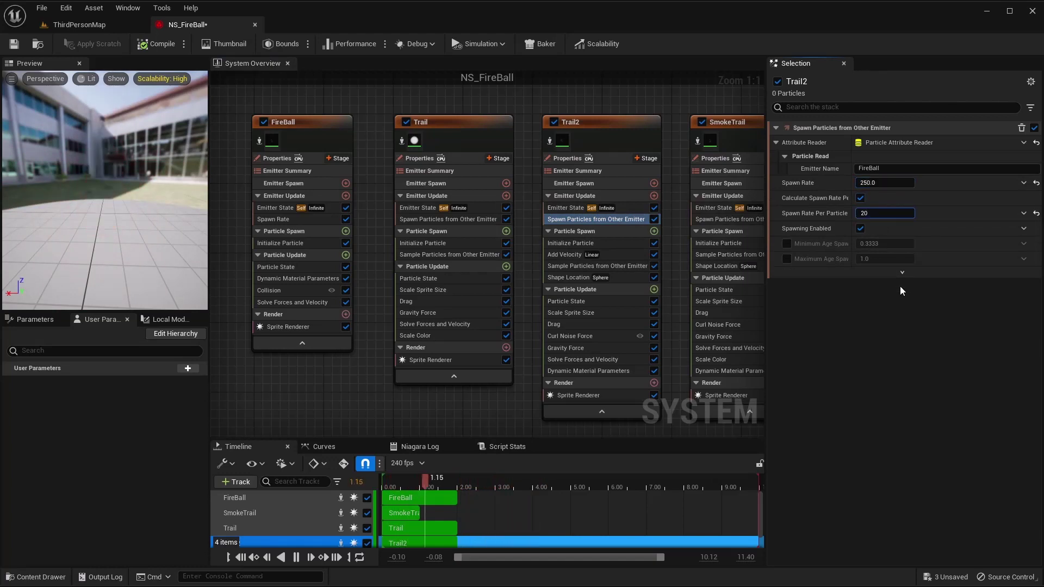
type("250")
key("Tab")
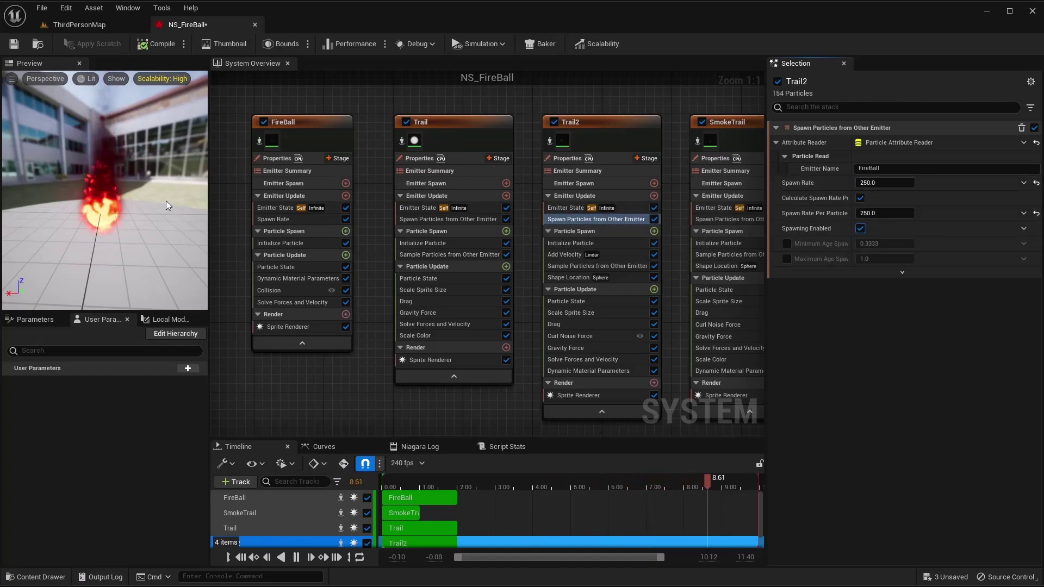
Try 500 for Trail2's Spawn Rate and Spawn Rate Per Particle, check the preview, and return both to 250
left_click(883, 183)
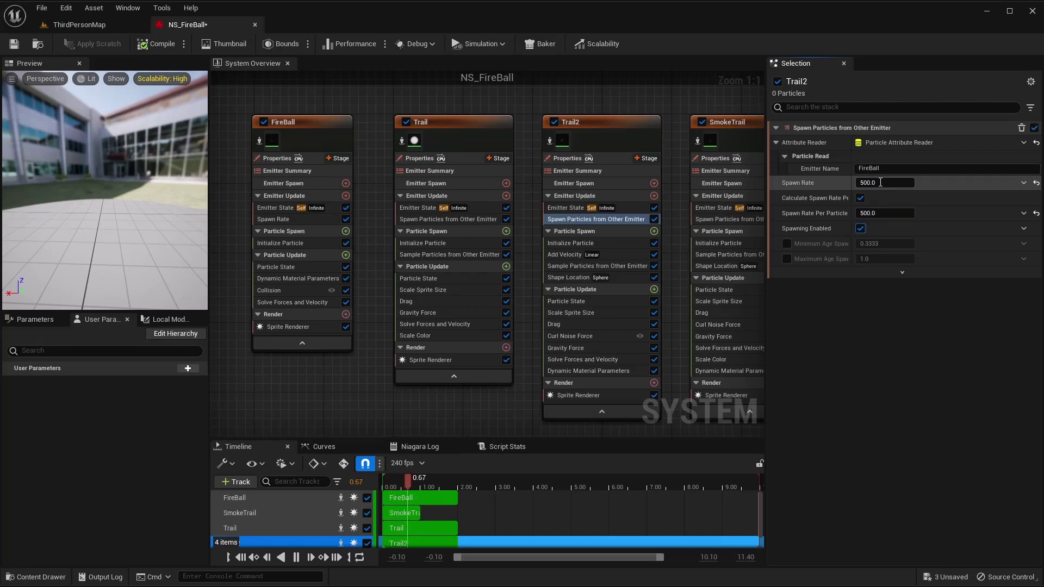
key("Return")
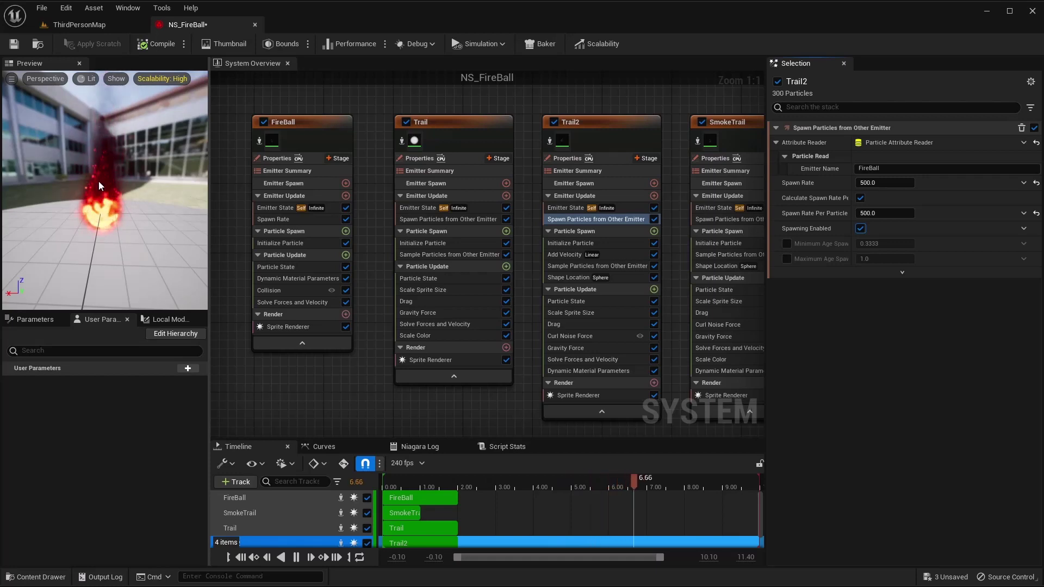
left_click(732, 131)
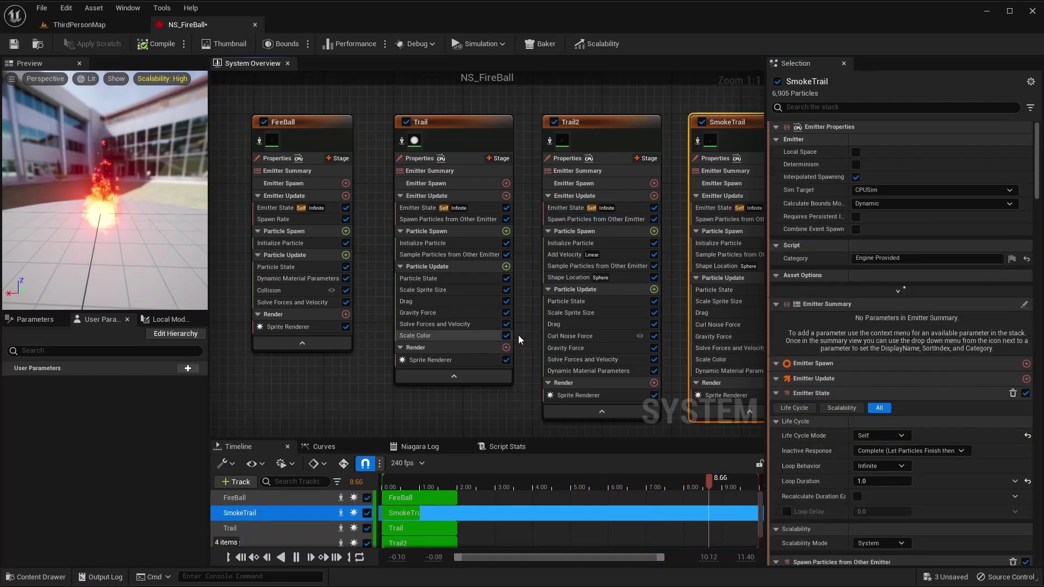
right_click_drag(518, 334, 295, 308)
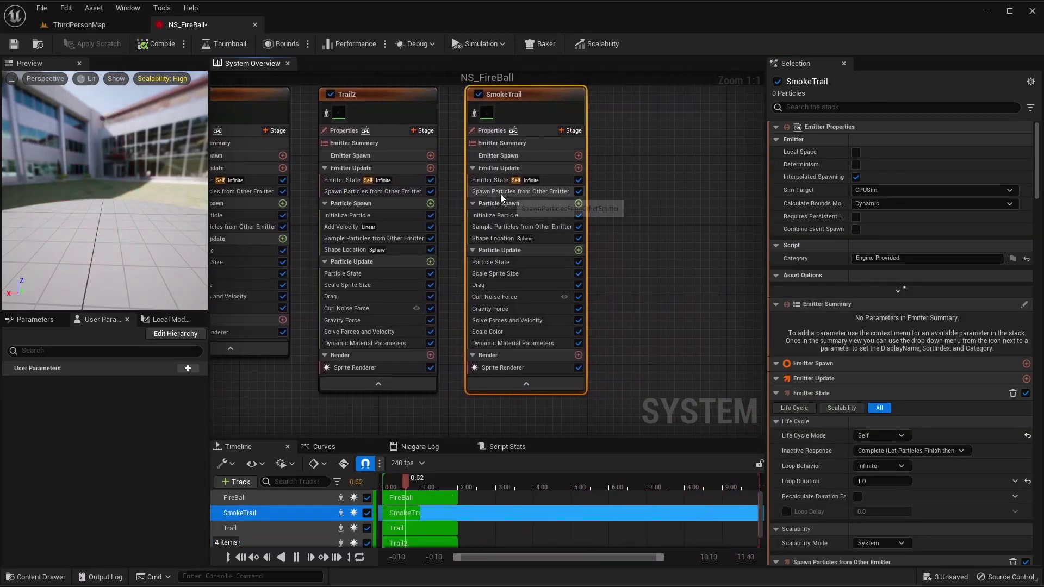
left_click(371, 193)
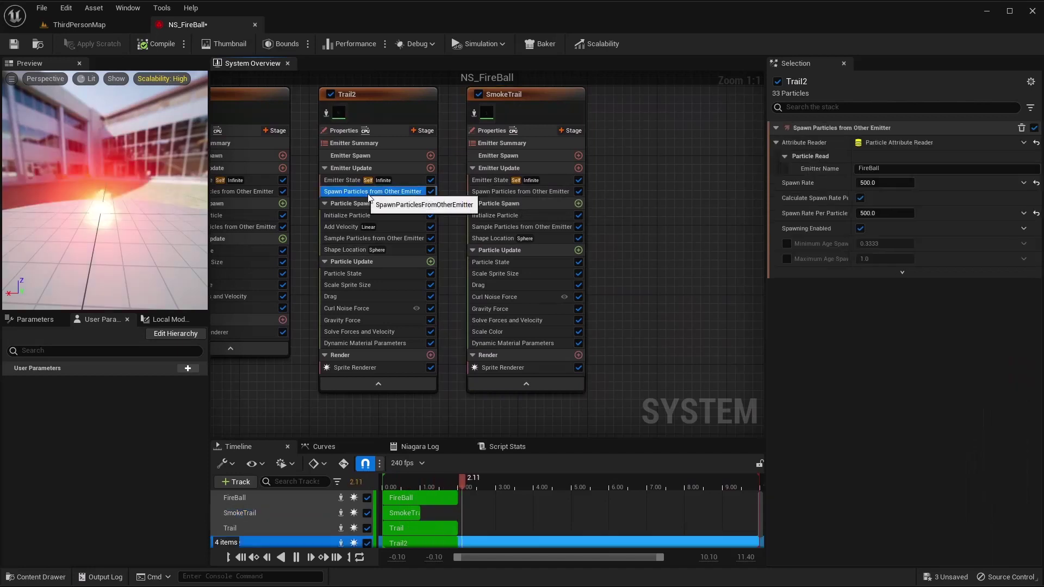
left_click(902, 184)
type("250")
key("Return")
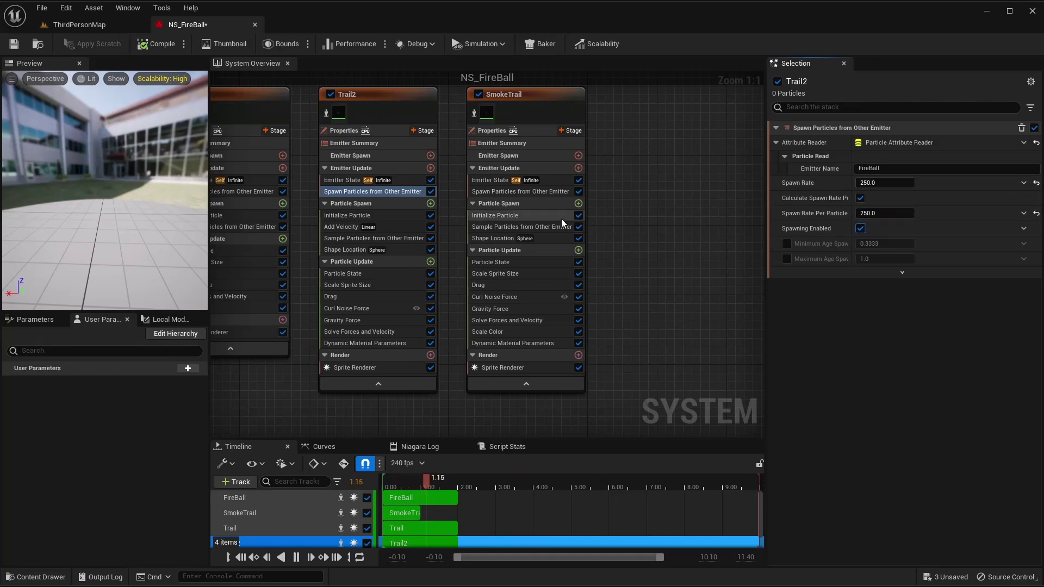
Try a Spawn Rate of 50 in SmokeTrail's Spawn Particles from Other Emitter module and return it to 100
left_click(521, 193)
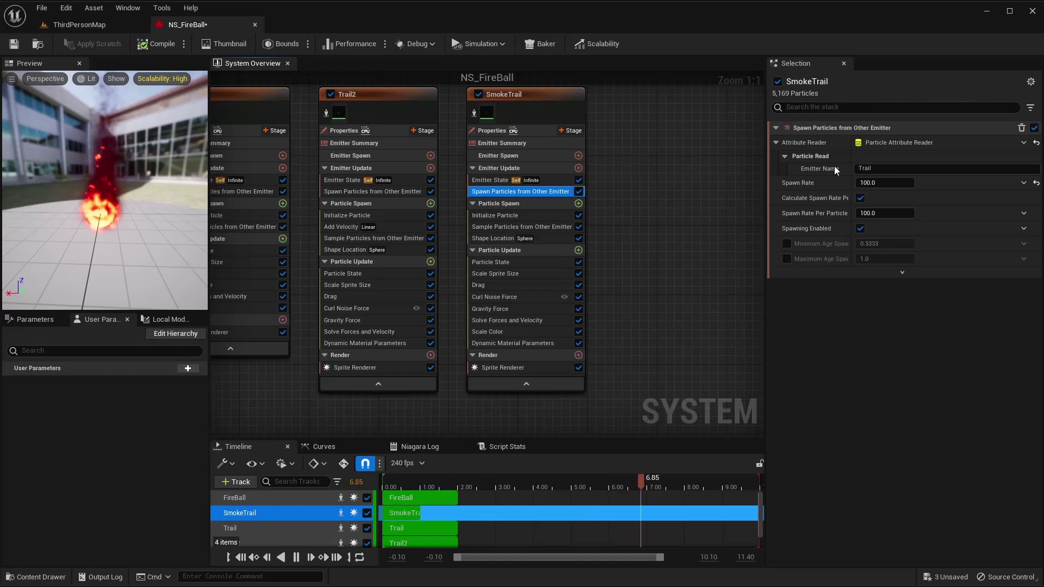
left_click(869, 183)
type("50")
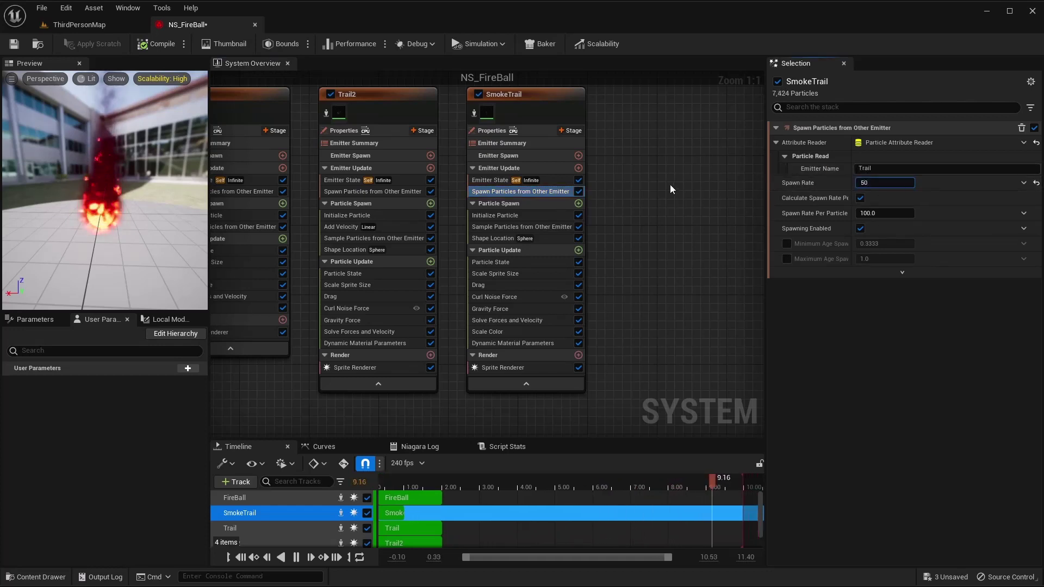
key("Return")
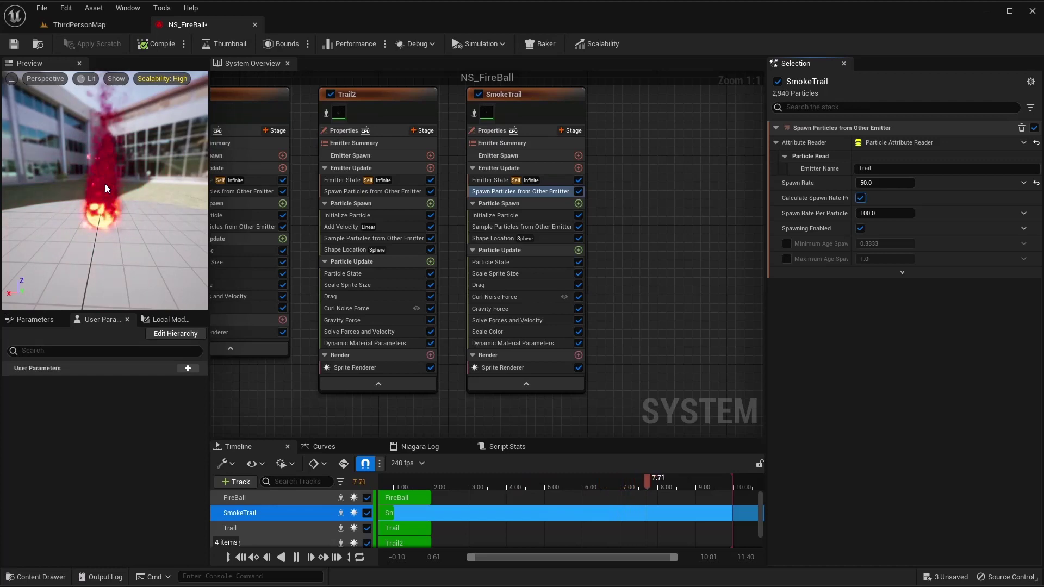
left_click(879, 182)
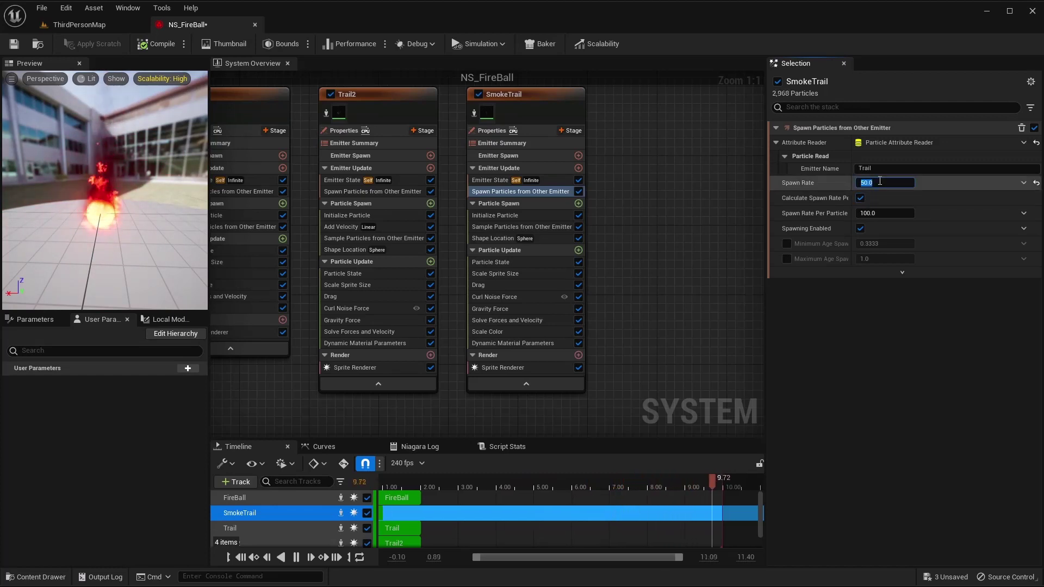
type("100")
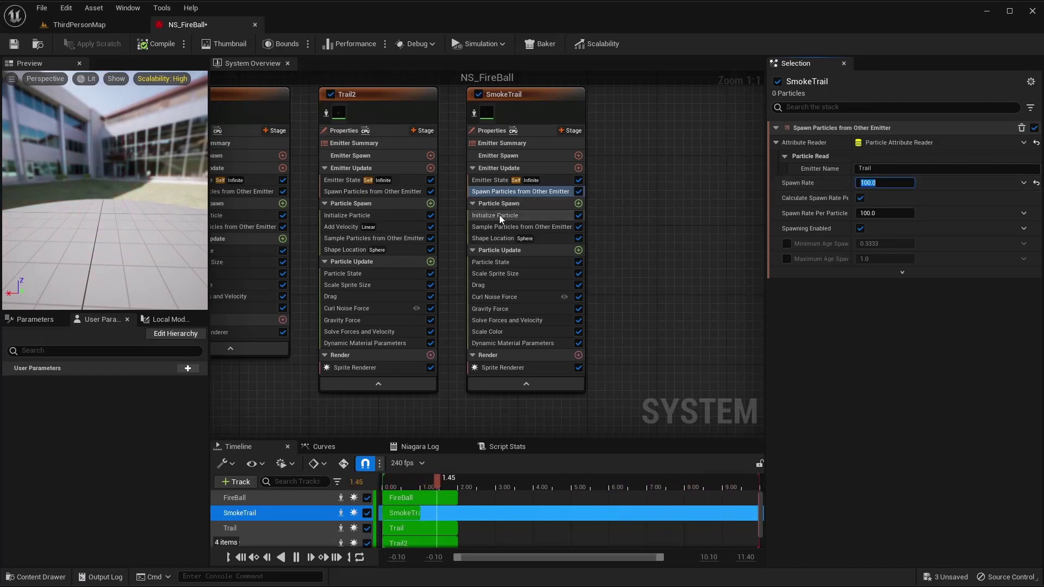
Try a color alpha of 0.5 in SmokeTrail's Initialize Particle module and return it to 1
left_click(499, 215)
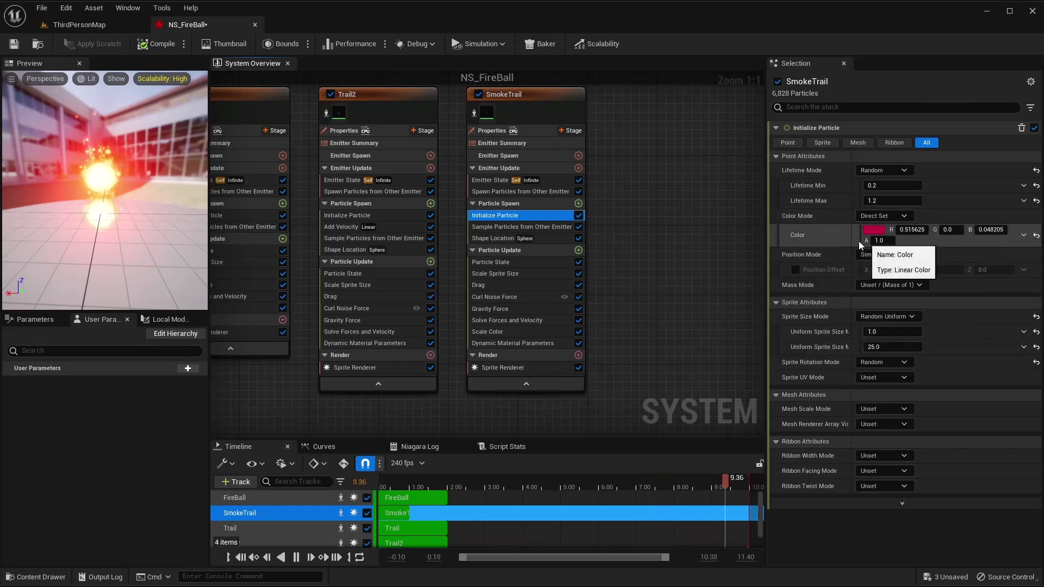
left_click(881, 240)
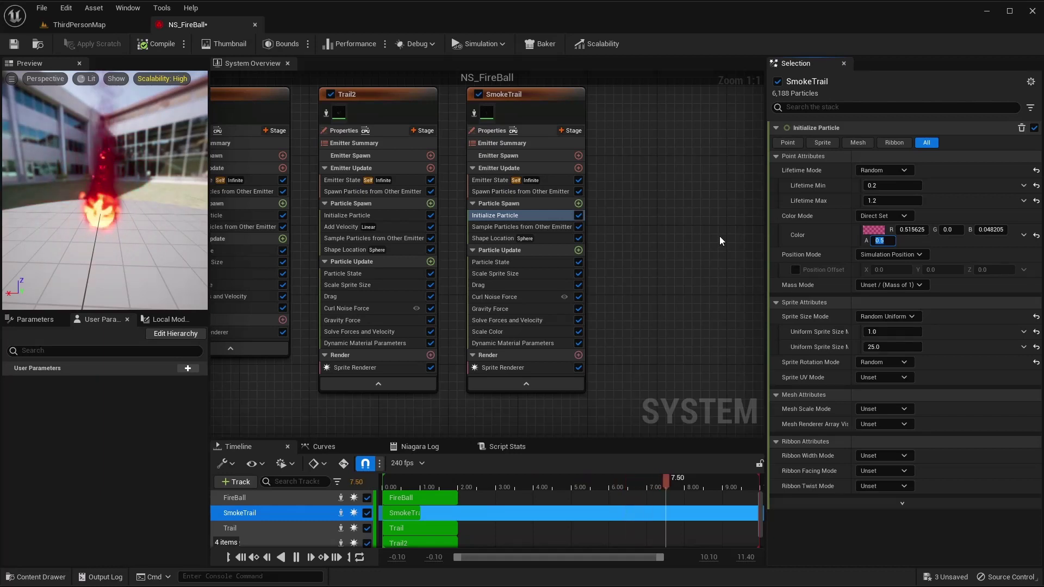
type("1")
key("Return")
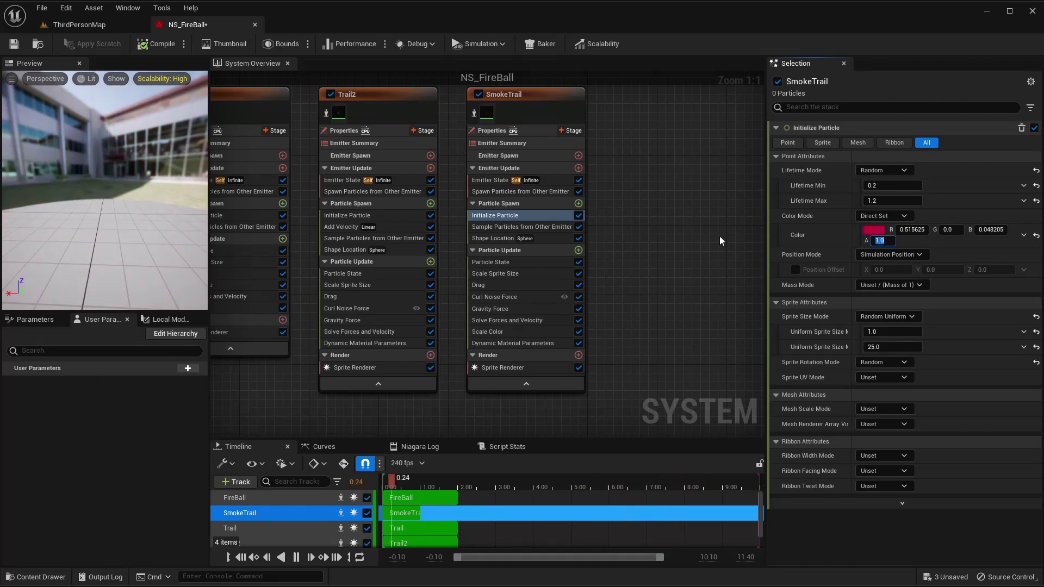
Reduce the Density to 0.5 in SmokeTrail's Dynamic Material Parameters and check the trail in the preview
left_click(508, 343)
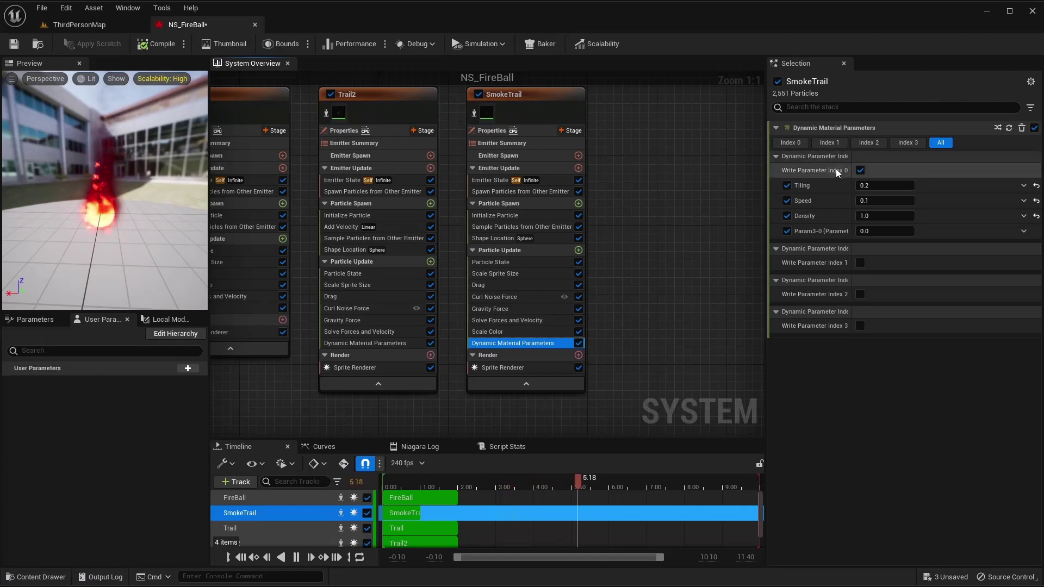
left_click(869, 216)
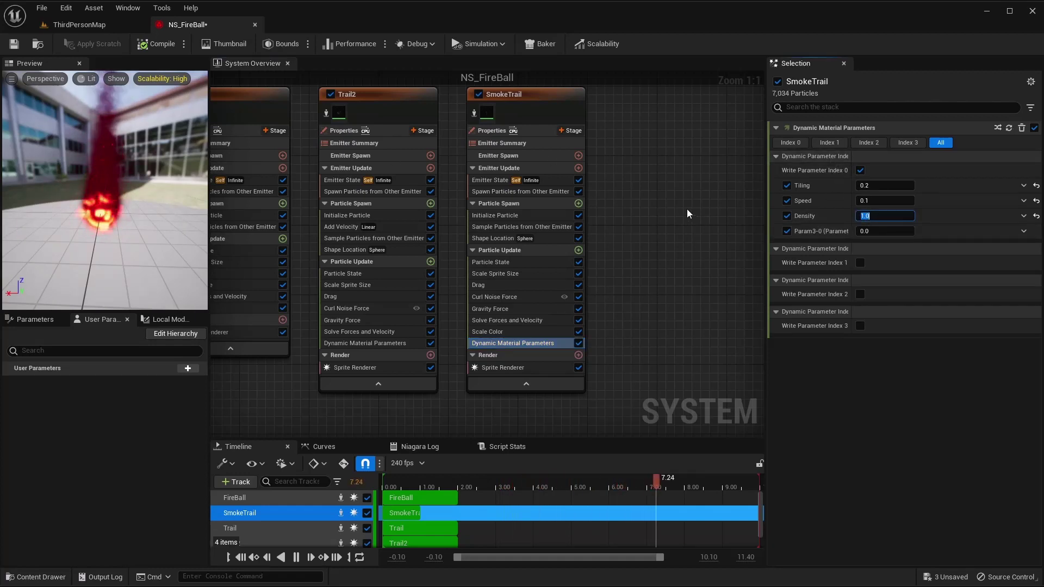
type("0.5")
key("Return")
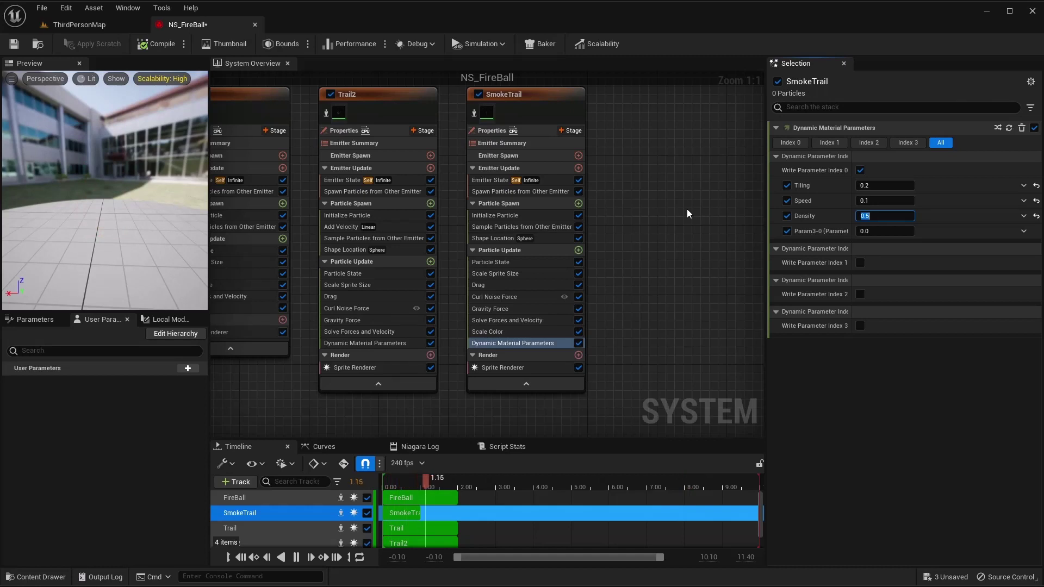
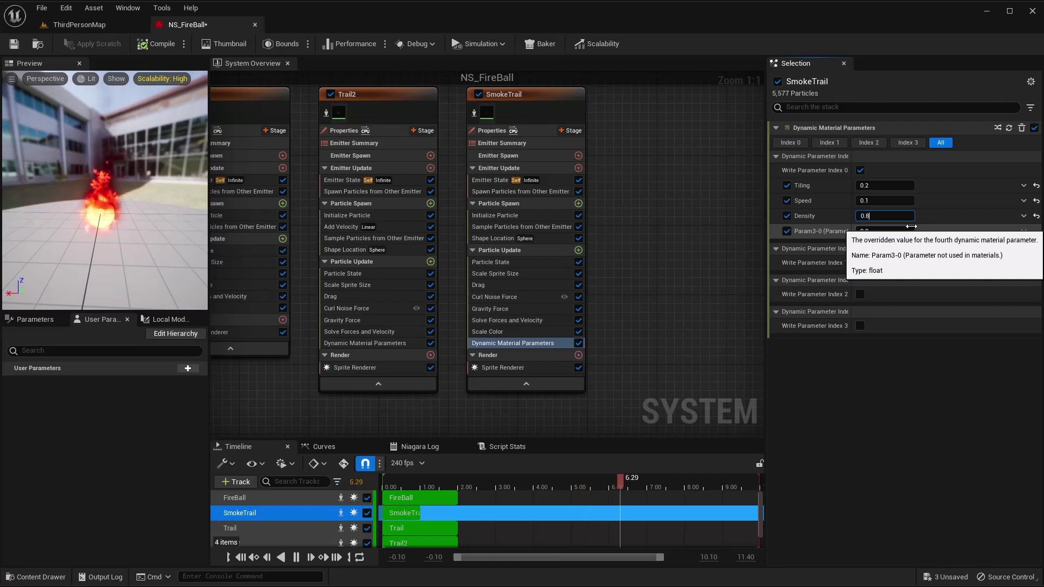
Set SmokeTrail's dynamic material Density to 0.8, then compile and save the Niagara system
key("Return")
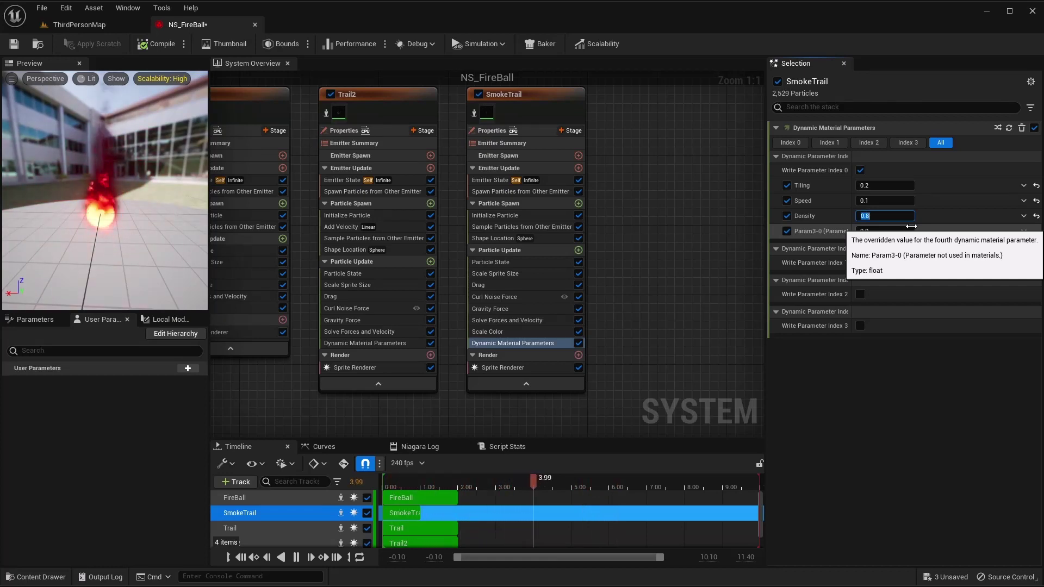
left_click(169, 44)
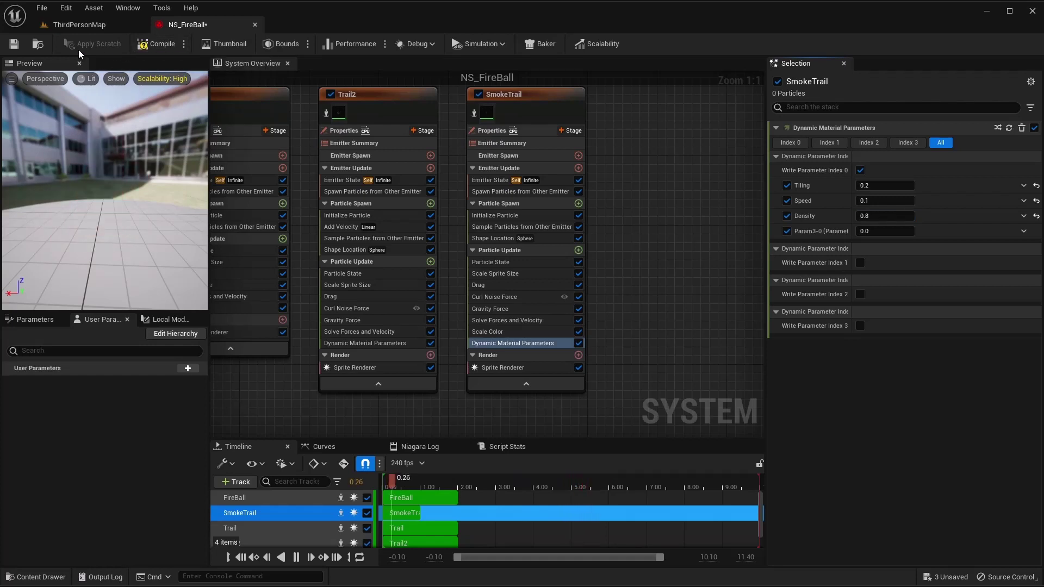
left_click(13, 43)
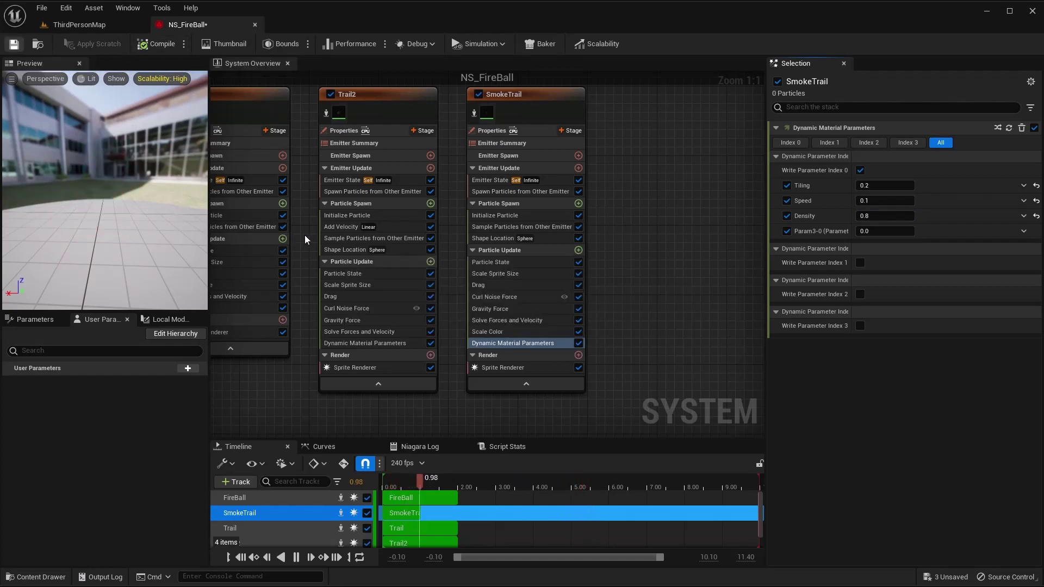
right_click_drag(307, 237, 554, 236)
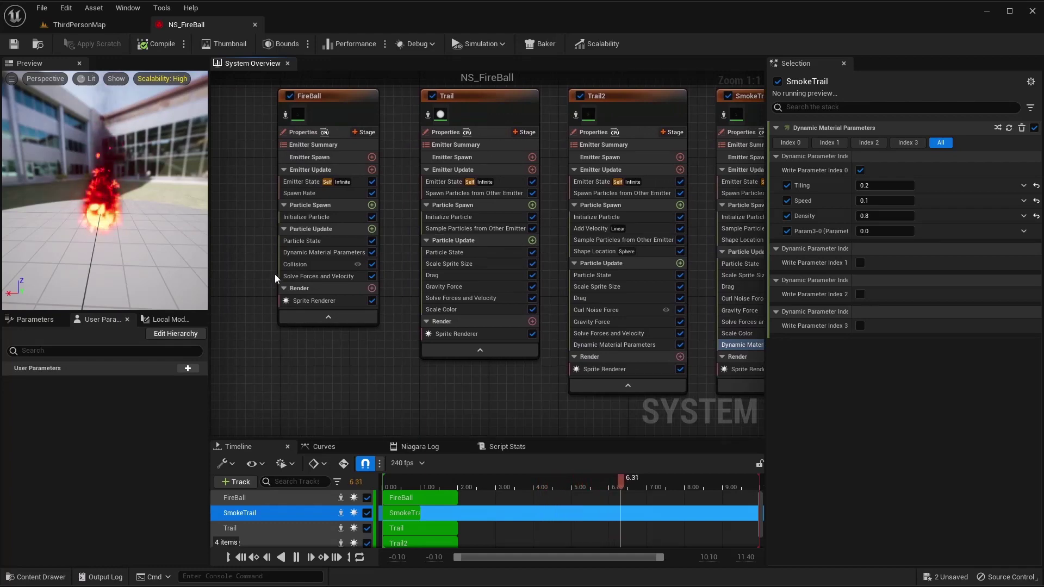
right_click_drag(314, 351, 300, 353)
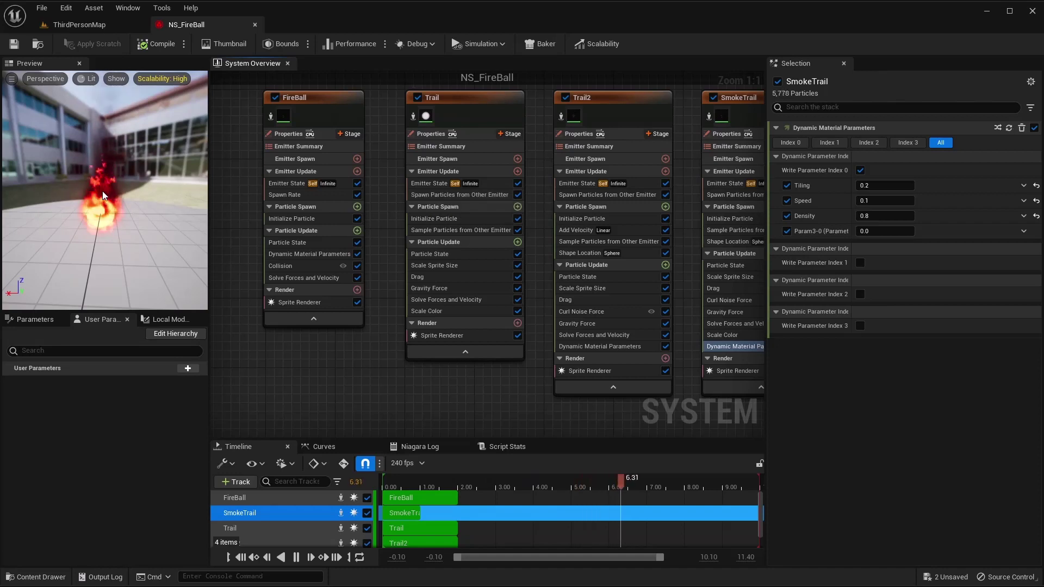
right_click_drag(367, 346, 266, 327)
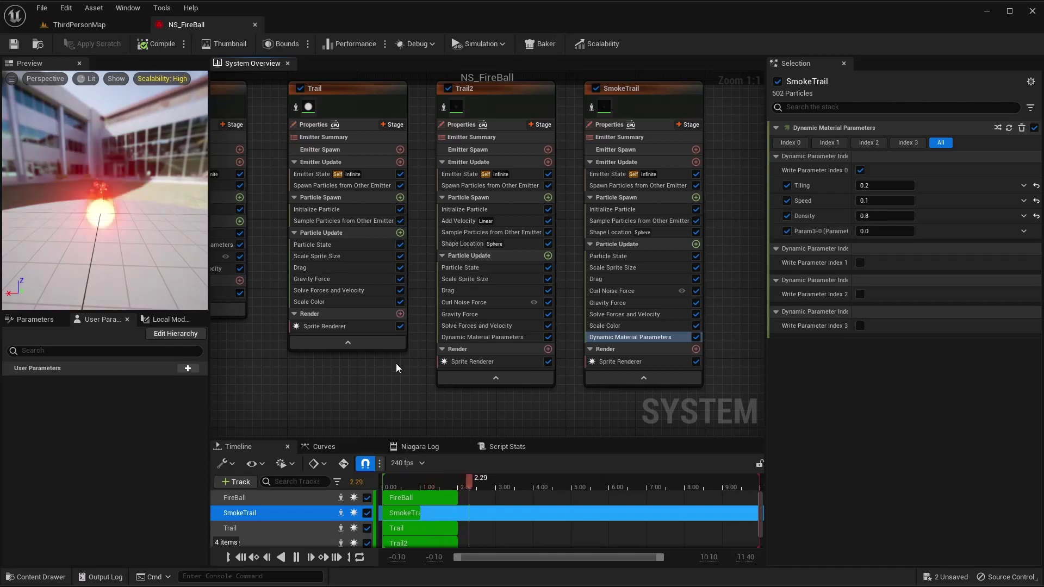
key("Home")
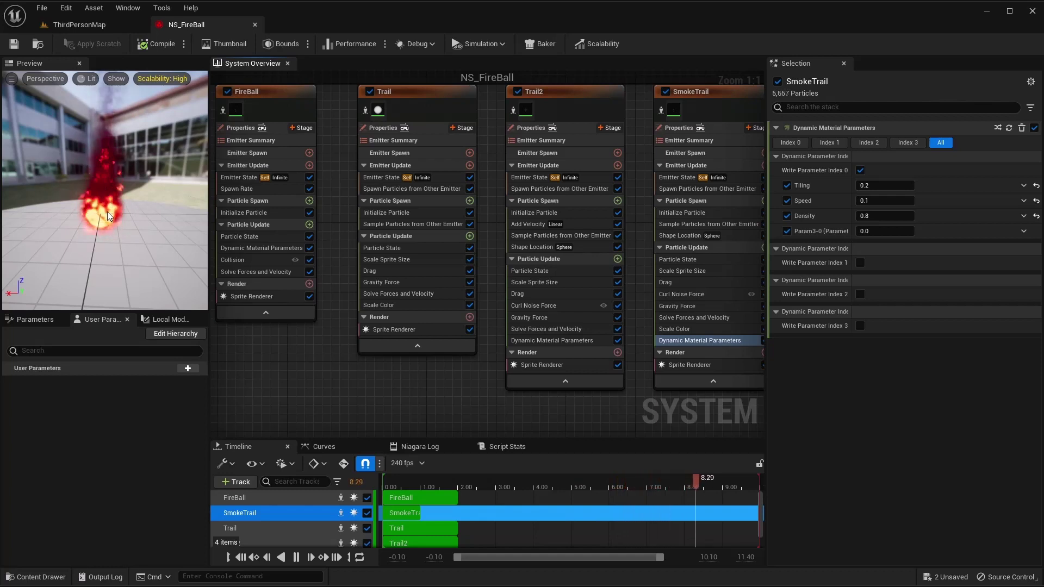
Add an Add Velocity module to the FireBall emitter's Particle Spawn stage
right_click_drag(341, 382, 442, 415)
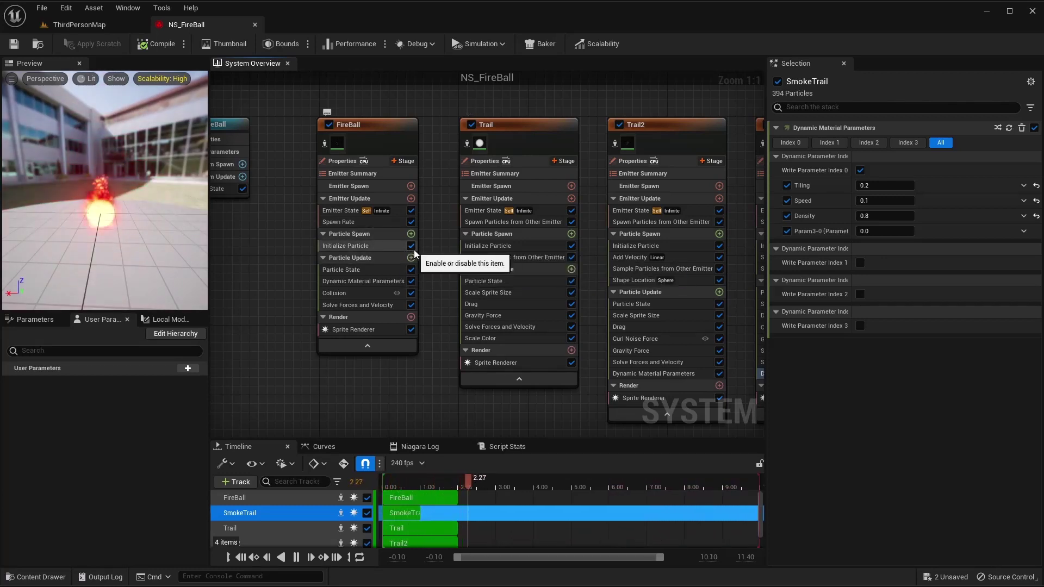
left_click(410, 233)
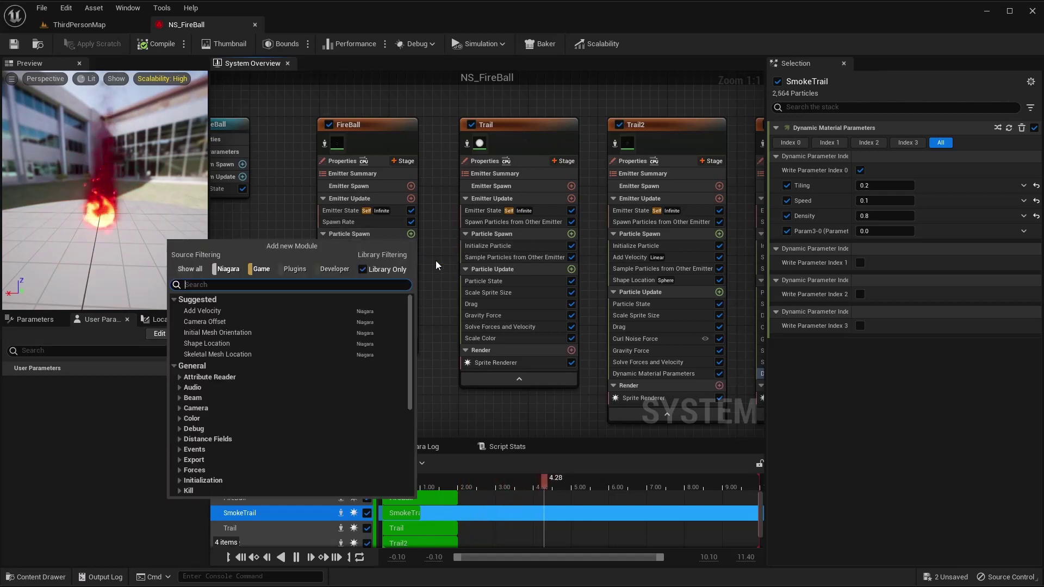
type("add velocity")
key("Return")
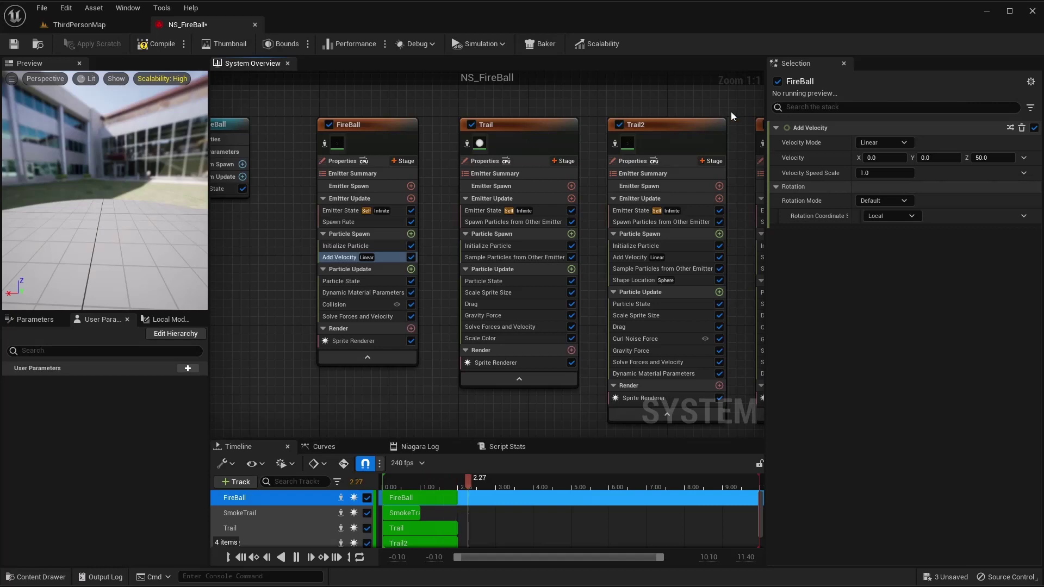
Set the FireBall emitter's Add Velocity values to 500 on both Y and Z and view the result in the preview
left_click(992, 158)
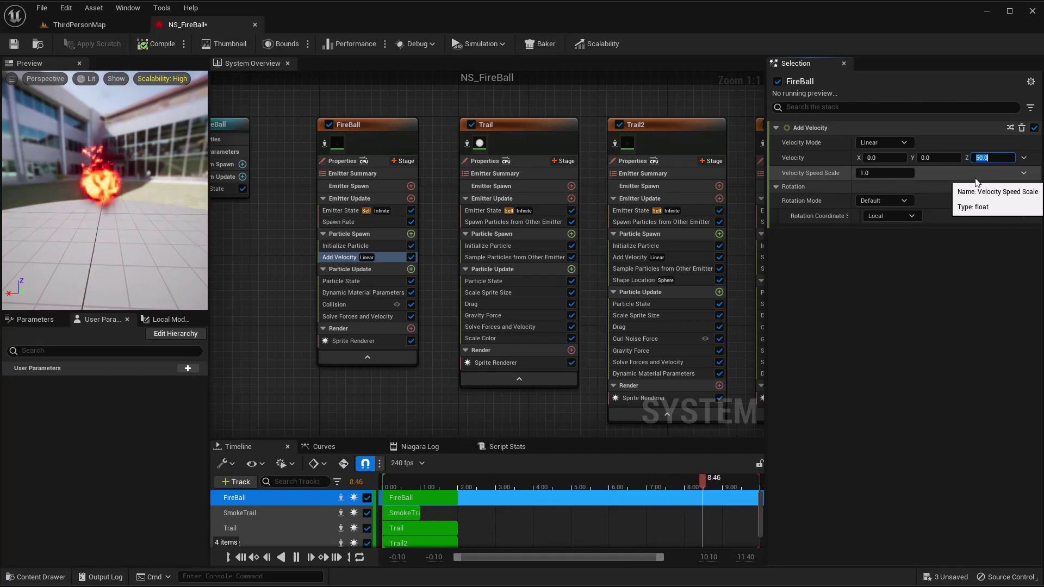
key("shift+Tab")
type("500")
key("Tab")
type("5")
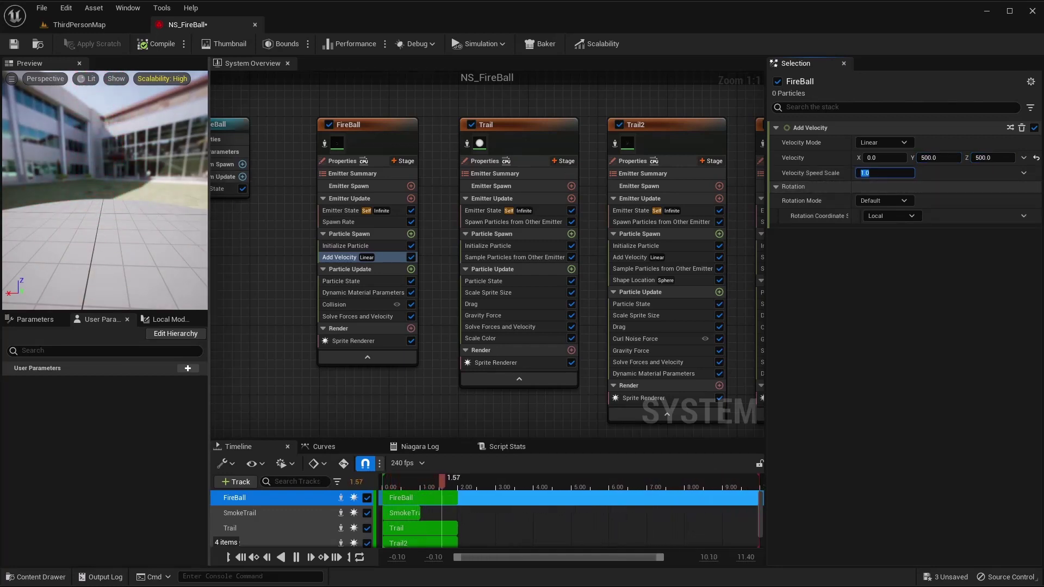
right_click_drag(154, 215, 154, 174)
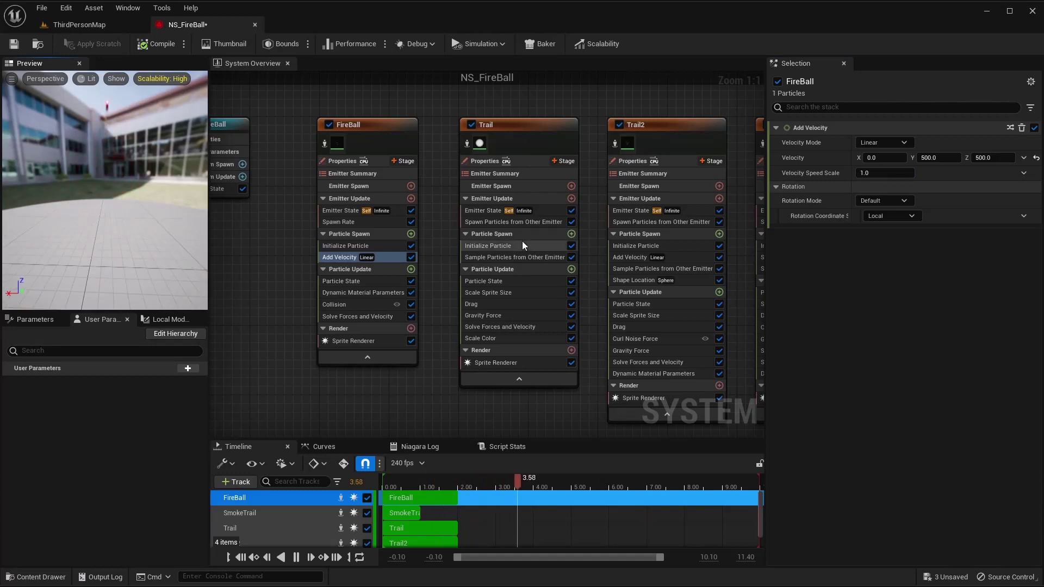
Add a Gravity Force module to the FireBall emitter's Particle Update stage and save the Niagara system
left_click(412, 270)
type("g")
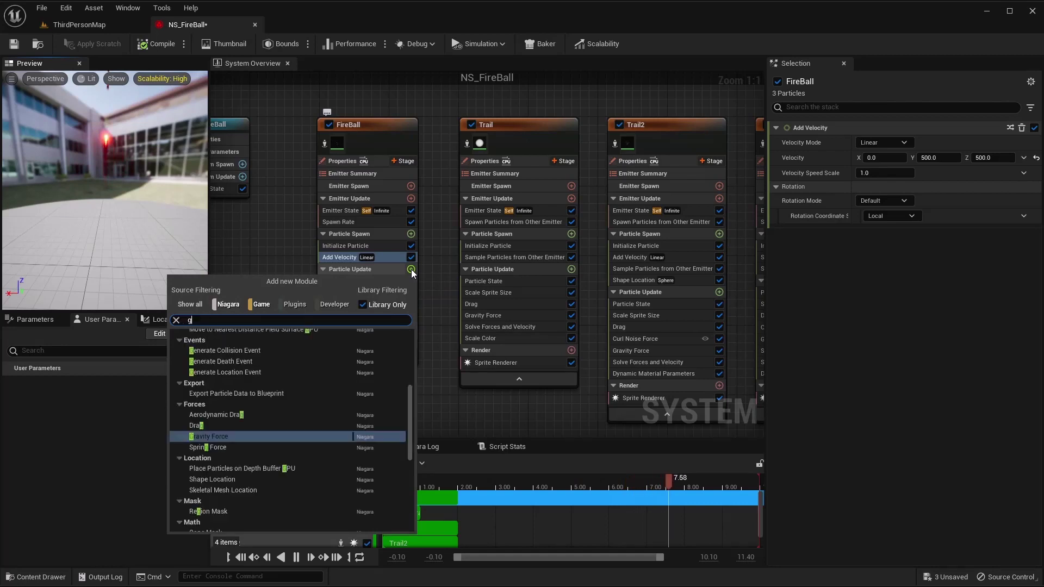
type("ra")
key("Return")
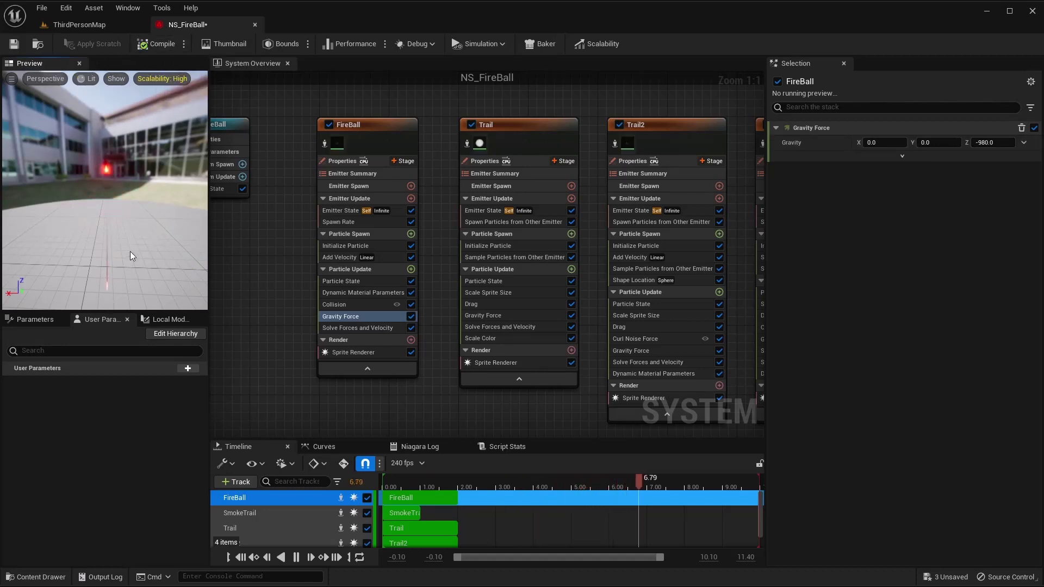
left_click(13, 43)
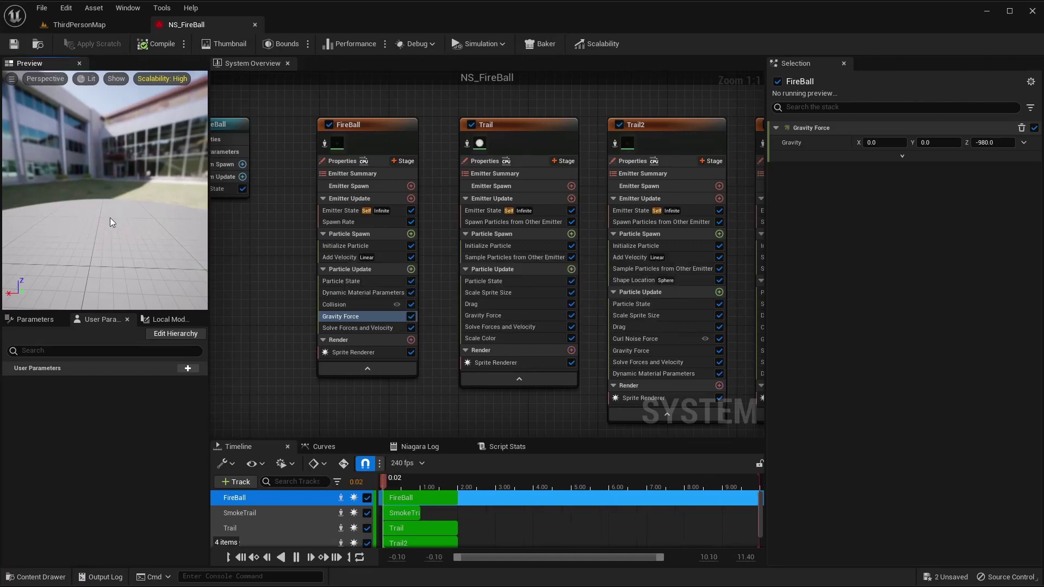
Place the NS_FireBall system on the floor of ThirdPersonMap at location 860, 590, 0
left_click(102, 24)
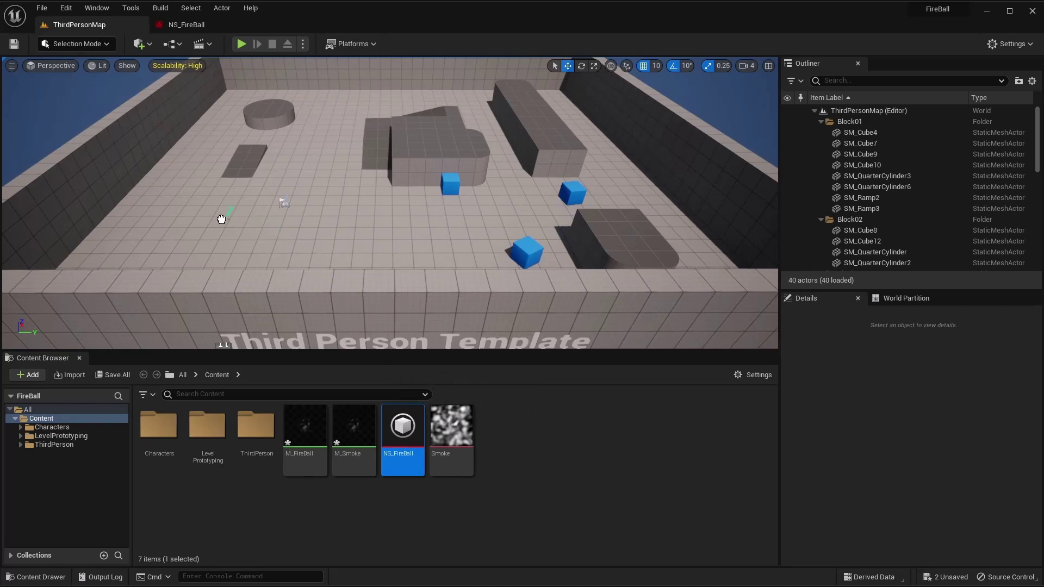
left_click_drag(221, 219, 192, 220)
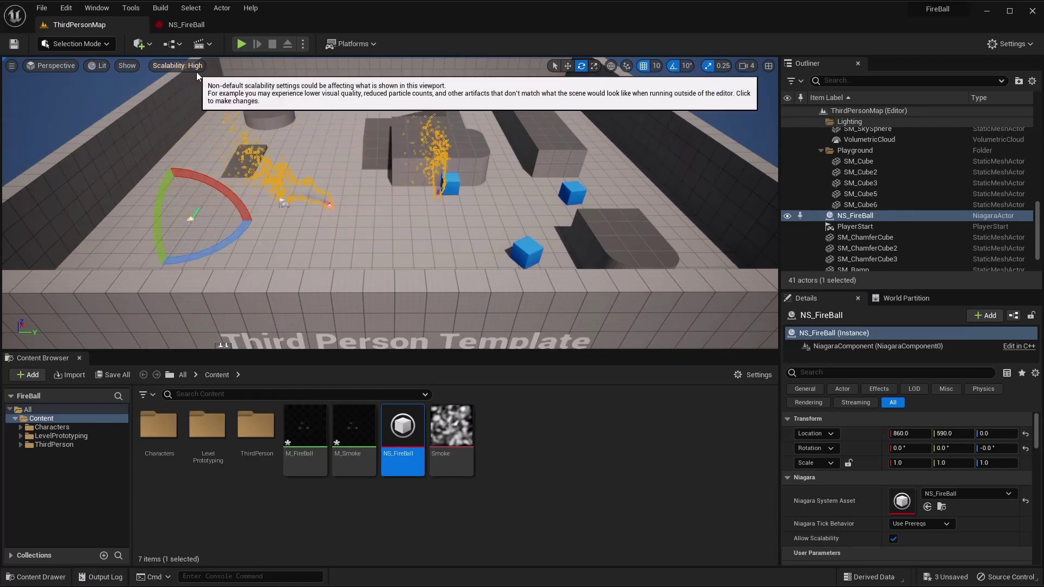
Play the level, run the character around the arena to watch the fireballs in flight, and stop the play session
left_click(242, 44)
left_click(387, 188)
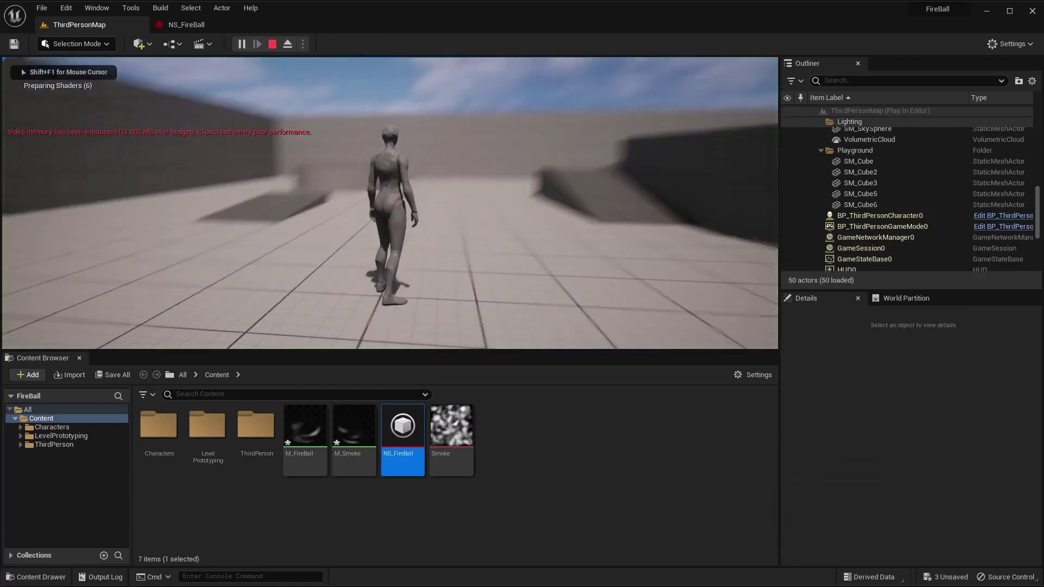
key("w")
left_click(387, 202)
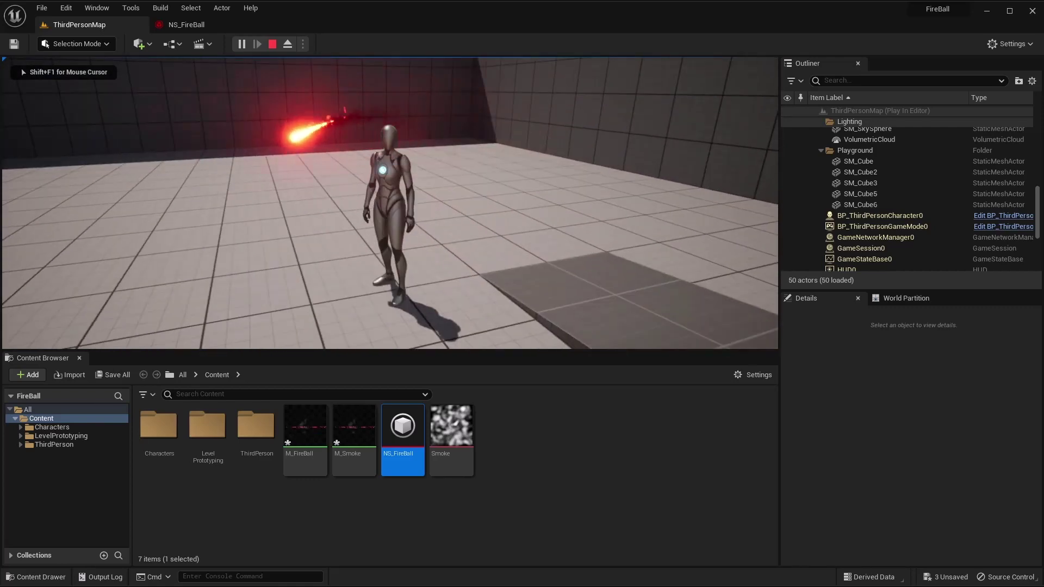
key("a")
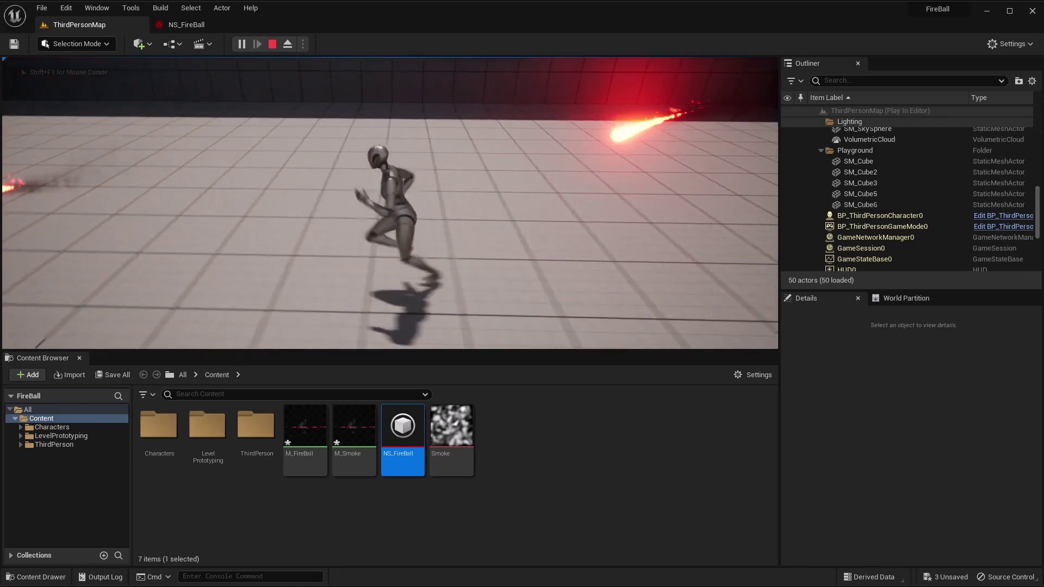
key("a")
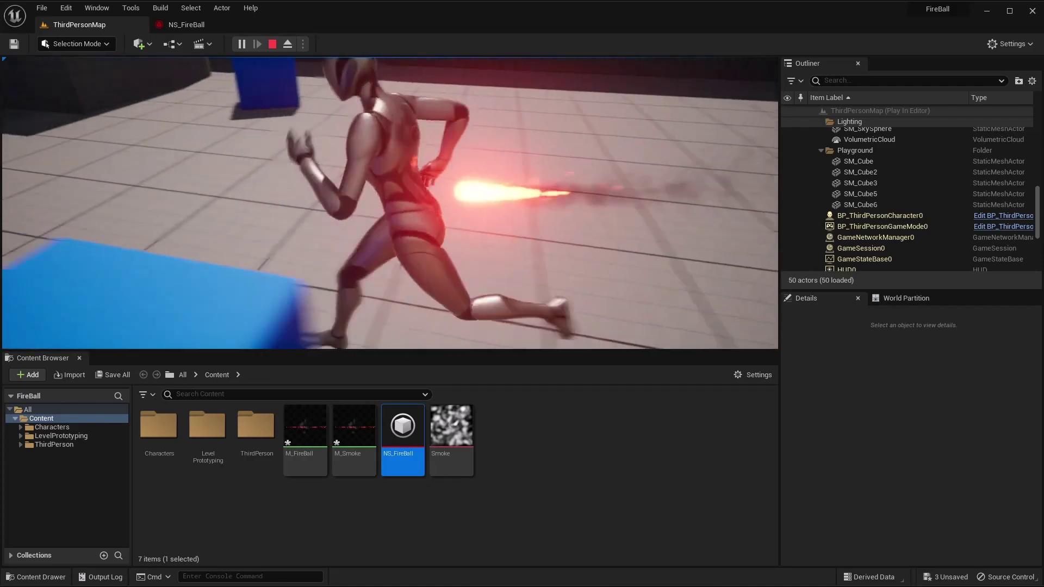
key("a")
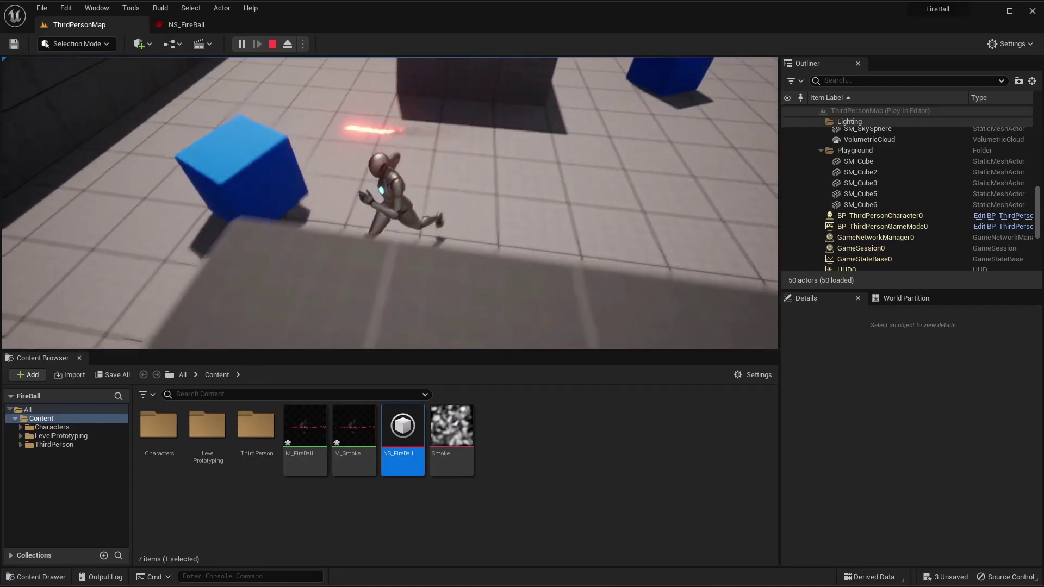
key("w")
key("w")
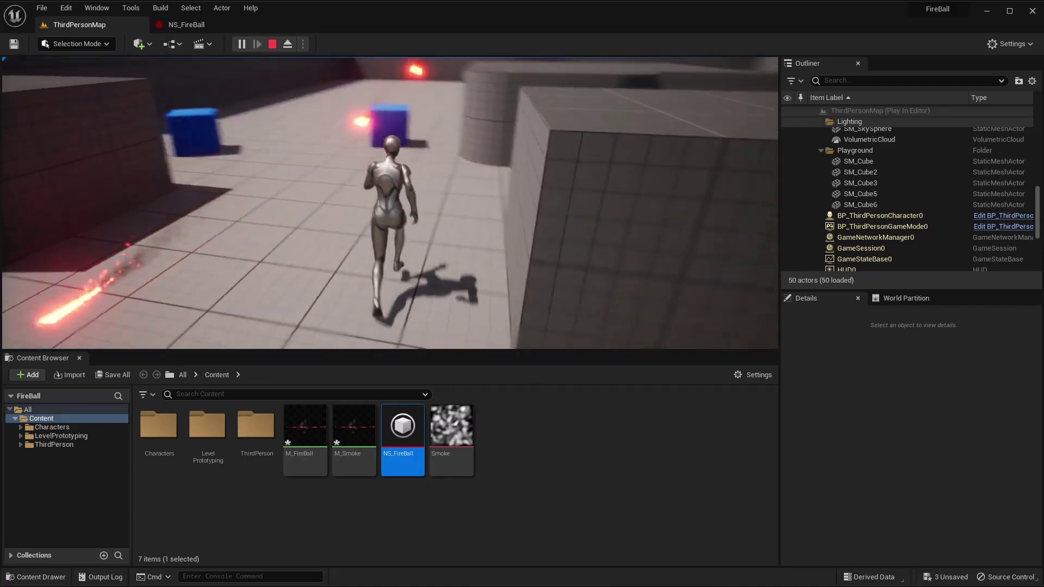
key("Escape")
key("f")
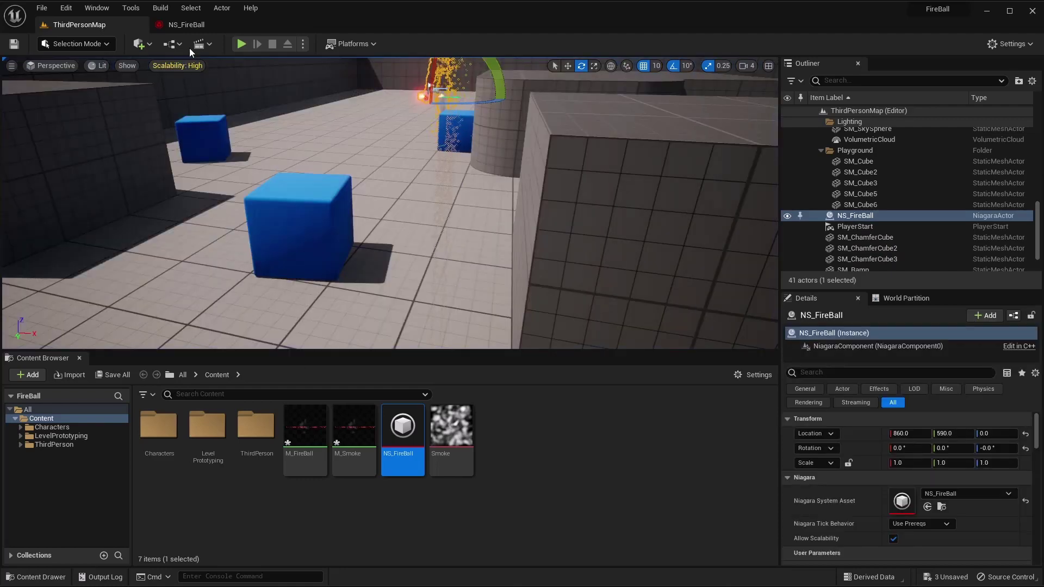
Disable the Add Velocity module in NS_FireBall's FireBall emitter and set its Emitter State Loop Behavior to Once
left_click(191, 25)
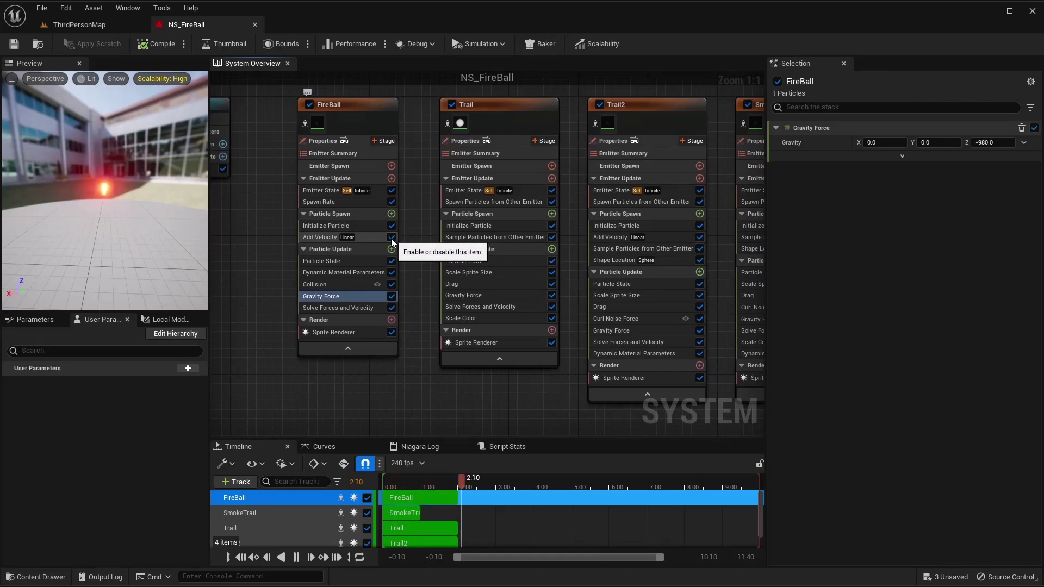
left_click(392, 238)
left_click(326, 202)
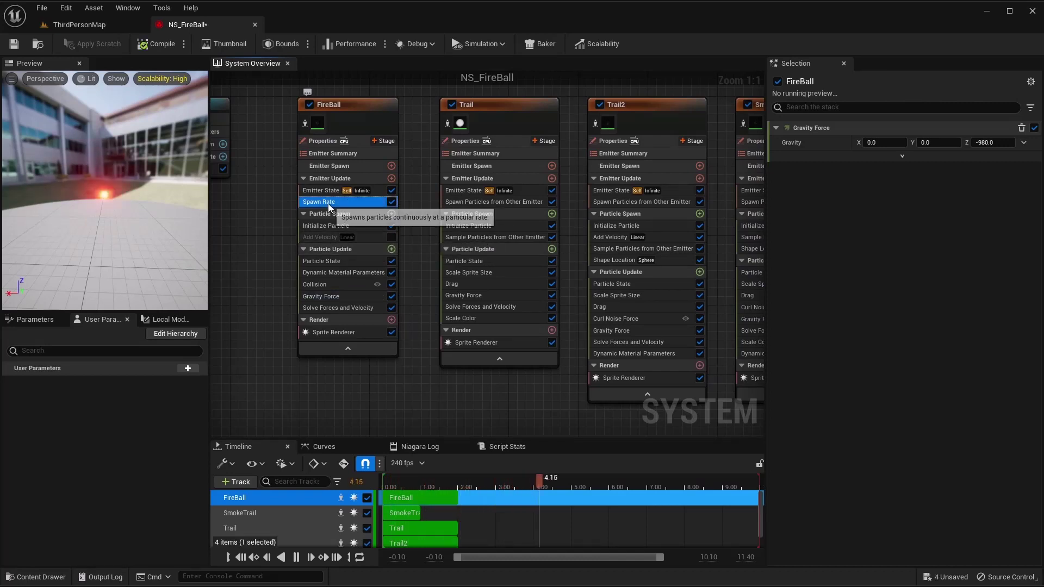
left_click(321, 190)
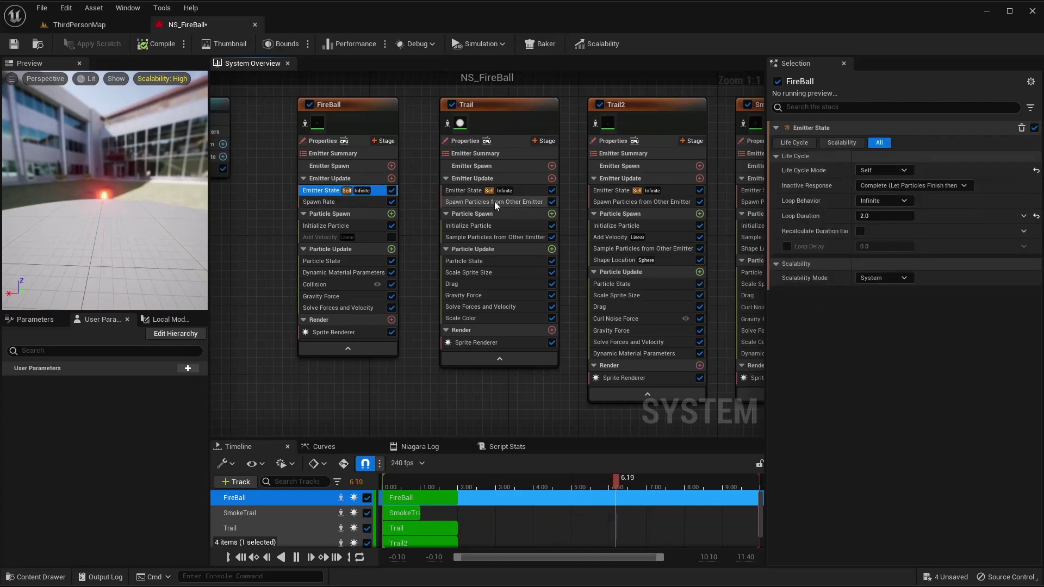
left_click(883, 200)
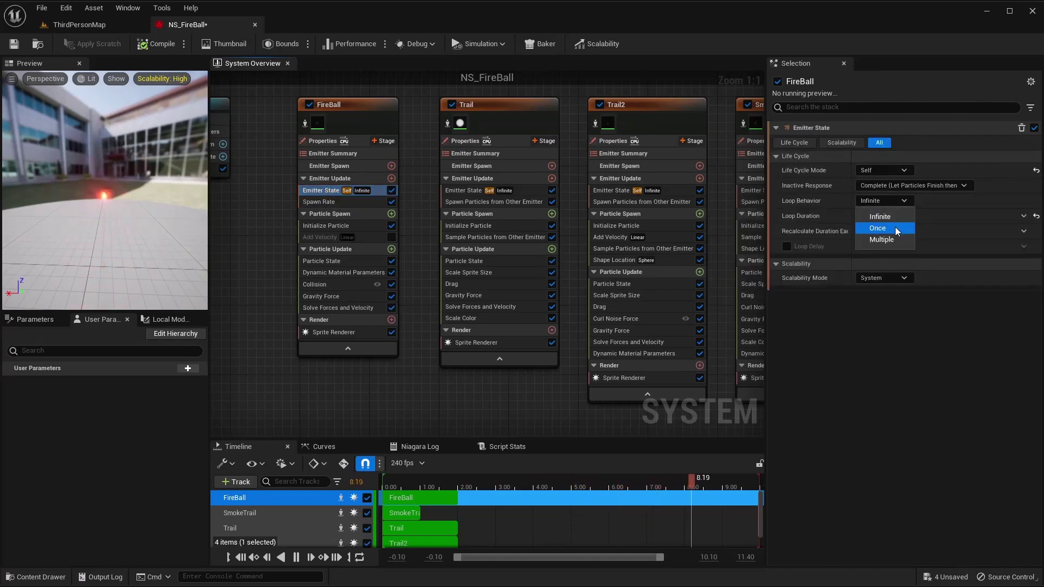
left_click(877, 229)
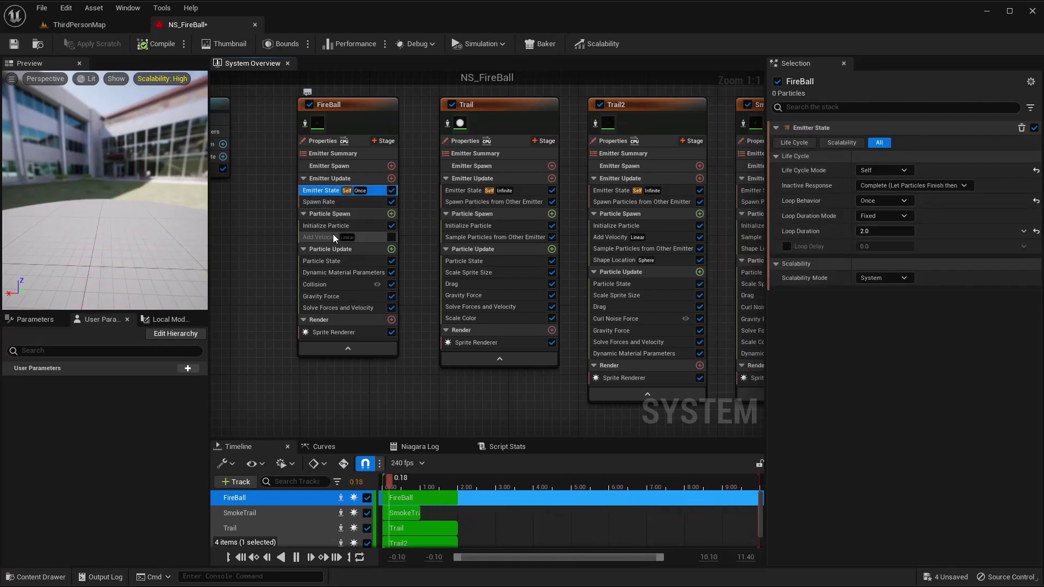
Review FireBall's spawn rate and loop settings, and set the particle Lifetime to 500 in its Initialize Particle module
left_click(329, 227)
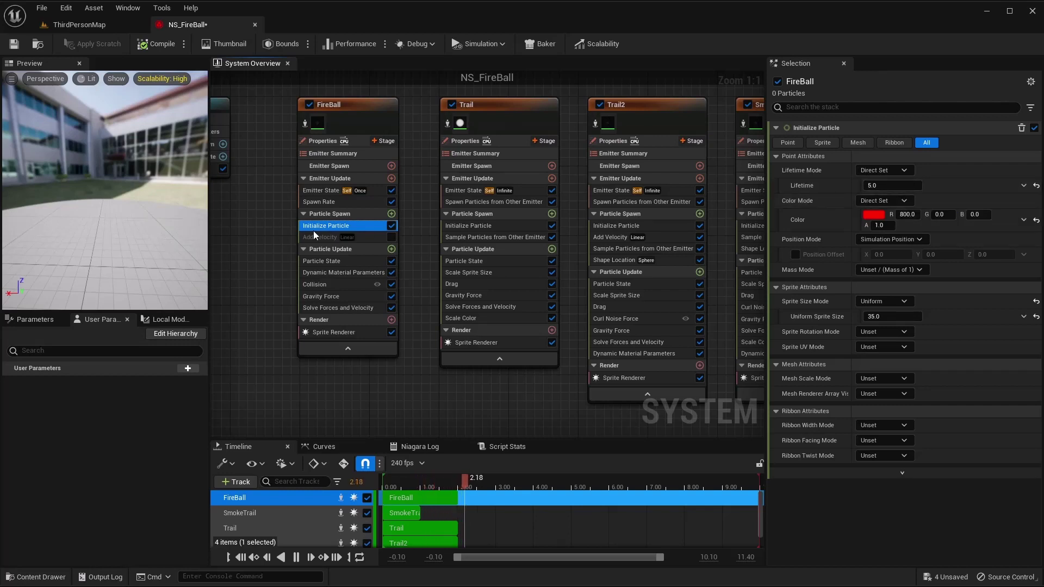
left_click(326, 203)
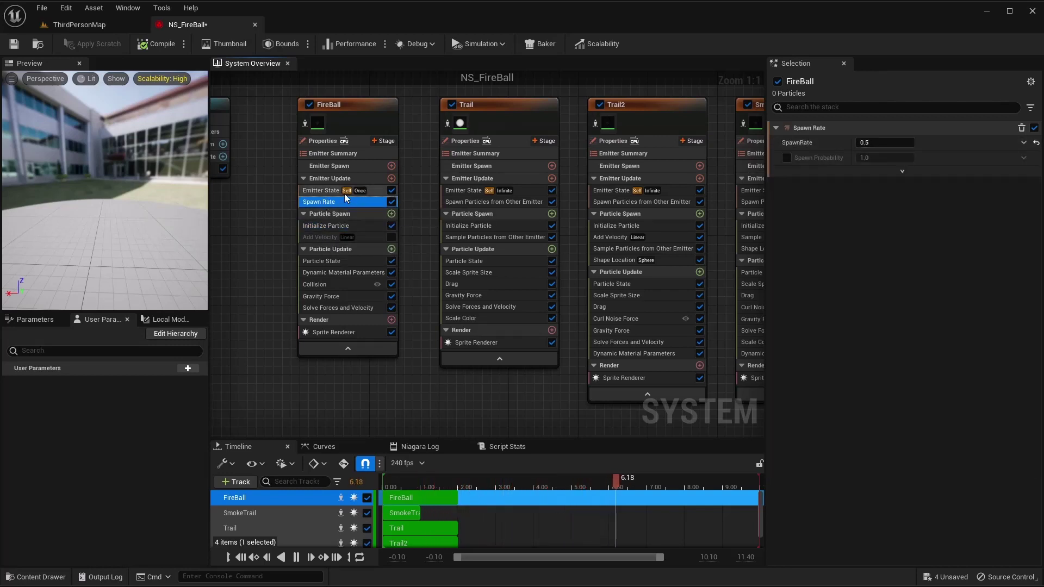
left_click(330, 191)
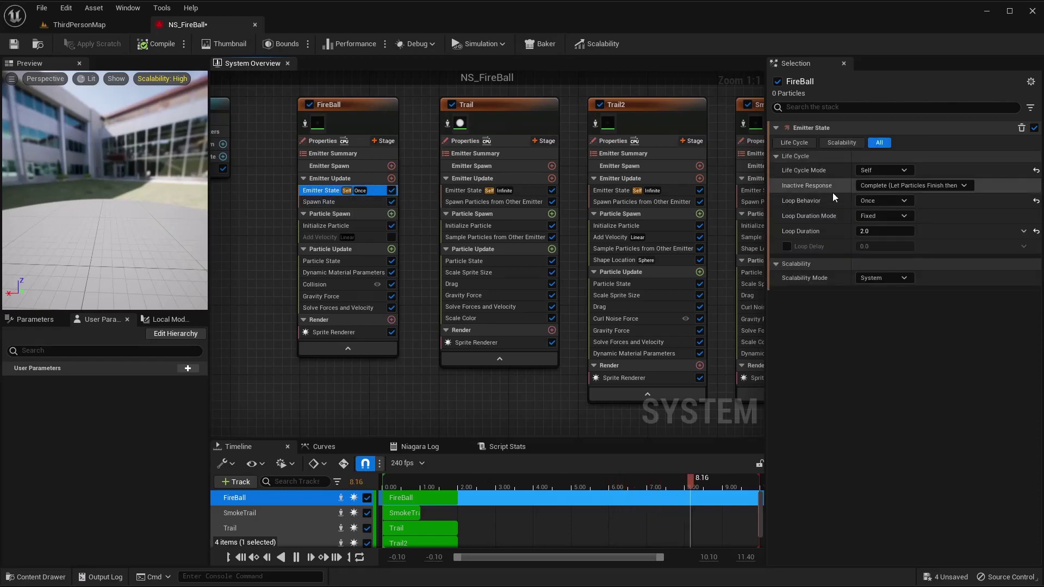
left_click(883, 218)
left_click(884, 231)
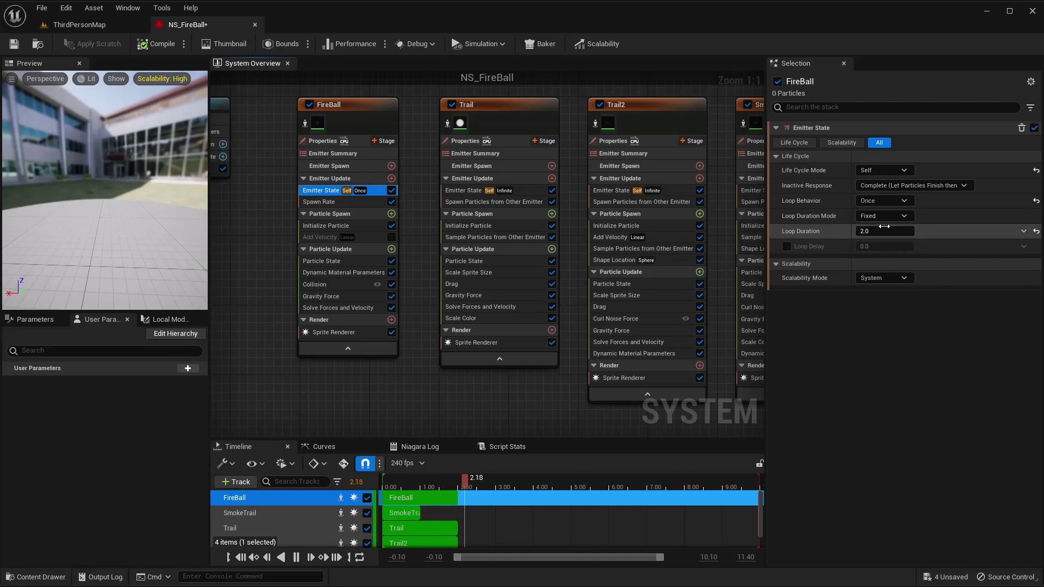
left_click(326, 226)
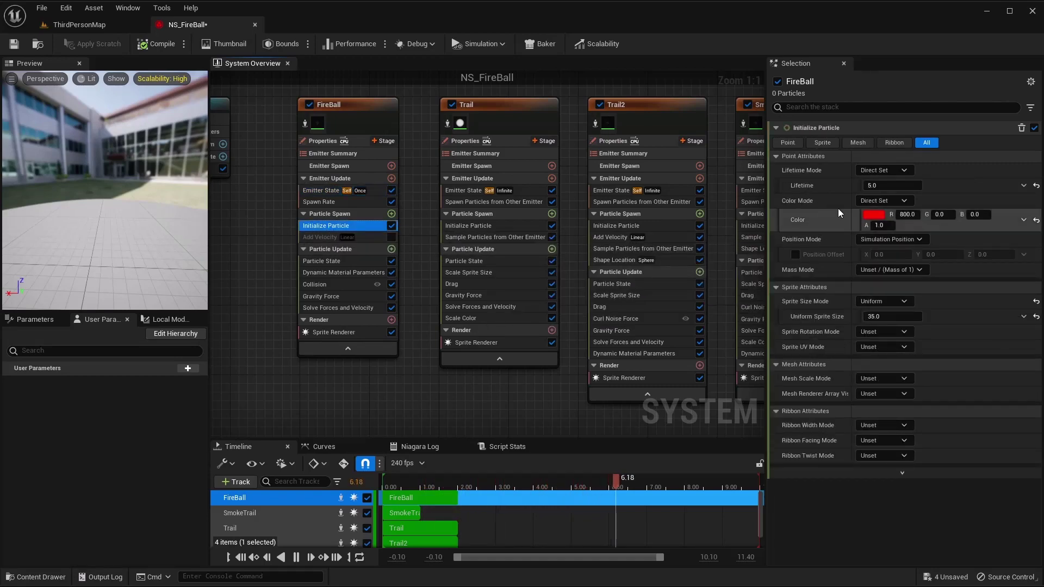
left_click(891, 185)
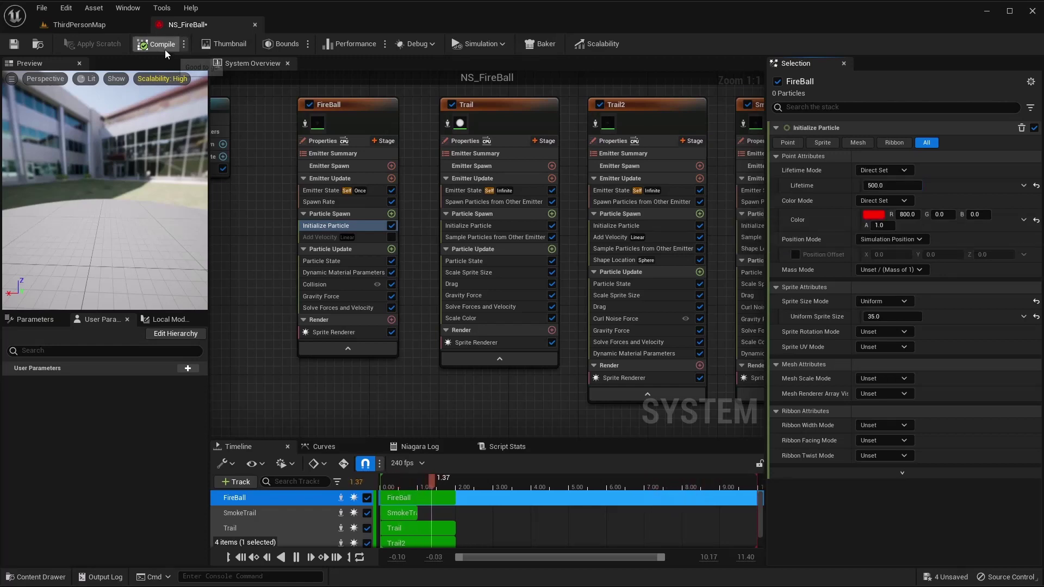
Raise the NS_FireBall actor in ThirdPersonMap to a Z location of 340
left_click(108, 26)
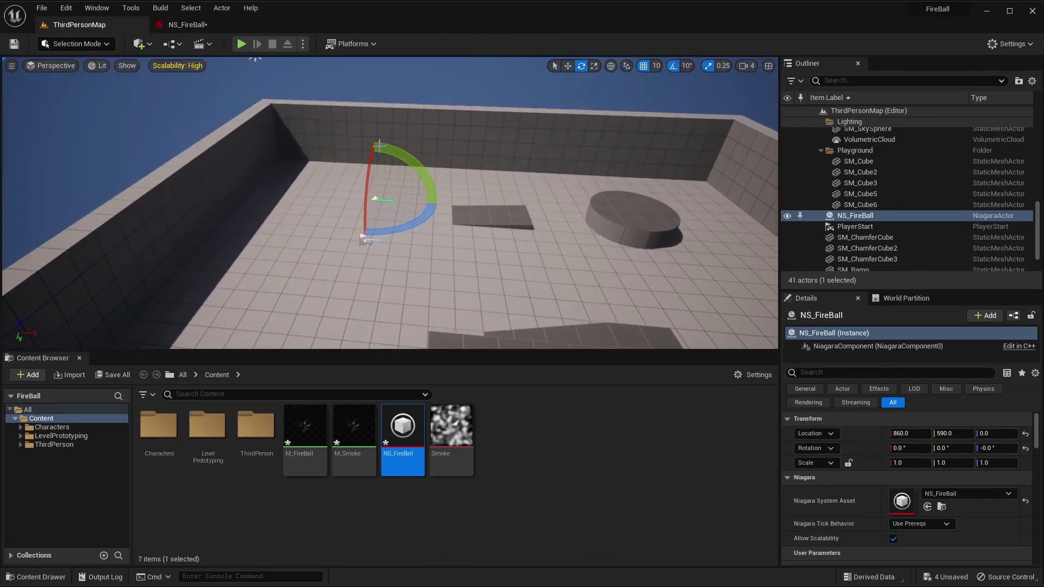
left_click(380, 156)
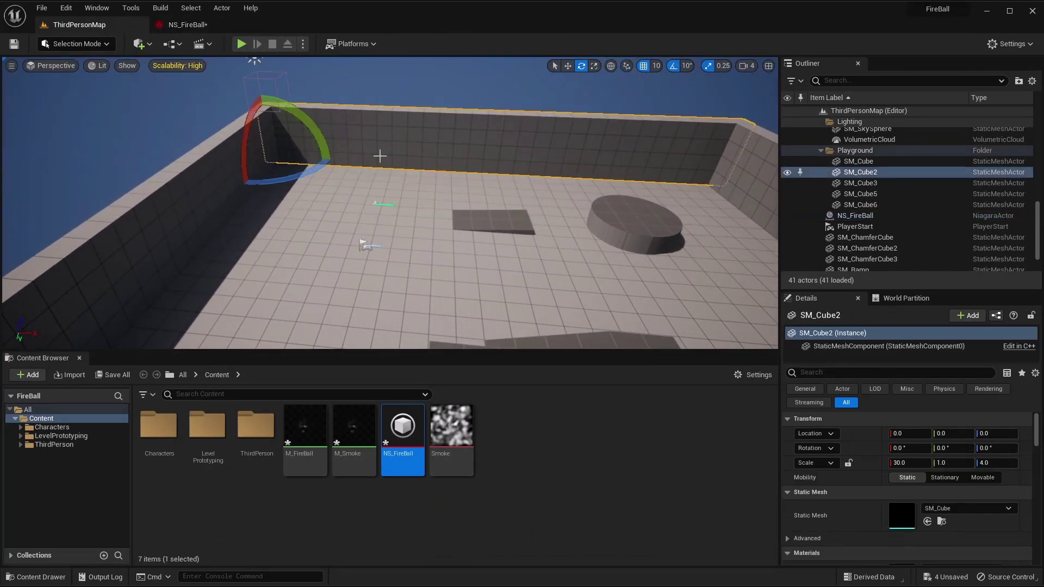
left_click(374, 203)
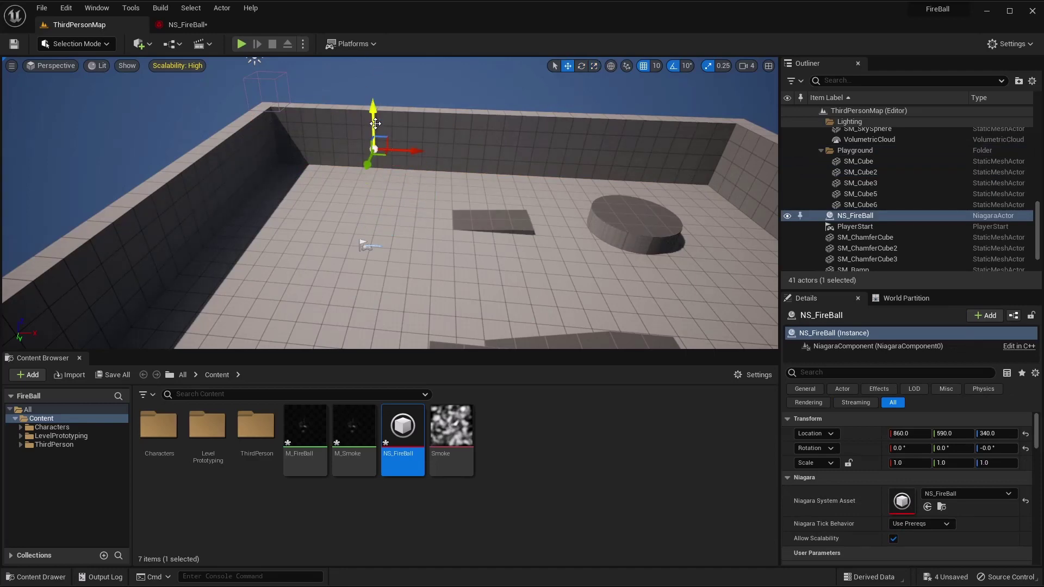
Play ThirdPersonMap, run the character around the arena to look for the fireball overhead, and stop the play session
left_click(242, 44)
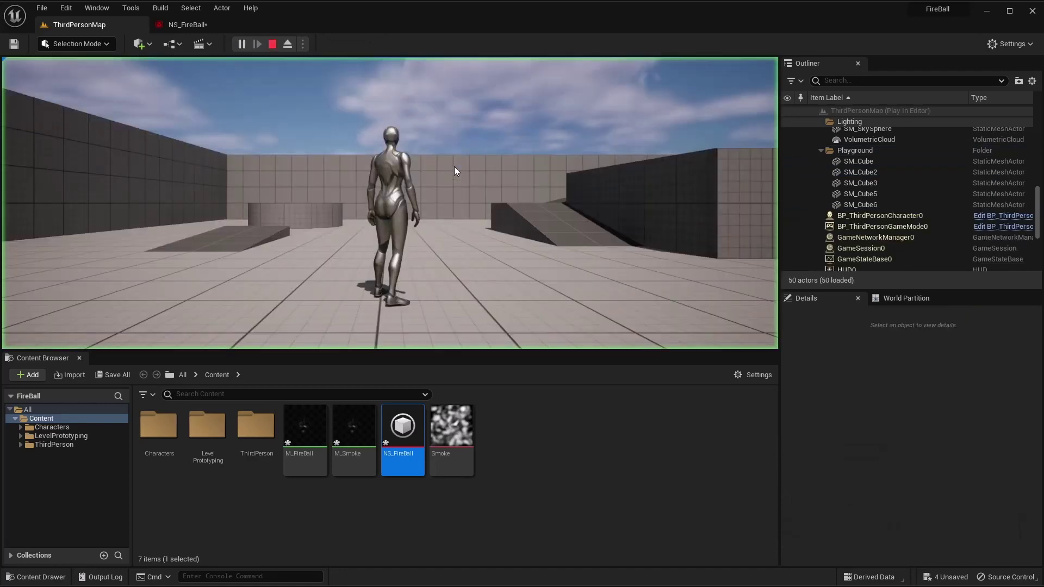
key("s")
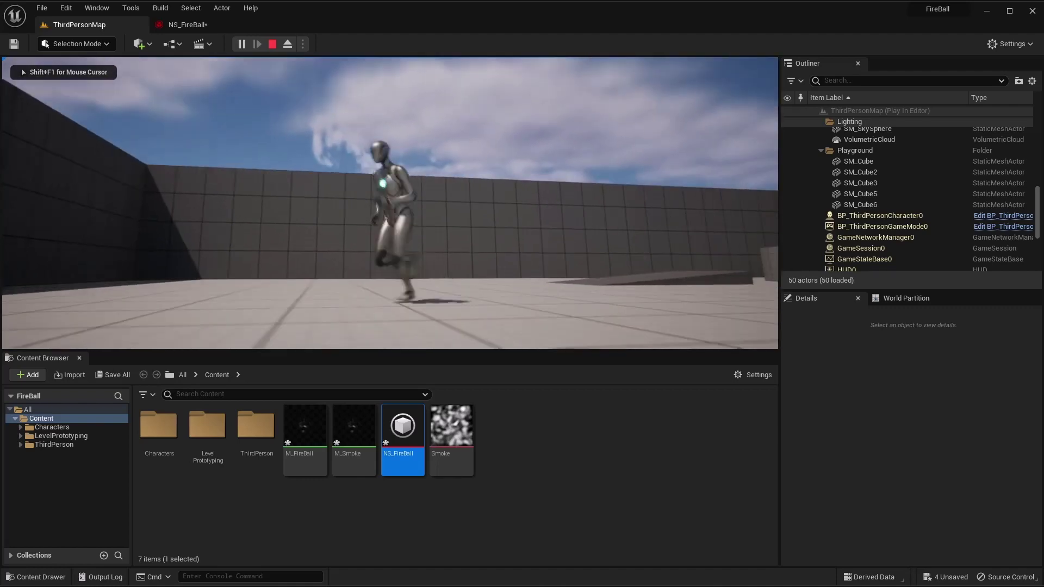
key("d")
key("w")
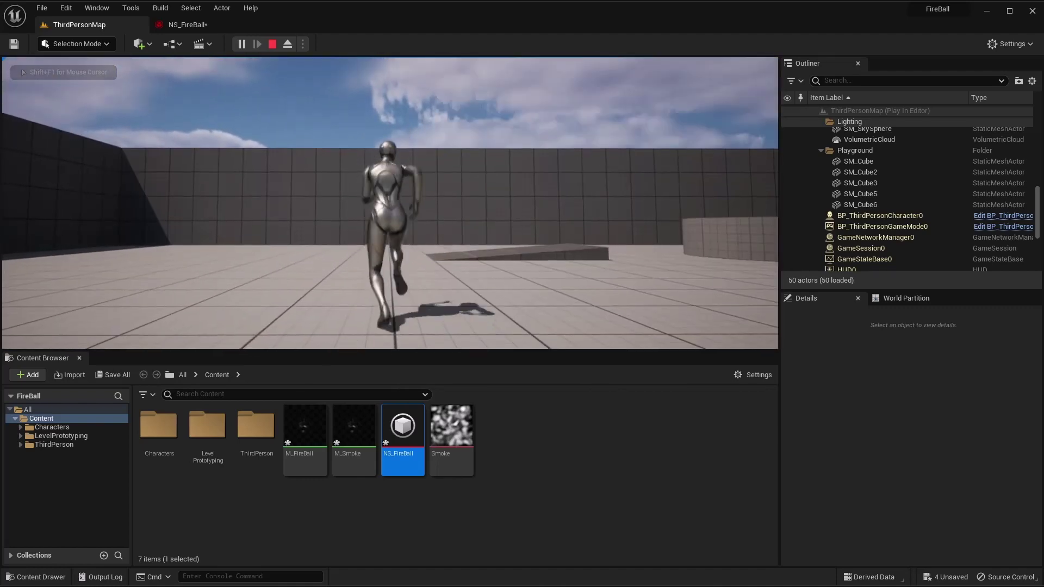
key("s")
key("a")
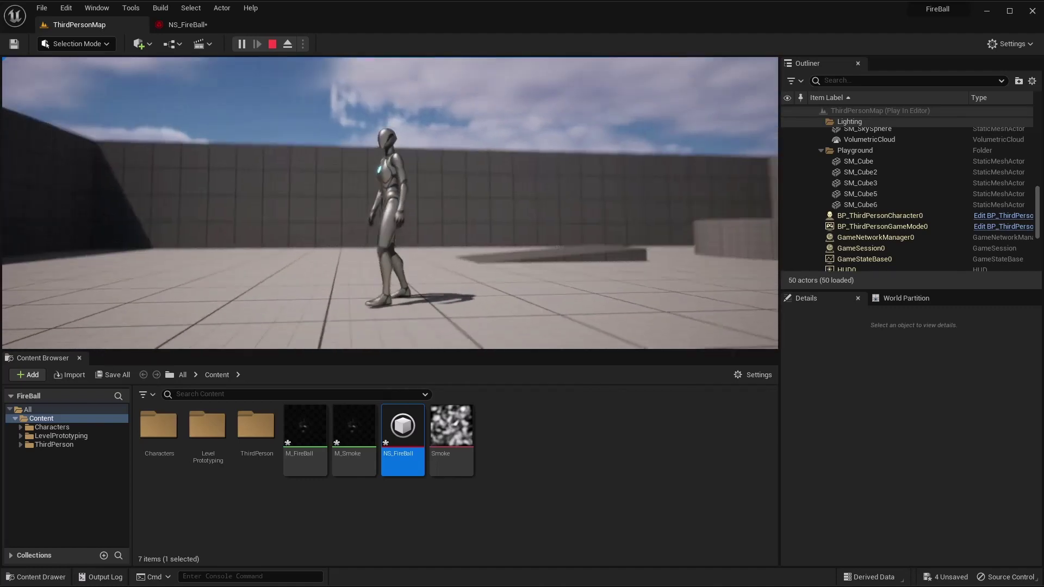
key("s")
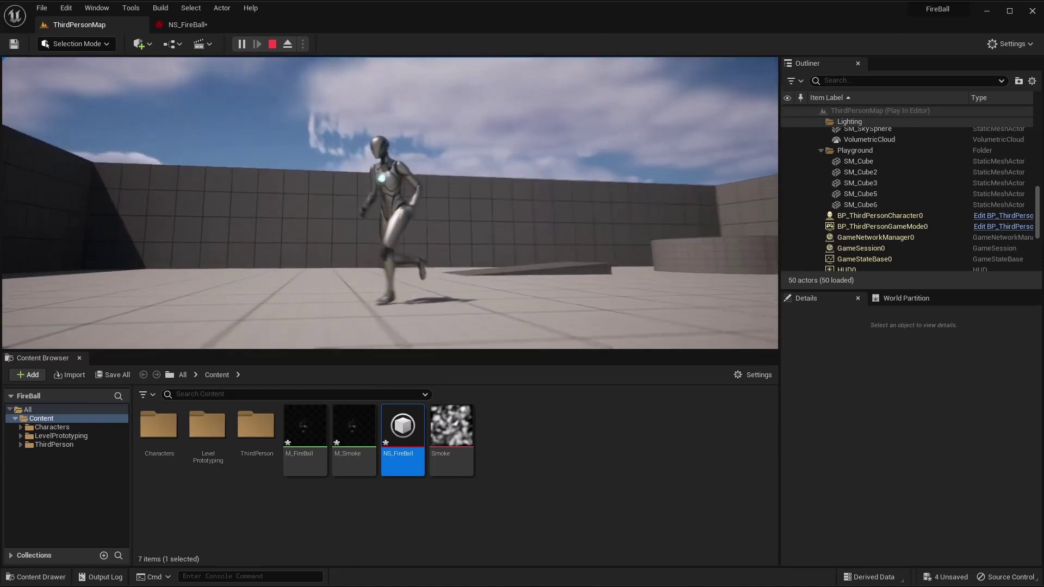
key("d")
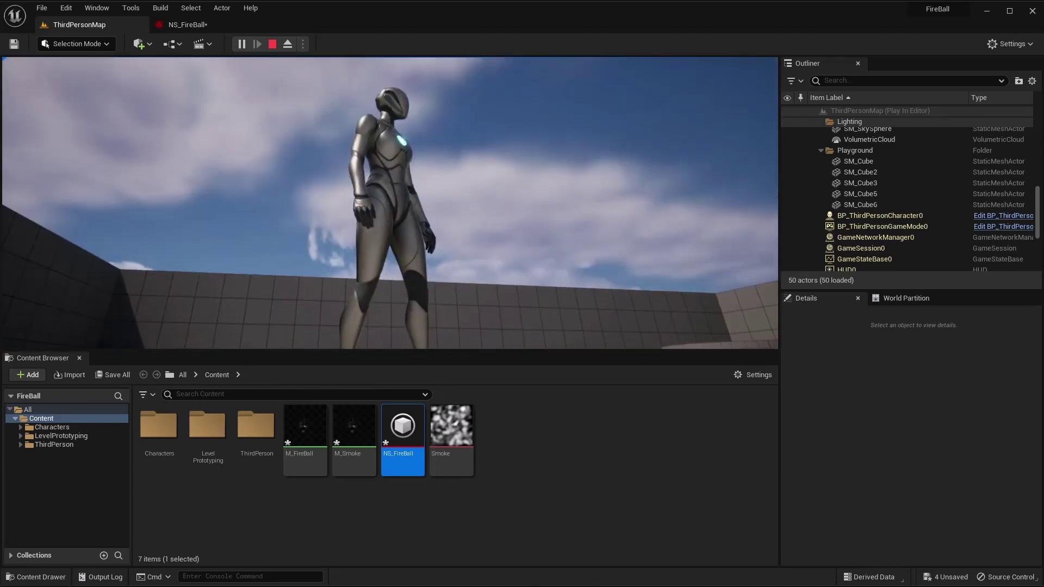
key("Escape")
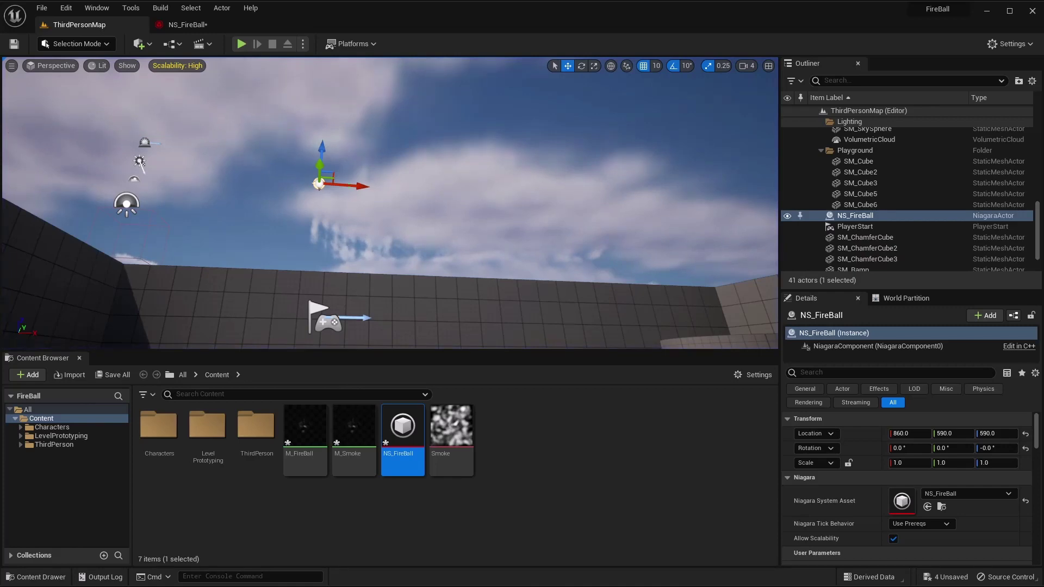
right_click_drag(390, 203, 372, 266)
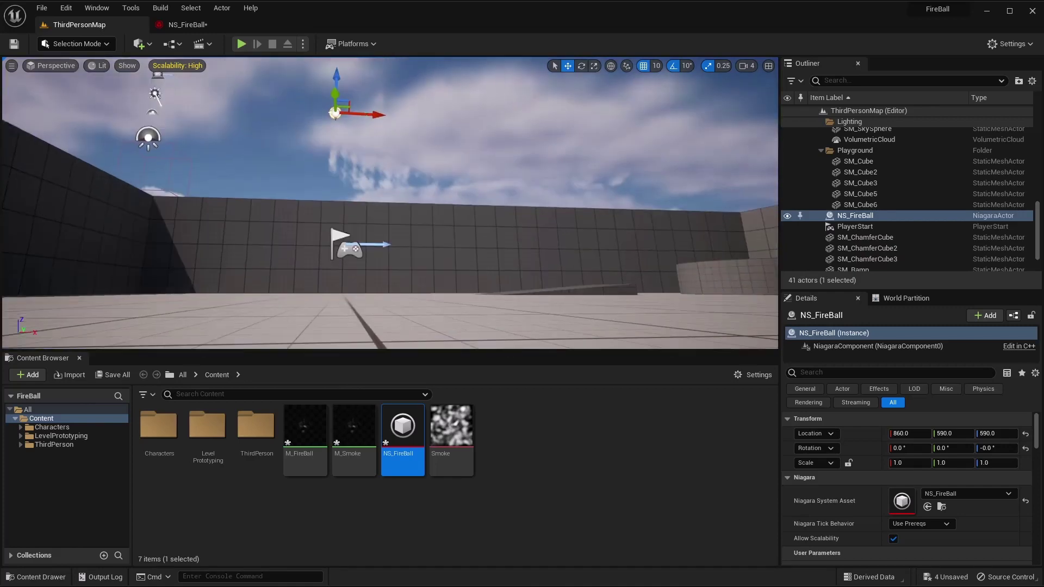
Save NS_FireBall, check the FireBall emitter's Emitter State settings, and set its SpawnRate to 1
left_click(199, 26)
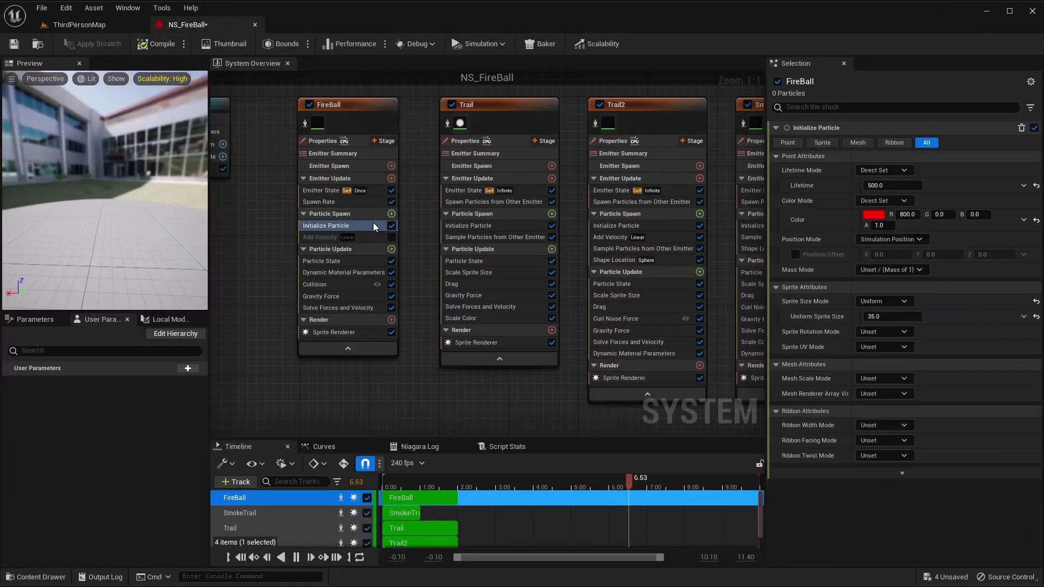
left_click(14, 45)
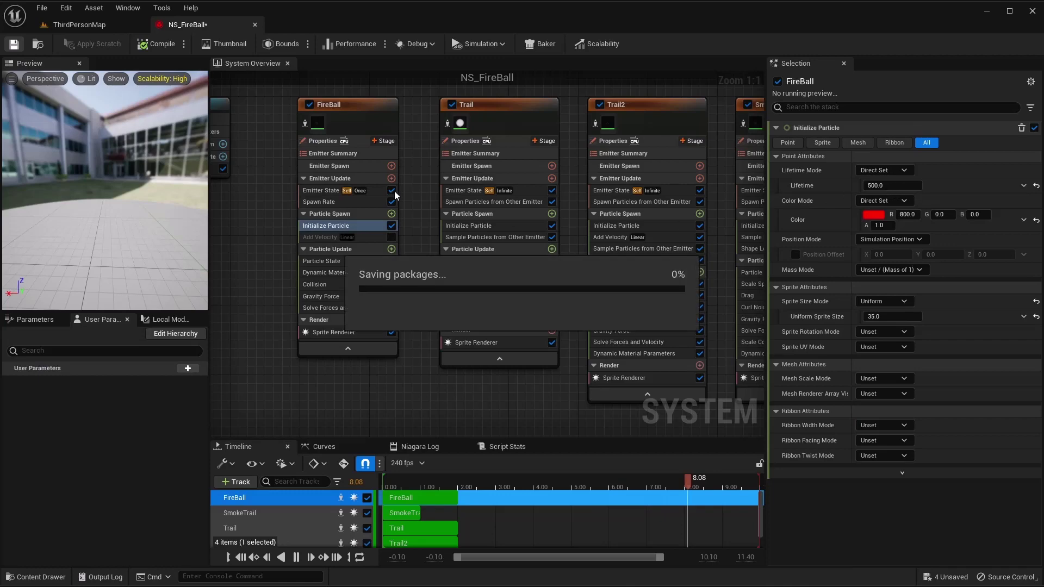
left_click(326, 190)
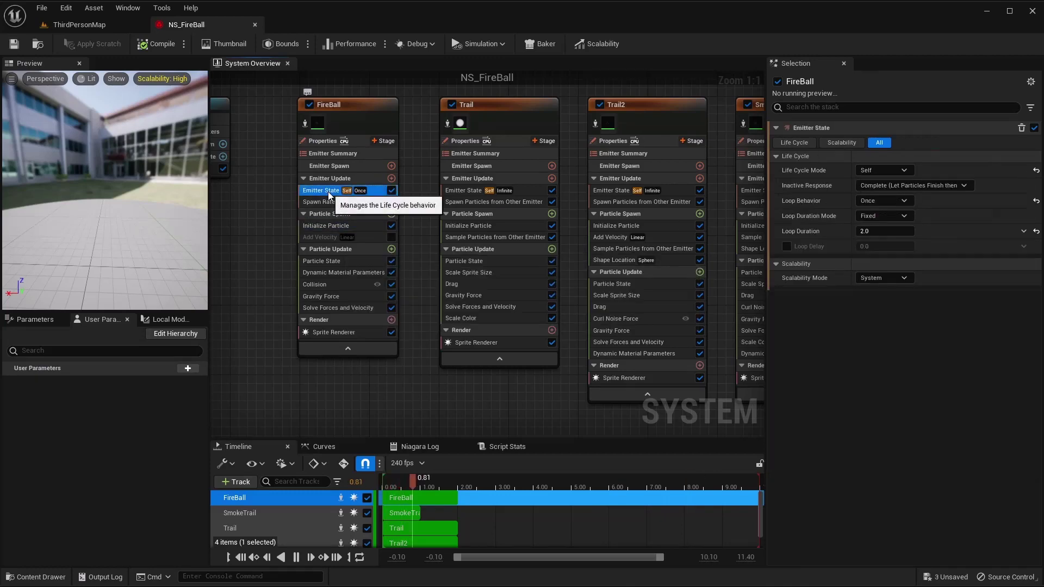
left_click(906, 203)
left_click(901, 323)
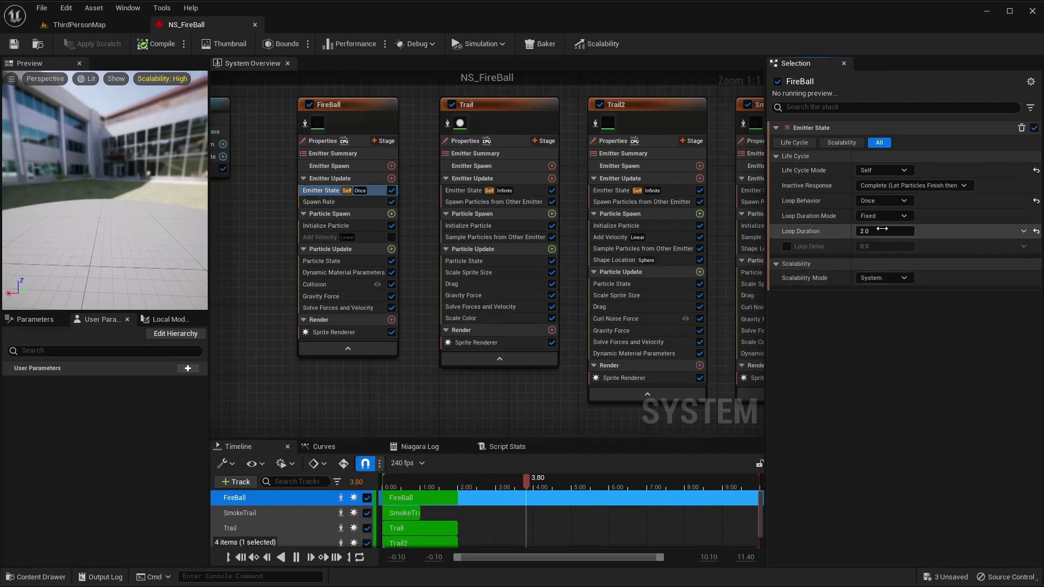
left_click(337, 203)
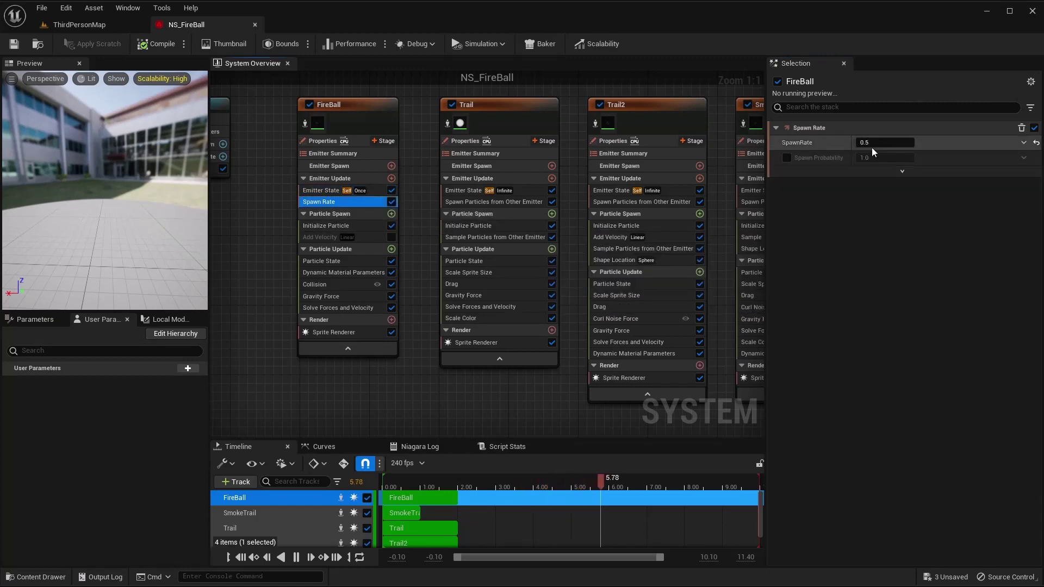
type("1")
key("Return")
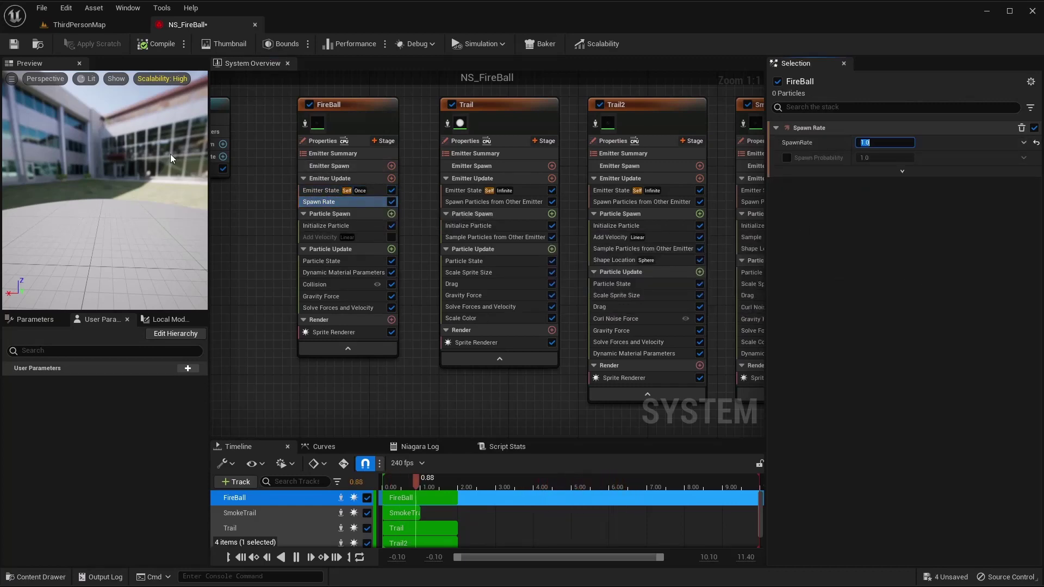
Play the level again, run up to the fireball to watch it land on the floor, and end the session
left_click(83, 24)
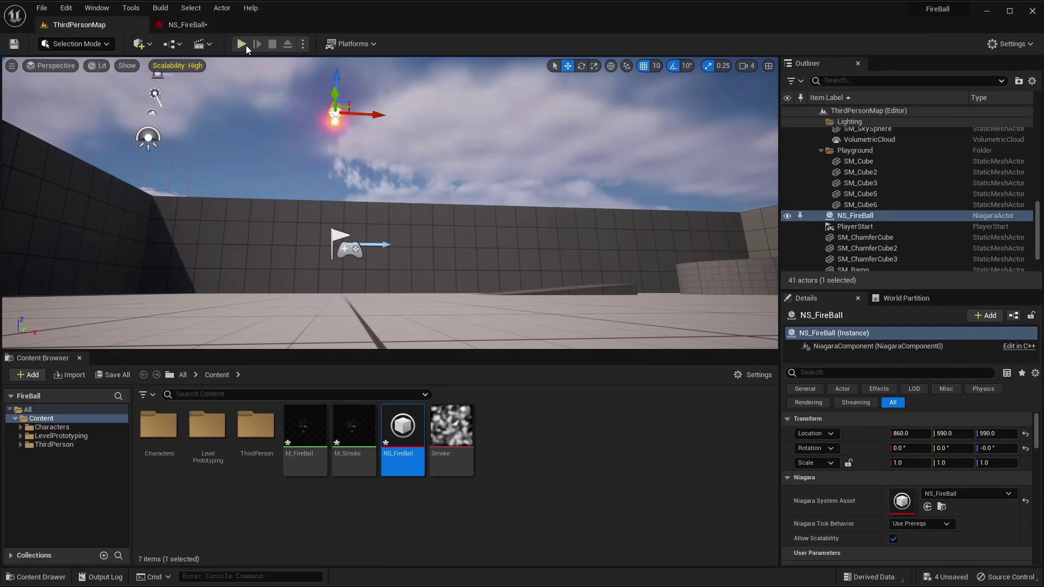
key("alt+p")
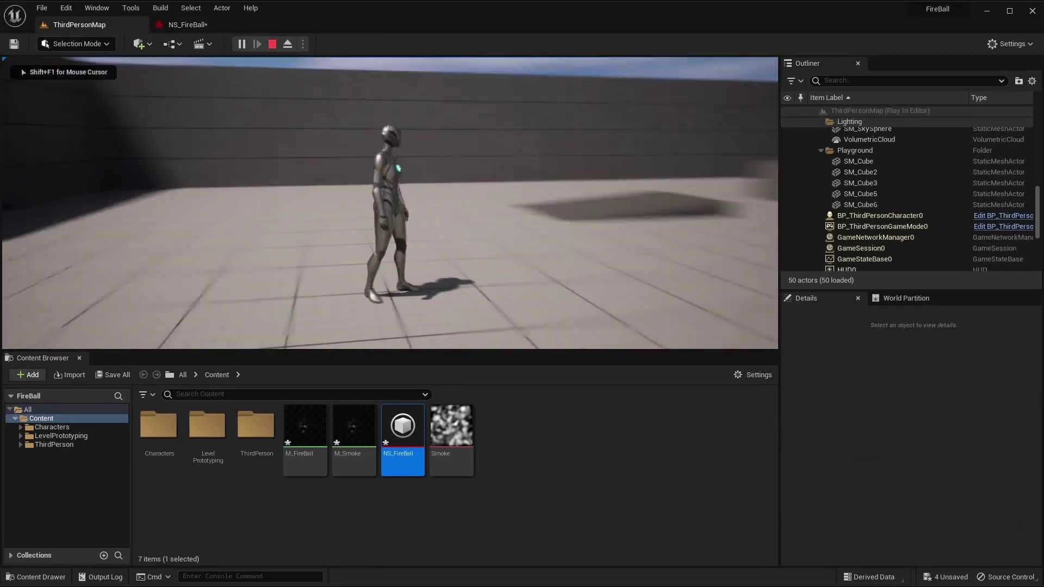
key("w")
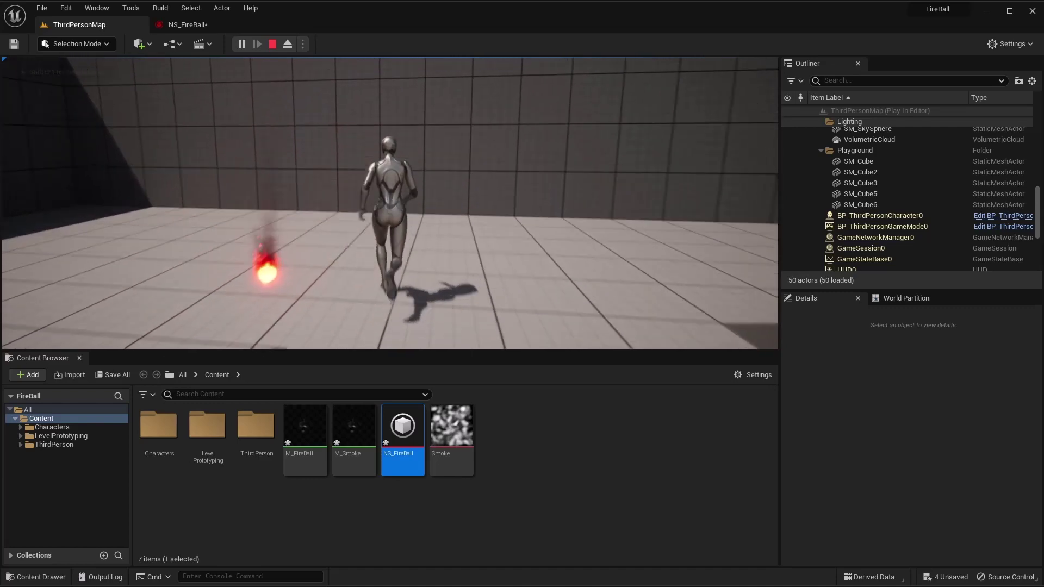
key("a")
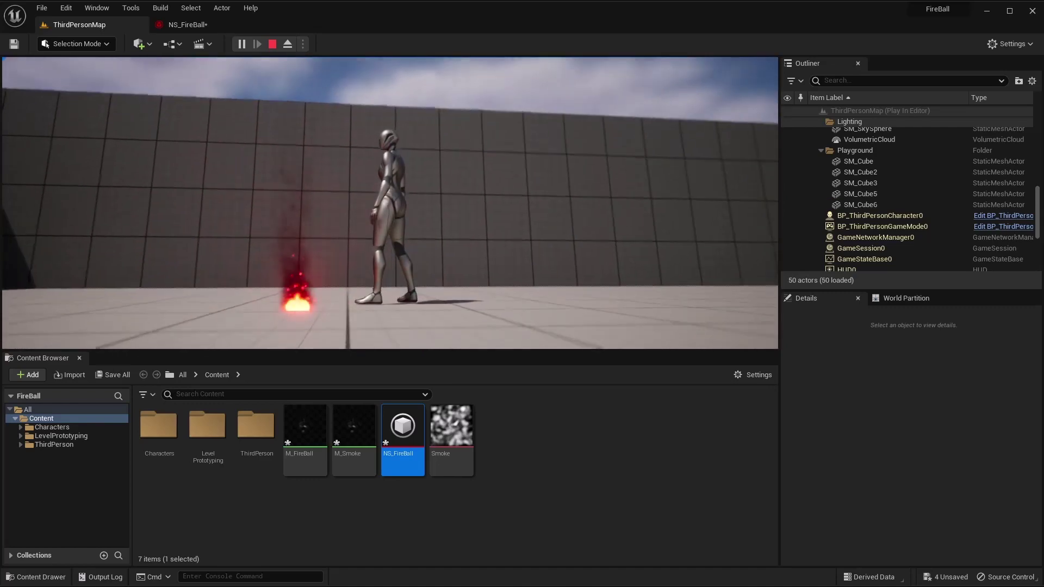
key("s")
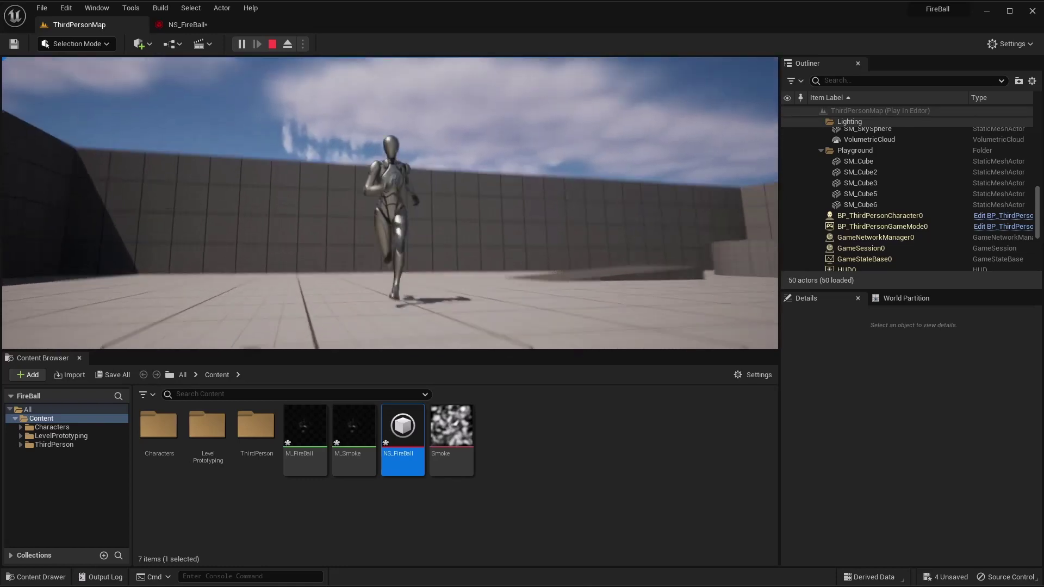
key("a")
key("Escape")
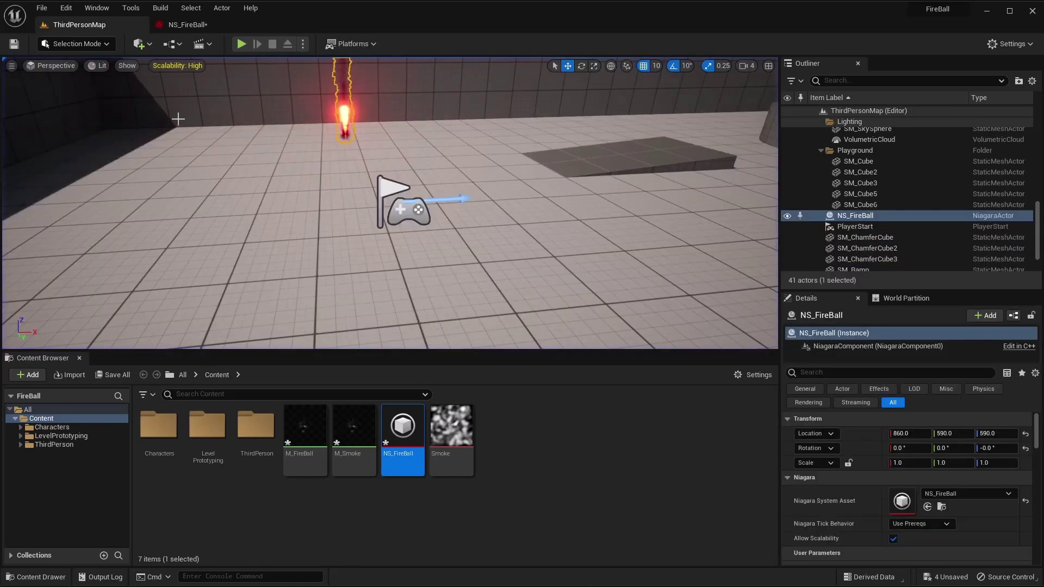
Set Restitution to 1.0 in the Collision module of NS_FireBall's FireBall emitter
left_click(199, 27)
left_click(312, 285)
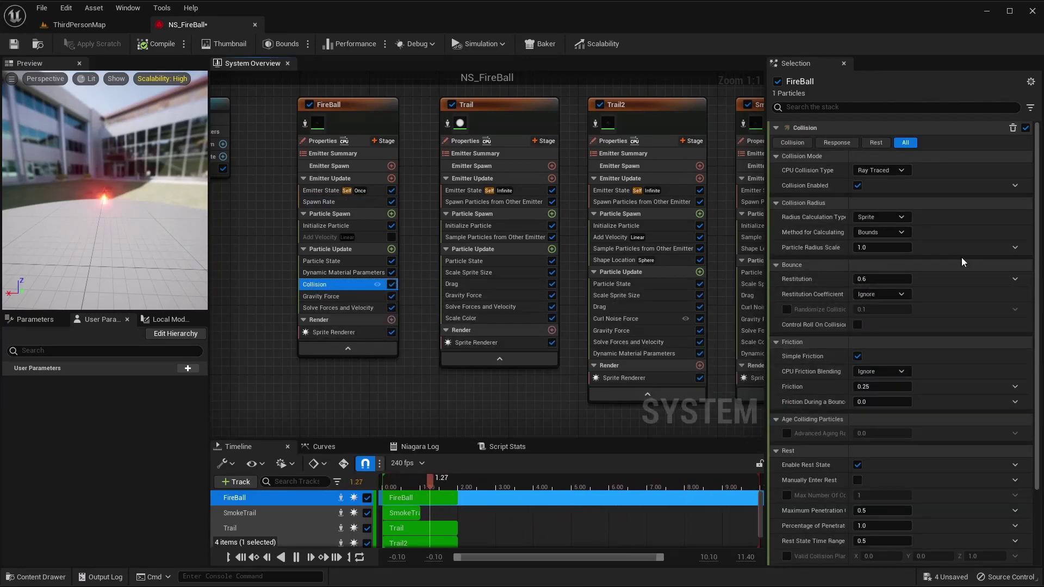
scroll(961, 257, "down", 1)
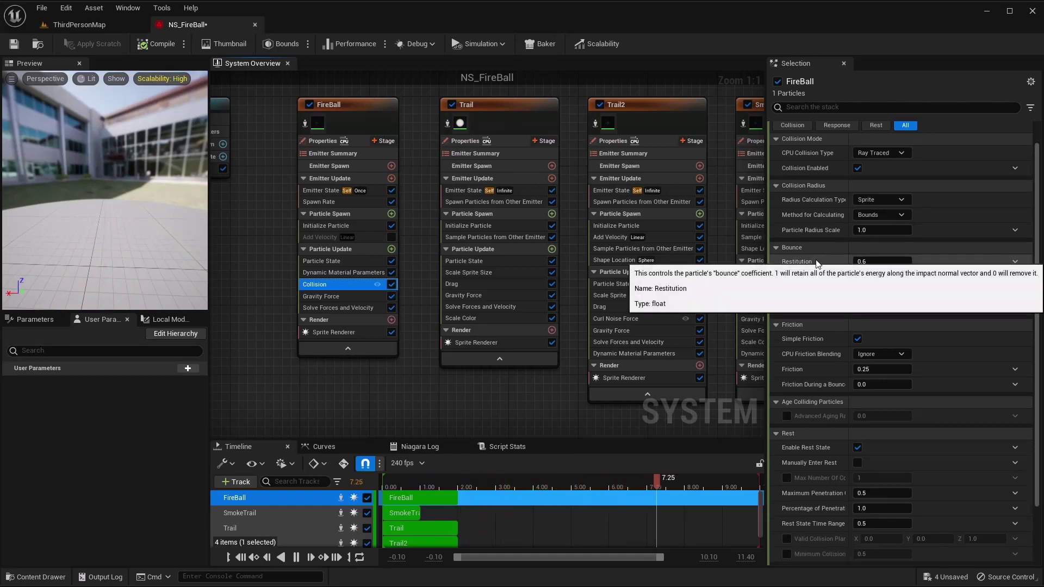
scroll(963, 237, "down", 2)
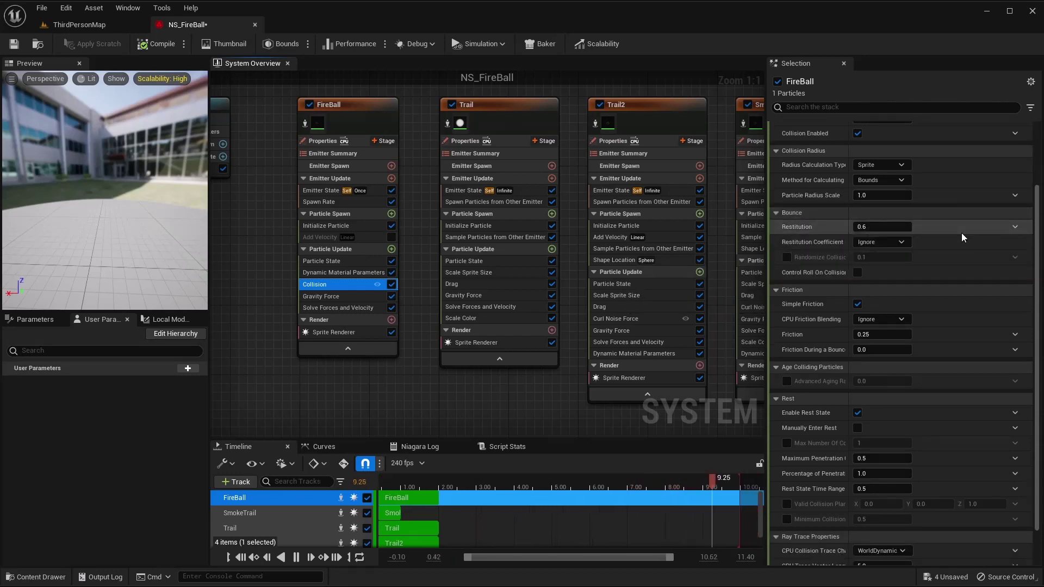
scroll(962, 238, "up", 1)
left_click(884, 244)
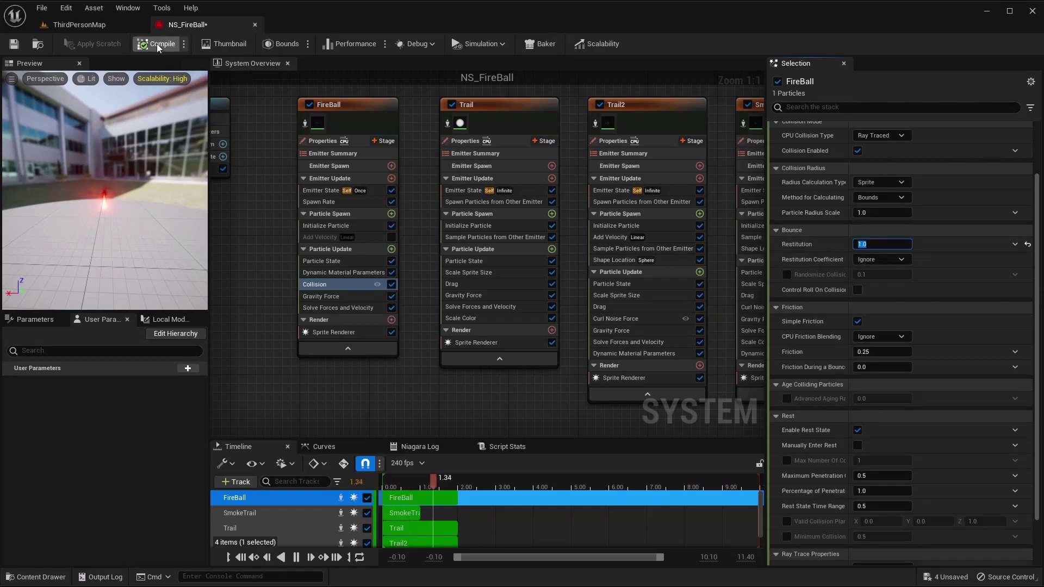
Test the fireball's bounce by playing ThirdPersonMap and watching it from beside the character, ending with the session stopped
left_click(98, 24)
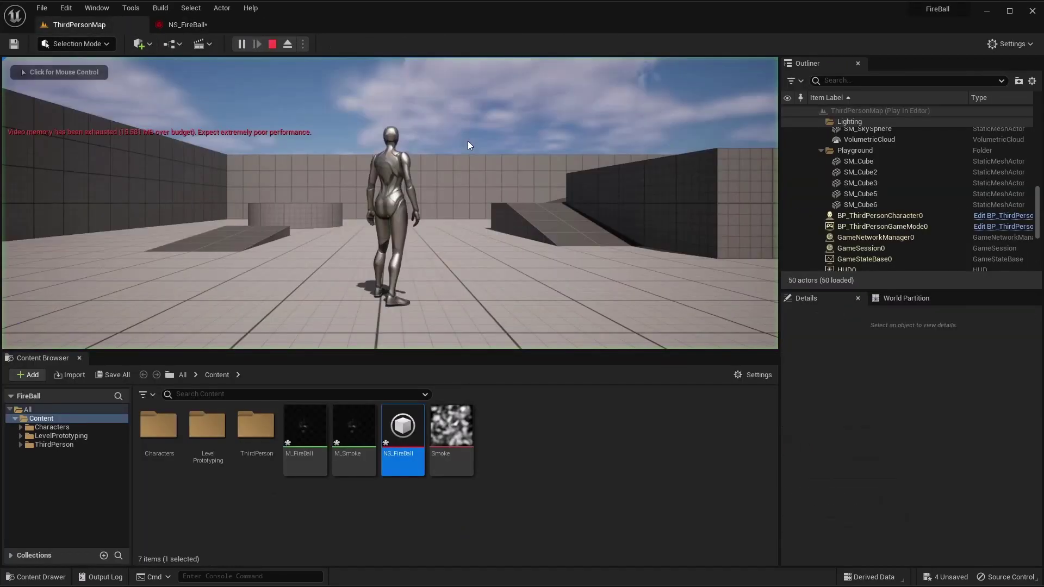
left_click(467, 144)
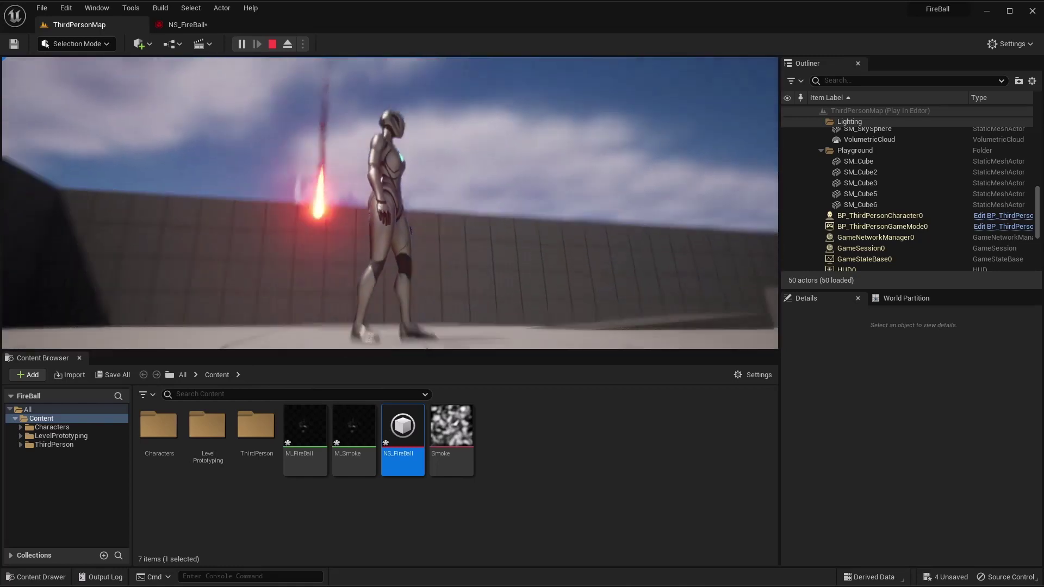
key("w")
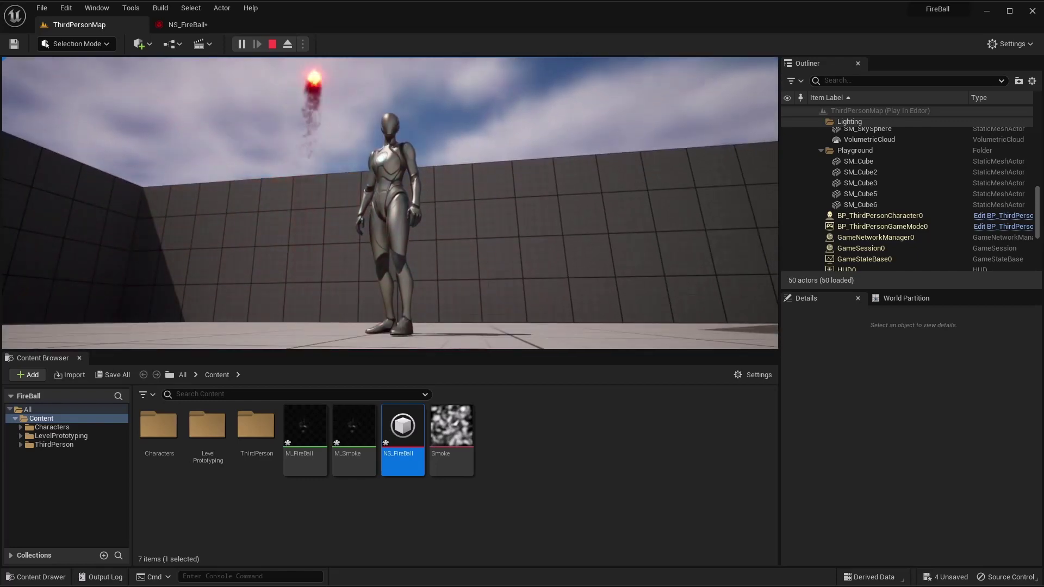
key("Escape")
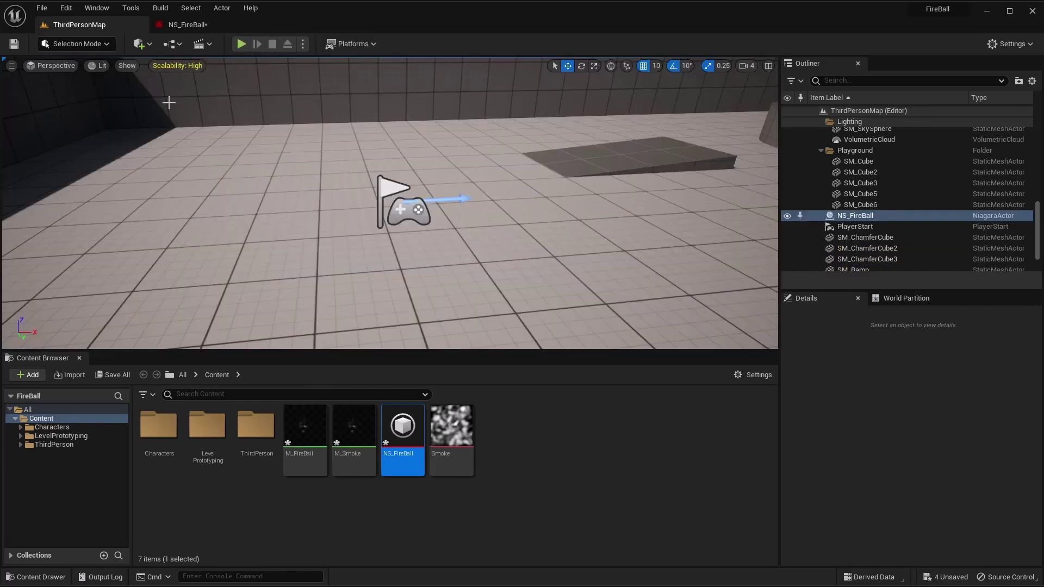
Change the FireBall emitter's Initialize Particle Color to a bright green with R 0, G 800 and B 64.326477
left_click(174, 24)
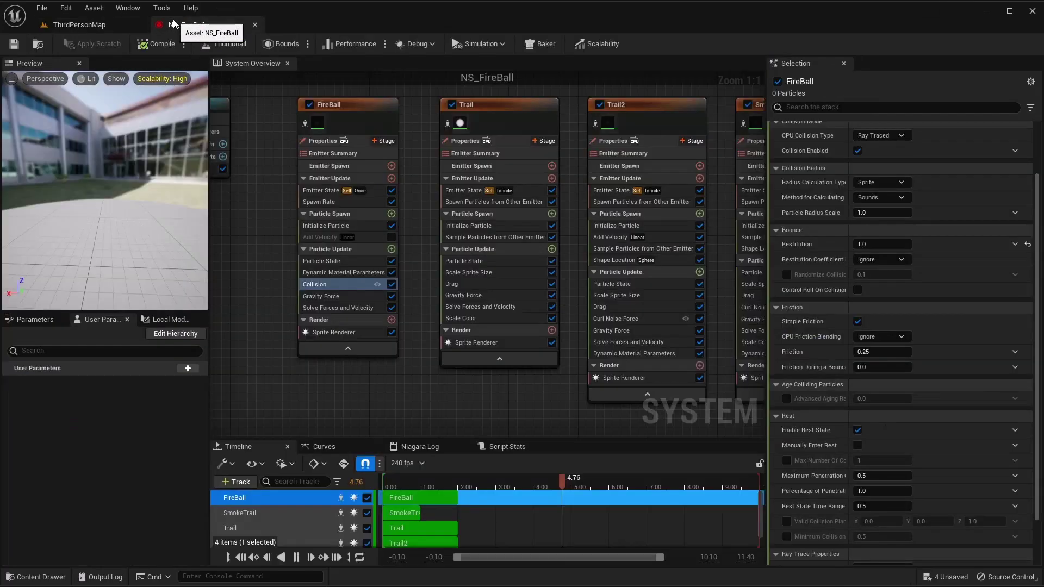
left_click(326, 225)
left_click(870, 215)
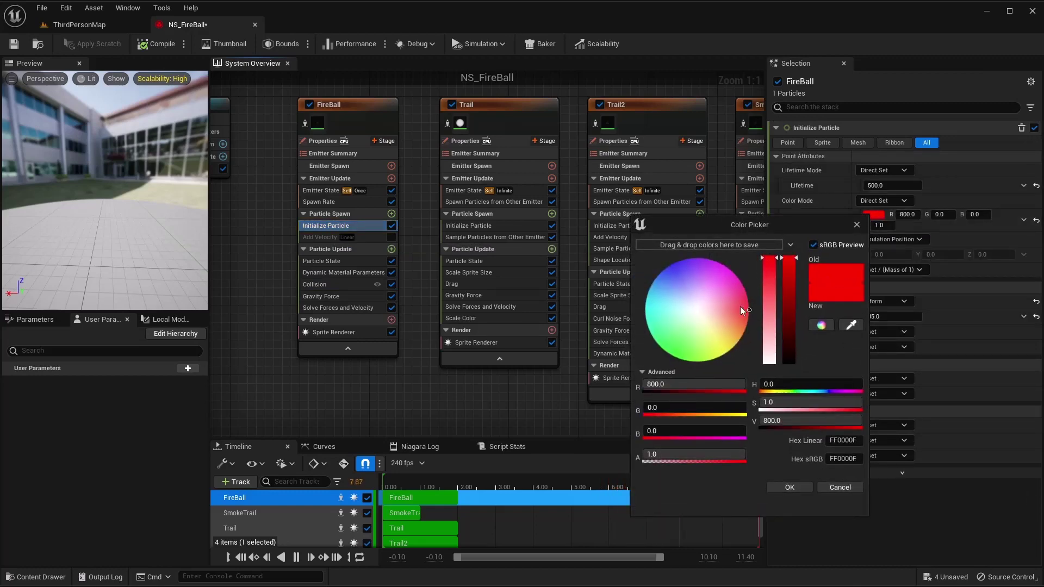
left_click(648, 329)
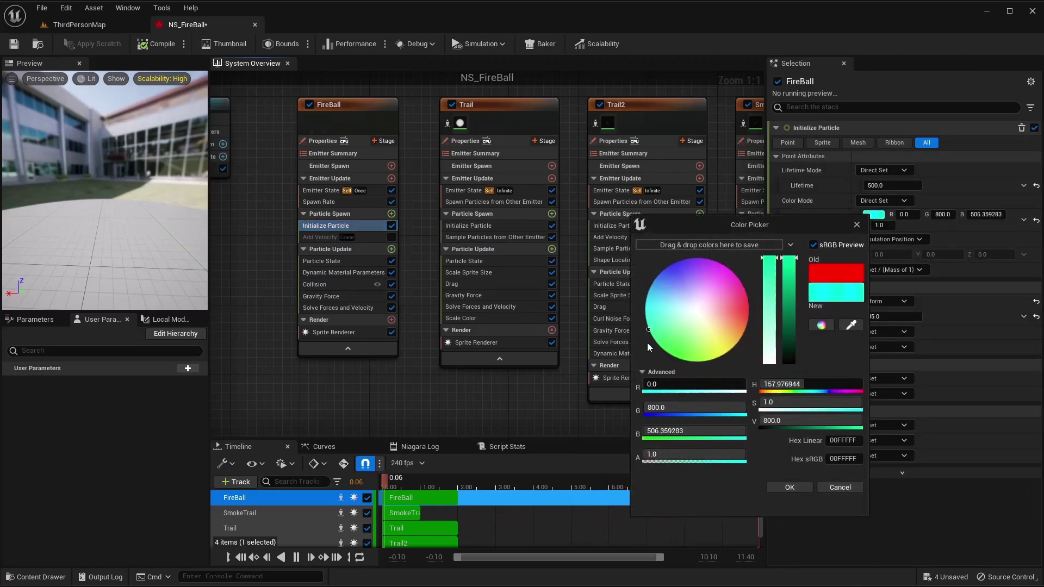
left_click(788, 488)
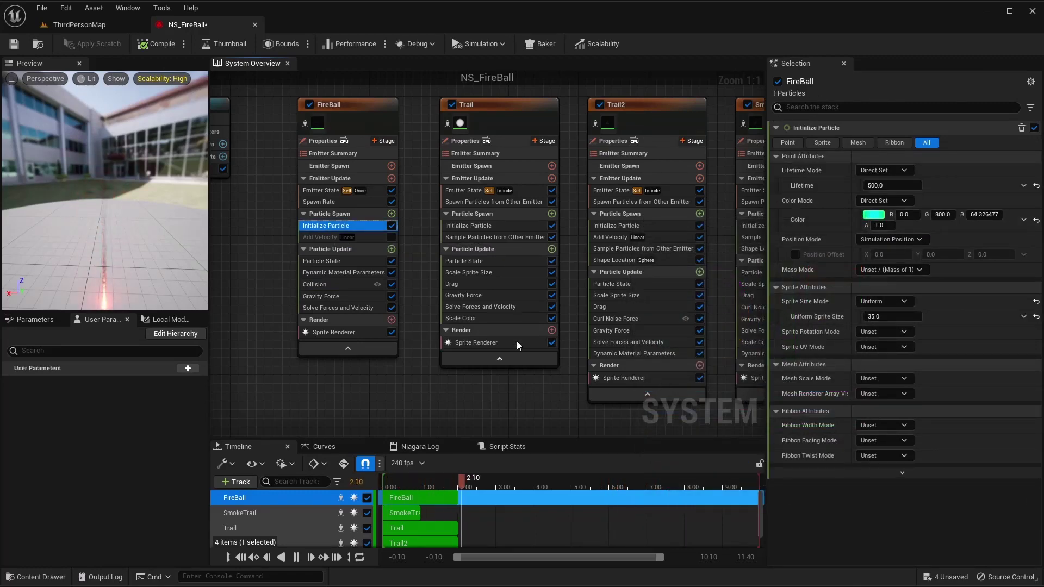
Recolor the Trail emitter's Initialize Particle Color to green with R 5.091548, G 500 and B 0
left_click(478, 226)
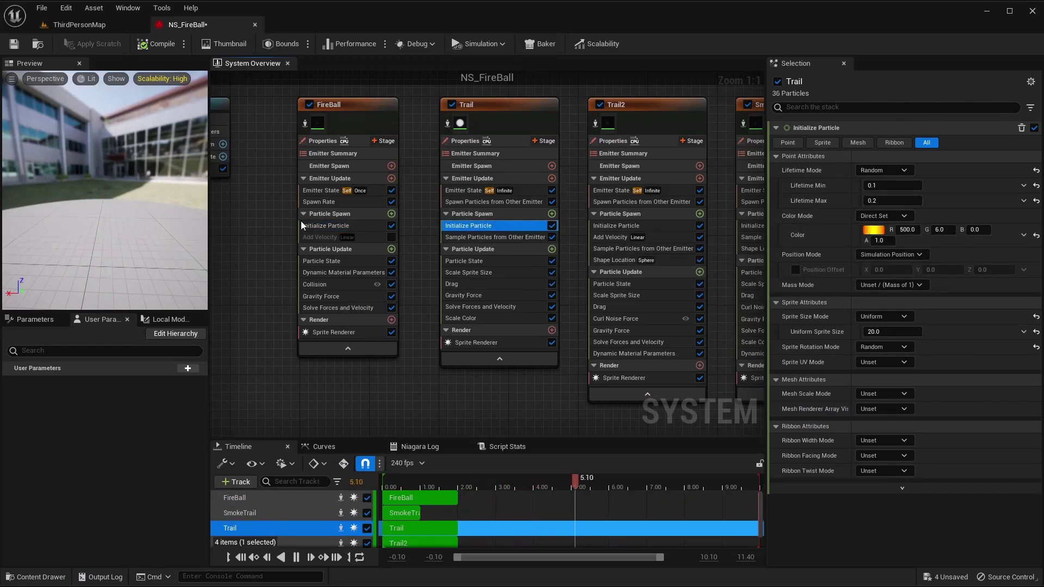
left_click(326, 226)
left_click(478, 226)
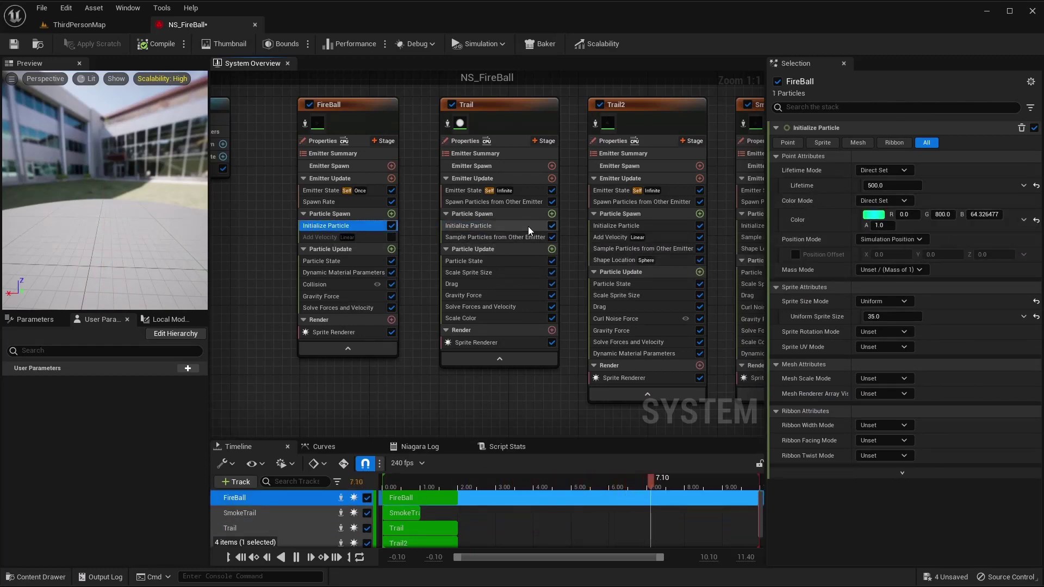
left_click(871, 233)
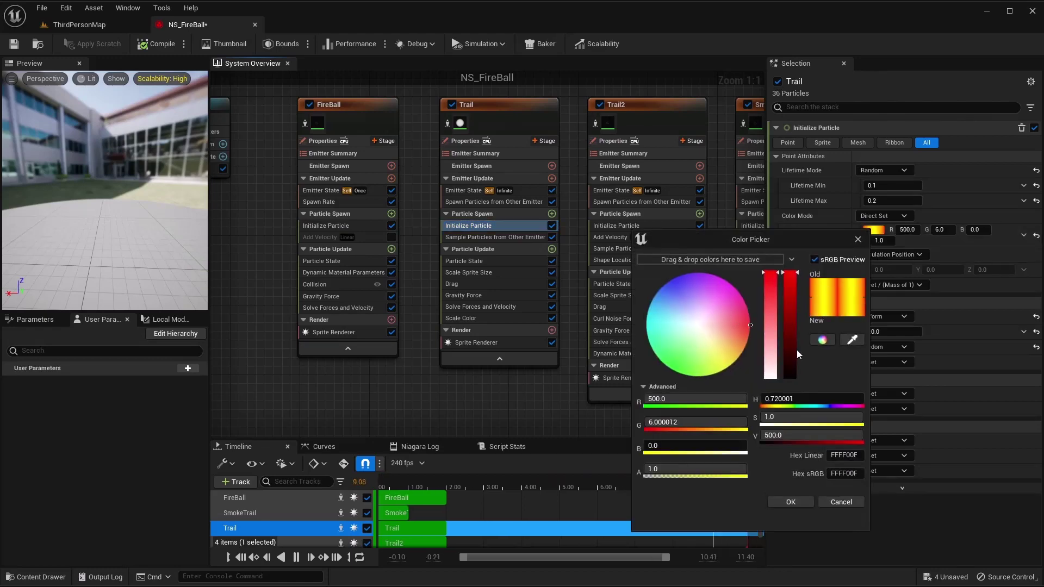
left_click_drag(689, 367, 676, 377)
left_click(789, 501)
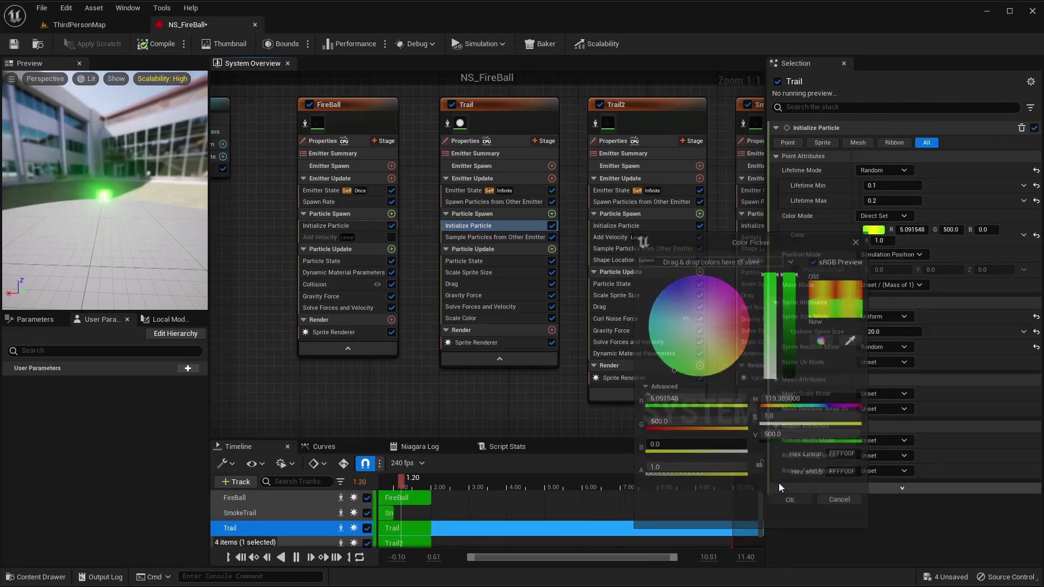
Change the Trail2 emitter's Initialize Particle Color to bright cyan with R 0, G 920.605896 and B 1000
left_click(635, 229)
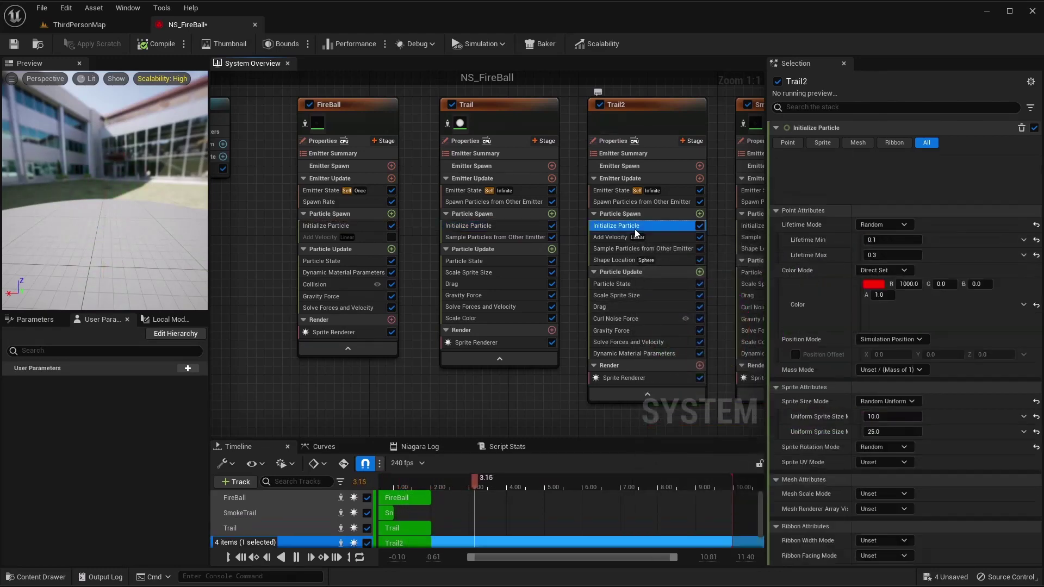
left_click(874, 231)
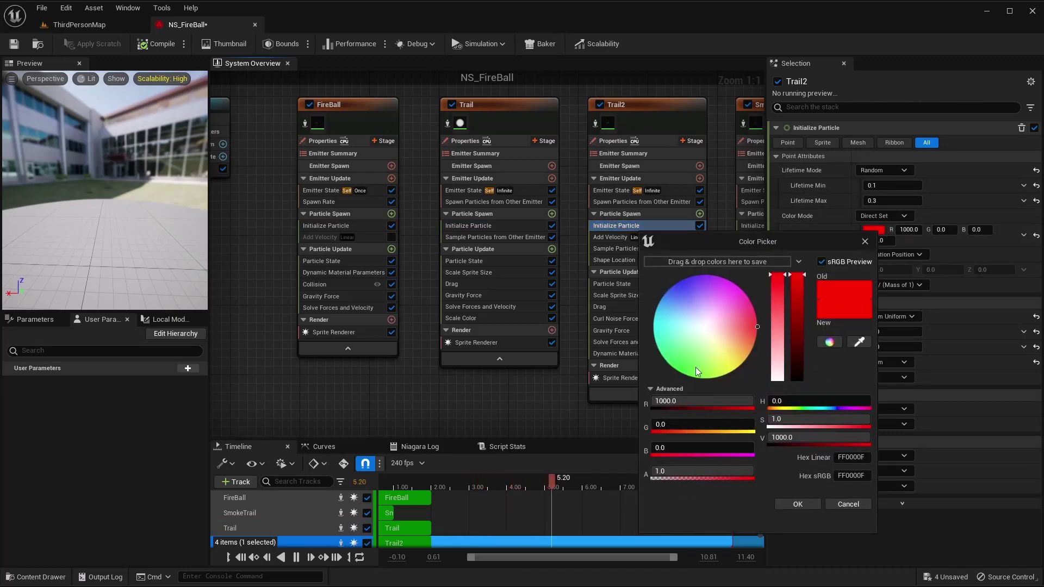
left_click(679, 373)
left_click(658, 325)
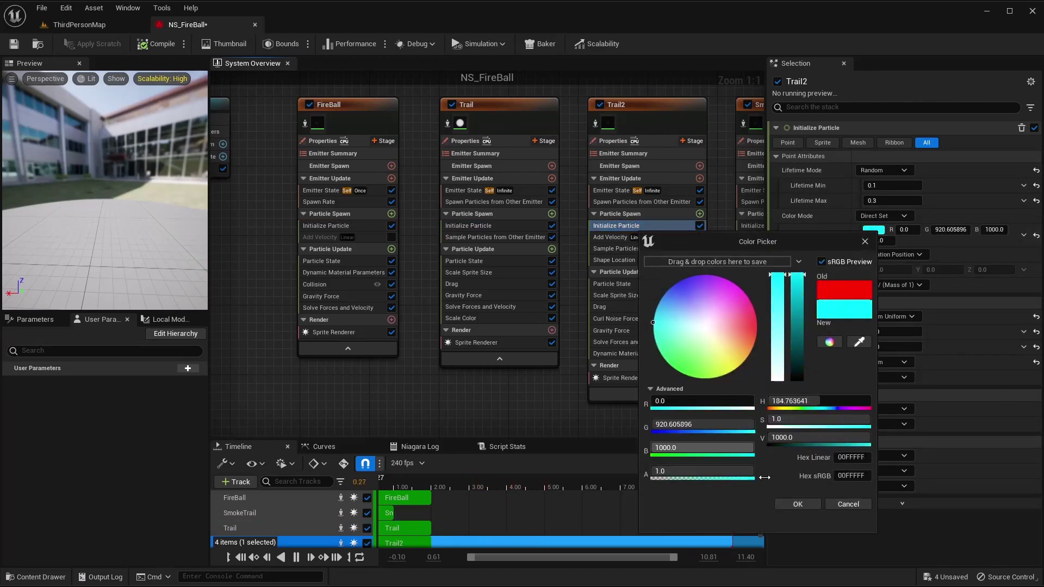
left_click(782, 503)
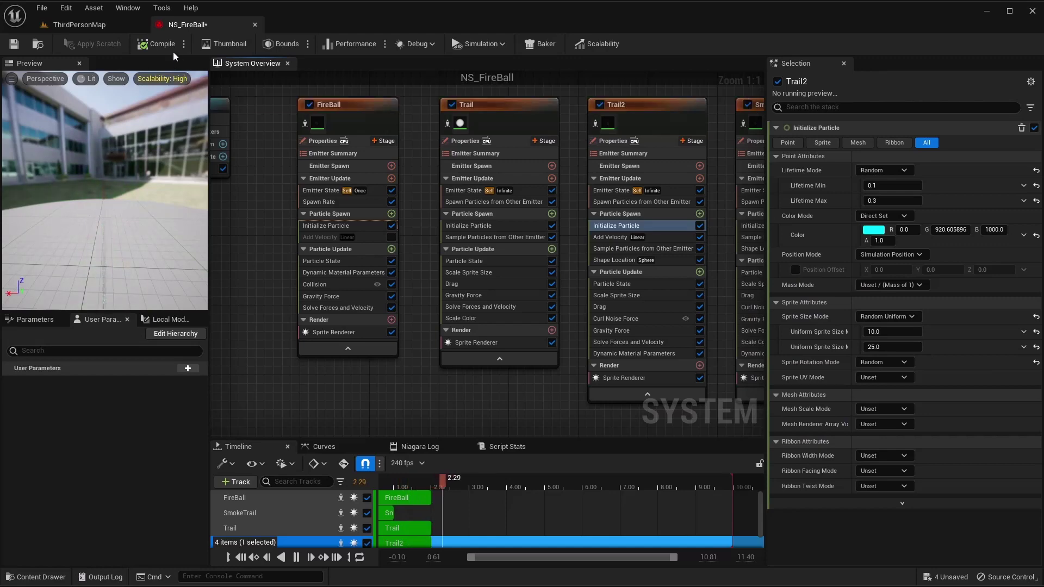
Play ThirdPersonMap and move the character near the fireball to check the green recoloring, then end the session
left_click(106, 28)
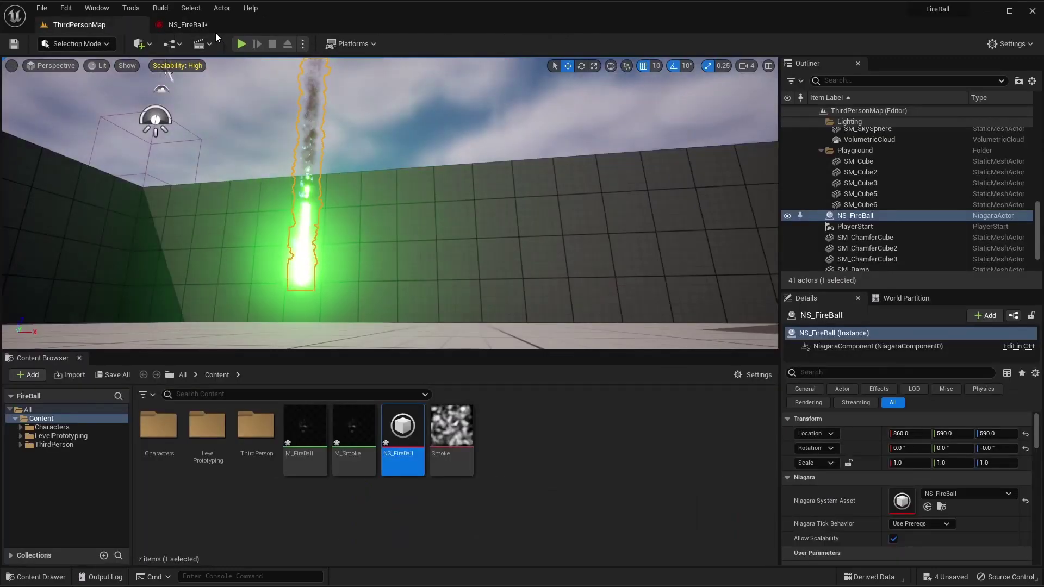
left_click(241, 44)
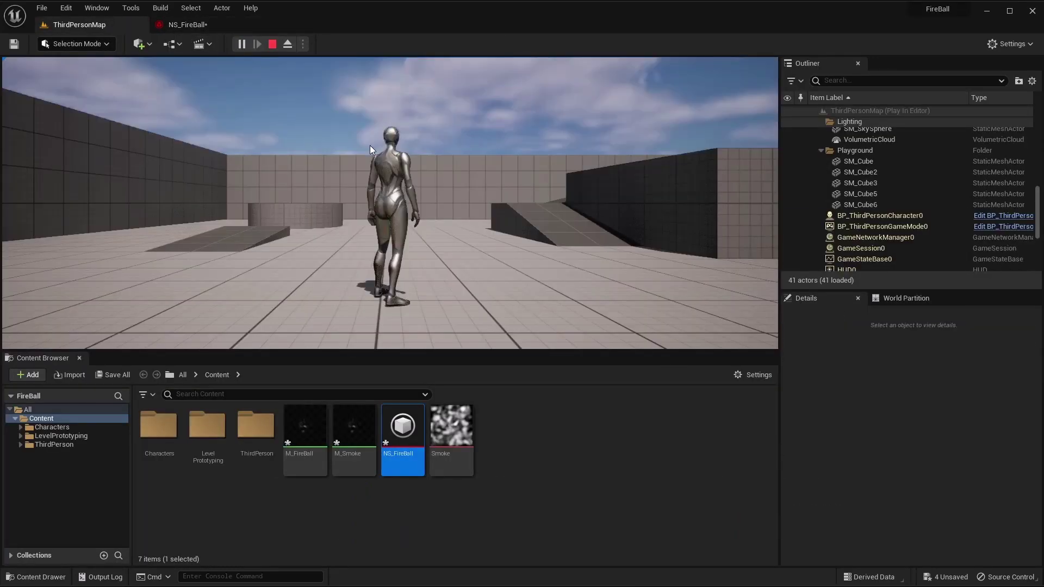
key("w")
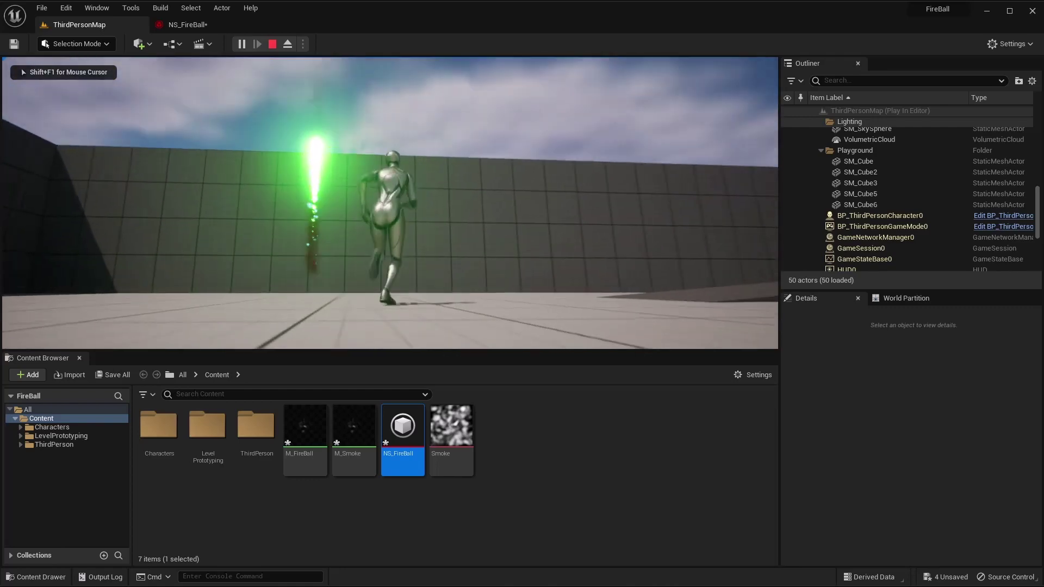
key("s")
key("a")
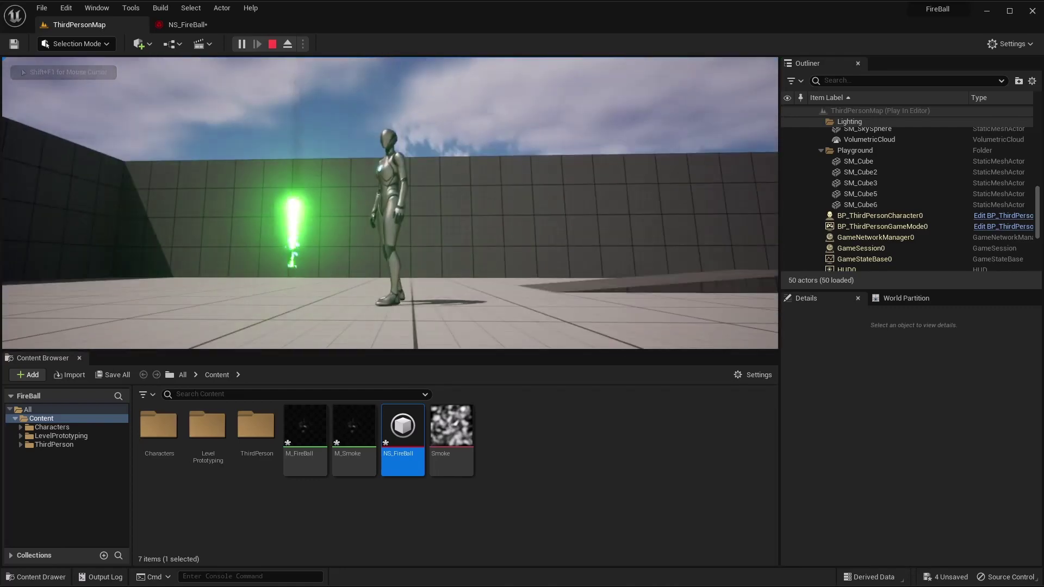
key("Escape")
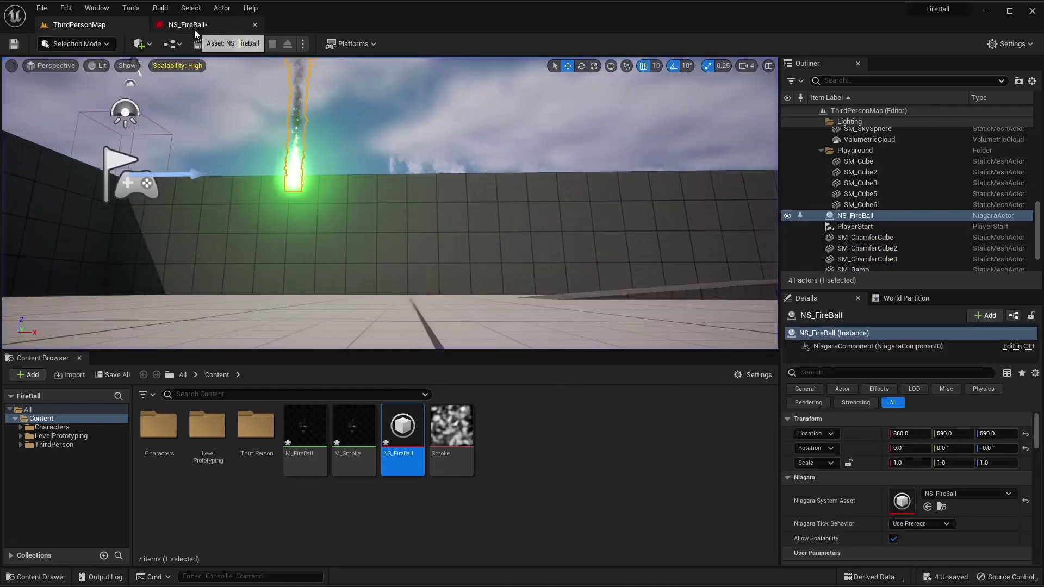
Undo the recent color changes to the FireBall, Trail and Trail2 emitters in NS_FireBall and check FireBall's Initialize Particle settings
left_click(187, 25)
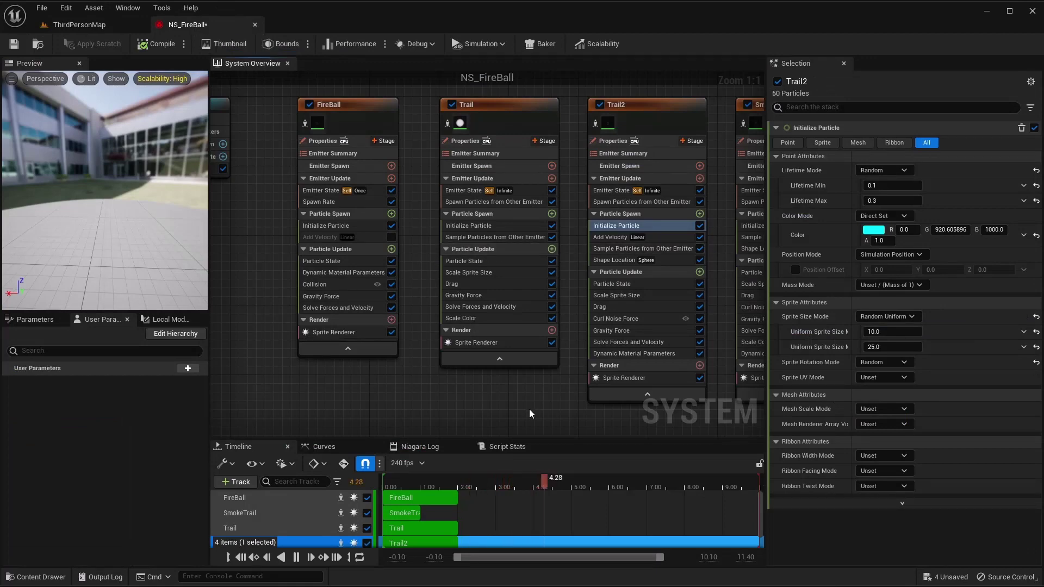
key("ctrl+z")
key("ctrl+z")
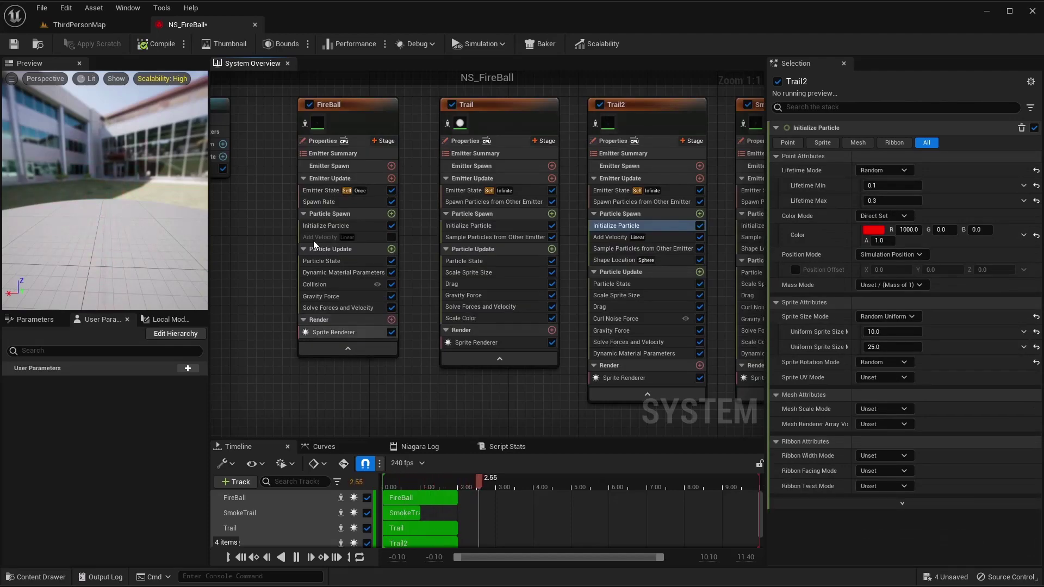
key("ctrl+z")
left_click(326, 226)
Set the Curl Noise Force's Noise Strength to 5000 in both the Trail2 and SmokeTrail emitters
right_click_drag(566, 412, 467, 396)
left_click(516, 303)
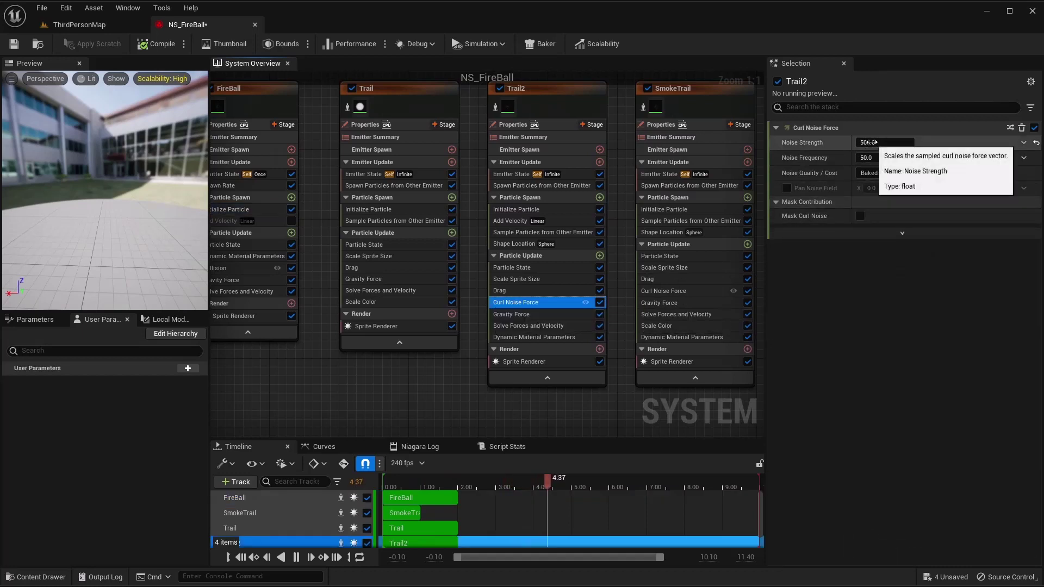
left_click(872, 142)
type("50")
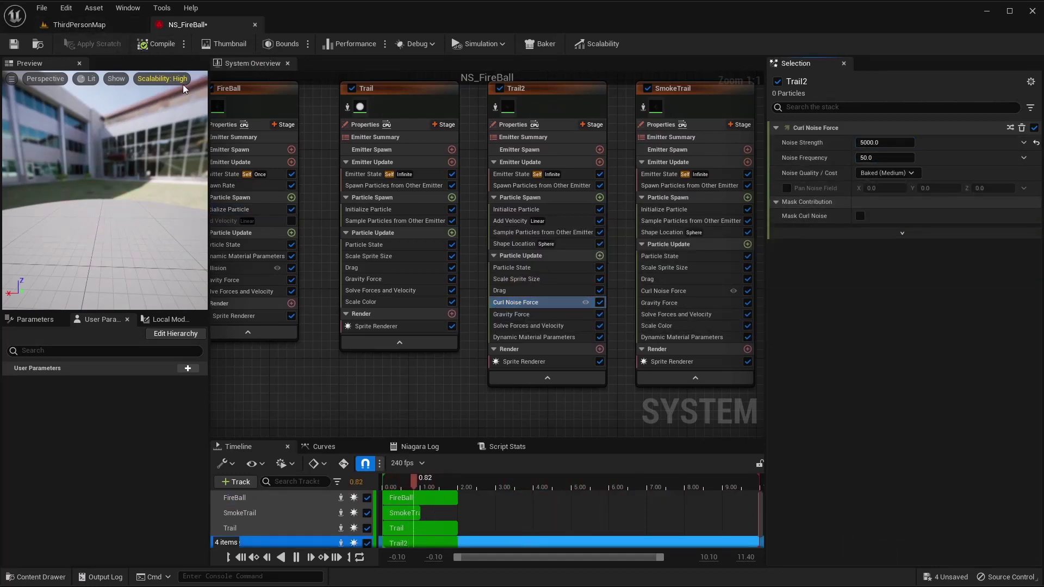
left_click(645, 292)
mouse_move(845, 175)
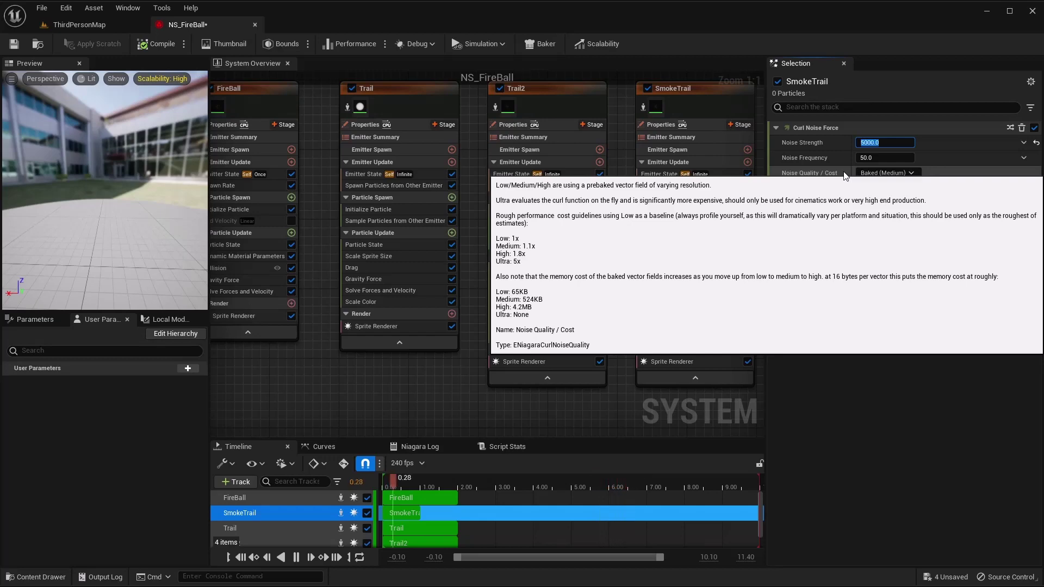
Test the stronger curl noise by playing ThirdPersonMap and watching the falling fireball, ending with the session stopped
left_click(106, 25)
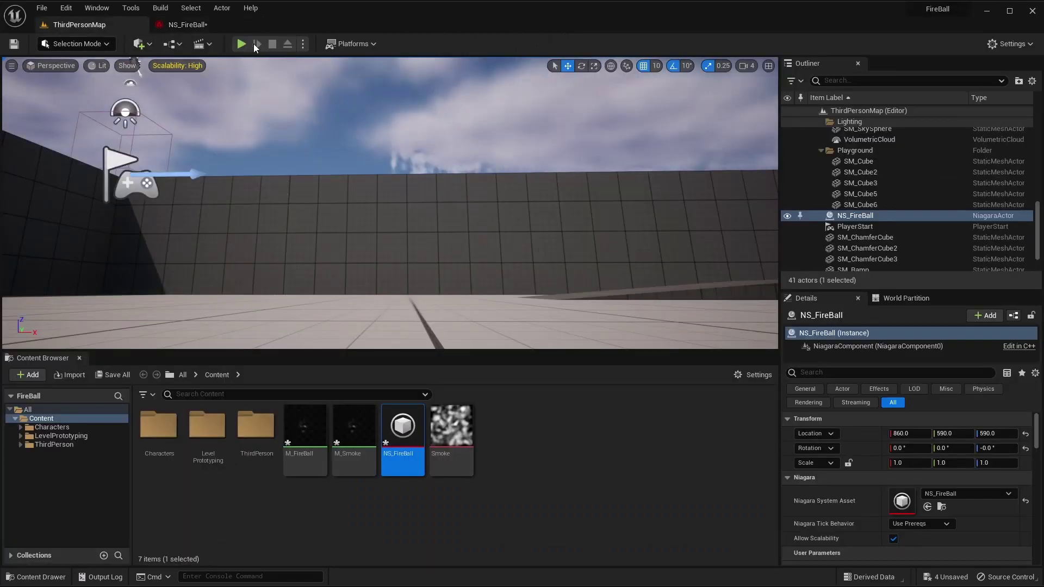
key("alt+p")
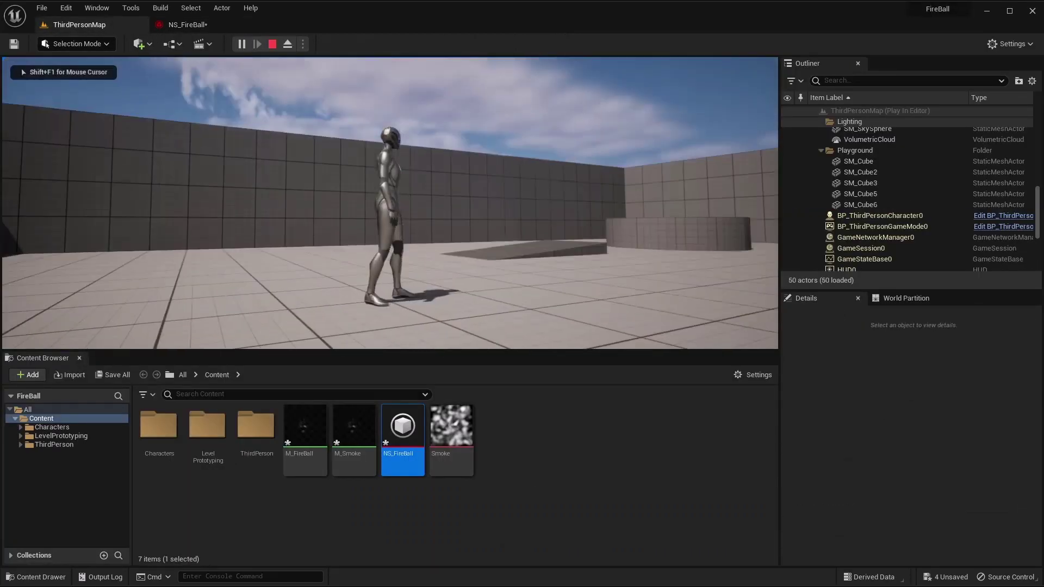
key("d")
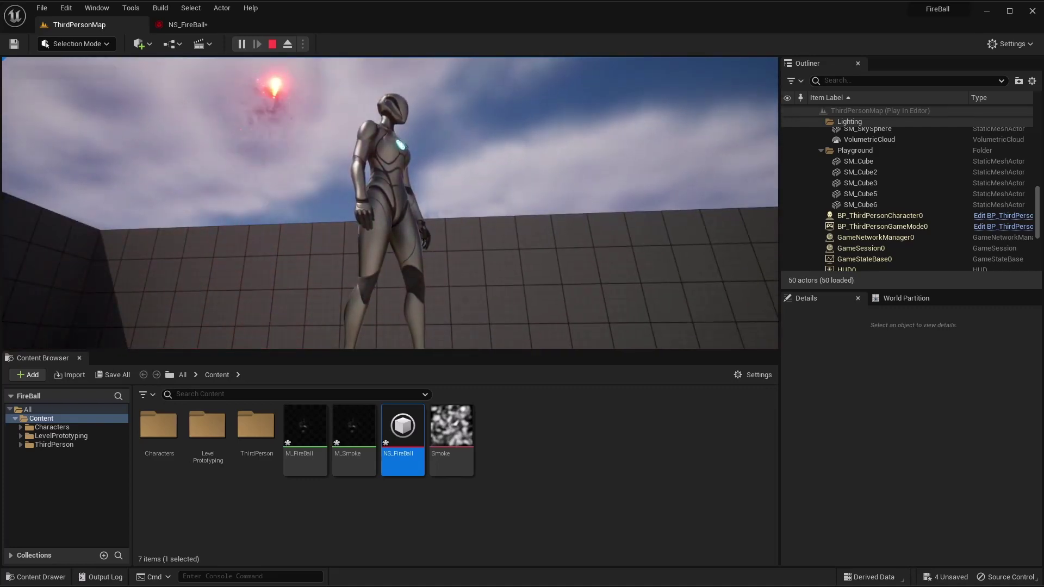
key("Escape")
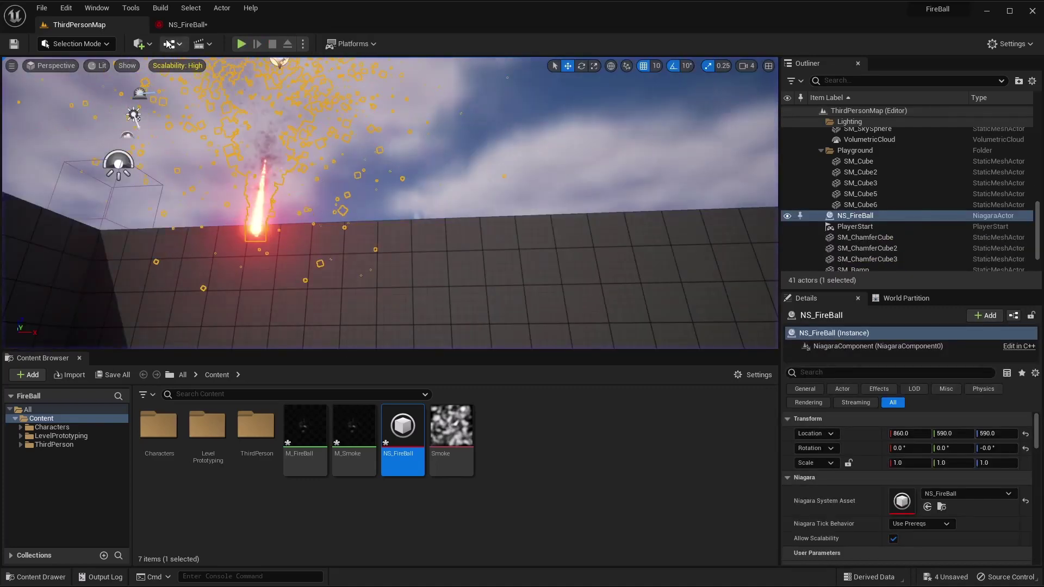
Undo the Noise Strength changes in the SmokeTrail and Trail2 Curl Noise Force modules of NS_FireBall
left_click(188, 25)
key("ctrl+z")
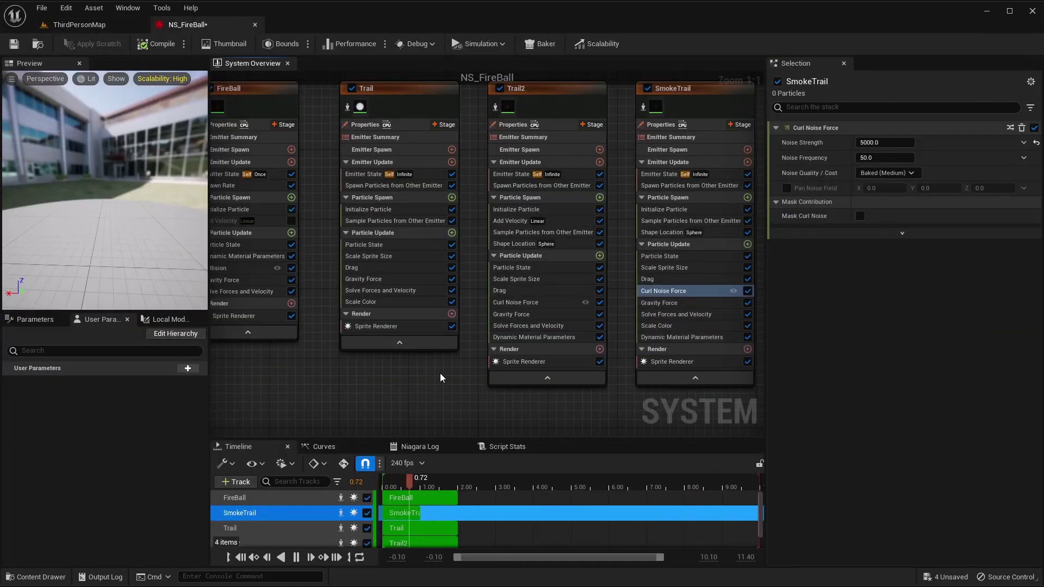
left_click(513, 302)
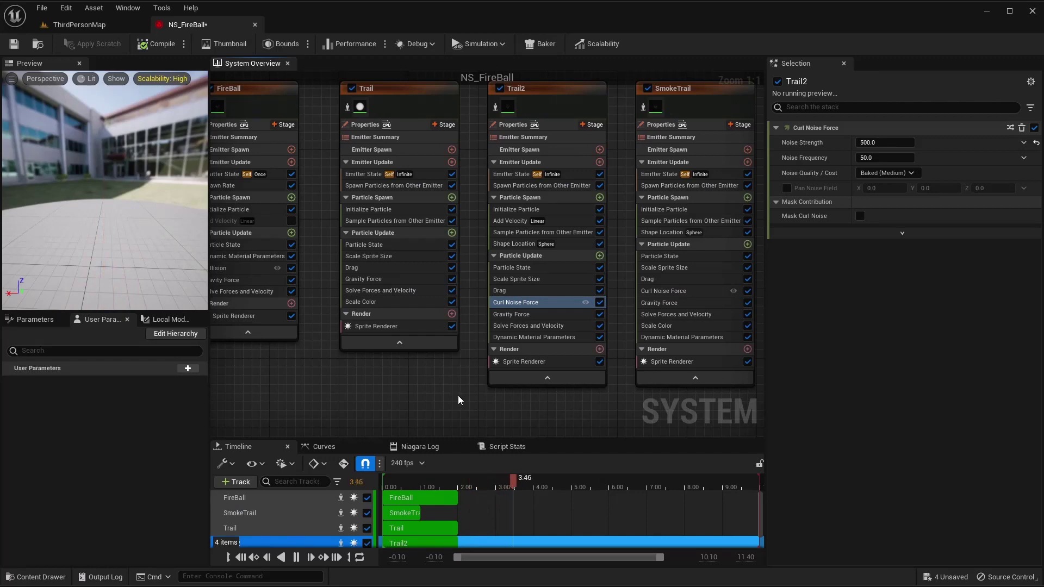
key("ctrl+z")
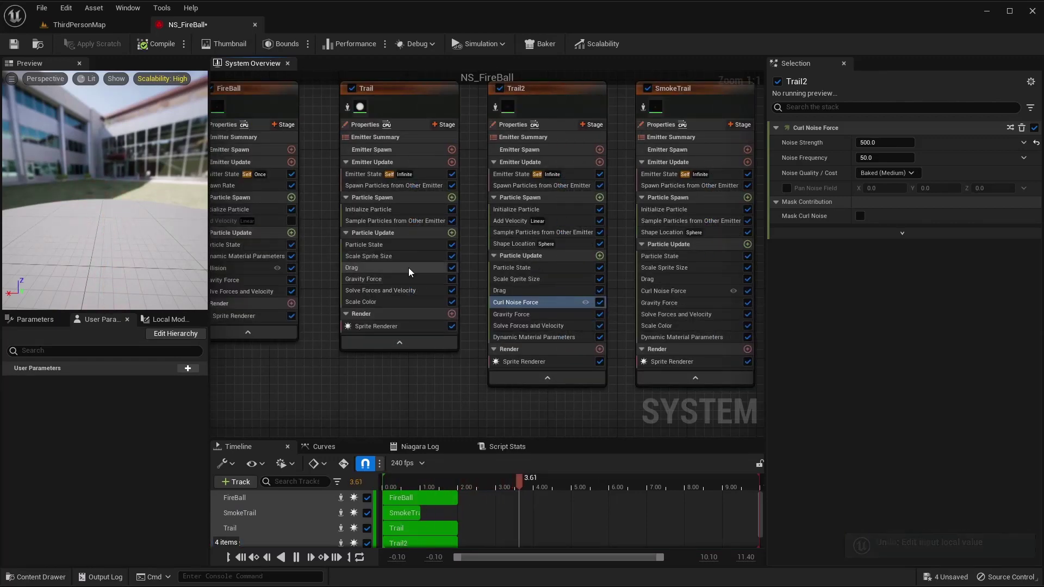
Set Lifetime Max to 0.4 in the SmokeTrail emitter's Initialize Particle module
left_click(524, 208)
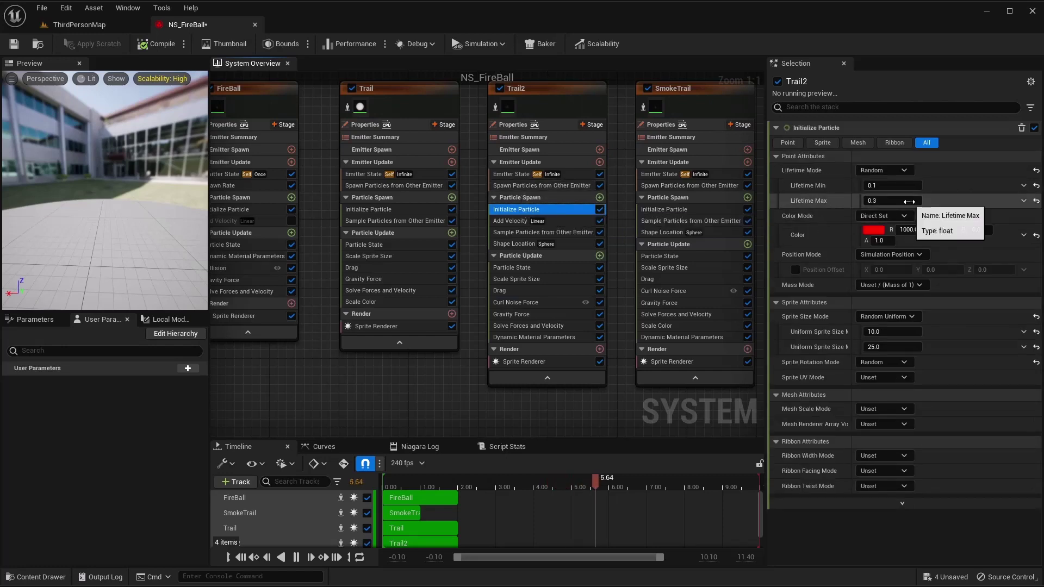
left_click(664, 209)
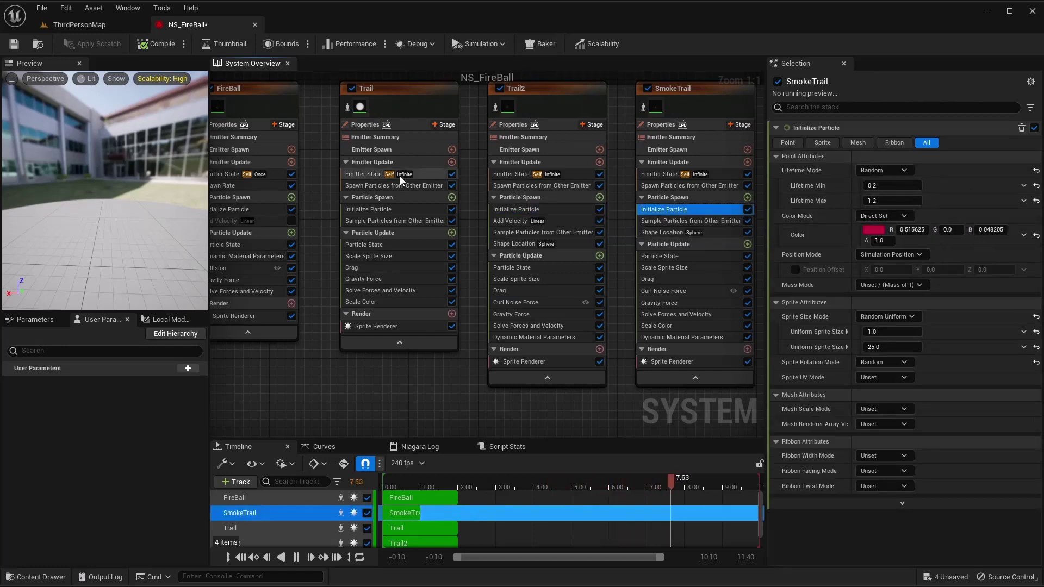
left_click(887, 201)
type("0.")
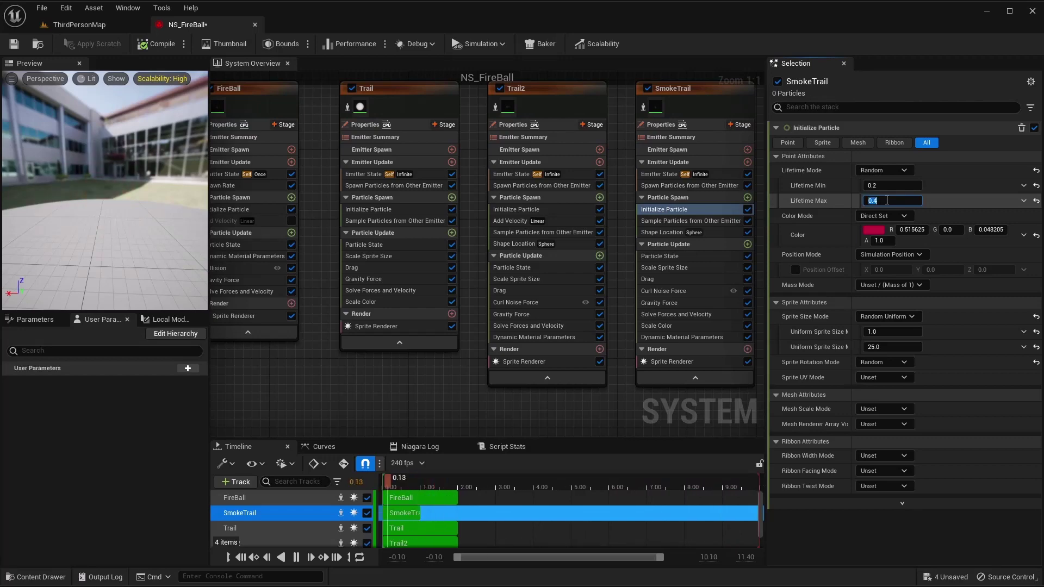
type("4")
key("Return")
Play ThirdPersonMap and move the character beside the fireball to check its smoke trail and its bounce on the floor
left_click(116, 31)
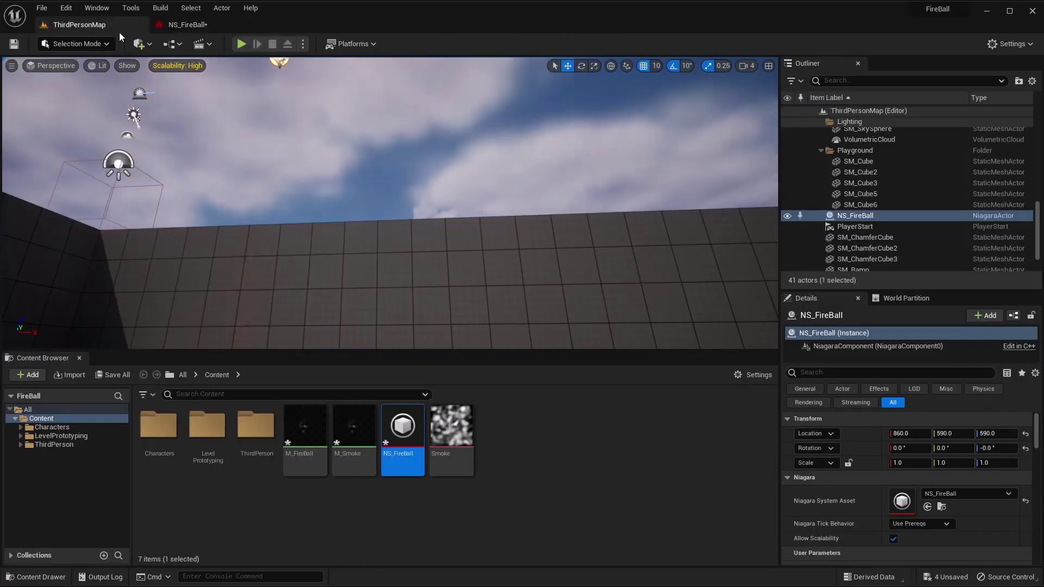
left_click(241, 43)
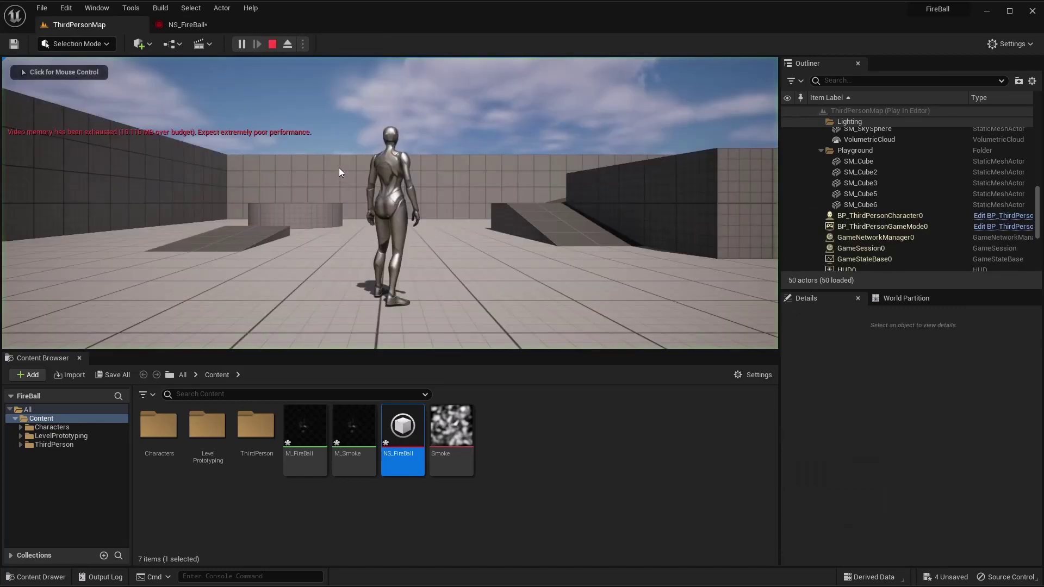
key("d")
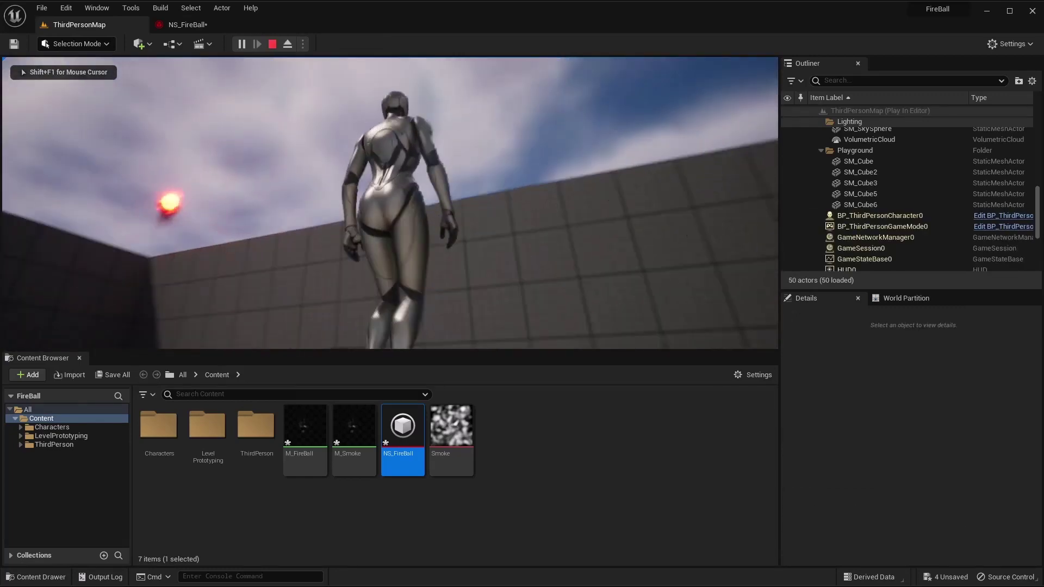
key("a")
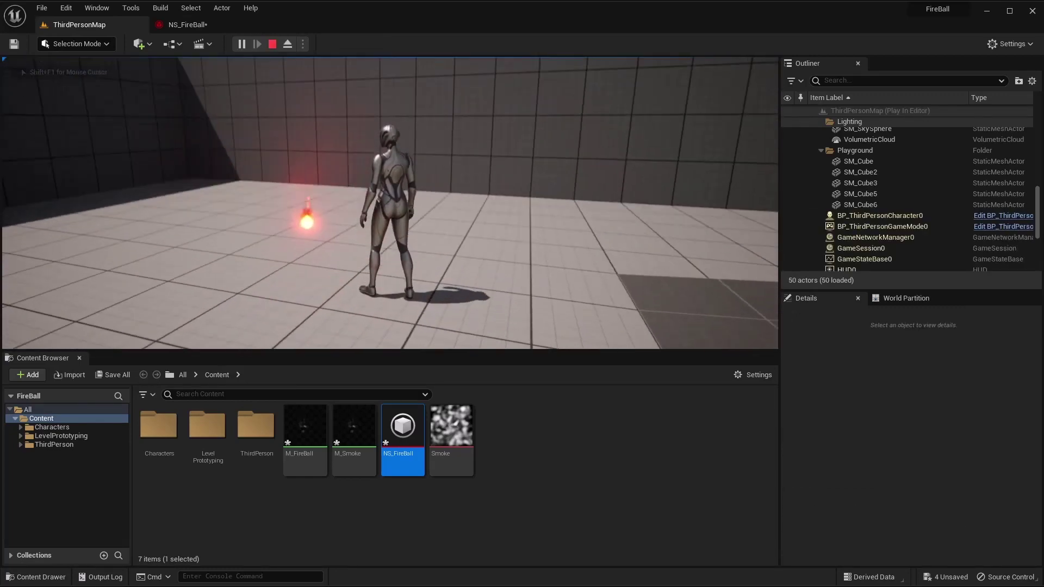
key("shift+F1")
Set Restitution to 1.0 again in the Collision module of NS_FireBall's FireBall emitter
left_click(189, 28)
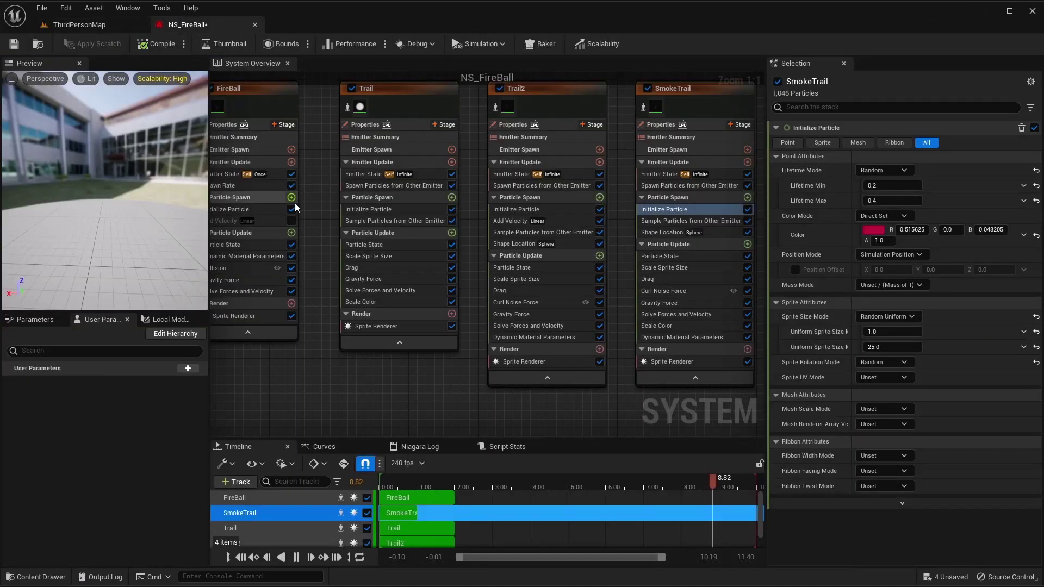
left_click(314, 269)
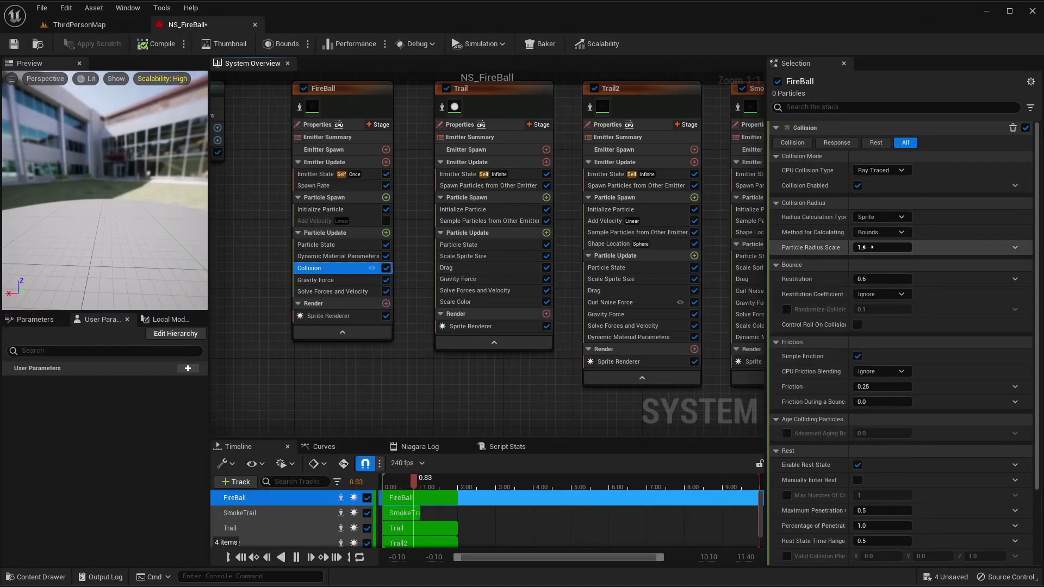
left_click(878, 277)
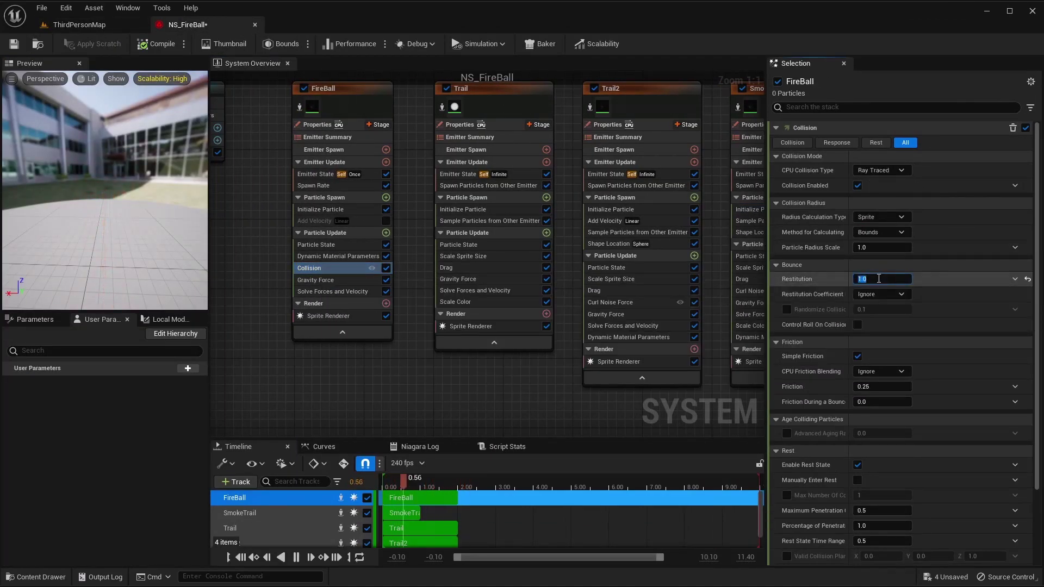
Play ThirdPersonMap and move the character around the fireball to check its bounce
left_click(97, 24)
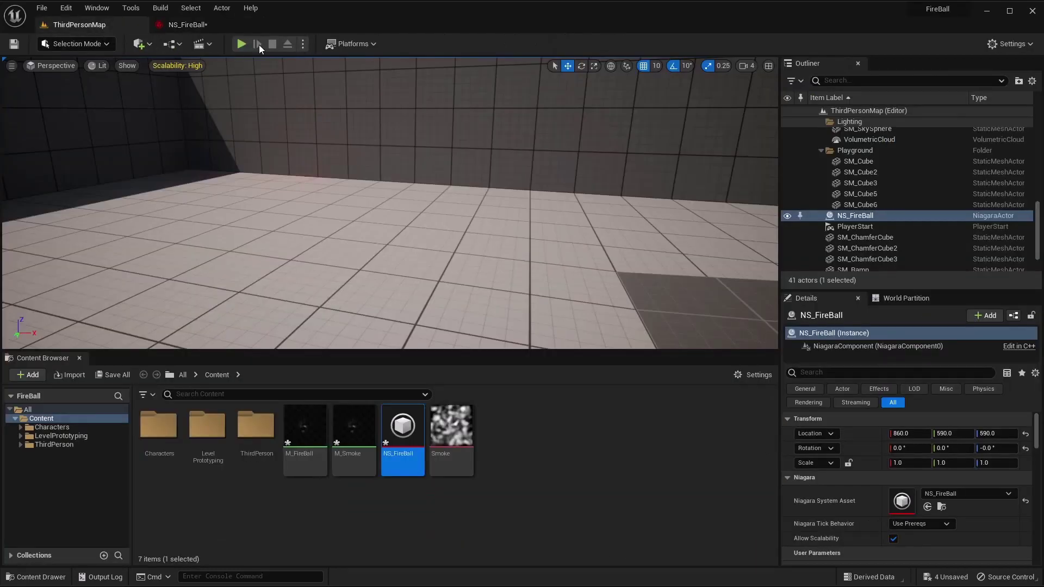
left_click(243, 45)
left_click(421, 120)
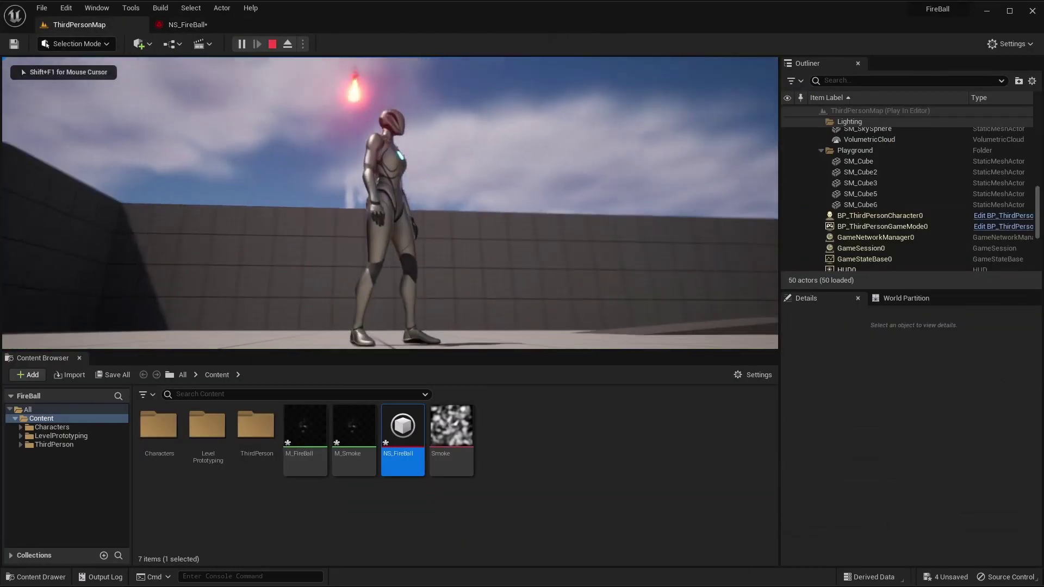
key("d")
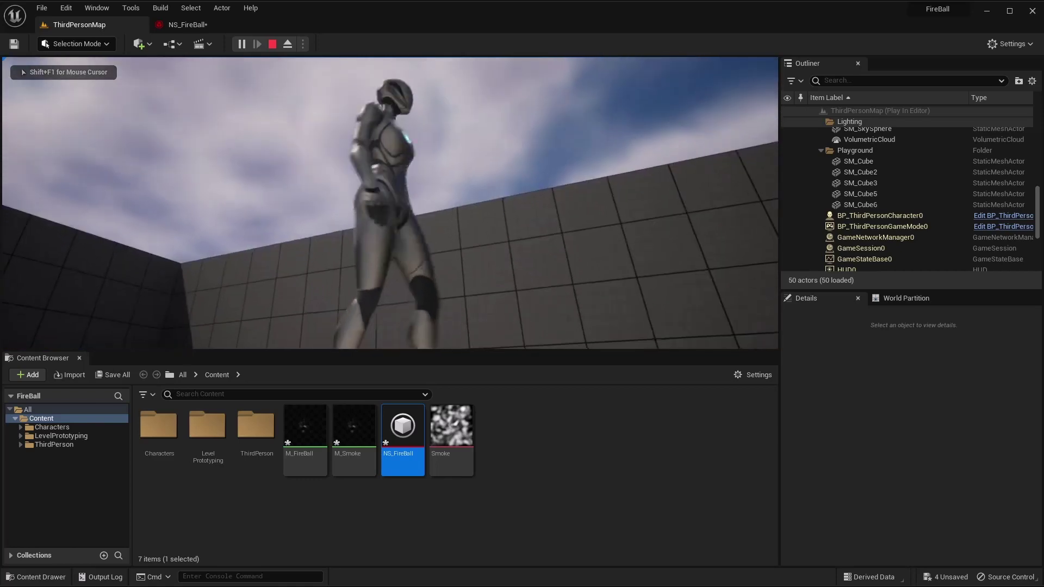
key("s")
key("d")
key("w")
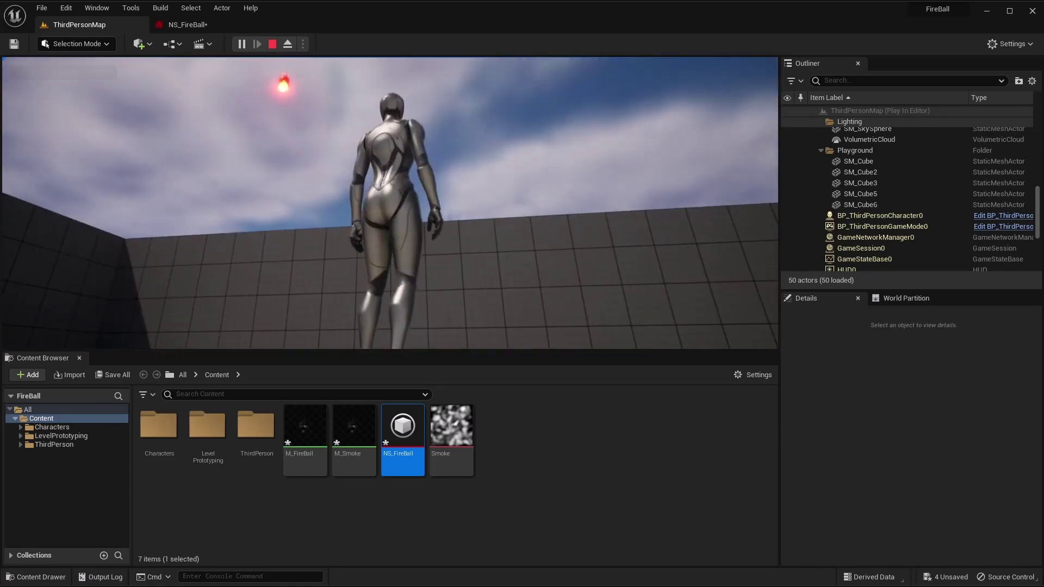
key("Escape")
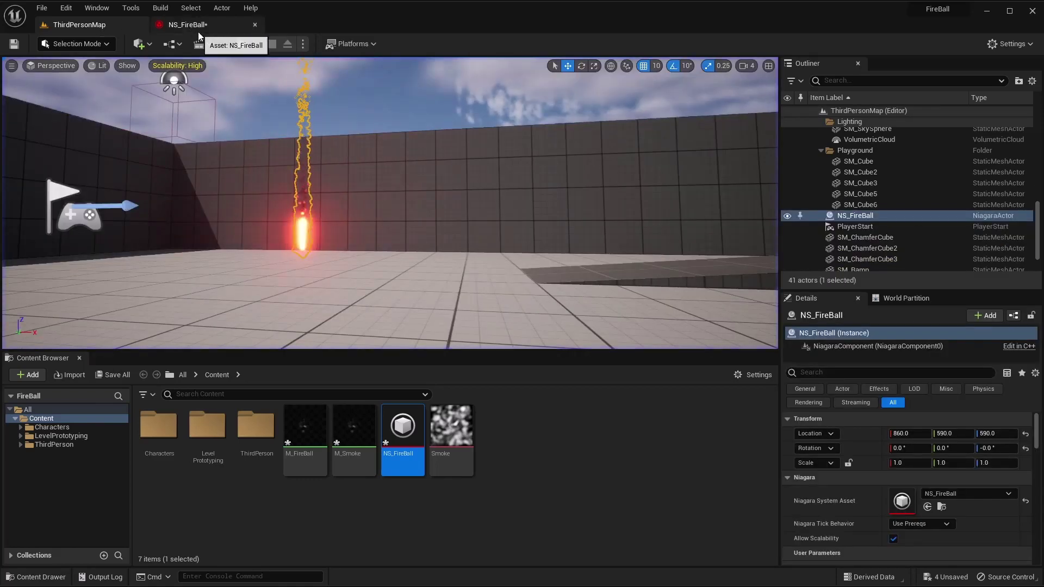
Set Restitution to 0.6 in the Collision module of NS_FireBall's FireBall emitter
left_click(195, 26)
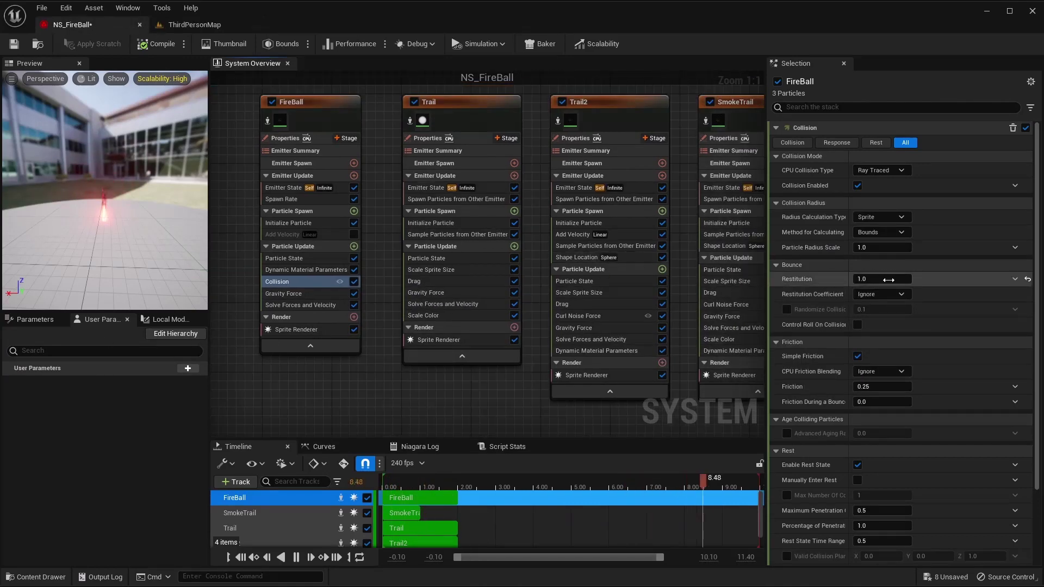
left_click(889, 279)
type("0.6")
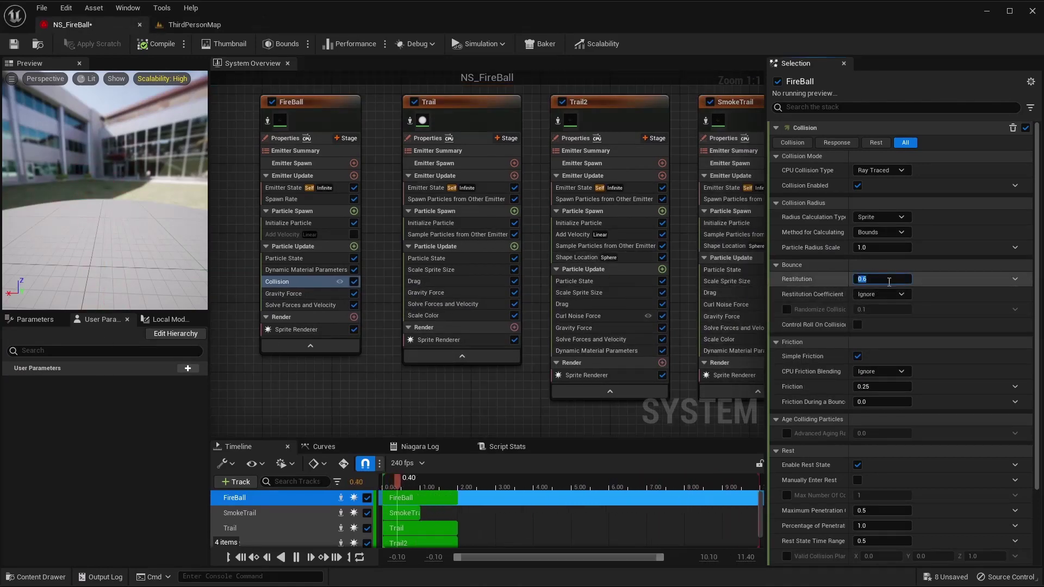
key("Return")
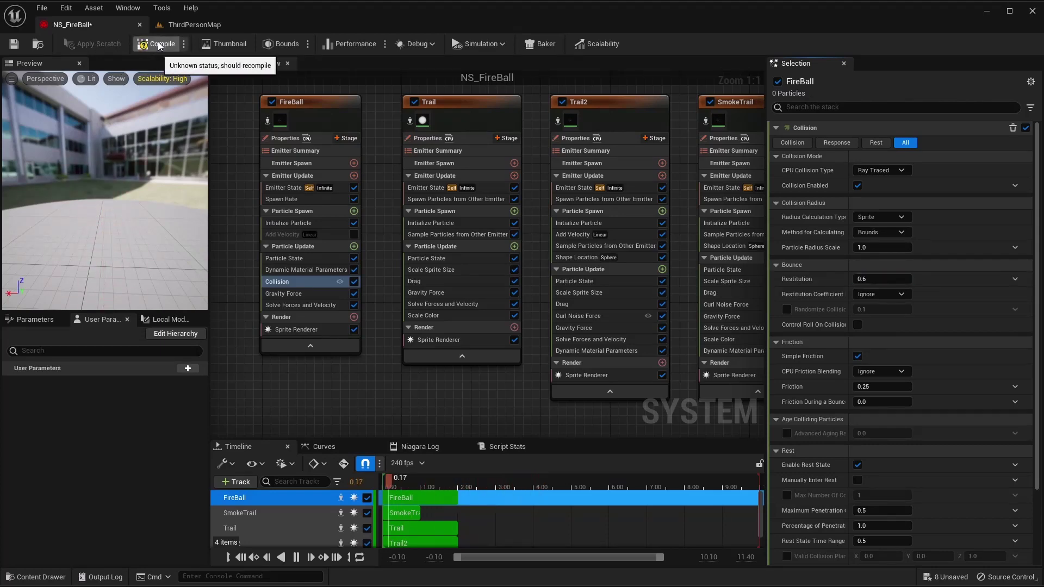
Play ThirdPersonMap in a preview window and move the character among the fireballs to check how they bounce
left_click(181, 26)
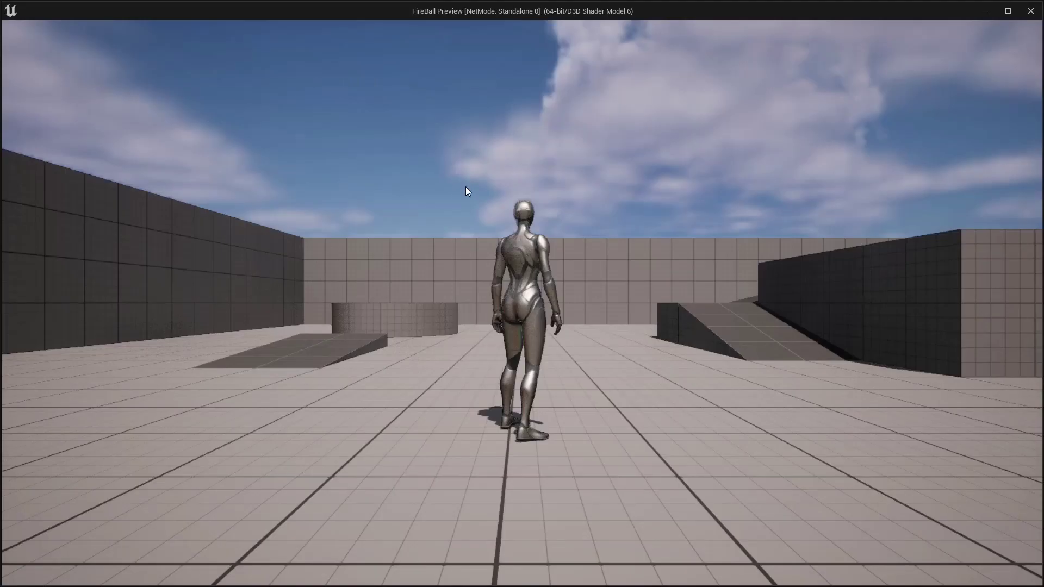
left_click(465, 187)
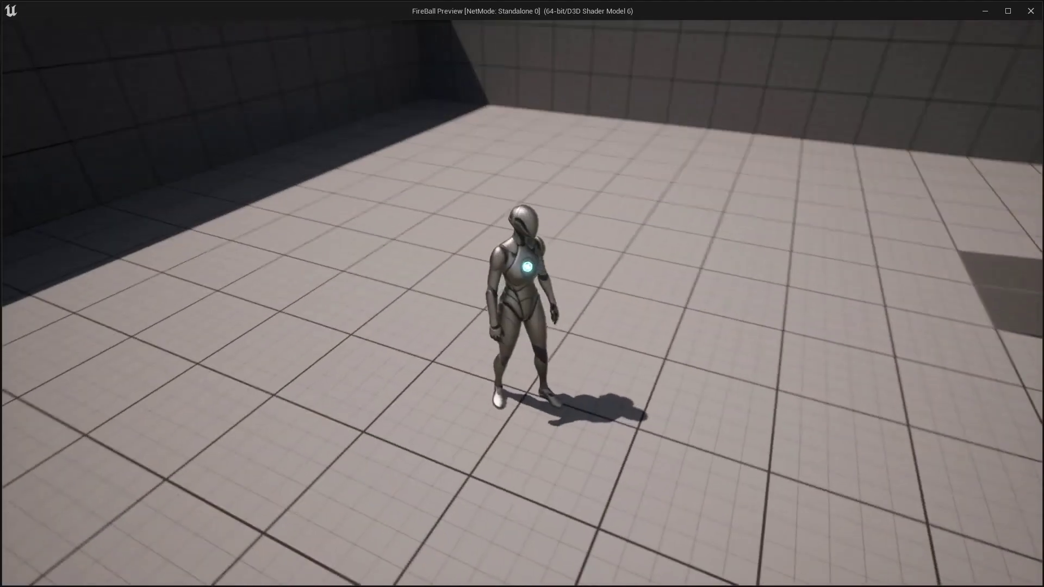
key("w")
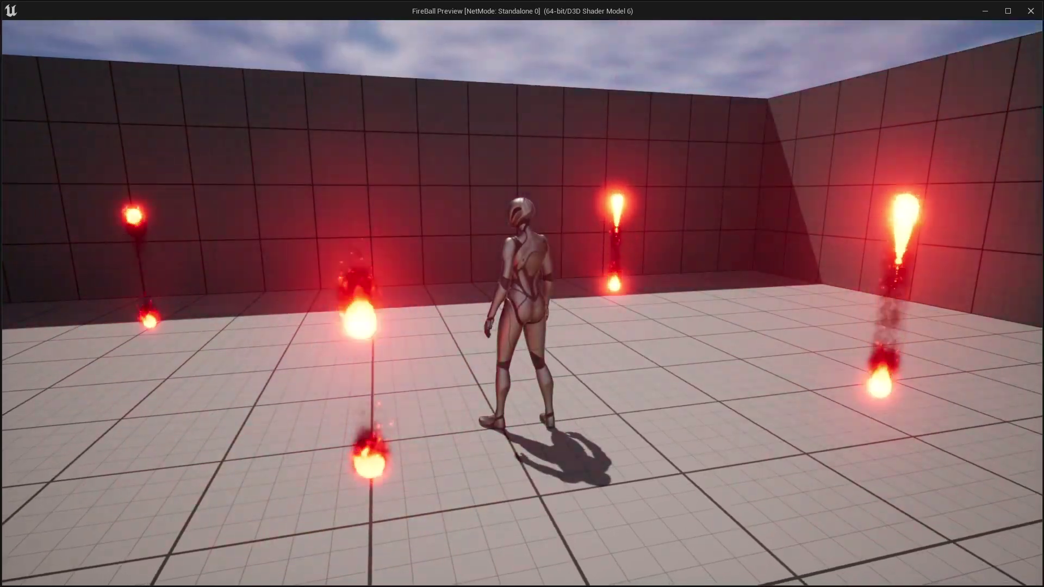
key("s")
key("s")
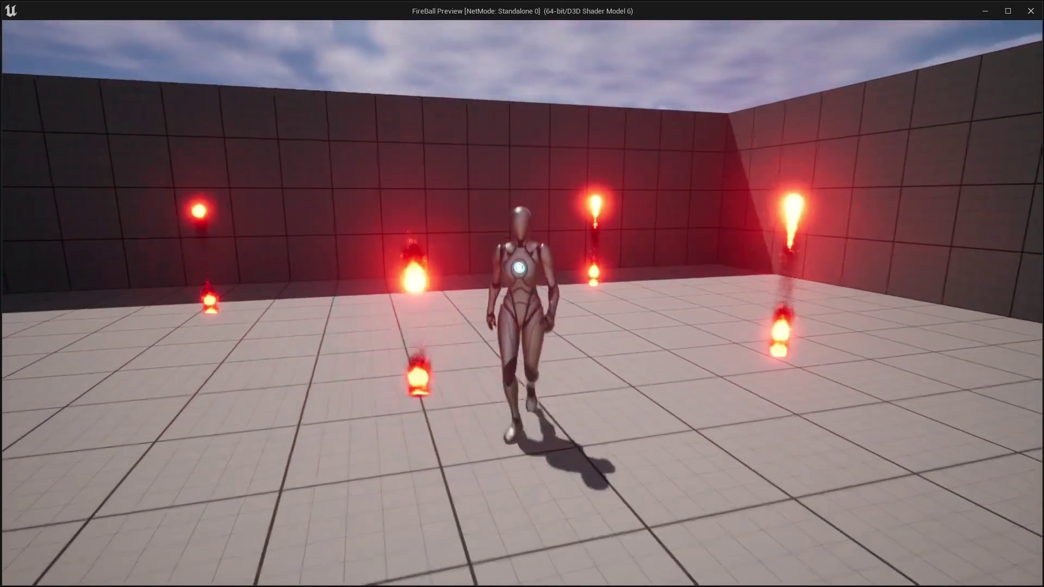
key("Escape")
Move the Collision module below Gravity Force, directly above Solve Forces and Velocity, in NS_FireBall's FireBall emitter
left_click(96, 25)
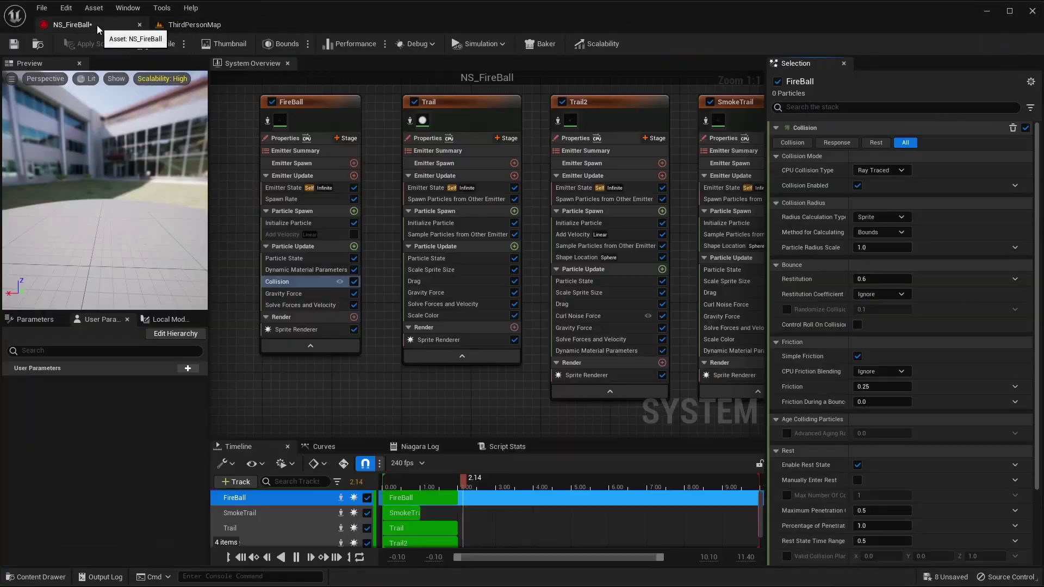
mouse_move(291, 283)
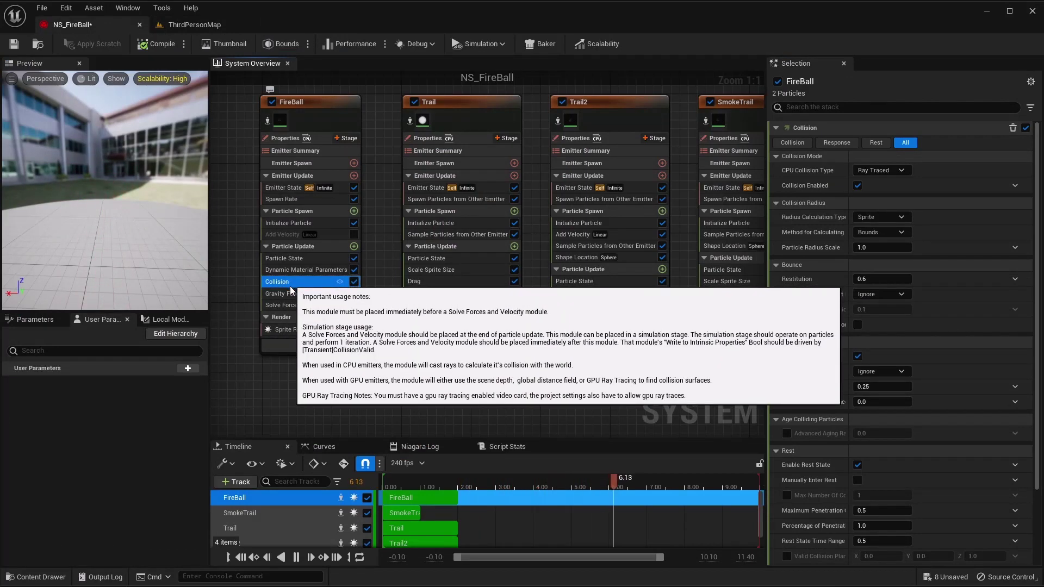
left_click_drag(291, 283, 292, 302)
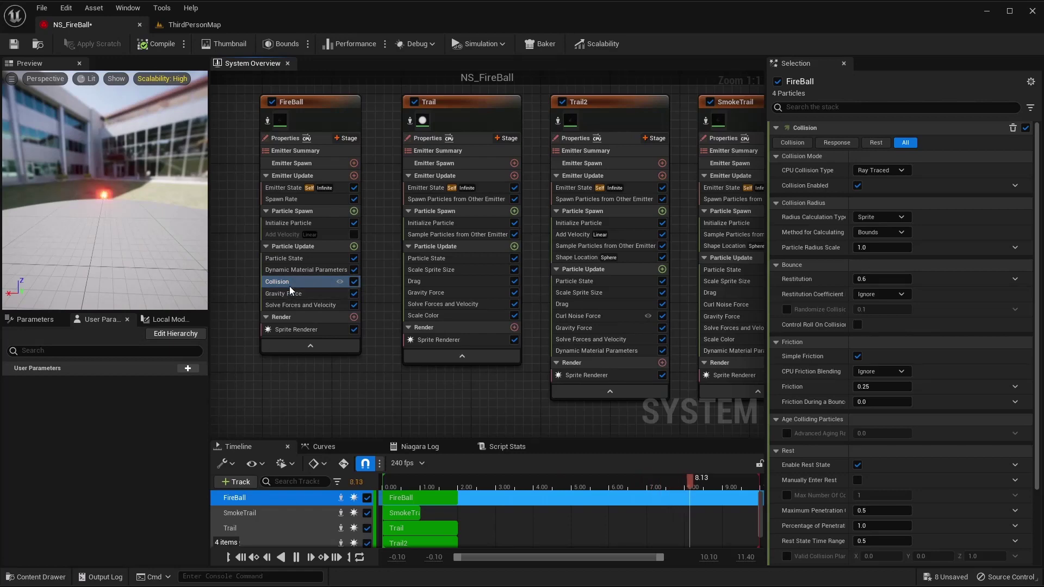
left_click_drag(290, 303, 297, 308)
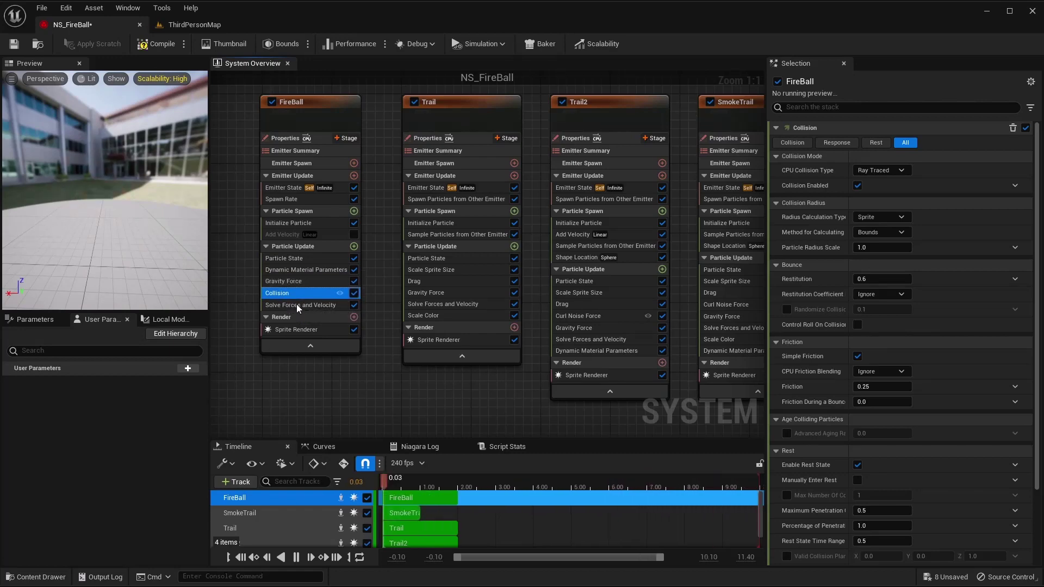
Play ThirdPersonMap again and walk around the fireballs to check their bounce with the reordered Collision module
left_click(188, 24)
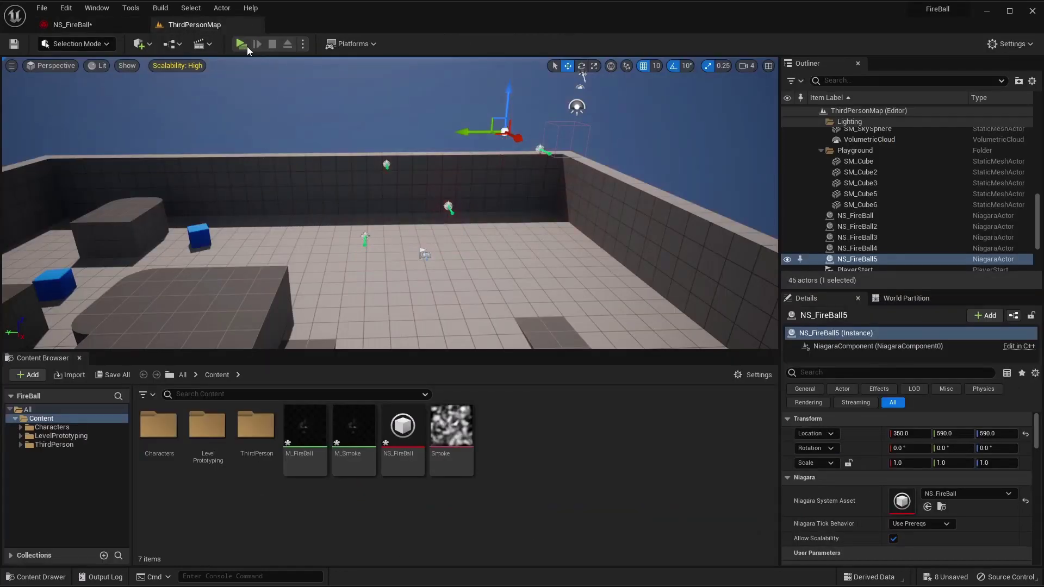
left_click(240, 43)
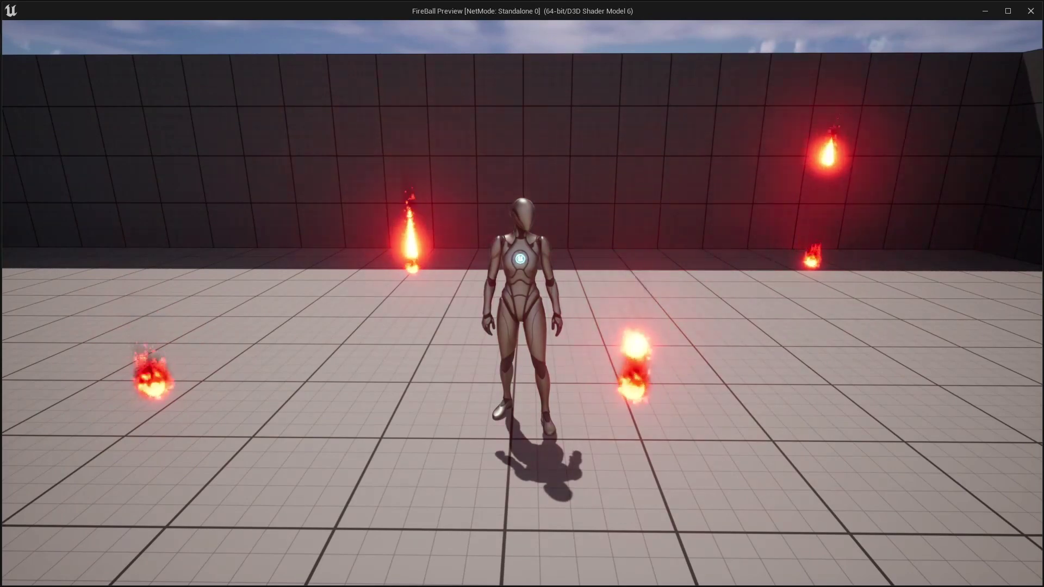
key("s")
key("a")
key("a")
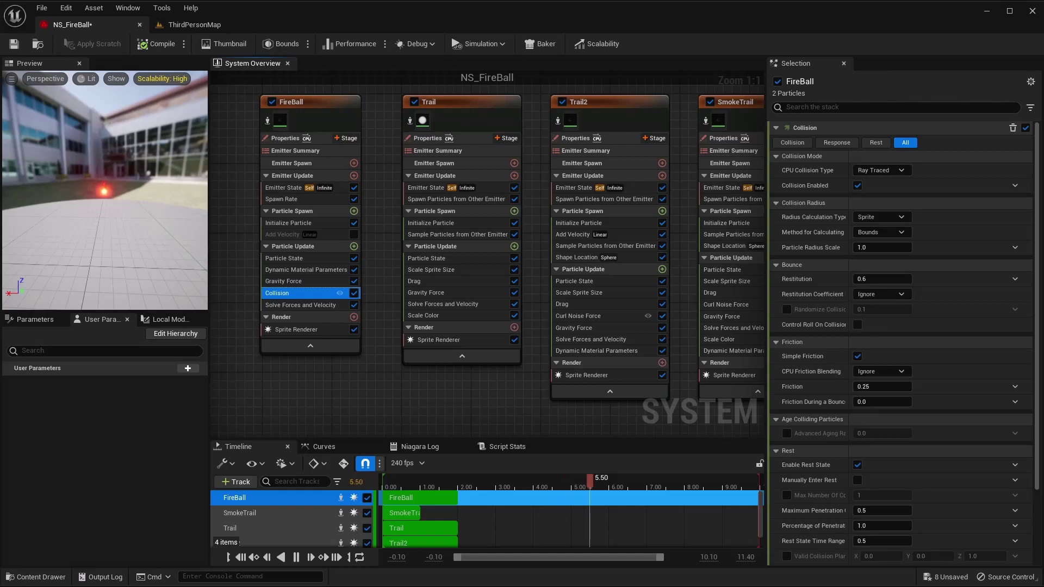
Add a Light Renderer to the Render section of NS_FireBall's Trail emitter
right_click_drag(489, 387, 452, 410)
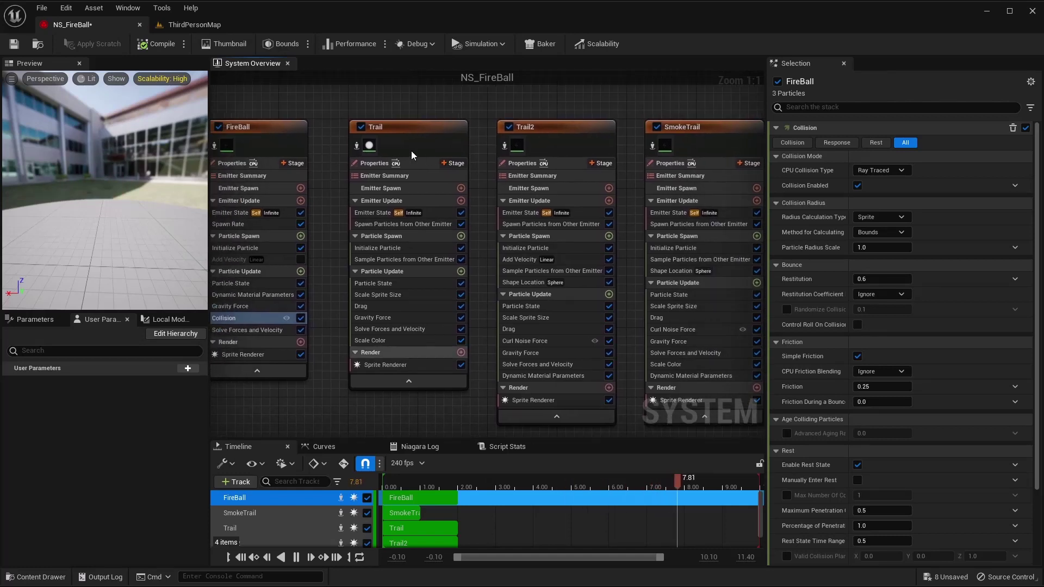
left_click(391, 126)
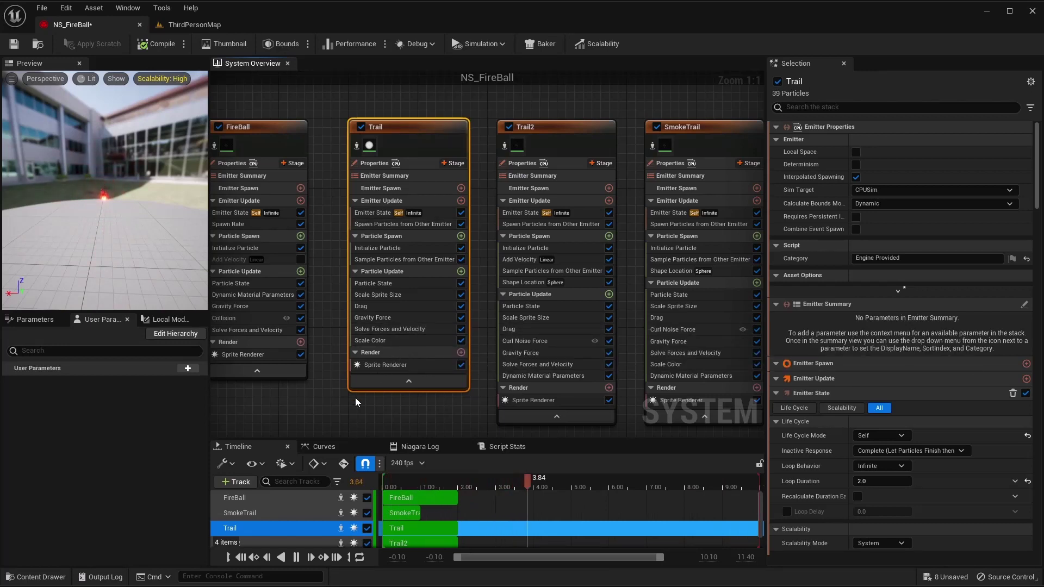
left_click(461, 353)
type("Light")
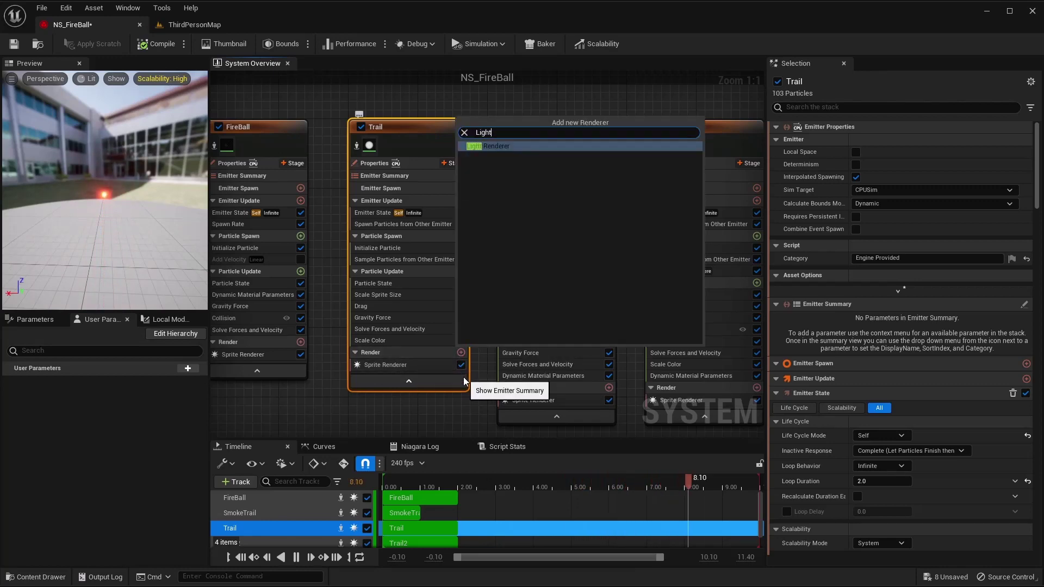
left_click(501, 147)
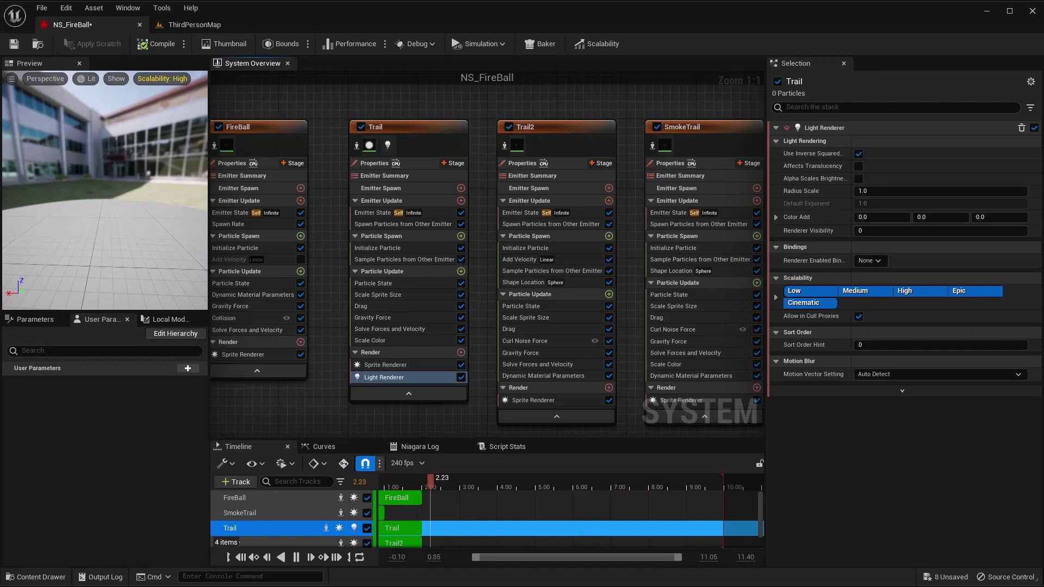
Set the X component of Color Add to 500 in the Trail emitter's Light Renderer
left_click(384, 247)
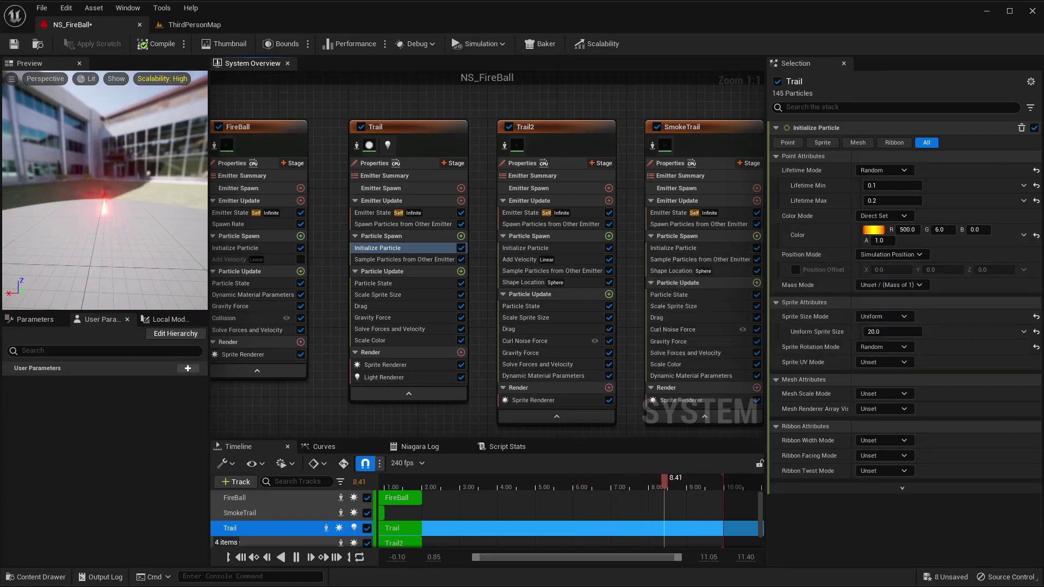
left_click(422, 375)
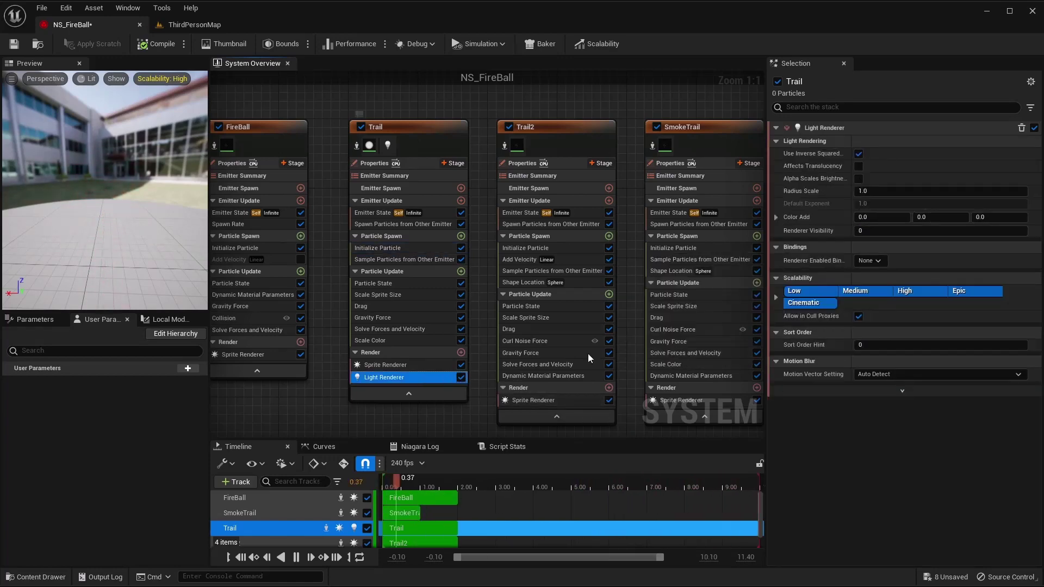
left_click(881, 217)
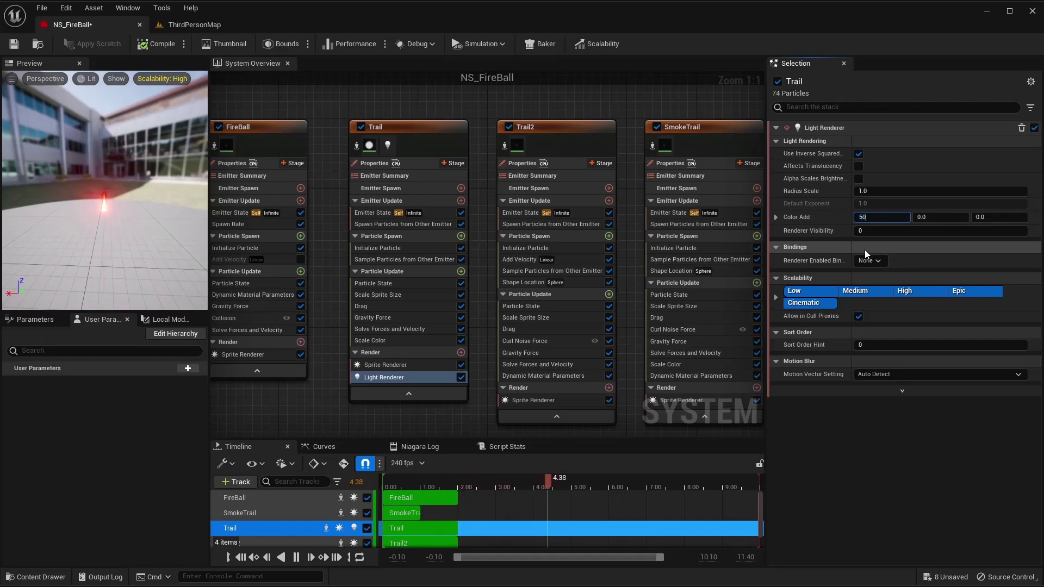
type("500")
key("Return")
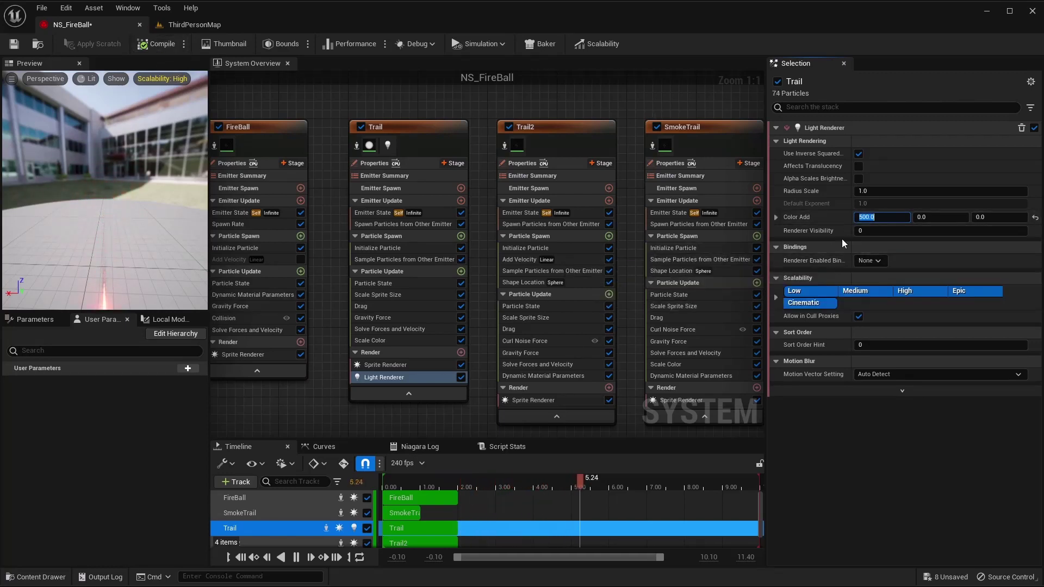
left_click(780, 218)
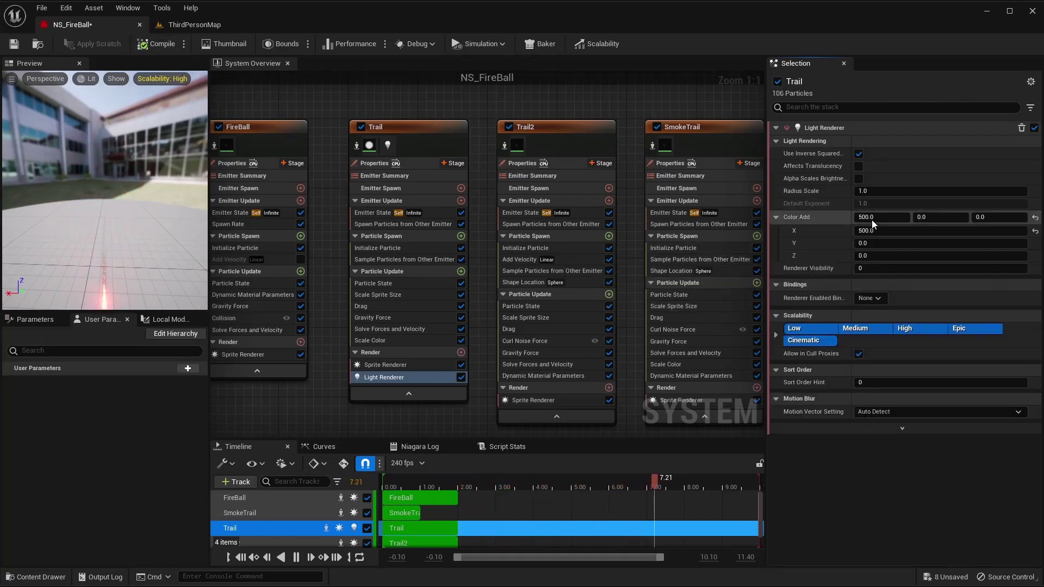
Review the Trail emitter's Initialize Particle and Scale Color modules, and set its Light Renderer's Radius Scale to 2.0
left_click(373, 247)
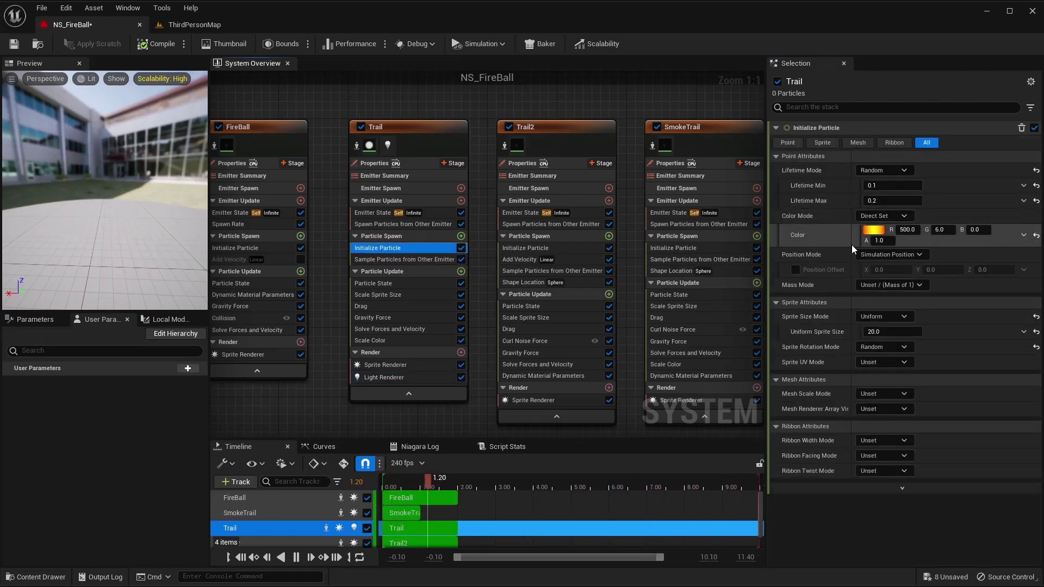
left_click(380, 341)
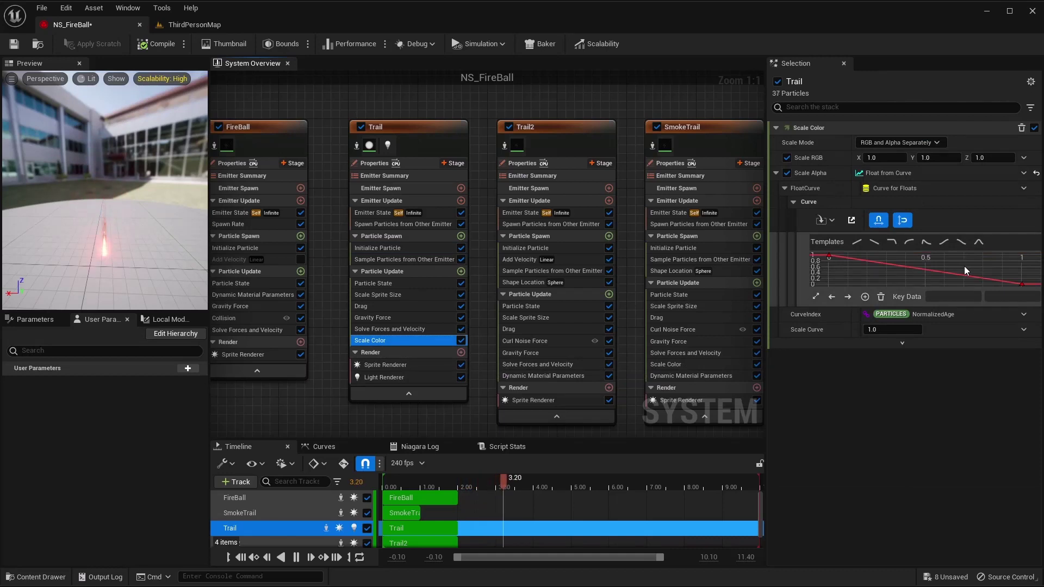
left_click(548, 400)
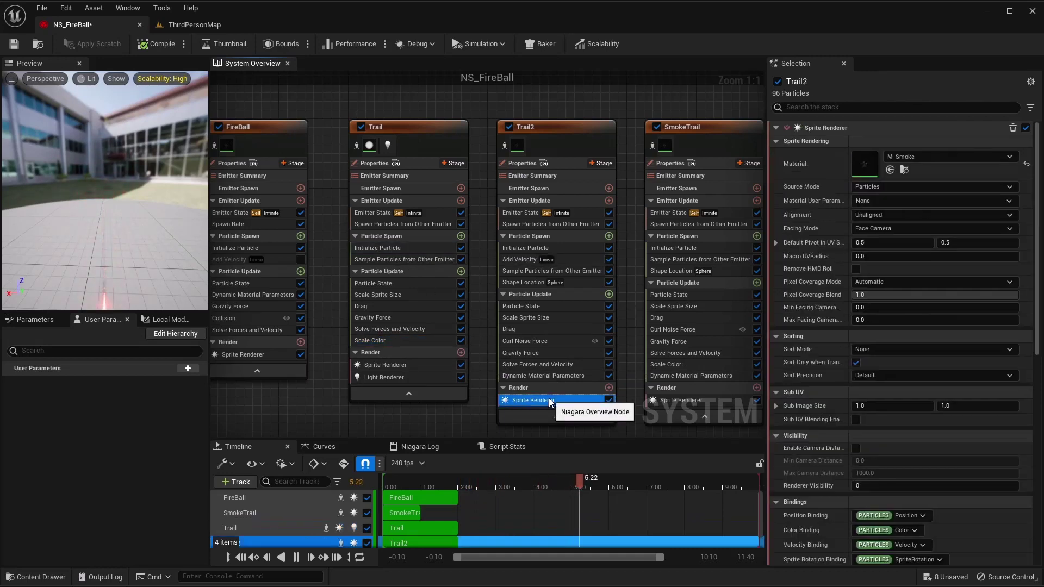
left_click(397, 376)
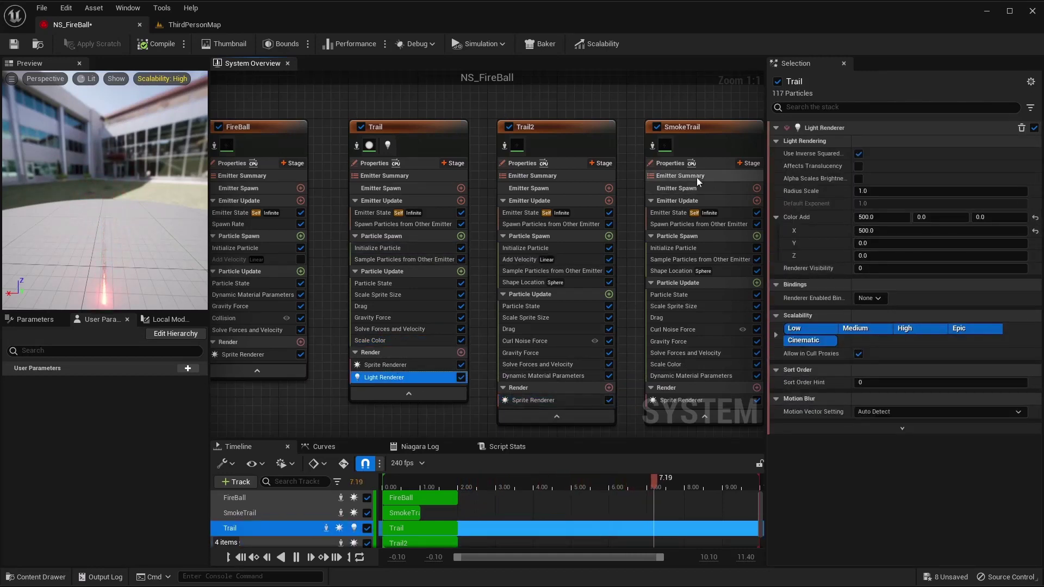
left_click(871, 191)
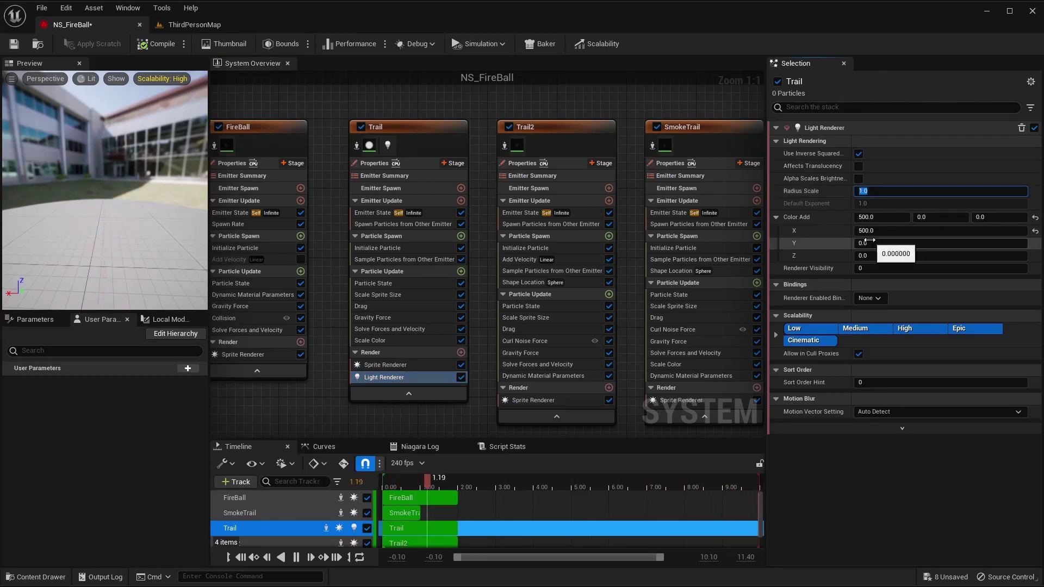
type("2")
key("Return")
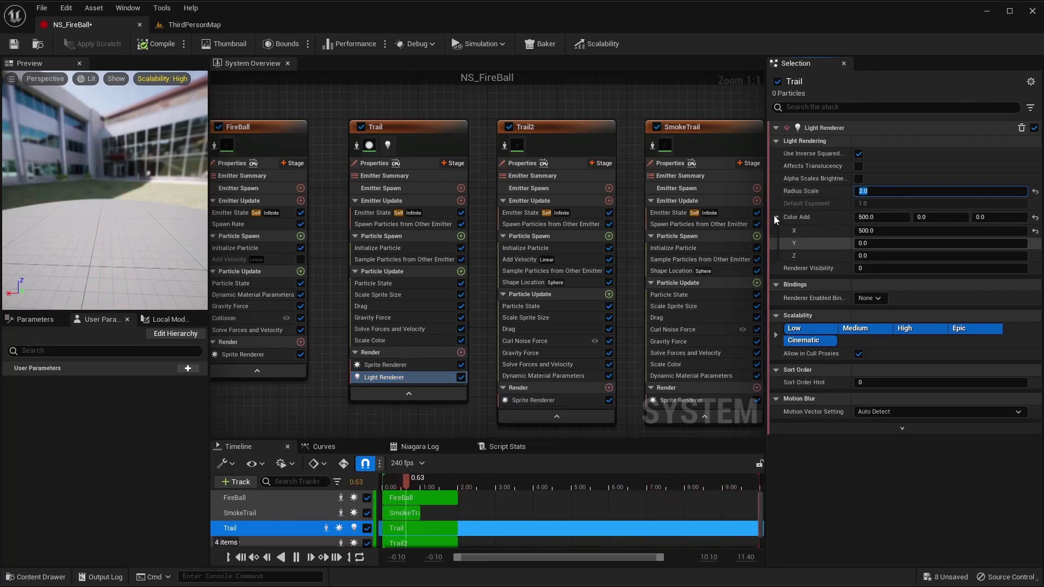
Play ThirdPersonMap and walk around the fireballs to check the trail light with the larger radius scale
left_click(191, 25)
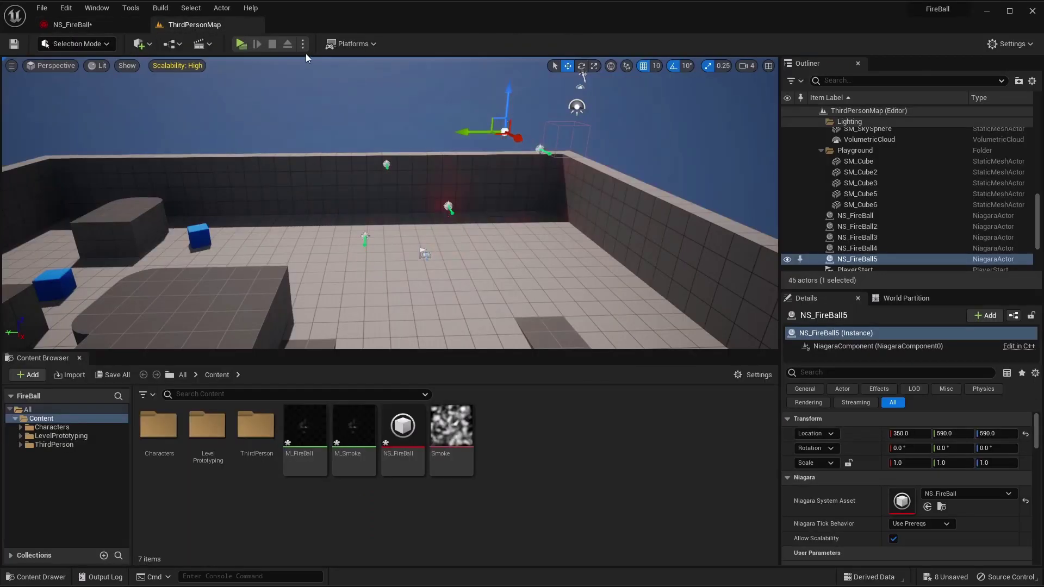
left_click(243, 46)
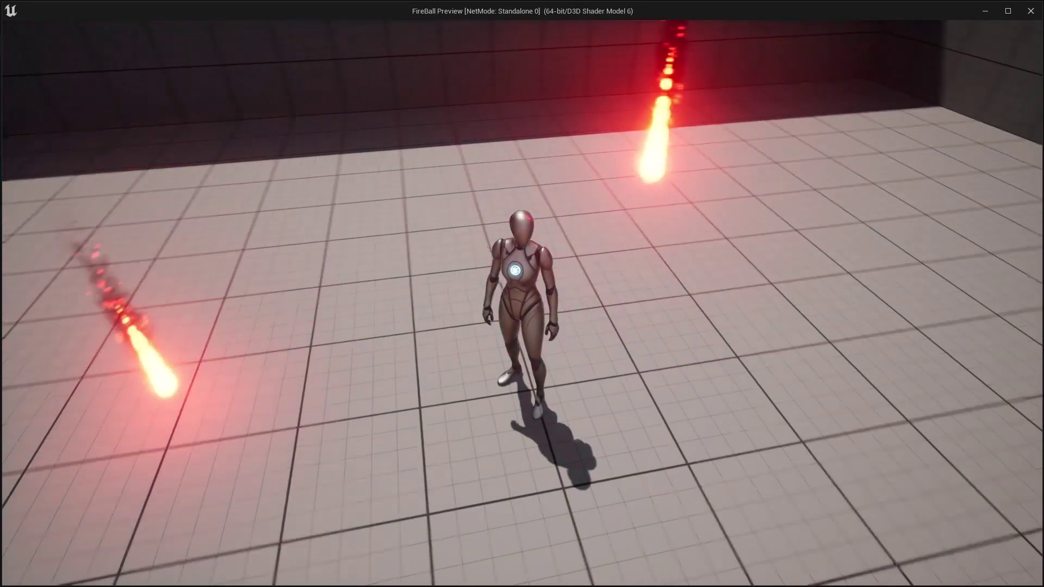
key("a")
key("w")
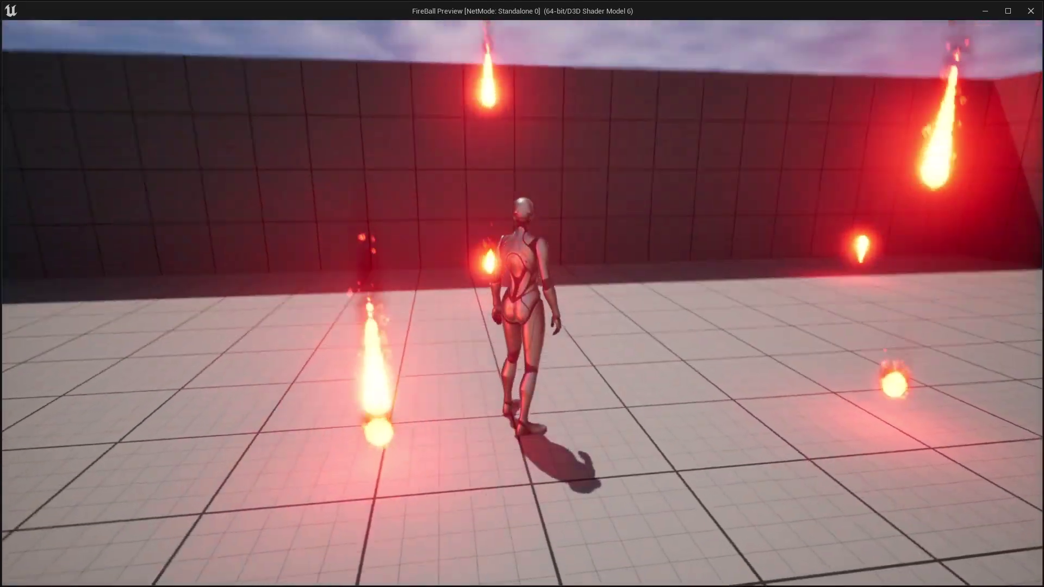
key("d")
key("s")
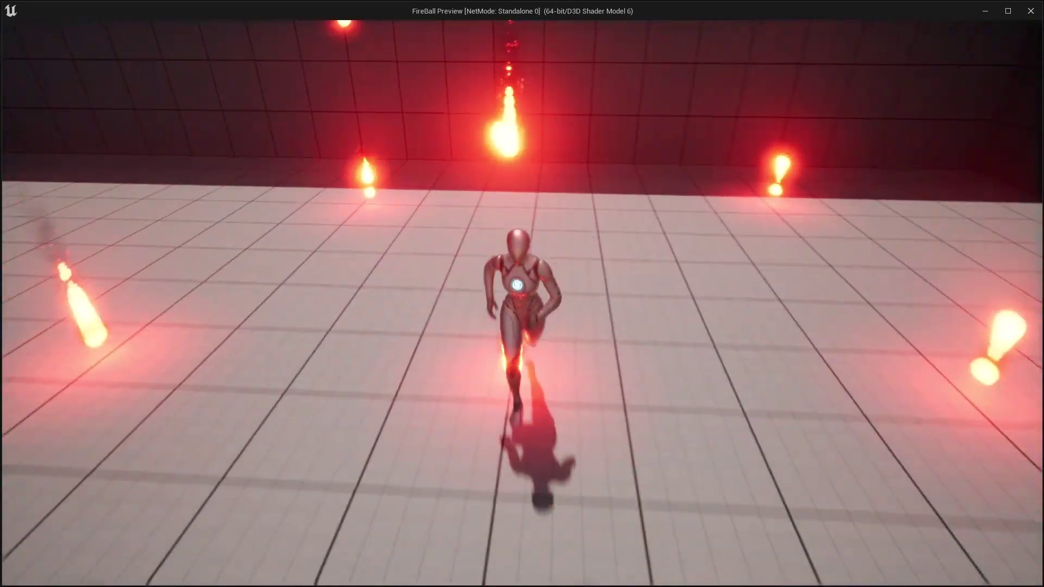
key("Escape")
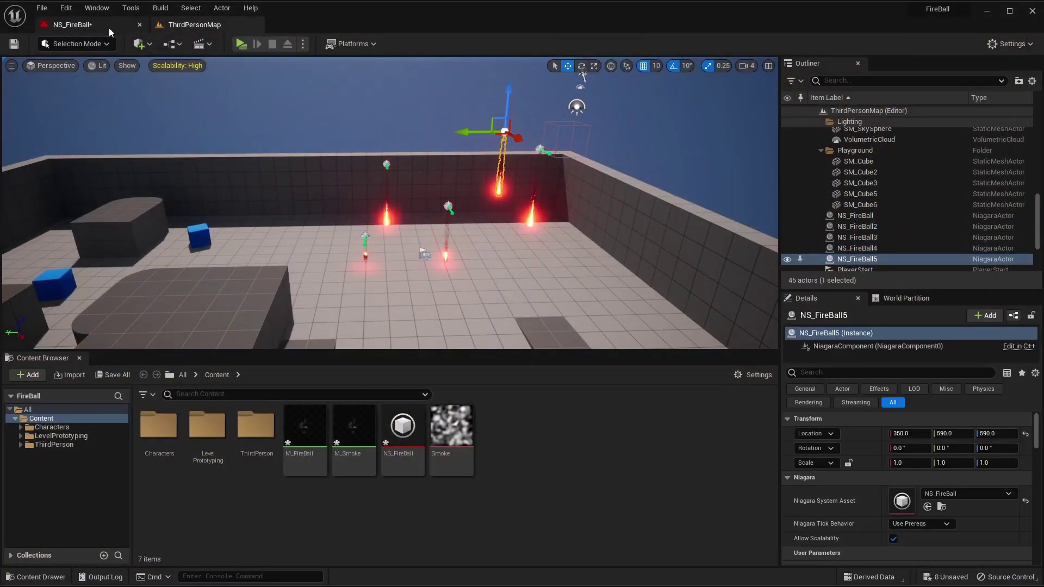
In NS_FireBall's FireBall emitter, enable Add Velocity, disable Gravity Force and set the velocity's Z component to 0
left_click(107, 27)
right_click_drag(395, 282, 404, 280)
left_click(380, 261)
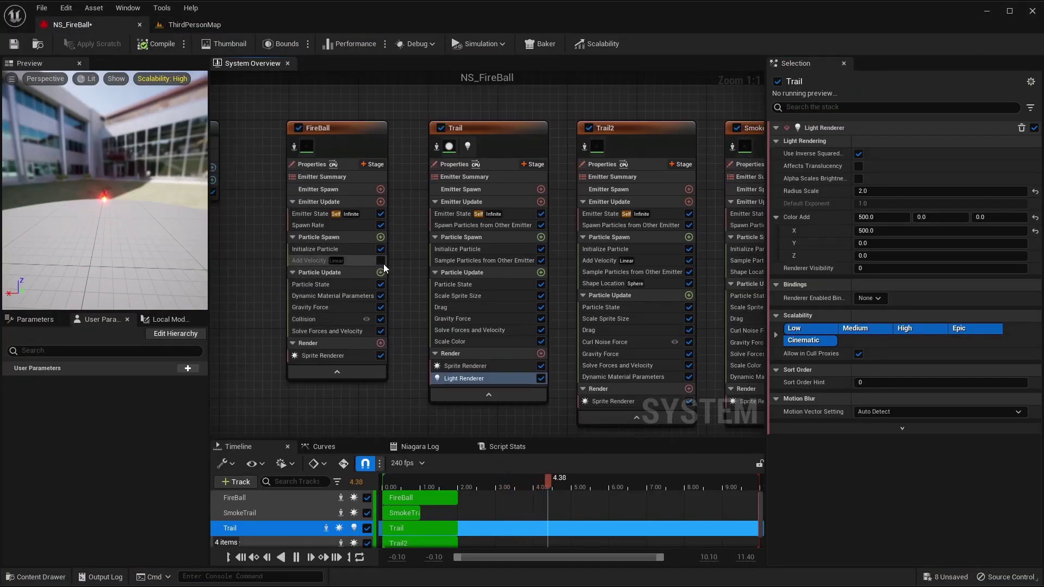
left_click(381, 307)
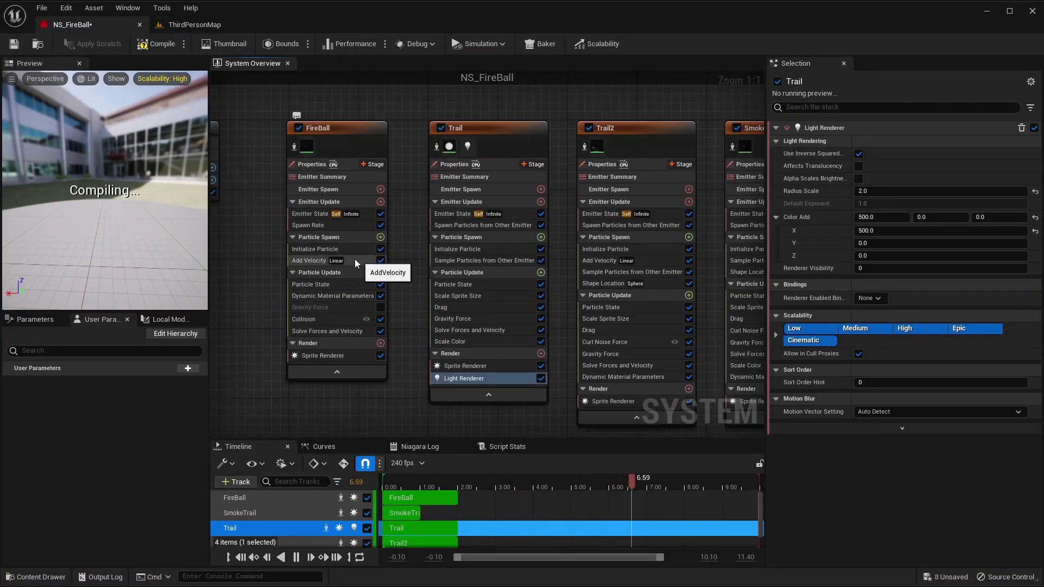
left_click(336, 261)
left_click(992, 158)
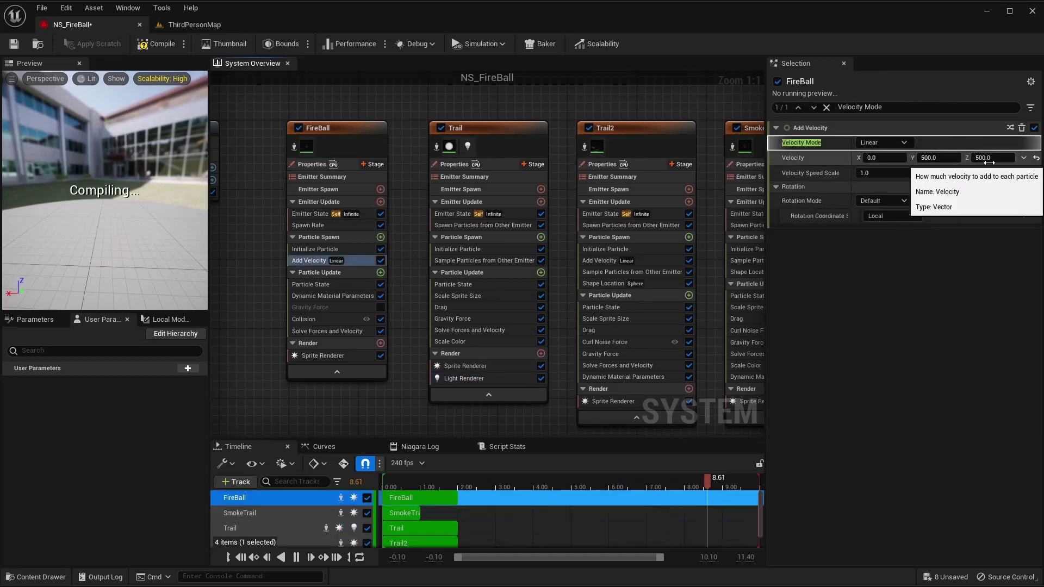
type("0")
key("Return")
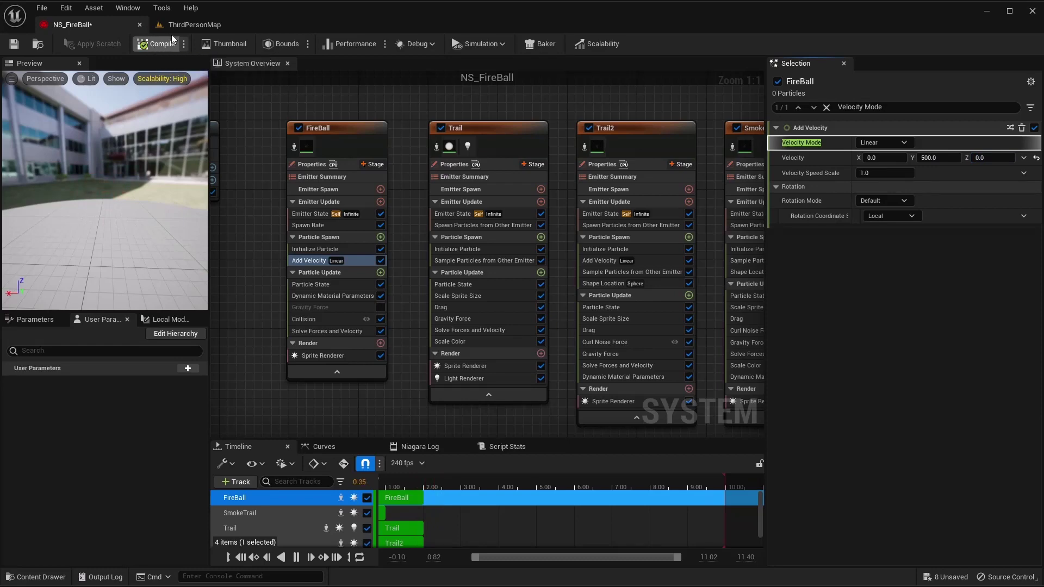
Lower the NS_FireBall5 actor to Z -240 in ThirdPersonMap, and play the level to check the fireballs' flight without gravity
left_click(185, 26)
left_click_drag(510, 93, 463, 184)
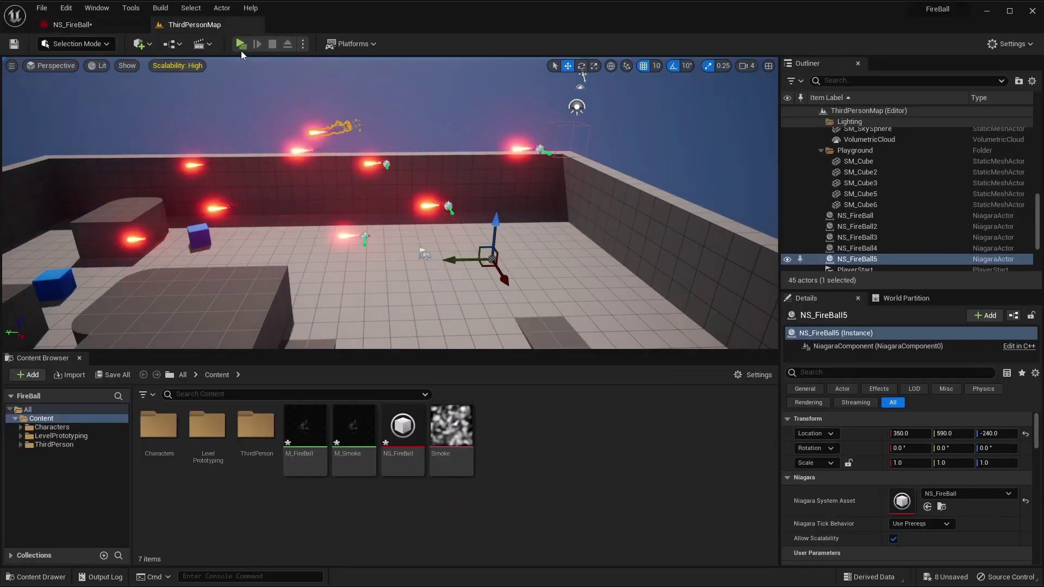
left_click(240, 44)
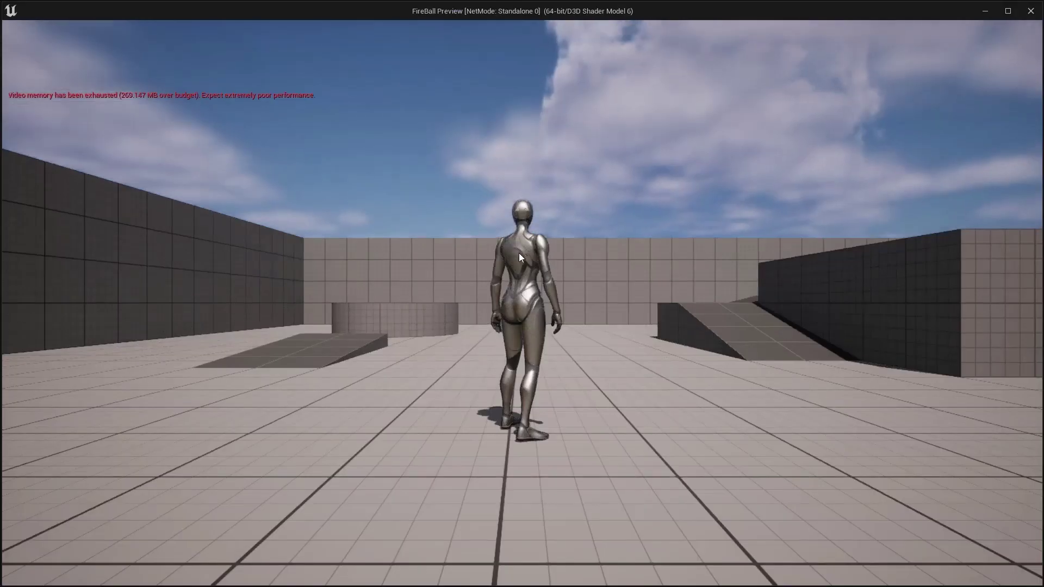
key("a")
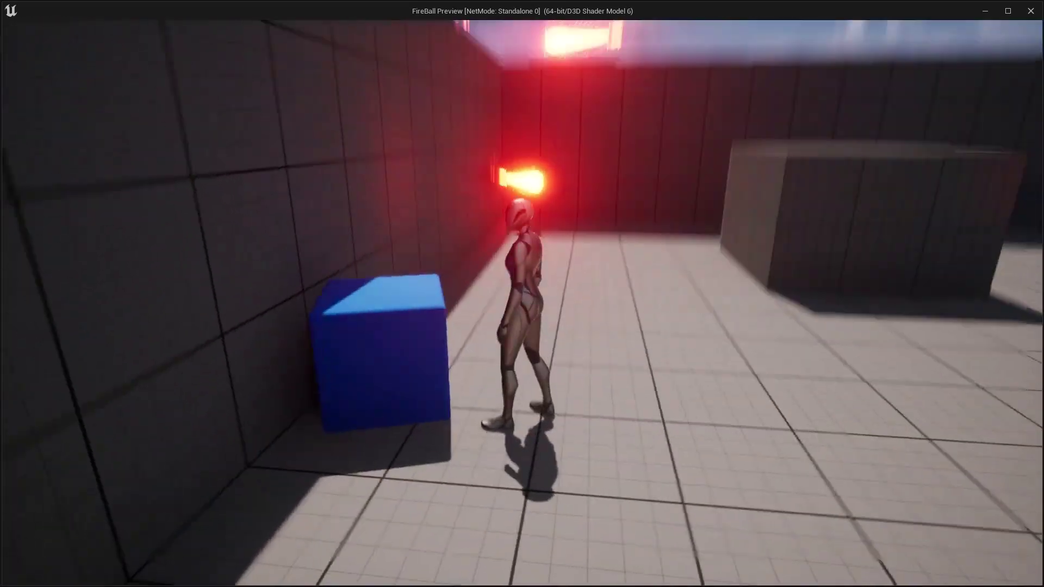
key("w")
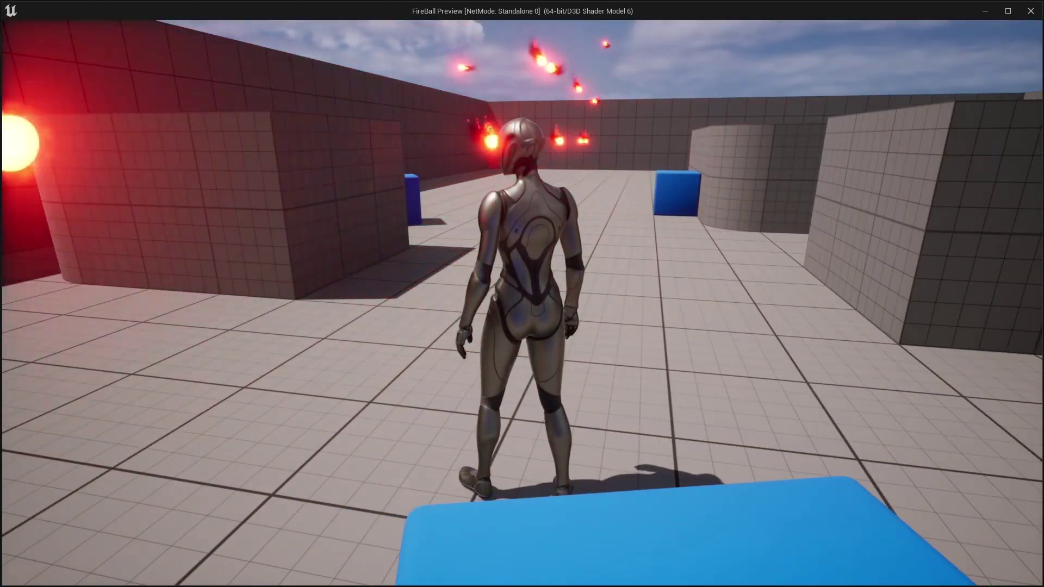
key("Escape")
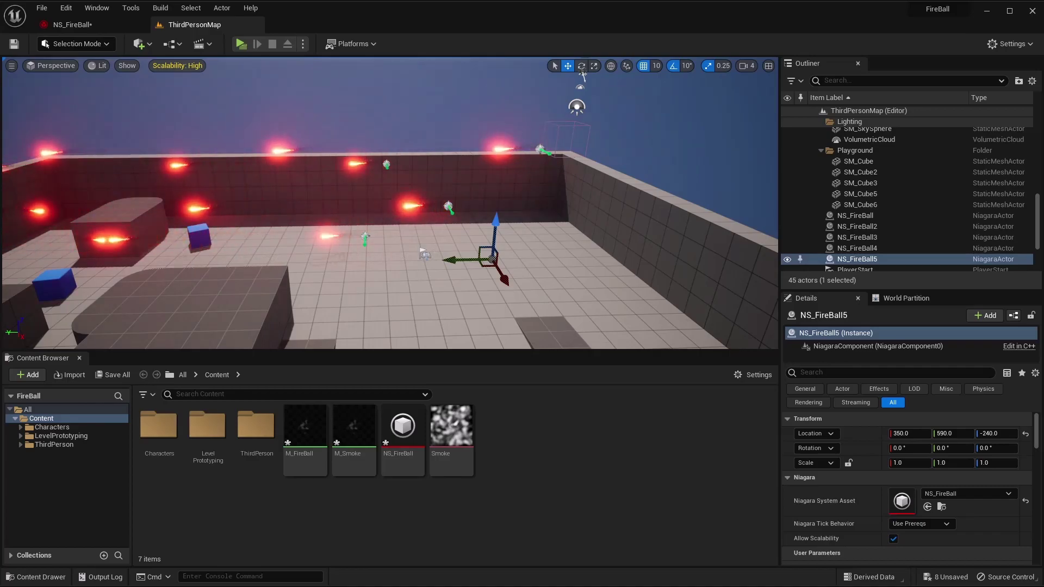
Play ThirdPersonMap to check the single remaining NS_FireBall actor's falling and bouncing fireballs
key("alt+p")
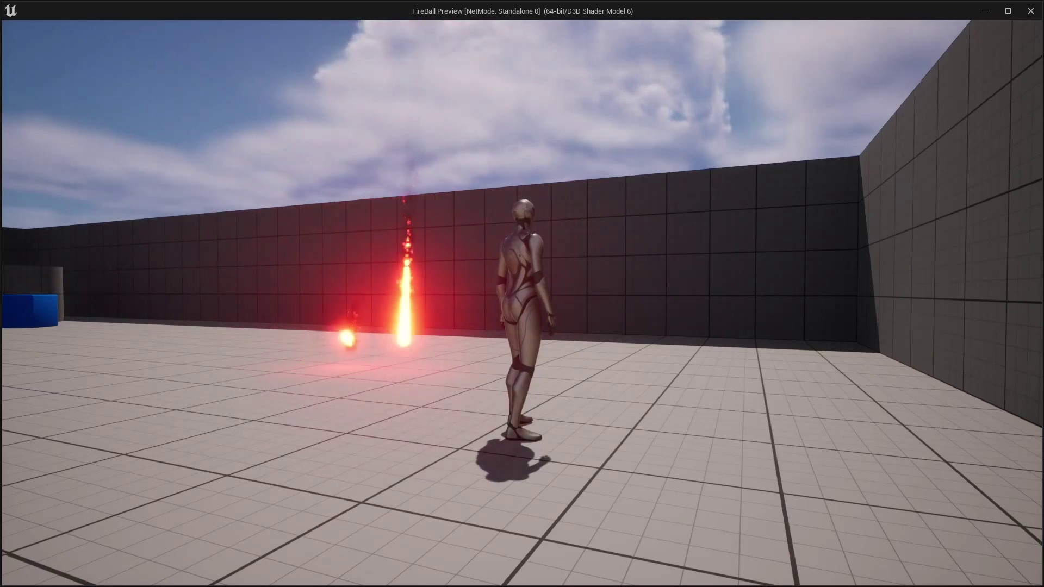
key("Escape")
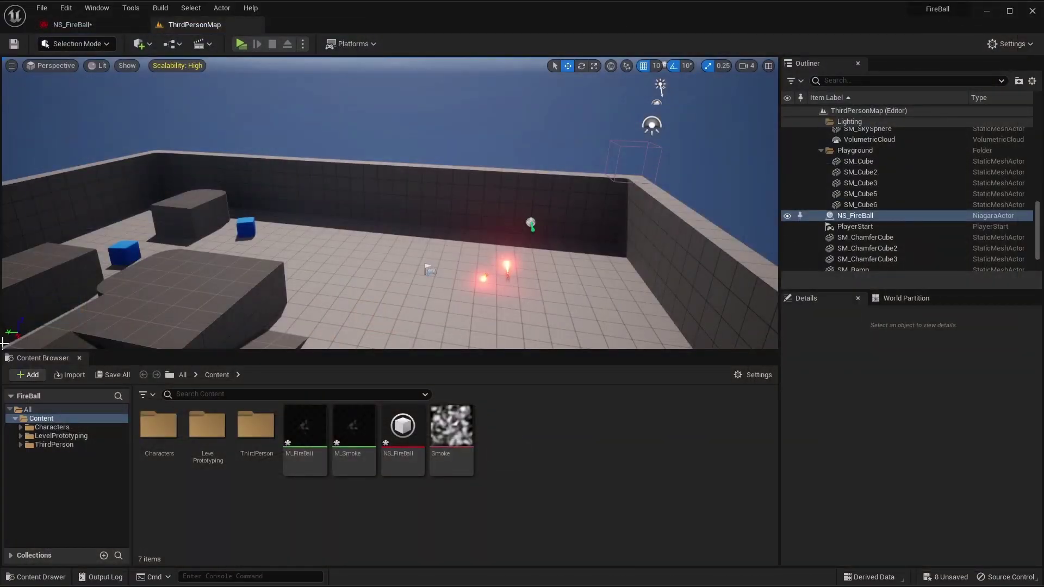